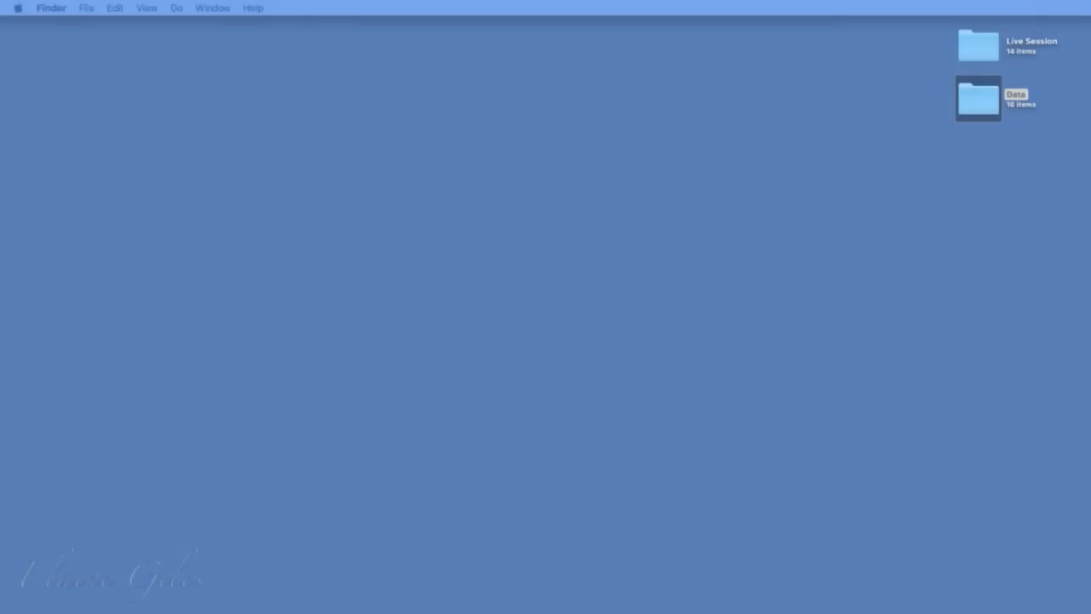
# - Switch to Affinity Designer with the Card Sharps document open
pyautogui.hotkey('alt', 'space')
pyautogui.write('des')
pyautogui.press('Return')
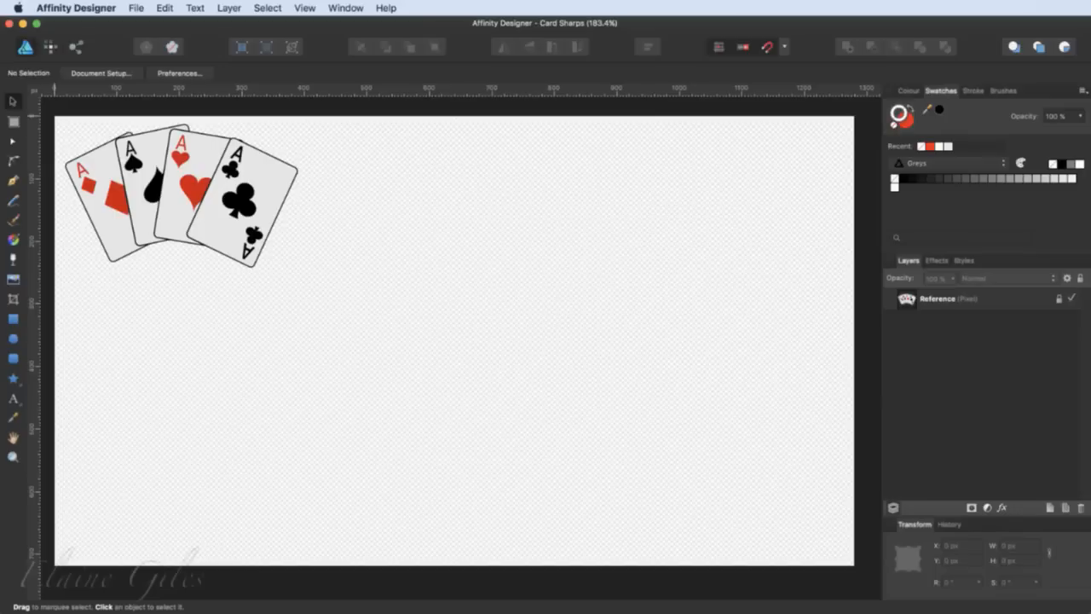
# - Examine the edges of the locked playing-card reference image at high magnification
pyautogui.click(205, 226)
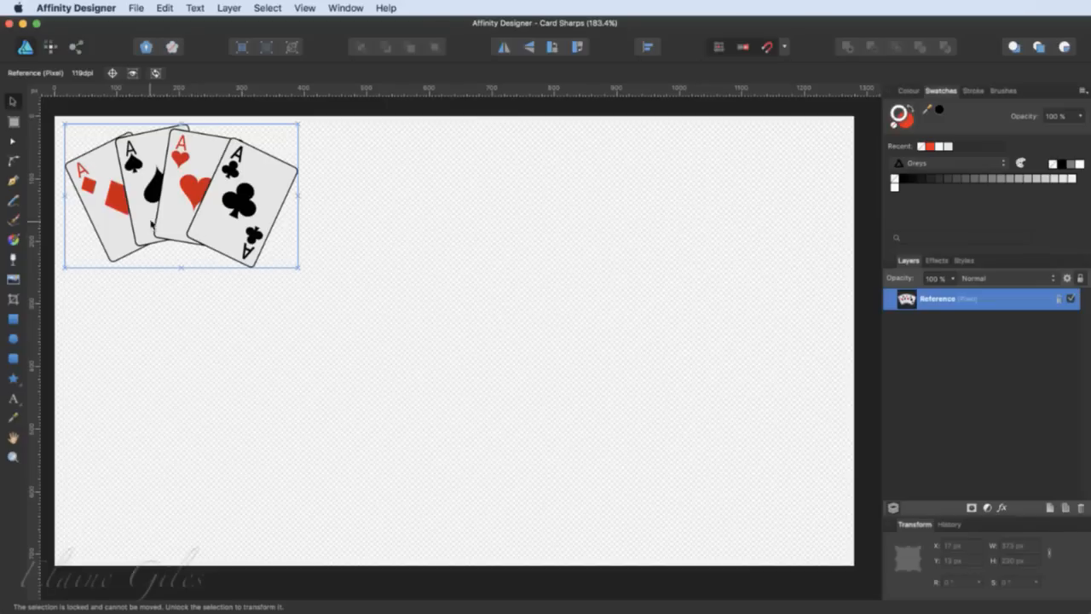
pyautogui.scroll(10, 100, 179)
pyautogui.scroll(12, 101, 179)
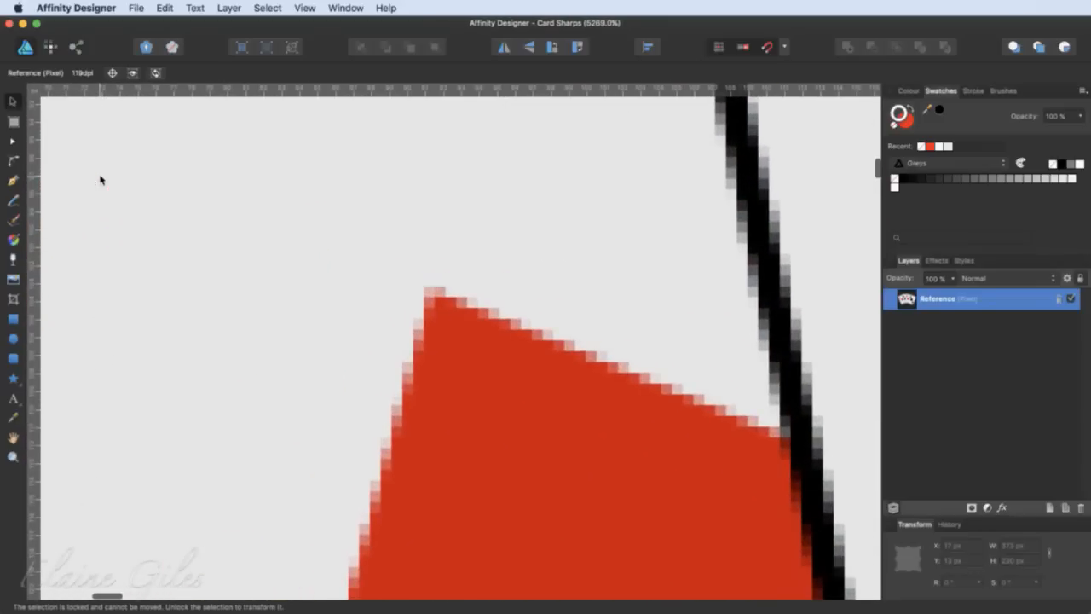
pyautogui.press('super+0')
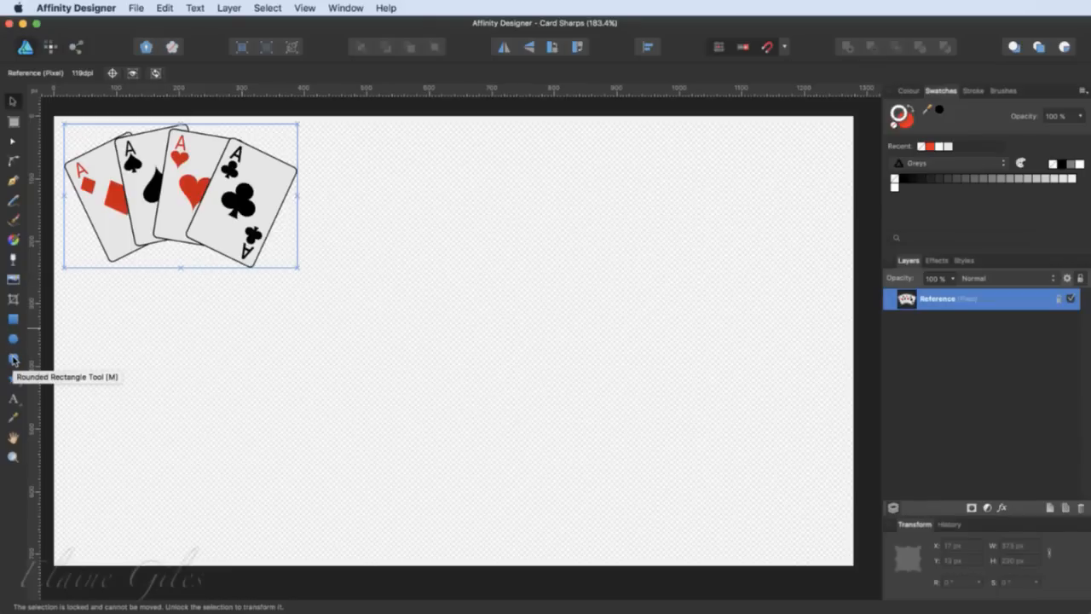
# - Draw a rounded rectangle about 280 by 411 px and position it below the reference cards at about X 33, Y 287 px
pyautogui.click(13, 359)
pyautogui.moveTo(105, 300); pyautogui.dragTo(280, 564)
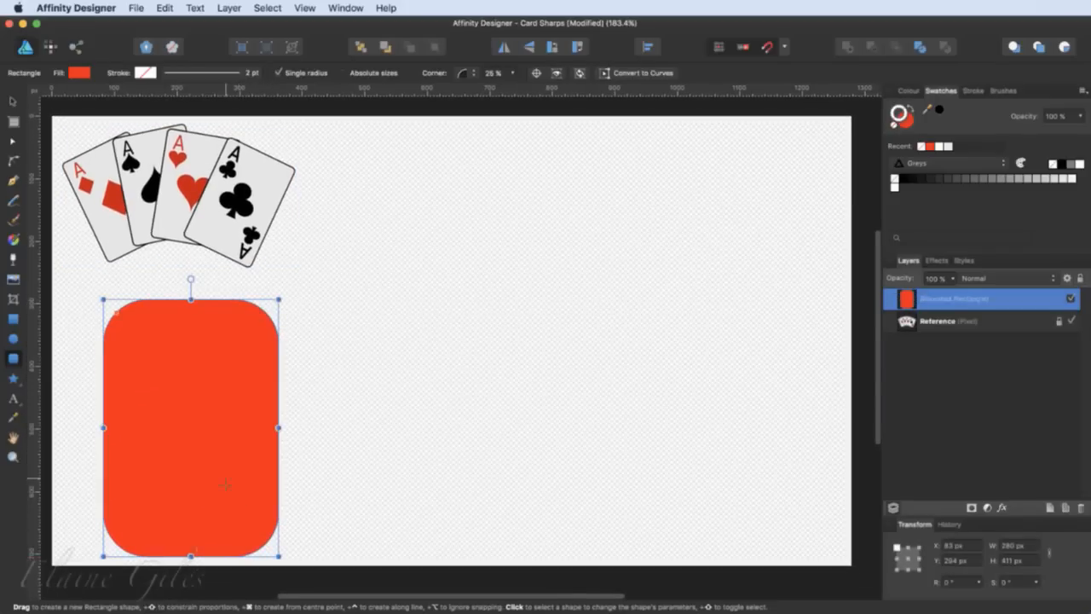
pyautogui.press('v')
pyautogui.moveTo(212, 467); pyautogui.dragTo(176, 462)
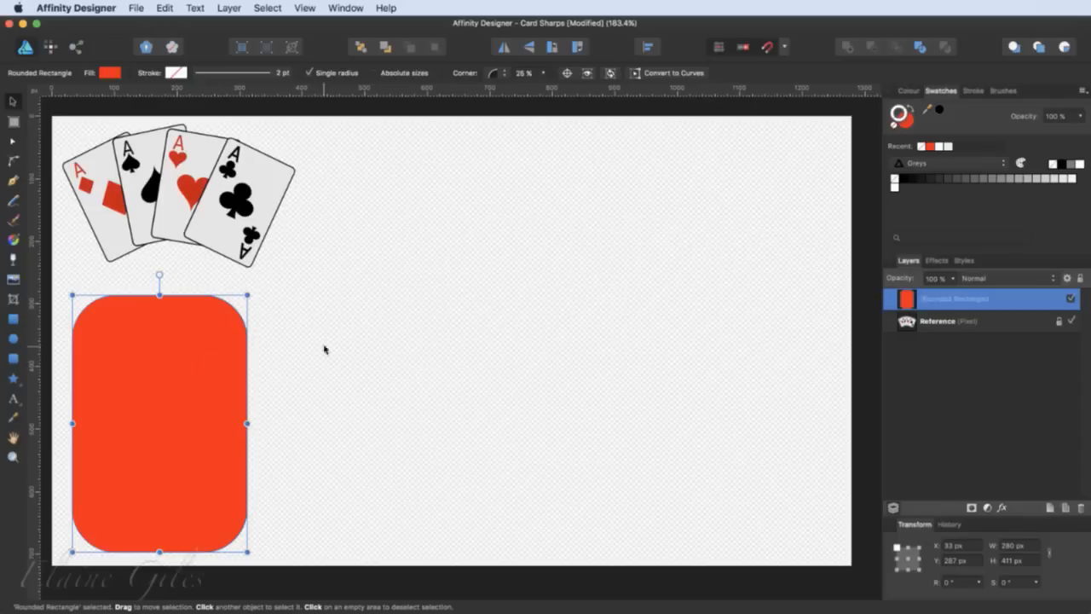
# - Give the rounded rectangle a white fill and a 4 pt black stroke
pyautogui.click(1079, 163)
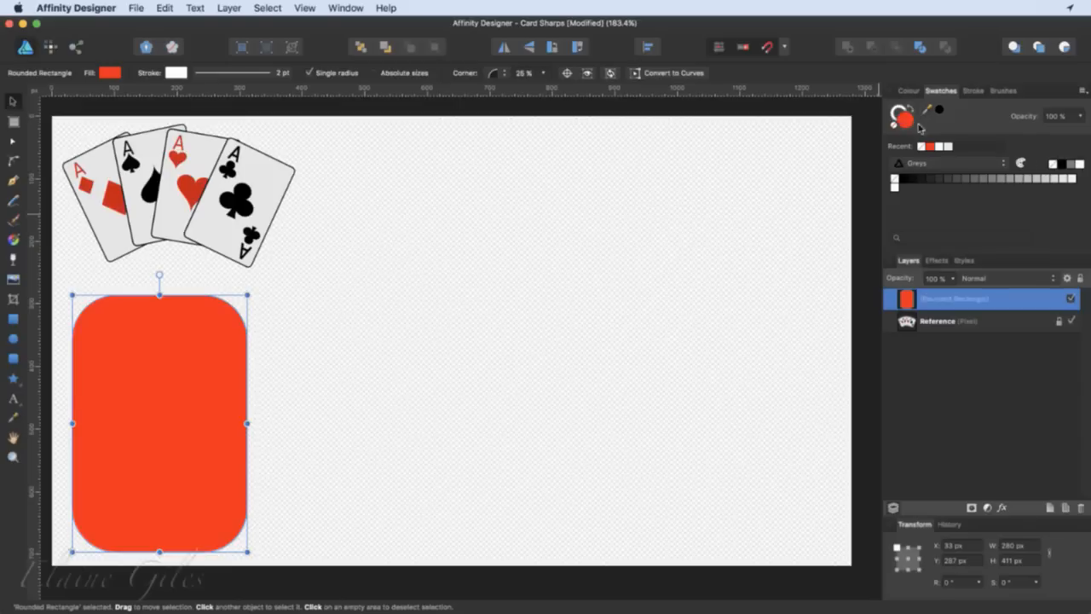
pyautogui.click(1078, 164)
pyautogui.click(905, 114)
pyautogui.click(1062, 165)
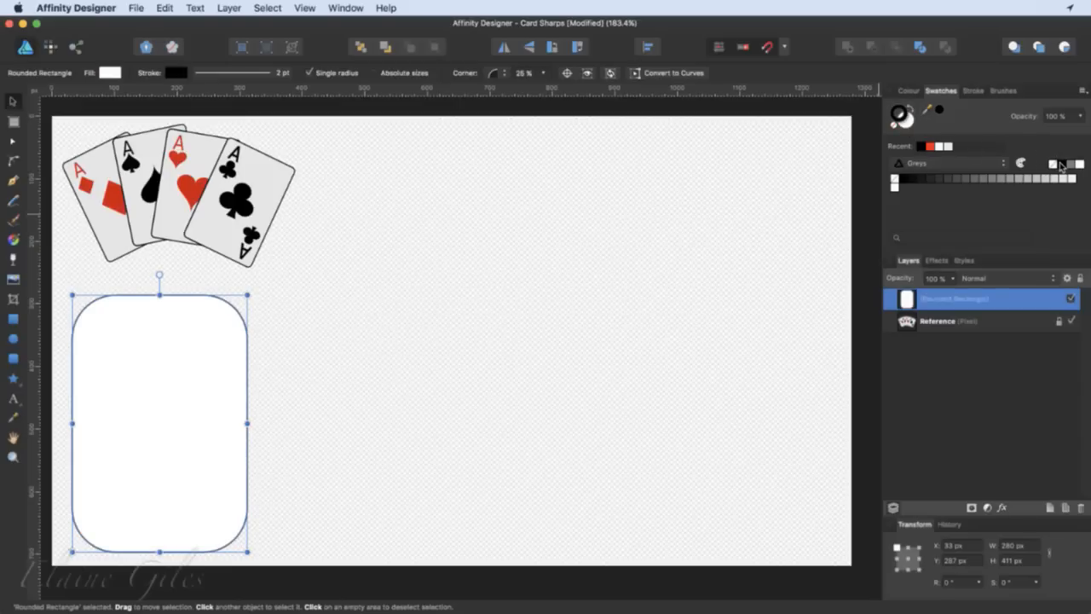
pyautogui.click(972, 91)
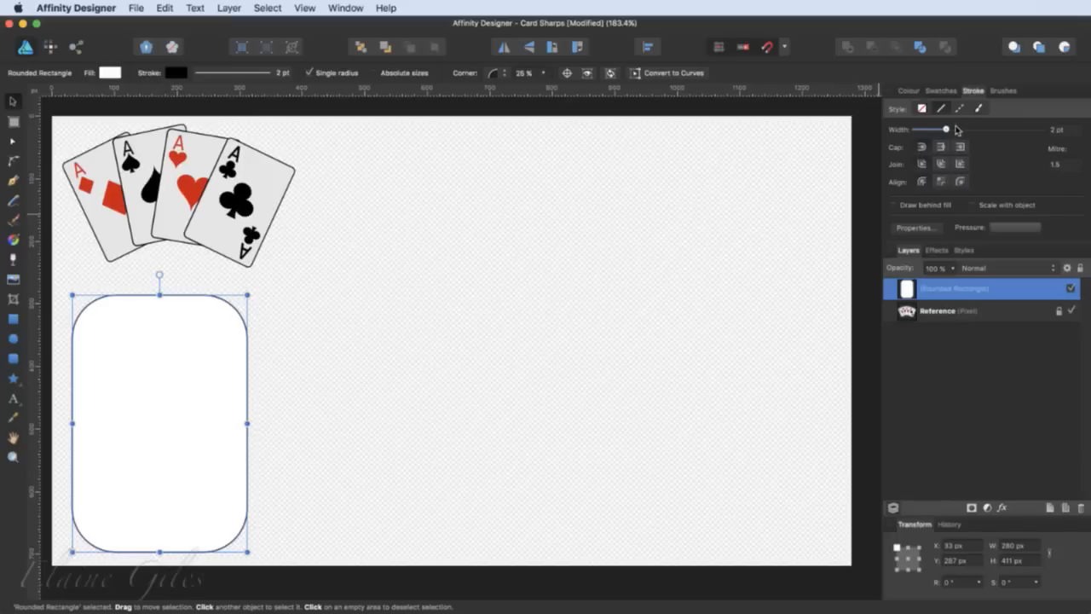
pyautogui.moveTo(946, 130); pyautogui.dragTo(952, 129)
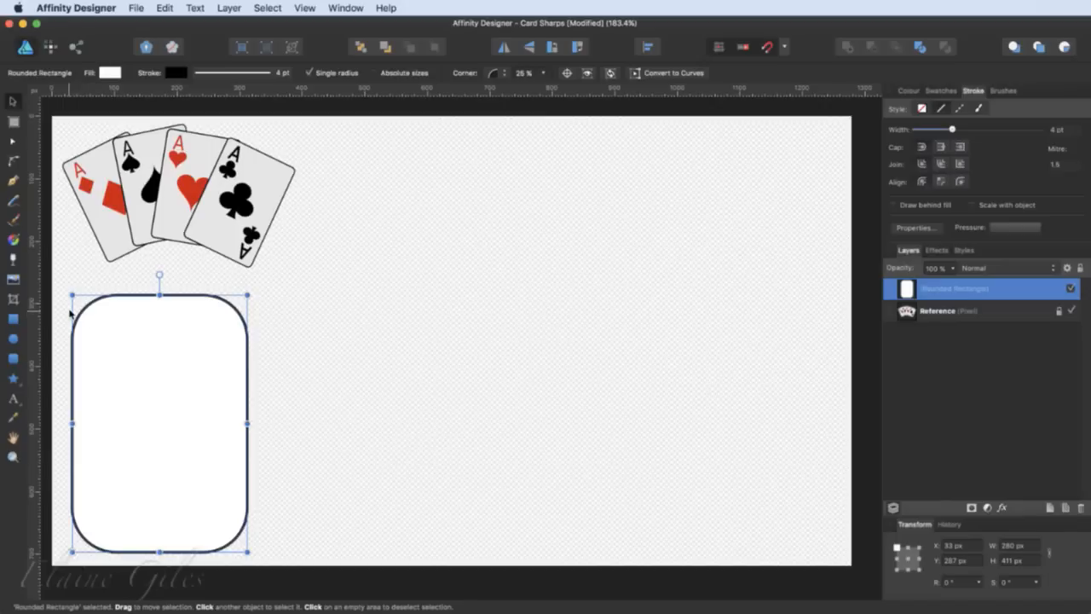
# - Reduce the card's corner radius to 6%
pyautogui.scroll(5, 71, 314)
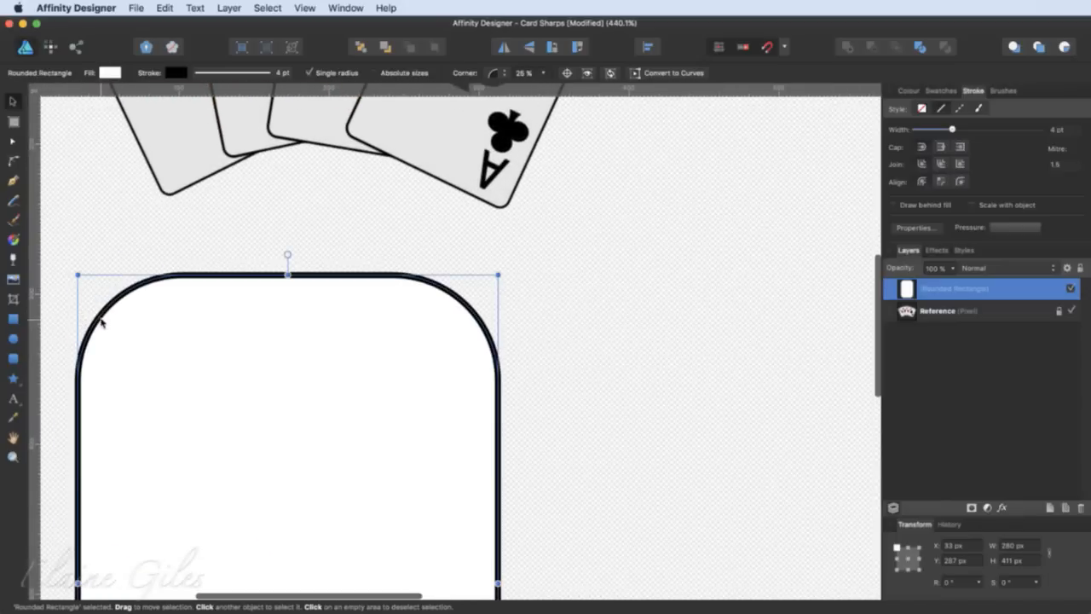
pyautogui.press('c')
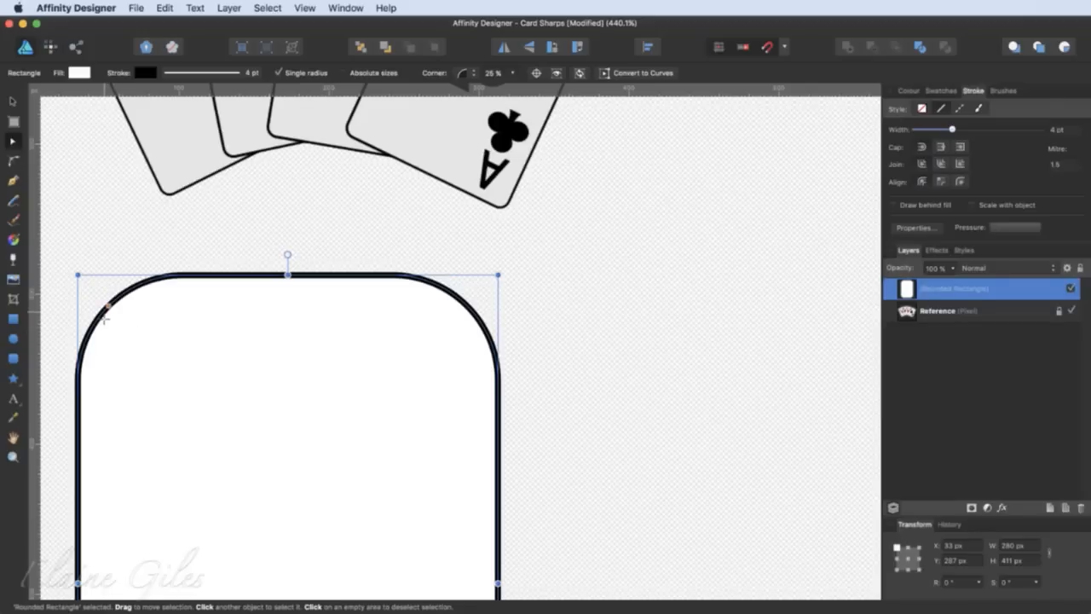
pyautogui.scroll(6, 104, 317)
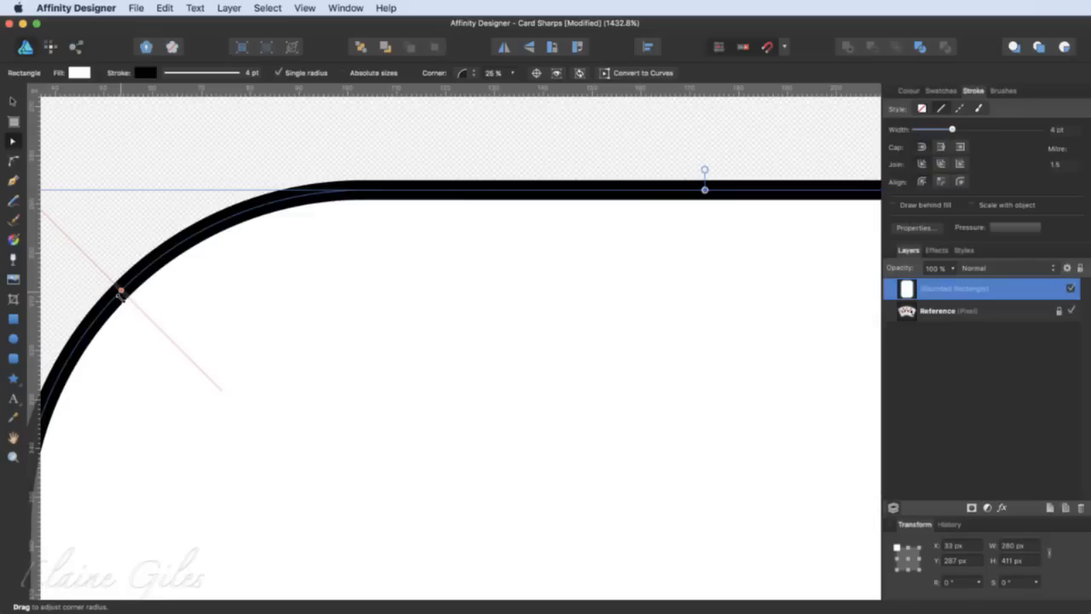
pyautogui.moveTo(120, 292); pyautogui.dragTo(72, 242)
pyautogui.hscroll(-3, 108, 256)
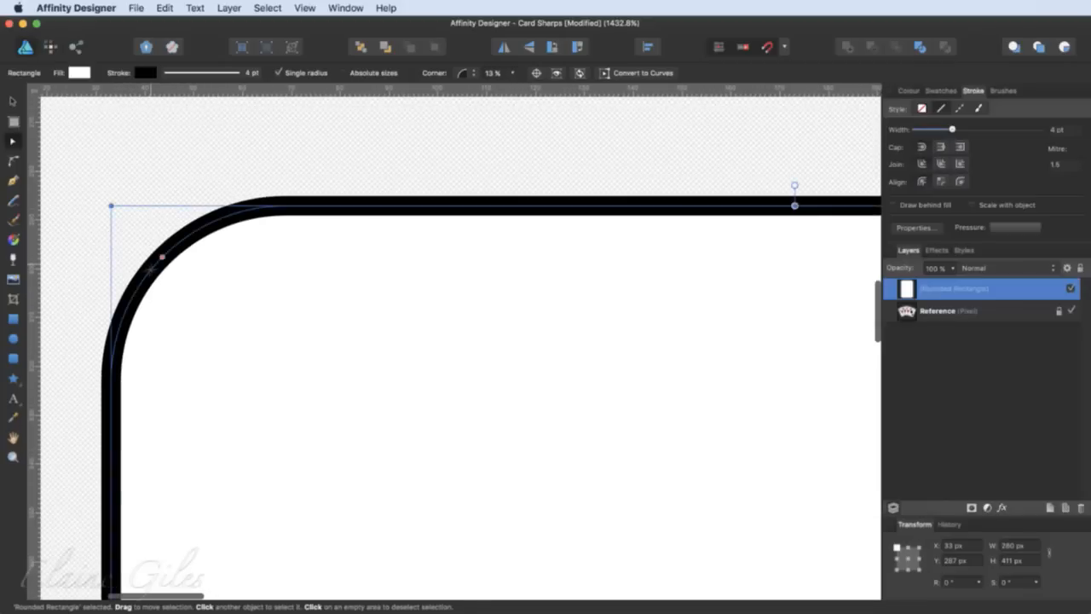
pyautogui.moveTo(160, 260); pyautogui.dragTo(129, 235)
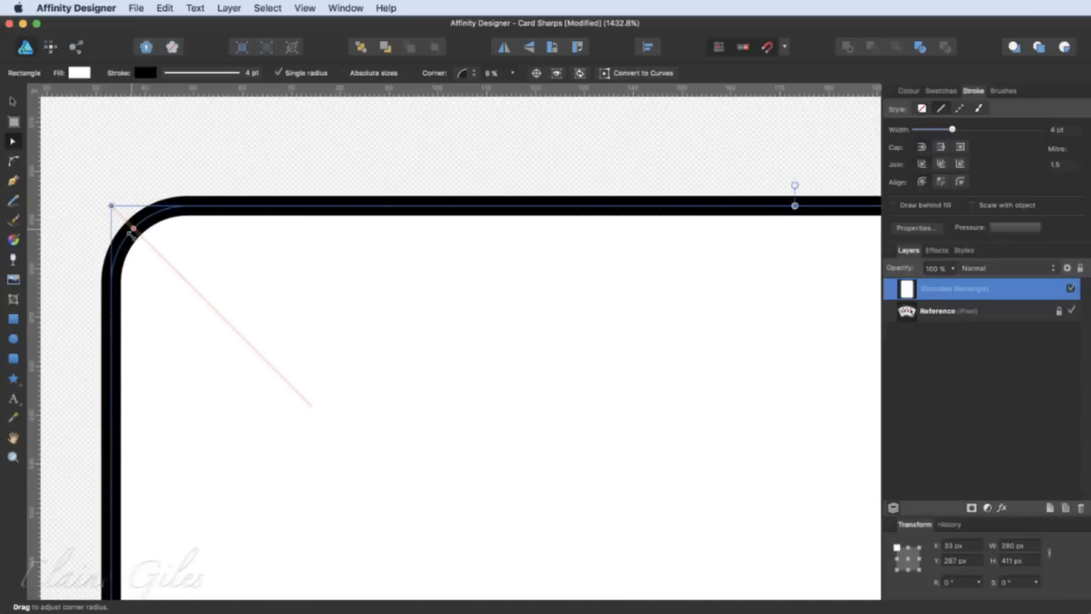
pyautogui.press('super+0')
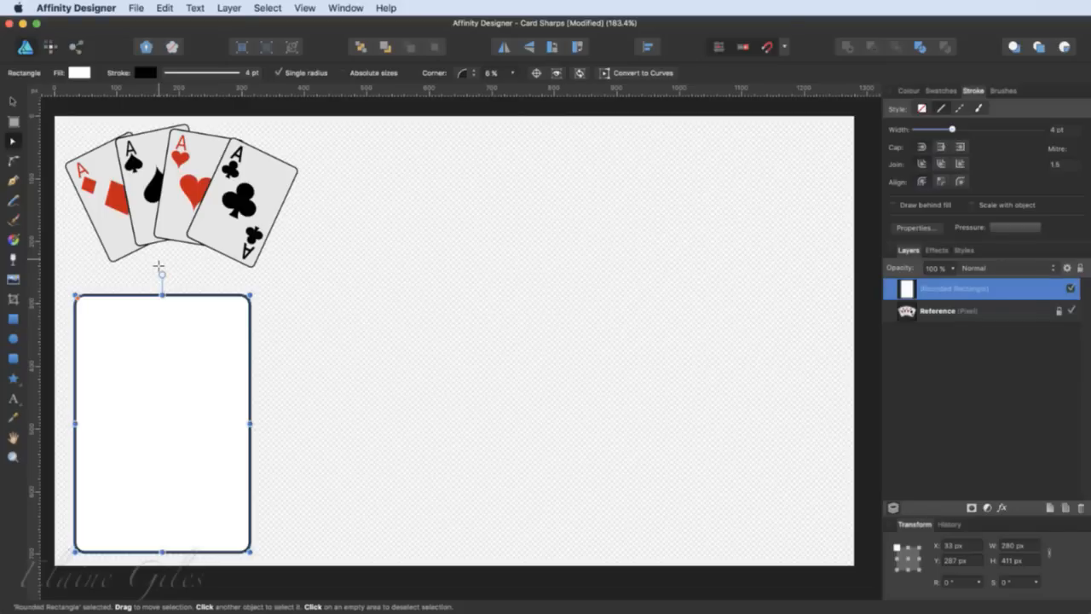
pyautogui.click(13, 101)
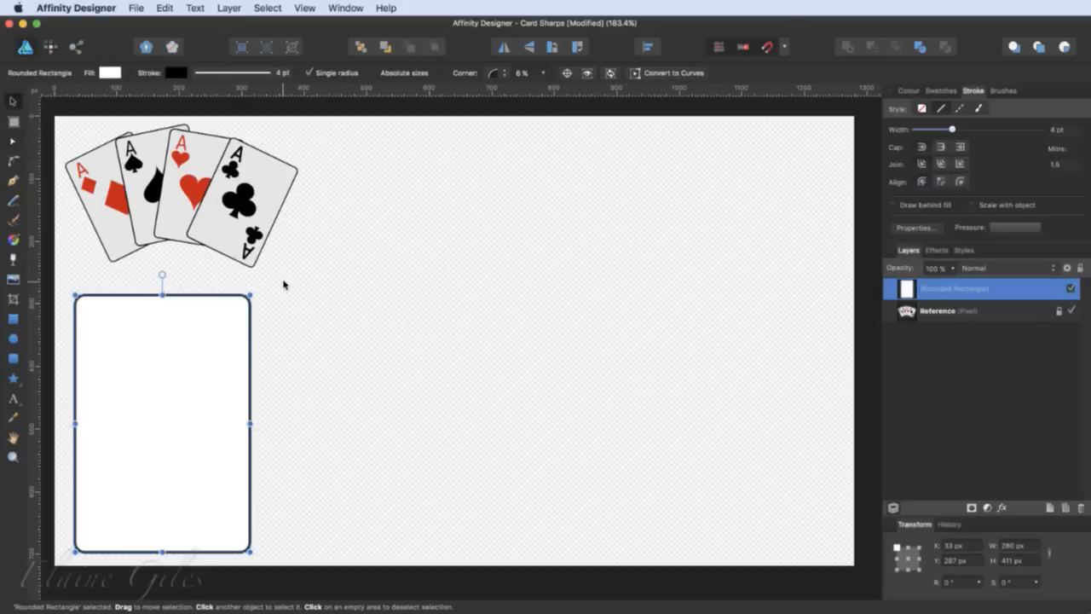
# - Draw a diamond about 86 by 118 px in the middle of the card
pyautogui.click(22, 389)
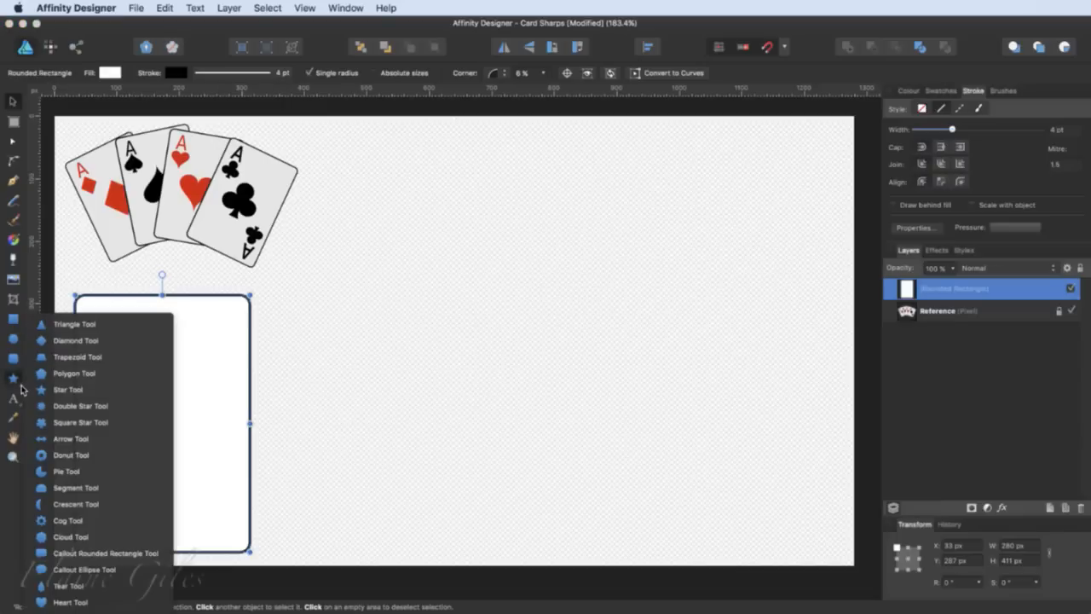
pyautogui.click(93, 341)
pyautogui.moveTo(136, 390); pyautogui.dragTo(193, 458)
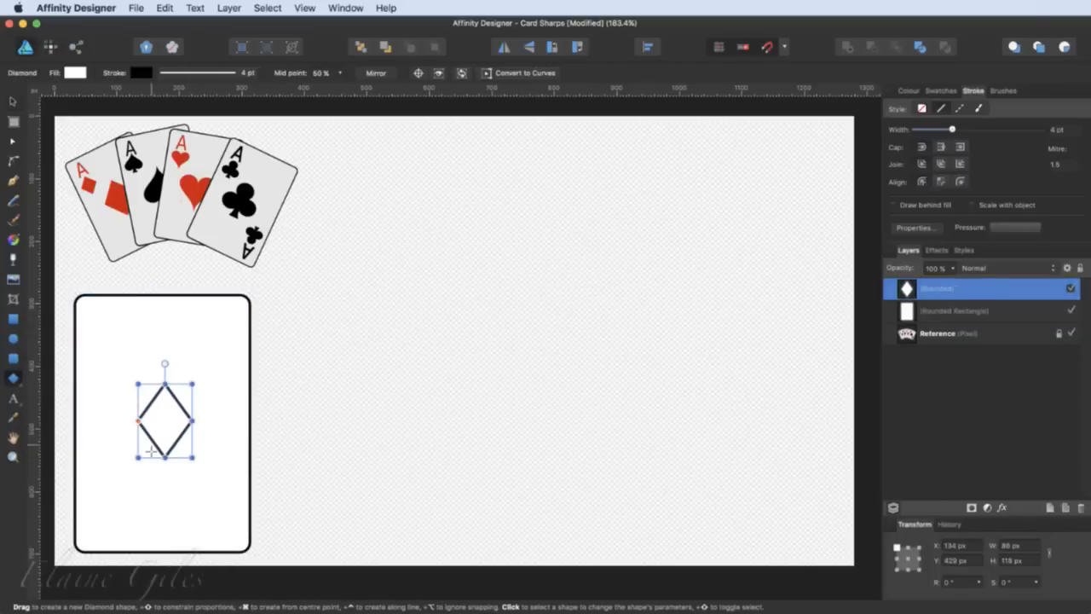
pyautogui.moveTo(139, 429)
pyautogui.mouseDown()
pyautogui.moveTo(139, 381)
pyautogui.moveTo(138, 471)
pyautogui.moveTo(139, 422)
pyautogui.mouseUp()
# - Give the diamond a red fill with no stroke and centre it on the card
pyautogui.click(943, 91)
pyautogui.click(897, 125)
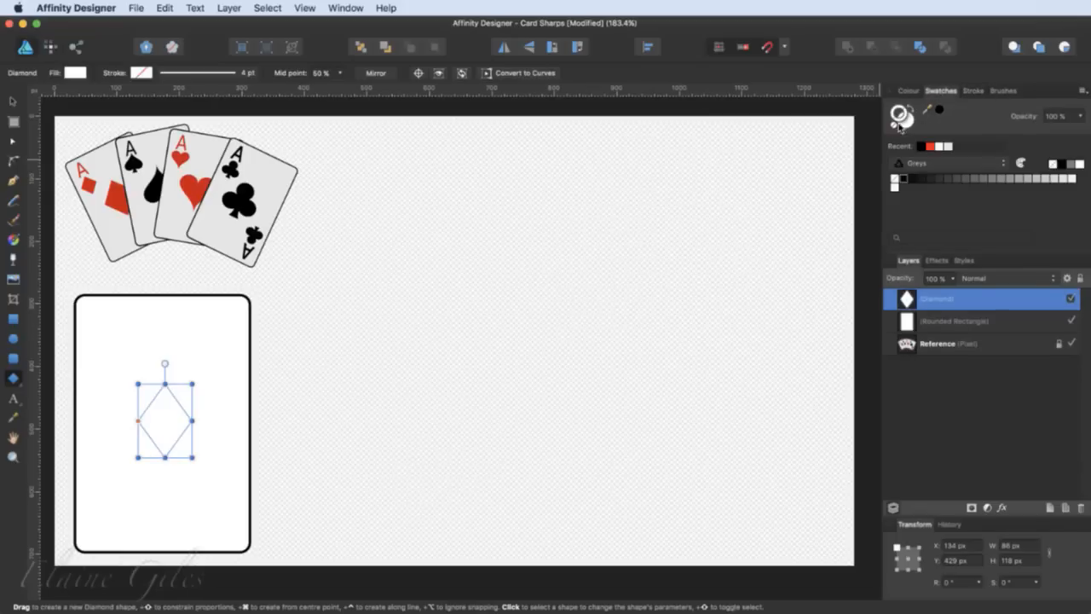
pyautogui.click(929, 147)
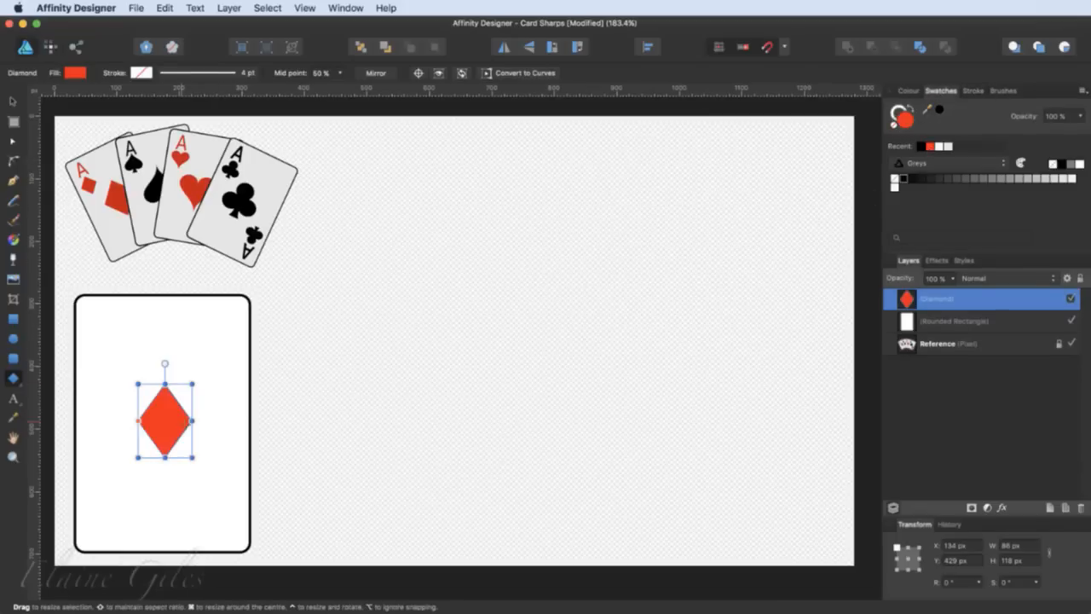
pyautogui.click(13, 102)
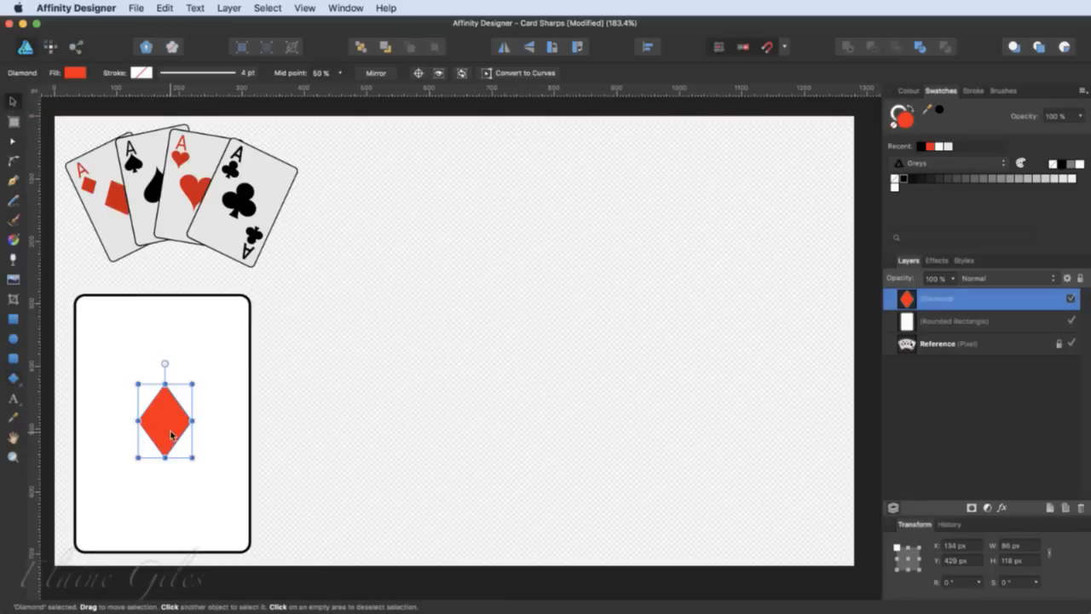
pyautogui.moveTo(168, 429)
pyautogui.mouseDown()
pyautogui.moveTo(166, 415)
pyautogui.moveTo(166, 432)
pyautogui.mouseUp()
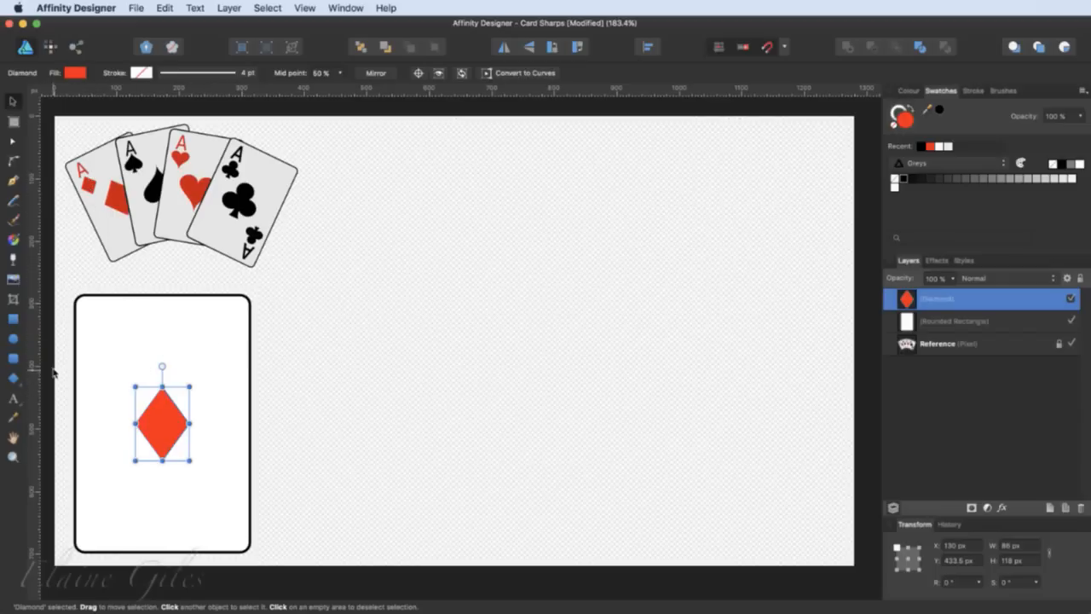
# - Add the art text "A" near the card's upper-left corner
pyautogui.press('t')
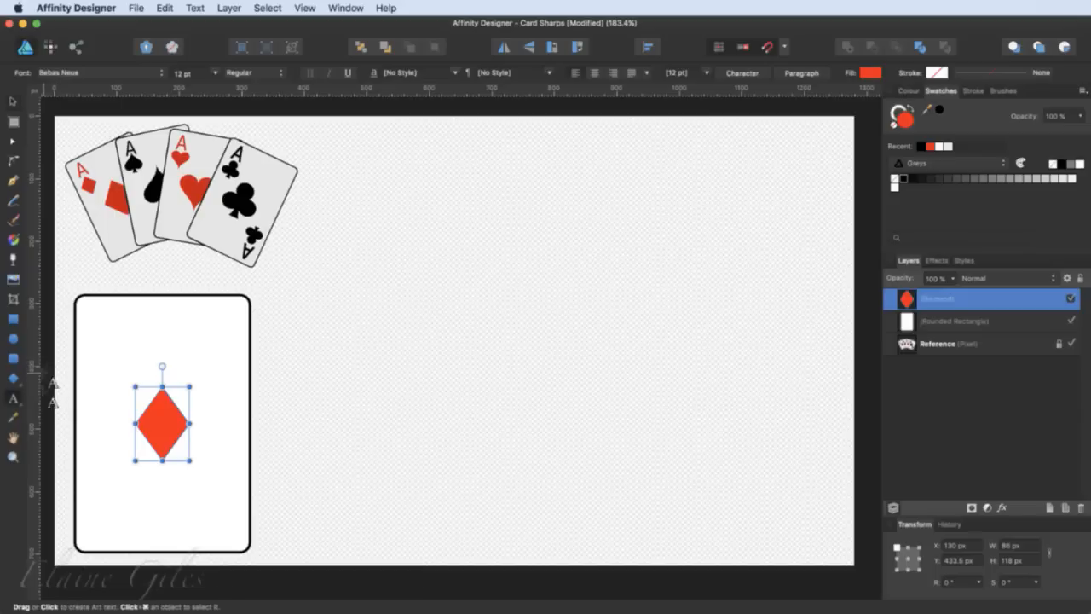
pyautogui.click(92, 328)
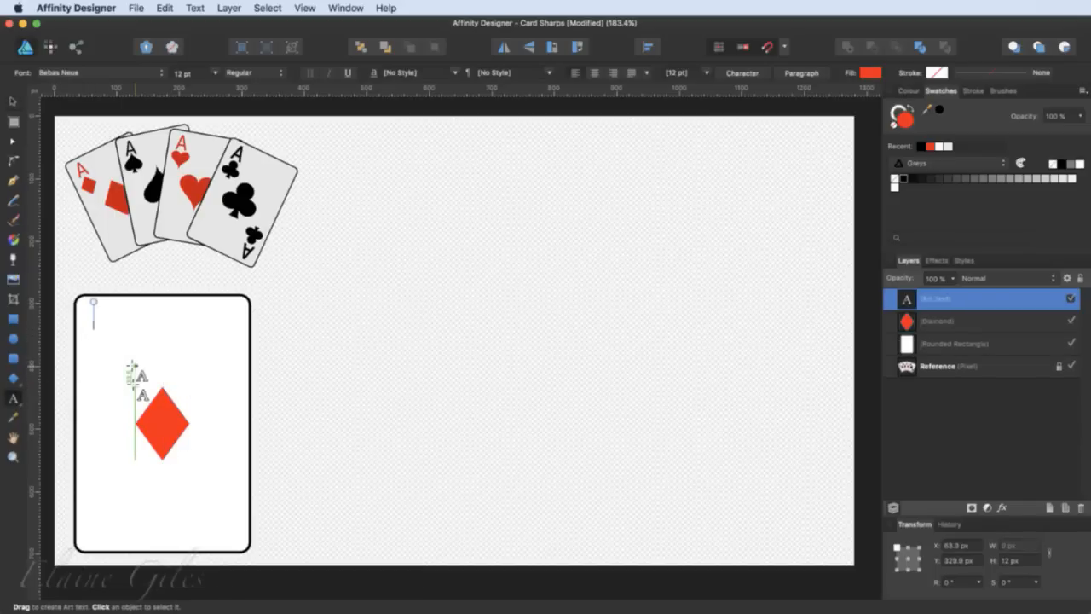
pyautogui.write('A')
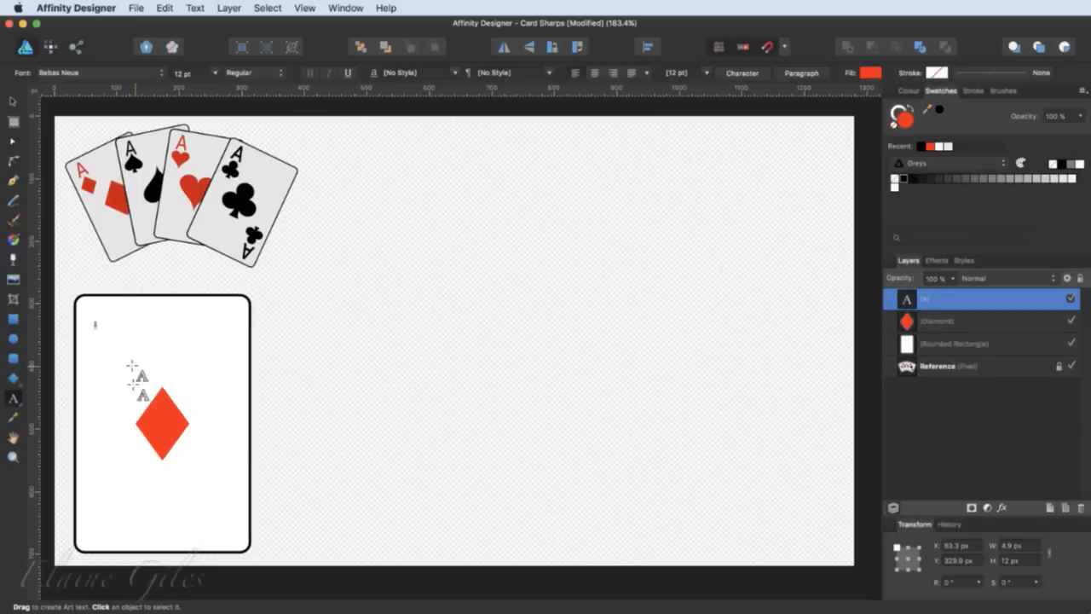
pyautogui.press('Escape')
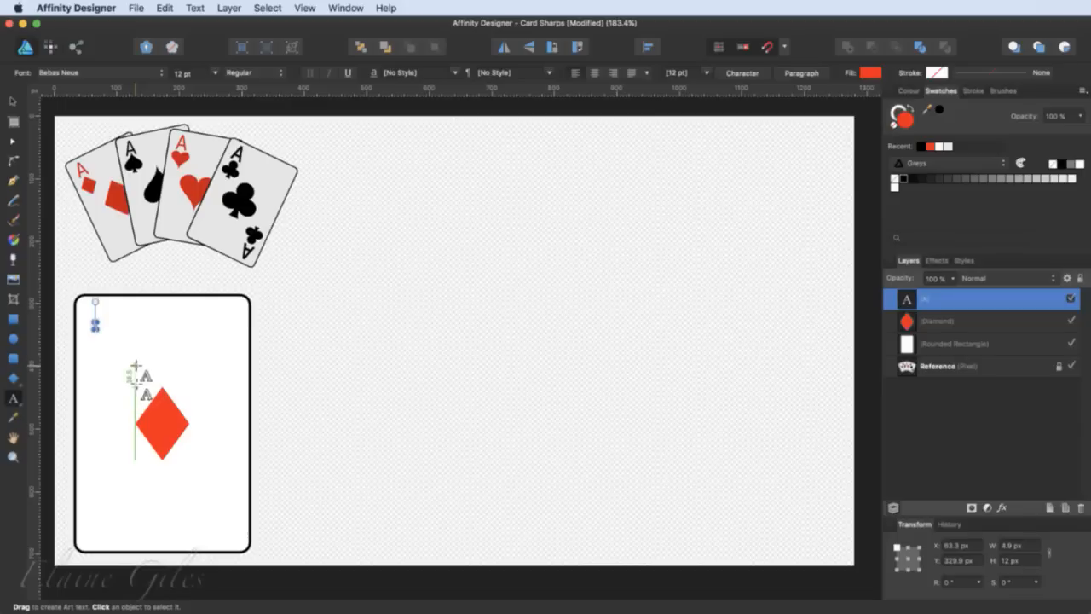
# - Set the letter A to 48 pt and move it closer to the card's upper-left corner
pyautogui.click(214, 73)
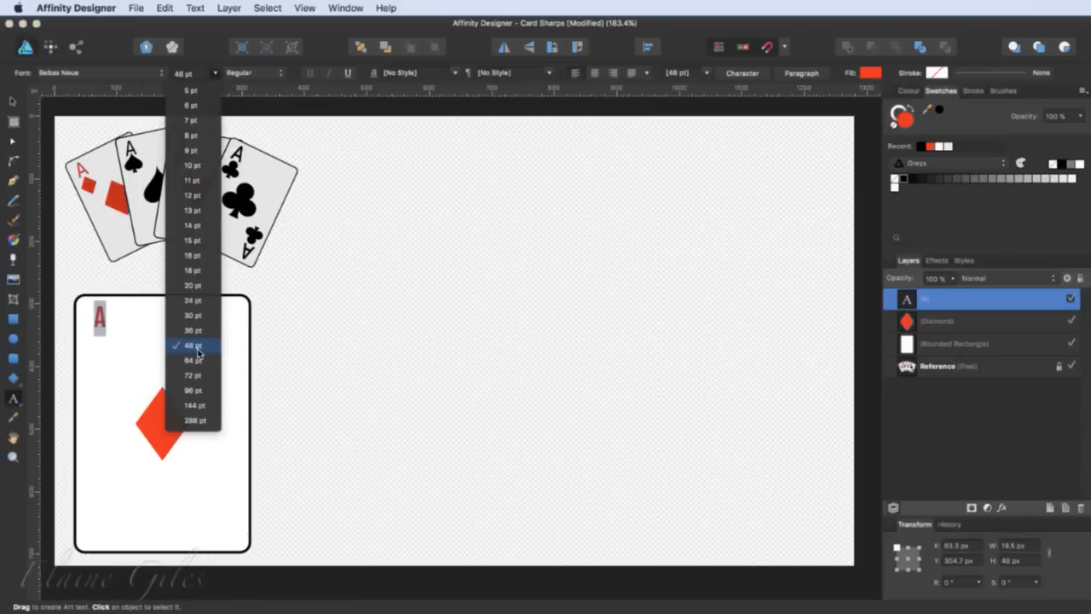
pyautogui.click(196, 347)
pyautogui.press('v')
pyautogui.moveTo(102, 317); pyautogui.dragTo(92, 319)
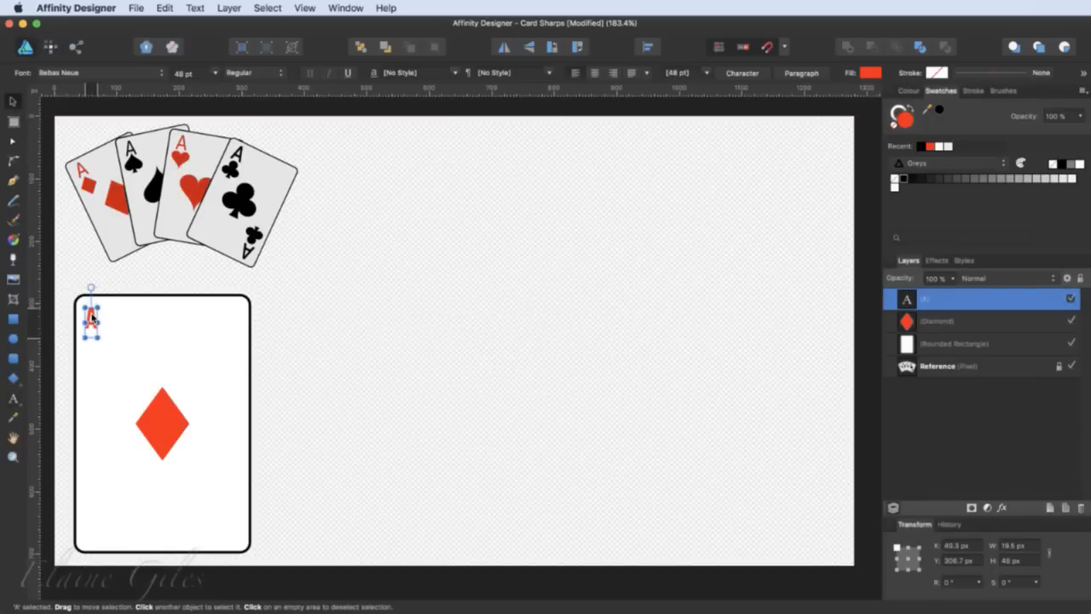
# - Widen the central diamond to about 100 px around its centre and place a duplicate of it below the letter A
pyautogui.click(161, 418)
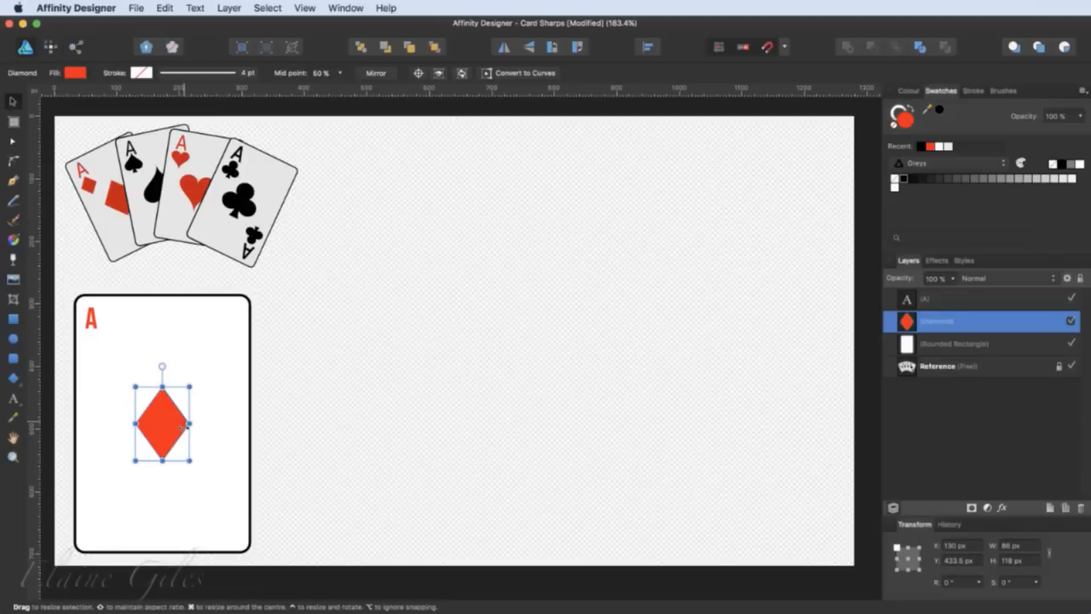
pyautogui.moveTo(189, 423); pyautogui.dragTo(165, 421)
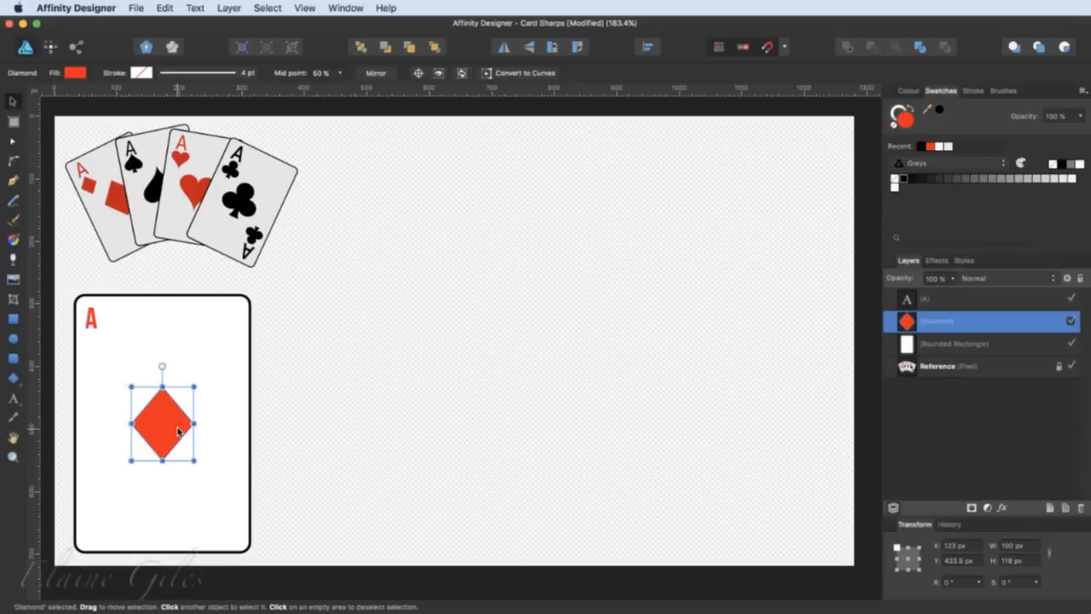
pyautogui.moveTo(166, 426); pyautogui.dragTo(119, 385)
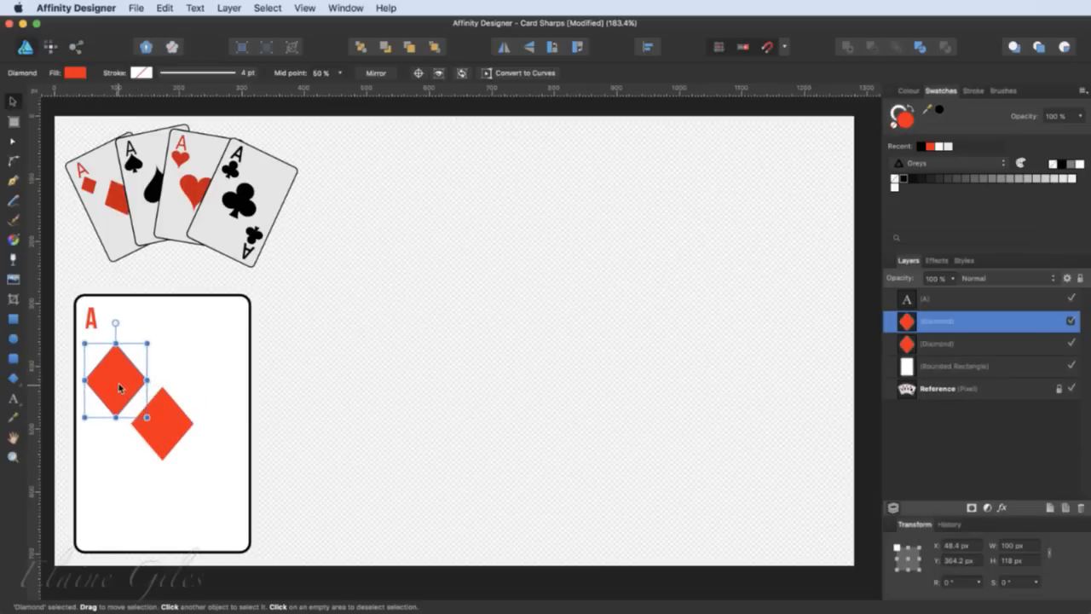
# - Shrink the duplicated diamond proportionally to about 28.5 by 33.6 px and position it directly beneath the A, aligned with the letter's left edge
pyautogui.moveTo(146, 343); pyautogui.dragTo(107, 407)
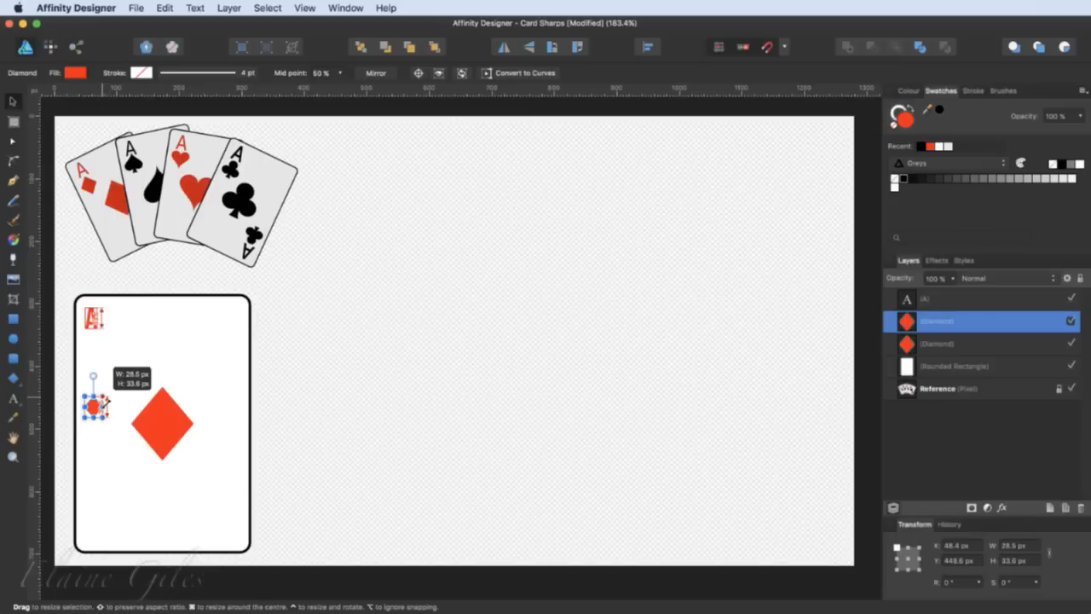
pyautogui.moveTo(106, 408); pyautogui.dragTo(106, 408)
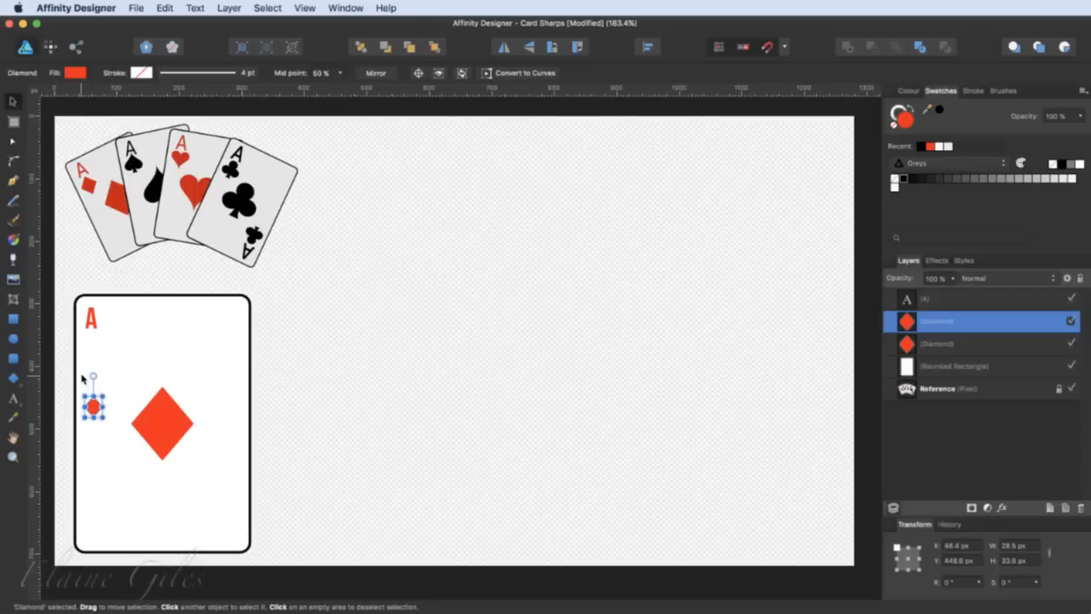
pyautogui.scroll(6, 83, 378)
pyautogui.moveTo(116, 460); pyautogui.dragTo(138, 288)
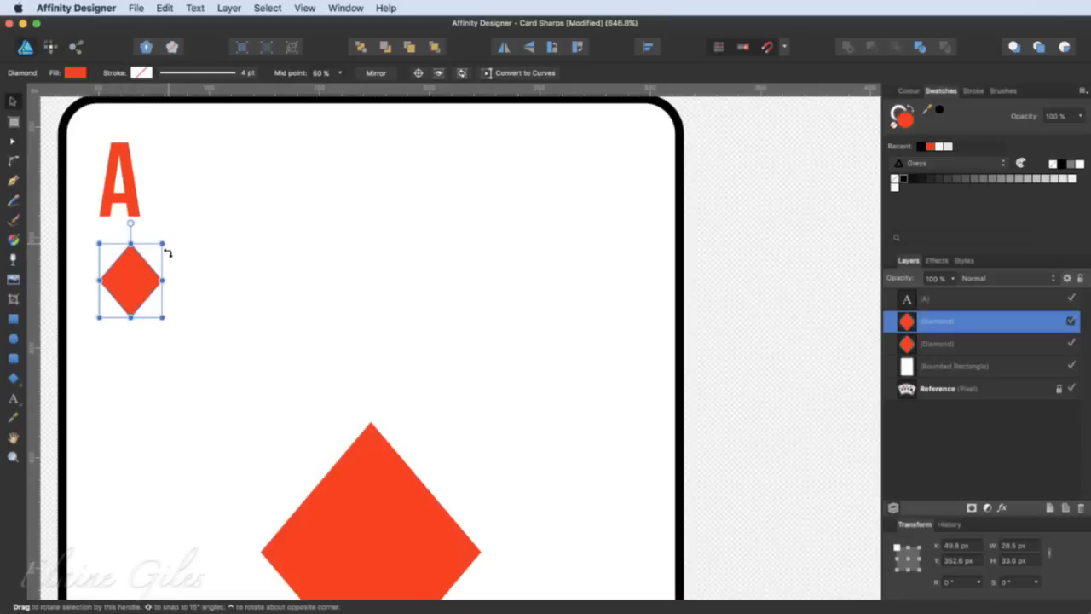
# - Shrink the small diamond to about 18.5 by 21.8 px beneath the A and group it with the letter
pyautogui.moveTo(162, 244); pyautogui.dragTo(123, 264)
pyautogui.click(221, 317)
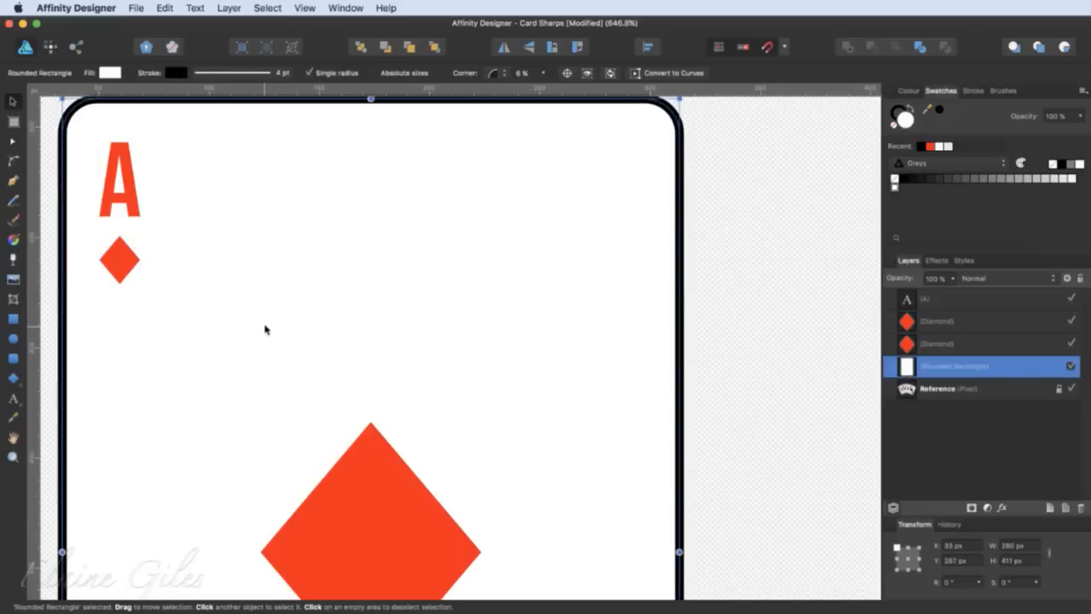
pyautogui.click(122, 267)
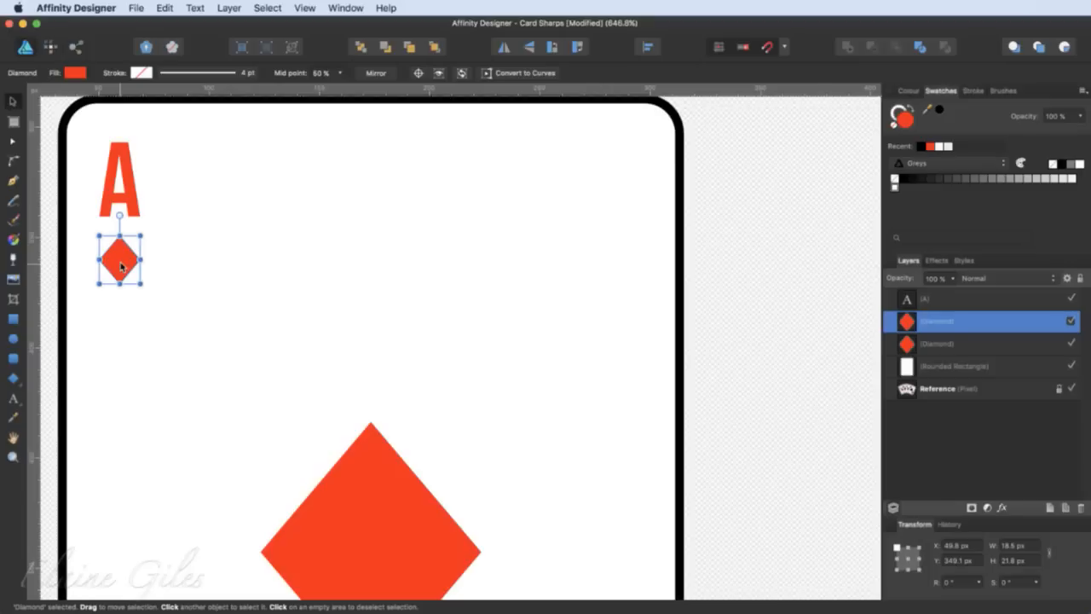
pyautogui.keyDown('shift'); pyautogui.click(126, 208); pyautogui.keyUp('shift')
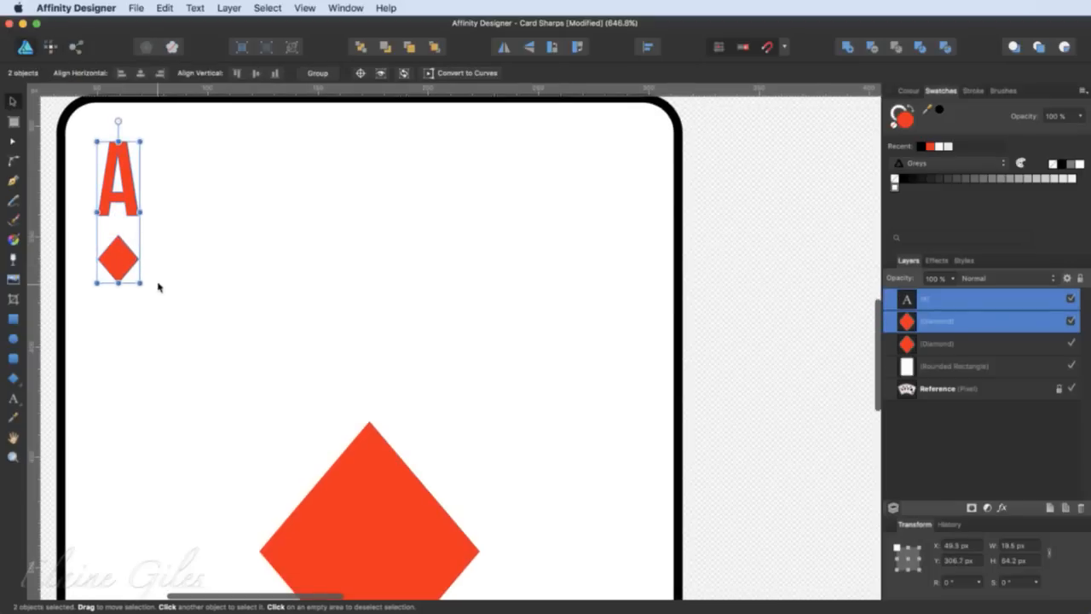
pyautogui.press('super+0')
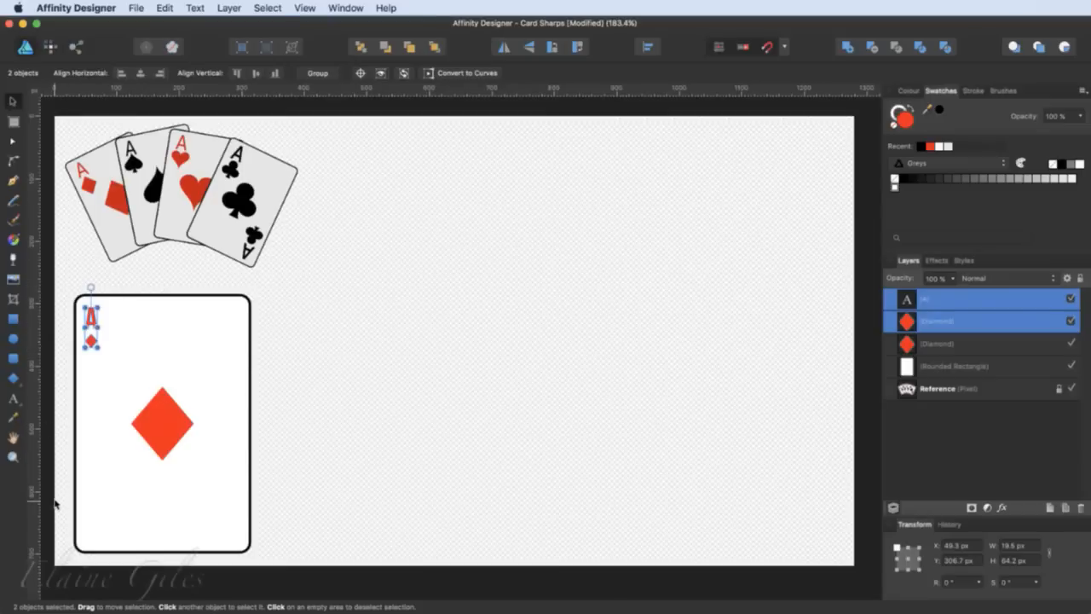
pyautogui.scroll(3, 55, 501)
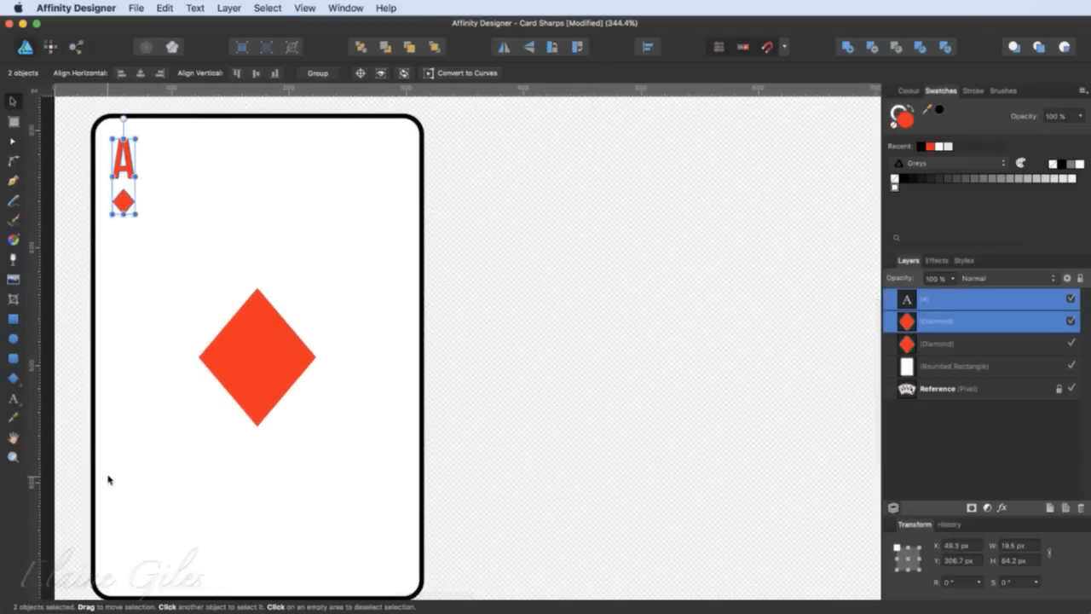
pyautogui.scroll(-1, 108, 478)
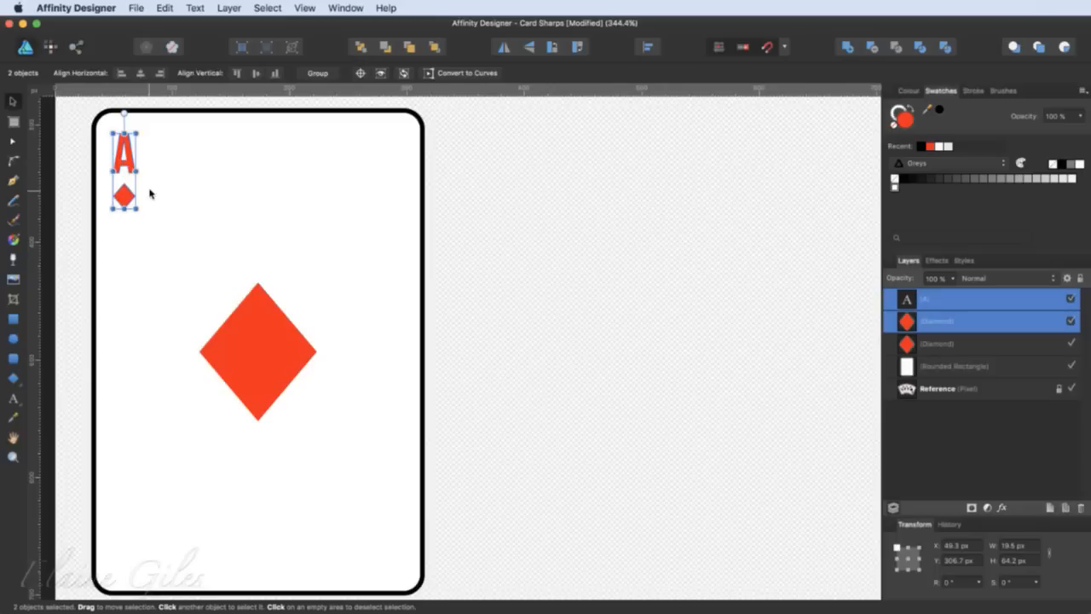
pyautogui.press('super+g')
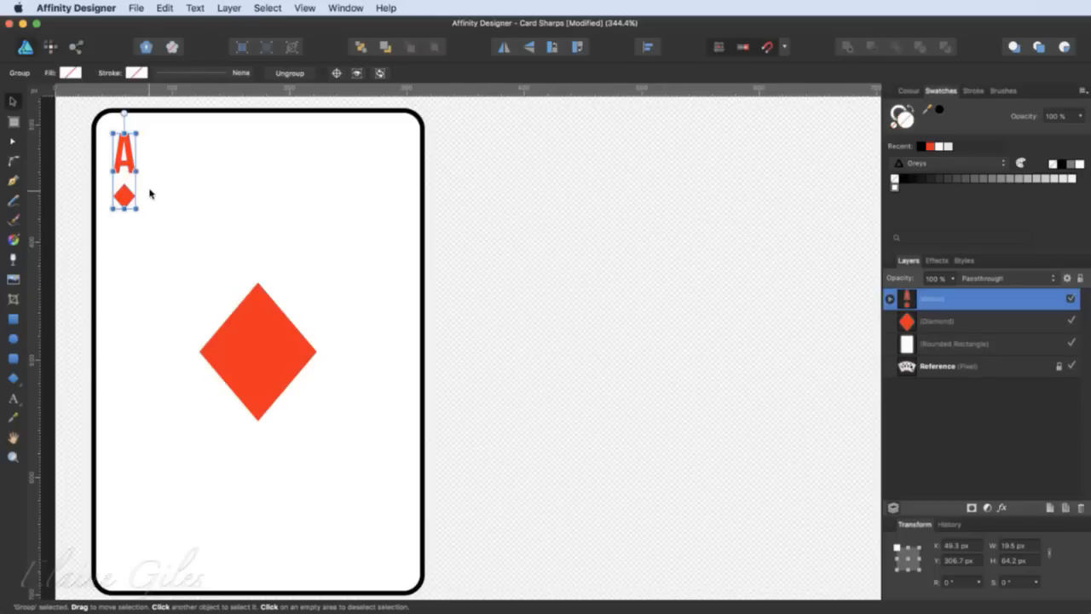
# - Duplicate the A-and-diamond group into the card's lower-right corner and rotate the copy 180°
pyautogui.moveTo(127, 203); pyautogui.dragTo(399, 562)
pyautogui.scroll(6, 248, 188)
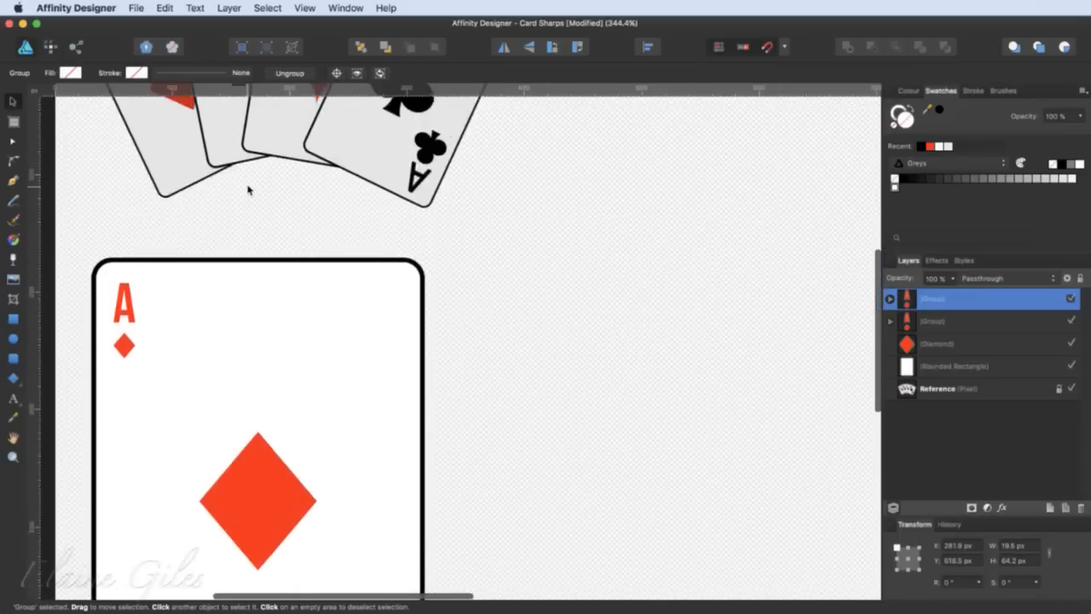
pyautogui.scroll(1, 247, 187)
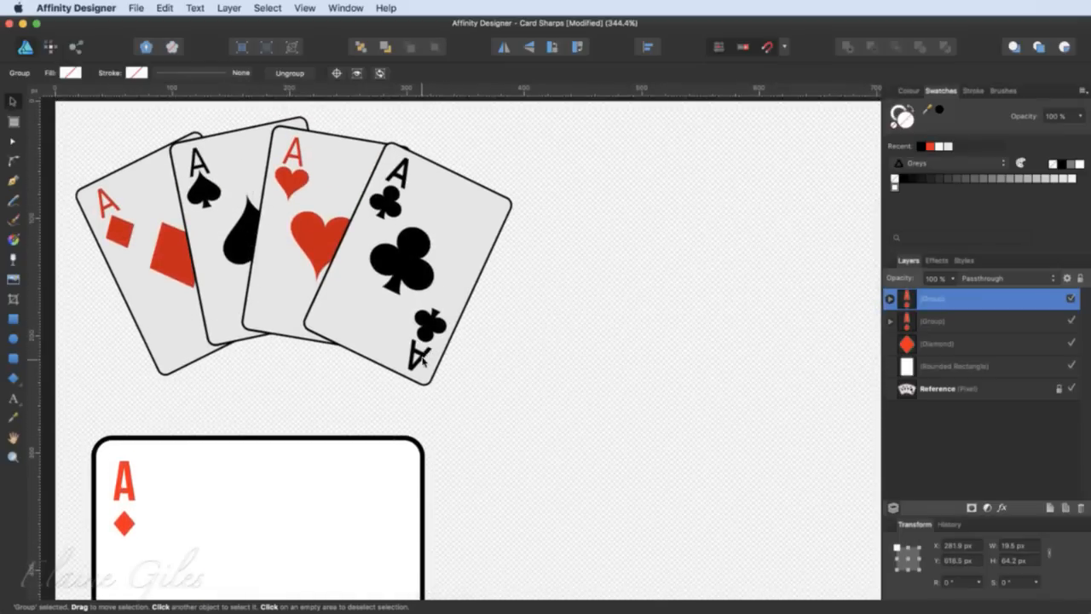
pyautogui.scroll(-10, 414, 440)
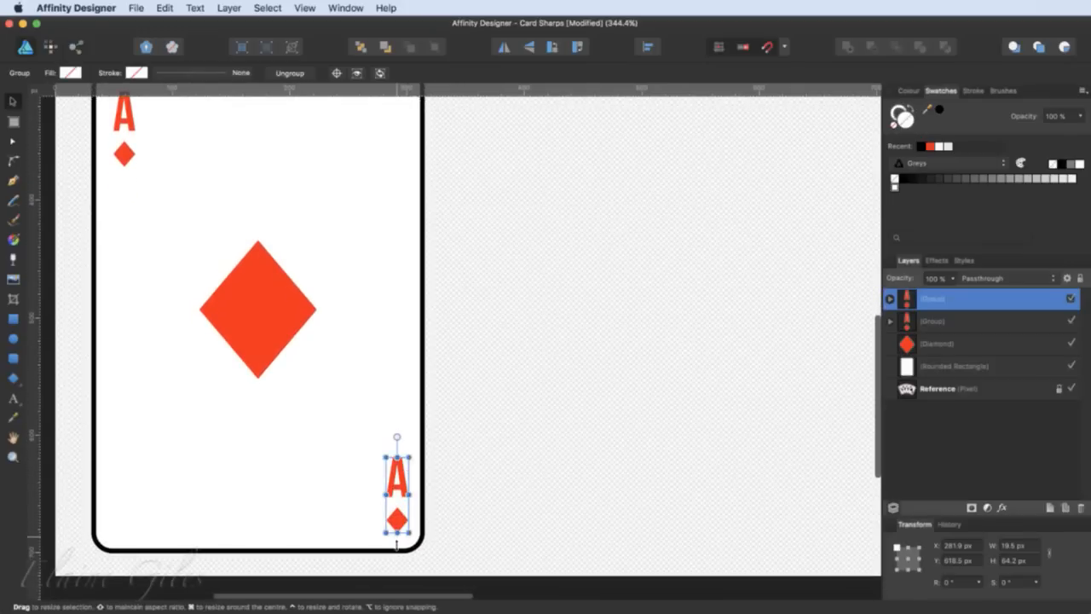
pyautogui.moveTo(396, 438); pyautogui.dragTo(397, 530)
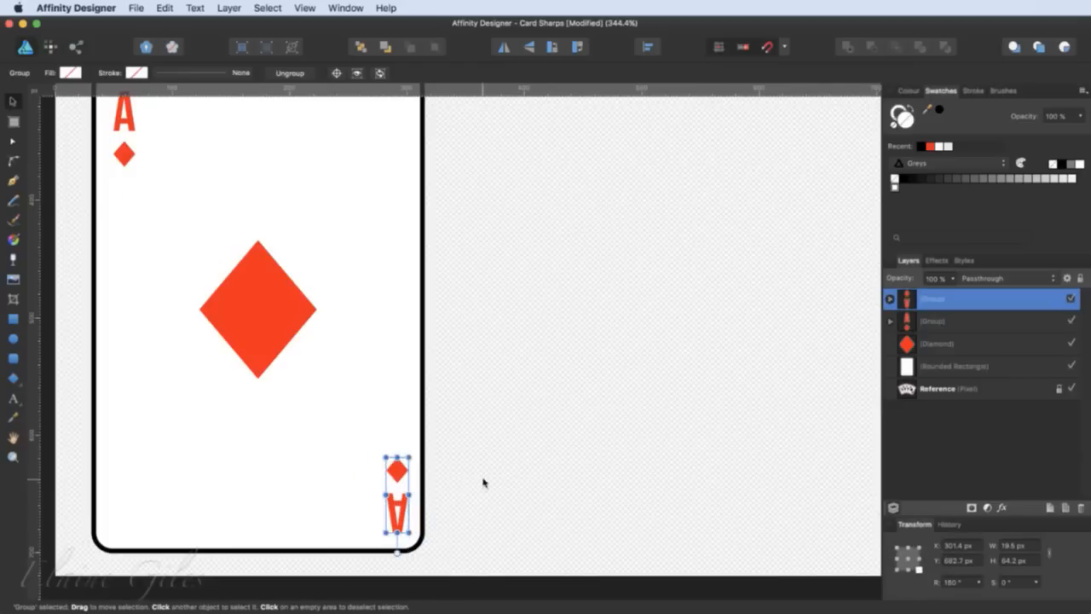
pyautogui.click(491, 473)
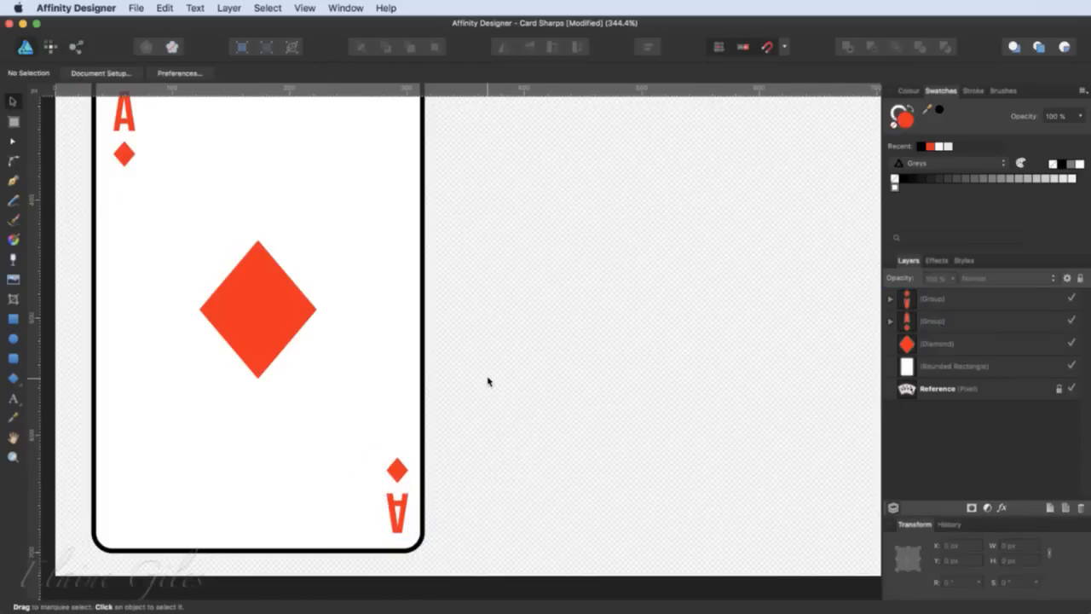
pyautogui.scroll(-1, 485, 381)
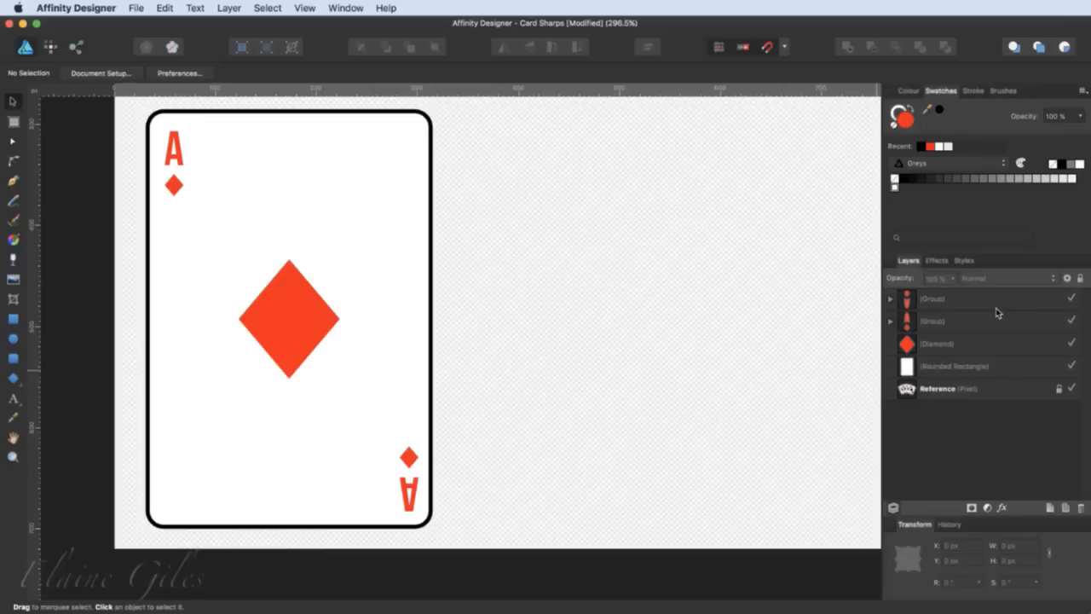
# - Select the card's rounded rectangle, central diamond and both corner groups together, leaving out the reference image
pyautogui.click(973, 390)
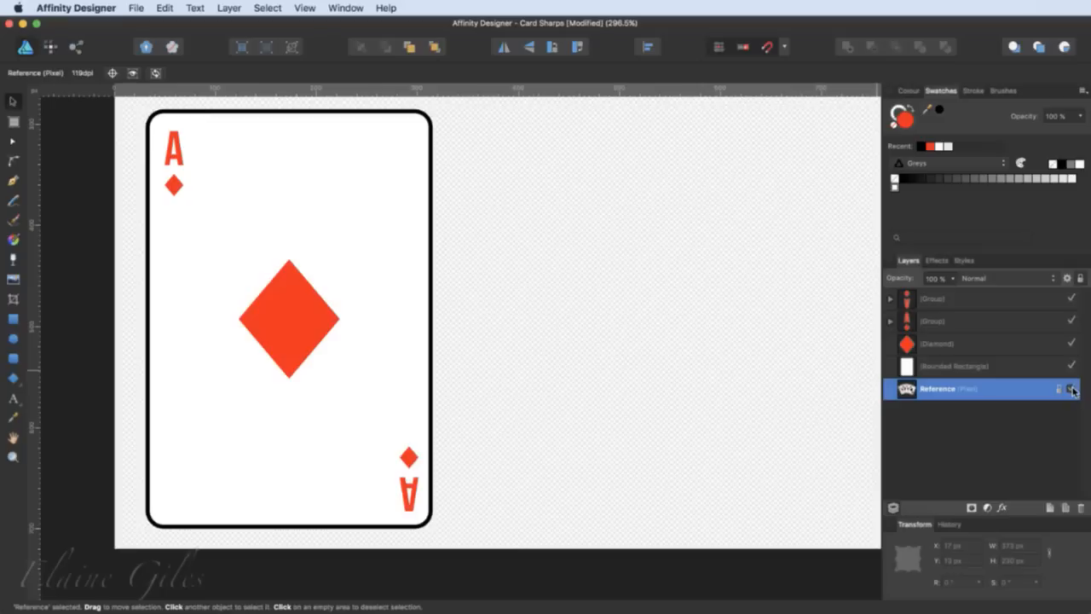
pyautogui.click(929, 368)
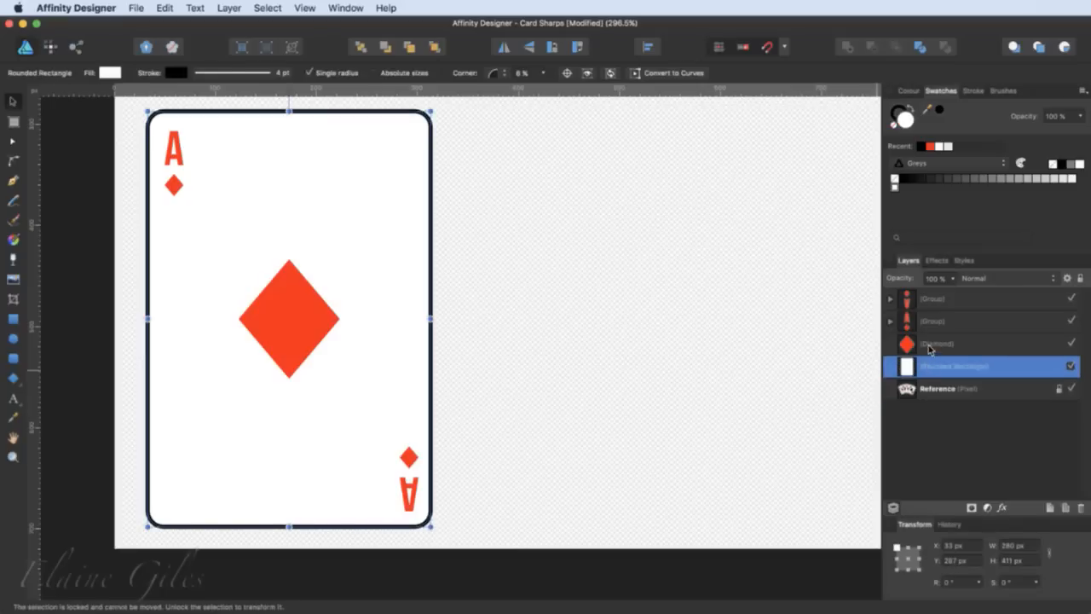
pyautogui.click(931, 346)
pyautogui.click(935, 323)
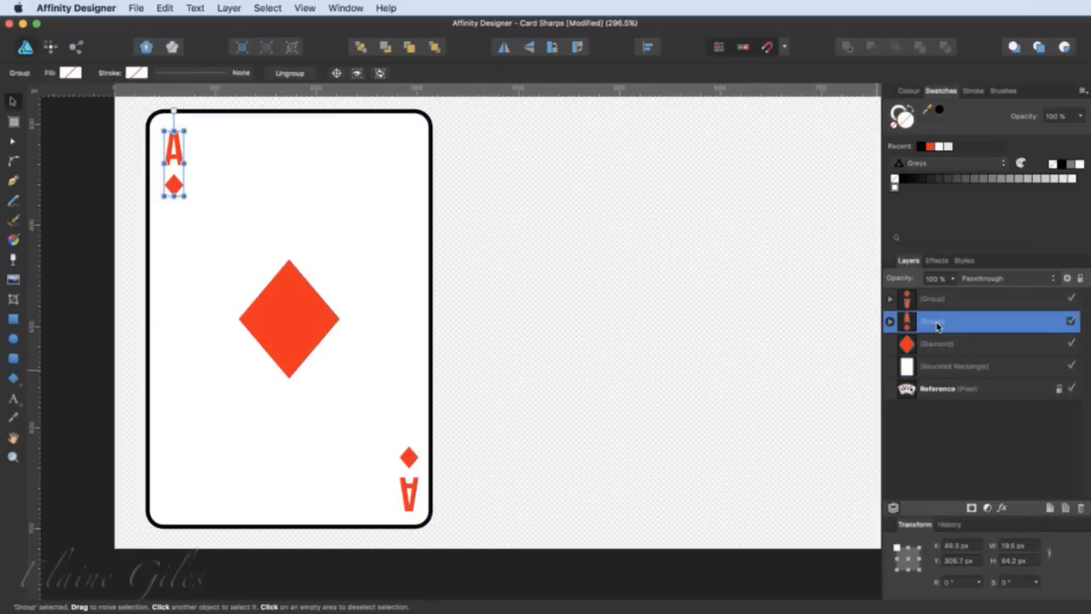
pyautogui.click(936, 300)
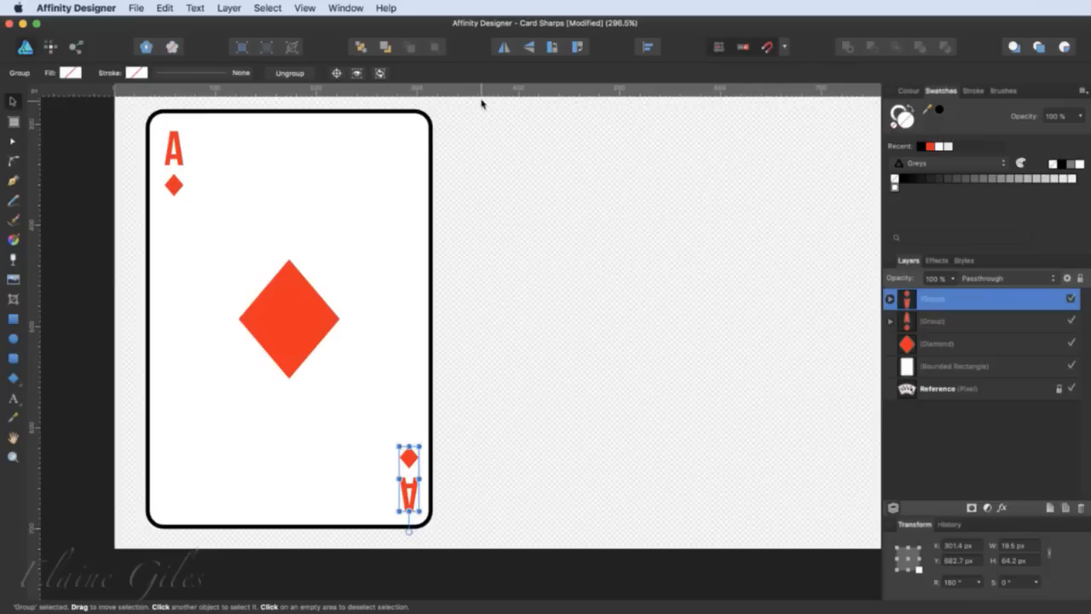
pyautogui.moveTo(482, 102); pyautogui.dragTo(102, 554)
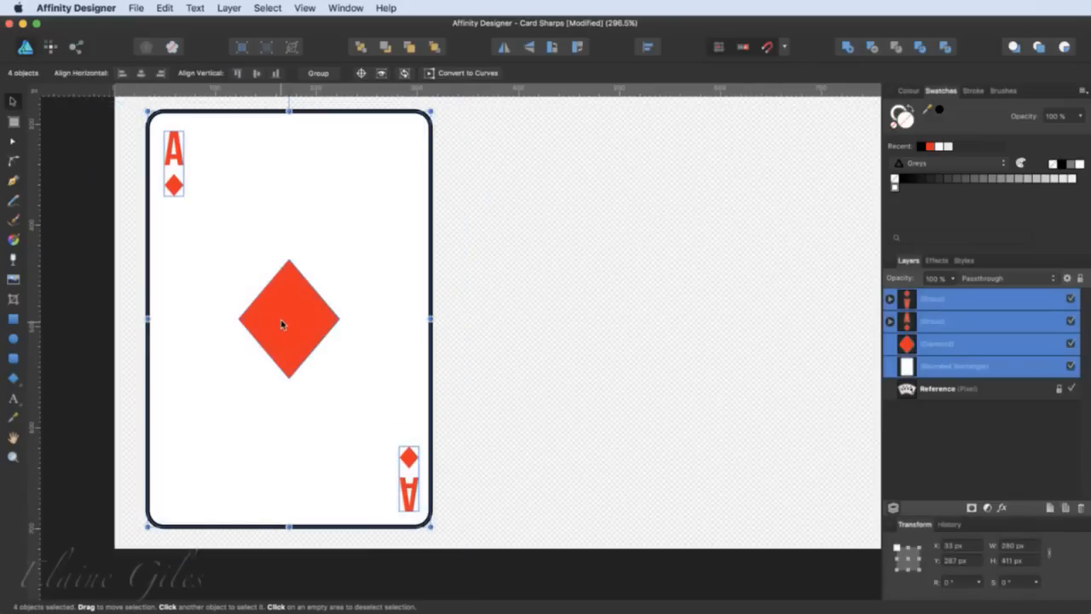
pyautogui.moveTo(284, 323); pyautogui.dragTo(589, 324)
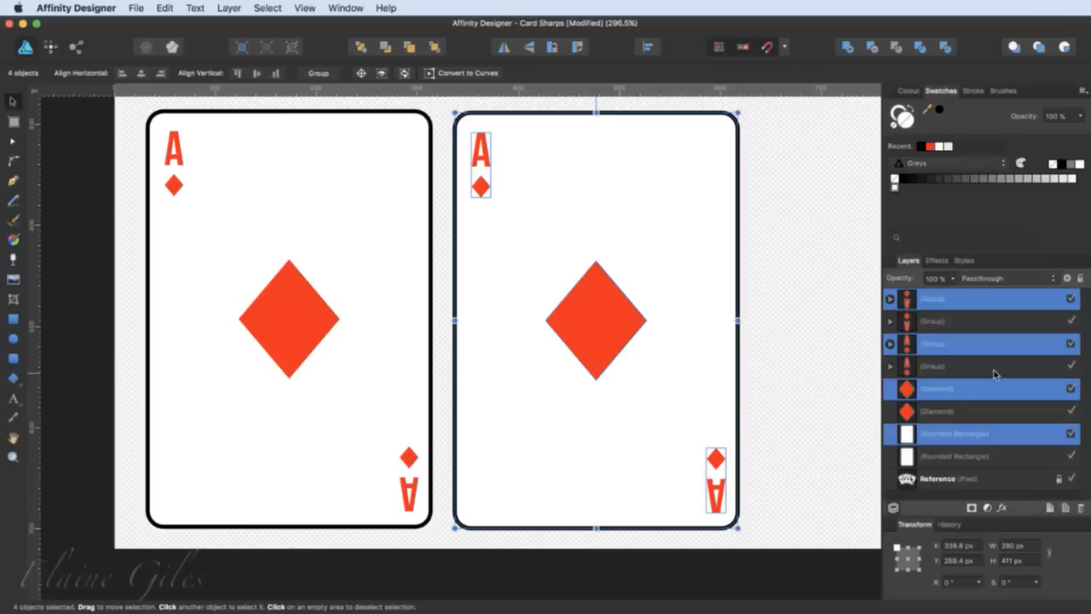
pyautogui.press('super+z')
pyautogui.press('super+z')
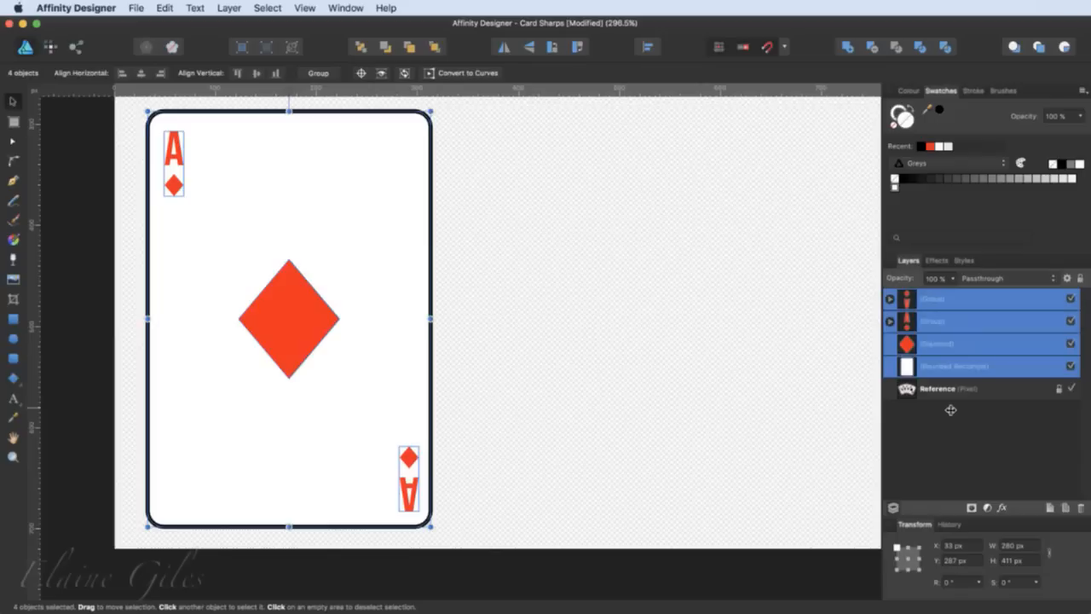
# - Group all the card's selected parts and place a duplicate of the grouped card directly to its right
pyautogui.press('super+g')
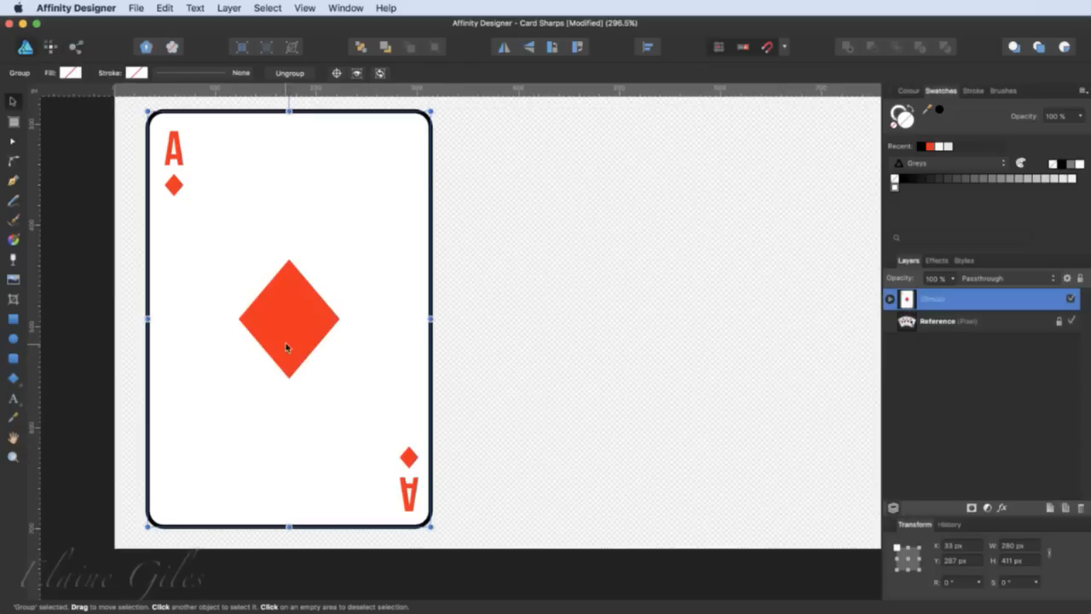
pyautogui.moveTo(285, 327); pyautogui.dragTo(431, 330)
pyautogui.moveTo(600, 327); pyautogui.dragTo(582, 324)
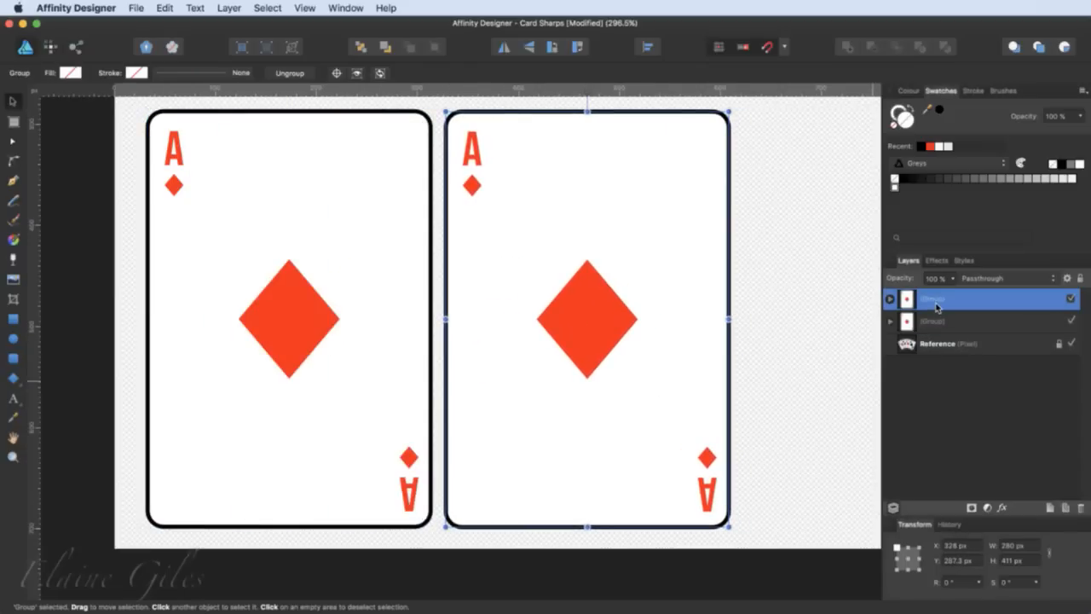
# - Examine the individual objects inside the duplicated card's group, down to its rounded rectangle
pyautogui.click(889, 300)
pyautogui.click(952, 322)
pyautogui.click(952, 343)
pyautogui.click(955, 366)
pyautogui.click(957, 390)
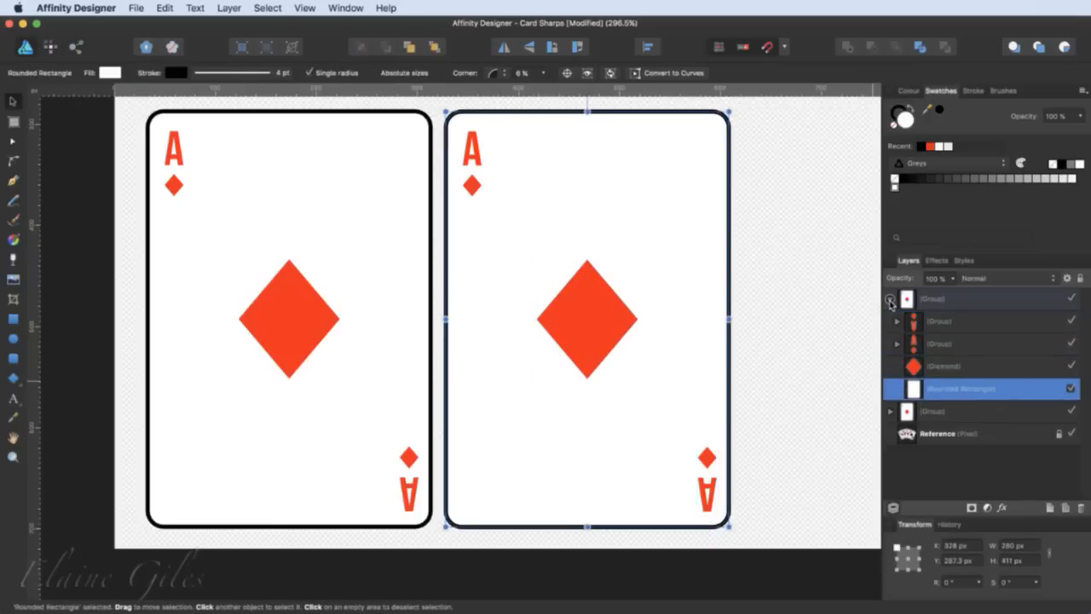
pyautogui.click(890, 299)
pyautogui.click(944, 303)
# - Draw a heart about 100 by 100 px inside the duplicate card's group and centre it horizontally over the diamond
pyautogui.hscroll(5, 779, 379)
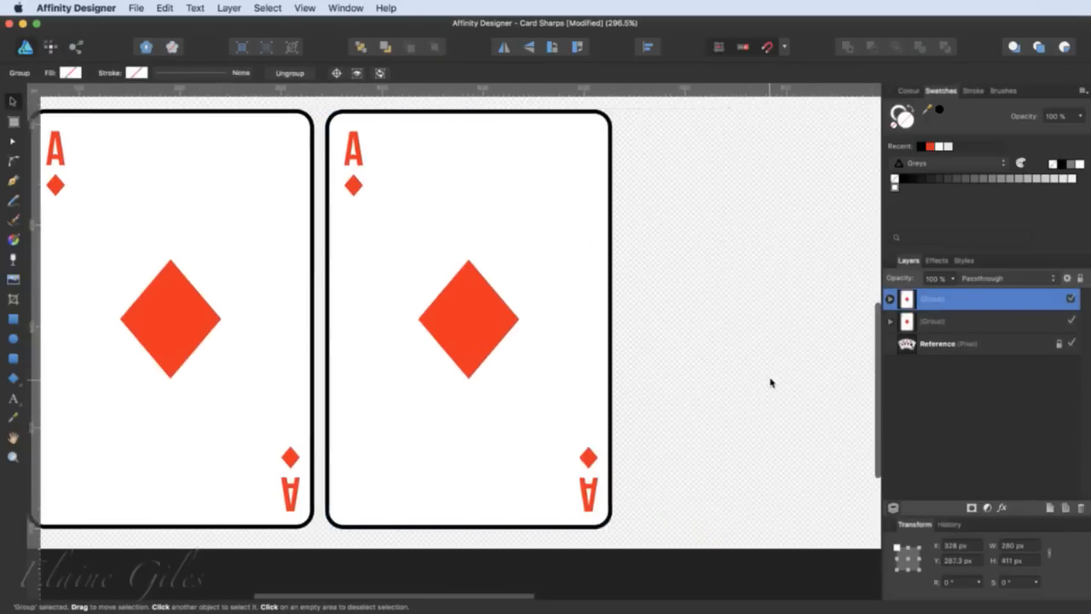
pyautogui.hscroll(-1, 770, 382)
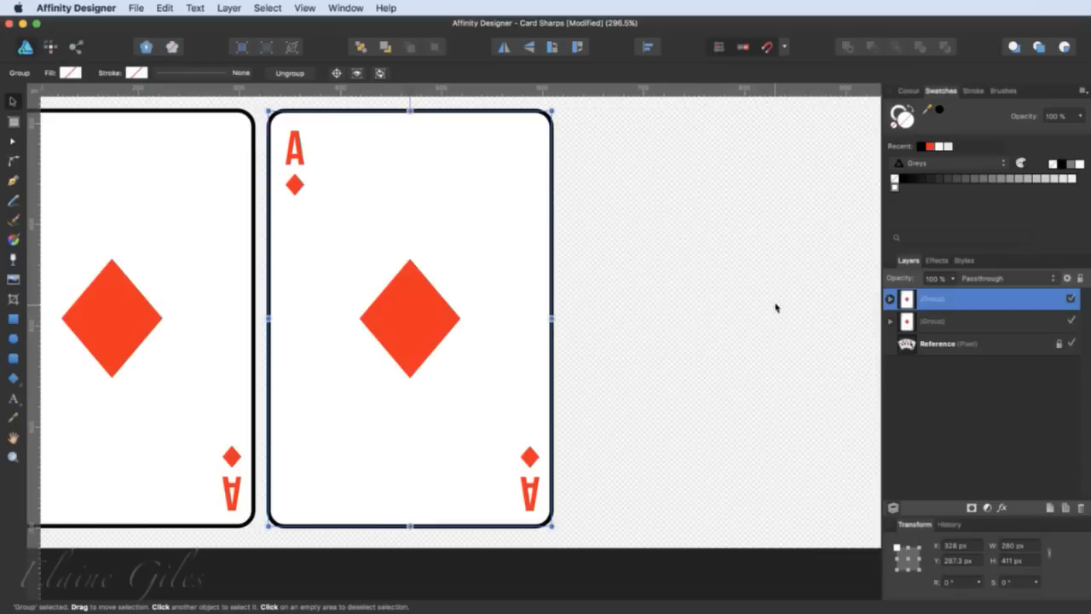
pyautogui.click(890, 299)
pyautogui.click(929, 368)
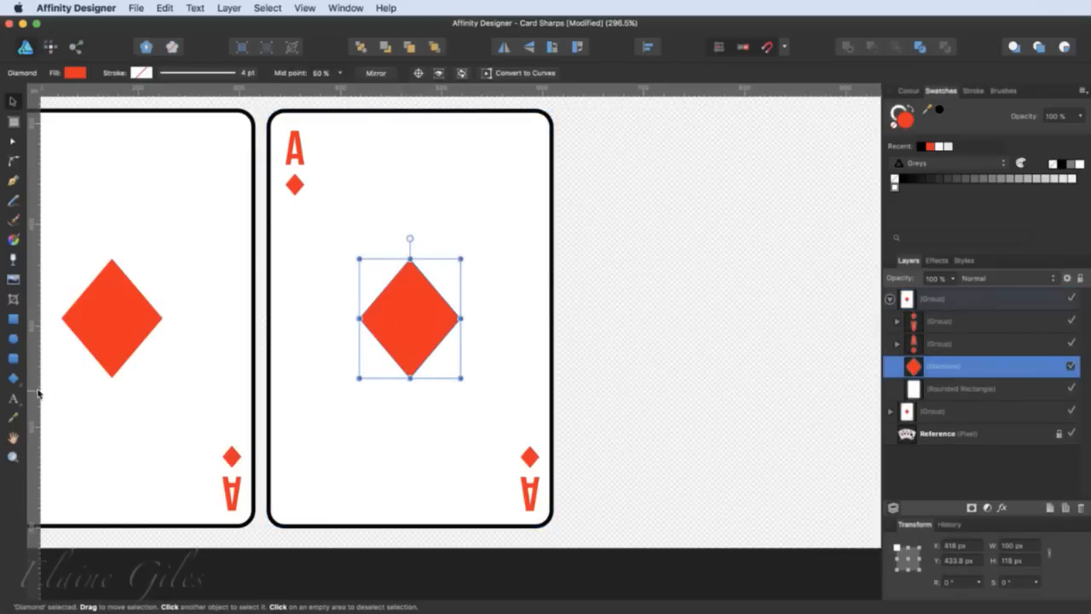
pyautogui.click(15, 381)
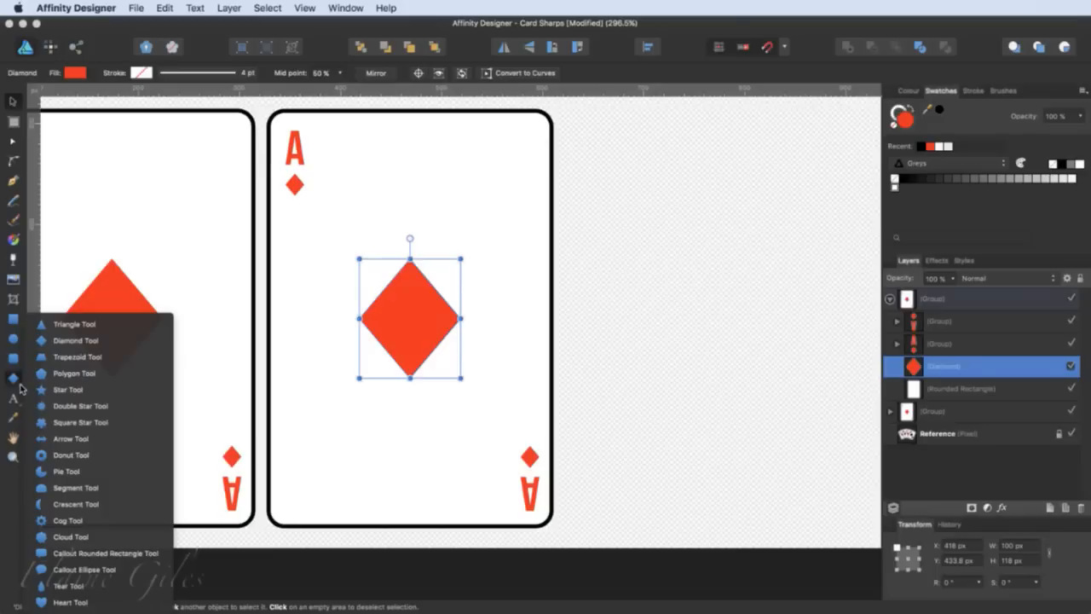
pyautogui.click(56, 602)
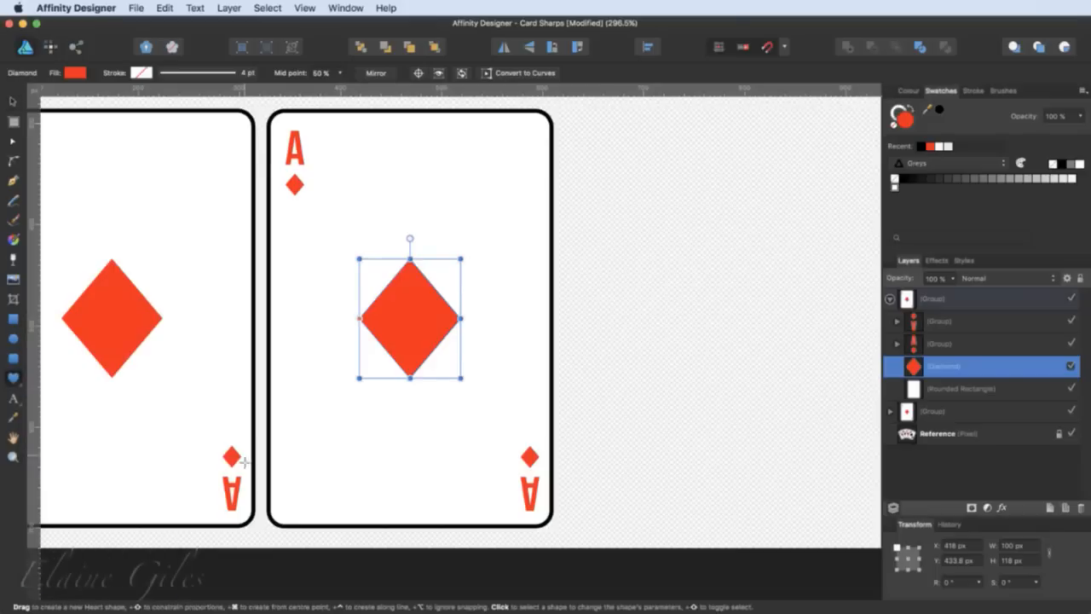
pyautogui.moveTo(345, 256)
pyautogui.mouseDown()
pyautogui.moveTo(407, 317)
pyautogui.moveTo(448, 382)
pyautogui.mouseUp()
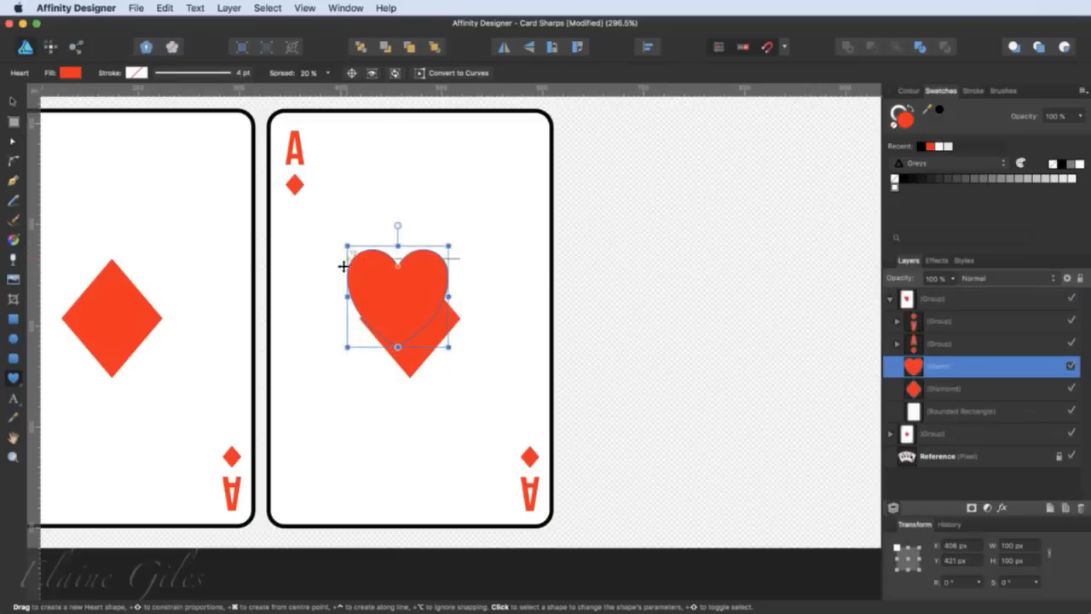
pyautogui.click(15, 103)
pyautogui.moveTo(384, 293); pyautogui.dragTo(397, 314)
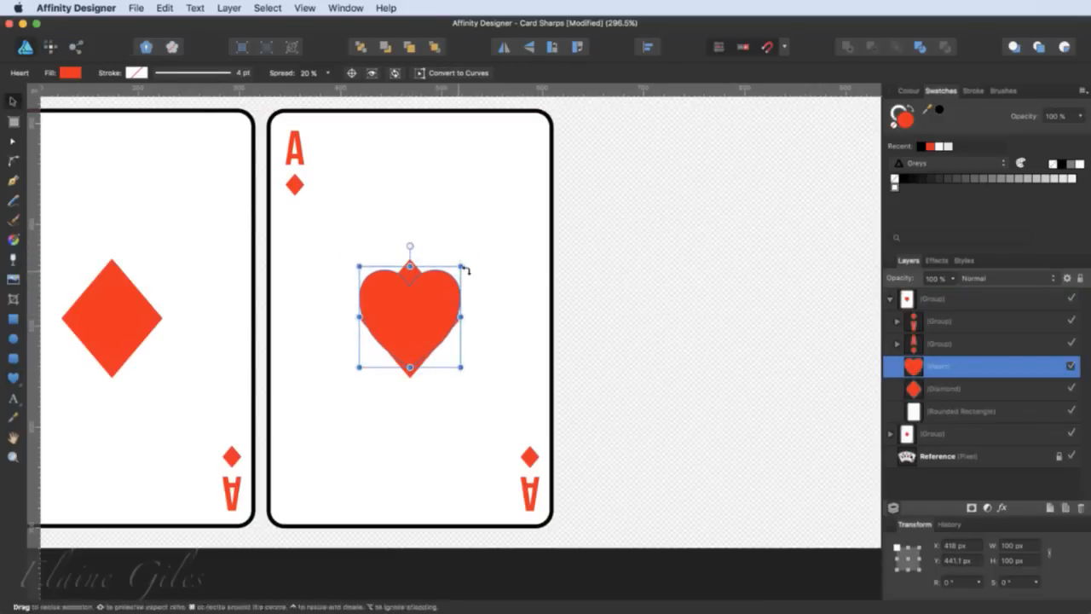
# - Delete the central diamond behind the heart on the duplicate card
pyautogui.click(464, 244)
pyautogui.click(411, 266)
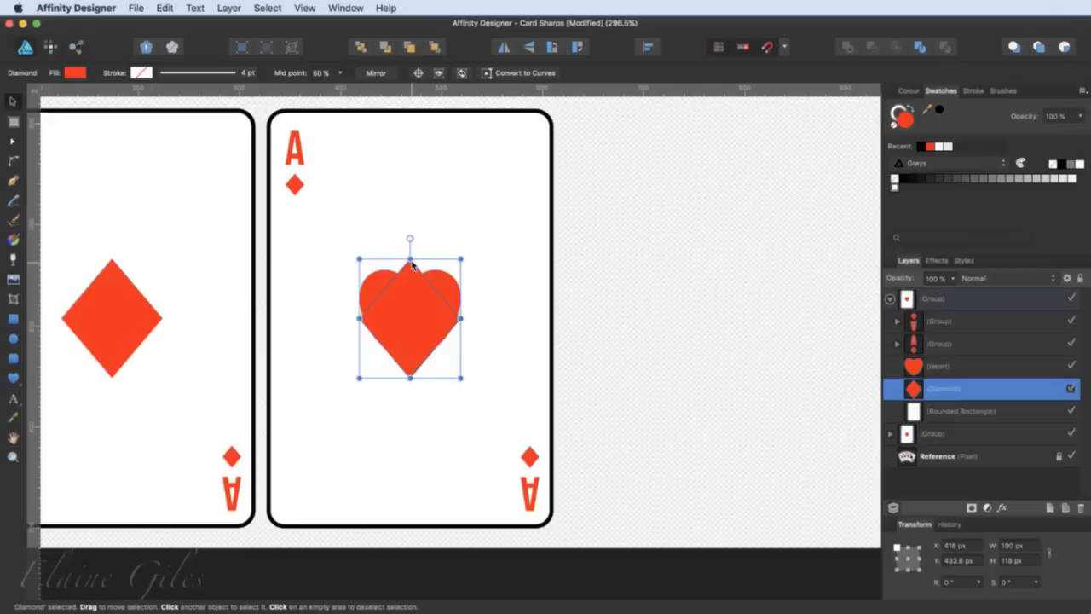
pyautogui.press('Delete')
# - Duplicate the central heart, shrink the copy to about 18.5 by 18.5 px and place it over the small diamond beneath the upper A
pyautogui.click(401, 316)
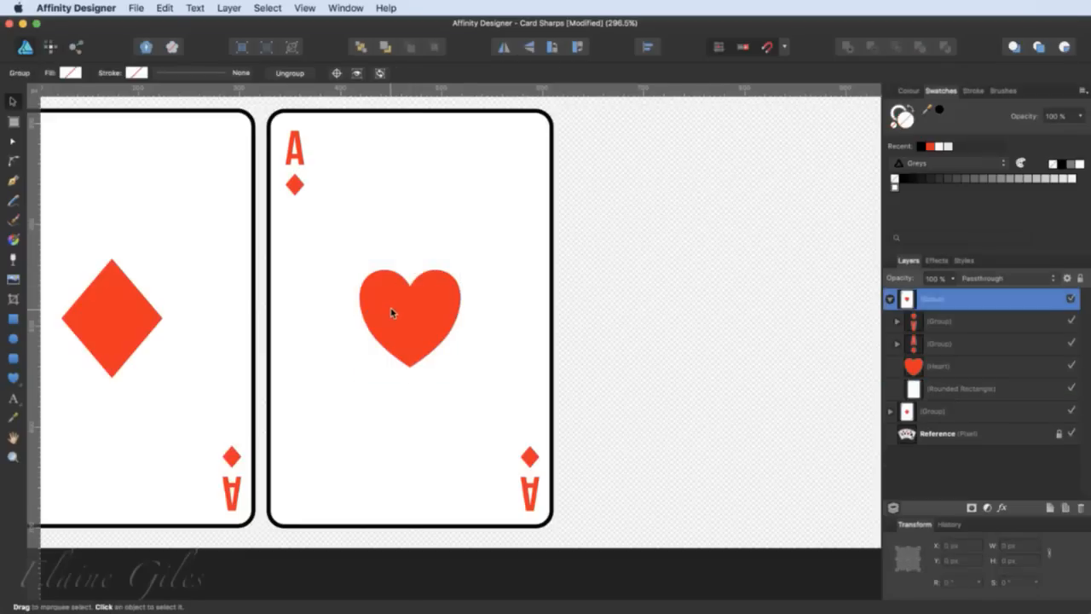
pyautogui.doubleClick(417, 312)
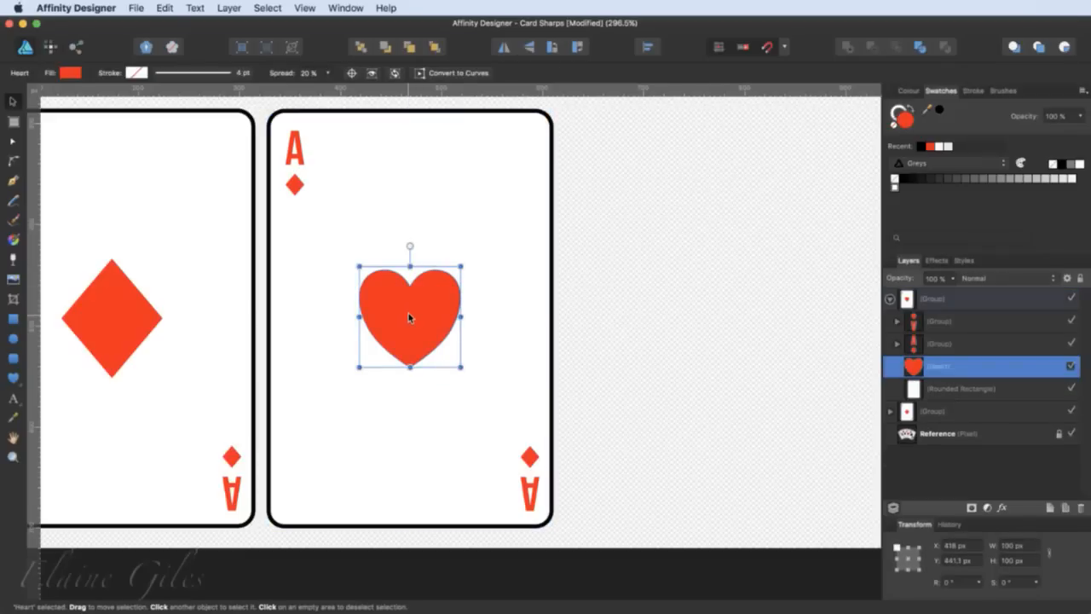
pyautogui.moveTo(408, 317); pyautogui.dragTo(402, 219)
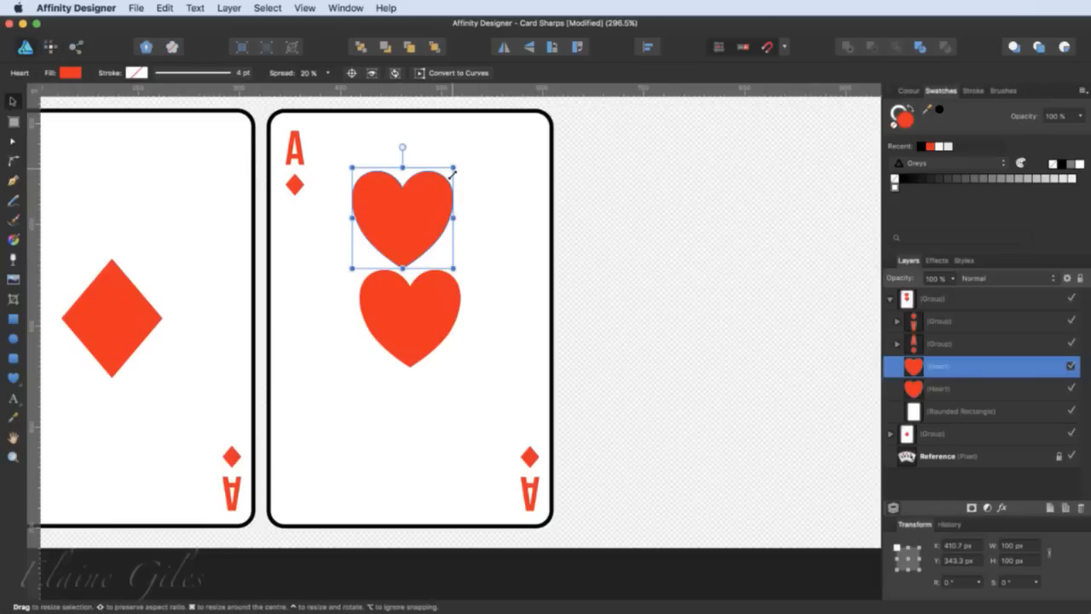
pyautogui.moveTo(453, 172); pyautogui.dragTo(296, 181)
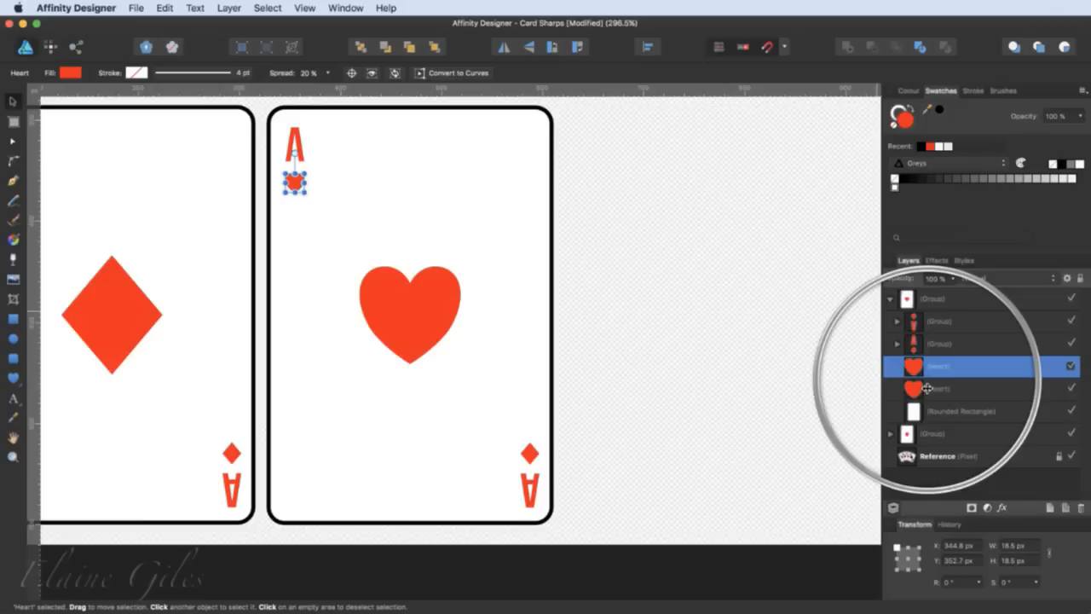
# - Move the small heart into the group that holds the upper A and its small diamond
pyautogui.click(942, 344)
pyautogui.click(896, 344)
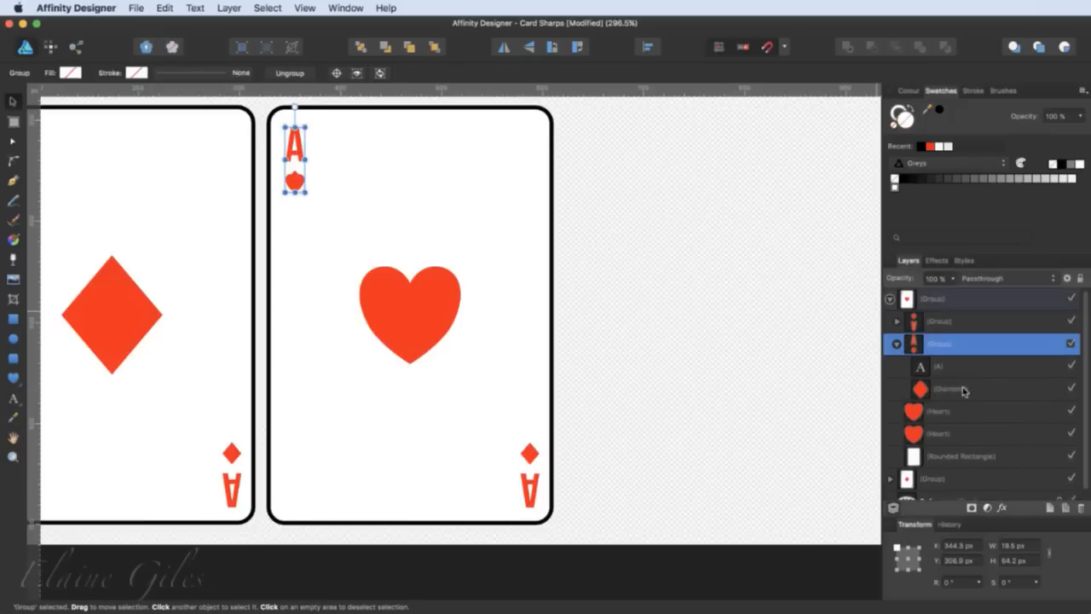
pyautogui.click(948, 388)
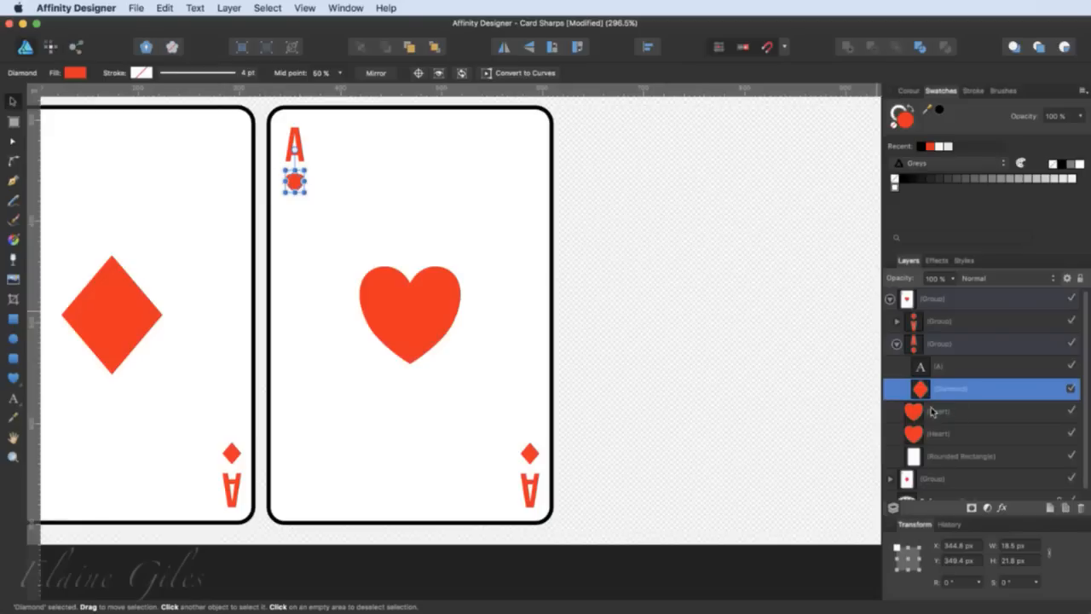
pyautogui.click(916, 414)
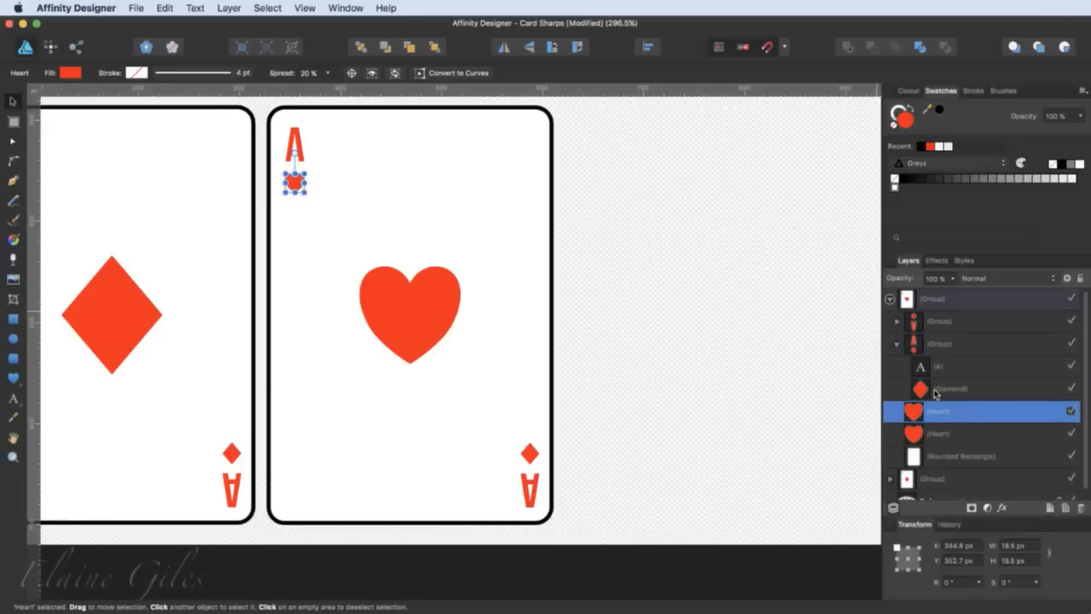
pyautogui.click(937, 393)
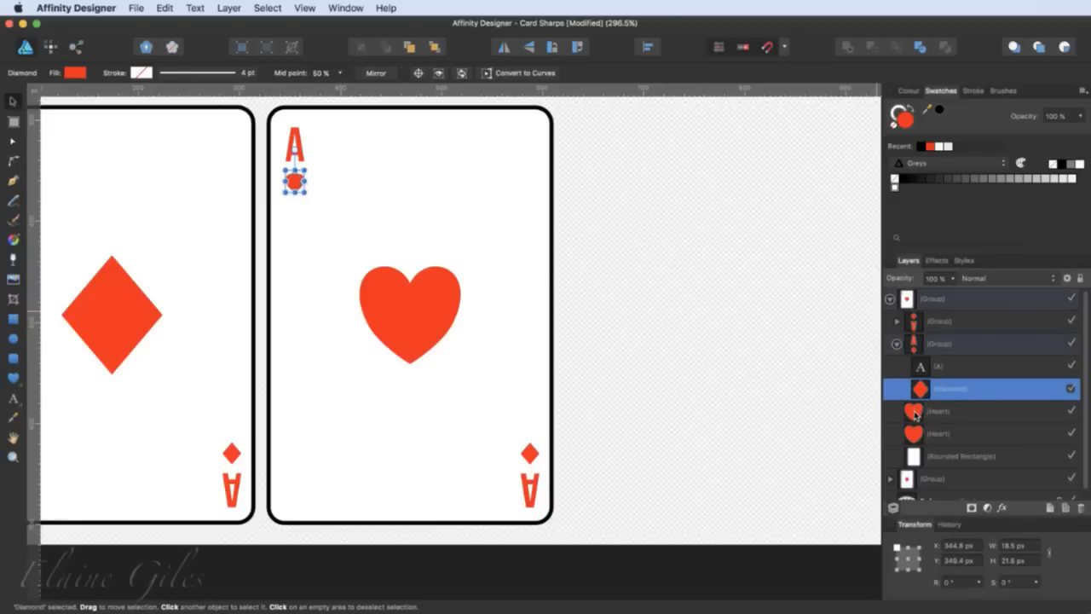
pyautogui.moveTo(916, 410); pyautogui.dragTo(914, 380)
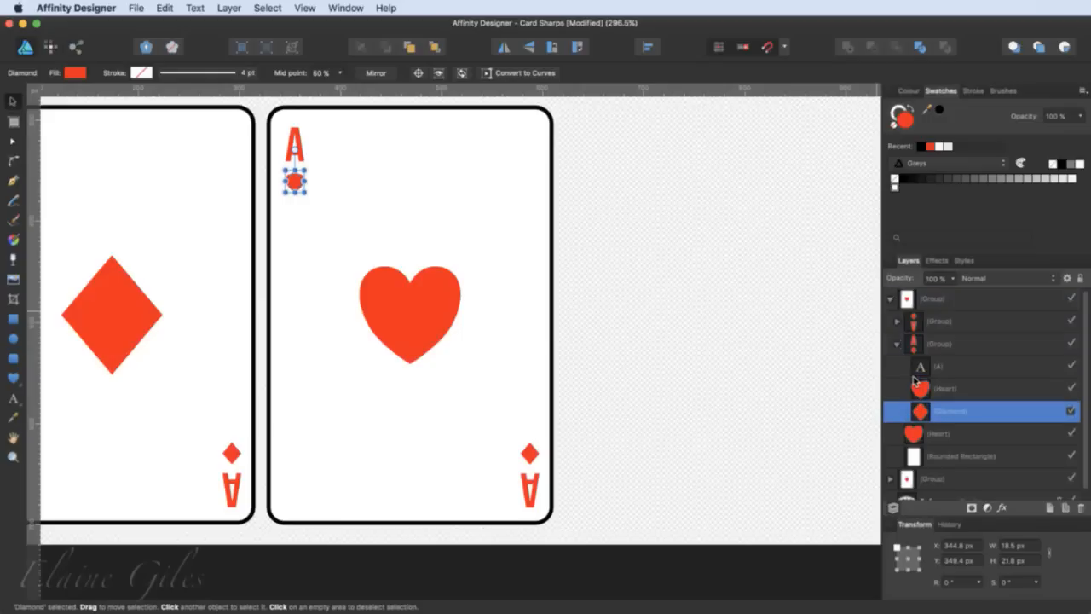
# - Delete the small diamond from the upper A's group on the duplicate card
pyautogui.doubleClick(941, 413)
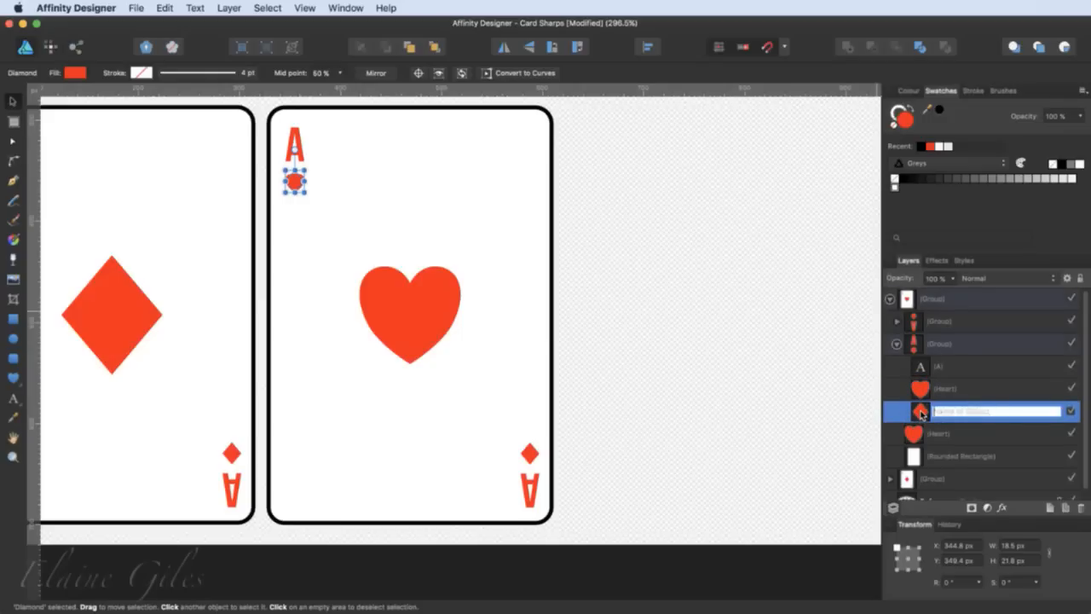
pyautogui.press('Escape')
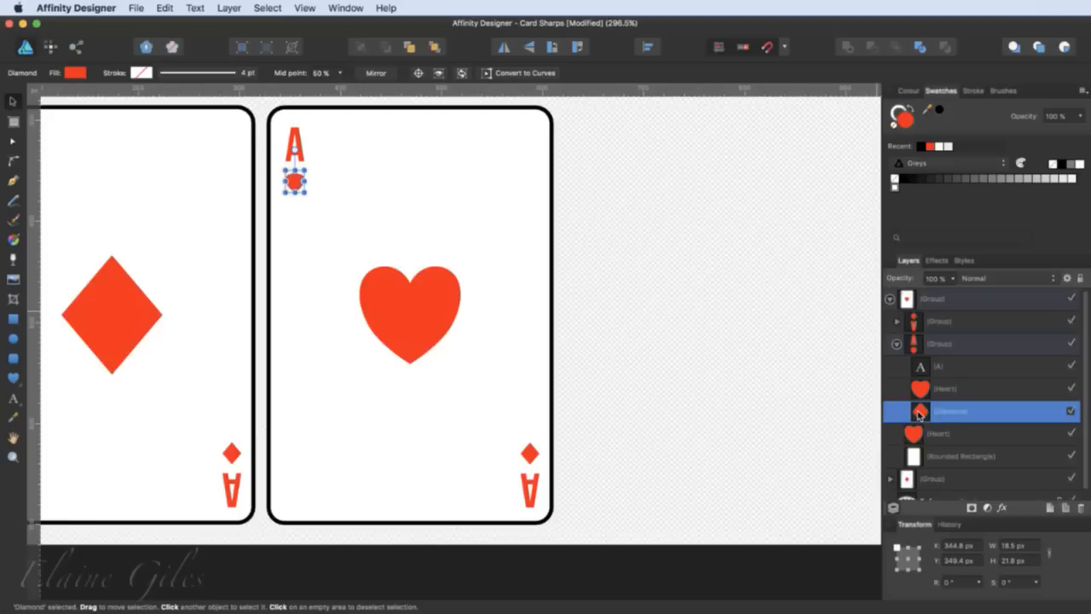
pyautogui.press('Delete')
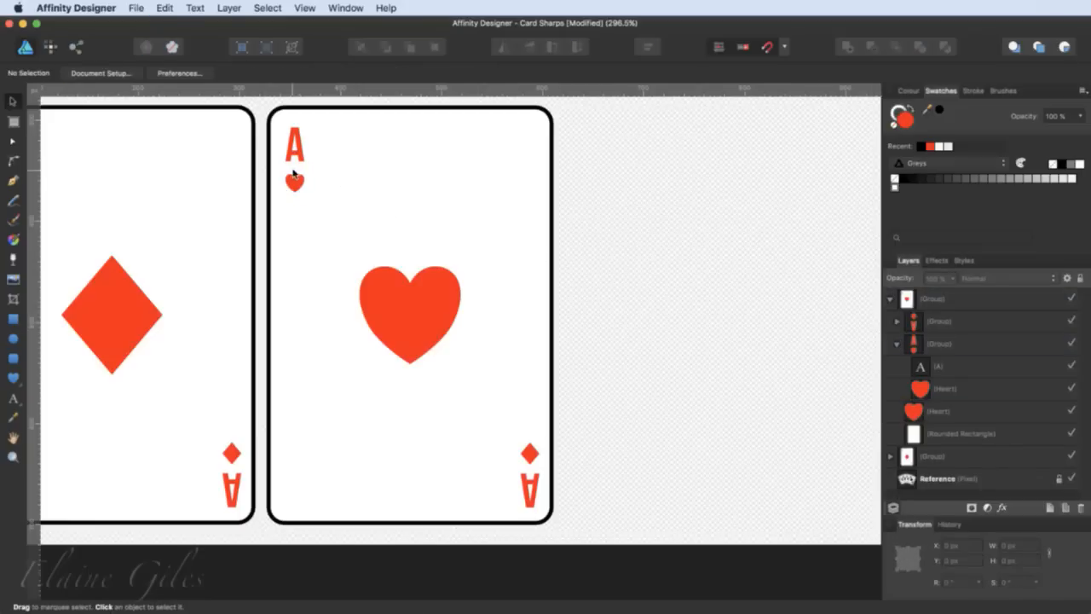
# - Duplicate the central heart, rotate the copy 180°, shrink it to about 18.5 by 18.5 px and place it over the lower small diamond
pyautogui.click(416, 334)
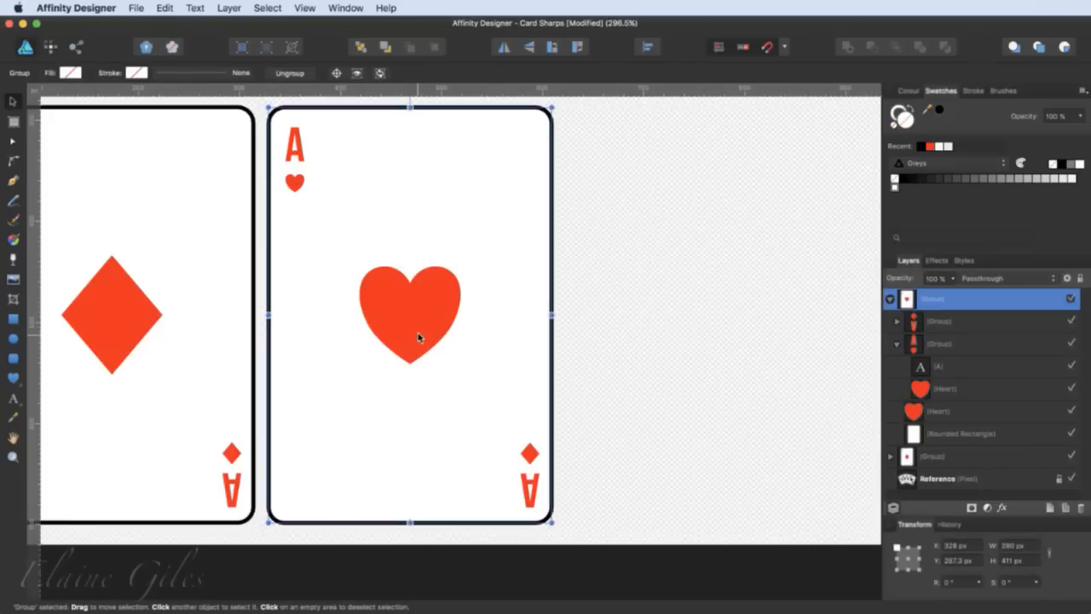
pyautogui.doubleClick(395, 309)
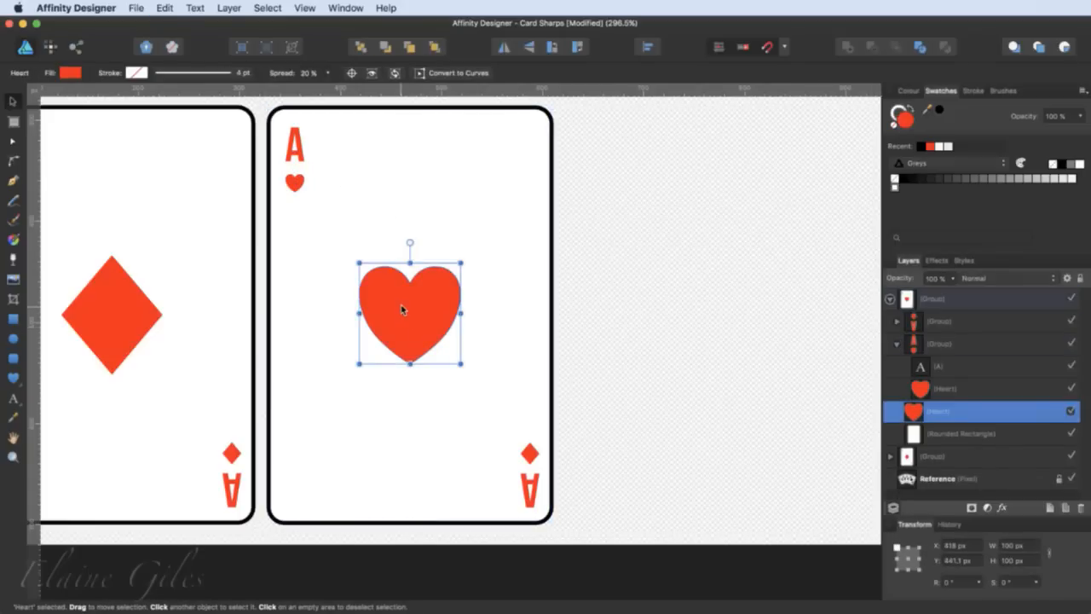
pyautogui.moveTo(402, 309); pyautogui.dragTo(422, 444)
pyautogui.moveTo(431, 379); pyautogui.dragTo(431, 501)
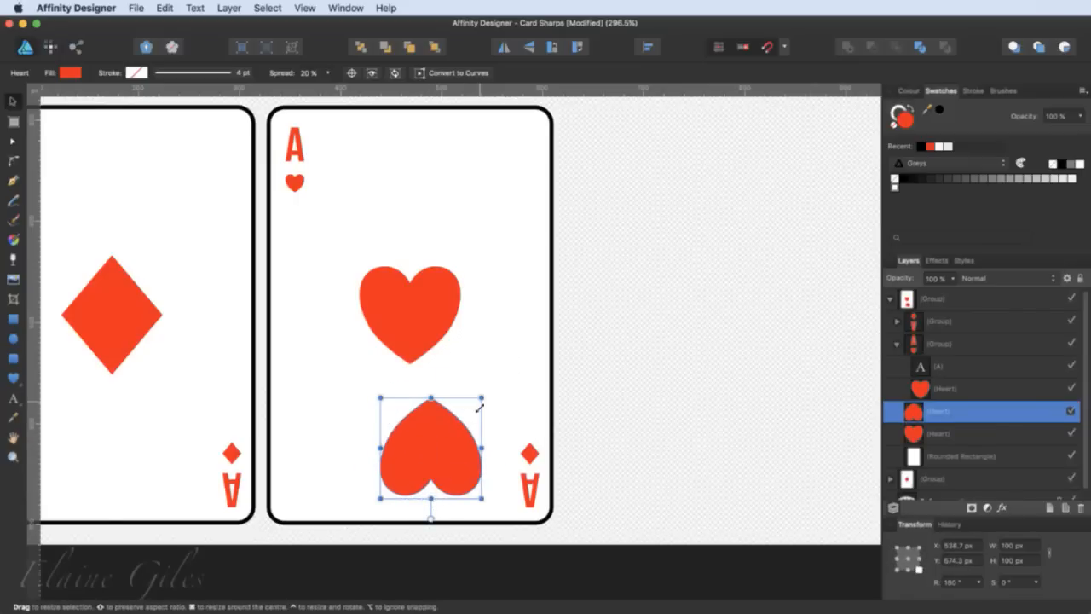
pyautogui.moveTo(481, 399); pyautogui.dragTo(549, 435)
pyautogui.scroll(-1, 400, 487)
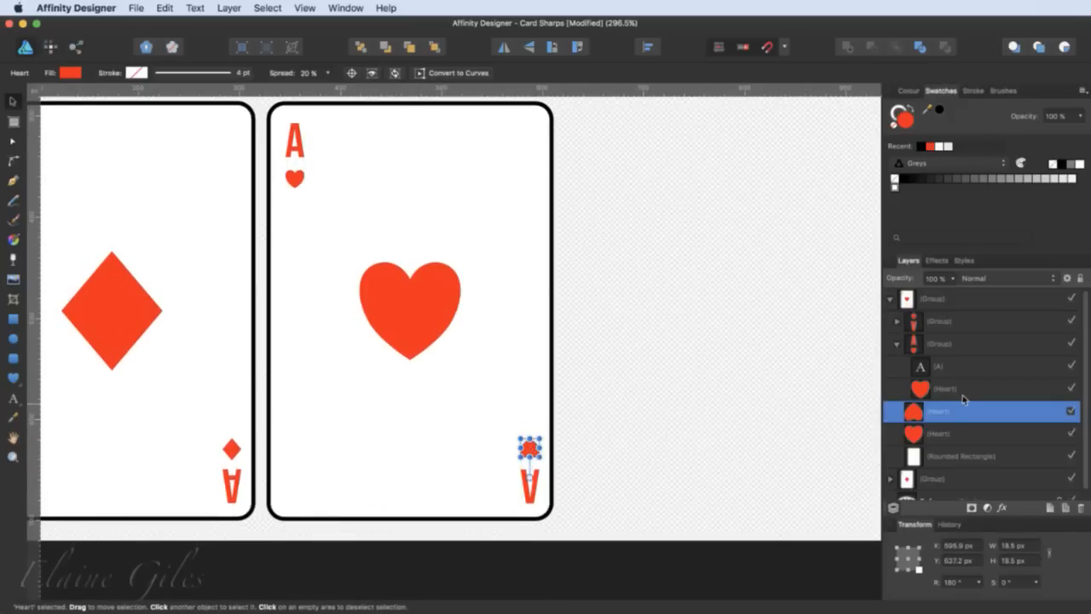
# - Move the inverted small heart into the lower A's group and delete the small diamond from that group
pyautogui.click(895, 344)
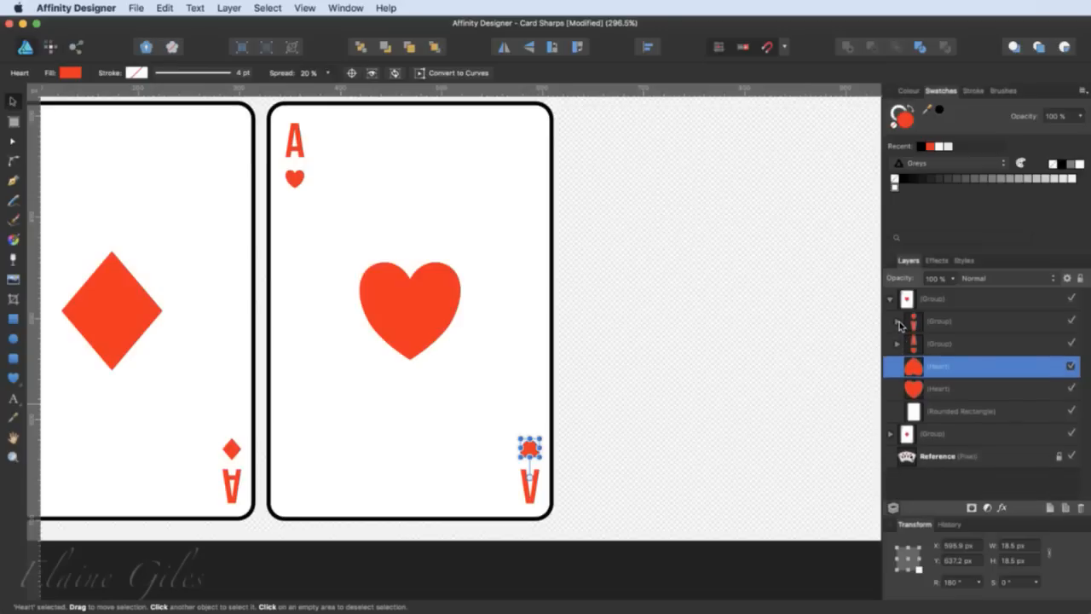
pyautogui.click(896, 322)
pyautogui.click(944, 367)
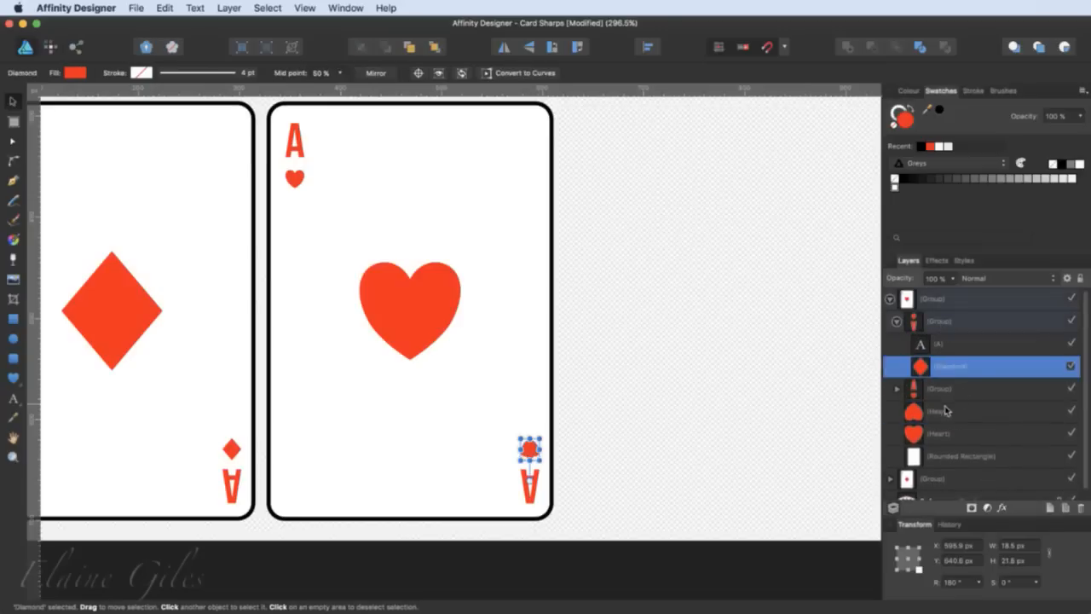
pyautogui.moveTo(914, 415); pyautogui.dragTo(925, 378)
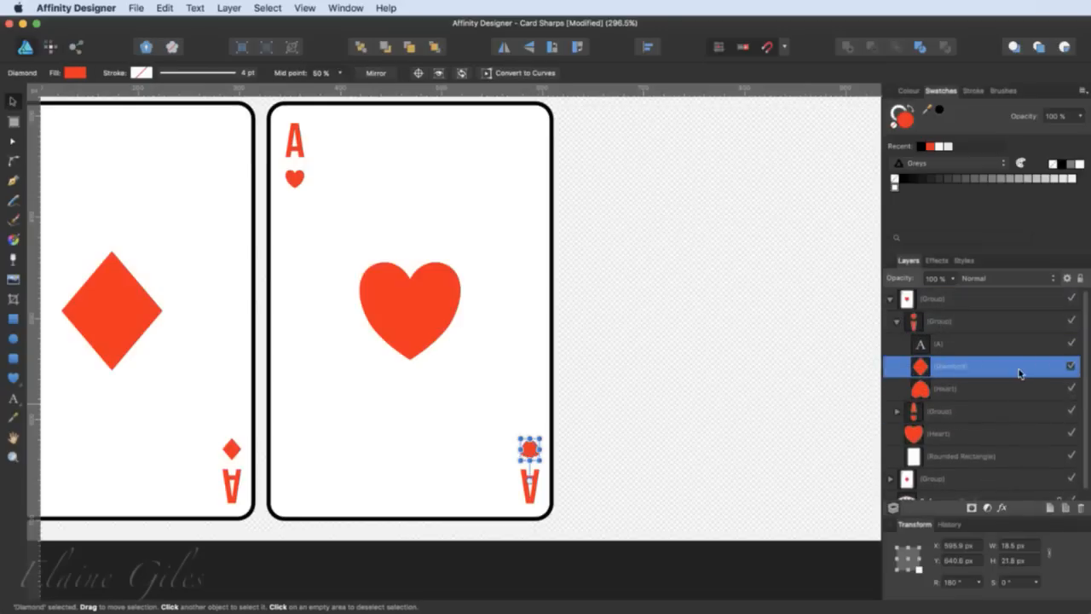
pyautogui.click(1080, 507)
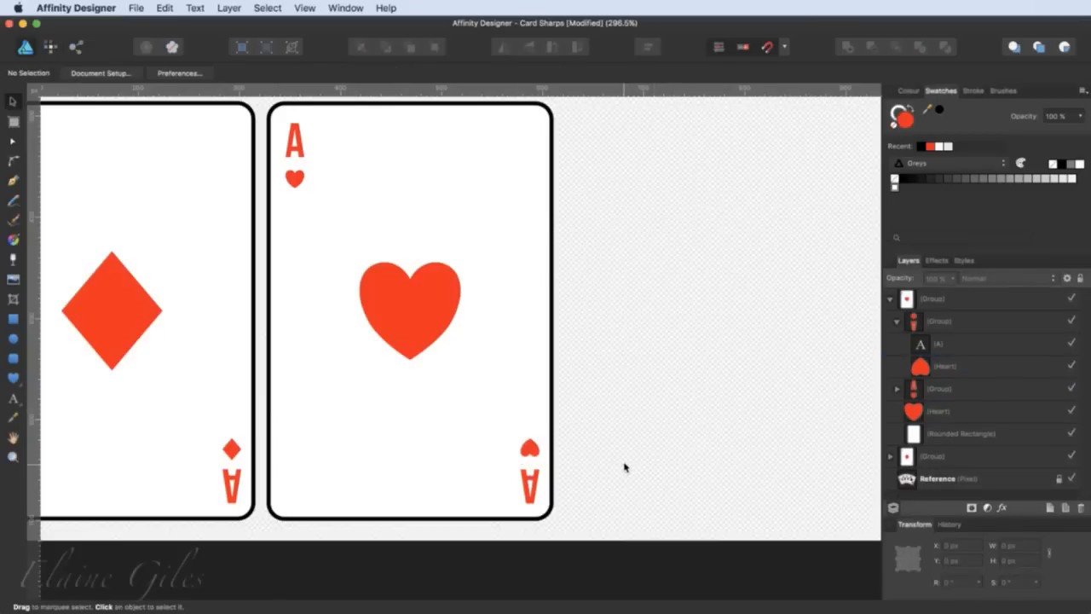
# - Duplicate the ace of hearts card and place the copy beside it as the third card, at about X 624 px
pyautogui.click(890, 300)
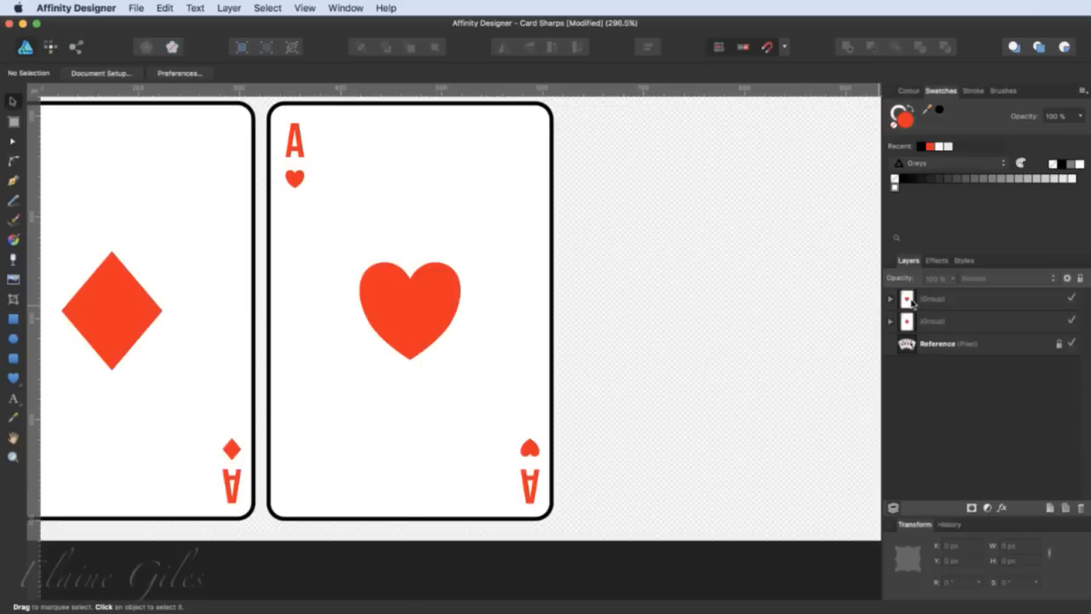
pyautogui.click(911, 302)
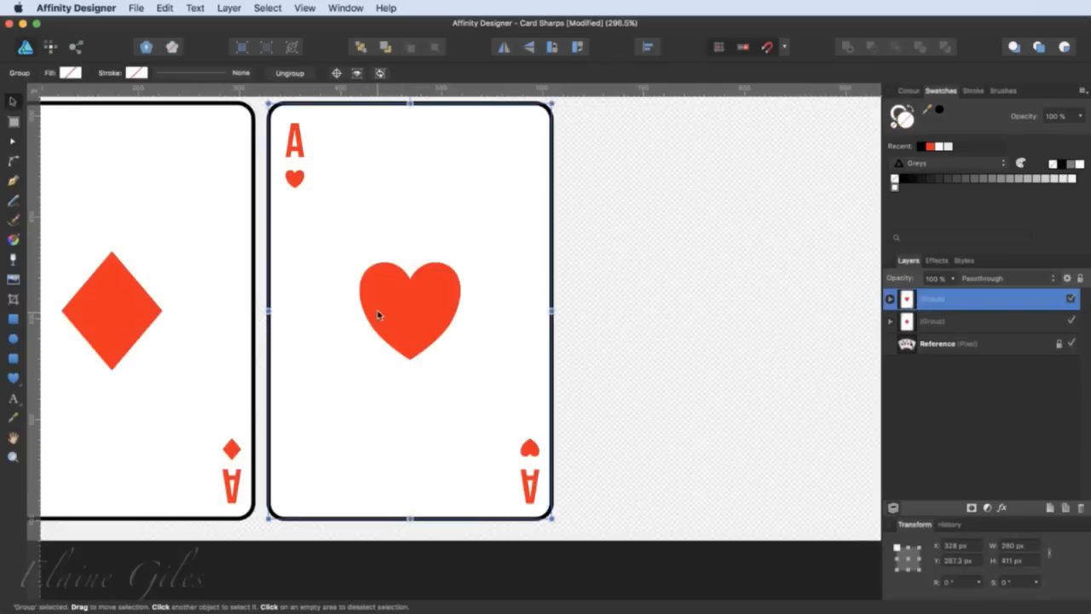
pyautogui.moveTo(401, 314); pyautogui.dragTo(699, 309)
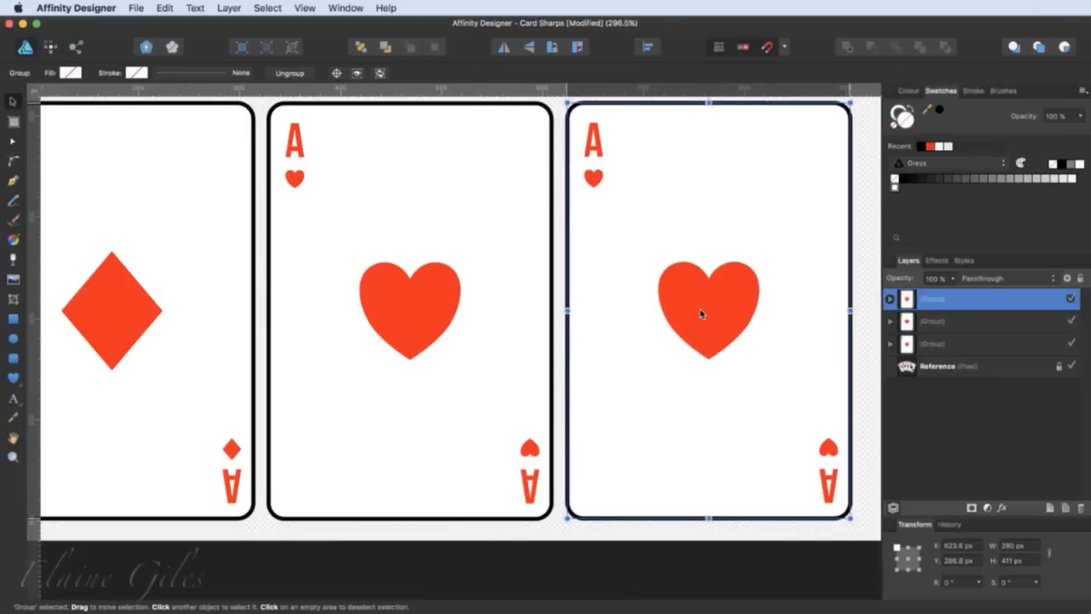
# - Duplicate the third card and place the copy beside it as the fourth card in the row, at about X 919 px
pyautogui.hscroll(10, 692, 319)
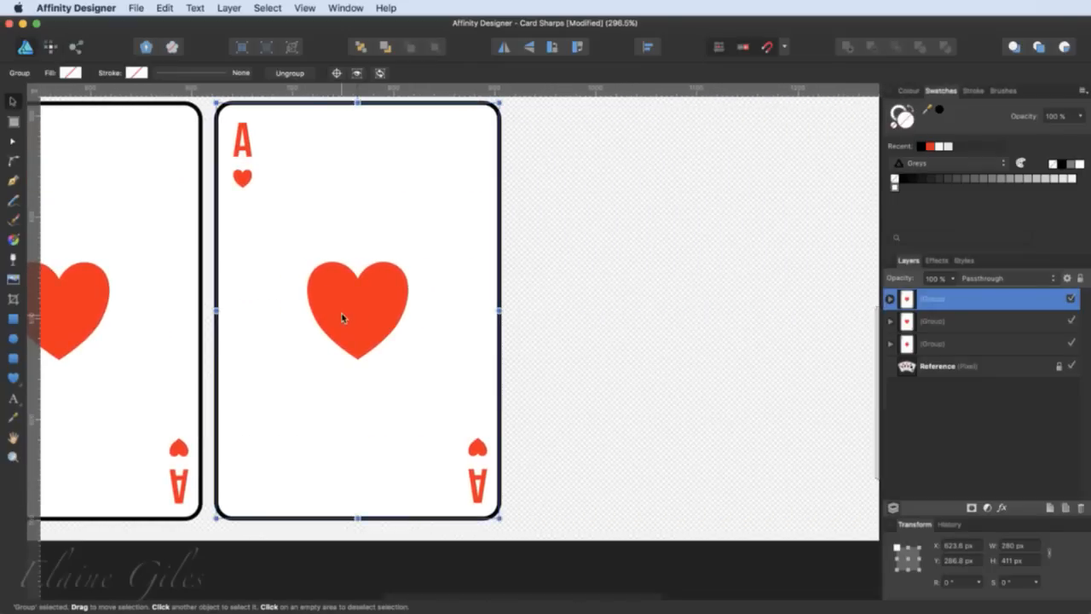
pyautogui.moveTo(345, 317); pyautogui.dragTo(648, 311)
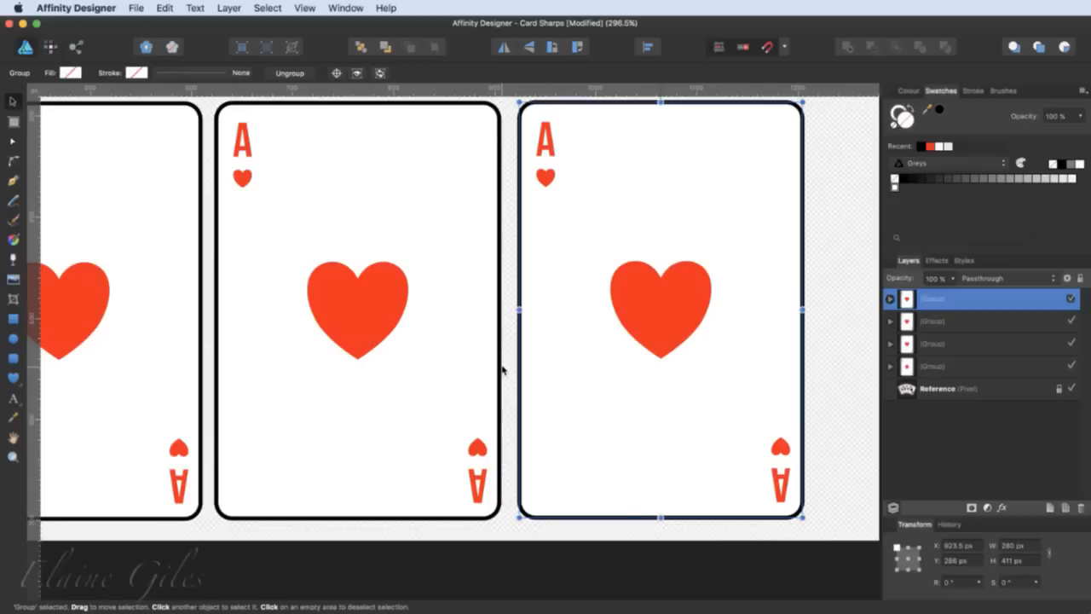
pyautogui.press('super+z')
pyautogui.hscroll(-4, 424, 370)
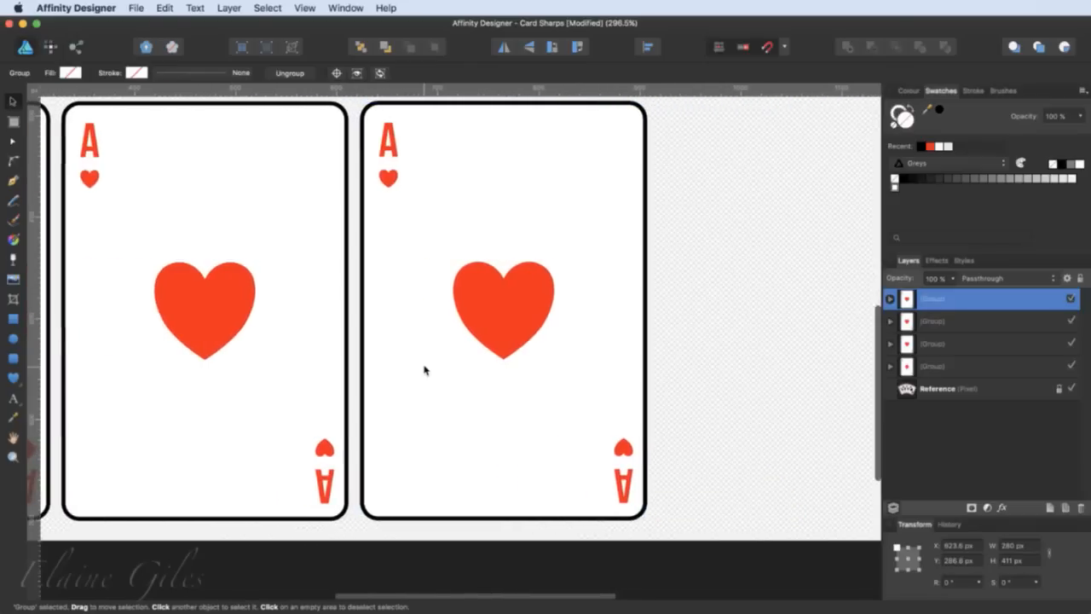
pyautogui.hscroll(4, 424, 370)
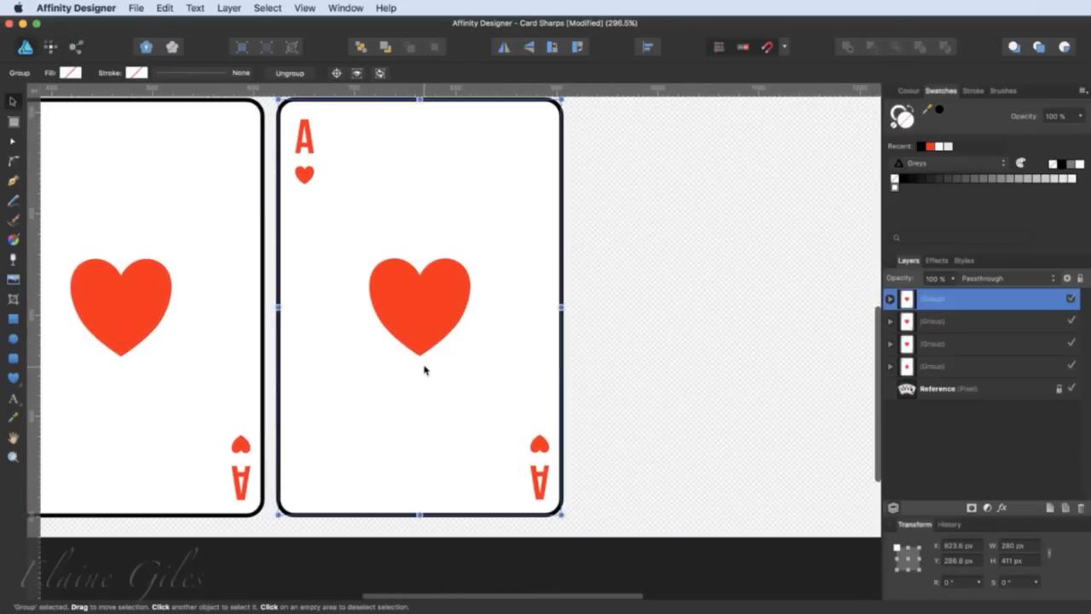
pyautogui.press('super+j')
pyautogui.moveTo(354, 332); pyautogui.dragTo(645, 324)
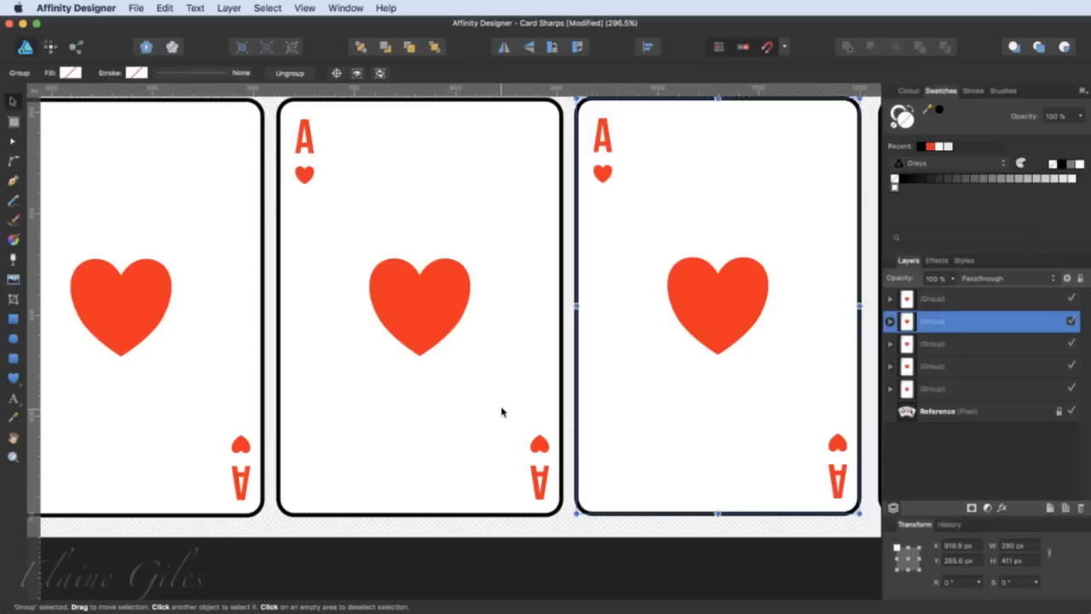
# - Delete the surplus fifth card that runs off the edge of the artboard
pyautogui.scroll(-6, 501, 412)
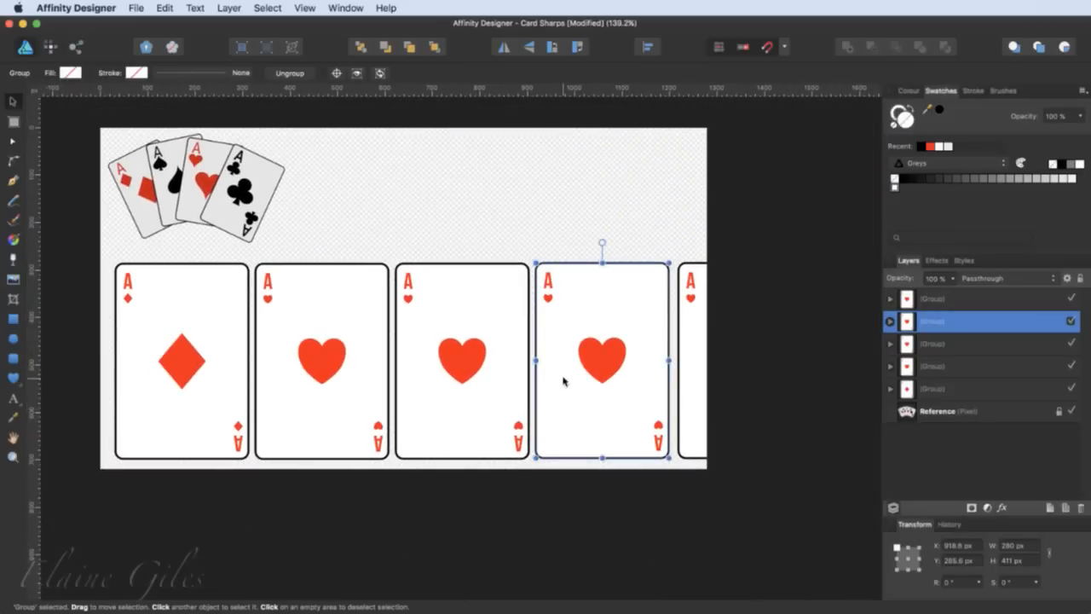
pyautogui.press('super+j')
pyautogui.press('BackSpace')
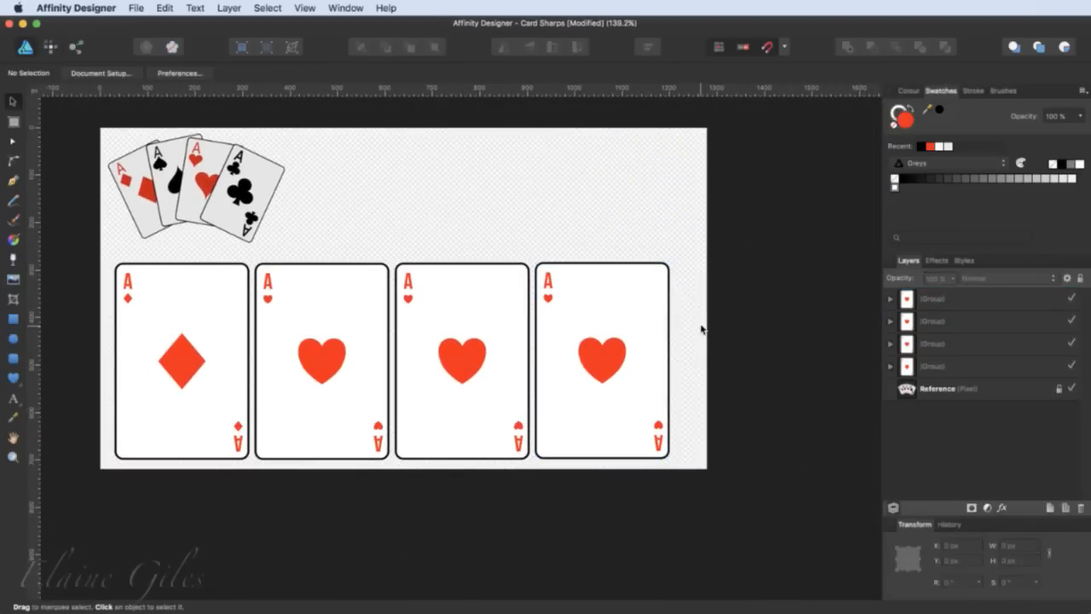
# - Fill the upper and lower A letters on the third card with black
pyautogui.click(200, 349)
pyautogui.click(333, 353)
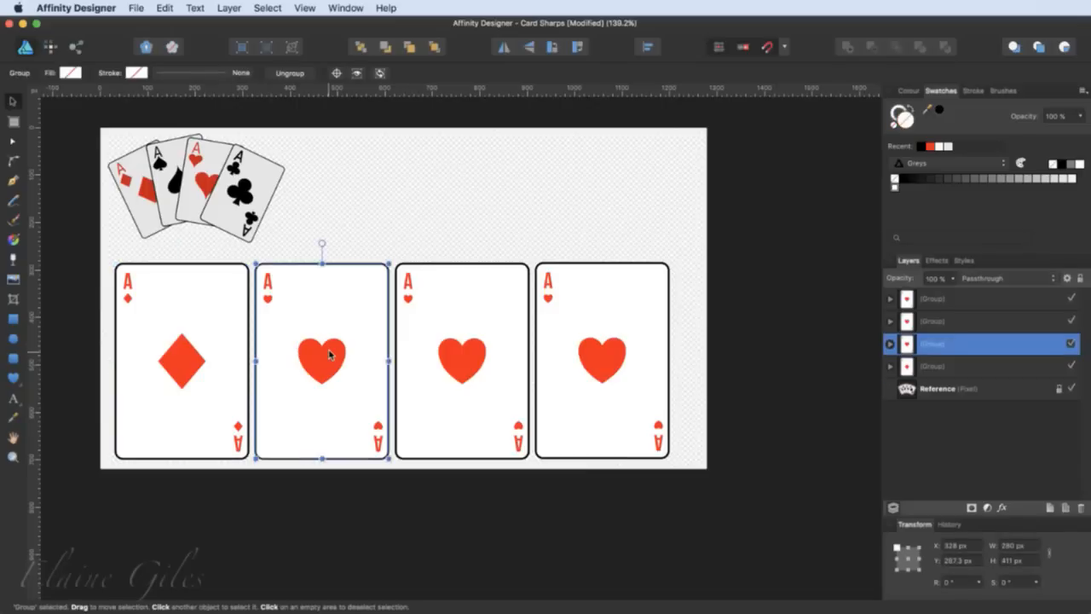
pyautogui.click(473, 341)
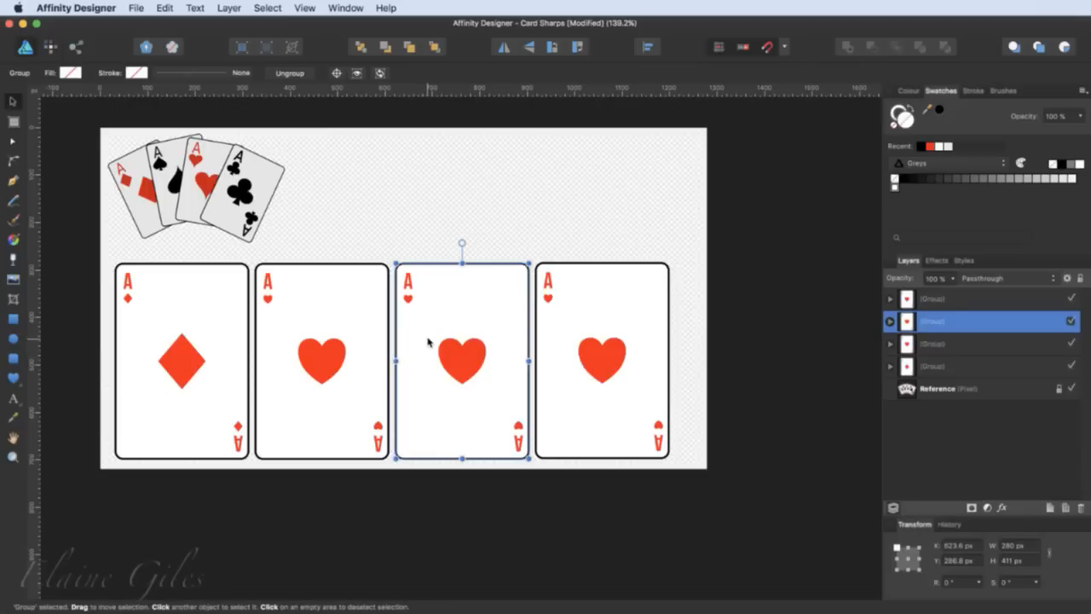
pyautogui.scroll(5, 428, 341)
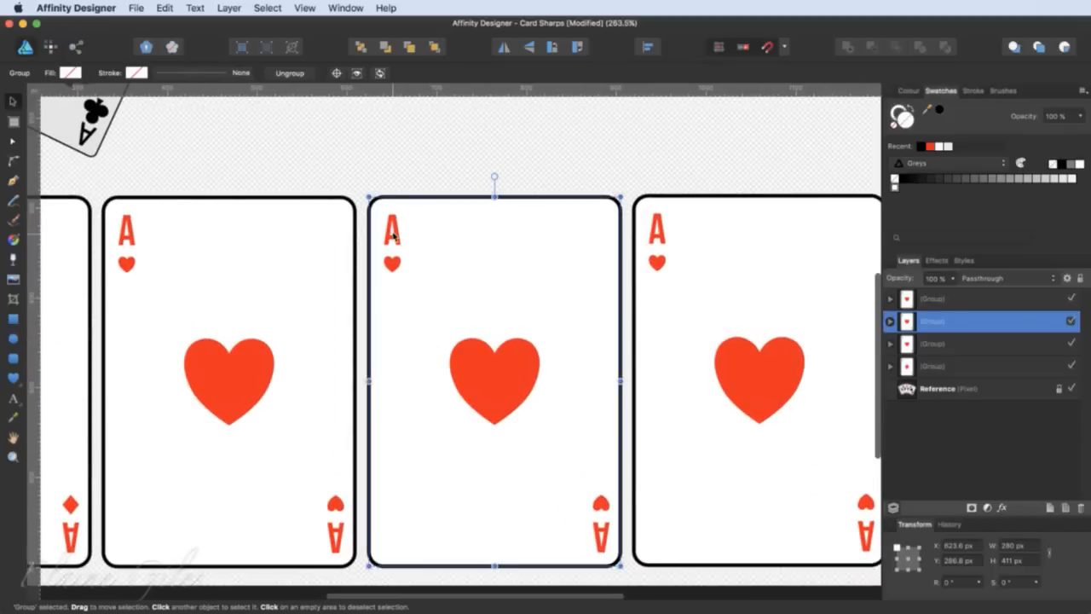
pyautogui.doubleClick(393, 236)
pyautogui.doubleClick(393, 236)
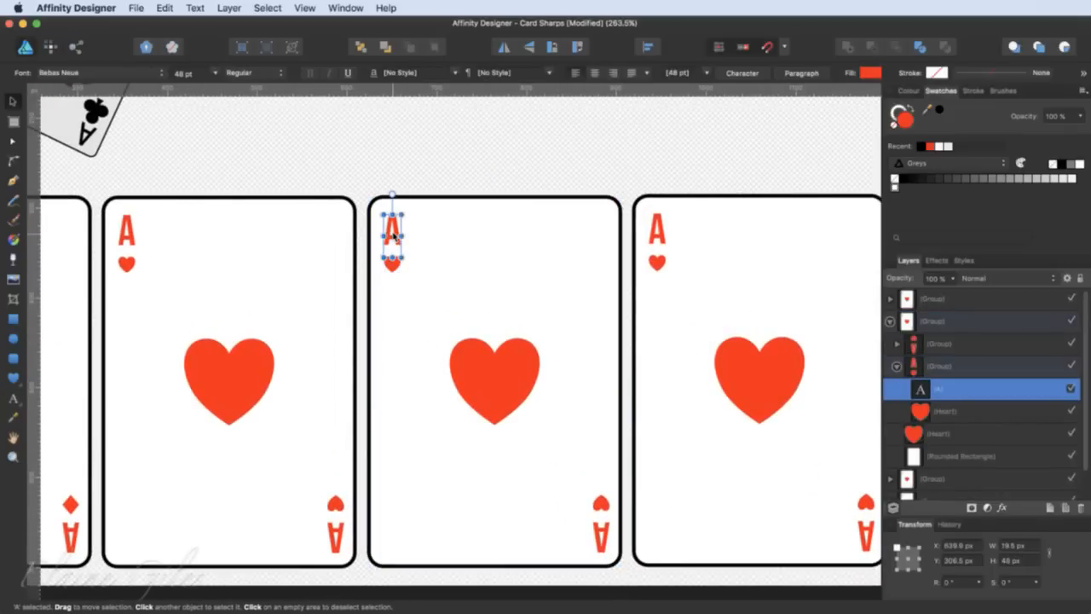
pyautogui.click(1065, 164)
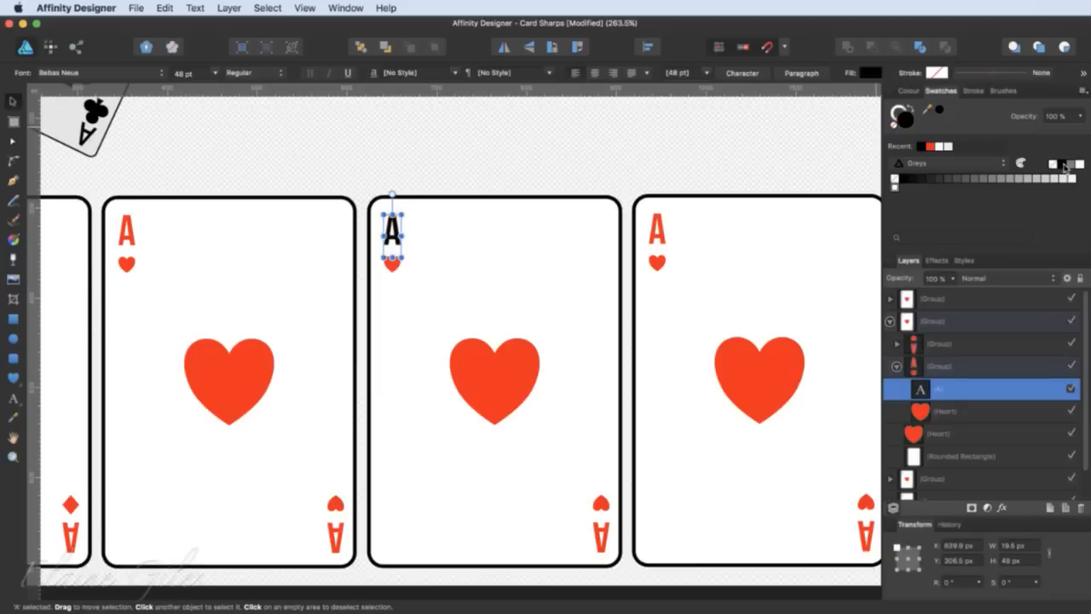
pyautogui.doubleClick(600, 541)
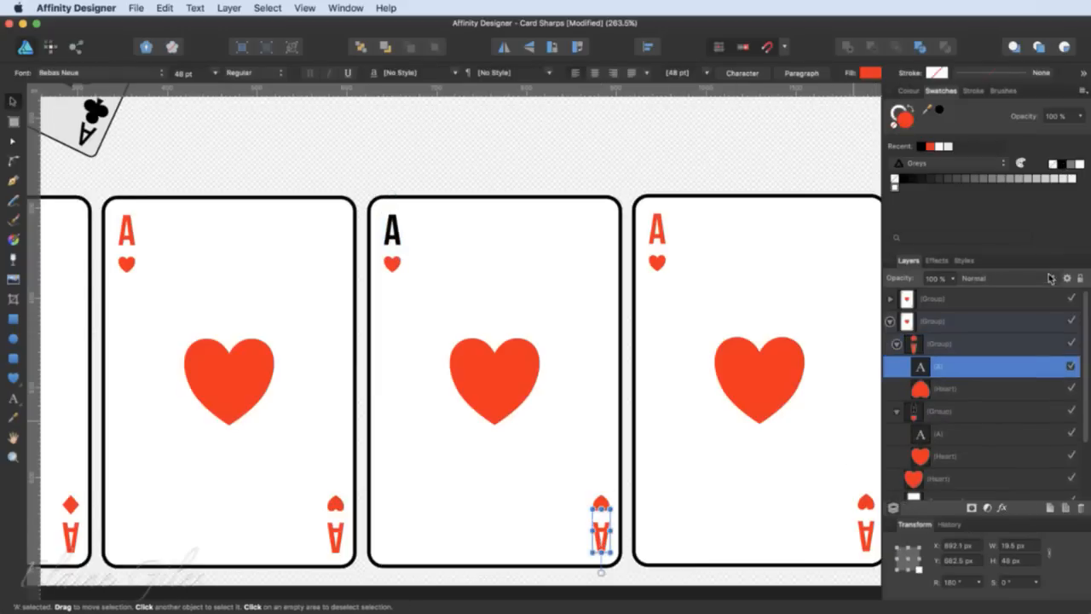
pyautogui.click(1064, 167)
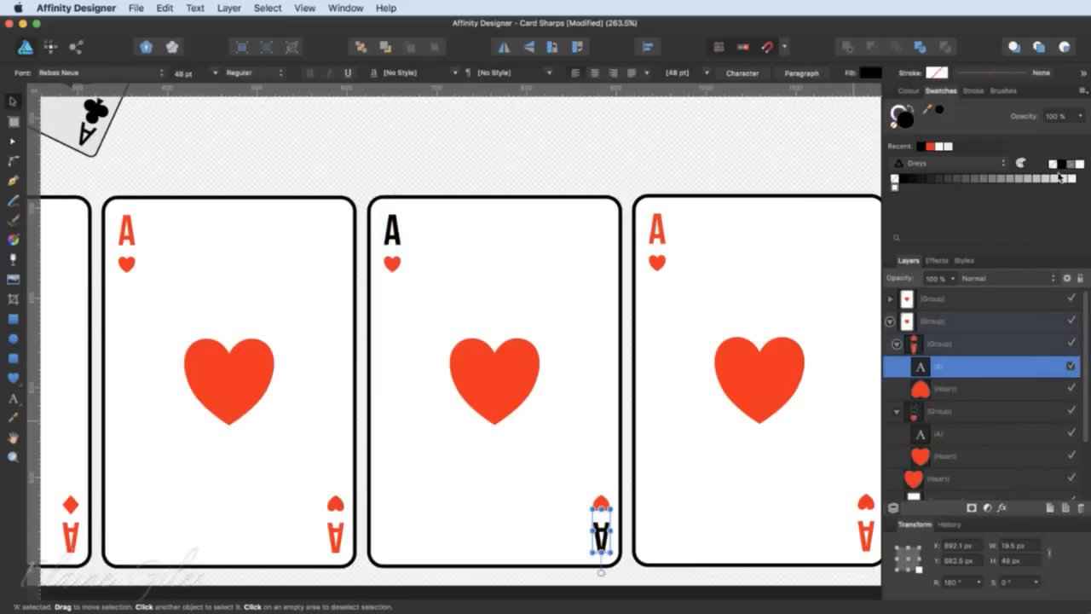
# - Fill the upper and lower A letters on the fourth card with black
pyautogui.click(655, 236)
pyautogui.doubleClick(655, 236)
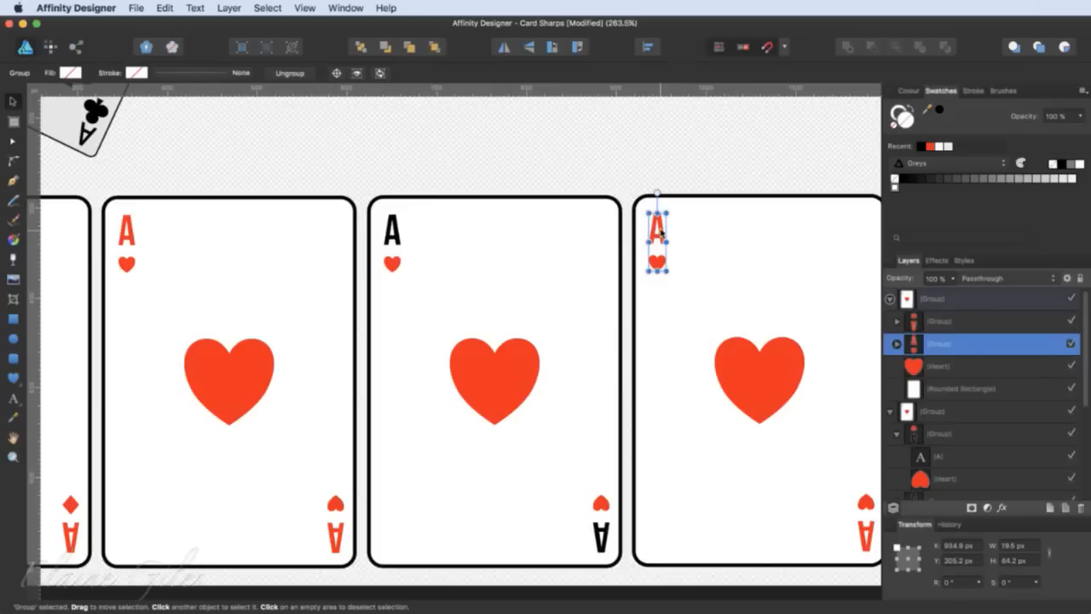
pyautogui.click(658, 231)
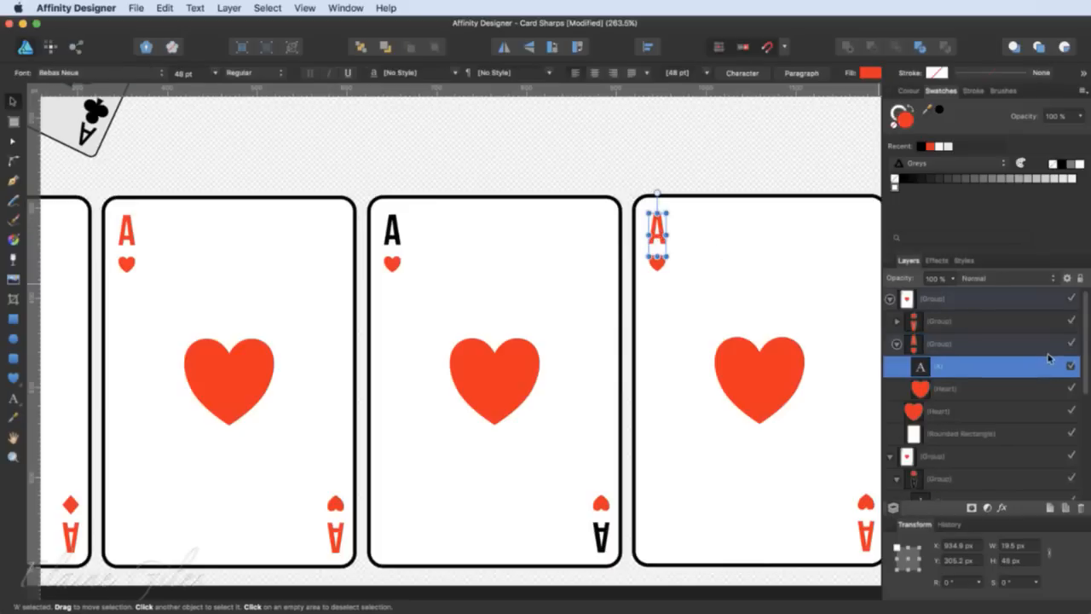
pyautogui.click(1064, 166)
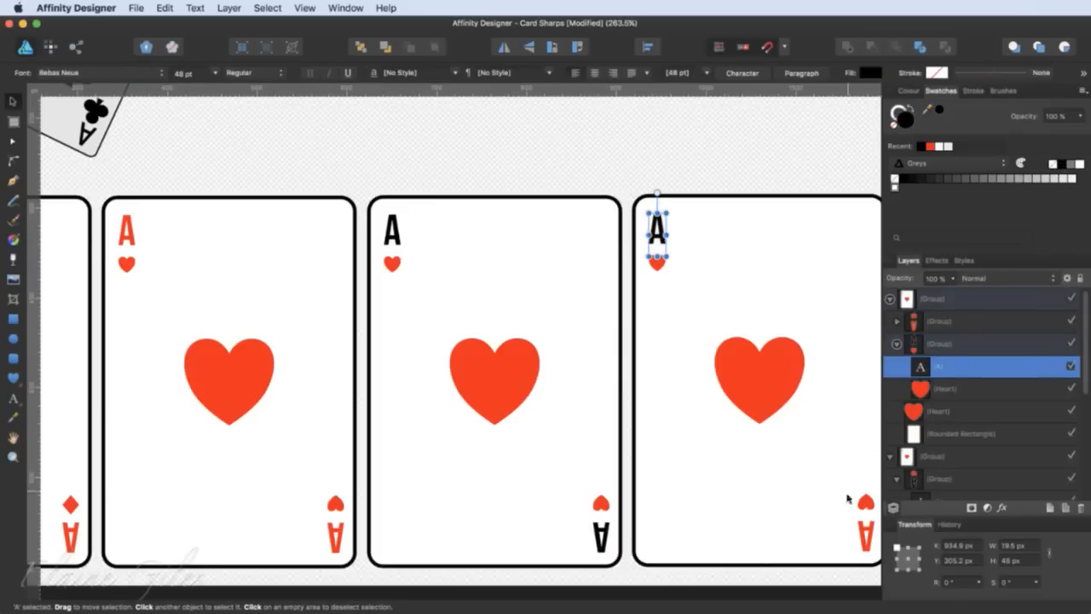
pyautogui.click(866, 535)
pyautogui.press('t')
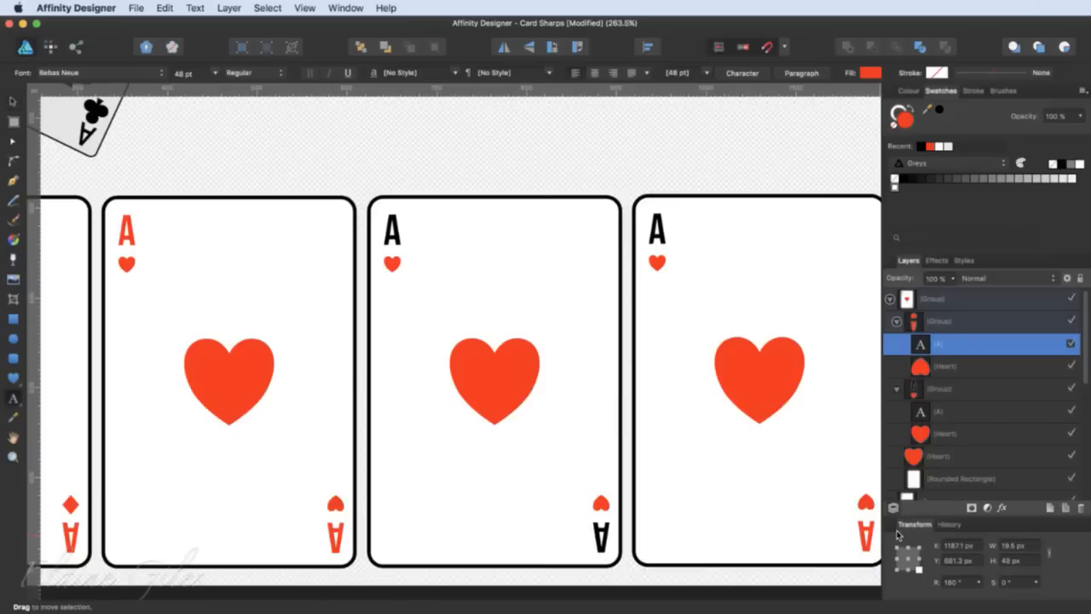
pyautogui.click(13, 101)
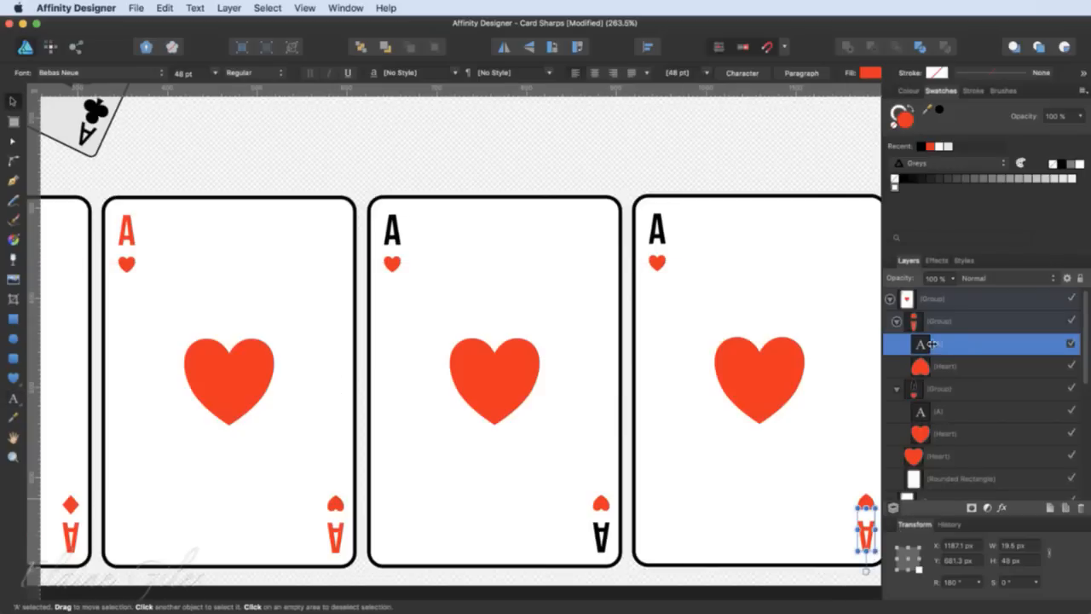
pyautogui.click(920, 146)
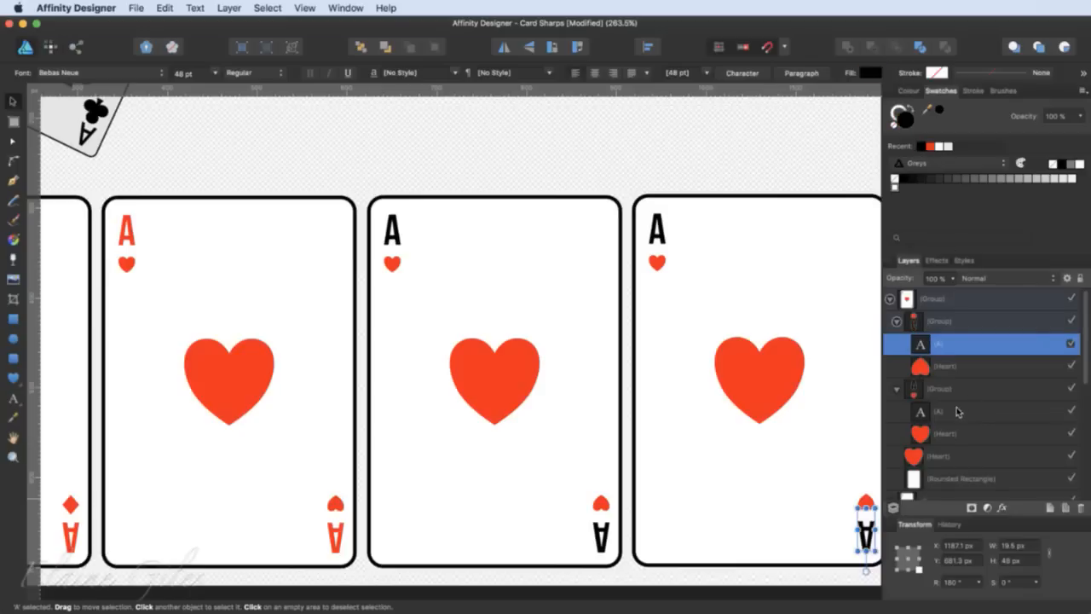
pyautogui.click(619, 166)
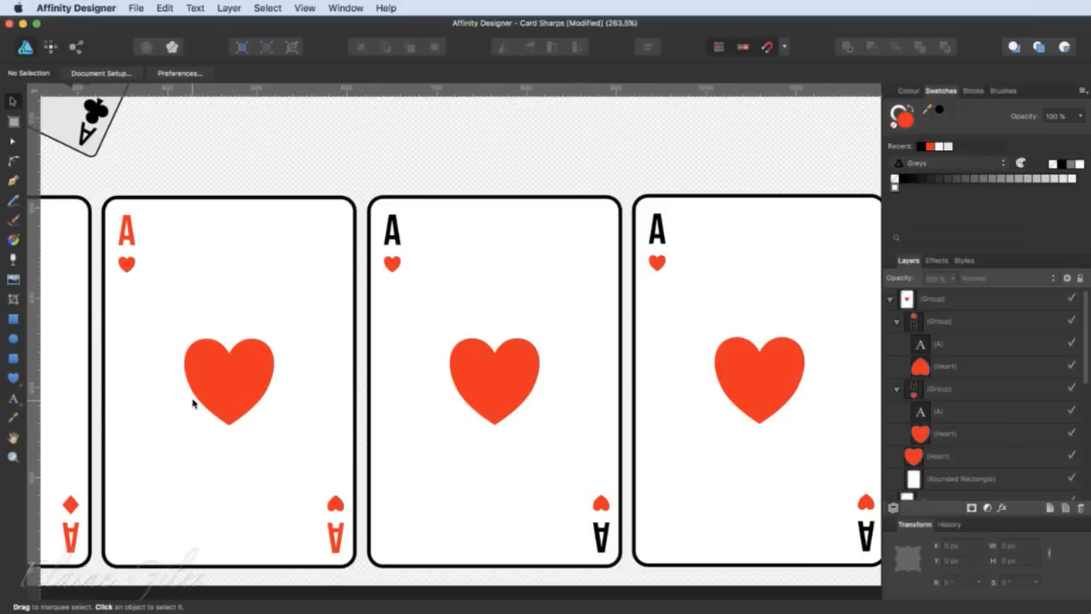
# - Examine the spade symbols on the reference hand of cards to see how their shape is built
pyautogui.click(501, 378)
pyautogui.doubleClick(500, 380)
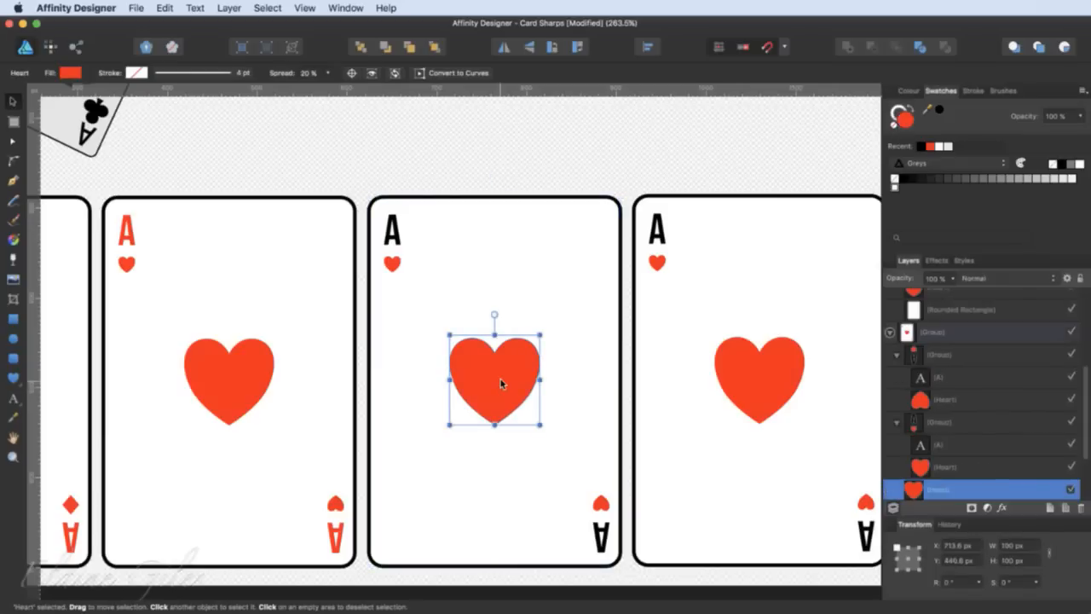
pyautogui.click(19, 383)
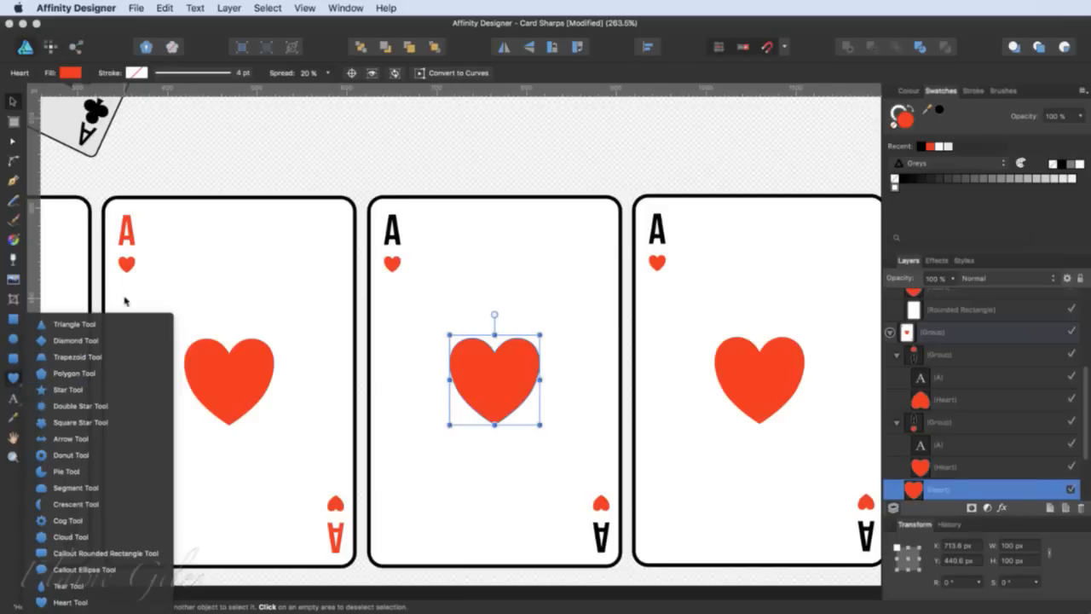
pyautogui.click(311, 171)
pyautogui.scroll(5, 239, 176)
pyautogui.hscroll(-5, 238, 176)
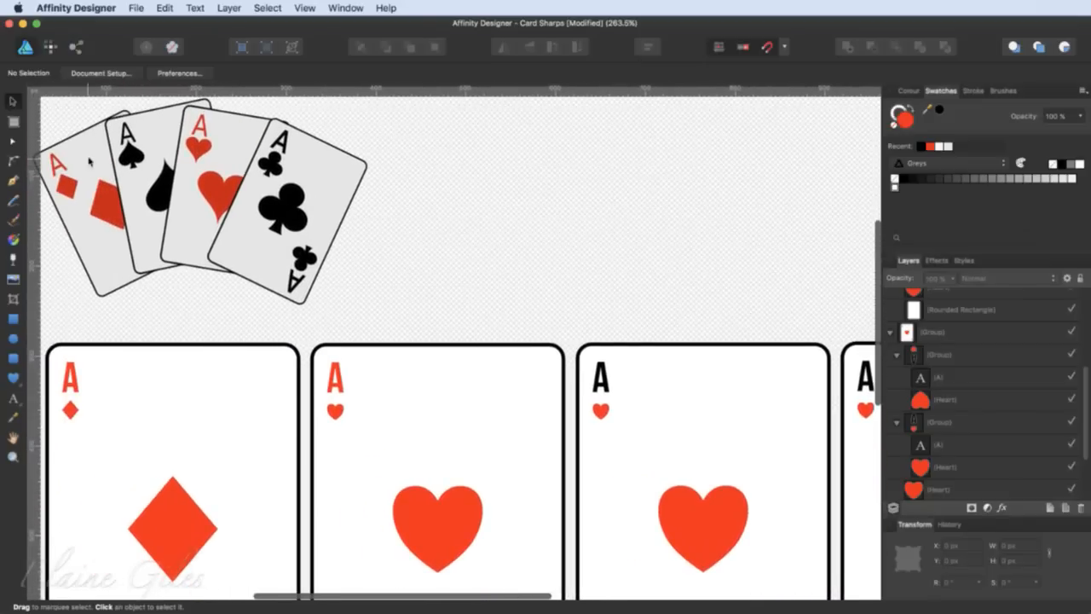
pyautogui.scroll(6, 100, 162)
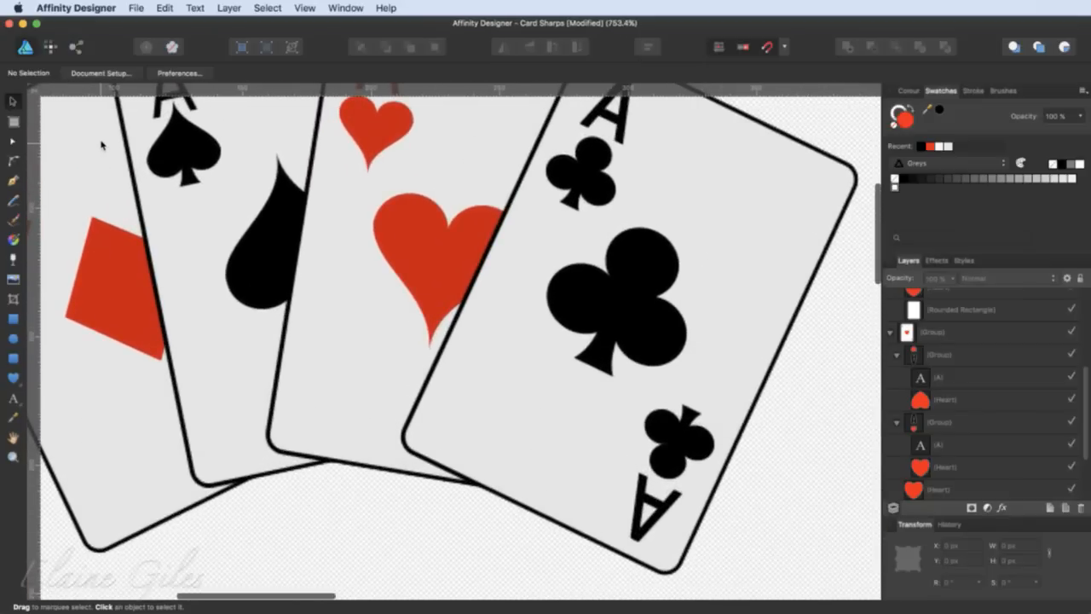
pyautogui.scroll(4, 100, 132)
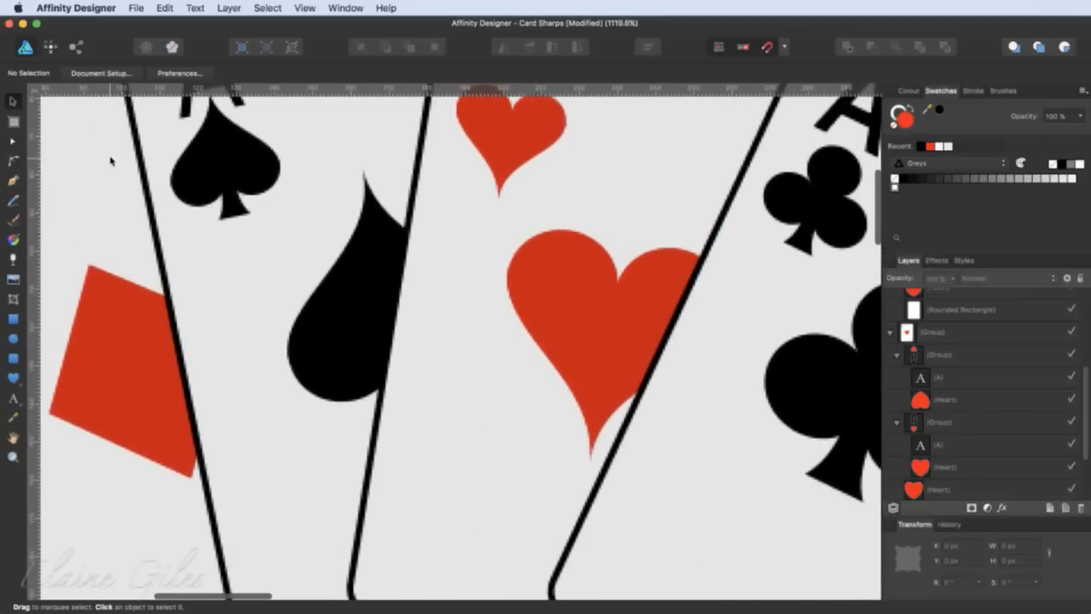
pyautogui.scroll(3, 109, 161)
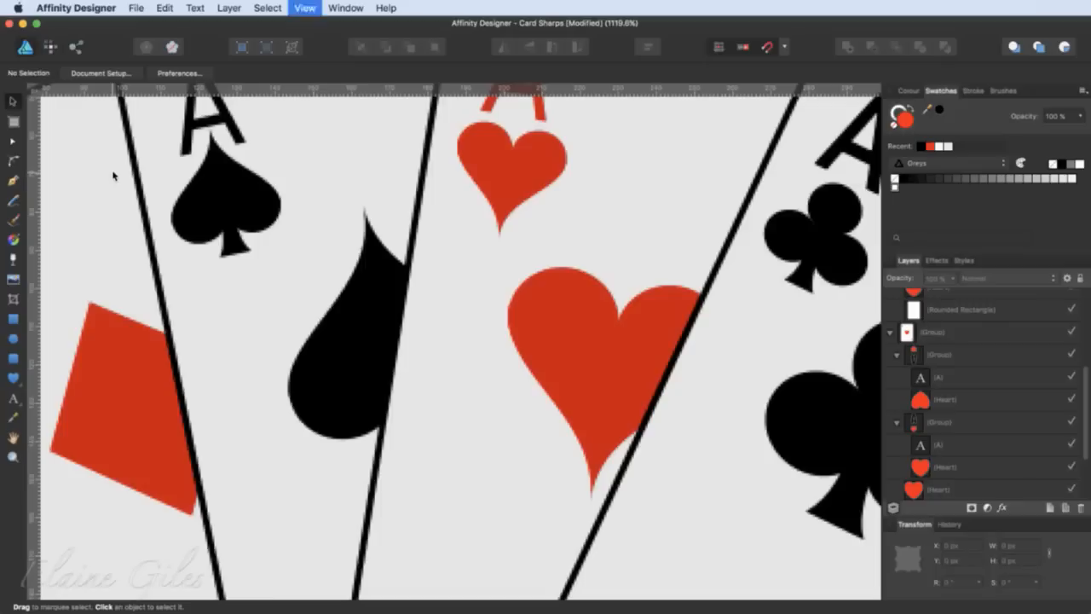
pyautogui.press('super+0')
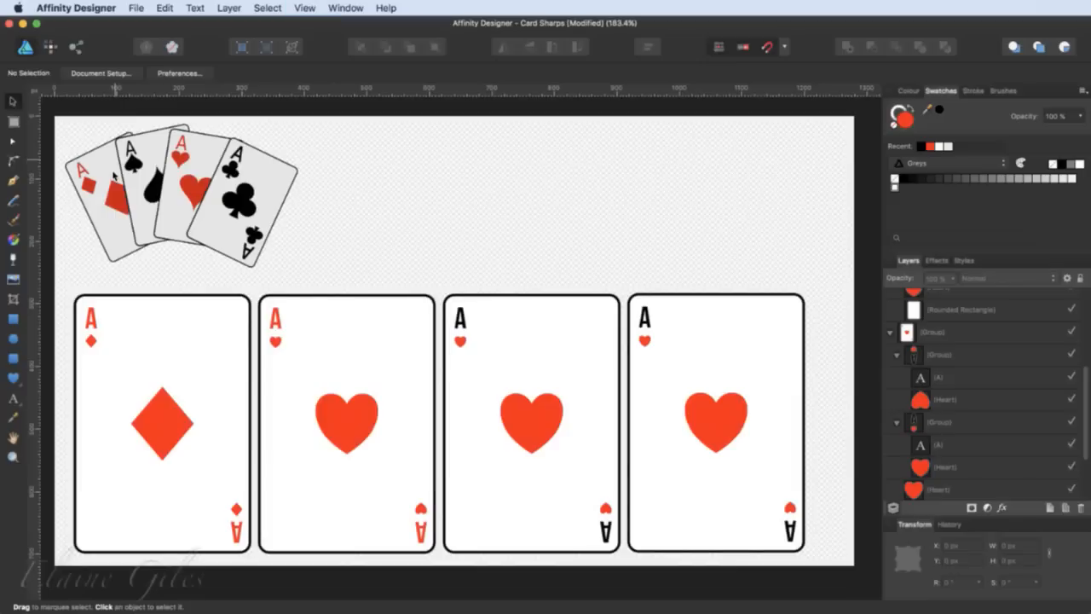
# - Rotate the large centre heart on the third card by 180° and fill it with black
pyautogui.scroll(2, 541, 441)
pyautogui.scroll(4, 541, 440)
pyautogui.click(509, 404)
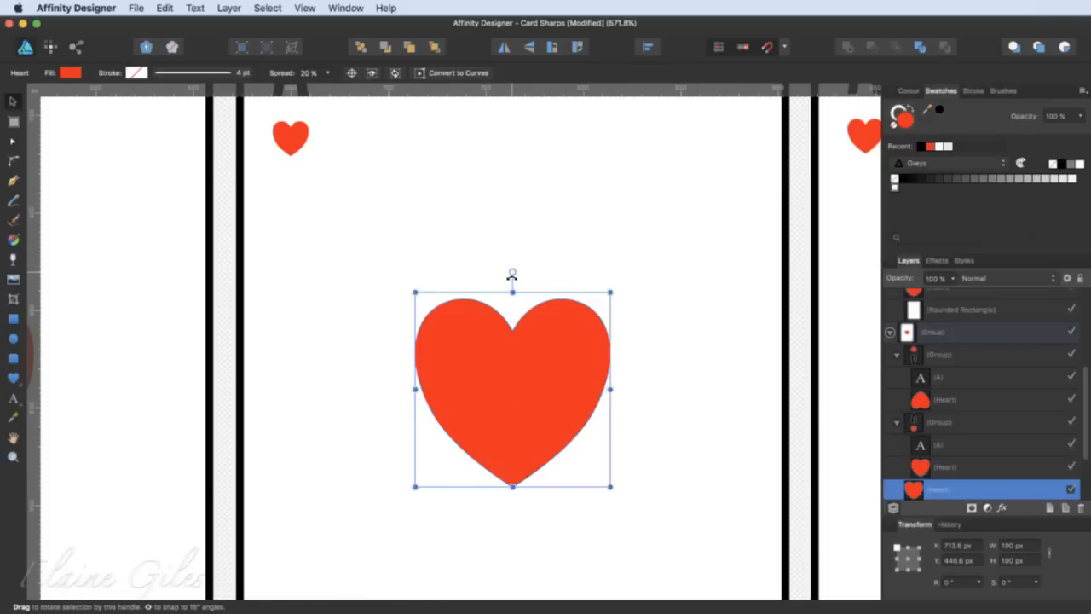
pyautogui.moveTo(511, 275); pyautogui.dragTo(507, 507)
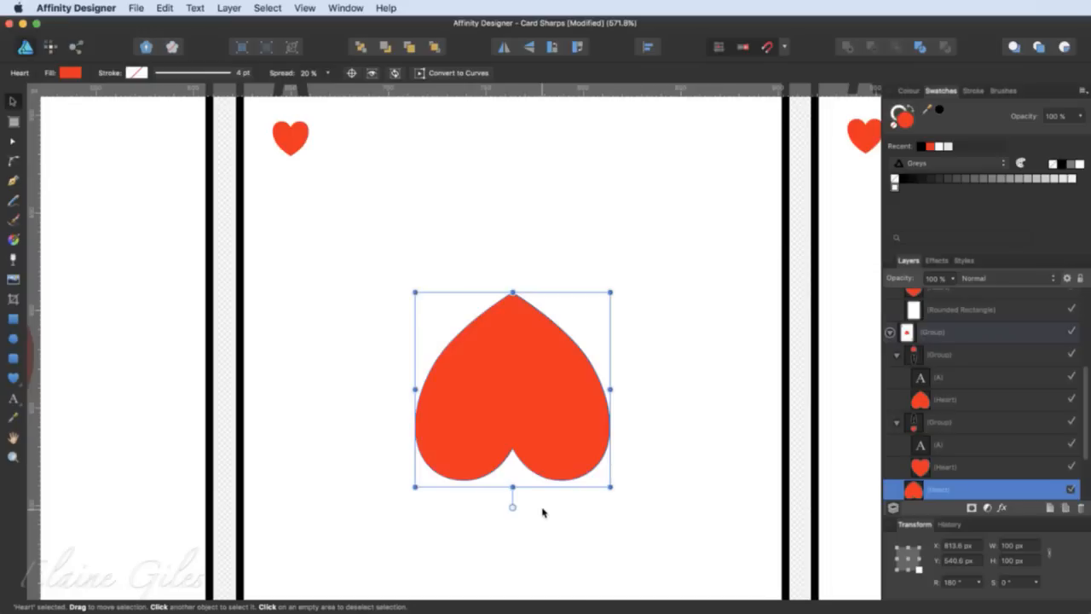
pyautogui.scroll(-3, 542, 511)
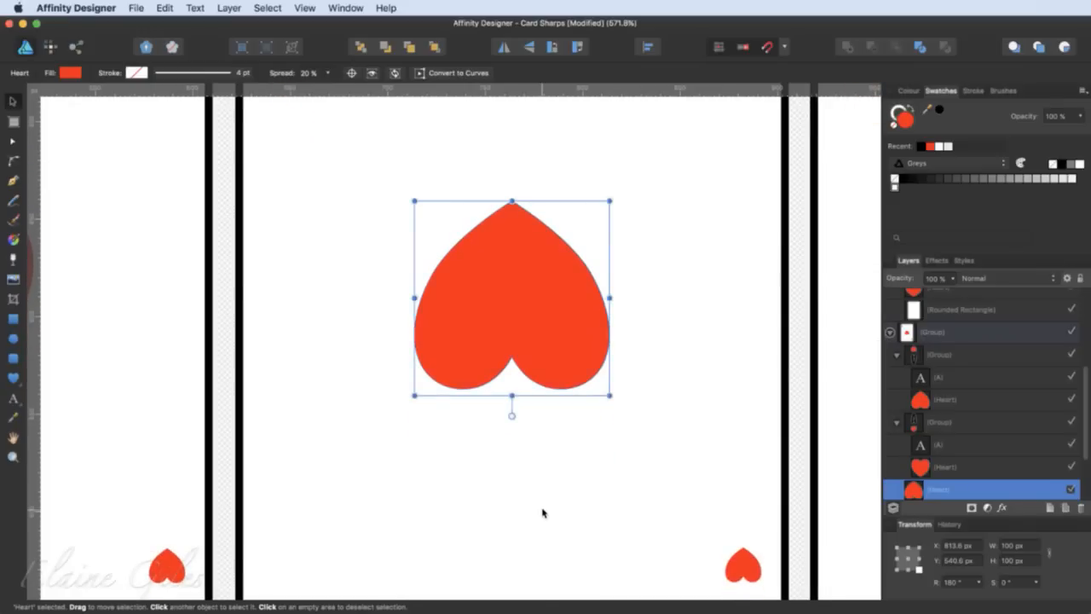
pyautogui.click(1063, 164)
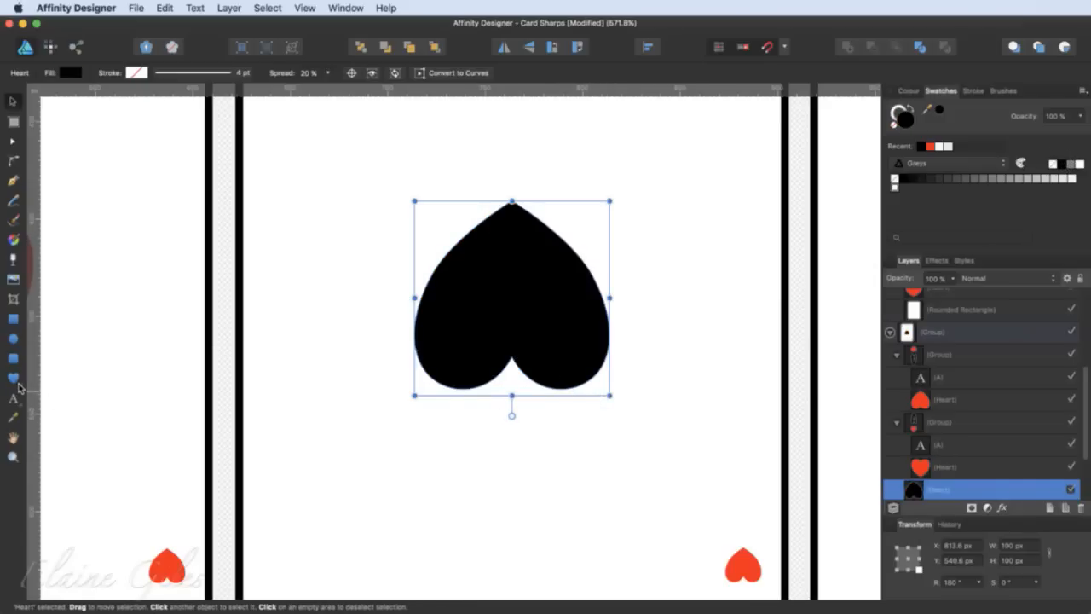
# - Draw a black triangle about 44 by 39 px as the spade's stem, centred over the notch of the inverted heart
pyautogui.click(17, 383)
pyautogui.click(75, 324)
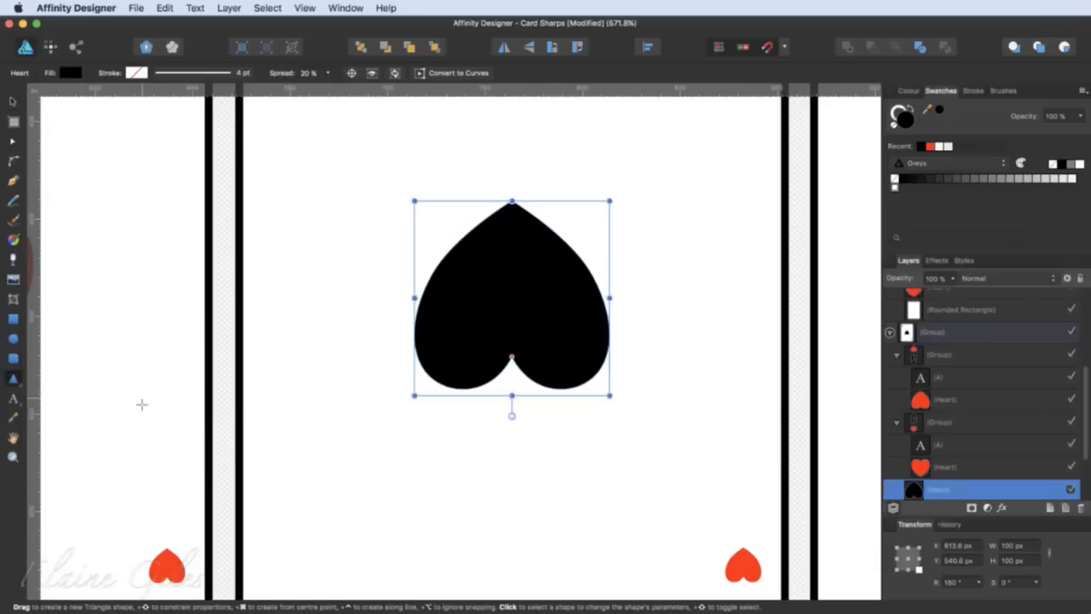
pyautogui.moveTo(490, 458); pyautogui.dragTo(514, 408)
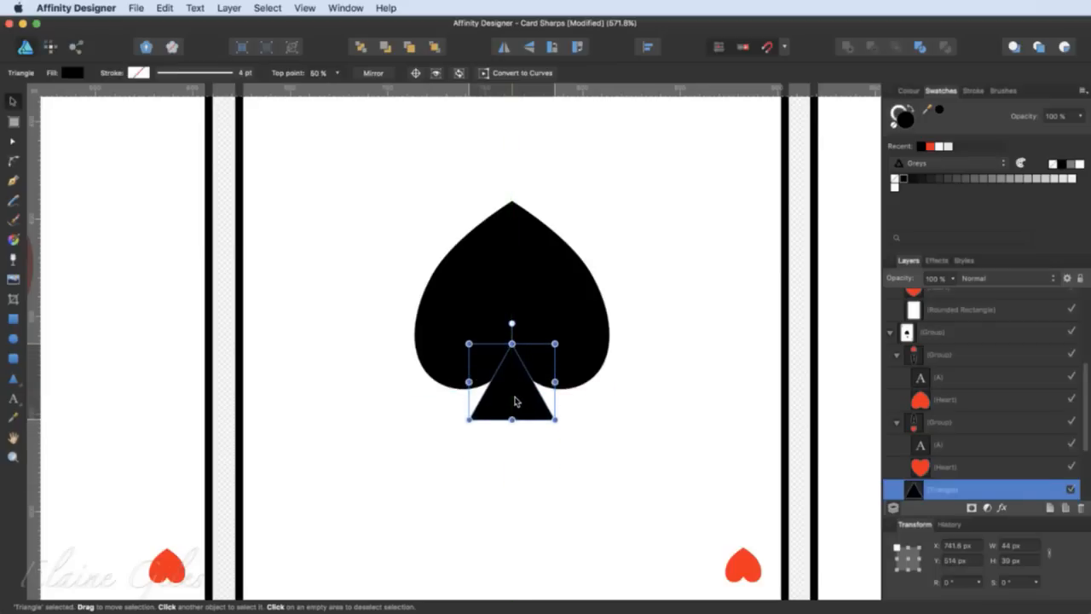
pyautogui.click(618, 446)
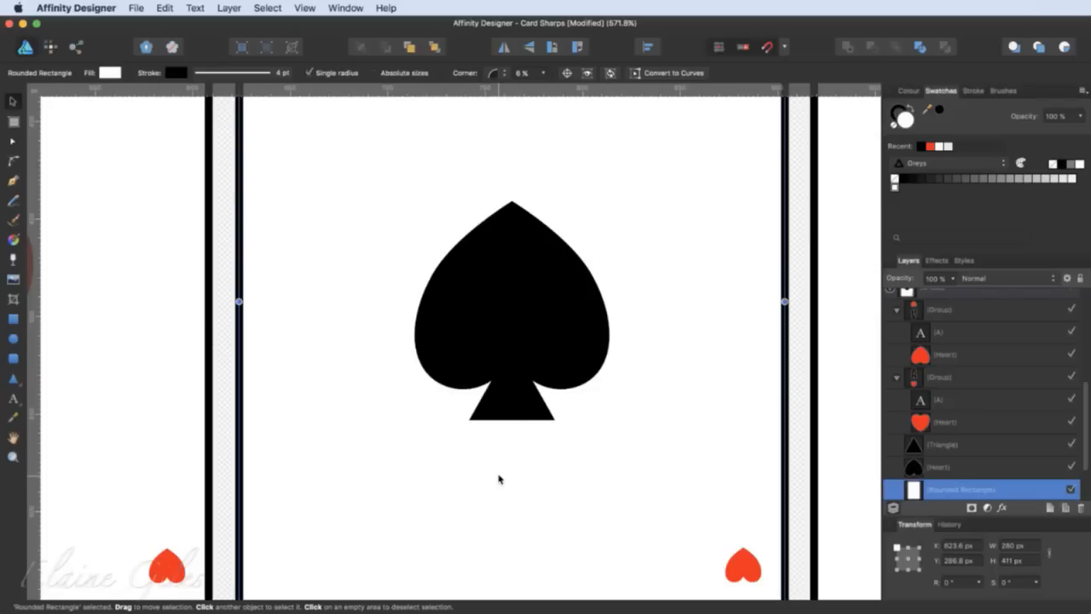
# - Merge the triangle and the inverted heart into a single spade curve with the Add operation
pyautogui.click(514, 409)
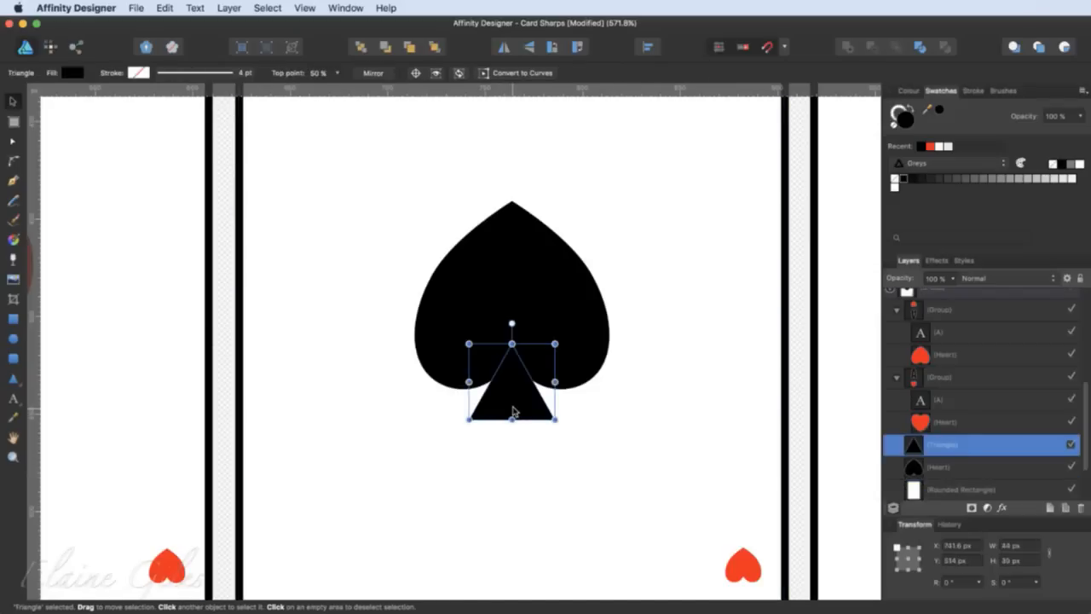
pyautogui.keyDown('shift'); pyautogui.click(546, 322); pyautogui.keyUp('shift')
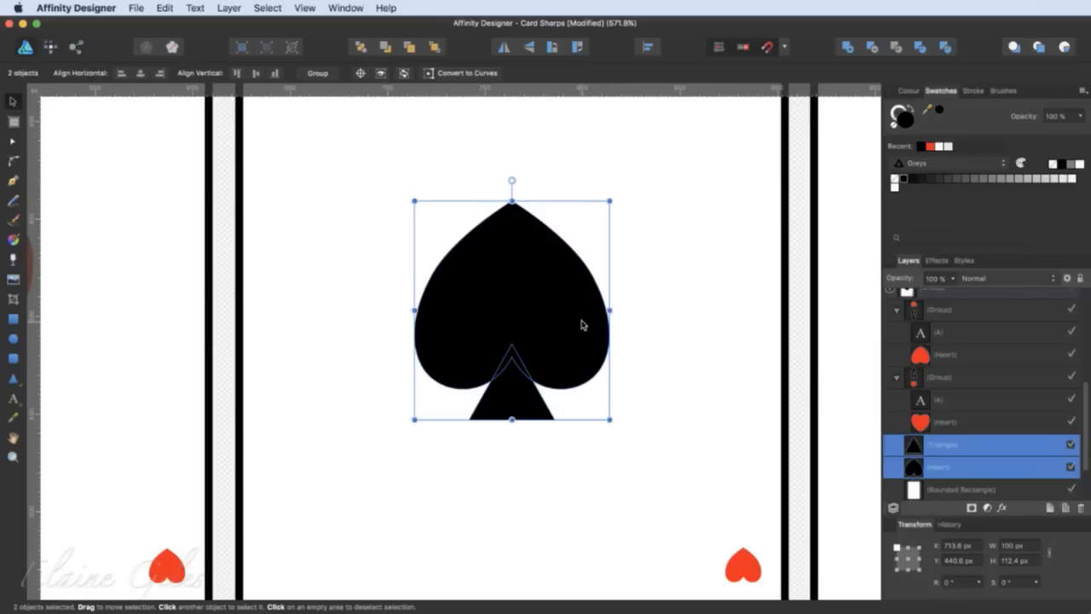
pyautogui.click(845, 48)
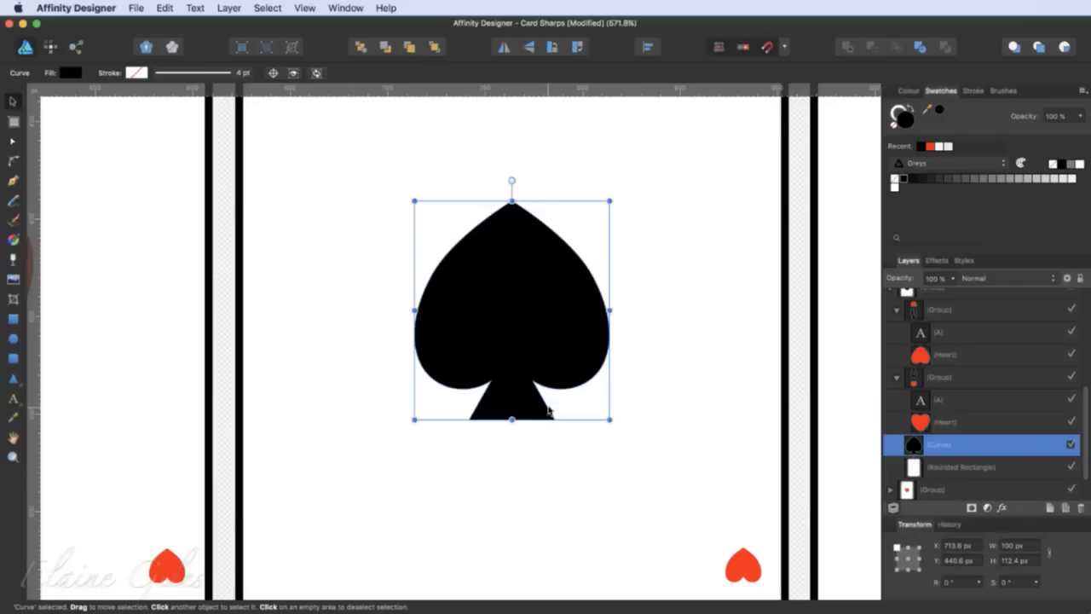
# - Try to sharpen the spade's tip by raising its top node to about Y 421 px and steepening its curve handles
pyautogui.press('a')
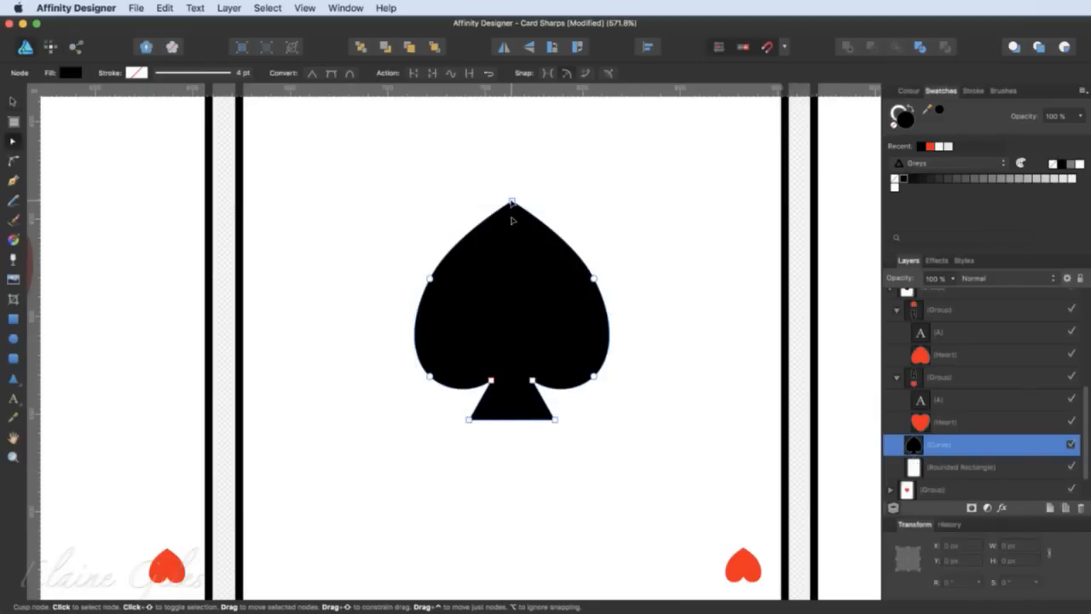
pyautogui.moveTo(512, 215)
pyautogui.mouseDown()
pyautogui.moveTo(512, 179)
pyautogui.moveTo(492, 199)
pyautogui.moveTo(499, 213)
pyautogui.moveTo(533, 210)
pyautogui.moveTo(525, 213)
pyautogui.mouseUp()
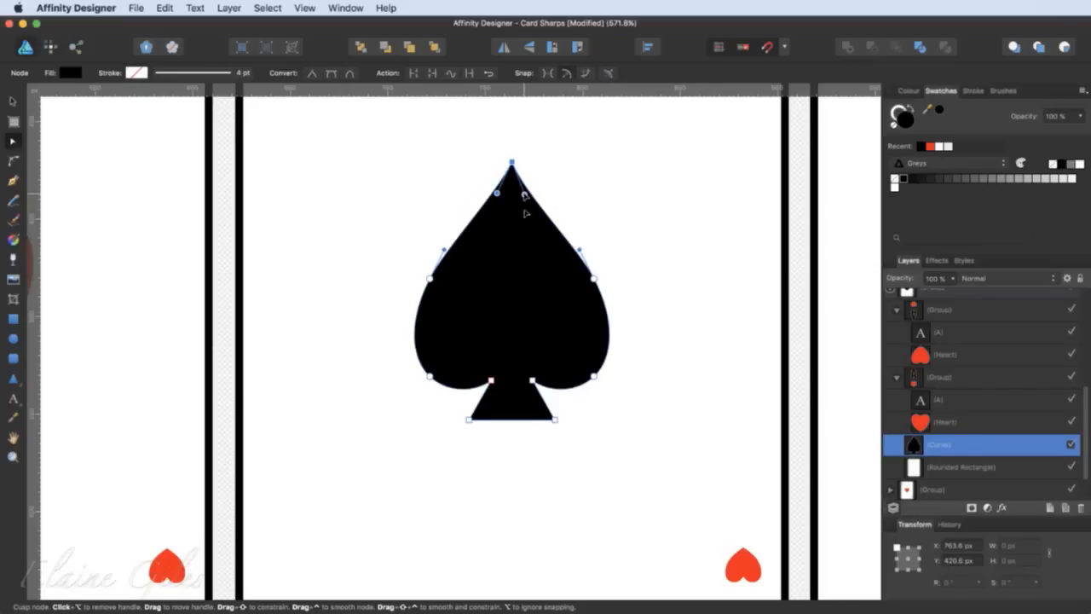
pyautogui.click(709, 253)
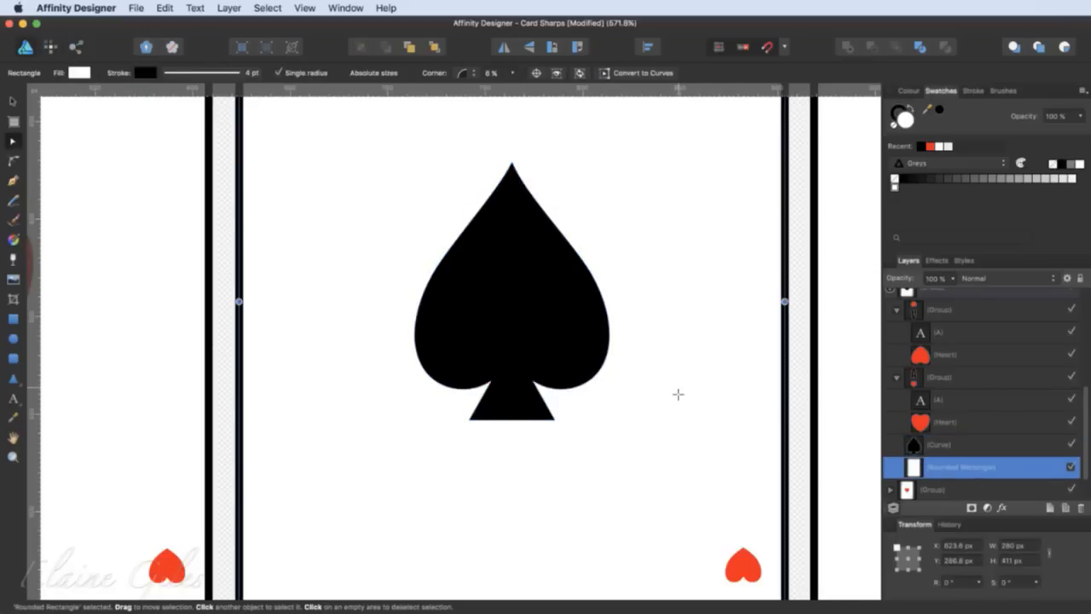
pyautogui.press('super+z')
pyautogui.press('super+z')
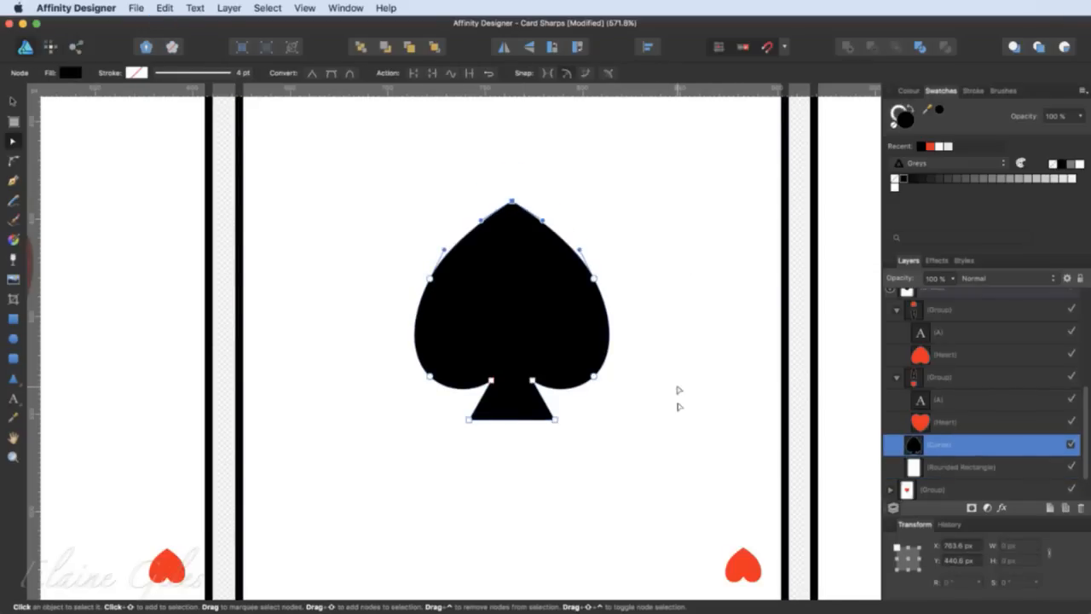
pyautogui.click(678, 390)
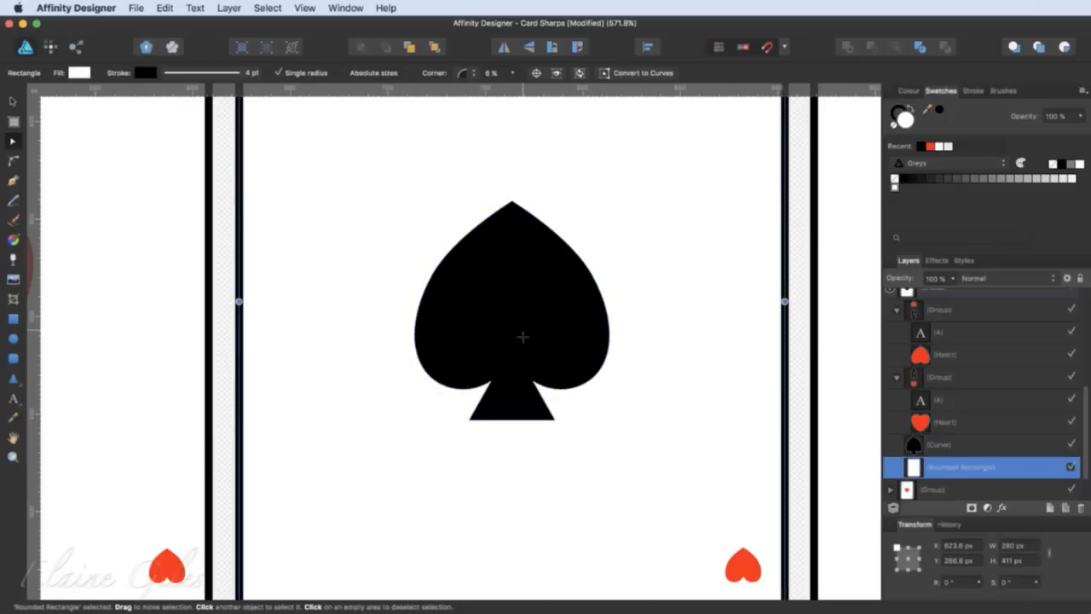
# - Duplicate the large spade and place the copy near the third card's upper A, at about X 663 px, Y 337 px
pyautogui.scroll(-5, 522, 337)
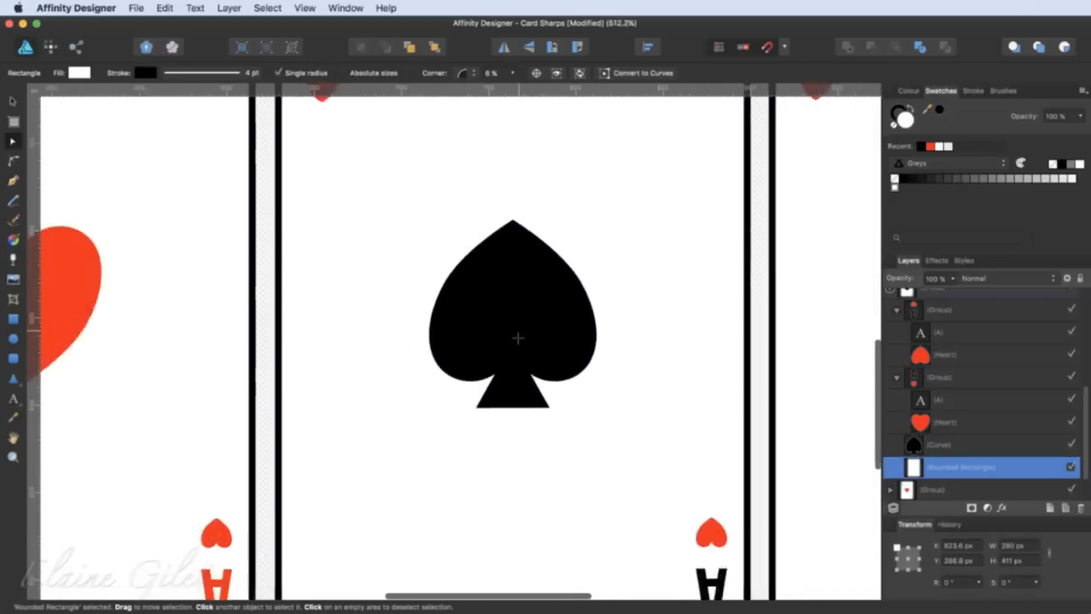
pyautogui.scroll(-2, 517, 337)
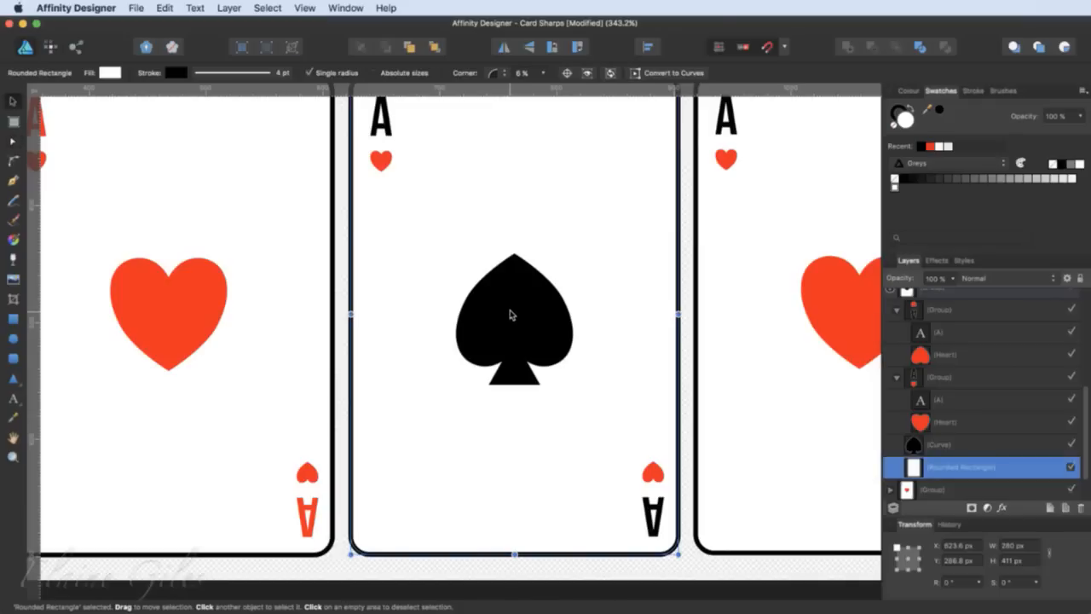
pyautogui.click(514, 314)
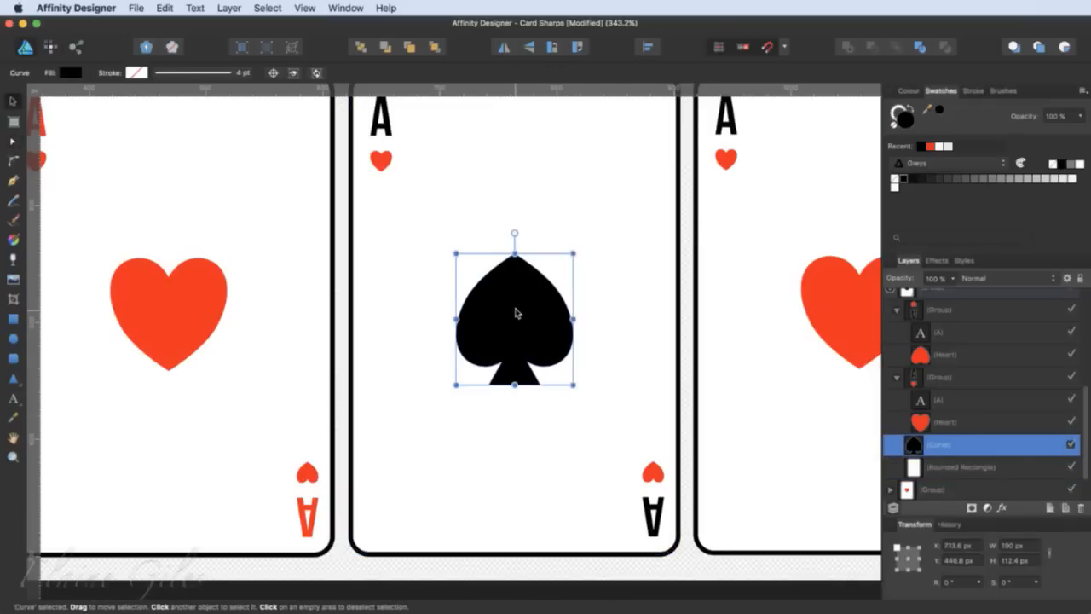
pyautogui.press('a')
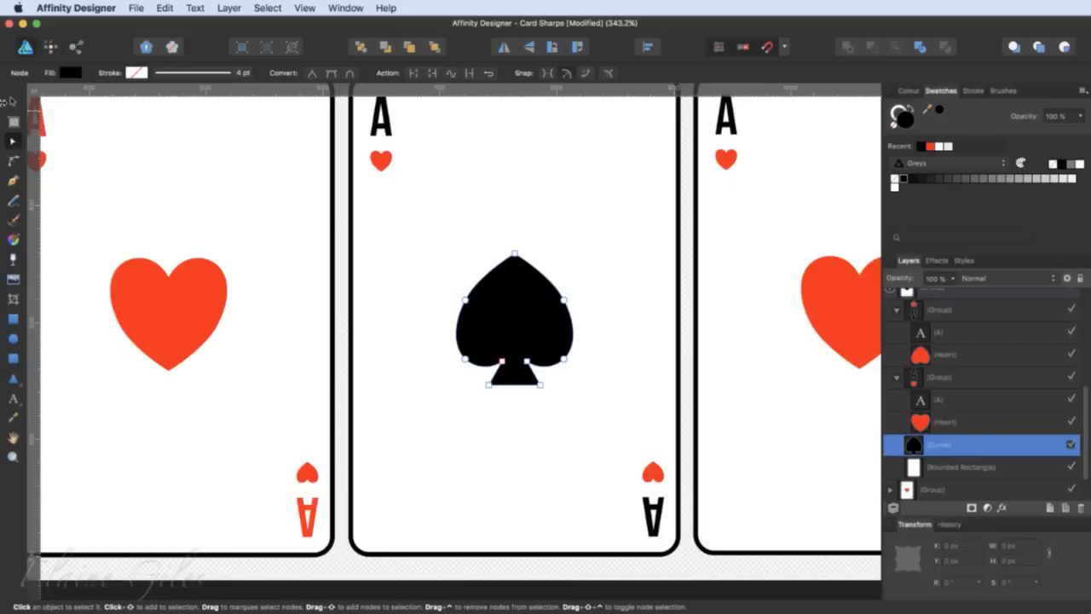
pyautogui.click(13, 102)
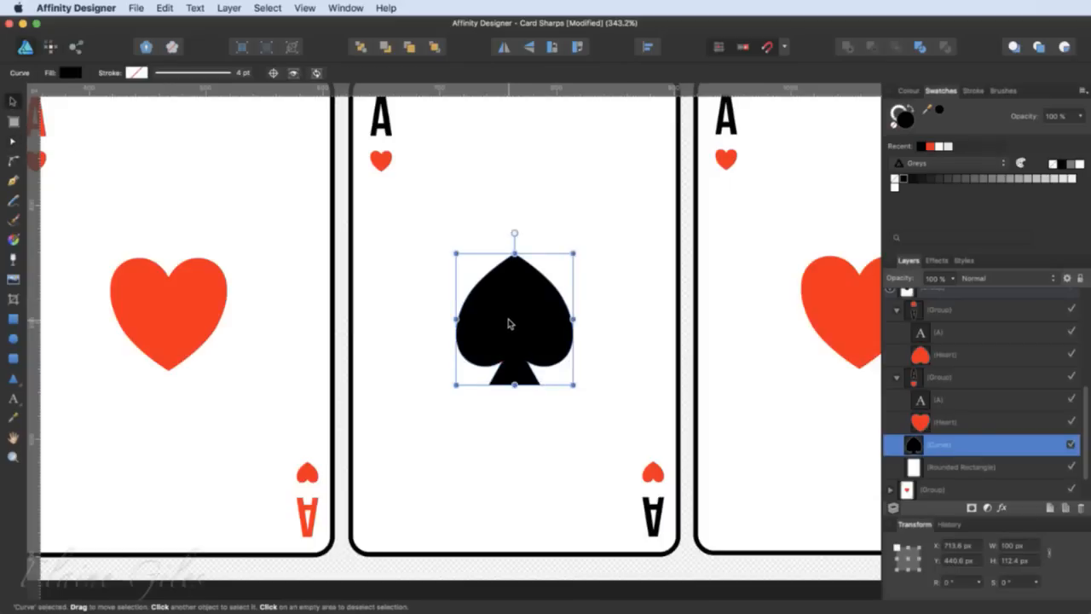
pyautogui.keyDown('alt'); pyautogui.moveTo(506, 319); pyautogui.dragTo(438, 202); pyautogui.keyUp('alt')
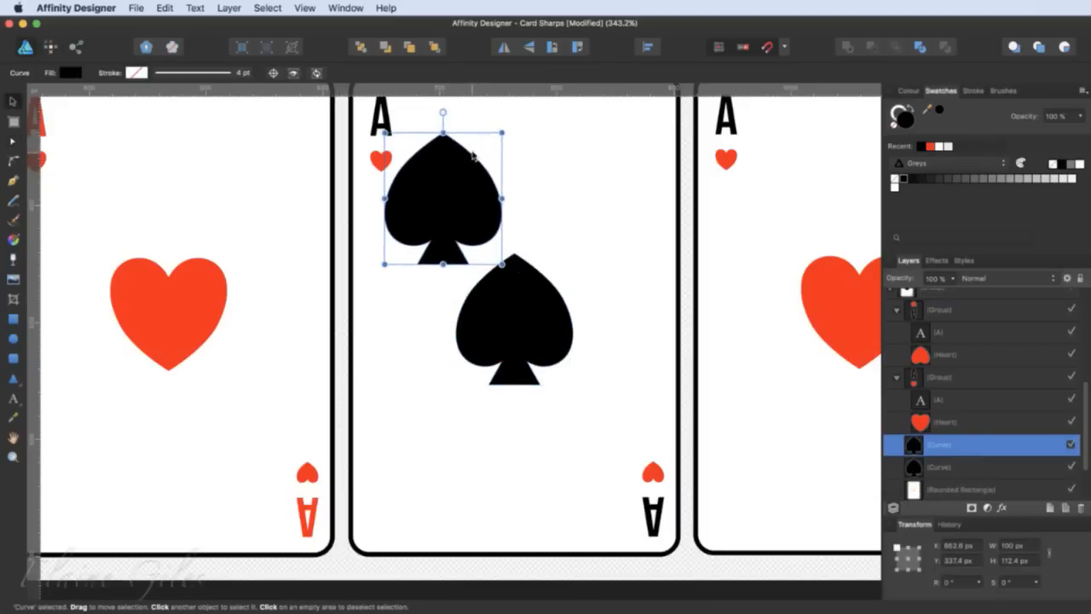
# - Rotate the spade copy 180° and shrink it to about 18.5 by 20.8 px over the small heart below the third card's upper A
pyautogui.moveTo(443, 112); pyautogui.dragTo(442, 299)
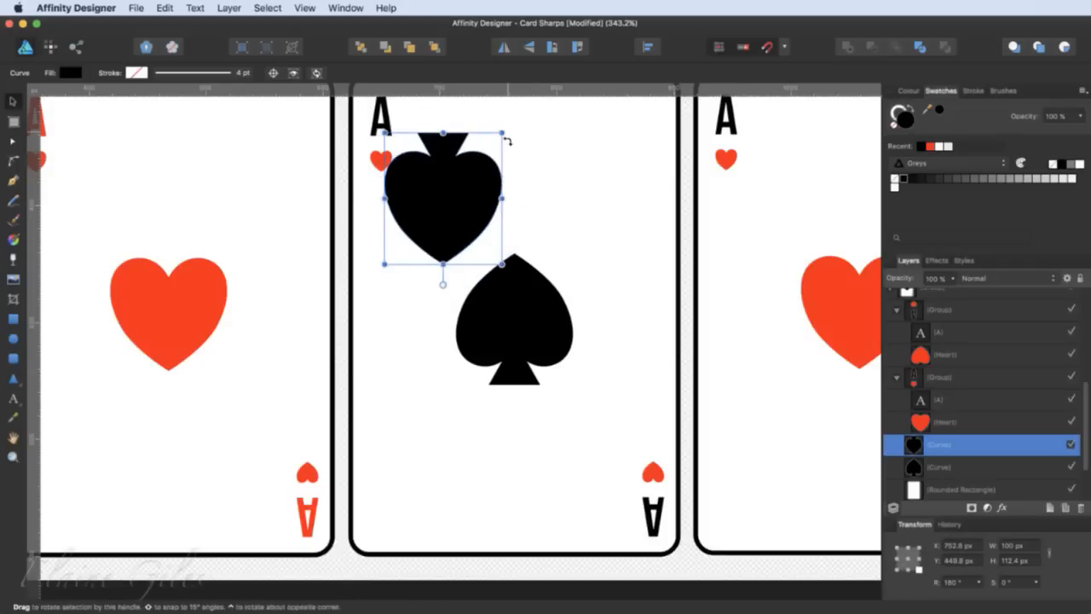
pyautogui.moveTo(502, 133); pyautogui.dragTo(381, 160)
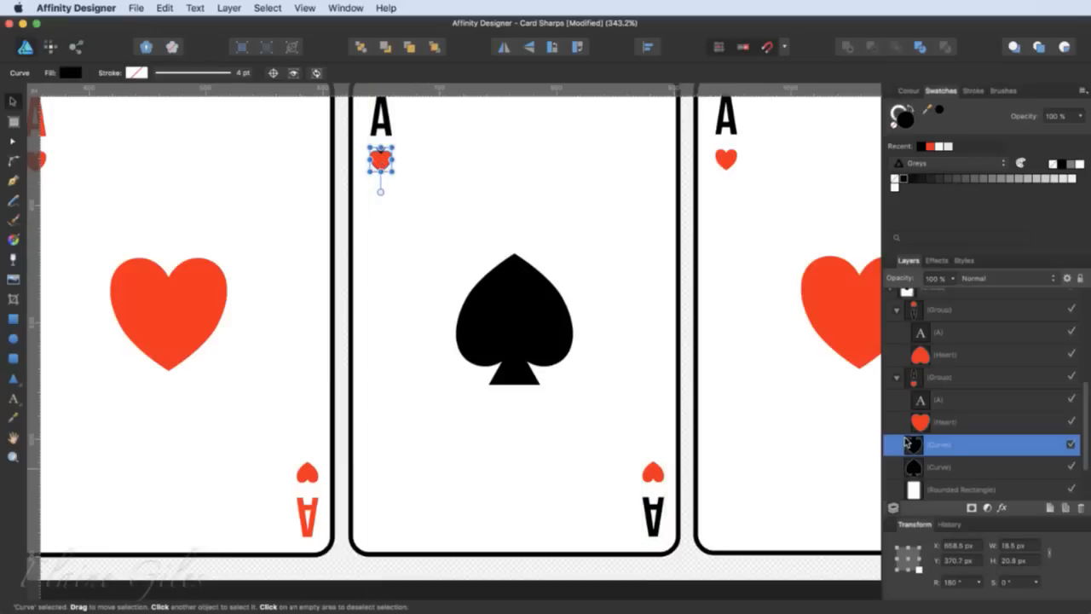
# - Move the small spade into the third card's upper A group and delete that group's heart
pyautogui.moveTo(914, 444); pyautogui.dragTo(910, 420)
pyautogui.click(946, 444)
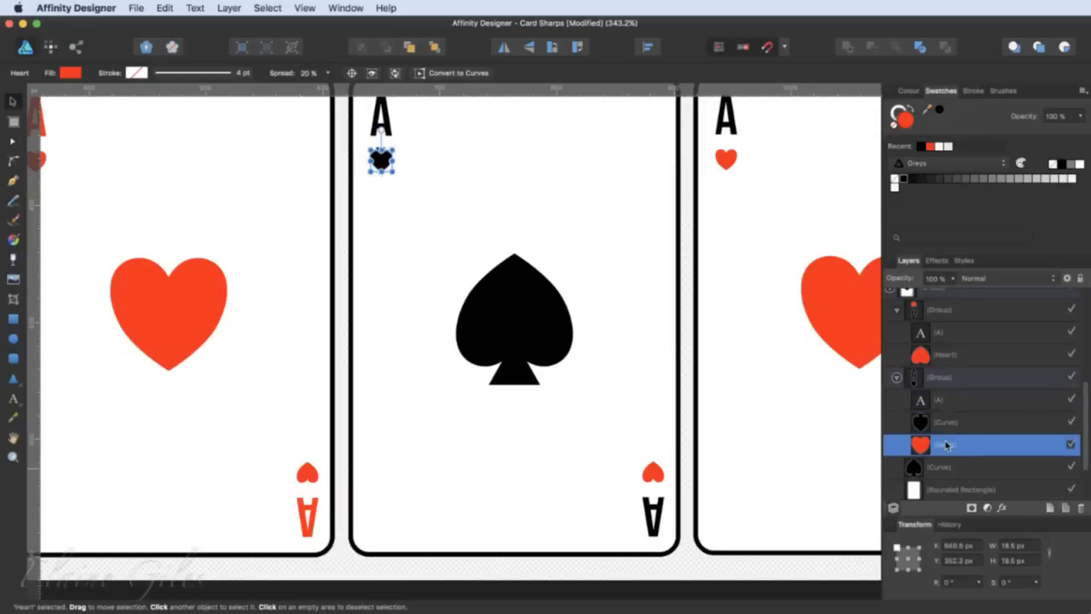
pyautogui.press('Delete')
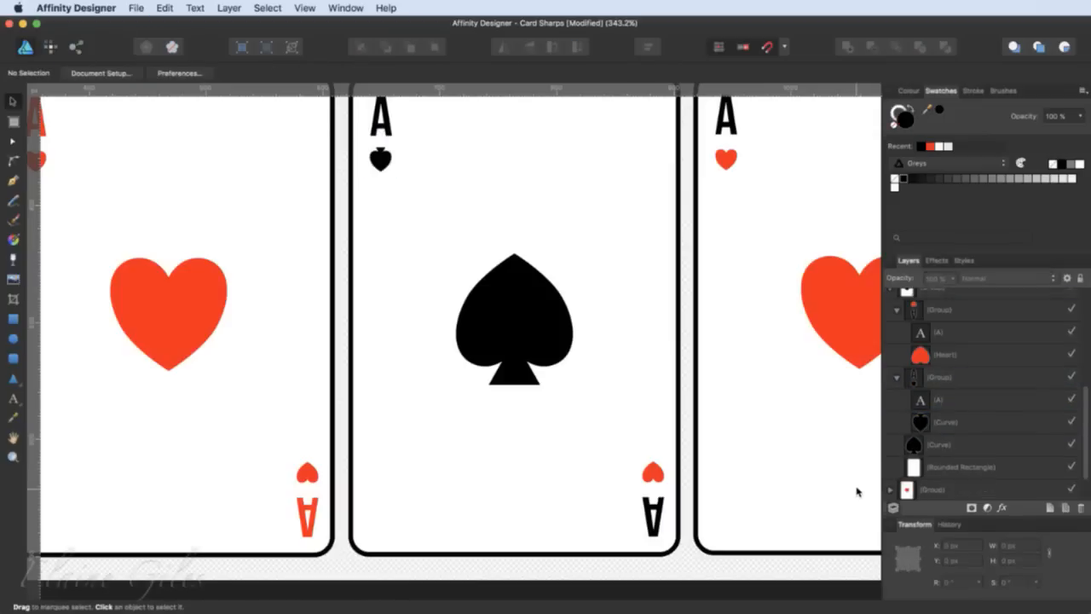
# - Move the small inverted spade over the third card's lower heart and take its layer out of the upper A group
pyautogui.click(383, 159)
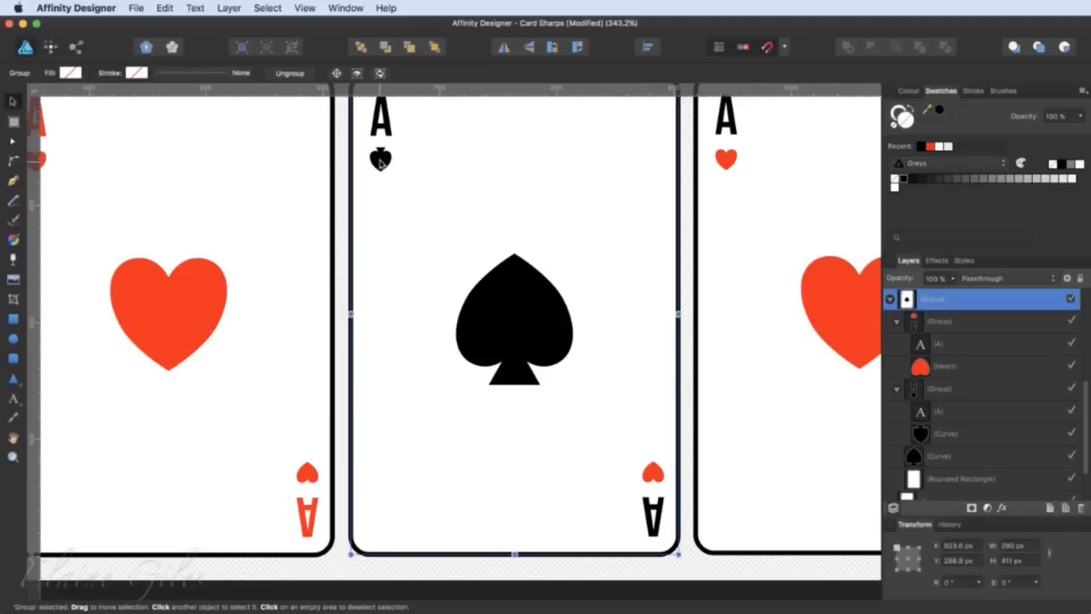
pyautogui.click(381, 162)
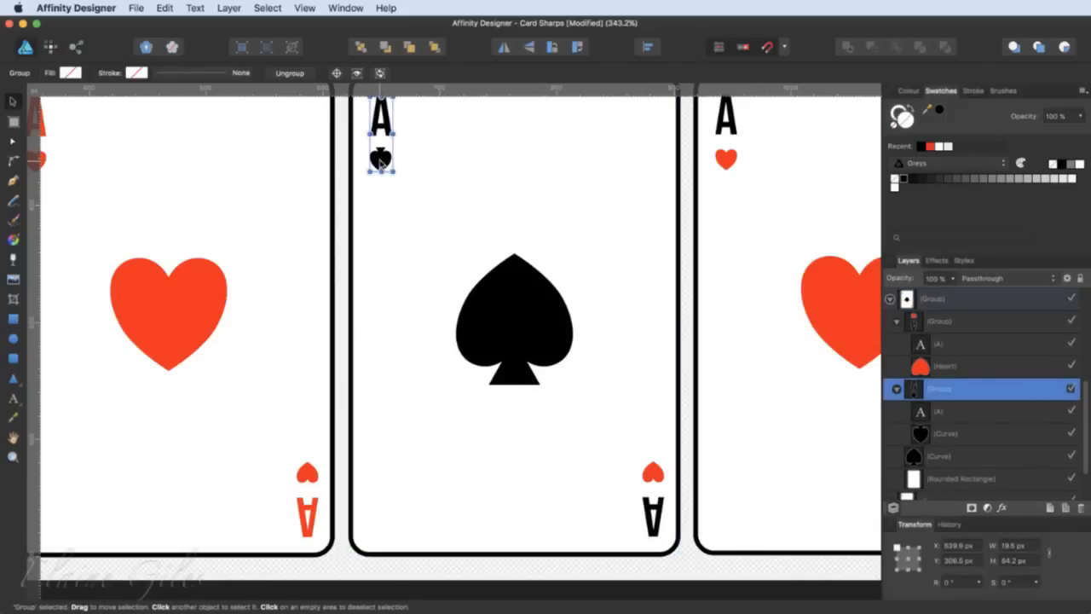
pyautogui.doubleClick(381, 160)
pyautogui.moveTo(381, 160); pyautogui.dragTo(652, 472)
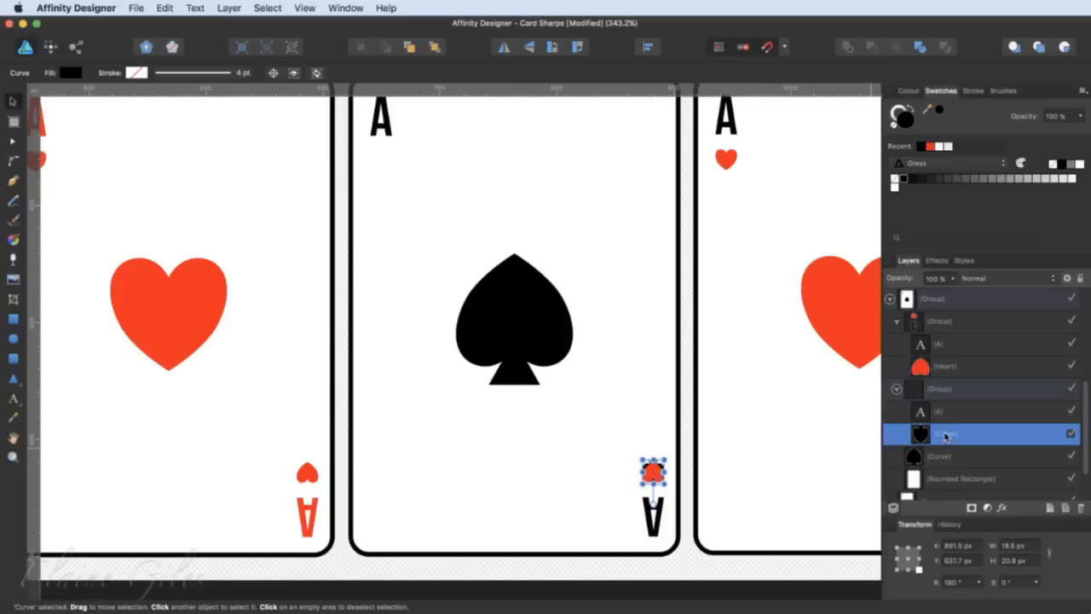
pyautogui.moveTo(944, 436); pyautogui.dragTo(909, 449)
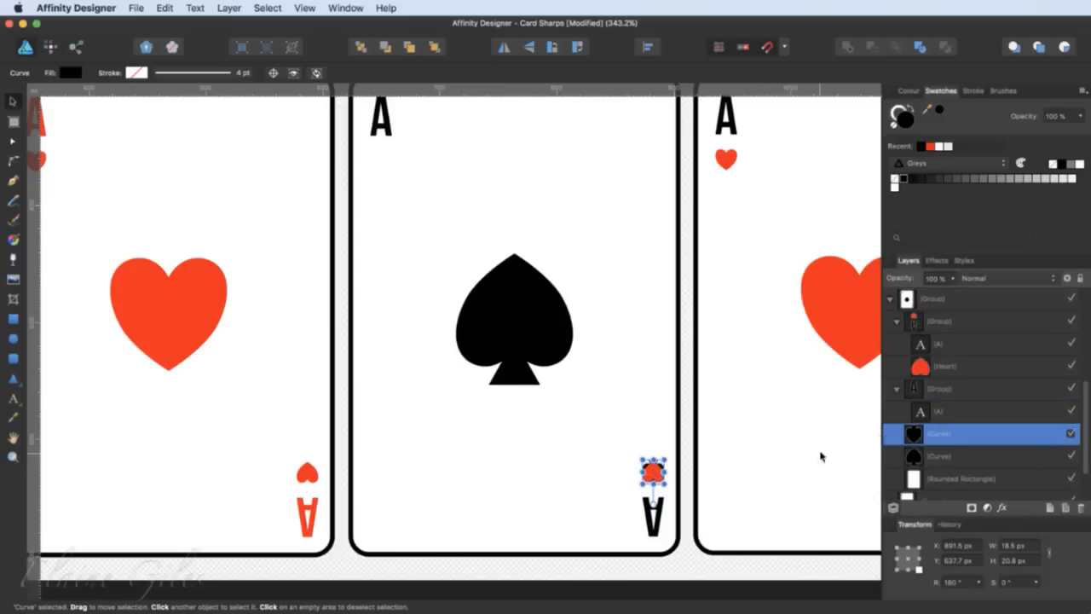
# - Put the inverted spade into the third card's lower A group and delete that group's heart
pyautogui.click(655, 515)
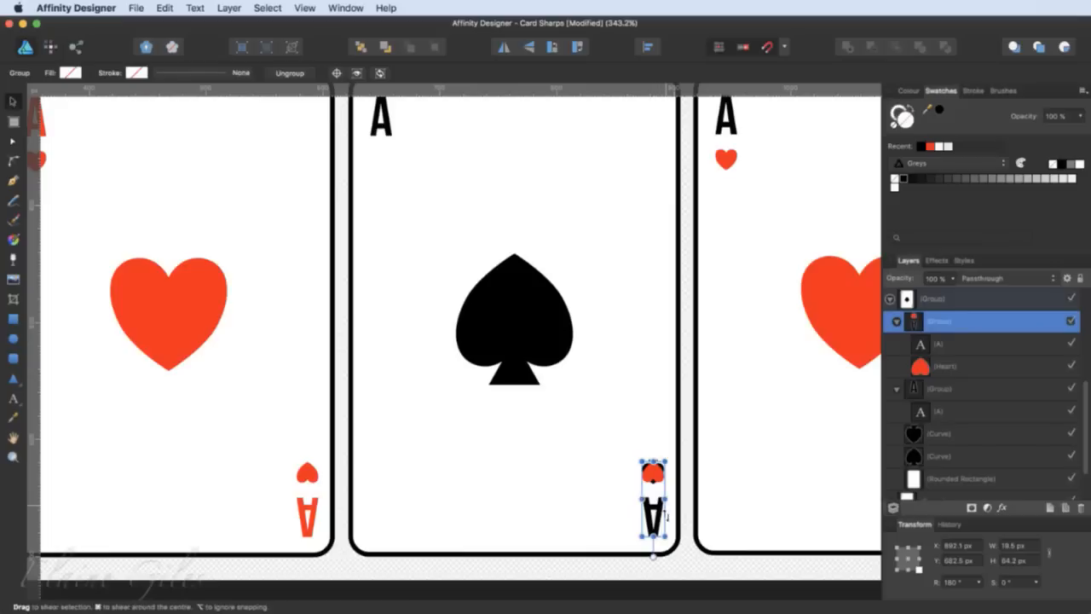
pyautogui.moveTo(917, 436); pyautogui.dragTo(921, 366)
pyautogui.click(962, 390)
pyautogui.press('Delete')
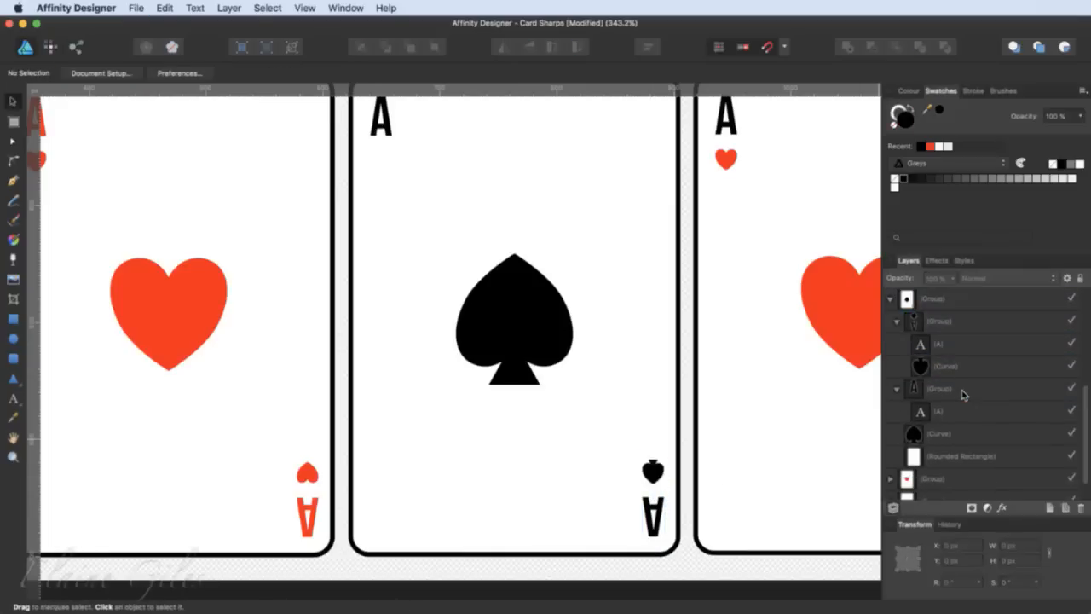
# - Duplicate the lower small spade to just below the third card's upper A and rotate the copy to 0°
pyautogui.click(657, 474)
pyautogui.doubleClick(657, 473)
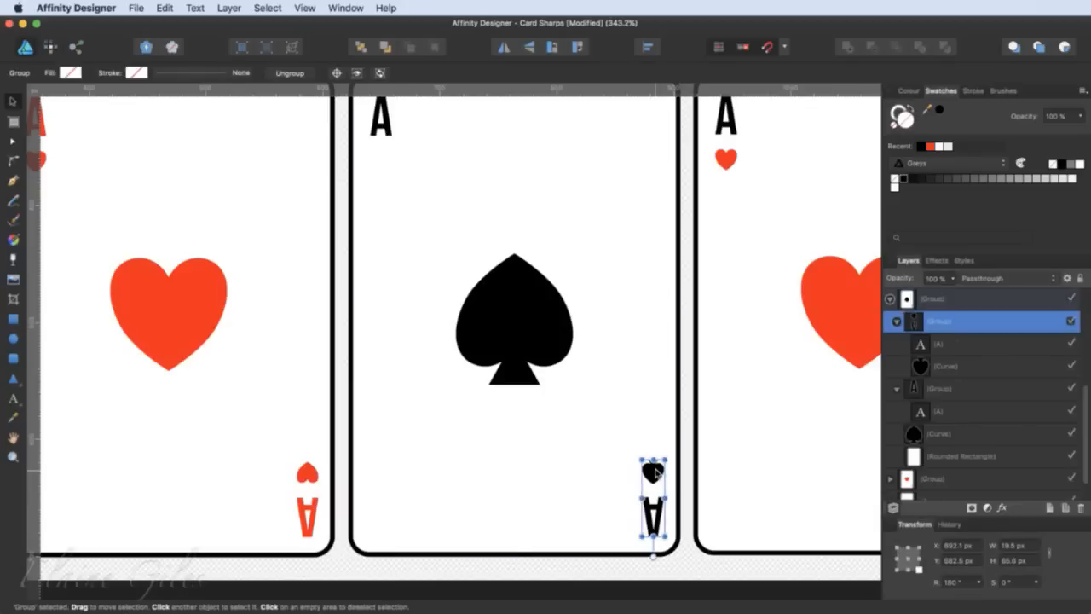
pyautogui.doubleClick(656, 471)
pyautogui.moveTo(654, 471); pyautogui.dragTo(383, 159)
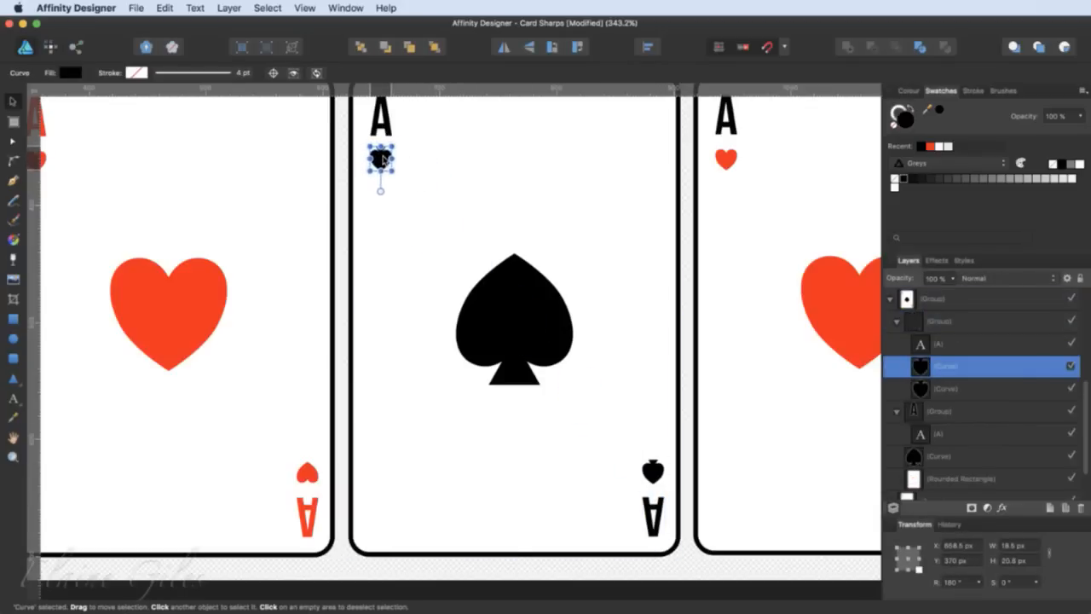
pyautogui.moveTo(381, 194); pyautogui.dragTo(382, 126)
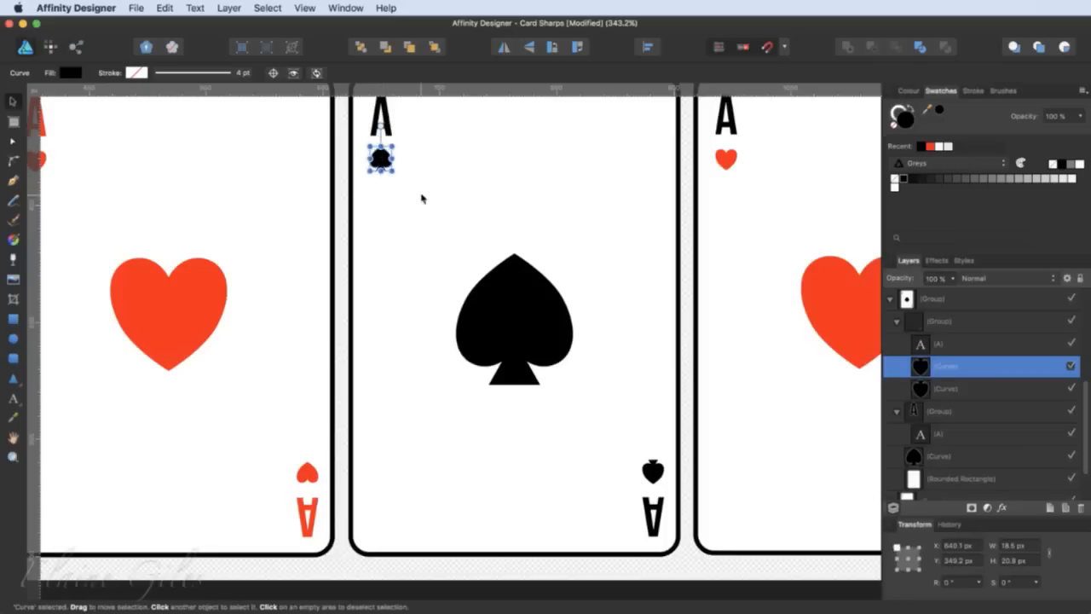
# - Draw a black circle about 45 px across, without stroke, above the fourth card's large heart
pyautogui.click(648, 334)
pyautogui.hscroll(6, 727, 355)
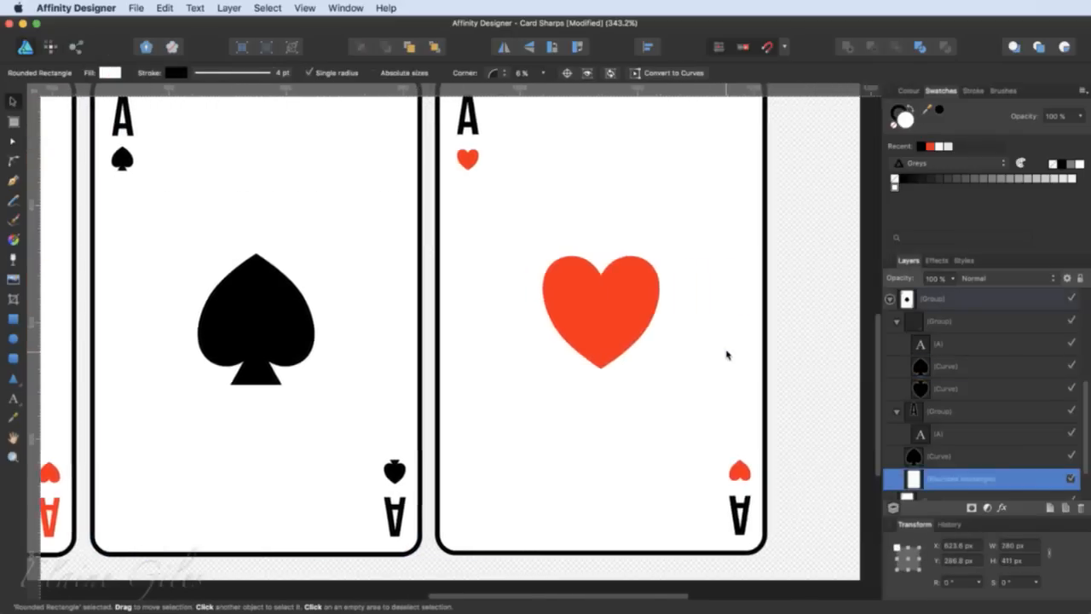
pyautogui.hscroll(3, 727, 355)
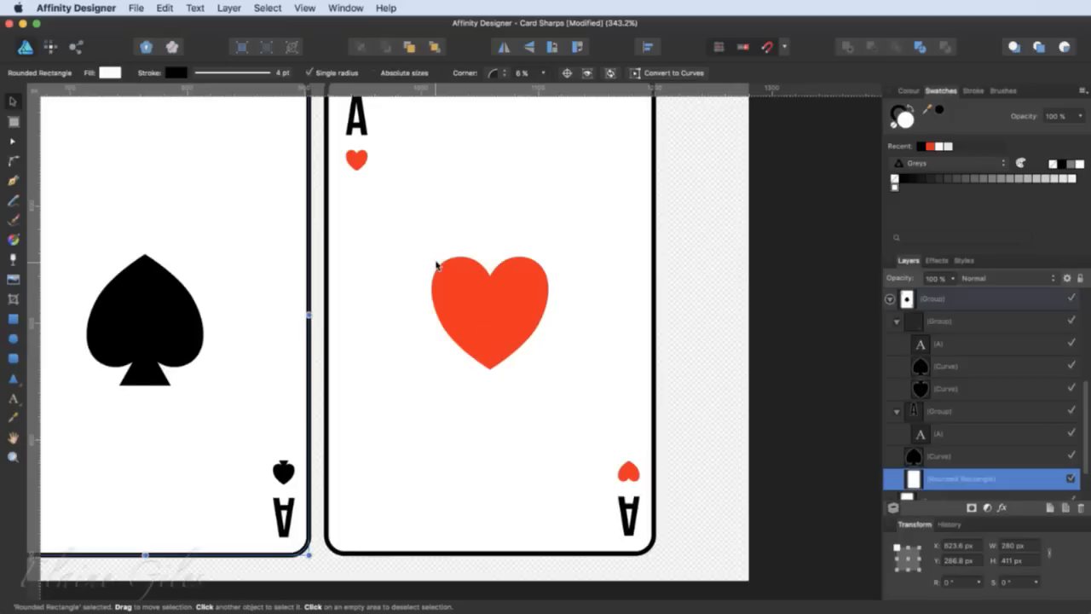
pyautogui.click(14, 338)
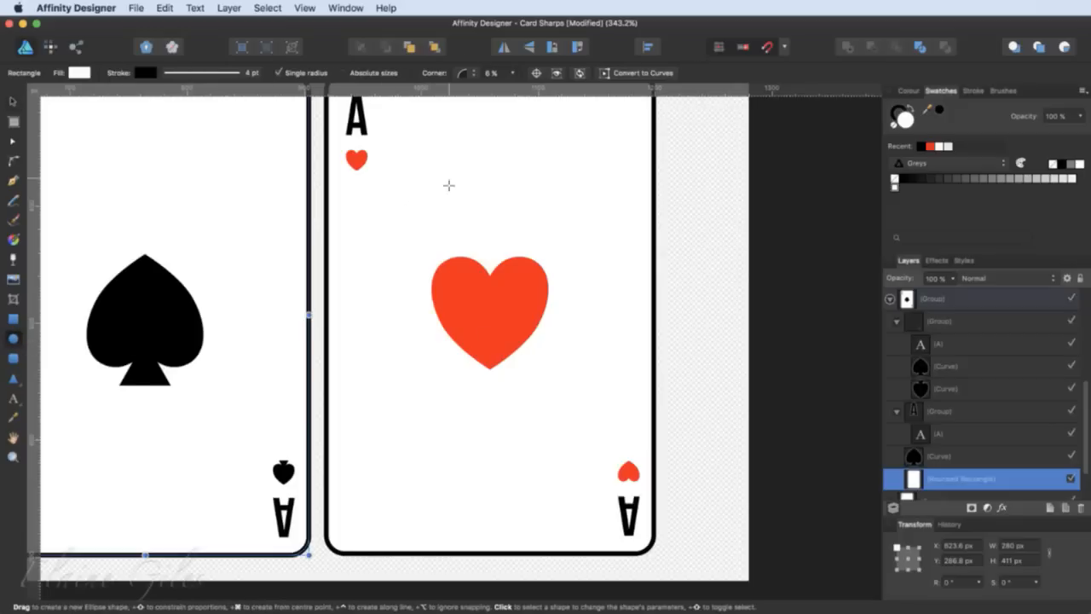
pyautogui.moveTo(474, 162); pyautogui.dragTo(528, 223)
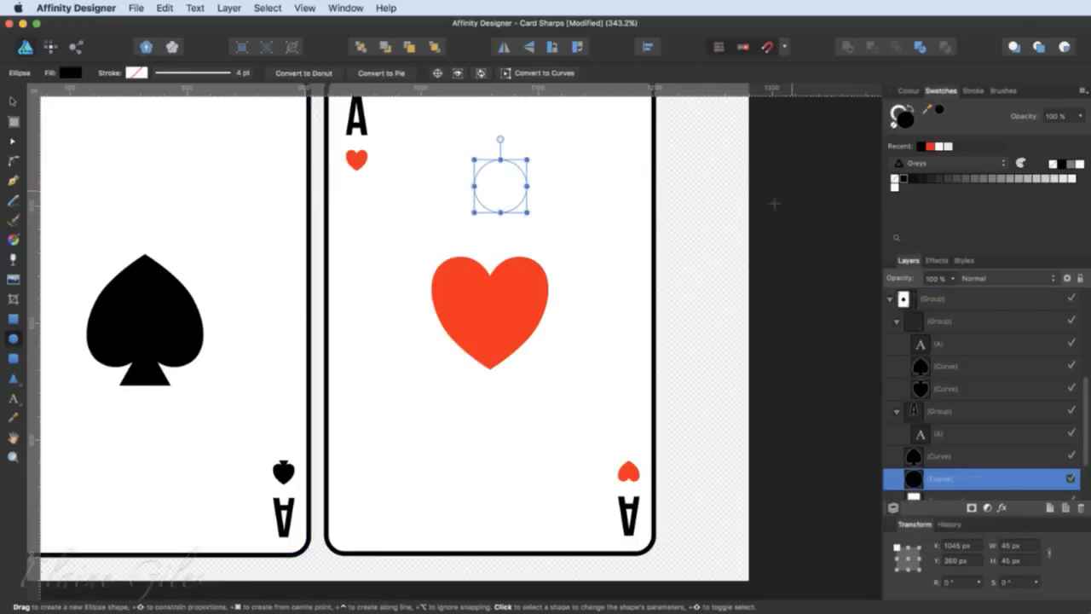
# - Move the circle off the fourth card onto the empty area beside it, at about X 1211 px, Y 369 px
pyautogui.moveTo(920, 481); pyautogui.dragTo(892, 313)
pyautogui.scroll(4, 916, 383)
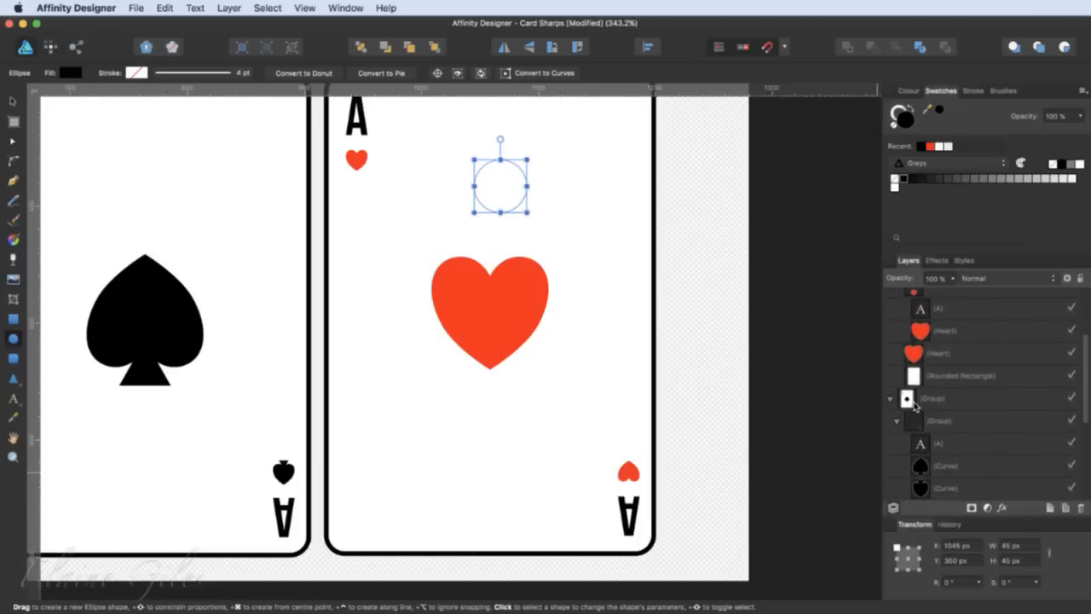
pyautogui.scroll(-4, 915, 407)
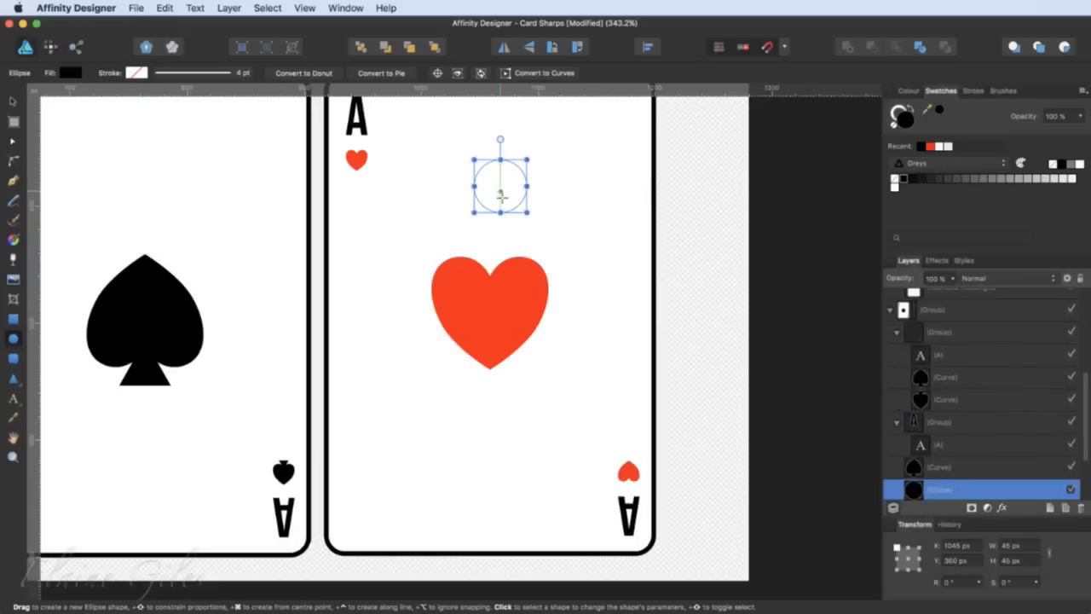
pyautogui.press('v')
pyautogui.moveTo(500, 192); pyautogui.dragTo(694, 201)
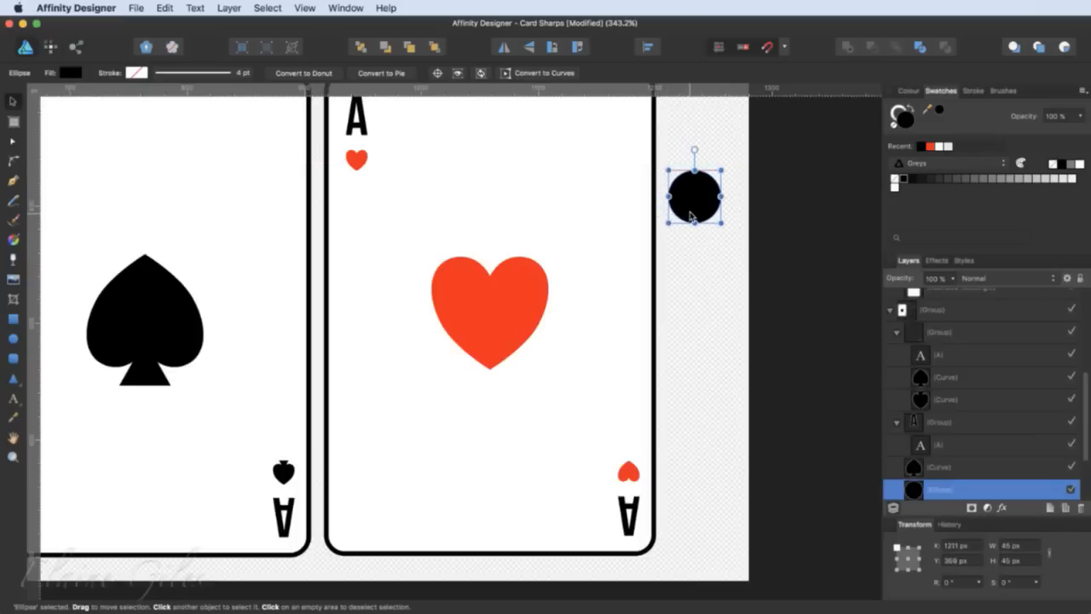
# - Duplicate the circle twice and arrange the three overlapping circles as a club's trefoil beside the fourth card
pyautogui.keyDown('alt'); pyautogui.moveTo(691, 199); pyautogui.dragTo(697, 272); pyautogui.keyUp('alt')
pyautogui.keyDown('alt'); pyautogui.moveTo(697, 272); pyautogui.dragTo(696, 322); pyautogui.keyUp('alt')
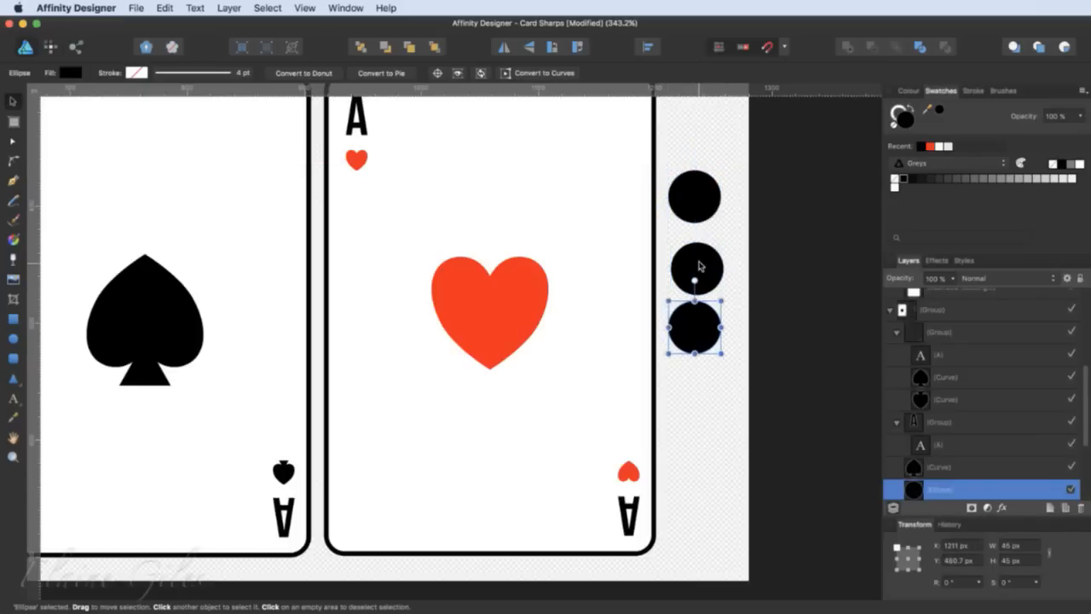
pyautogui.moveTo(696, 263); pyautogui.dragTo(653, 322)
pyautogui.moveTo(694, 198); pyautogui.dragTo(669, 307)
# - Select all three trefoil circles and shift them together horizontally until they clear the fourth card's edge
pyautogui.moveTo(727, 365); pyautogui.dragTo(663, 296)
pyautogui.hotkey('ctrl', 'g')
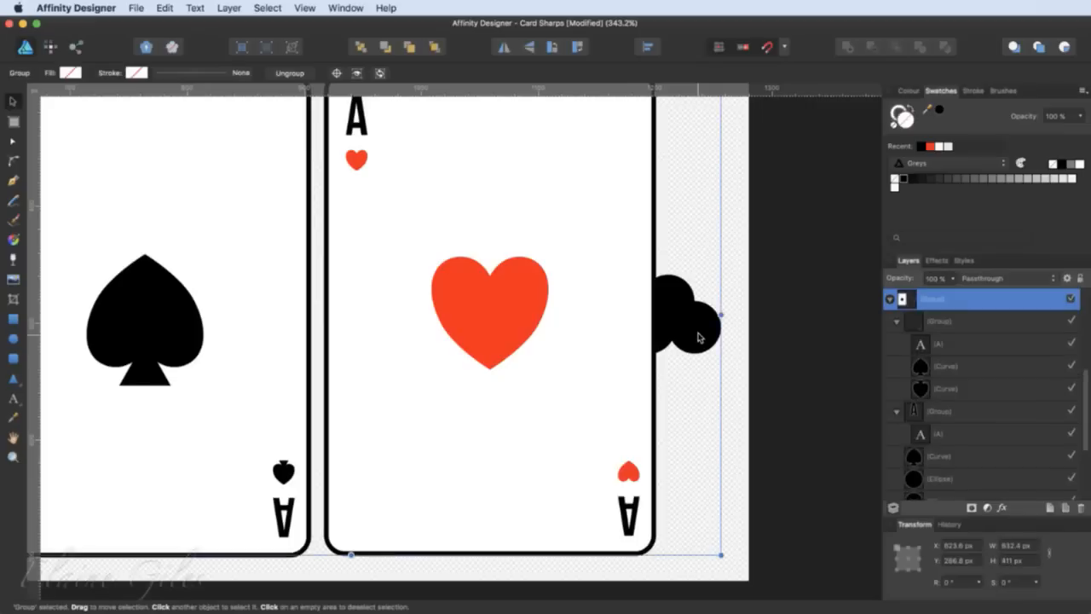
pyautogui.doubleClick(698, 344)
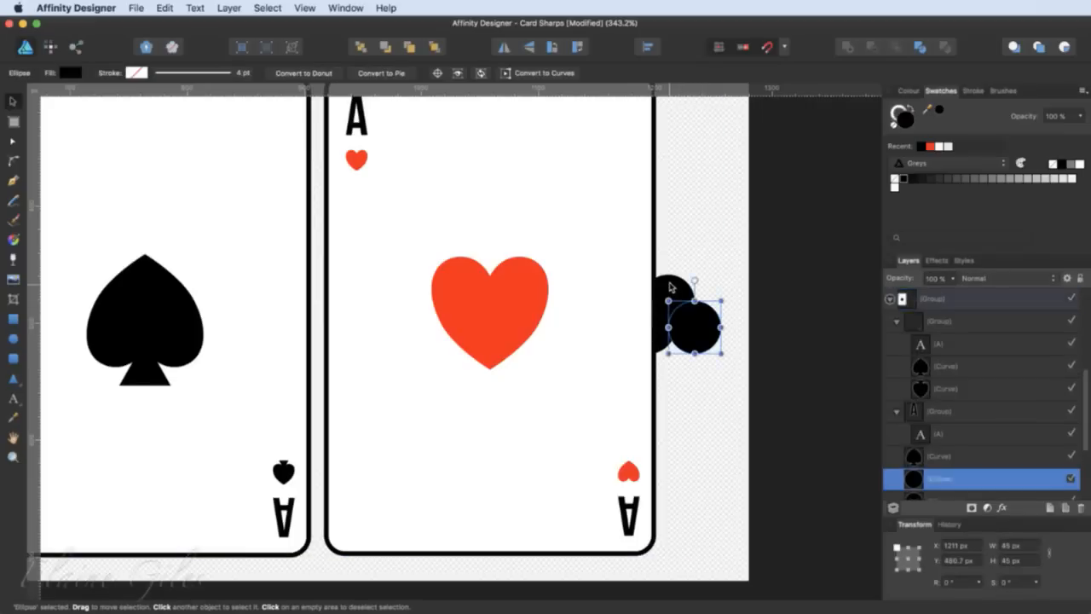
pyautogui.keyDown('shift'); pyautogui.click(670, 287); pyautogui.keyUp('shift')
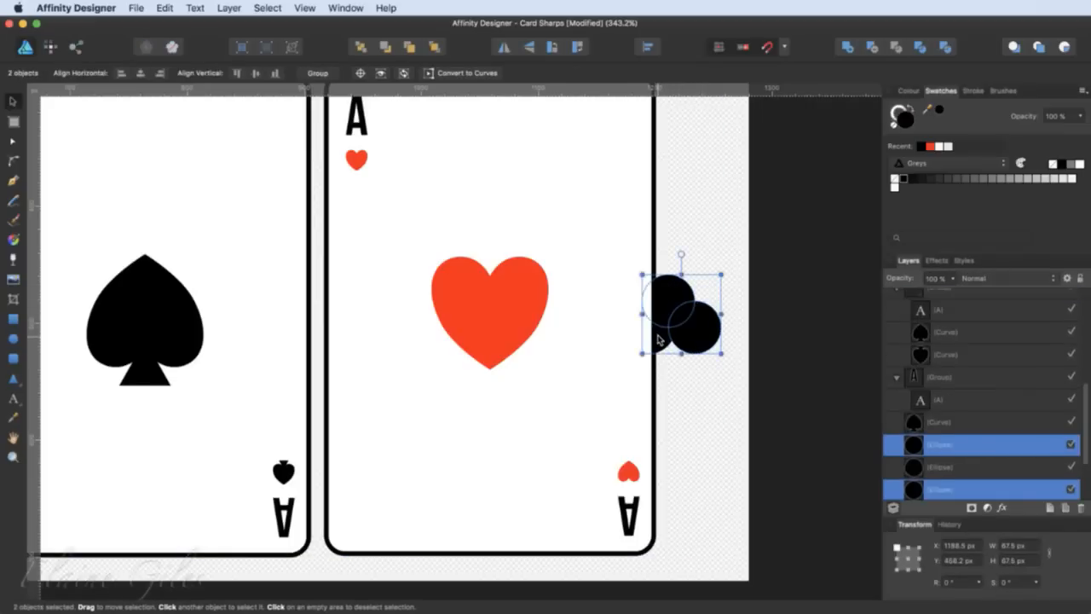
pyautogui.keyDown('shift'); pyautogui.click(663, 339); pyautogui.keyUp('shift')
pyautogui.moveTo(670, 296); pyautogui.dragTo(698, 296)
pyautogui.press('super+d')
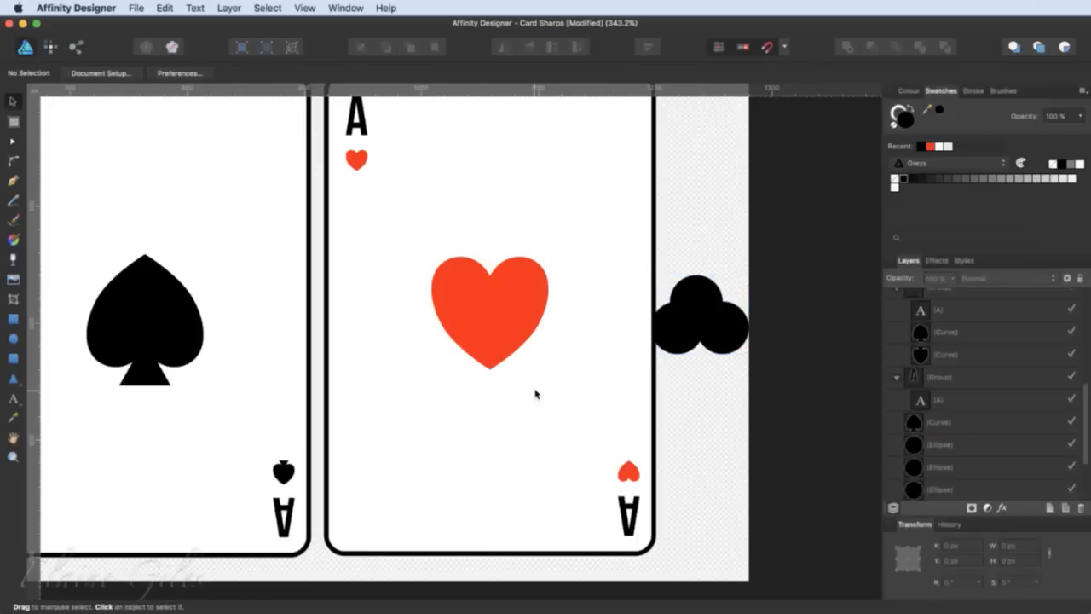
# - Draw a black triangle about 27 by 32 px as the club's stem, centred beneath the trefoil
pyautogui.click(13, 378)
pyautogui.moveTo(709, 381); pyautogui.dragTo(684, 372)
pyautogui.press('v')
pyautogui.click(714, 403)
pyautogui.click(697, 358)
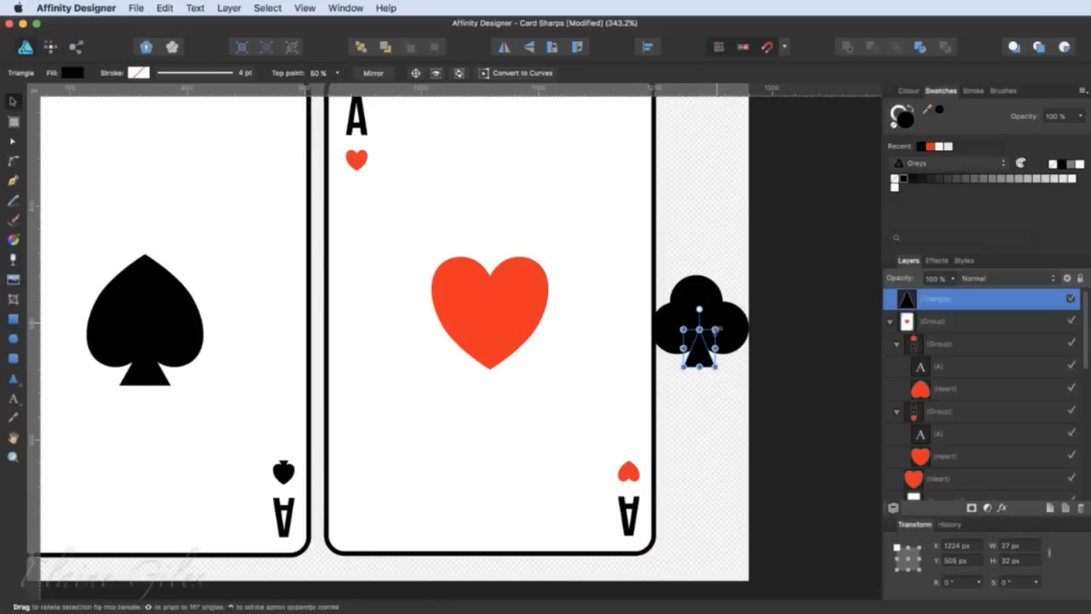
pyautogui.click(733, 391)
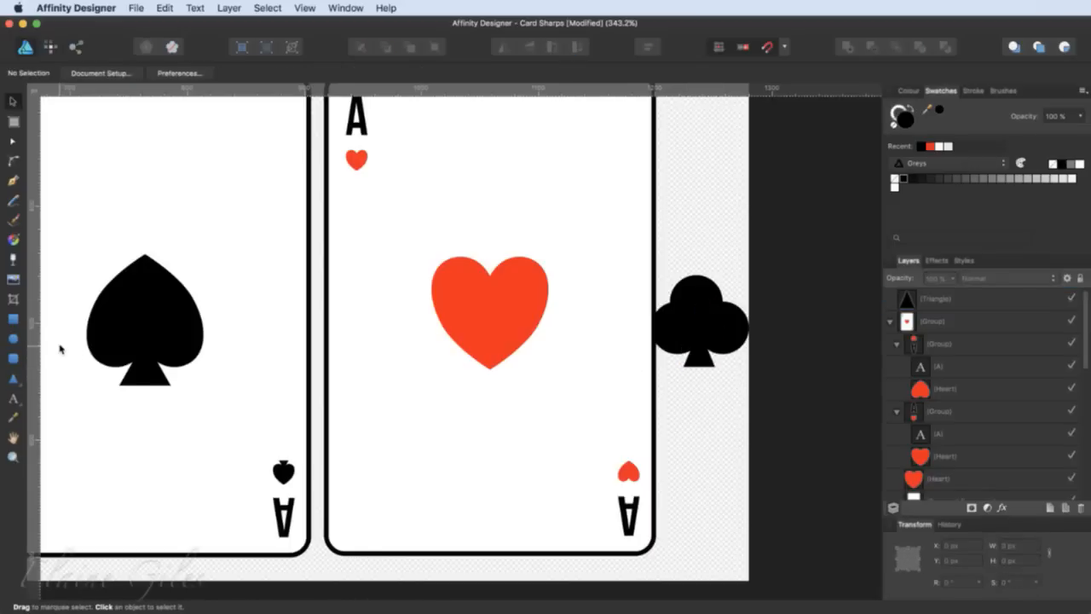
# - Draw a black cloud shape about 97 by 97 px over the fourth card's lower corner as an alternative club base
pyautogui.click(21, 385)
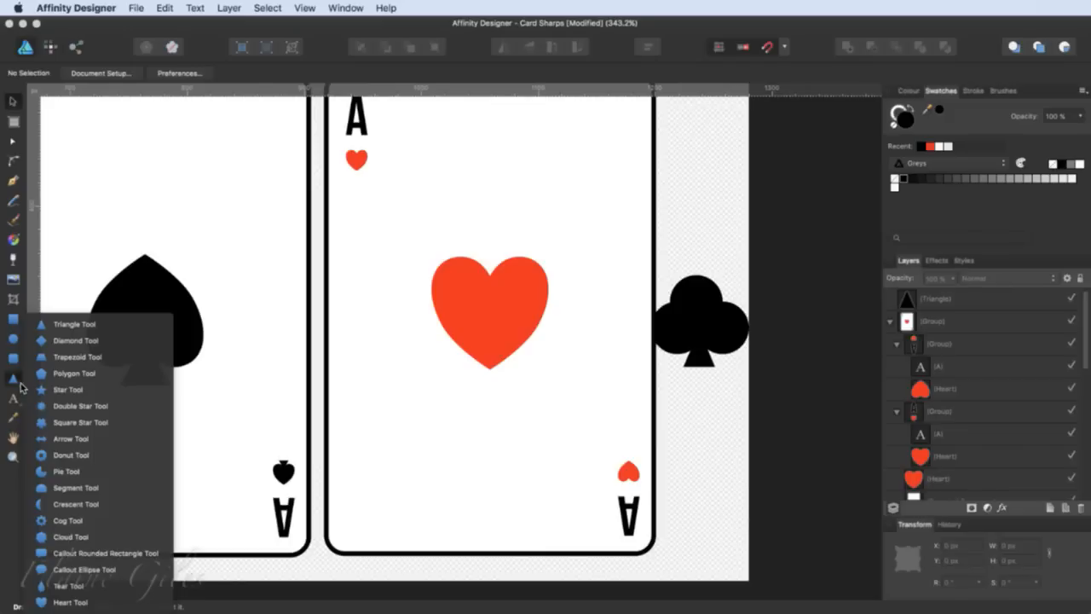
pyautogui.click(71, 536)
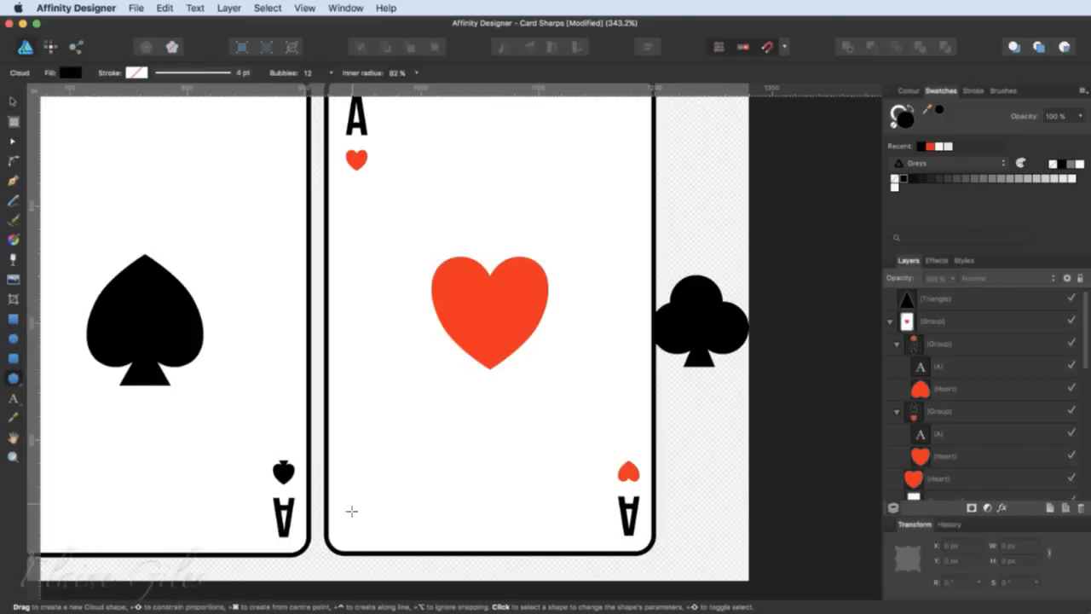
pyautogui.moveTo(684, 389); pyautogui.dragTo(539, 505)
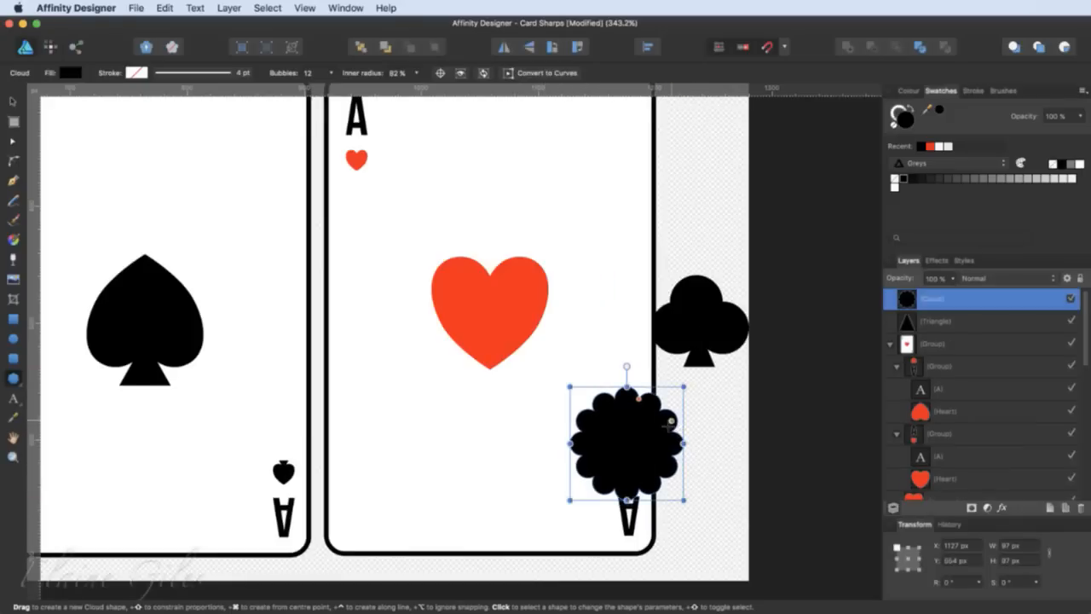
pyautogui.moveTo(639, 398)
pyautogui.mouseDown()
pyautogui.moveTo(627, 448)
pyautogui.moveTo(639, 400)
pyautogui.mouseUp()
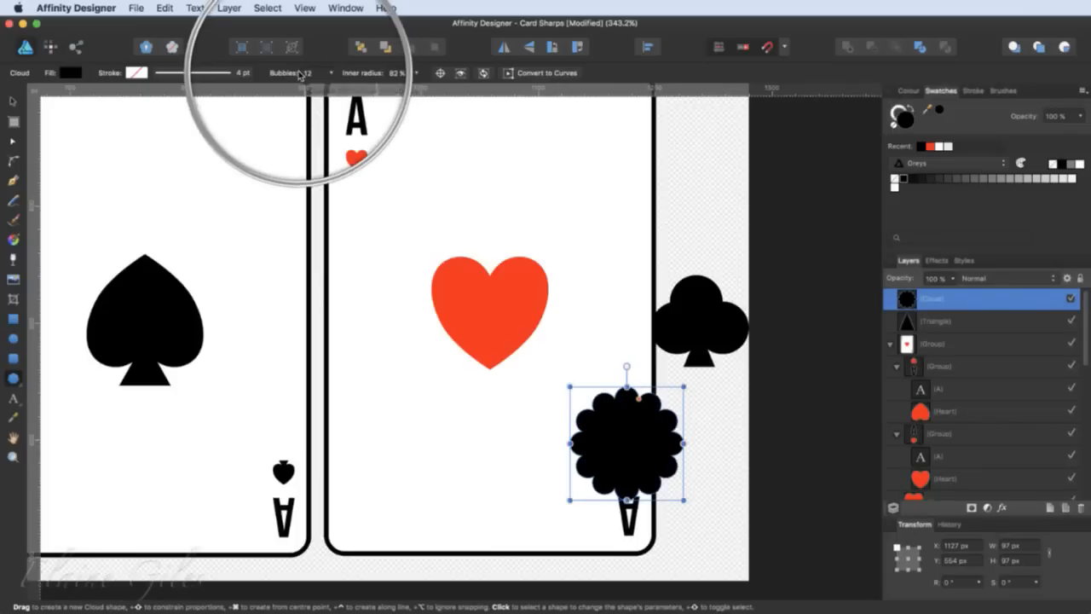
# - Try the cloud shape with 4 bubbles and an inner radius of 71%, and delete it
pyautogui.click(331, 74)
pyautogui.moveTo(329, 89); pyautogui.dragTo(308, 90)
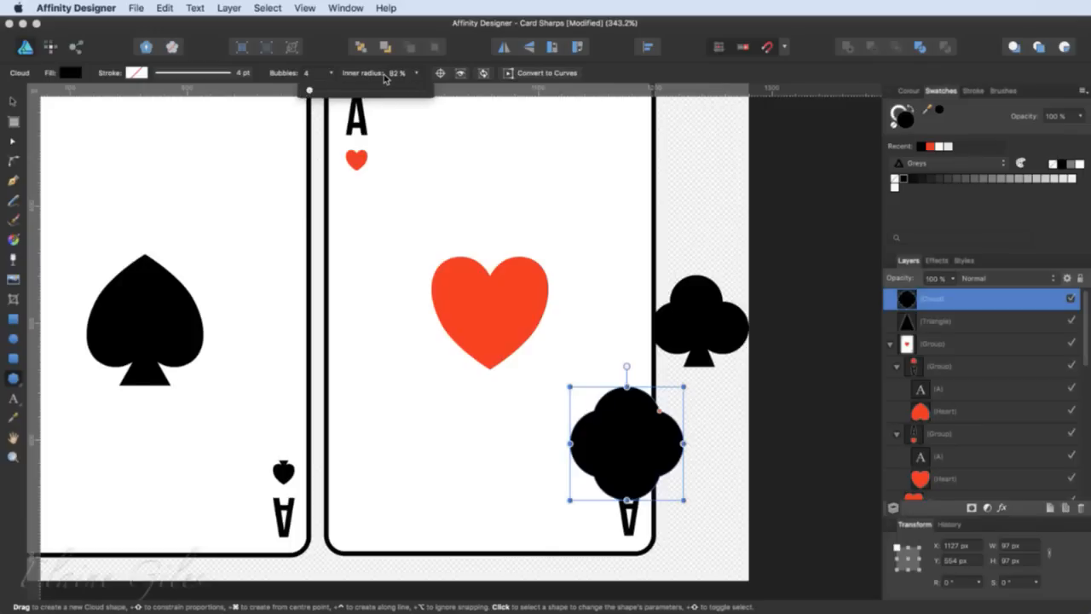
pyautogui.moveTo(659, 412)
pyautogui.mouseDown()
pyautogui.moveTo(648, 424)
pyautogui.moveTo(653, 417)
pyautogui.mouseUp()
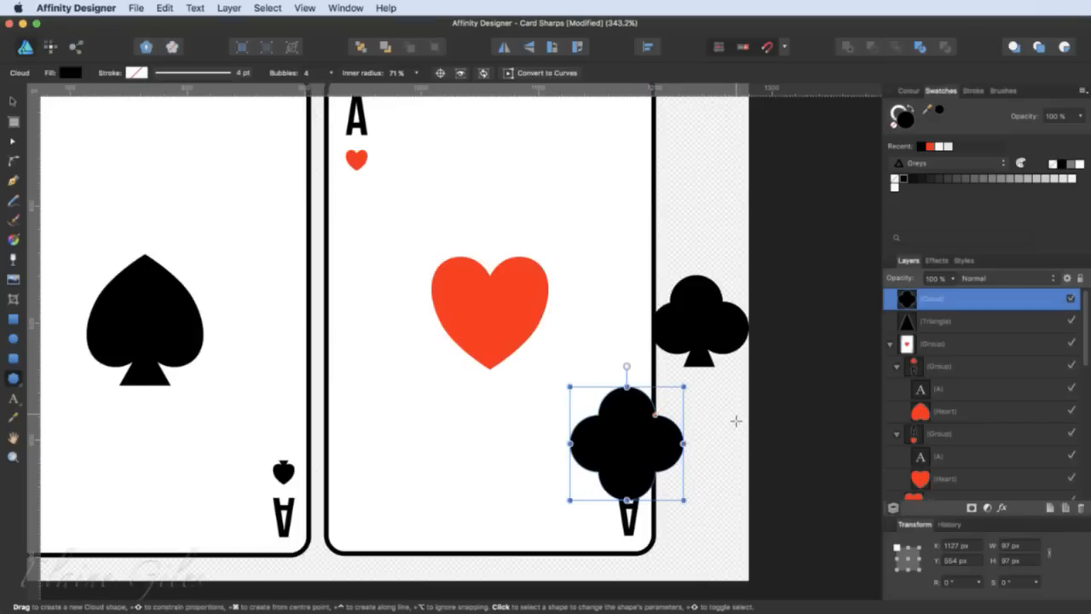
pyautogui.press('Delete')
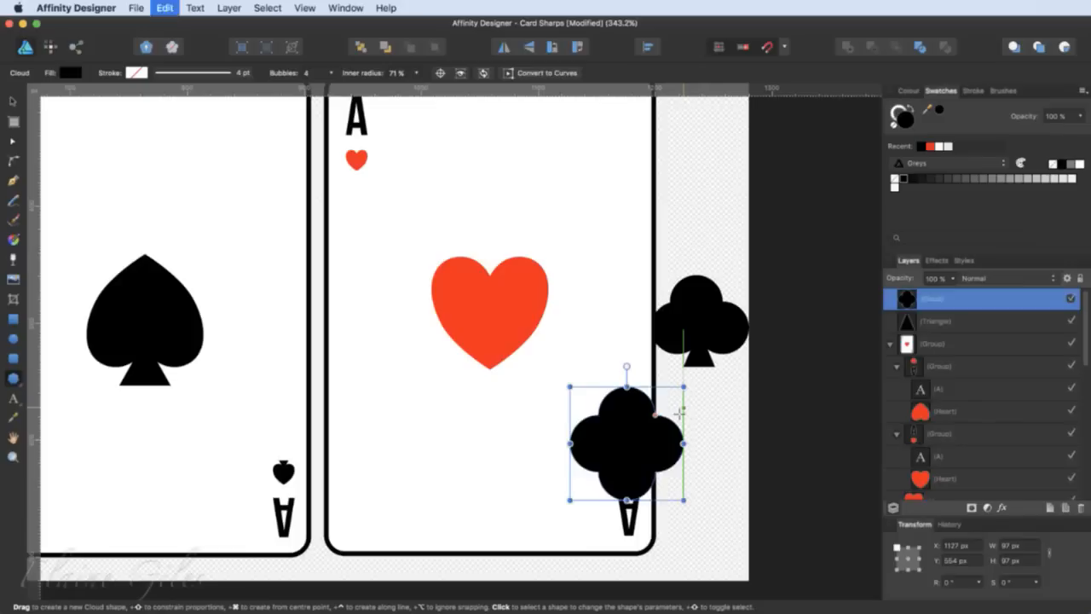
# - Draw a black star about 104.5 by 104.5 px over the fourth card's lower corner and set it to 3 points
pyautogui.click(22, 385)
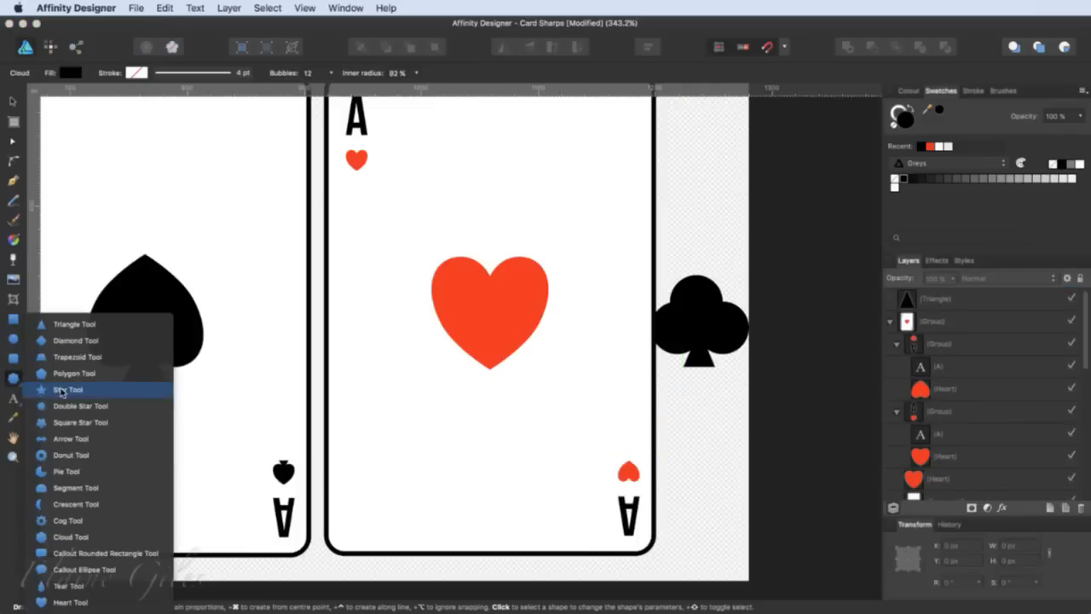
pyautogui.click(64, 389)
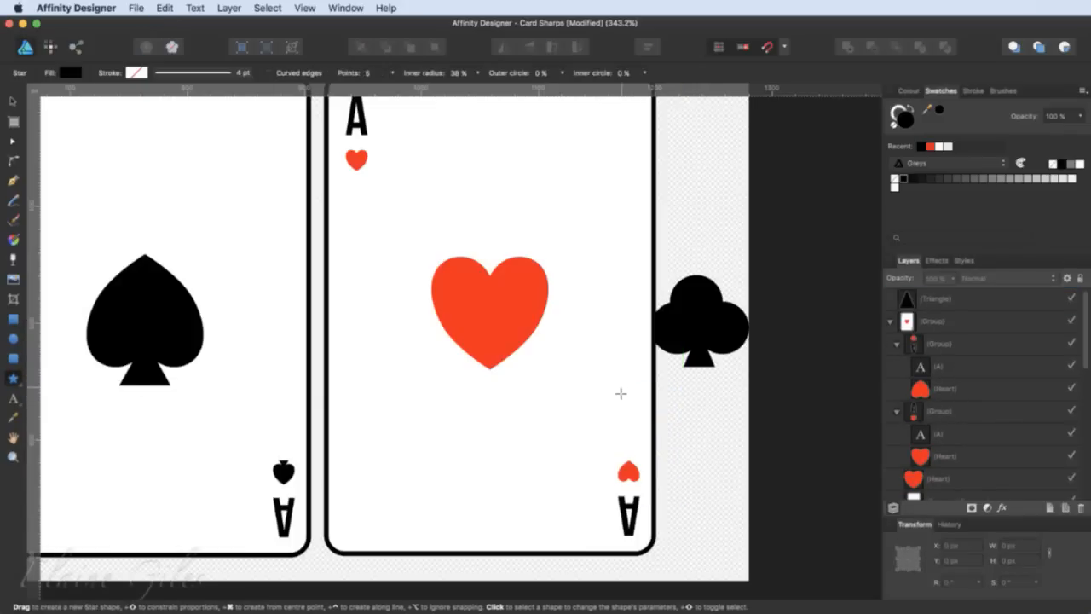
pyautogui.moveTo(578, 363); pyautogui.dragTo(741, 491)
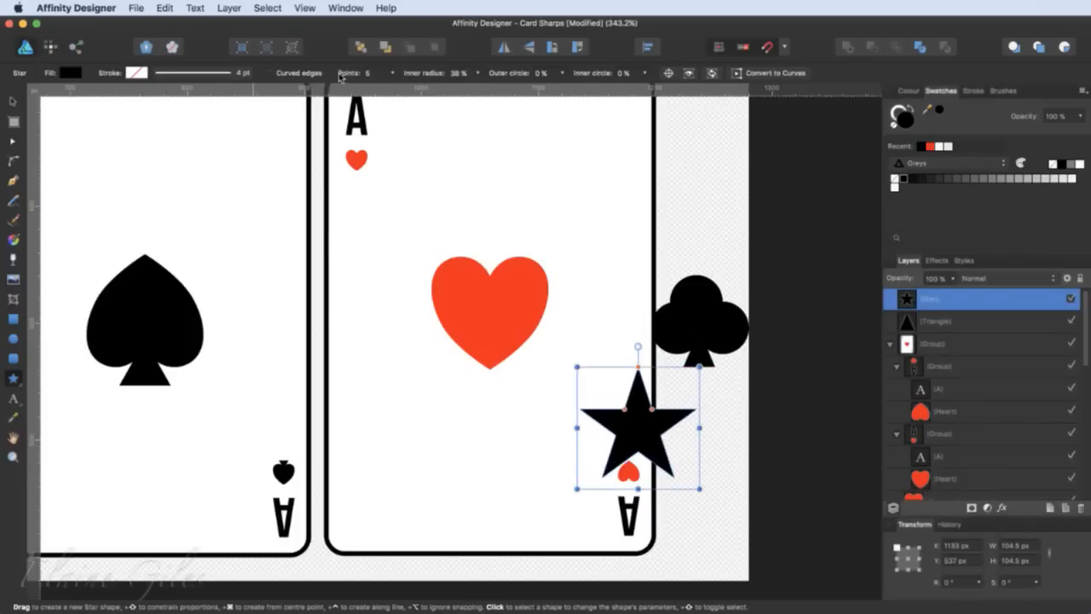
pyautogui.click(394, 75)
pyautogui.click(394, 75)
pyautogui.click(394, 74)
pyautogui.moveTo(391, 92); pyautogui.dragTo(384, 92)
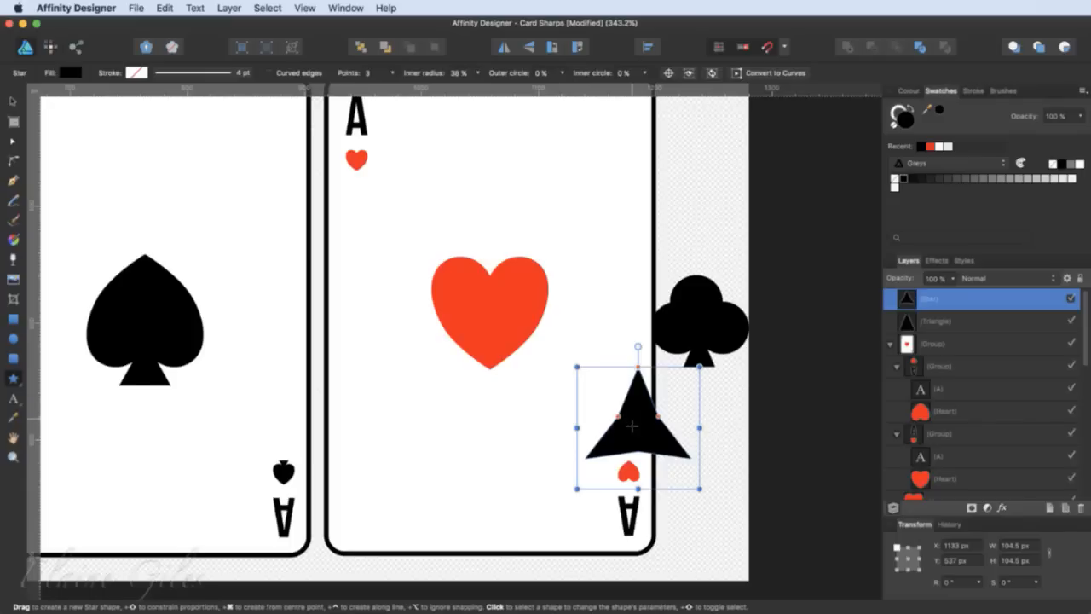
# - Reshape the three-point star into a trefoil with an inner radius of 32% and an outer circle of 100%
pyautogui.scroll(6, 702, 455)
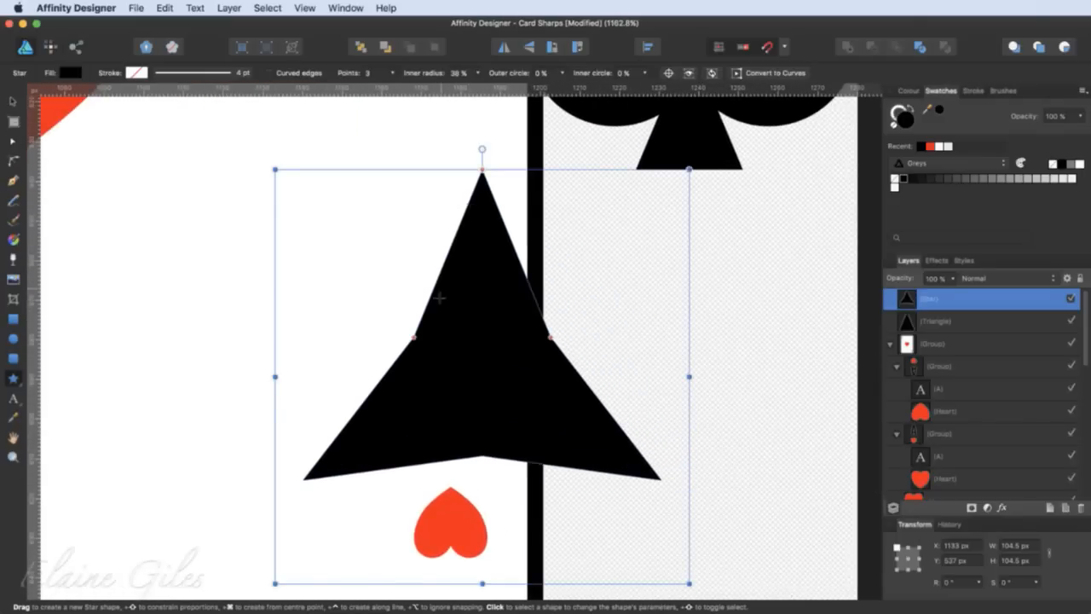
pyautogui.click(414, 341)
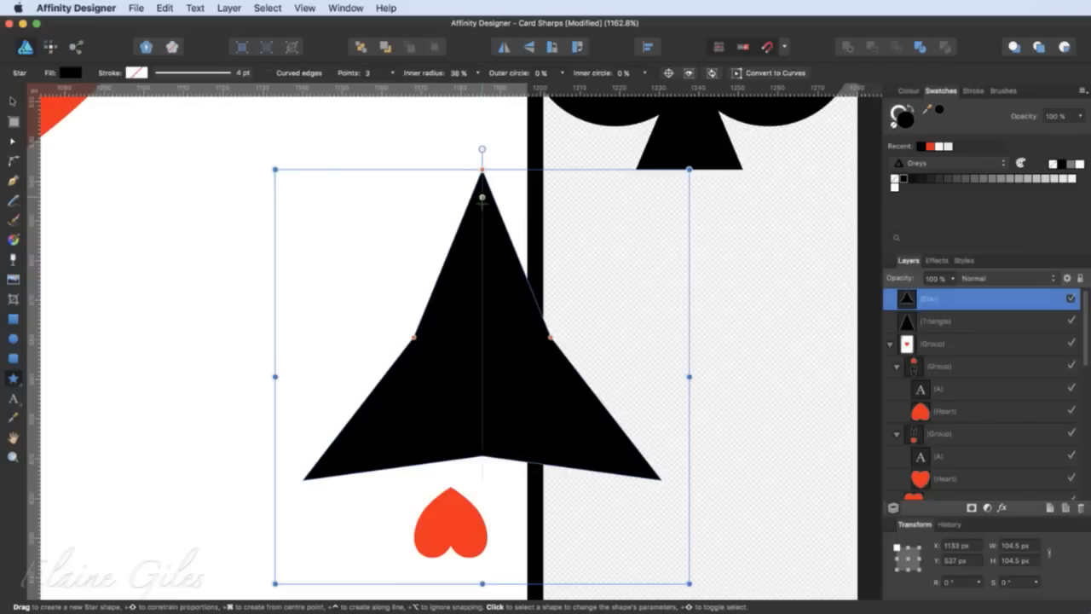
pyautogui.moveTo(550, 342); pyautogui.dragTo(602, 431)
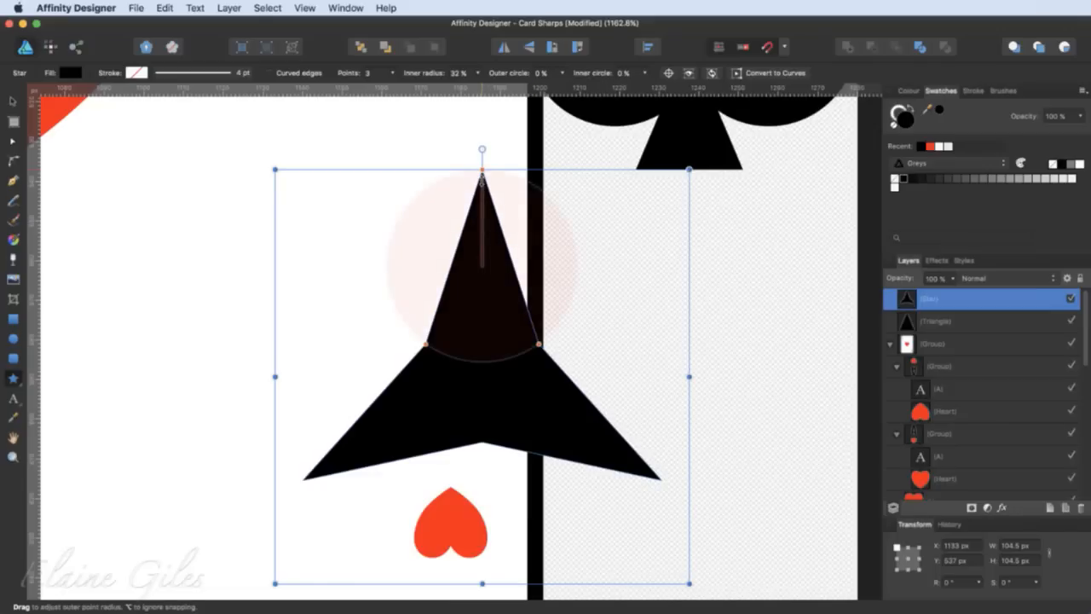
pyautogui.scroll(5, 481, 177)
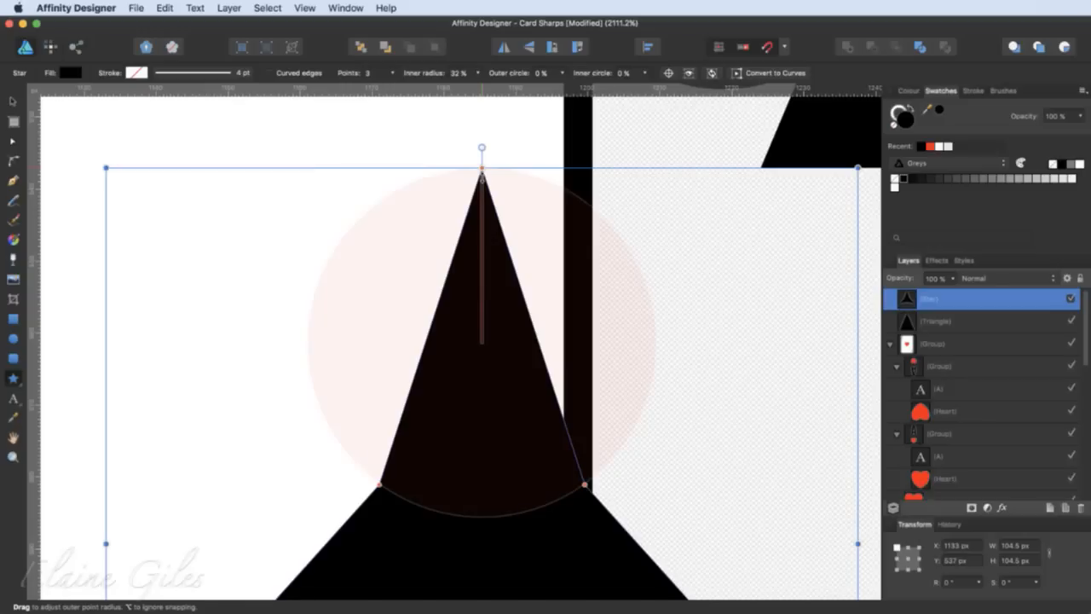
pyautogui.moveTo(481, 173); pyautogui.dragTo(489, 370)
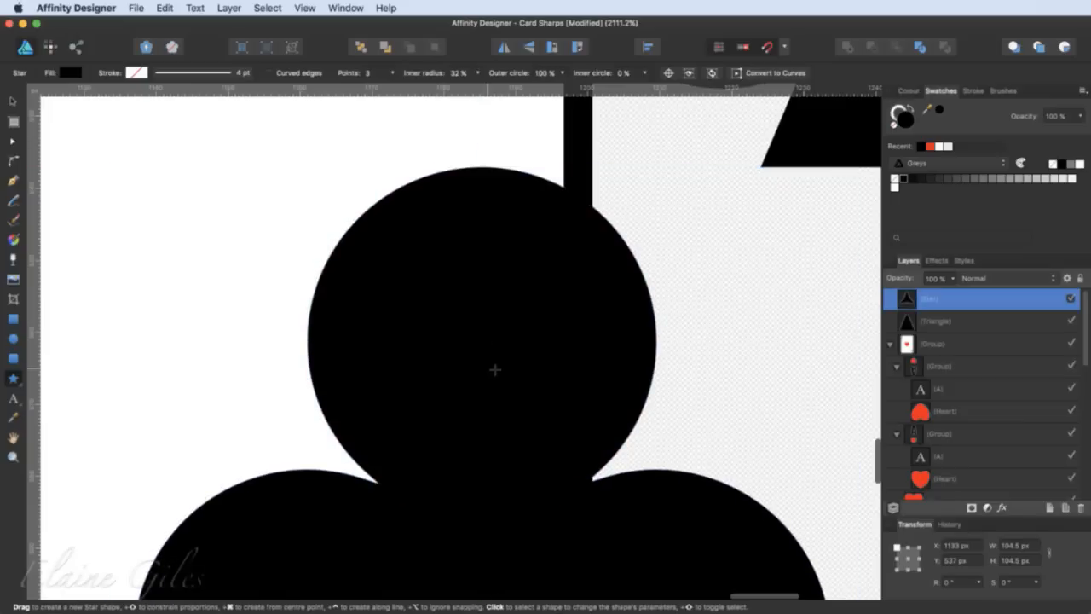
# - Move the trefoil star onto the clear white area beside the fourth card's central heart
pyautogui.scroll(-5, 521, 344)
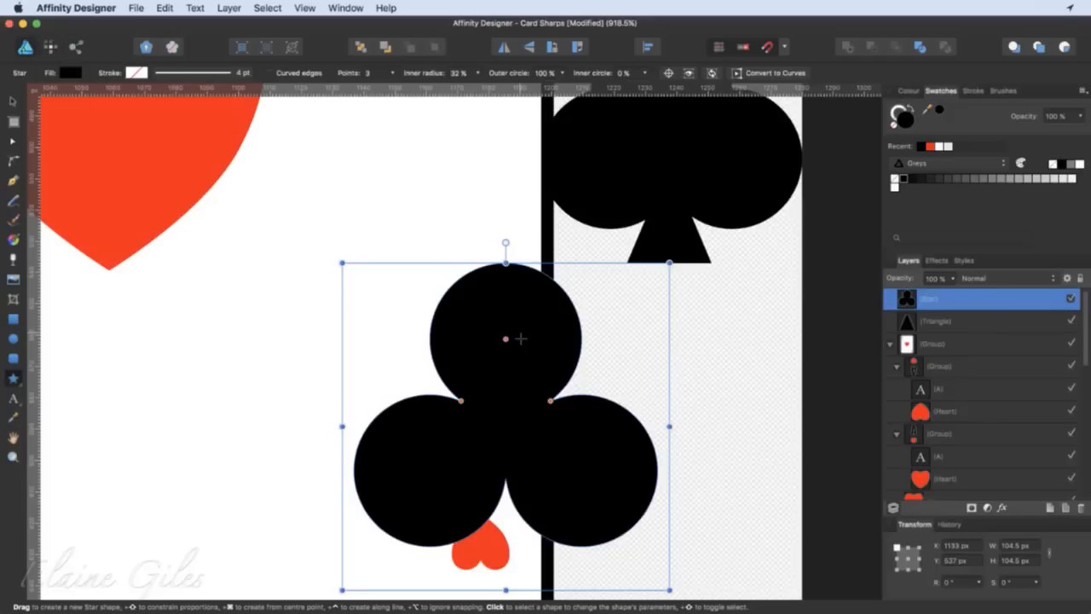
pyautogui.moveTo(465, 410); pyautogui.dragTo(461, 406)
pyautogui.click(15, 103)
pyautogui.moveTo(517, 358); pyautogui.dragTo(361, 219)
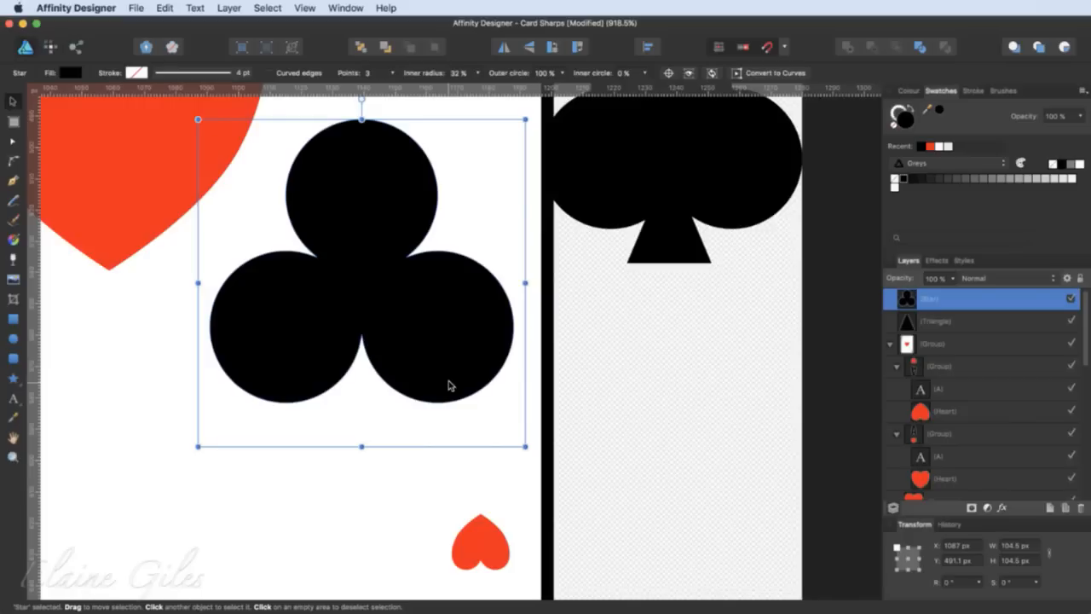
# - Draw a triangle stem about 41 by 42 px, centre it beneath the trefoil star, and merge both shapes into one curve
pyautogui.click(14, 383)
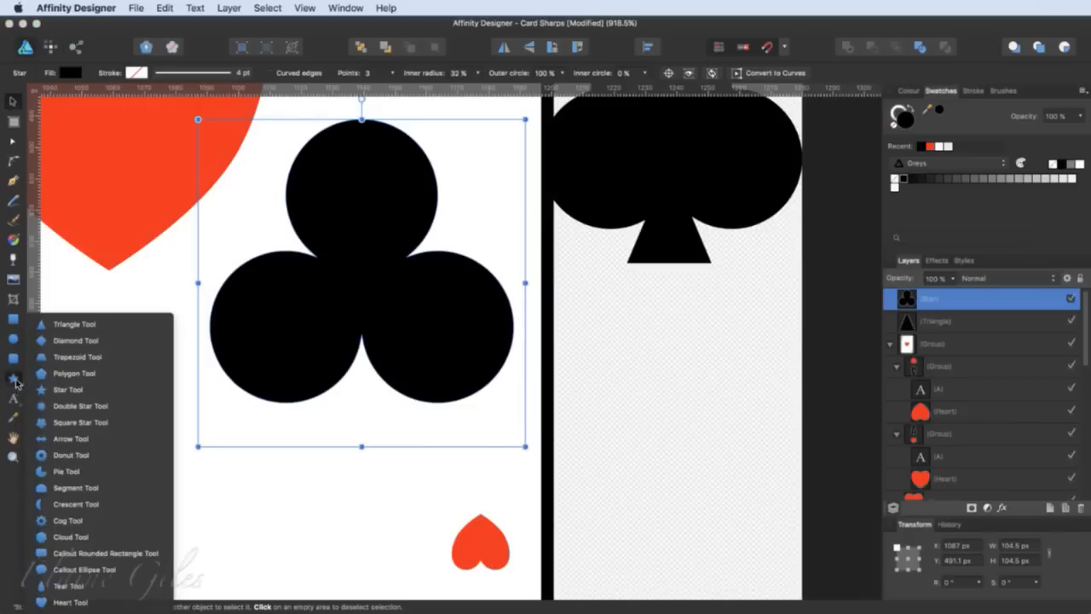
pyautogui.click(59, 322)
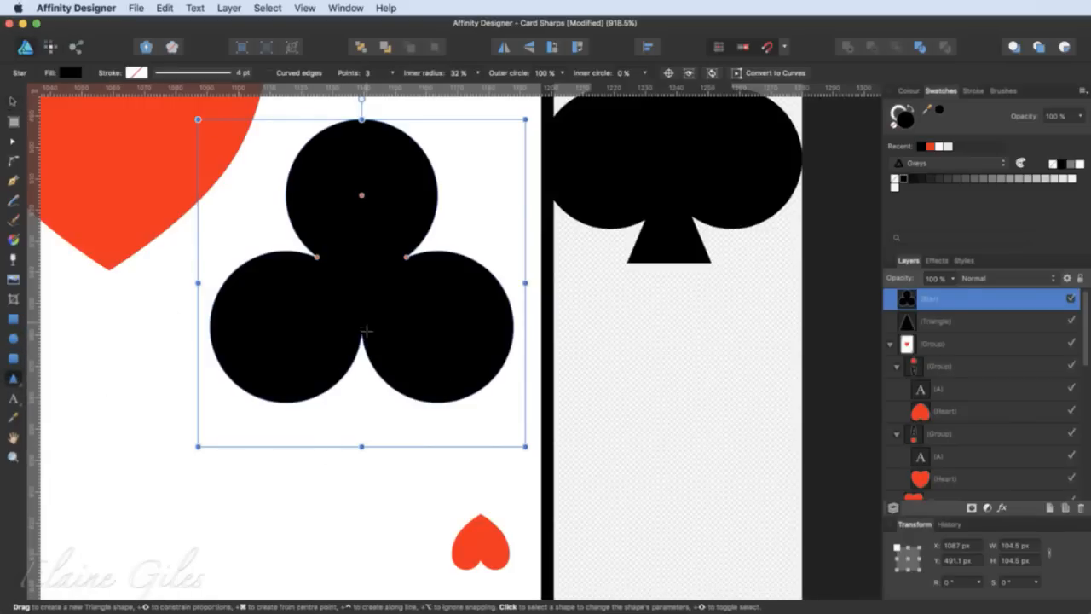
pyautogui.moveTo(363, 324)
pyautogui.mouseDown()
pyautogui.moveTo(382, 389)
pyautogui.moveTo(489, 453)
pyautogui.mouseUp()
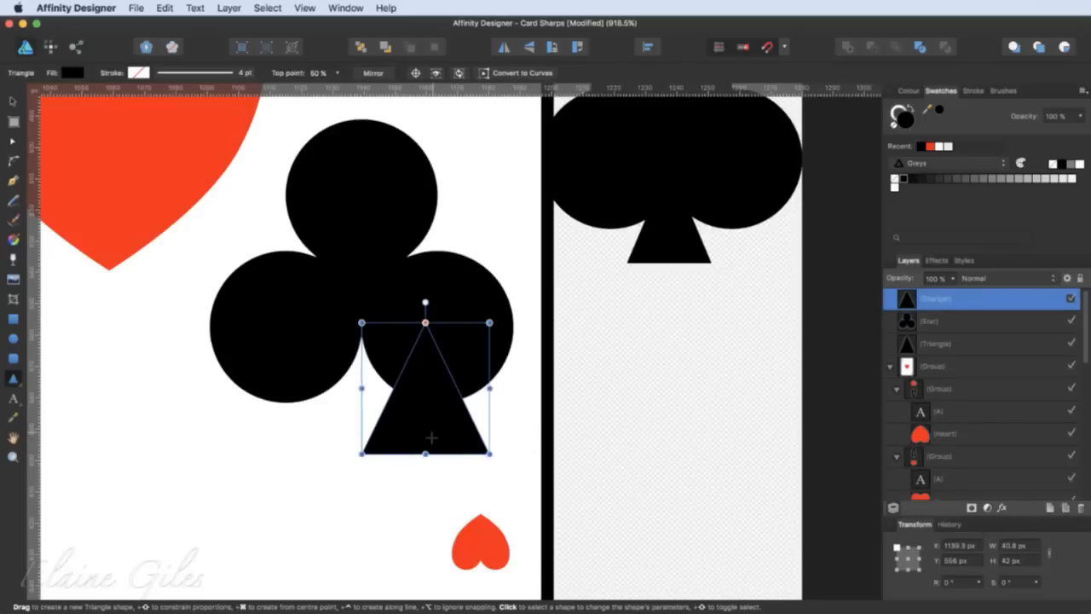
pyautogui.moveTo(430, 436); pyautogui.dragTo(380, 428)
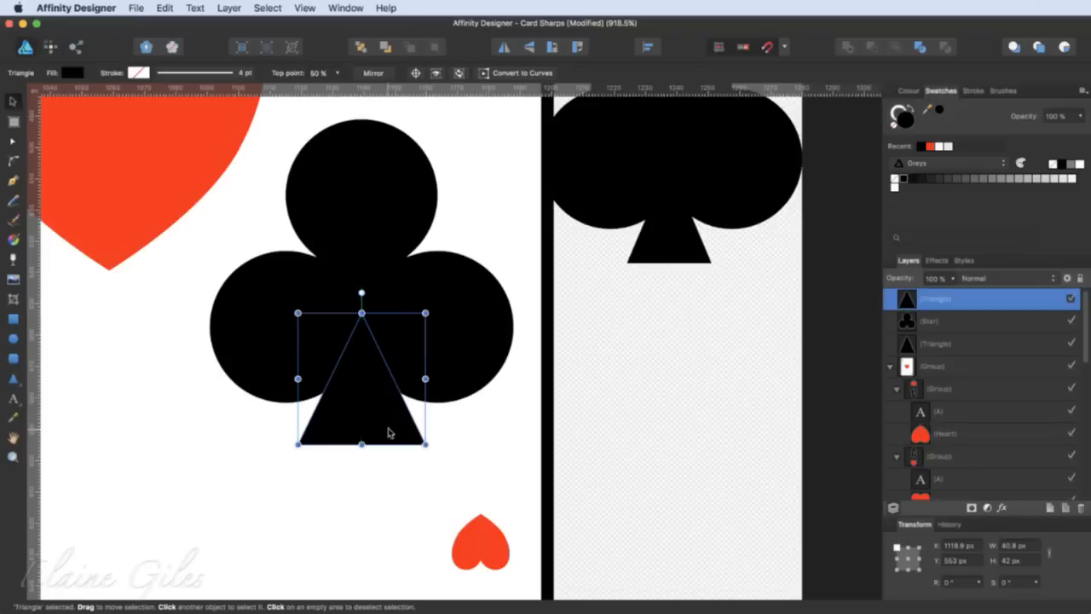
pyautogui.keyDown('shift'); pyautogui.click(268, 319); pyautogui.keyUp('shift')
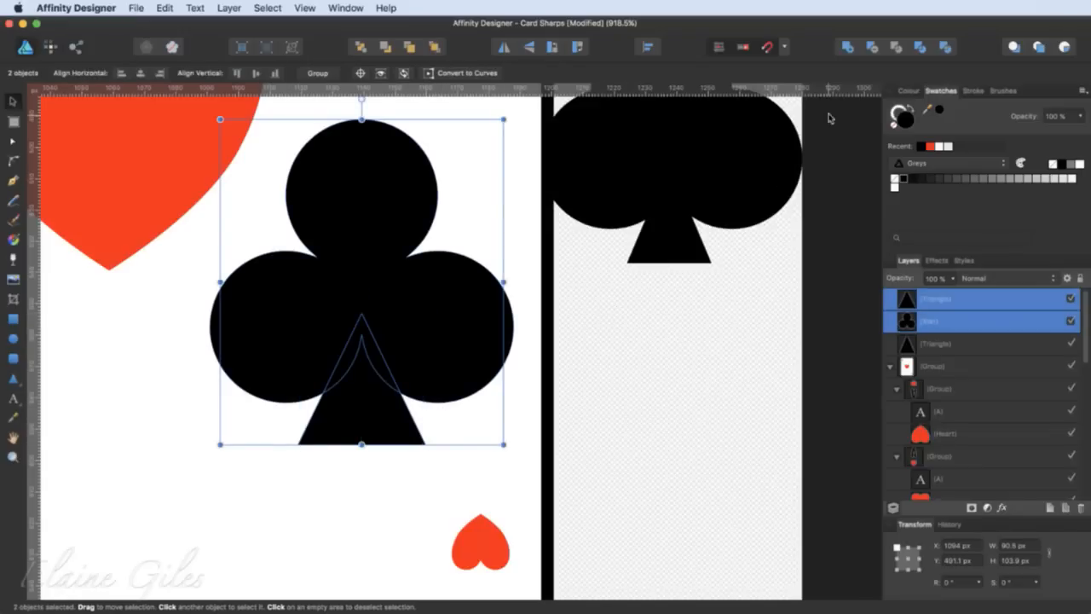
pyautogui.click(848, 48)
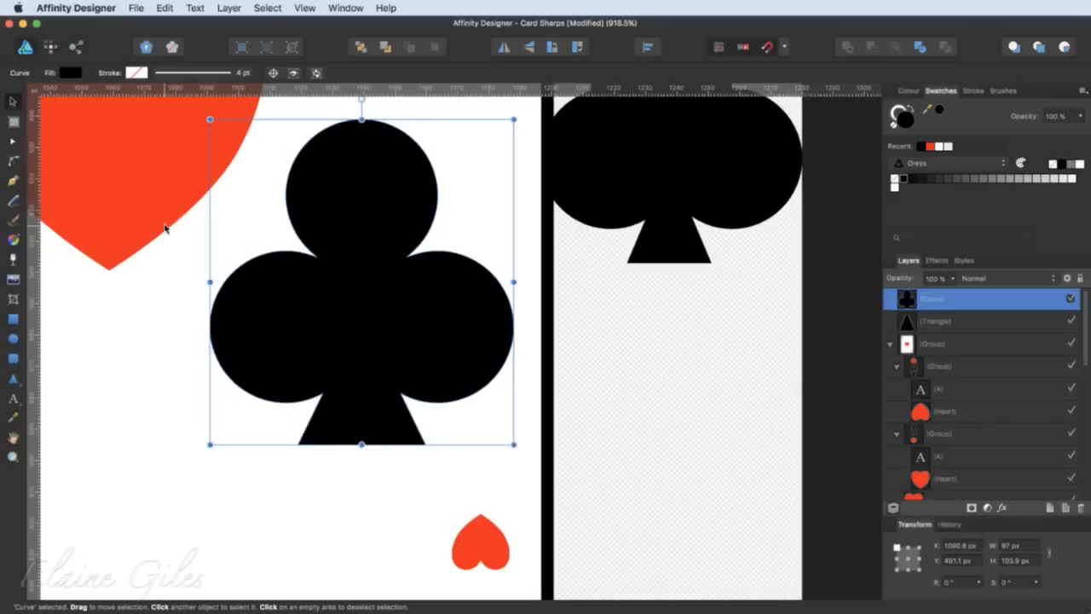
# - Delete the fourth card's central heart and put the merged club in its place at the card's centre
pyautogui.press('super+0')
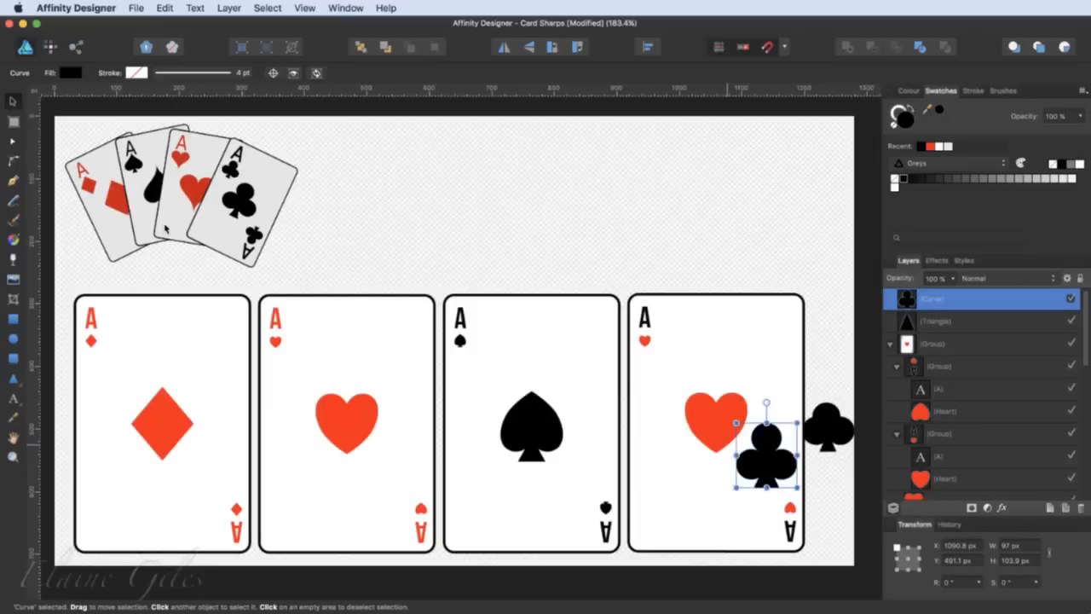
pyautogui.click(715, 421)
pyautogui.click(714, 420)
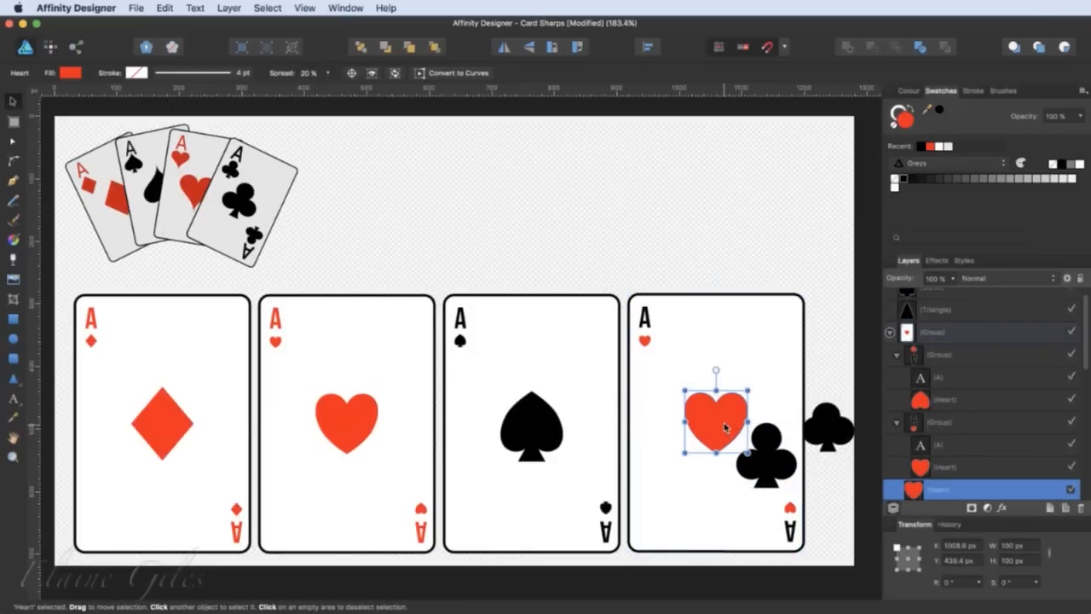
pyautogui.press('Delete')
pyautogui.moveTo(757, 458); pyautogui.dragTo(710, 431)
pyautogui.click(827, 431)
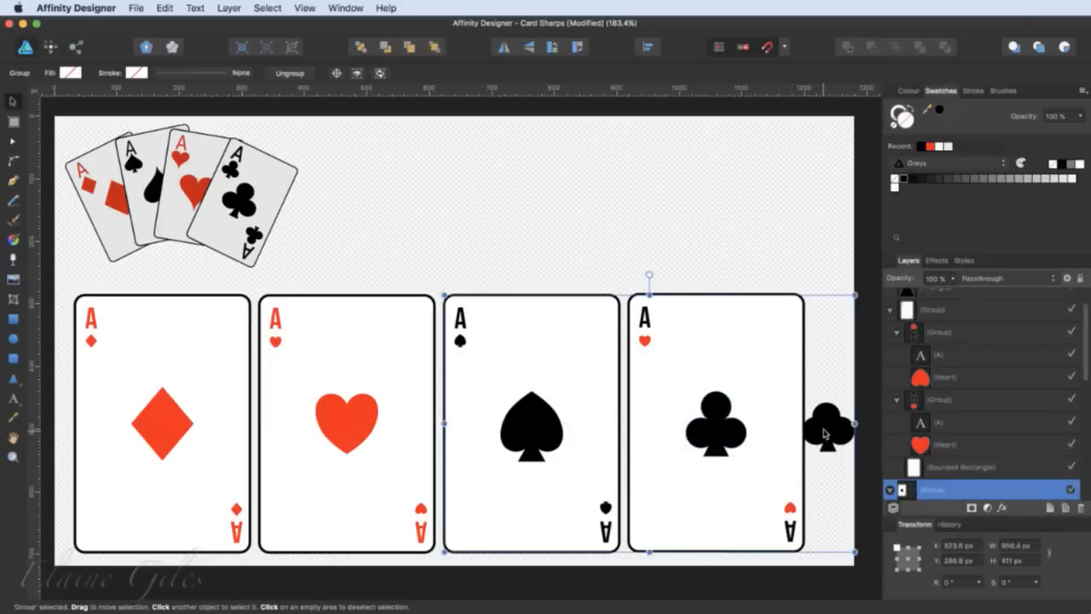
pyautogui.click(827, 441)
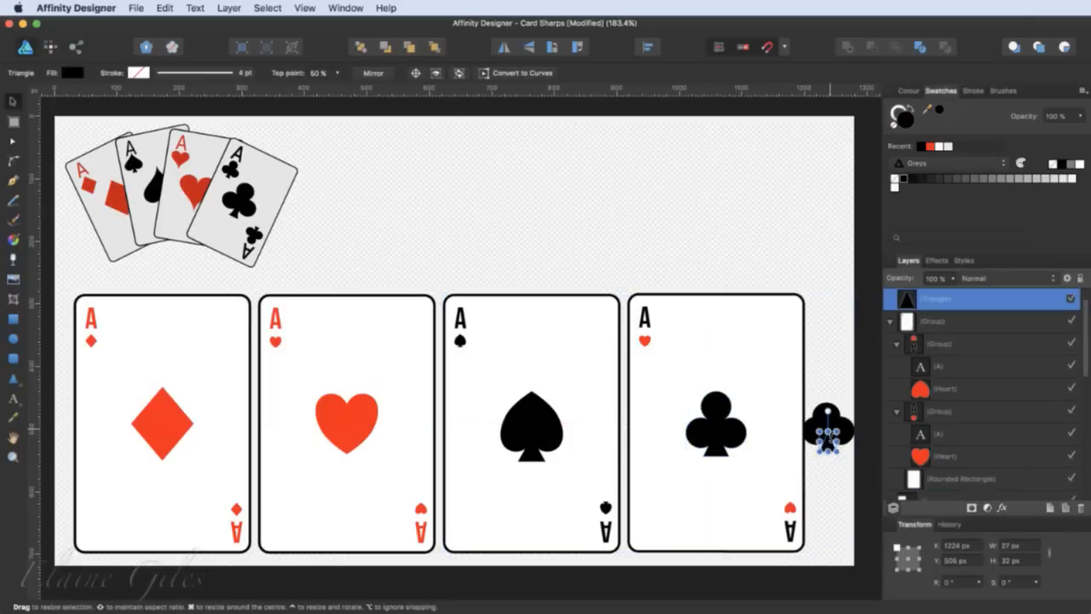
pyautogui.click(830, 411)
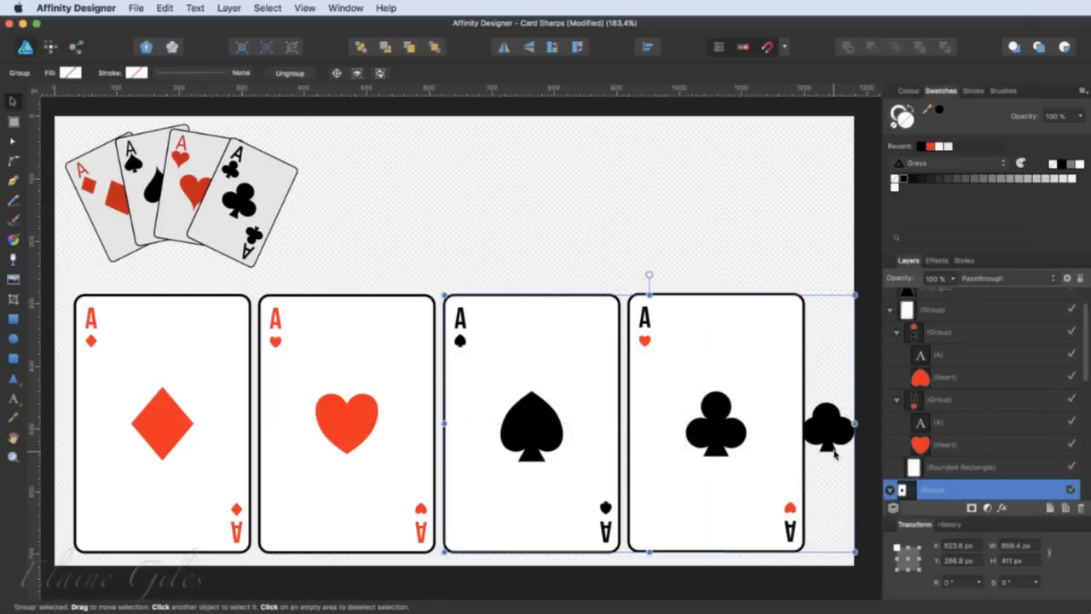
# - Duplicate the central club twice, rotate the lower copy 180°, and scale it down to about 27 by 29 px
pyautogui.click(713, 438)
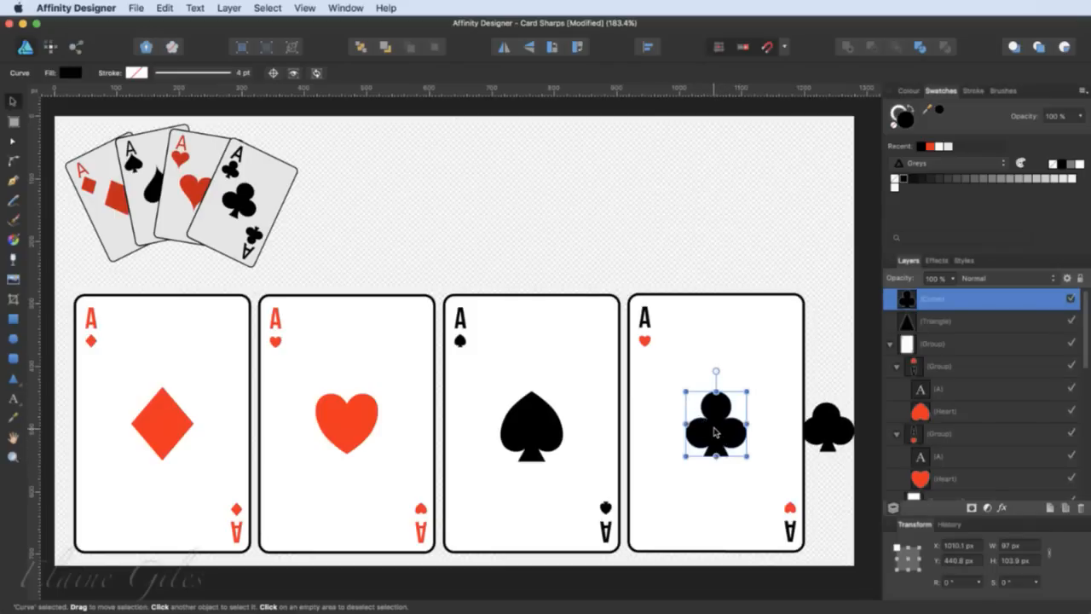
pyautogui.moveTo(714, 432); pyautogui.dragTo(772, 493)
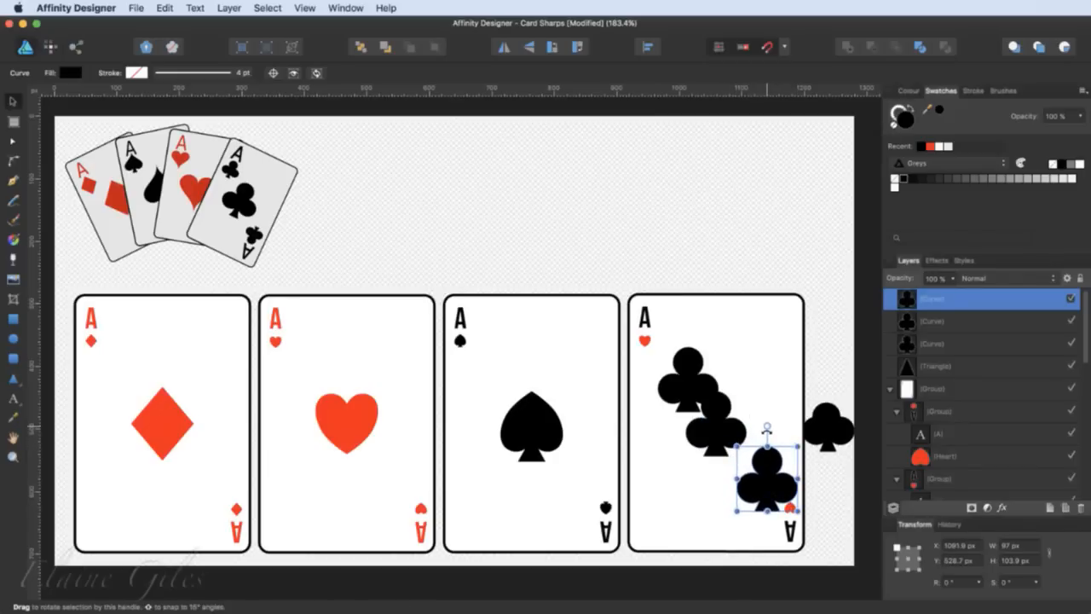
pyautogui.moveTo(766, 427); pyautogui.dragTo(767, 518)
pyautogui.moveTo(798, 447); pyautogui.dragTo(745, 498)
pyautogui.press('super+z')
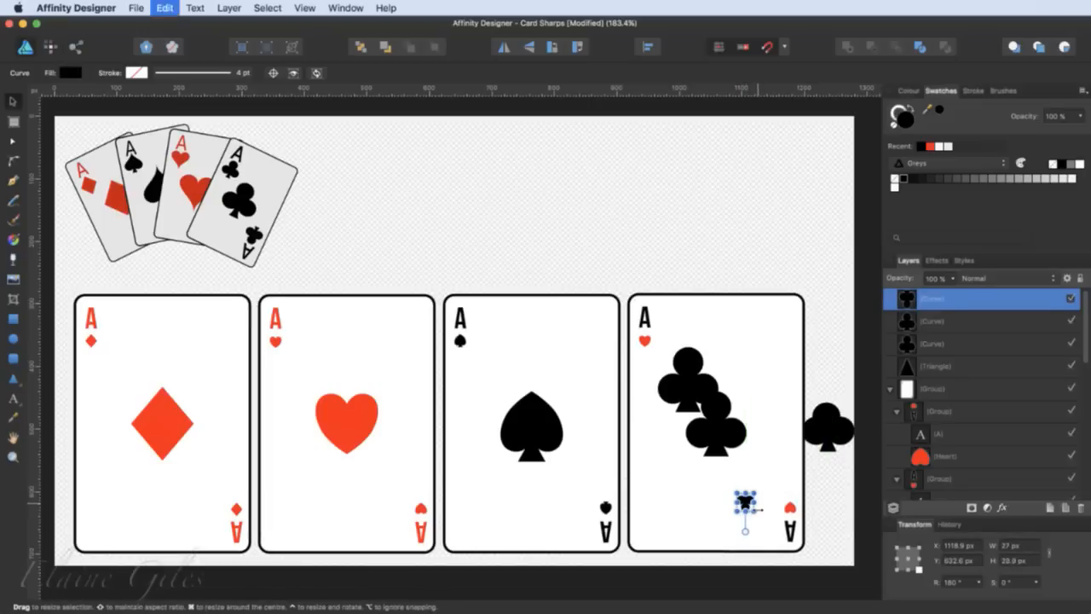
# - Place the small inverted club over the fourth card's lower corner heart and shrink it to about 21.4 by 22.9 px
pyautogui.scroll(3, 814, 529)
pyautogui.scroll(5, 815, 529)
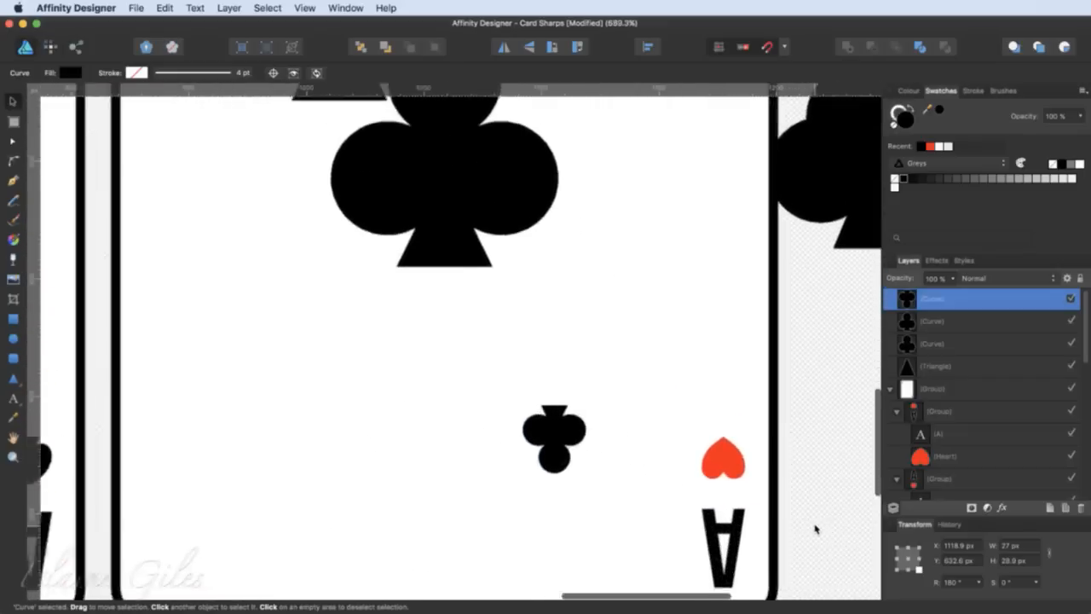
pyautogui.moveTo(520, 423); pyautogui.dragTo(705, 442)
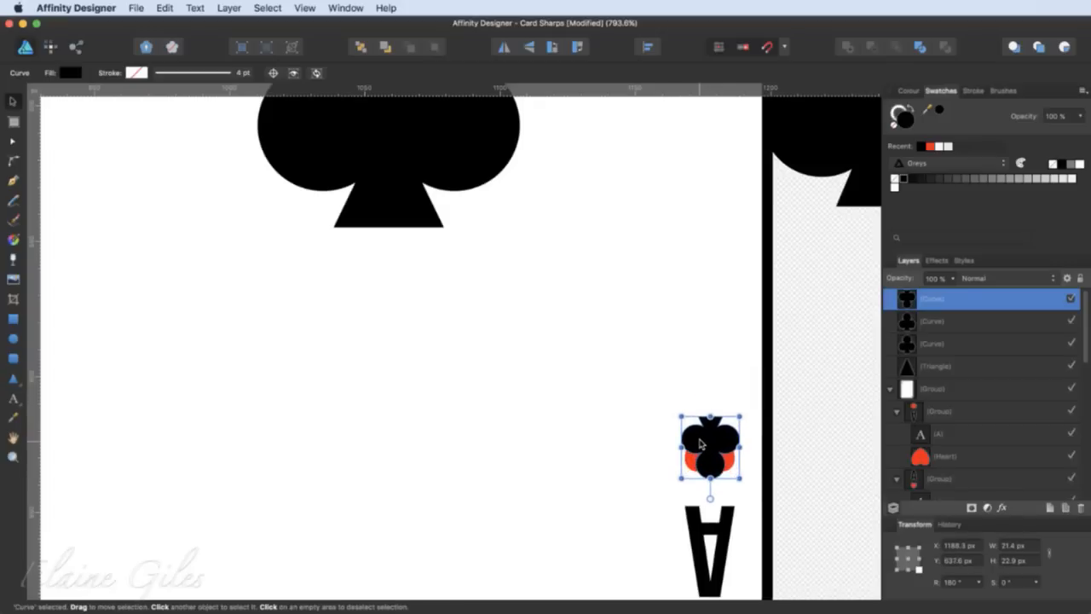
# - Delete the inverted heart hidden behind the small club in the fourth card's lower corner
pyautogui.scroll(1, 936, 378)
pyautogui.scroll(-2, 936, 378)
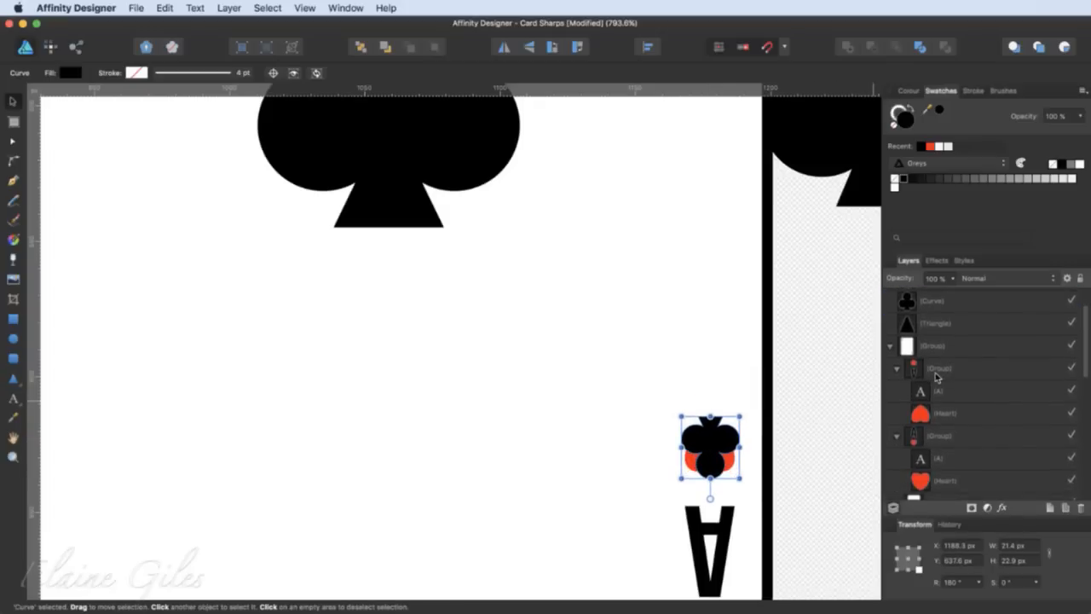
pyautogui.scroll(1, 946, 426)
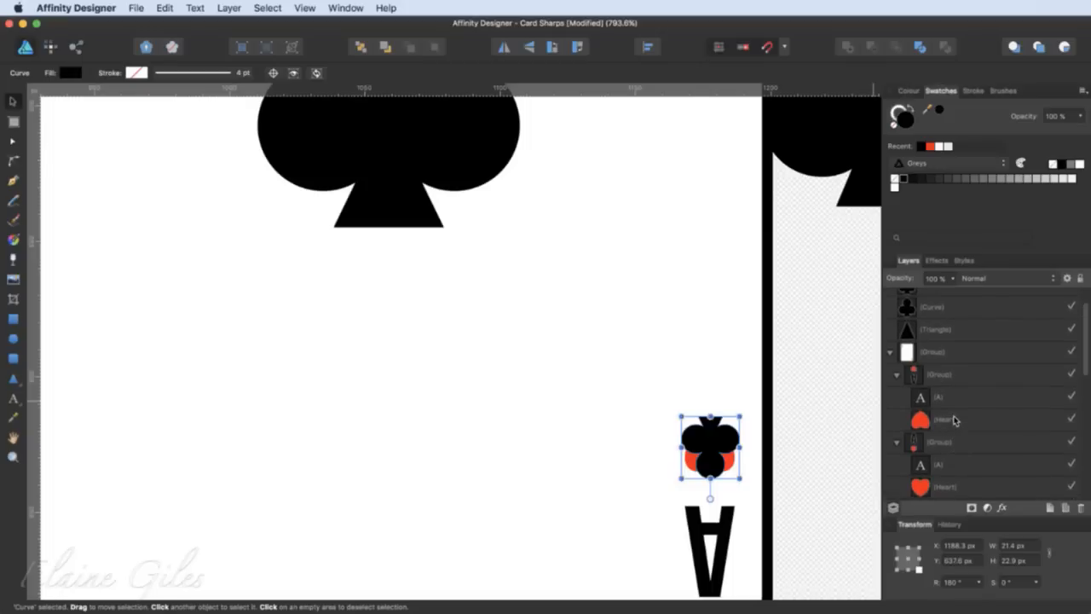
pyautogui.click(954, 420)
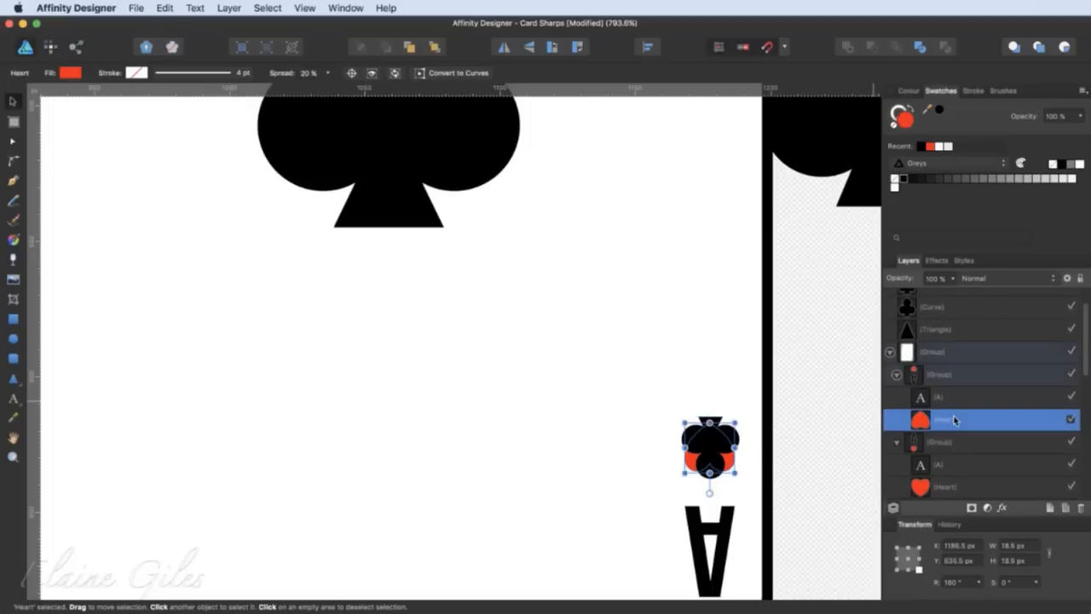
pyautogui.press('Delete')
# - Move the small inverted club's layer into the fourth card's lower corner group, above the letter A
pyautogui.click(934, 309)
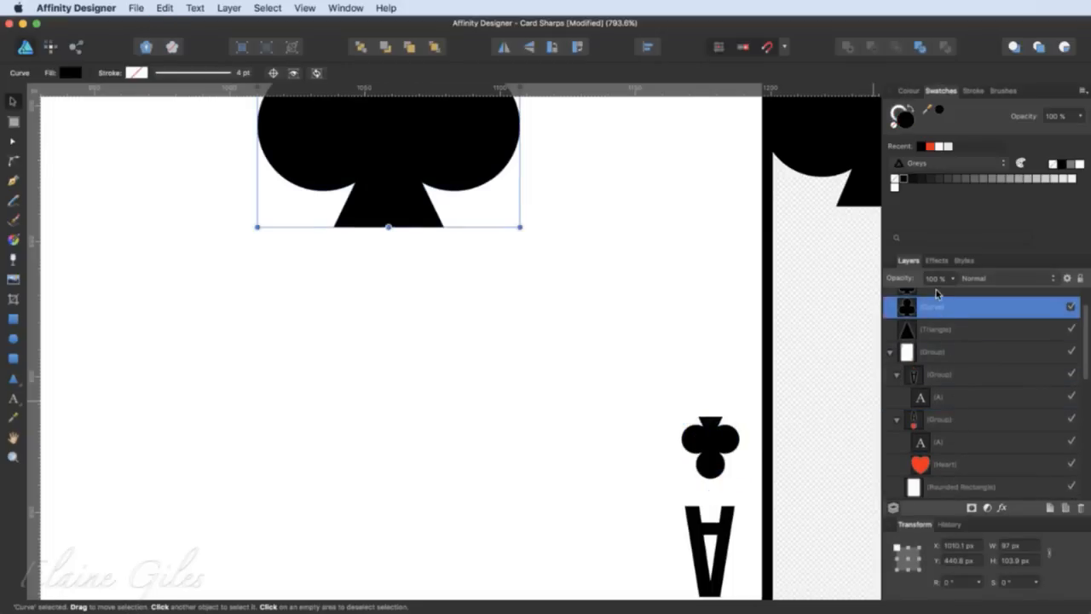
pyautogui.press('super+j')
pyautogui.scroll(1, 936, 325)
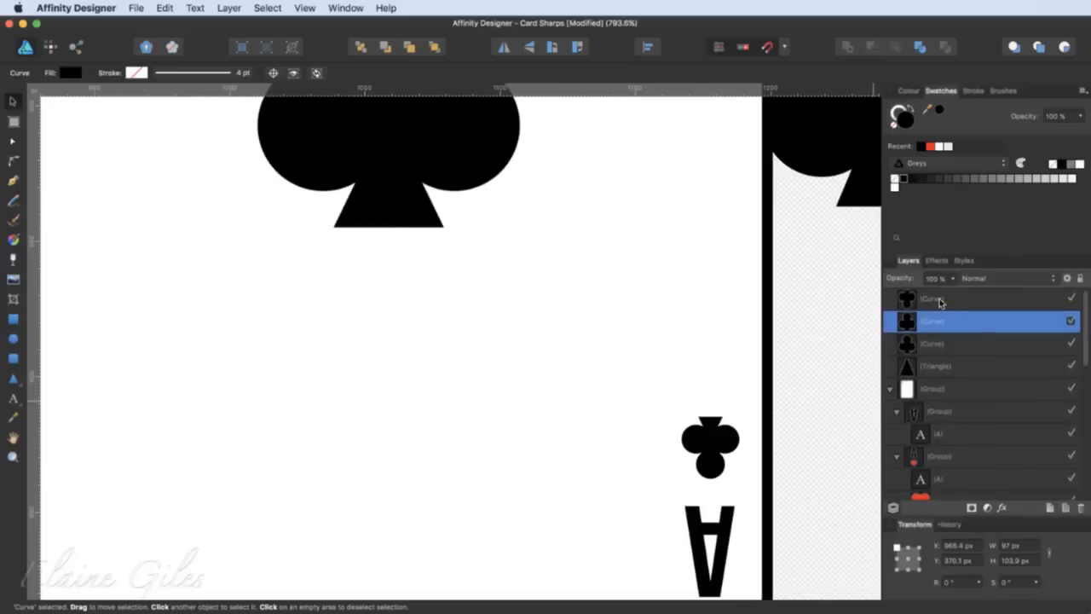
pyautogui.click(939, 301)
pyautogui.moveTo(933, 299); pyautogui.dragTo(942, 426)
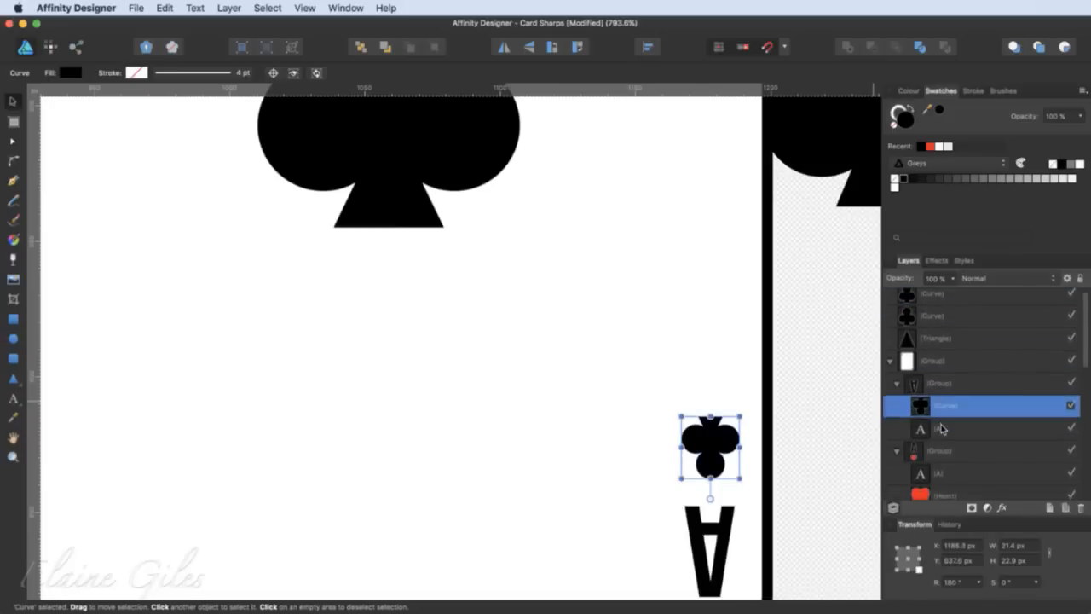
# - Shrink the spare upright club to about 18.6 by 19.9 px and place it over the fourth card's upper corner heart
pyautogui.press('super+0')
pyautogui.click(697, 374)
pyautogui.moveTo(716, 350); pyautogui.dragTo(642, 341)
pyautogui.click(718, 393)
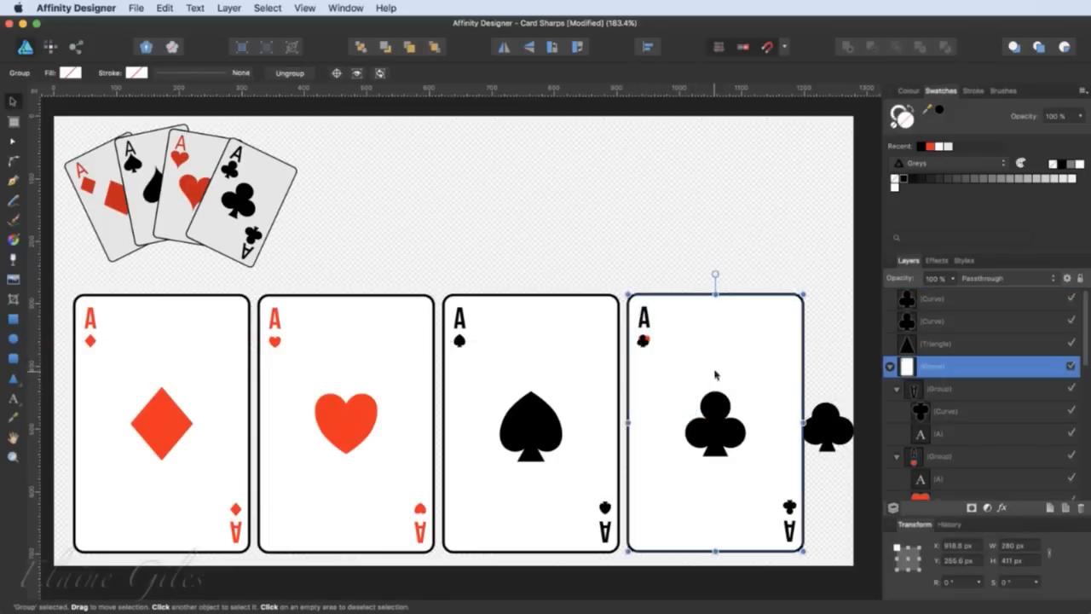
pyautogui.click(648, 341)
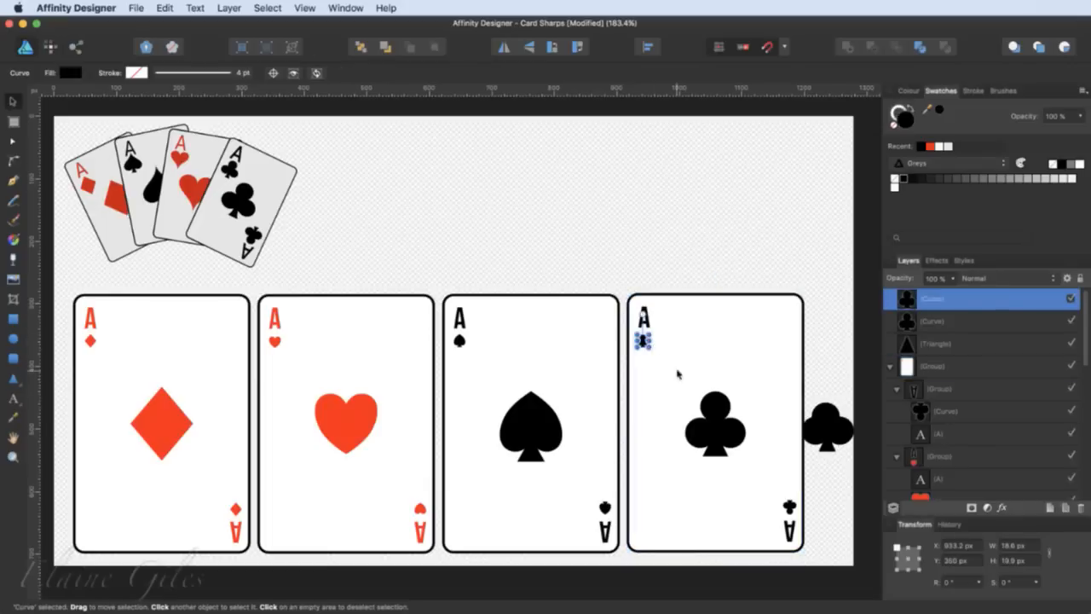
# - Delete the heart hidden behind the small club in the fourth card's upper corner
pyautogui.doubleClick(944, 460)
pyautogui.click(950, 499)
pyautogui.press('Delete')
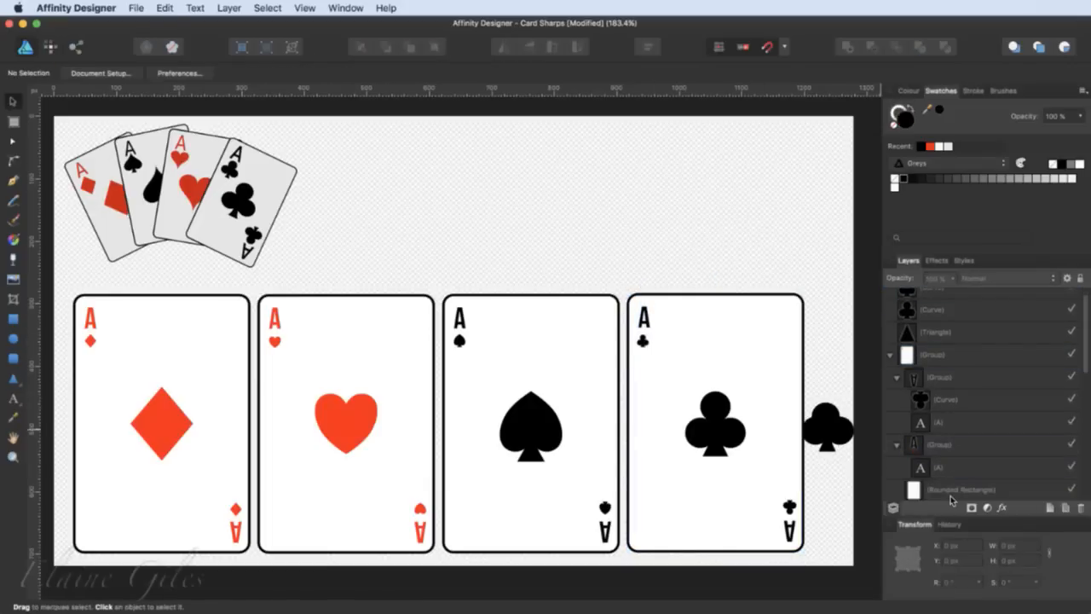
# - Move the small upright club's layer into the fourth card's upper corner group, below the letter A
pyautogui.click(933, 313)
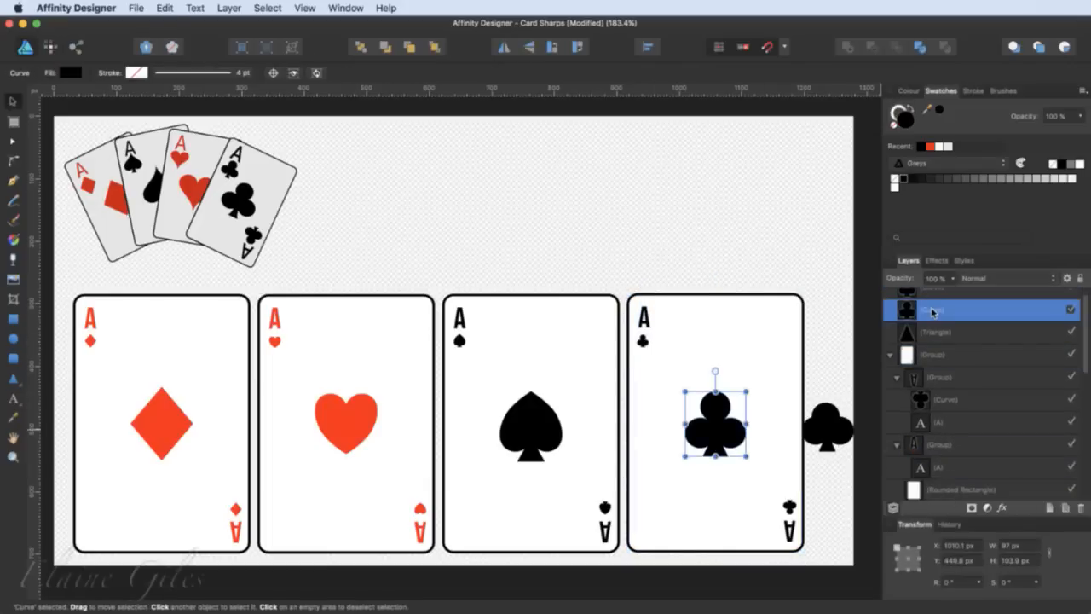
pyautogui.click(930, 294)
pyautogui.moveTo(908, 300); pyautogui.dragTo(926, 471)
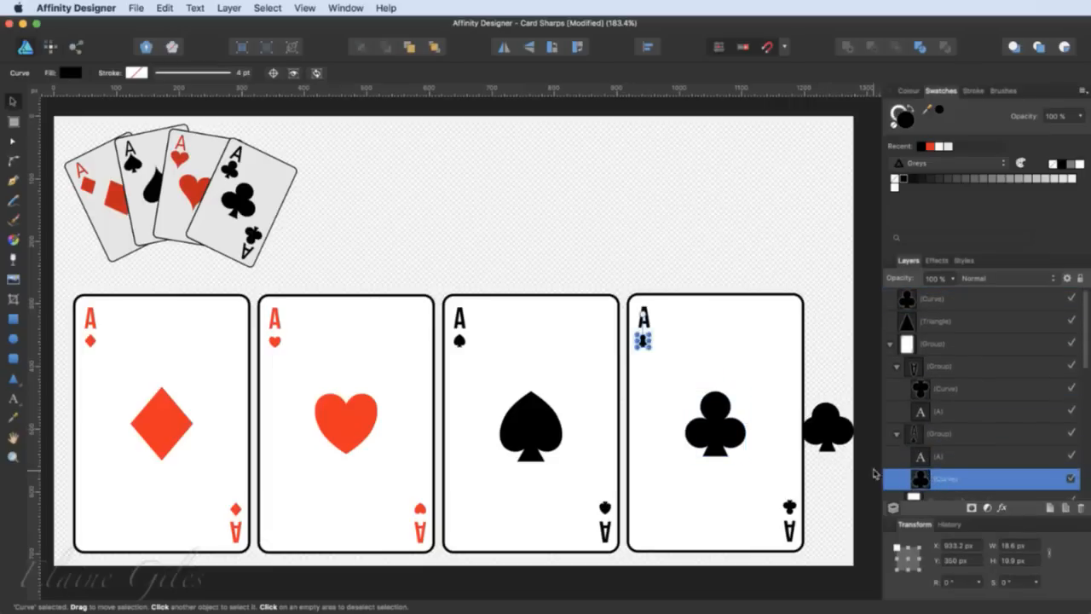
# - Delete the leftover large club and its remaining pieces beside the fourth card
pyautogui.click(836, 432)
pyautogui.press('Delete')
pyautogui.doubleClick(829, 414)
pyautogui.press('Delete')
pyautogui.click(821, 429)
pyautogui.press('Delete')
pyautogui.click(826, 445)
pyautogui.press('Delete')
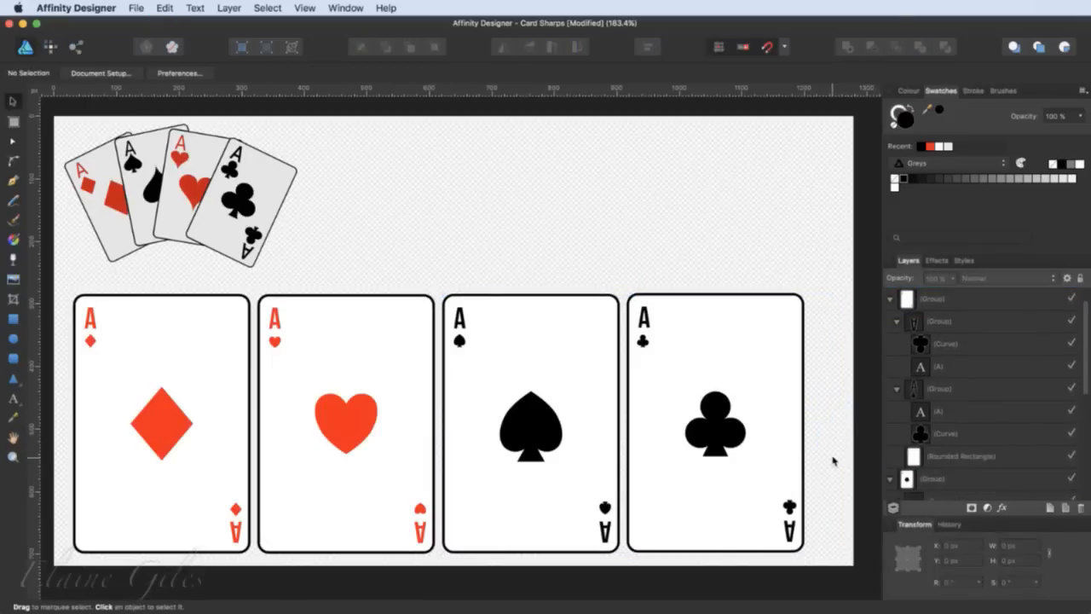
# - Collapse the card groups and move the large central club's layer into the fourth card's group
pyautogui.click(890, 300)
pyautogui.click(889, 322)
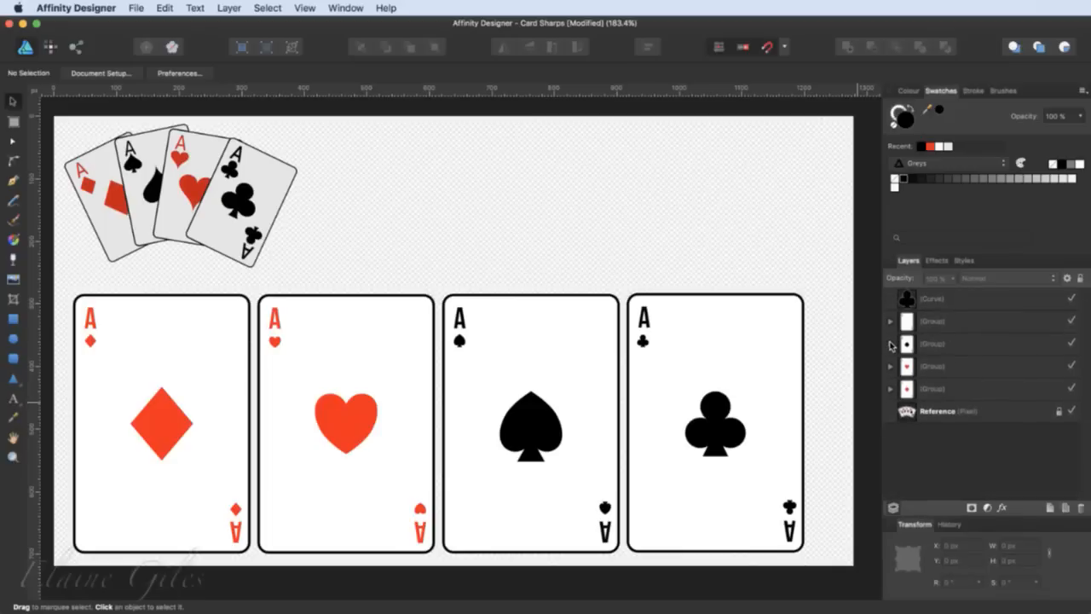
pyautogui.moveTo(910, 298); pyautogui.dragTo(928, 329)
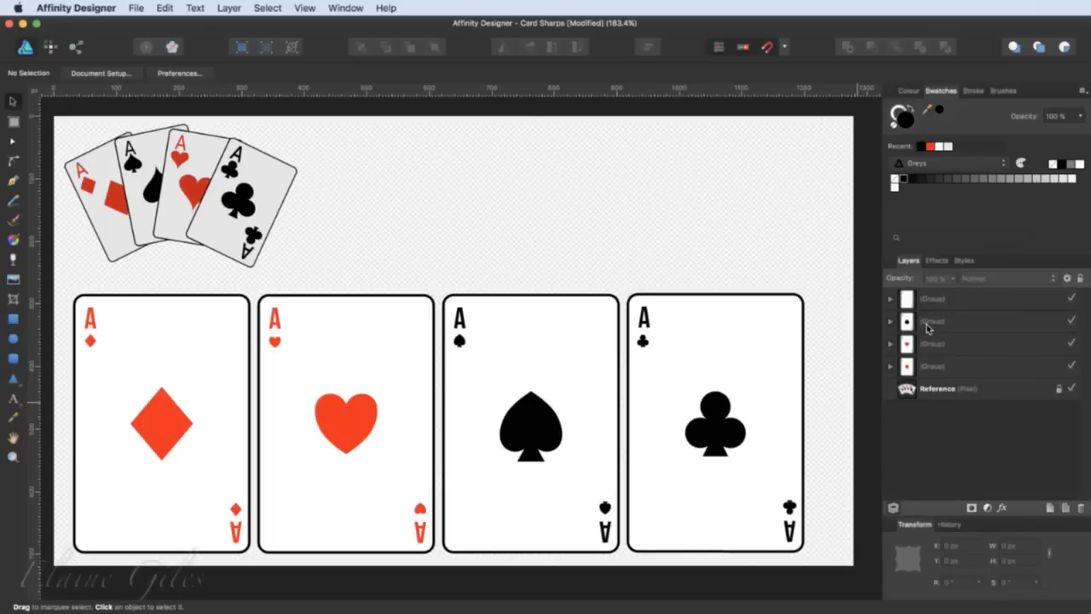
# - Check the fourth card's group for the central club layer, then select the whole card
pyautogui.click(887, 300)
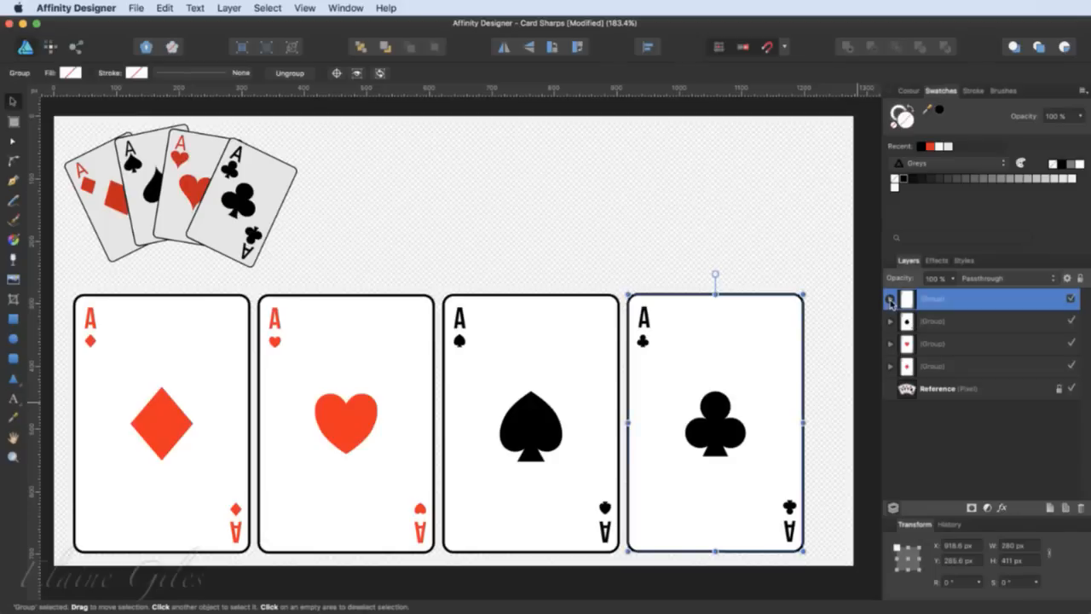
pyautogui.click(889, 300)
pyautogui.click(938, 324)
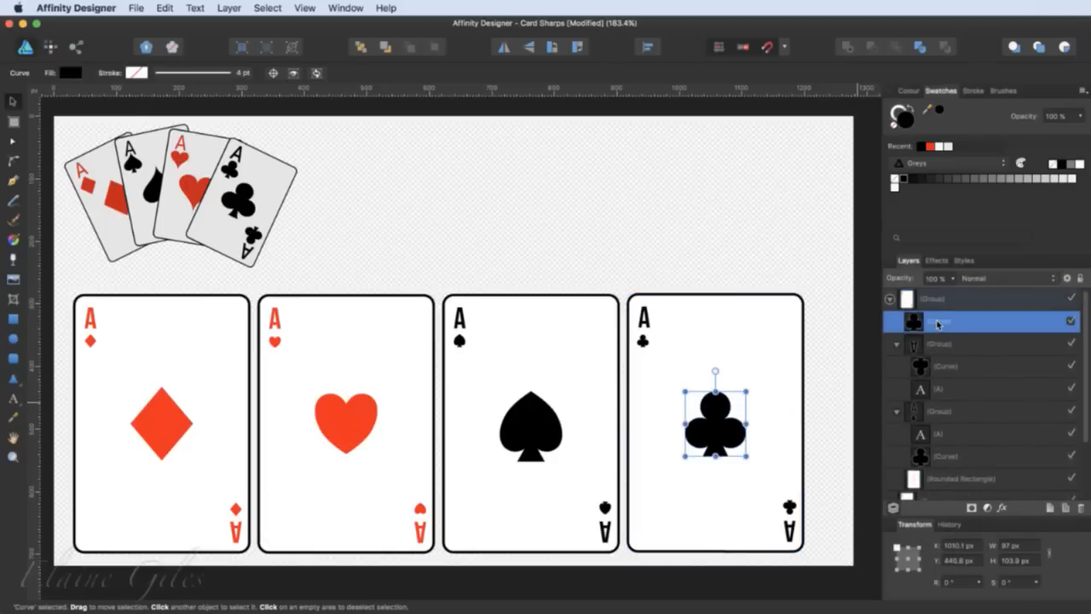
pyautogui.click(890, 303)
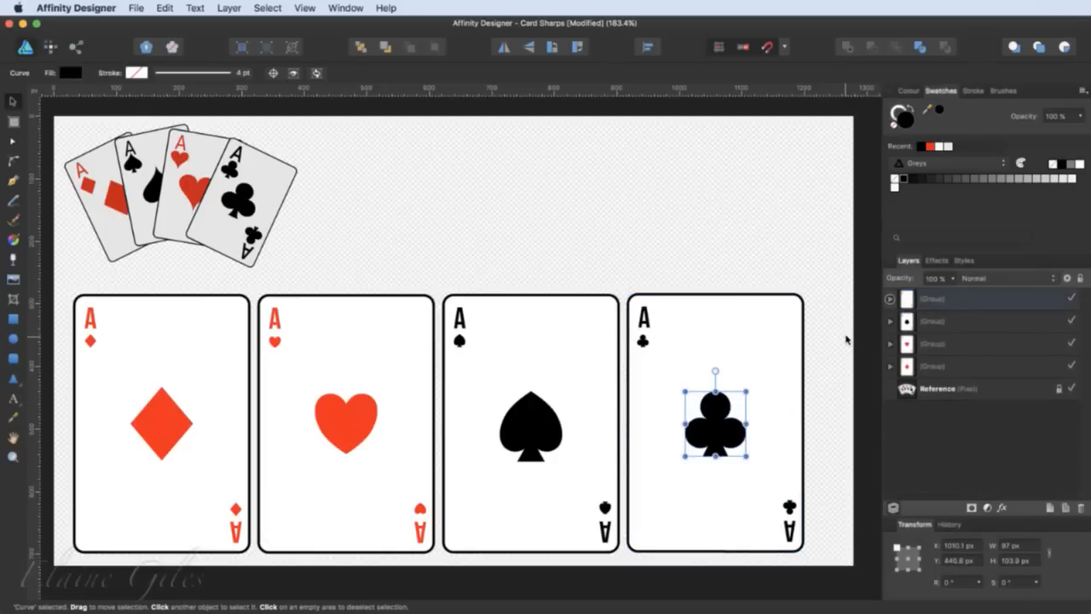
pyautogui.click(814, 380)
pyautogui.click(764, 368)
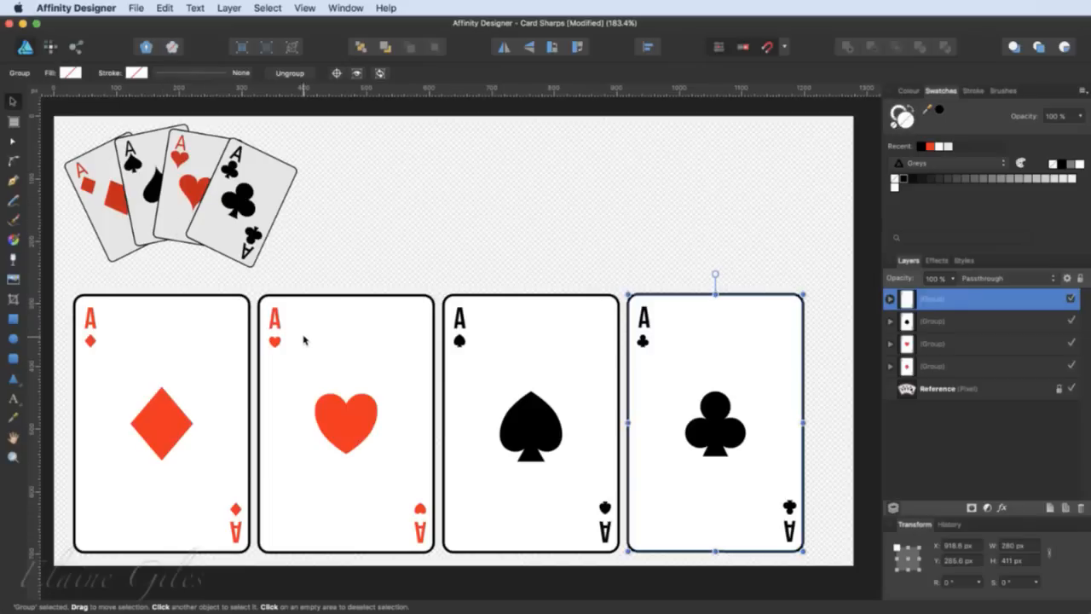
# - Rotate the ace of diamonds about 17° counter-clockwise and move the ace of spades to overlap it
pyautogui.click(219, 316)
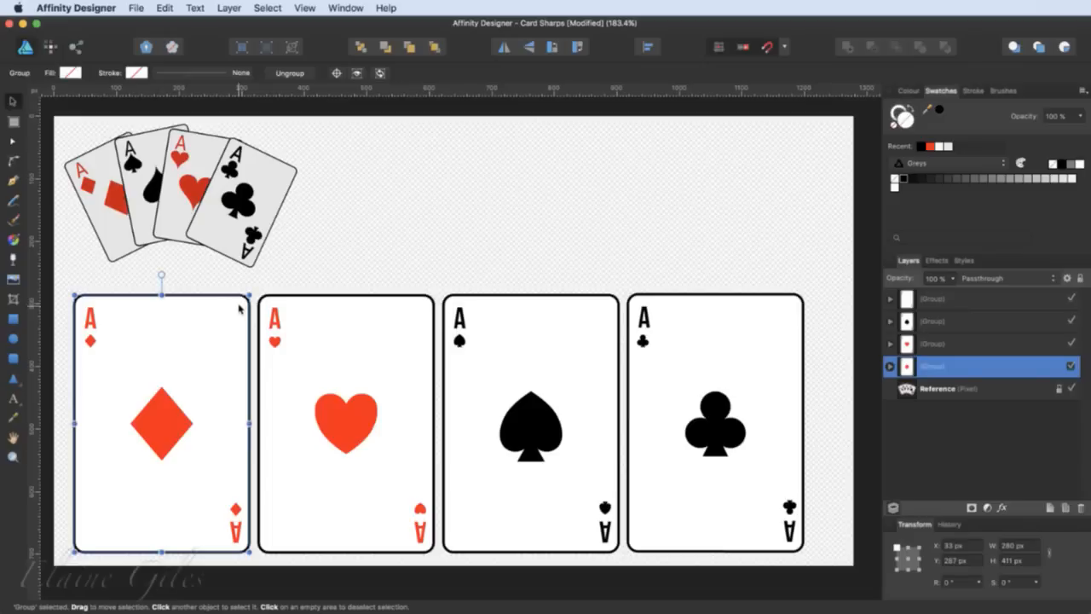
pyautogui.moveTo(161, 276); pyautogui.dragTo(170, 313)
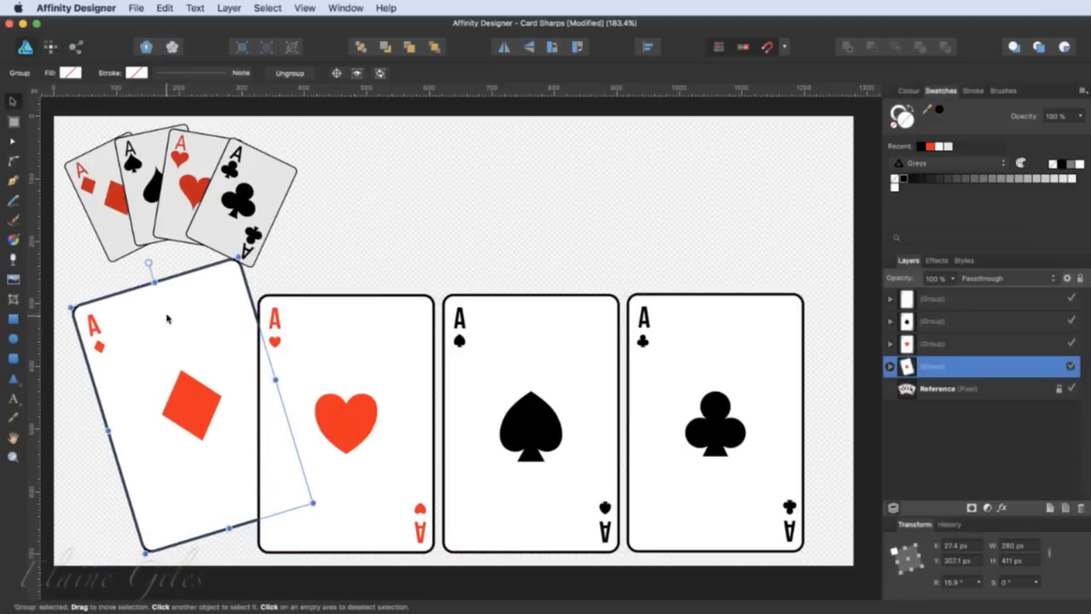
pyautogui.click(365, 319)
pyautogui.click(467, 329)
pyautogui.moveTo(482, 318); pyautogui.dragTo(253, 301)
# - Overlap the ace of hearts on the ace of spades, bring it forward one layer and rotate it about 13.7° clockwise
pyautogui.moveTo(366, 317); pyautogui.dragTo(402, 299)
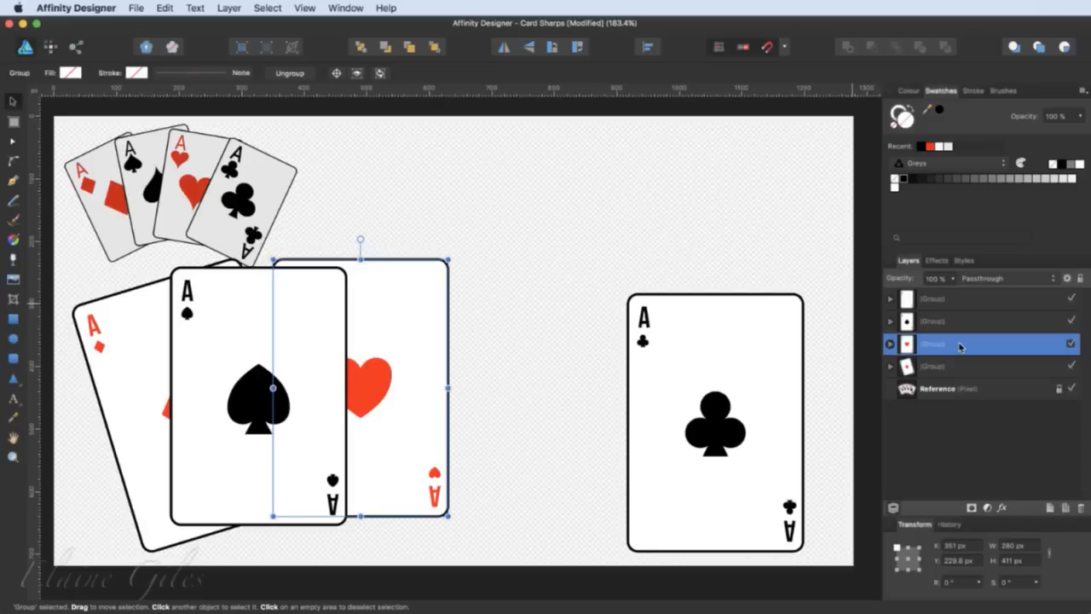
pyautogui.press('super+bracketright')
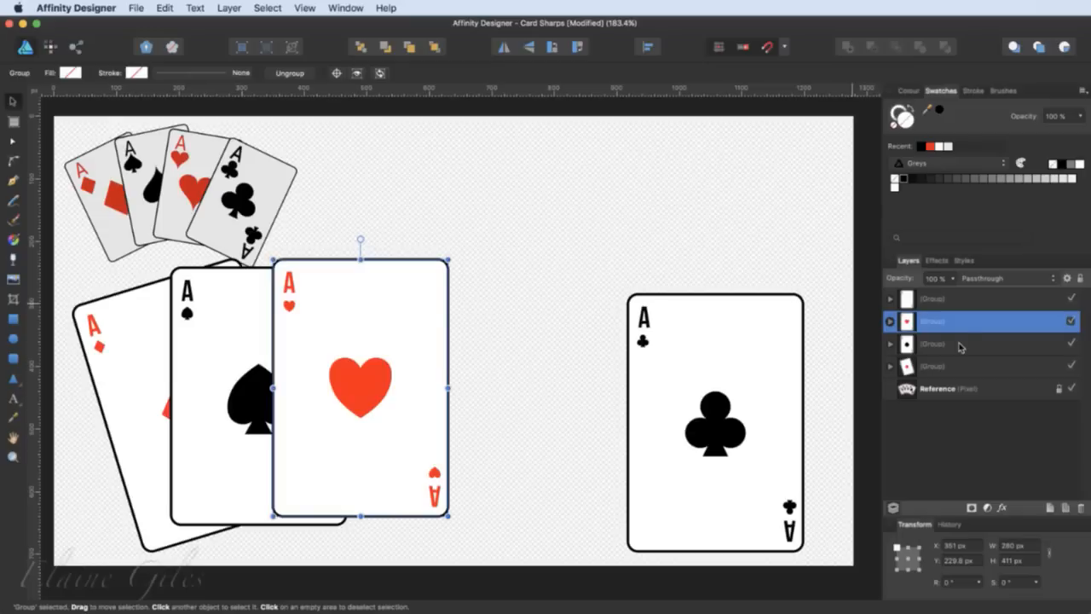
pyautogui.moveTo(359, 241); pyautogui.dragTo(395, 248)
pyautogui.moveTo(385, 340); pyautogui.dragTo(366, 358)
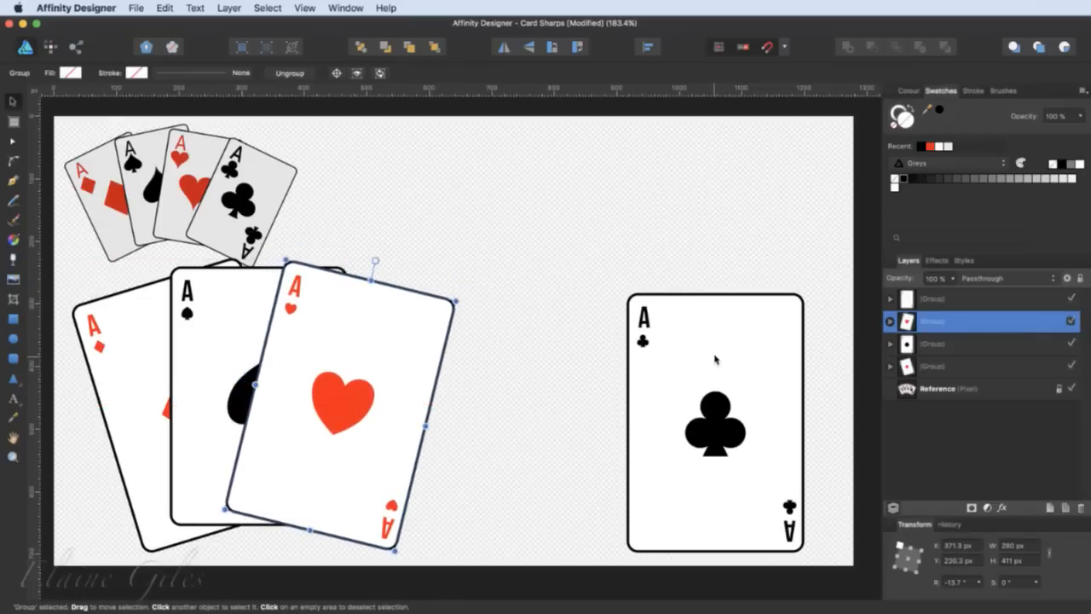
# - Move the ace of clubs over the ace of hearts and rotate it about 24.3° clockwise to complete the fan
pyautogui.click(715, 360)
pyautogui.moveTo(703, 358); pyautogui.dragTo(433, 358)
pyautogui.moveTo(433, 275); pyautogui.dragTo(494, 289)
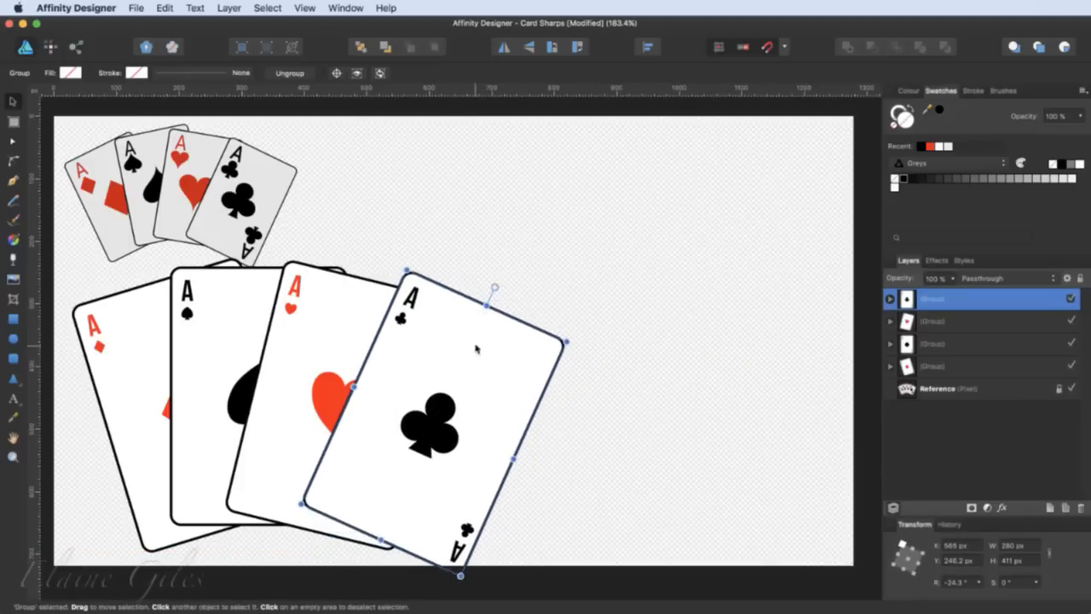
pyautogui.moveTo(469, 389); pyautogui.dragTo(449, 400)
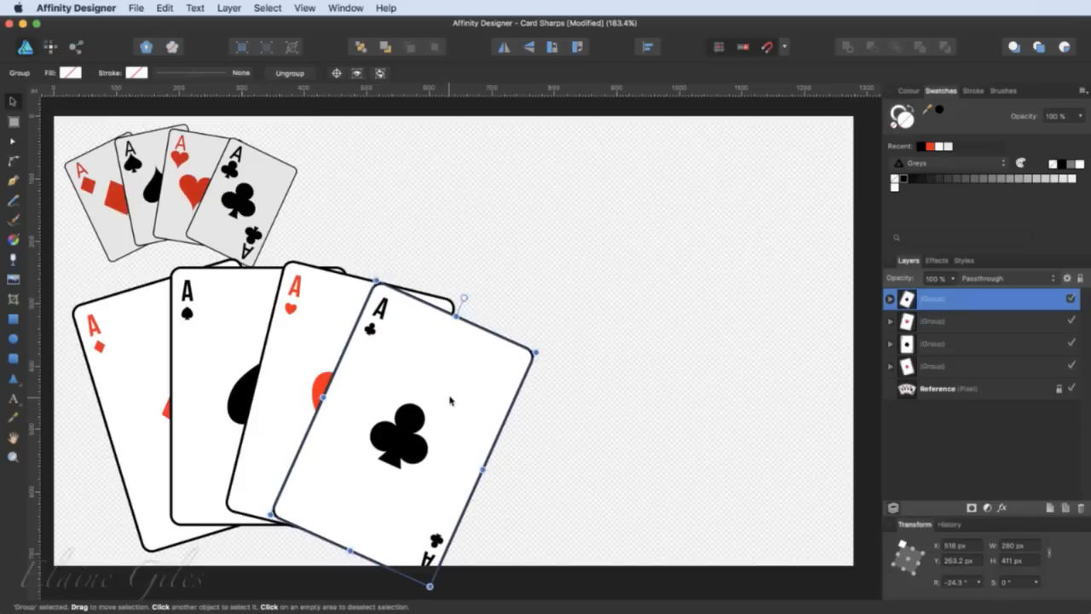
# - Group all four fanned cards and place them beside the reference image at about X 424.4 px, Y 124.1 px
pyautogui.doubleClick(294, 359)
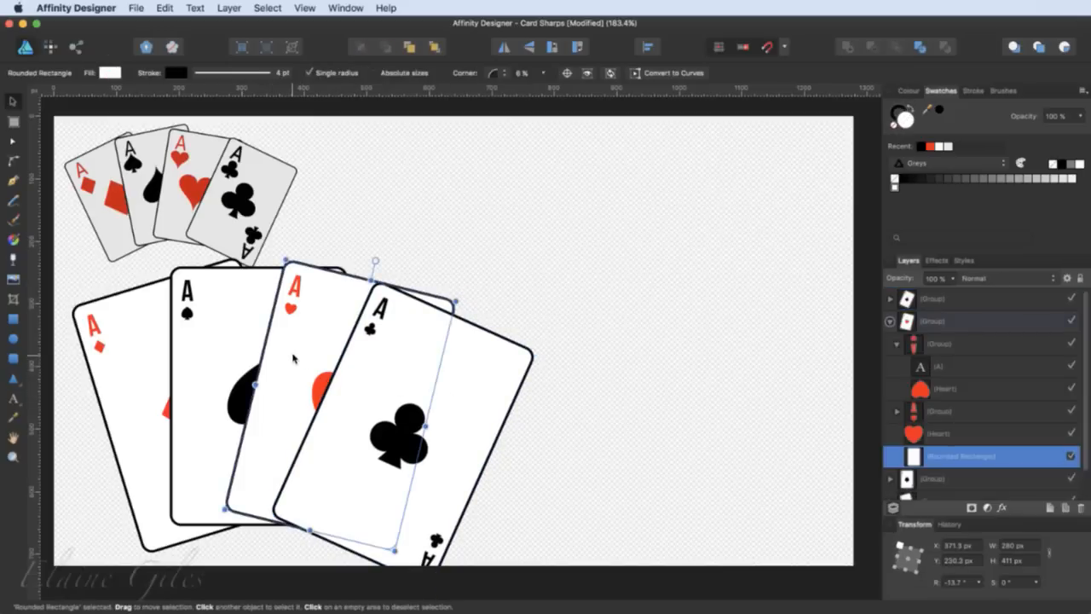
pyautogui.click(124, 381)
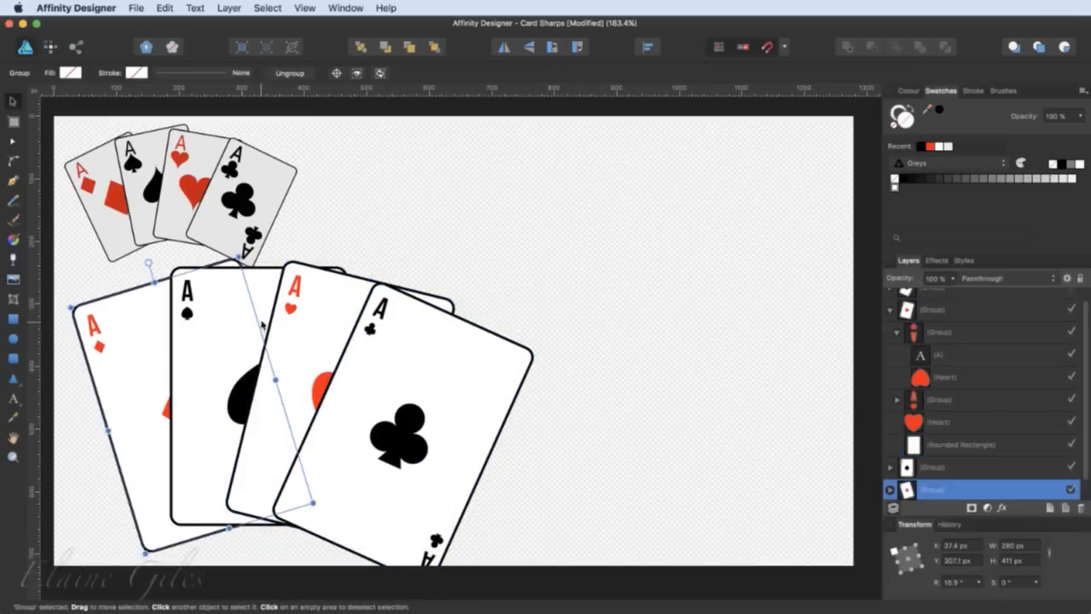
pyautogui.keyDown('shift'); pyautogui.click(268, 289); pyautogui.keyUp('shift')
pyautogui.keyDown('shift'); pyautogui.click(349, 291); pyautogui.keyUp('shift')
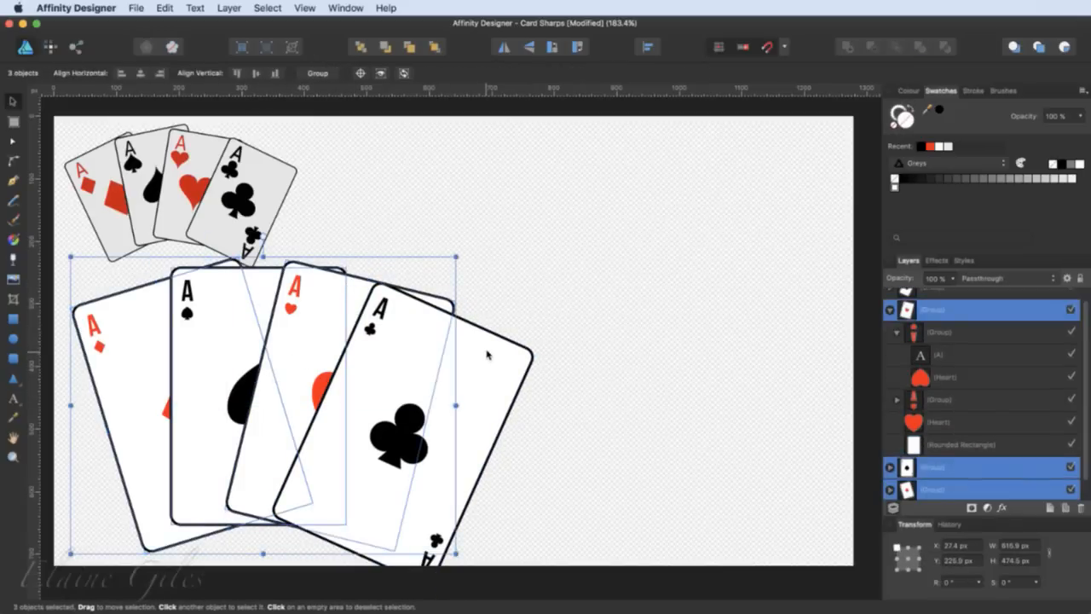
pyautogui.keyDown('shift'); pyautogui.click(485, 351); pyautogui.keyUp('shift')
pyautogui.moveTo(462, 375); pyautogui.dragTo(743, 305)
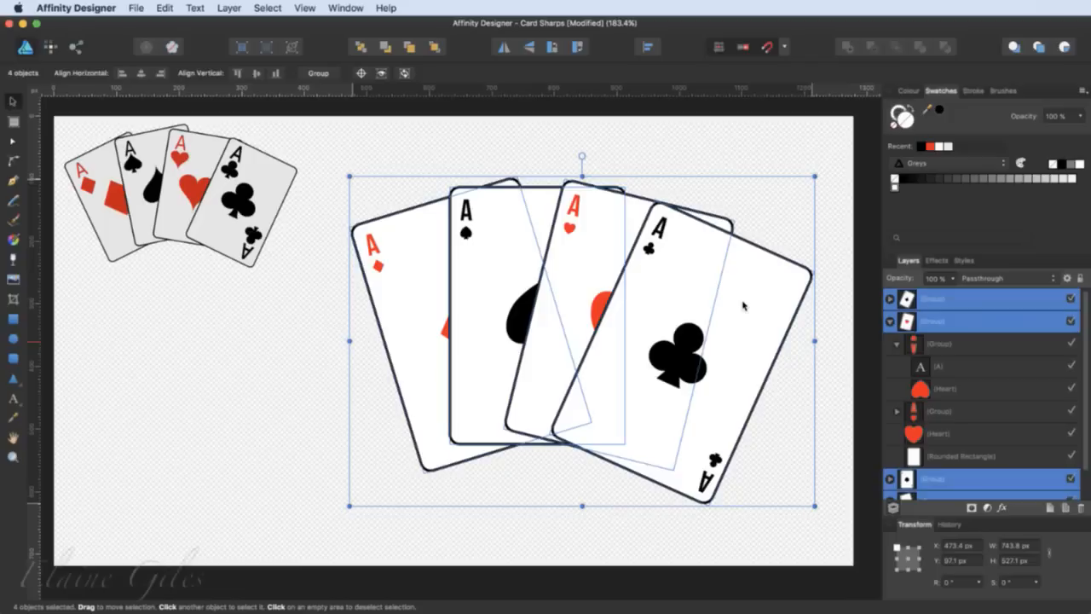
pyautogui.press('super+g')
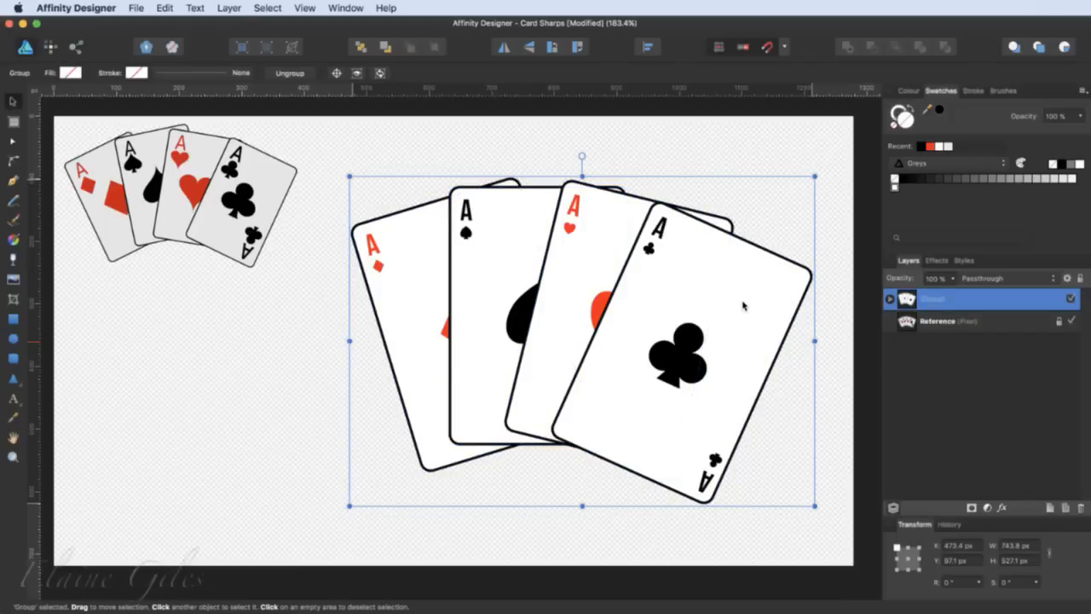
pyautogui.click(312, 354)
pyautogui.moveTo(490, 260); pyautogui.dragTo(482, 288)
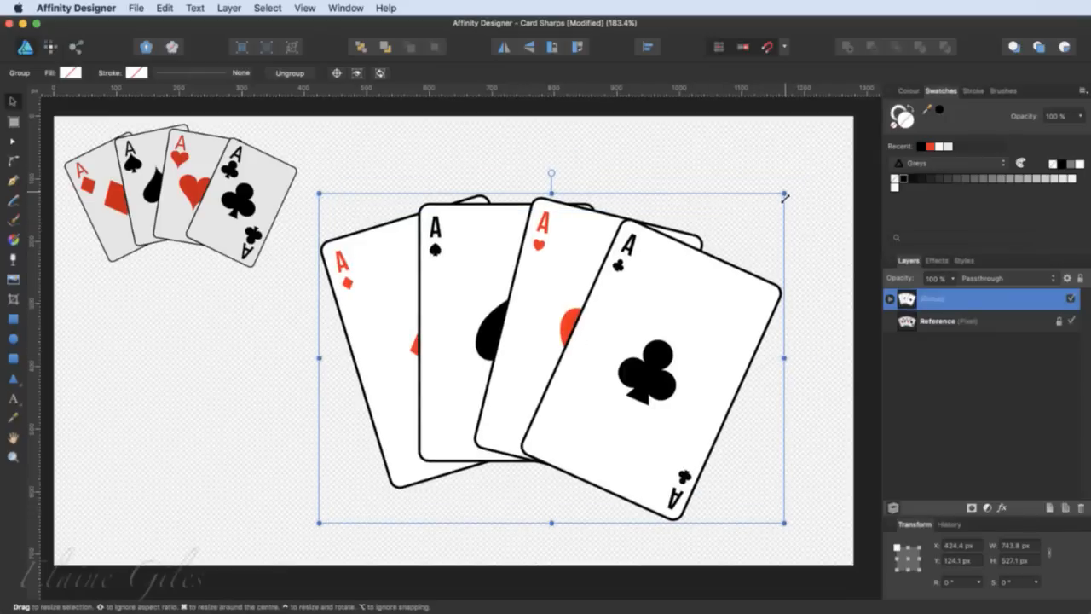
# - Try shrinking the grouped cards to about 100.8 by 71.4 px and inspect their outlines up close
pyautogui.moveTo(785, 196); pyautogui.dragTo(803, 516)
pyautogui.scroll(10, 803, 540)
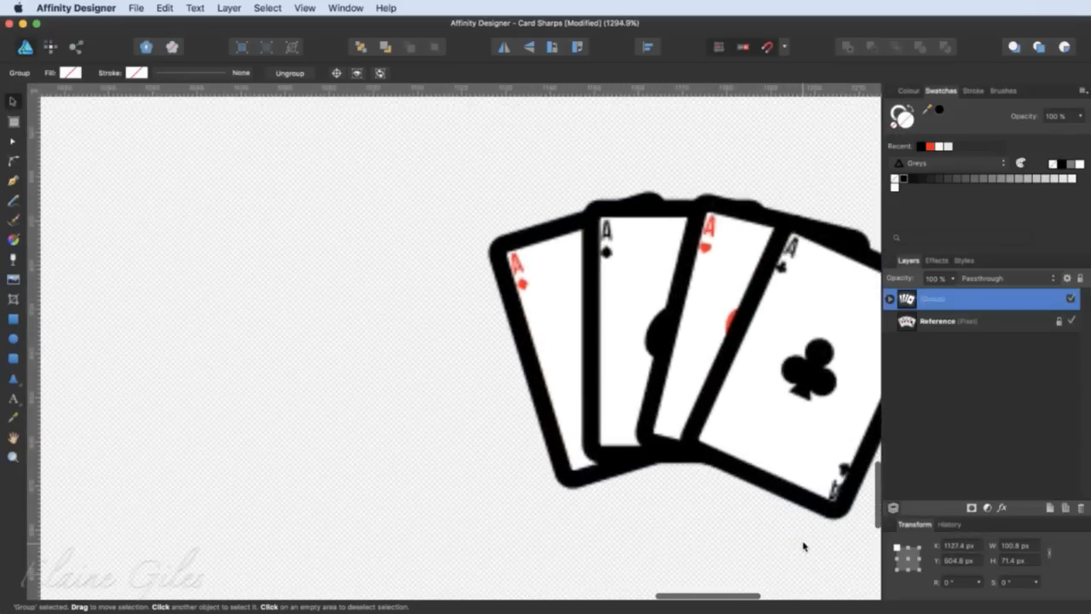
pyautogui.scroll(1, 803, 546)
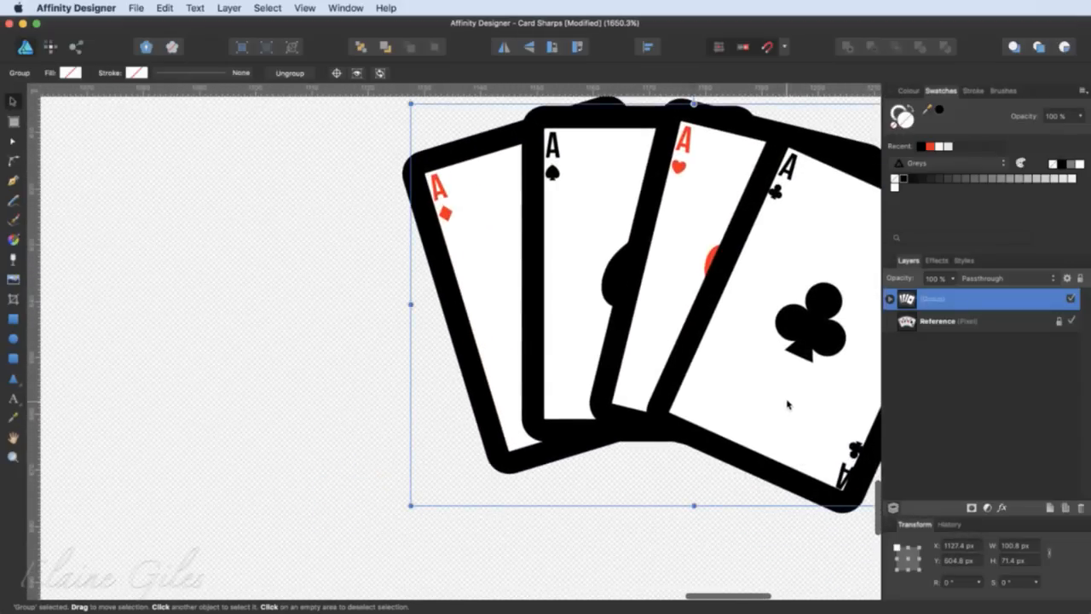
pyautogui.moveTo(772, 417); pyautogui.dragTo(721, 458)
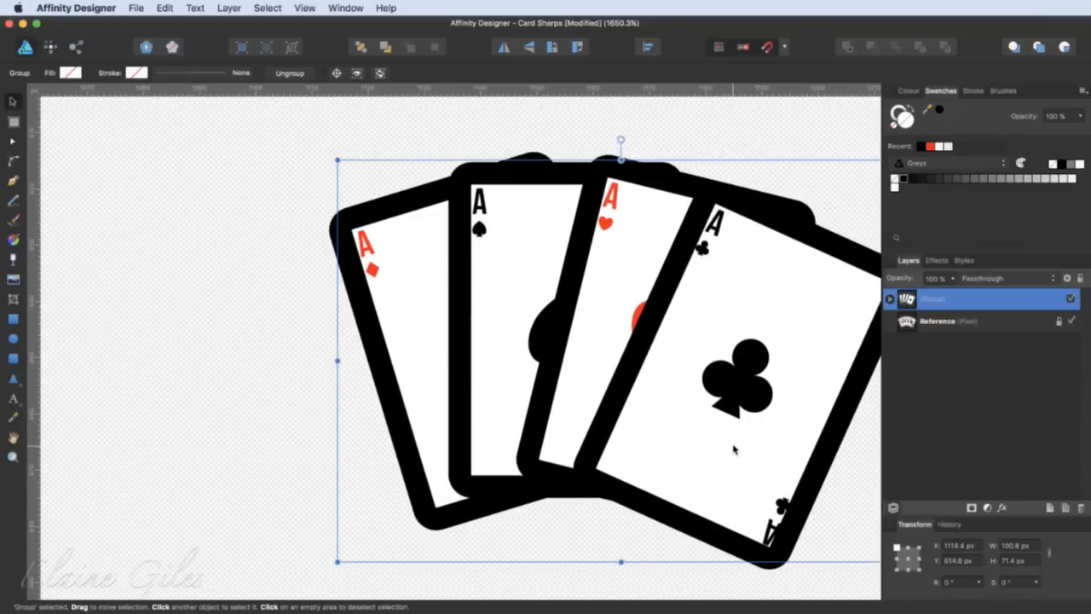
# - Undo the moving and shrinking of the grouped cards and fit the whole page in view
pyautogui.press('super+z')
pyautogui.press('super+z')
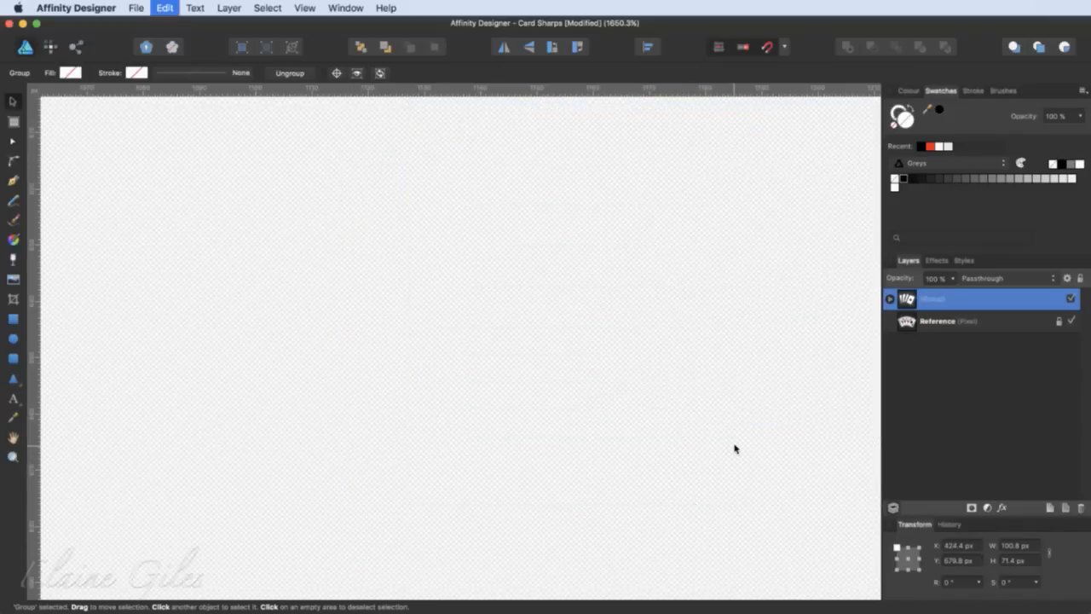
pyautogui.press('super+0')
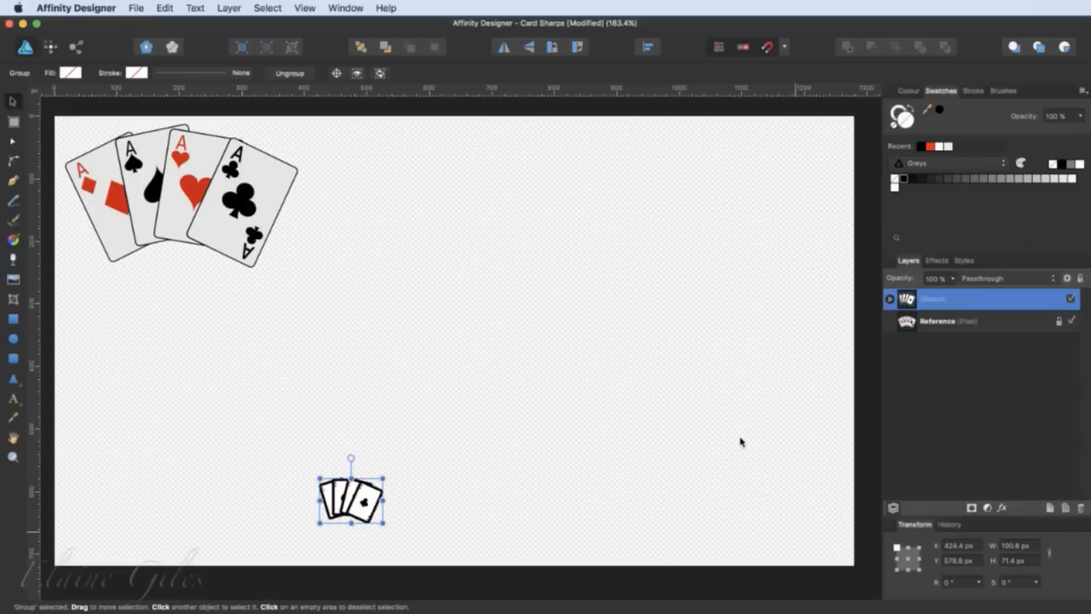
pyautogui.press('super+z')
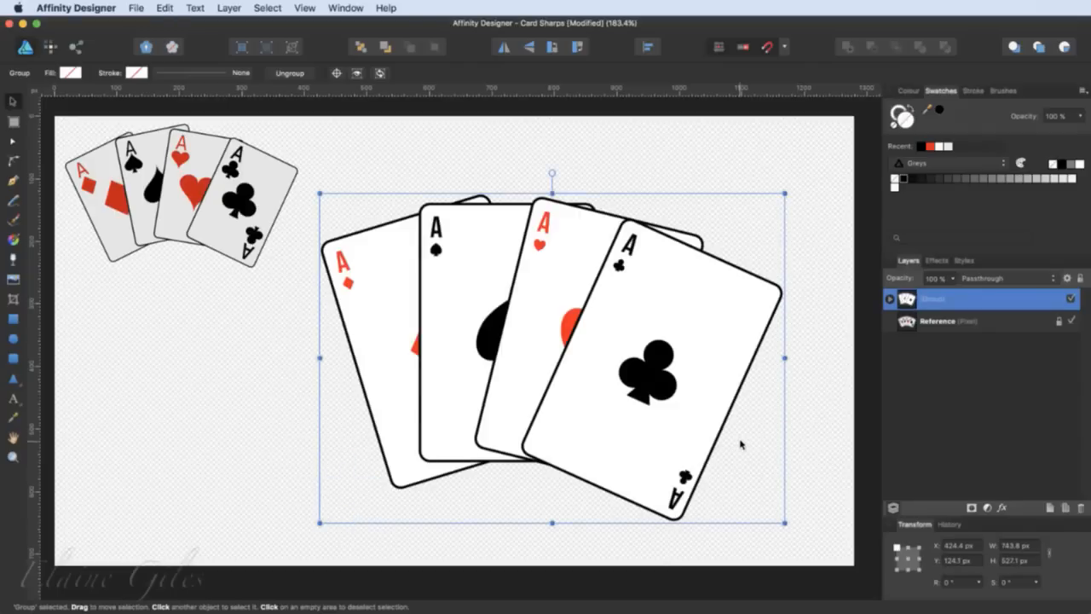
# - Enable Scale with object for the stroke of the rounded rectangle in the ace of clubs group
pyautogui.click(890, 300)
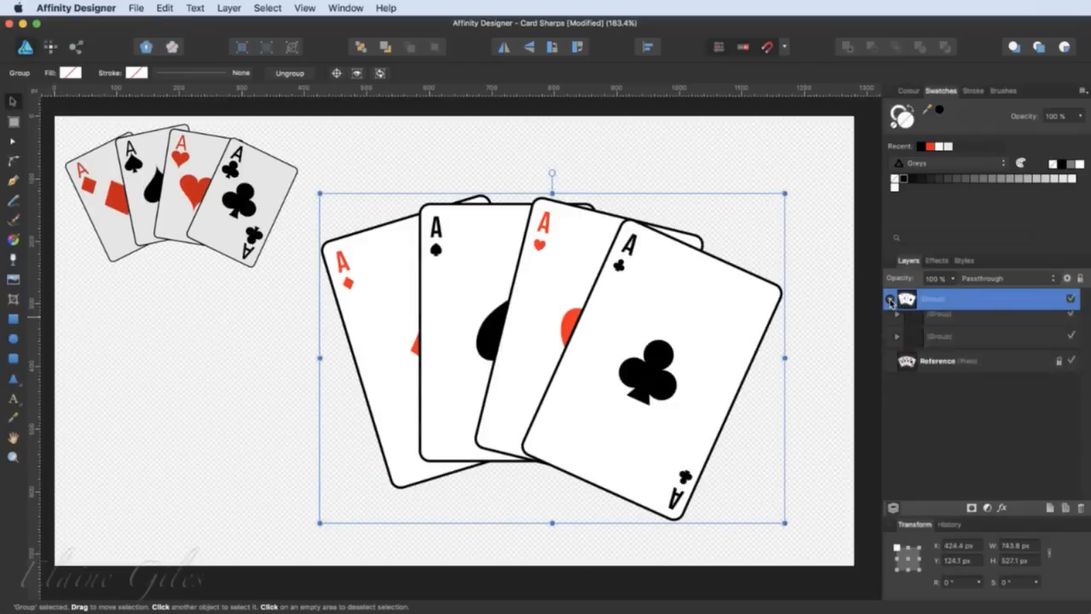
pyautogui.click(897, 321)
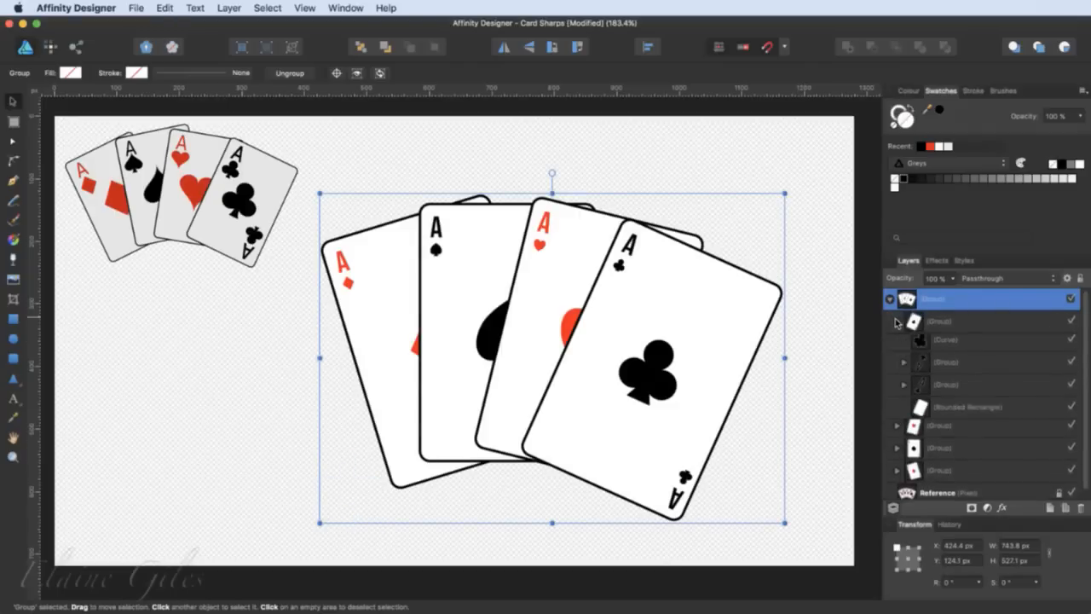
pyautogui.click(945, 413)
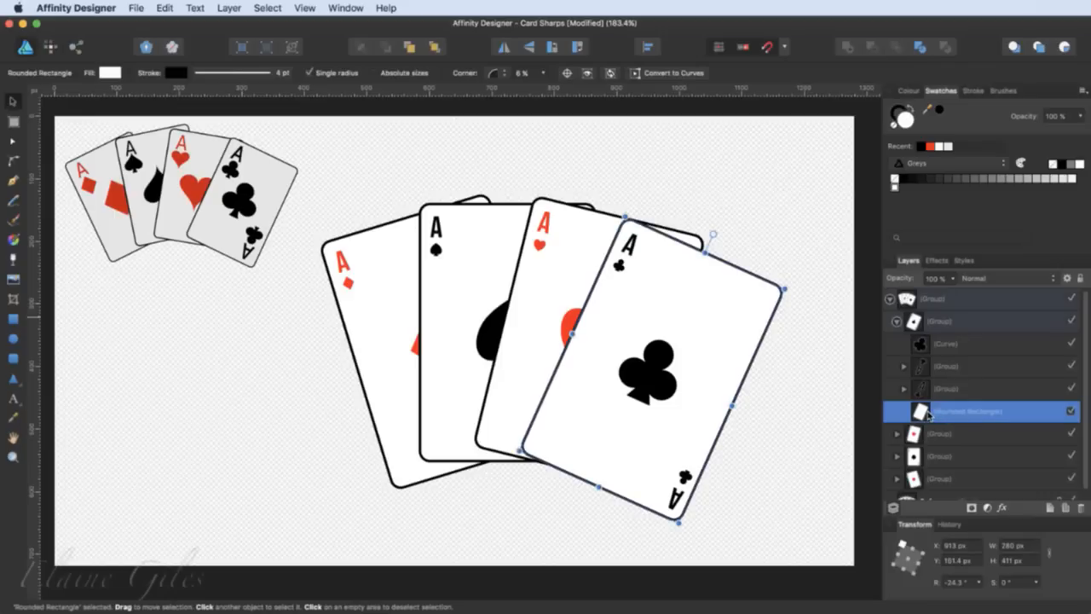
pyautogui.click(973, 90)
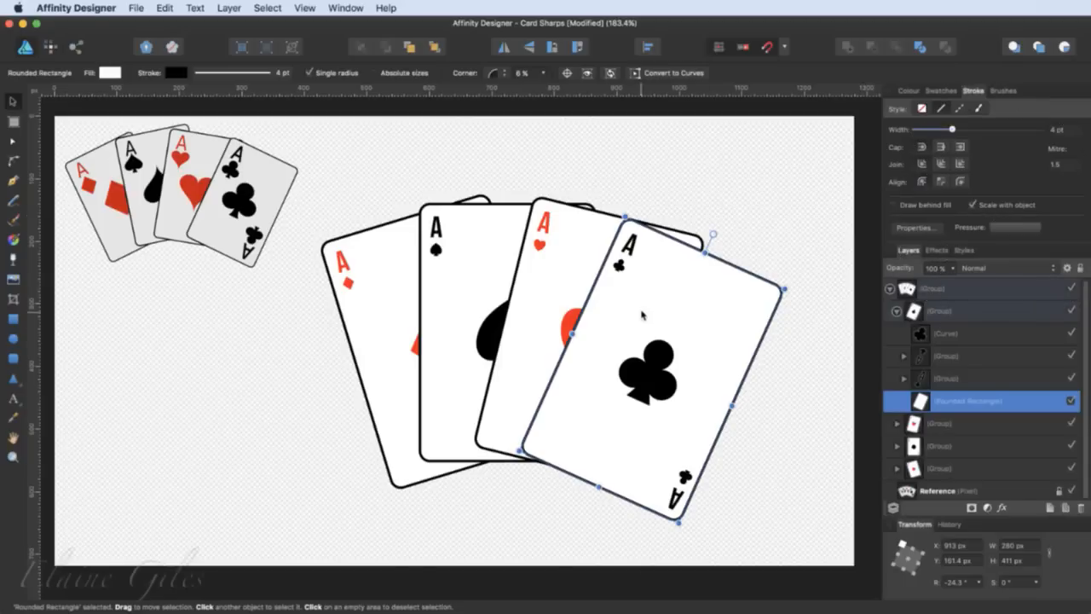
# - Shrink the ace of clubs' rounded rectangle to about 50.2 by 70.7 px and inspect its outline up close
pyautogui.moveTo(625, 220)
pyautogui.mouseDown()
pyautogui.moveTo(696, 436)
pyautogui.moveTo(684, 474)
pyautogui.mouseUp()
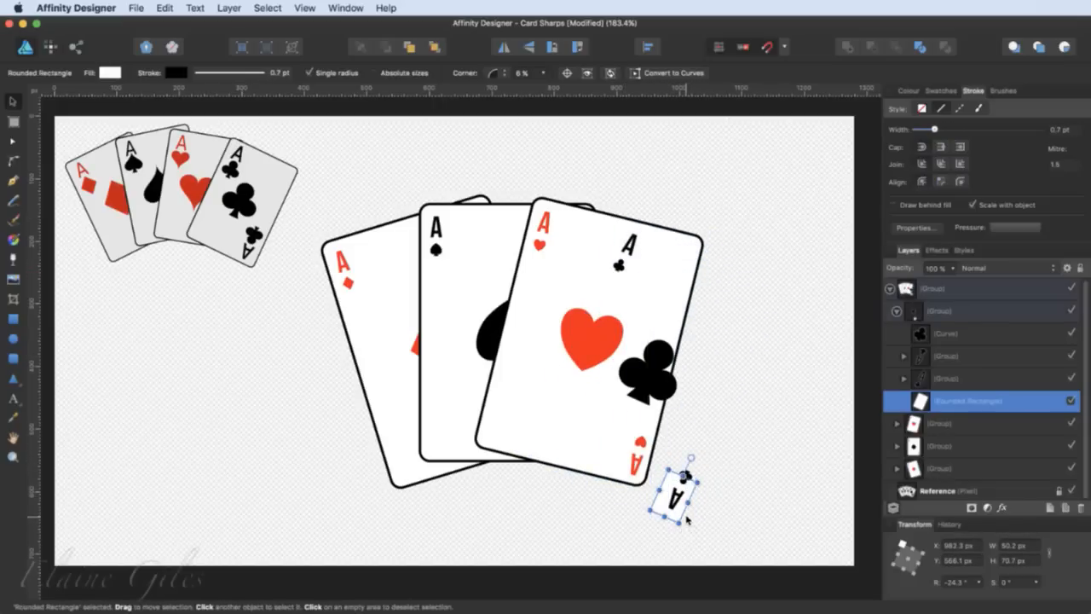
pyautogui.scroll(8, 687, 519)
pyautogui.scroll(1, 684, 520)
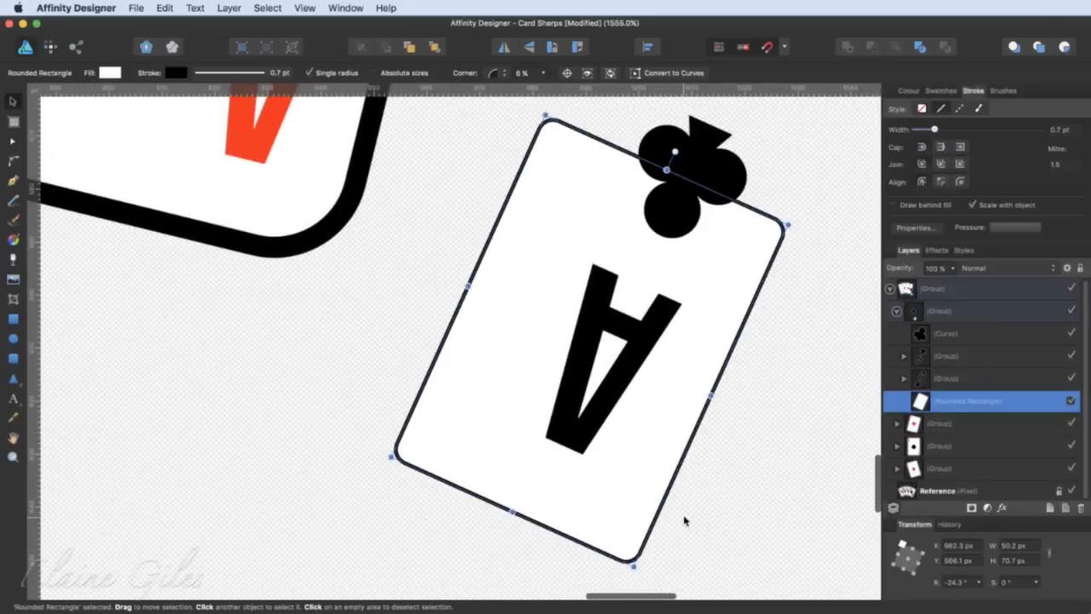
# - Undo the shrinking of the ace of clubs' rounded rectangle, deselect it and fit the whole page in view
pyautogui.press('super+z')
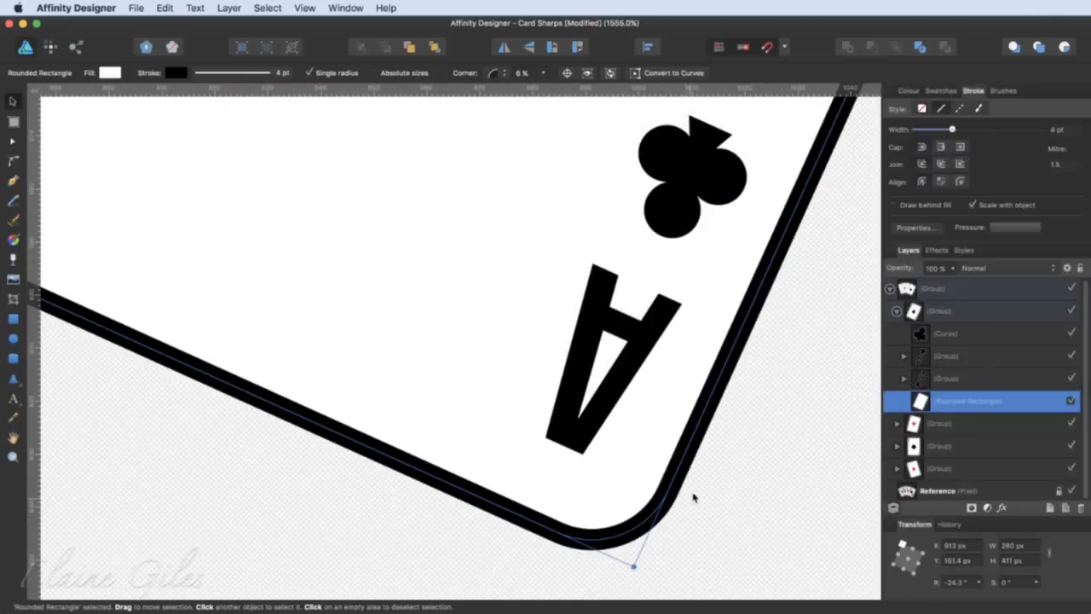
pyautogui.click(751, 484)
pyautogui.press('super+0')
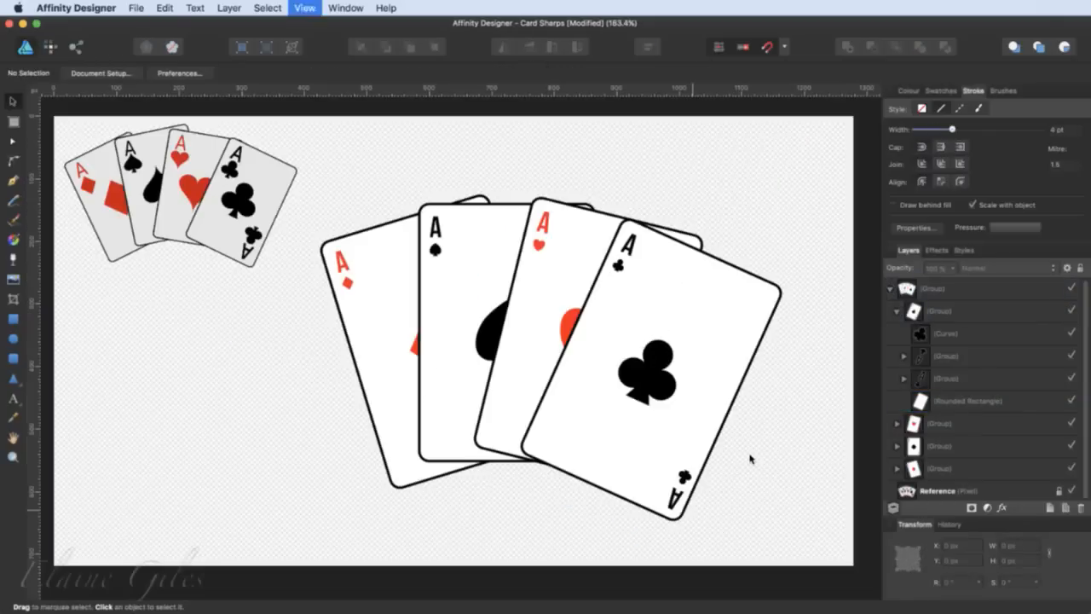
# - Enable Scale with object for the stroke of the rounded rectangle in the ace of hearts group
pyautogui.click(560, 207)
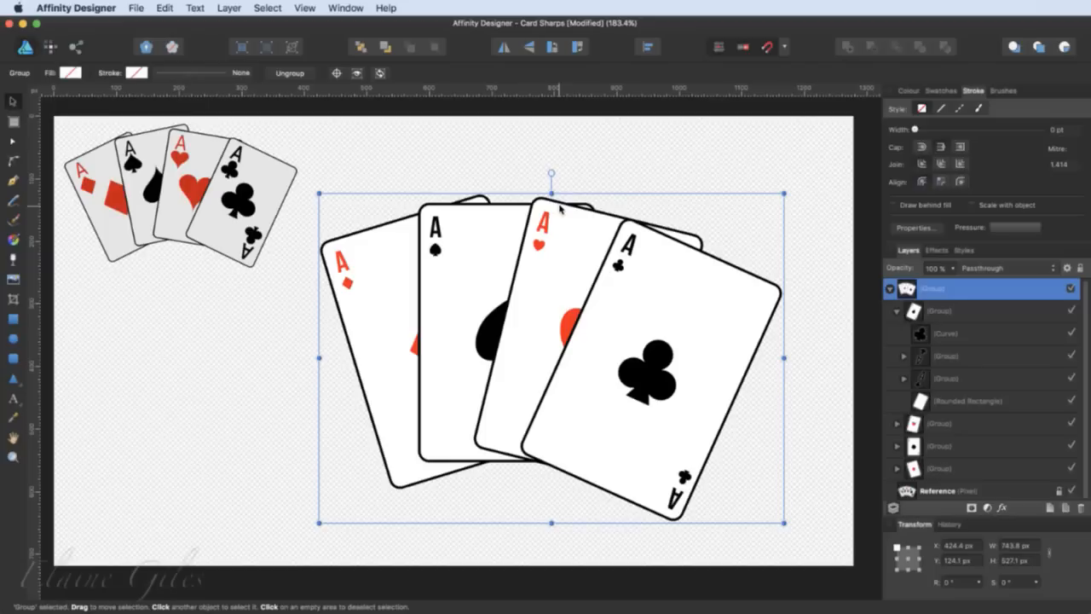
pyautogui.doubleClick(560, 207)
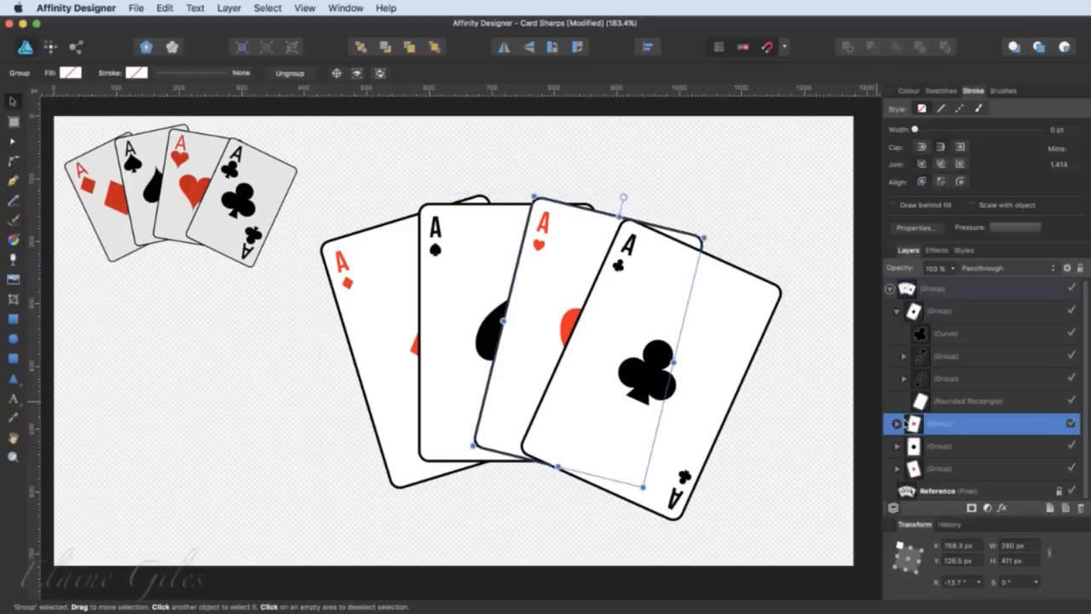
pyautogui.click(896, 423)
pyautogui.scroll(-2, 903, 383)
pyautogui.click(954, 426)
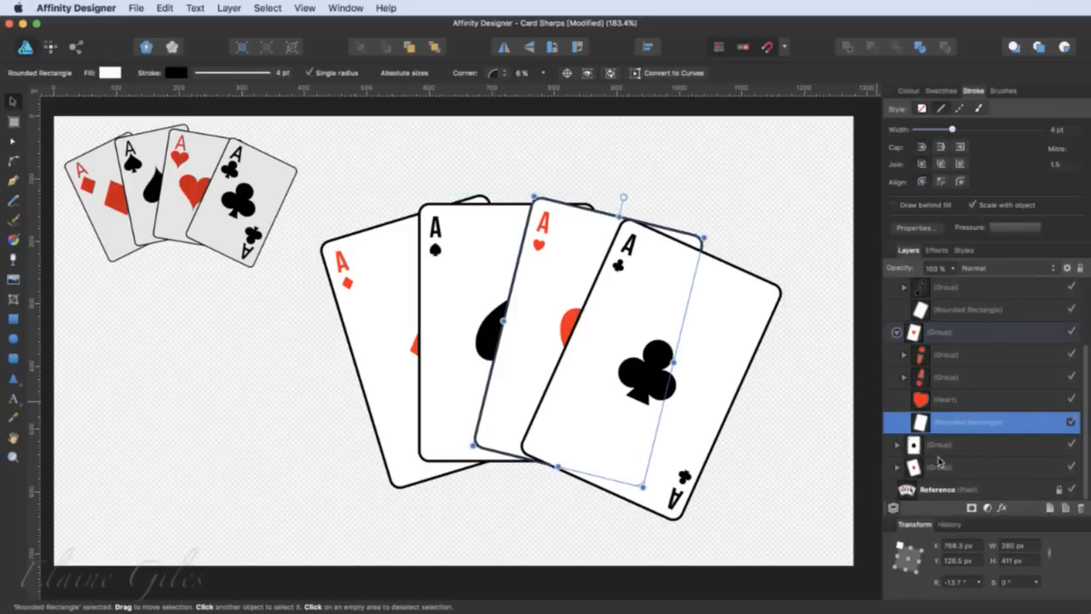
# - Enable Scale with object for the stroke of the rounded rectangle in the ace of spades group
pyautogui.click(897, 444)
pyautogui.scroll(-2, 912, 409)
pyautogui.click(937, 444)
pyautogui.scroll(-1, 1008, 472)
# - Enable Scale with object for the stroke of the rounded rectangle in the ace of diamonds group and clear the selection
pyautogui.click(898, 467)
pyautogui.scroll(-3, 1005, 466)
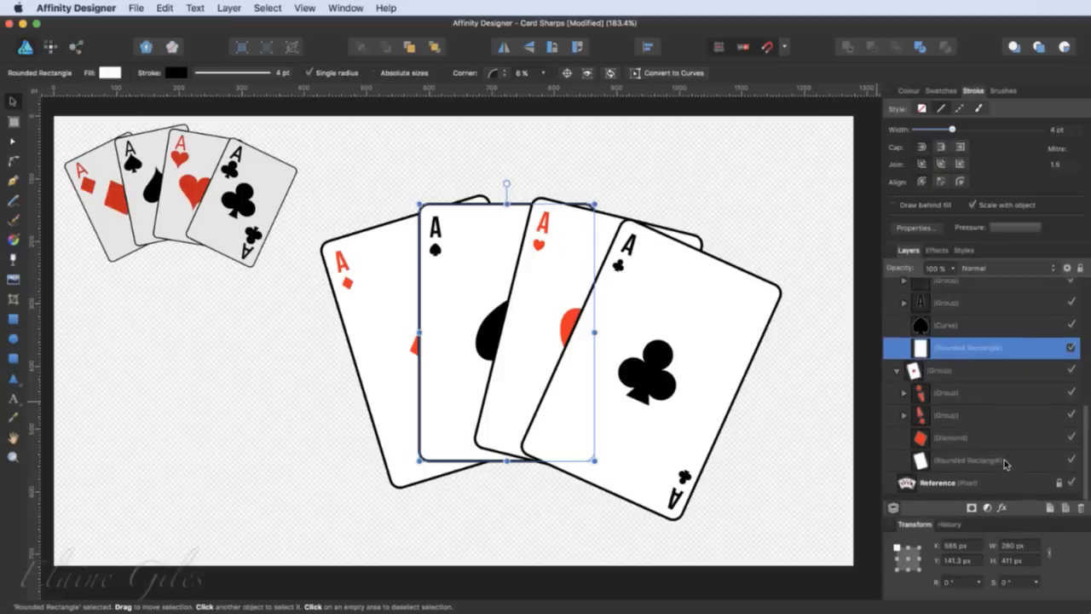
pyautogui.click(1004, 464)
pyautogui.click(982, 206)
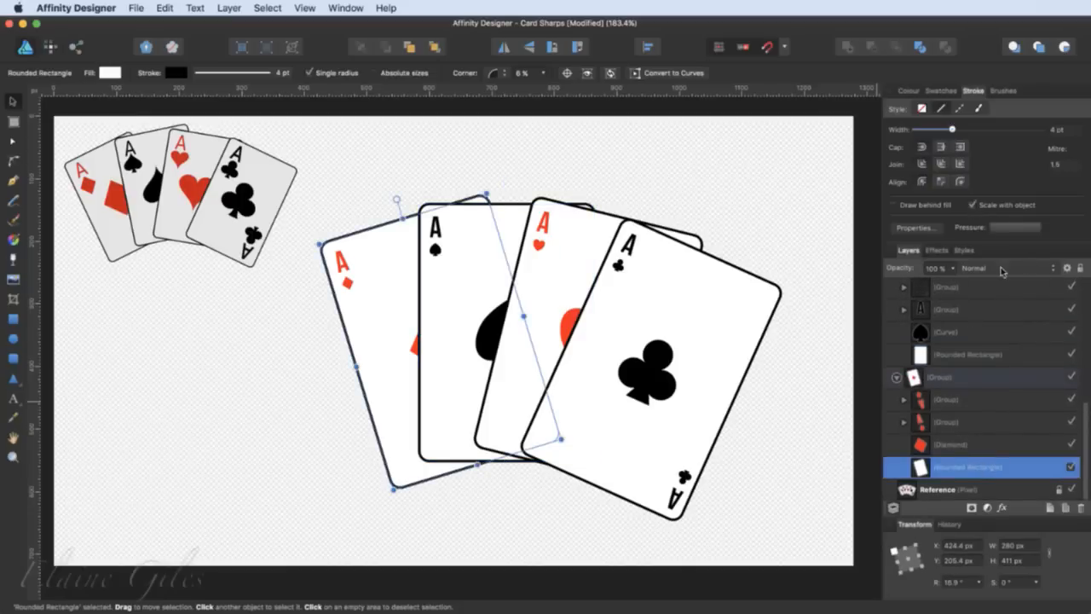
pyautogui.click(767, 445)
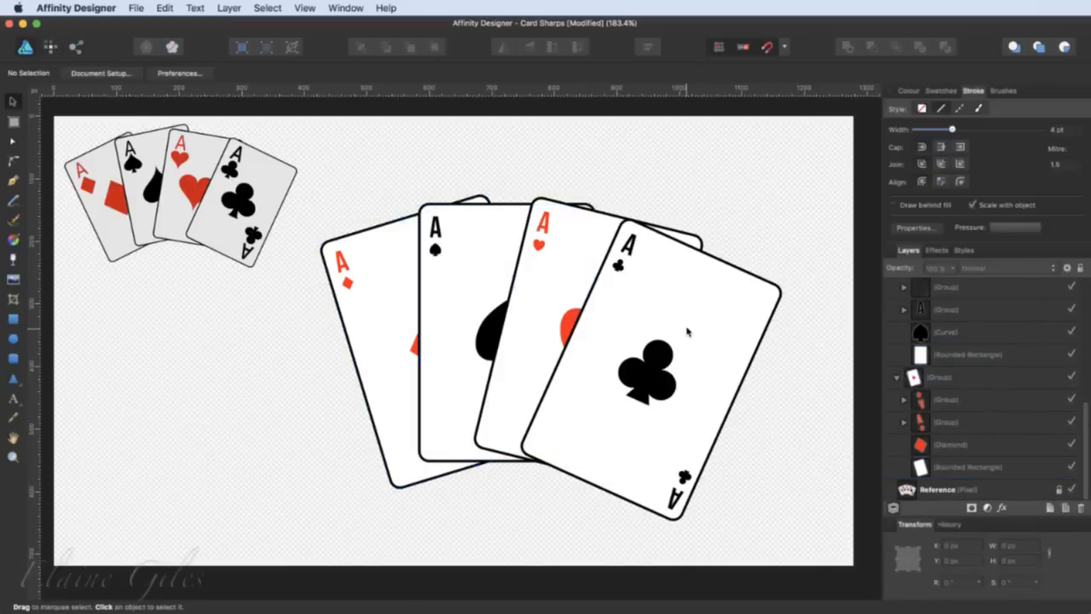
# - Shrink the whole group of cards to about 80.8 by 57.2 px in the page's lower-right area and inspect its outlines up close
pyautogui.click(690, 346)
pyautogui.moveTo(783, 194); pyautogui.dragTo(814, 532)
pyautogui.scroll(15, 831, 568)
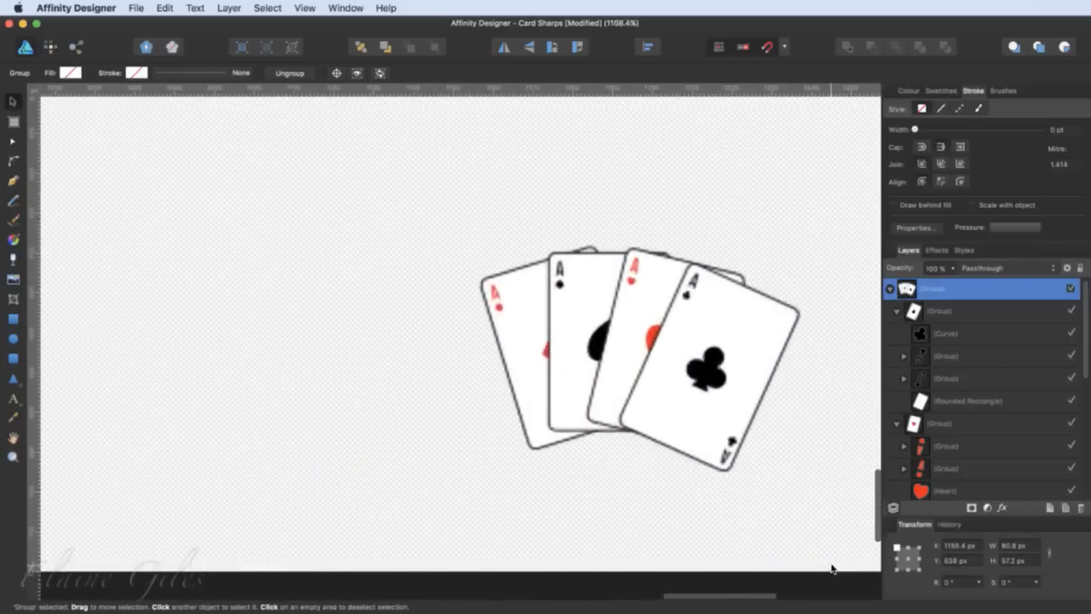
pyautogui.scroll(1, 828, 565)
pyautogui.scroll(-2, 810, 511)
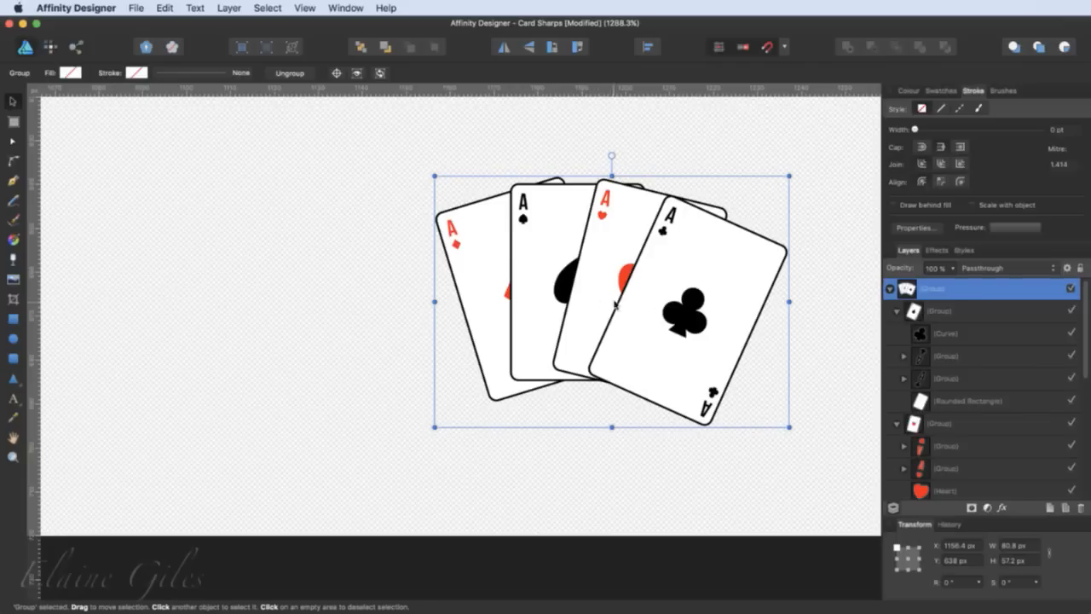
# - Move the card group slightly down, enlarge it to about 125.6 by 89.1 px and fit the whole page in view
pyautogui.moveTo(675, 309); pyautogui.dragTo(696, 362)
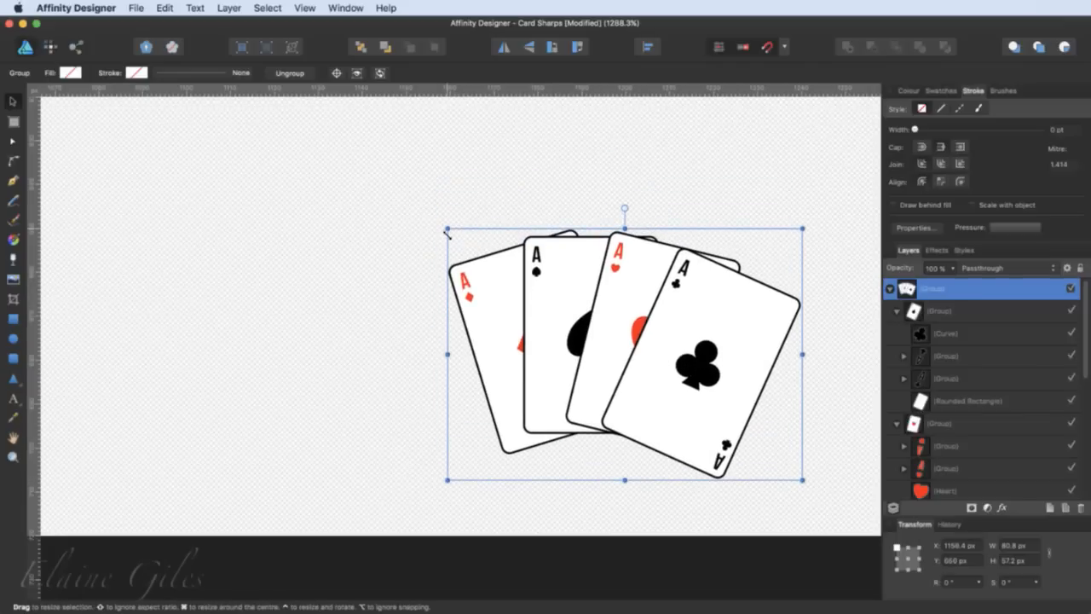
pyautogui.moveTo(445, 230); pyautogui.dragTo(245, 98)
pyautogui.press('super+0')
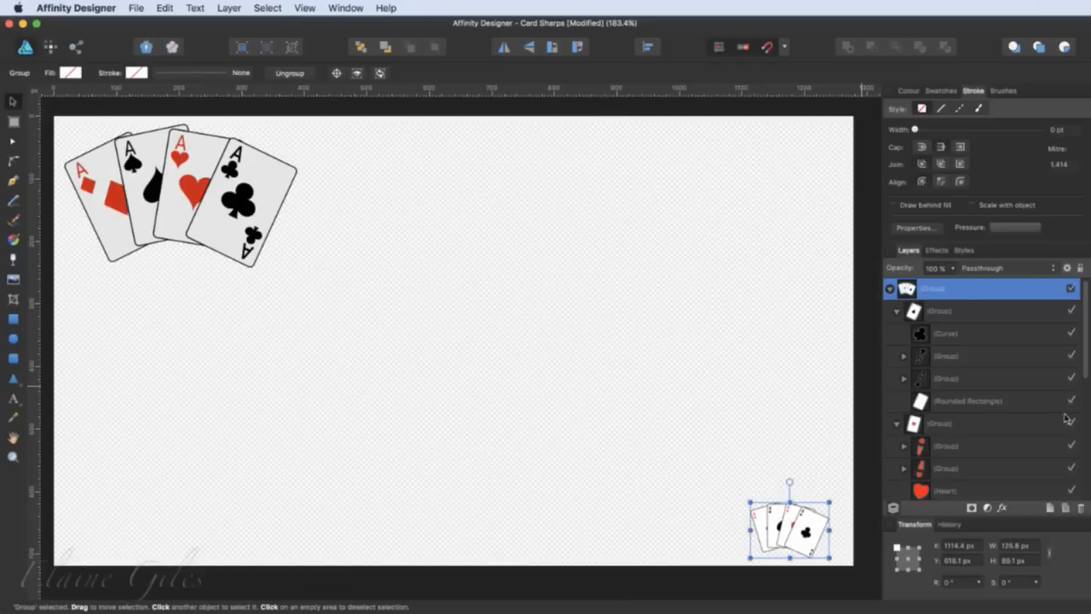
# - Collapse the cards group in the layer list and hide the Reference layer
pyautogui.click(889, 290)
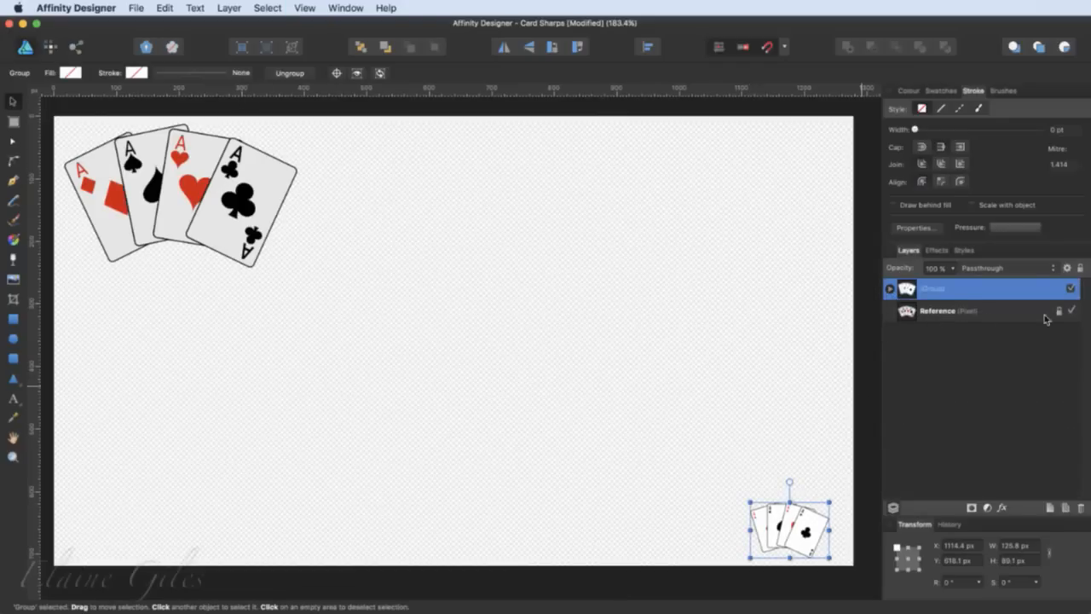
pyautogui.click(1071, 310)
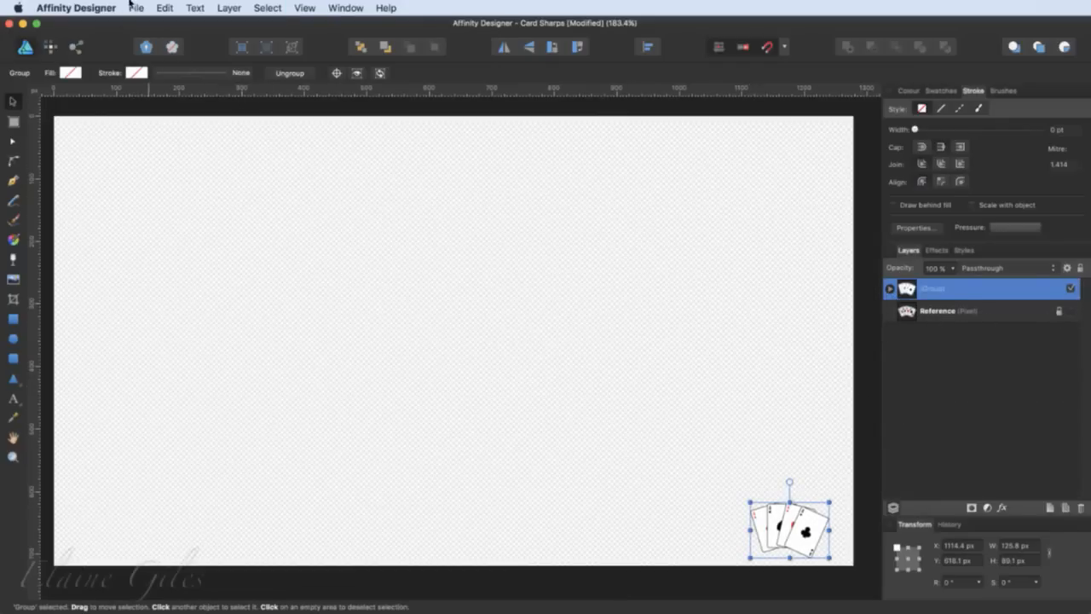
# - Place the file Background.afphoto from the 01 - Card Sharps folder on the page
pyautogui.click(135, 7)
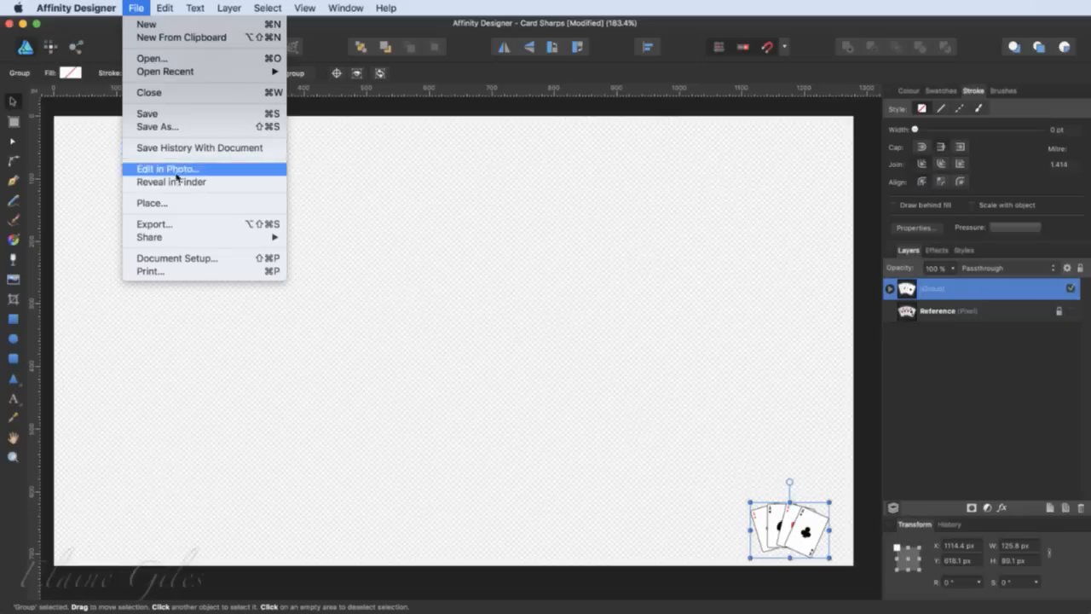
pyautogui.click(193, 202)
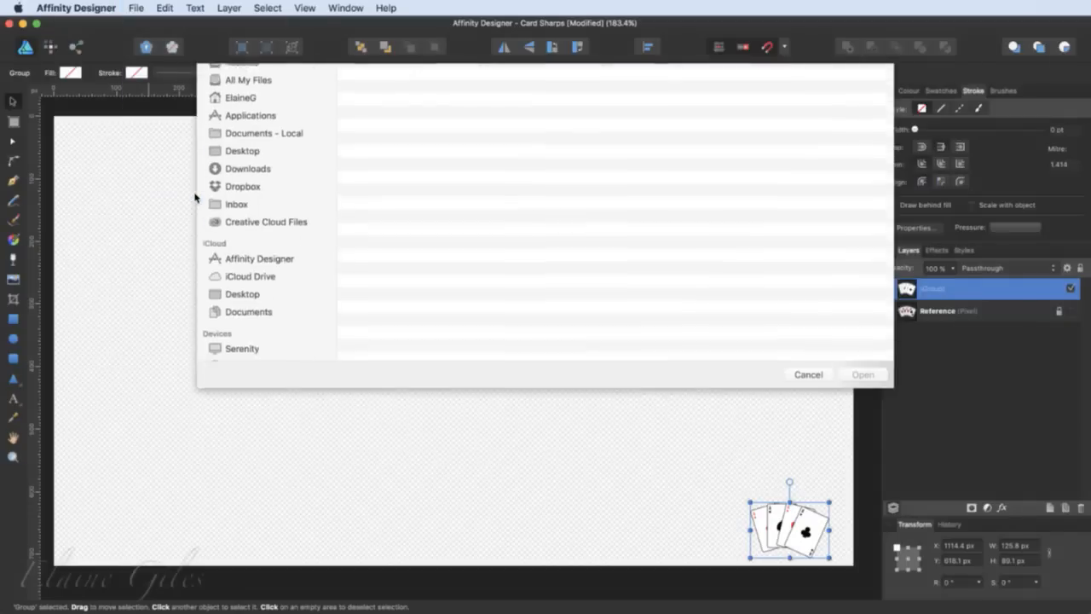
pyautogui.click(501, 78)
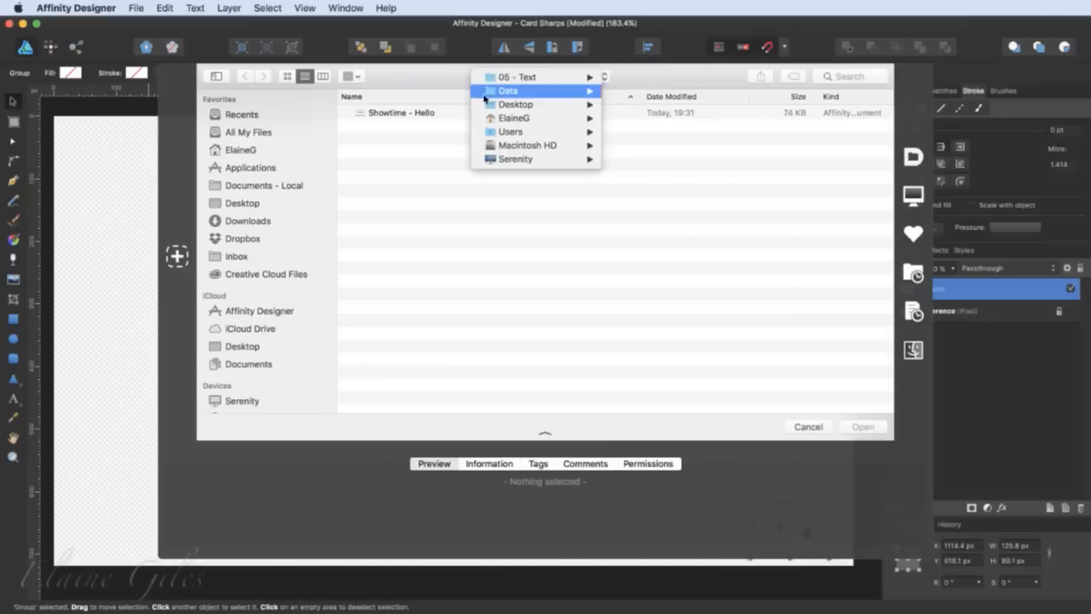
pyautogui.moveTo(526, 92)
pyautogui.click(648, 91)
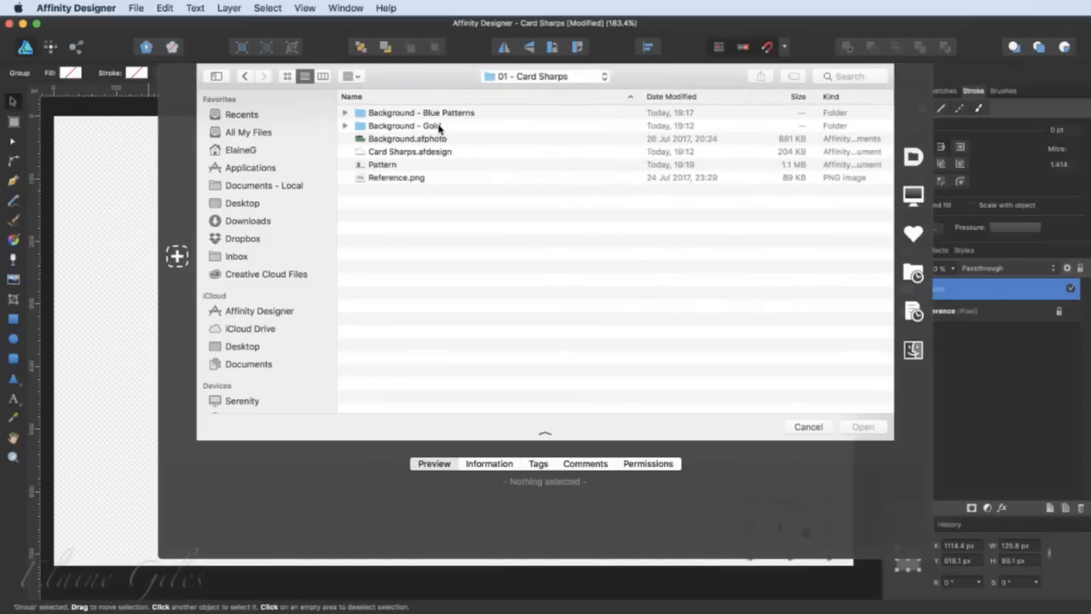
pyautogui.click(414, 139)
pyautogui.click(862, 426)
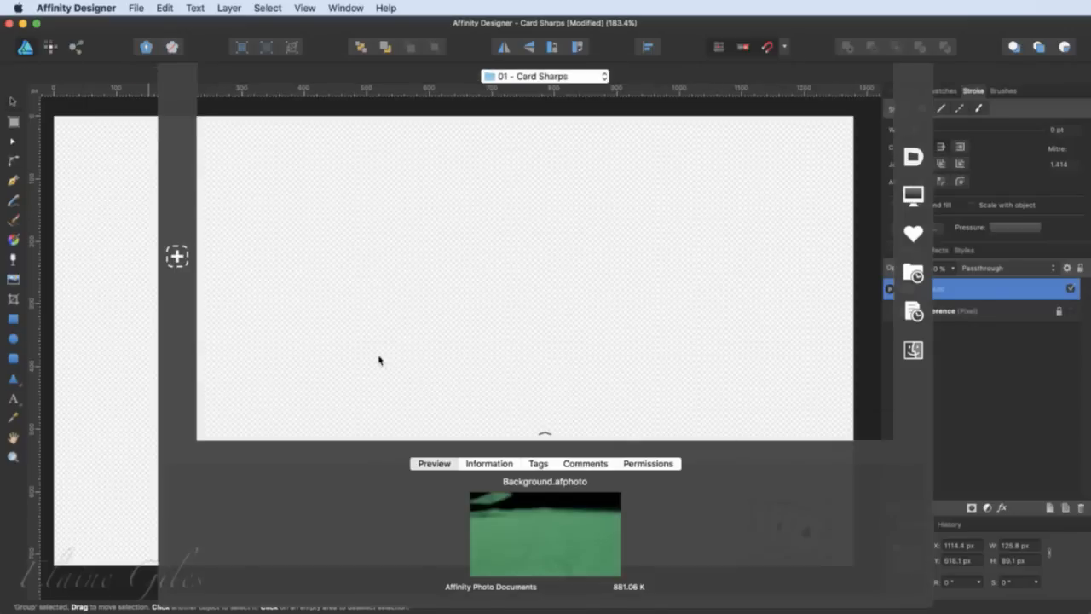
pyautogui.click(191, 219)
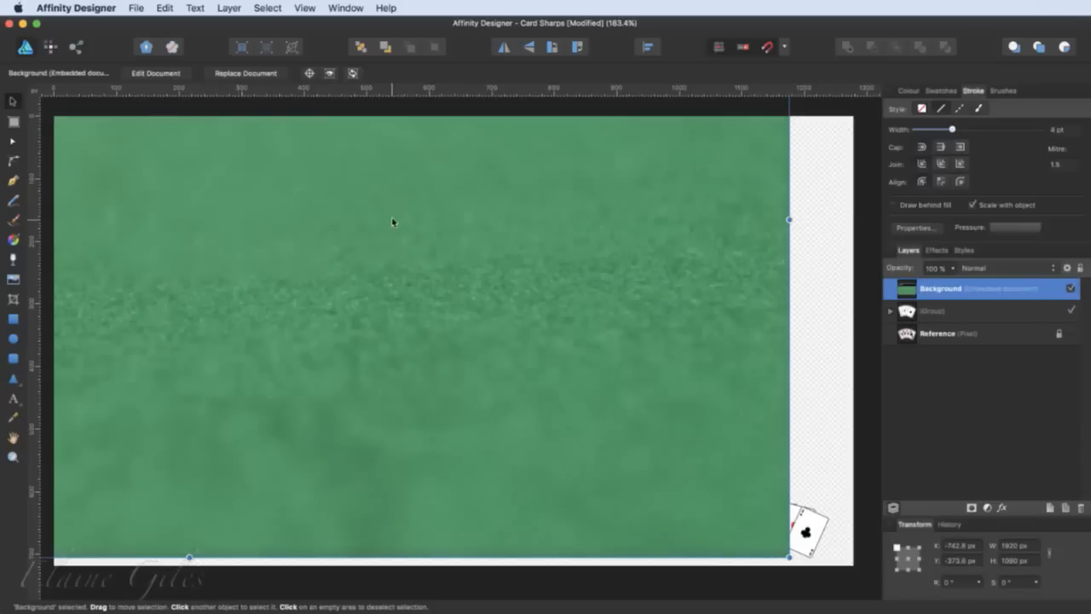
# - Resize and position the placed background so it fills the whole page, and move it below the cards group
pyautogui.moveTo(790, 562); pyautogui.dragTo(232, 278)
pyautogui.moveTo(184, 190); pyautogui.dragTo(650, 417)
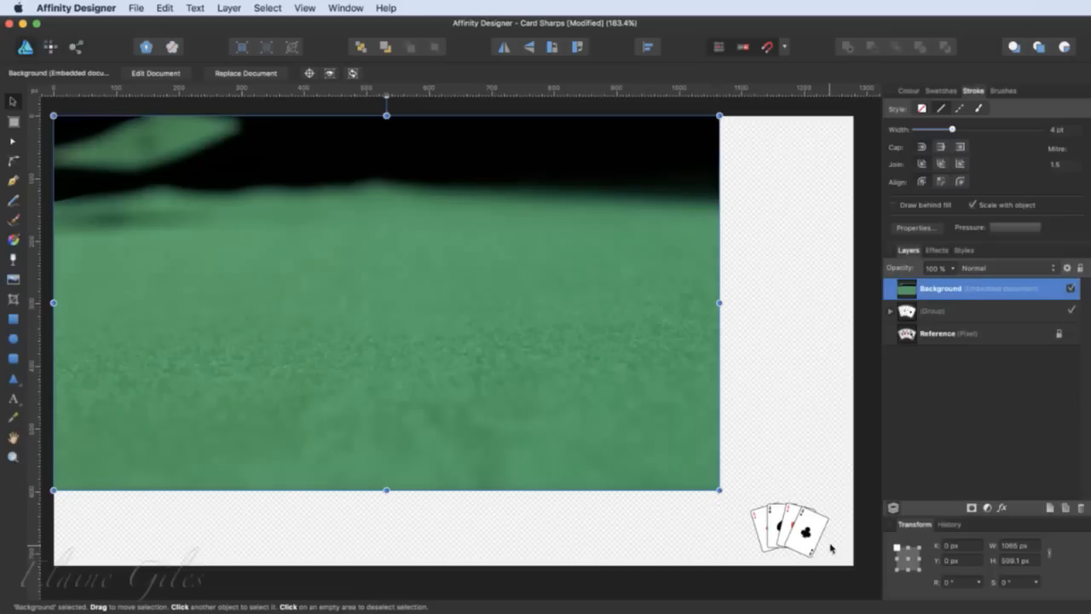
pyautogui.moveTo(720, 492); pyautogui.dragTo(845, 586)
pyautogui.moveTo(1010, 289); pyautogui.dragTo(991, 350)
# - Enlarge the card group on the green table, keeping it in the page's lower-right corner, and deselect it
pyautogui.click(802, 524)
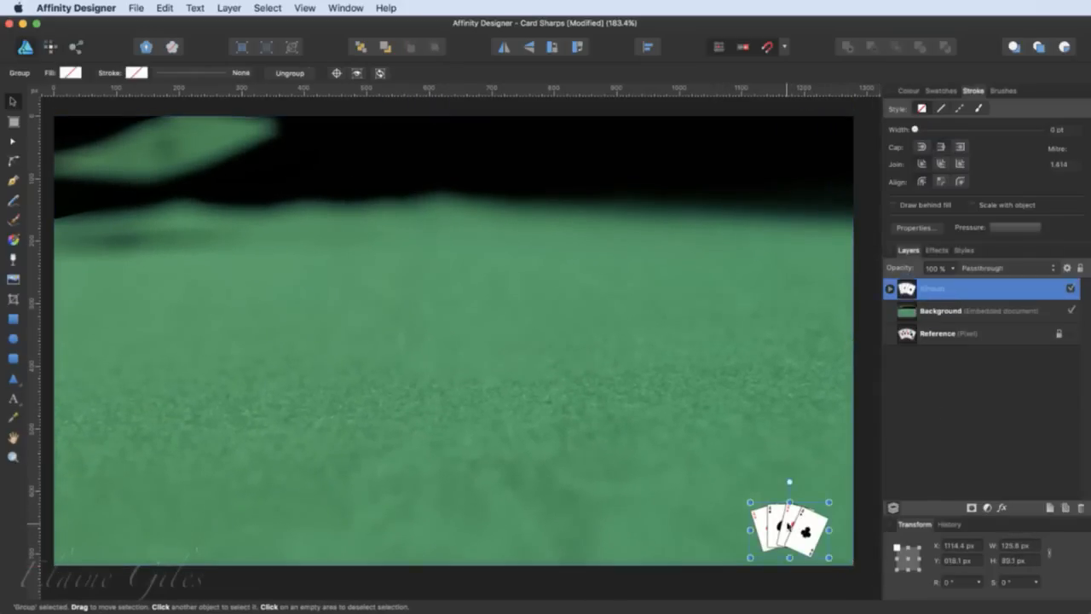
pyautogui.moveTo(747, 504); pyautogui.dragTo(642, 427)
pyautogui.click(842, 583)
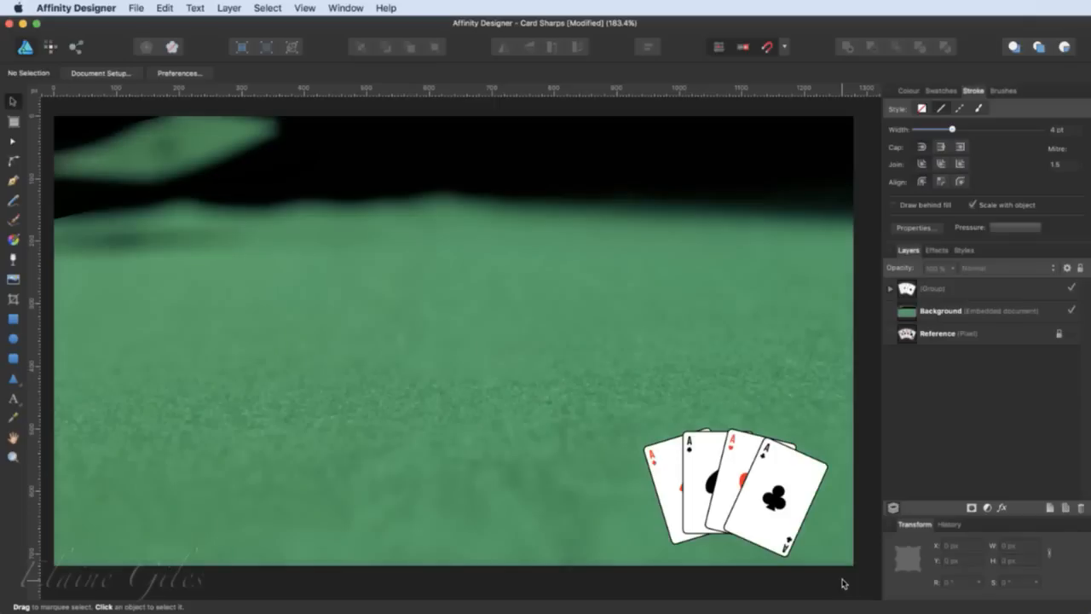
# - Save and close the card document, and create a new 1280 × 720 px web document
pyautogui.press('super+s')
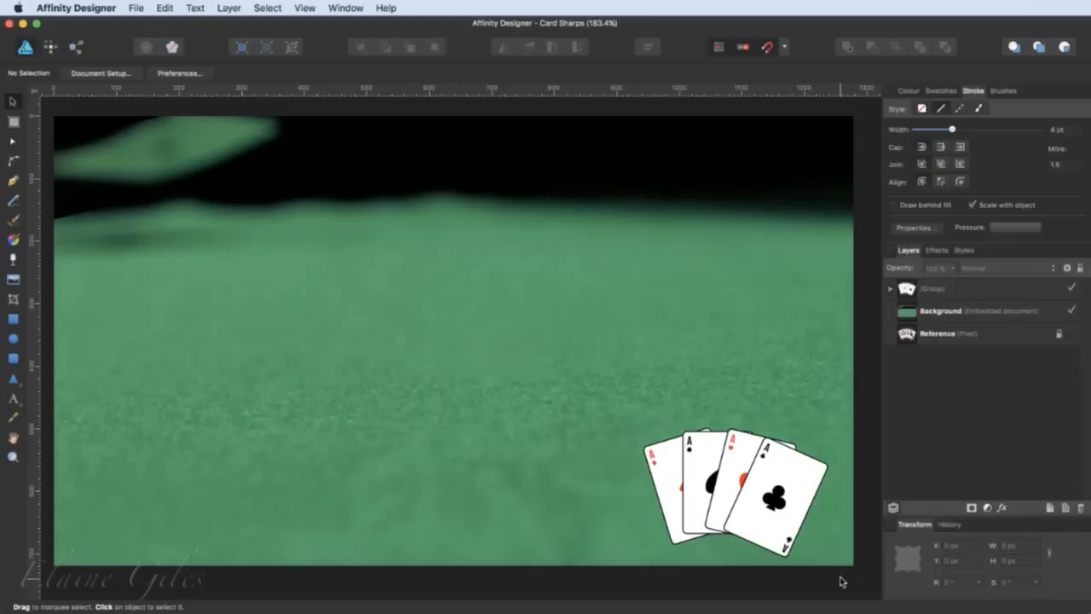
pyautogui.press('super+w')
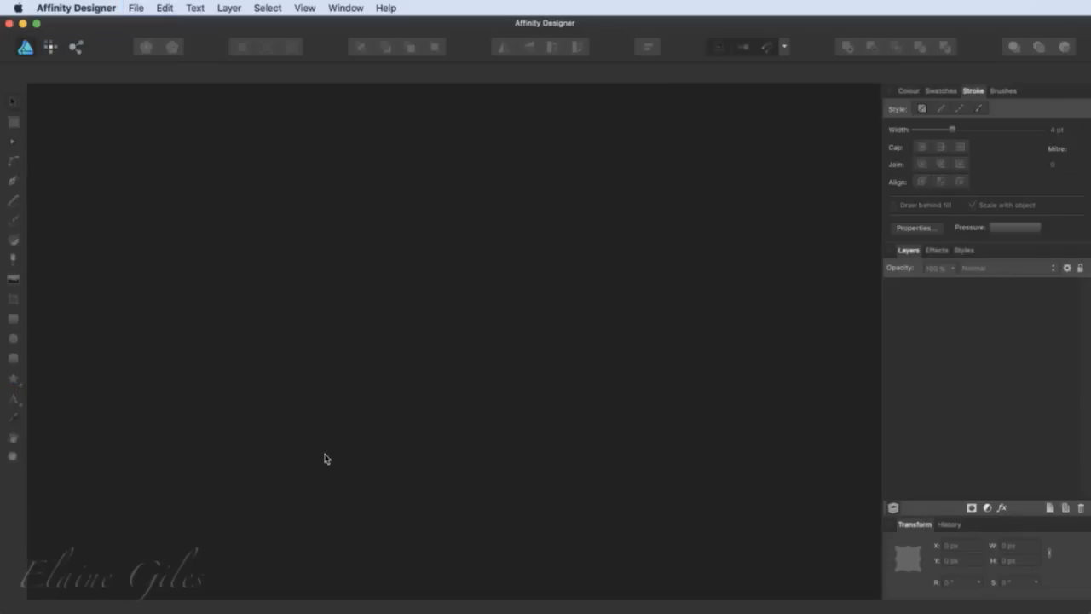
pyautogui.press('super+n')
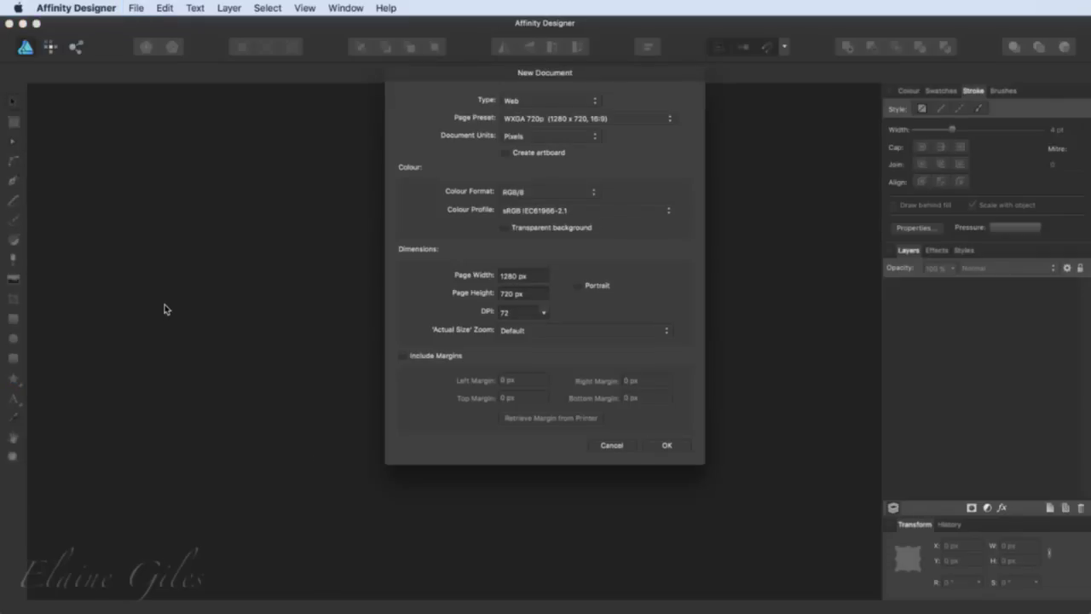
pyautogui.click(662, 445)
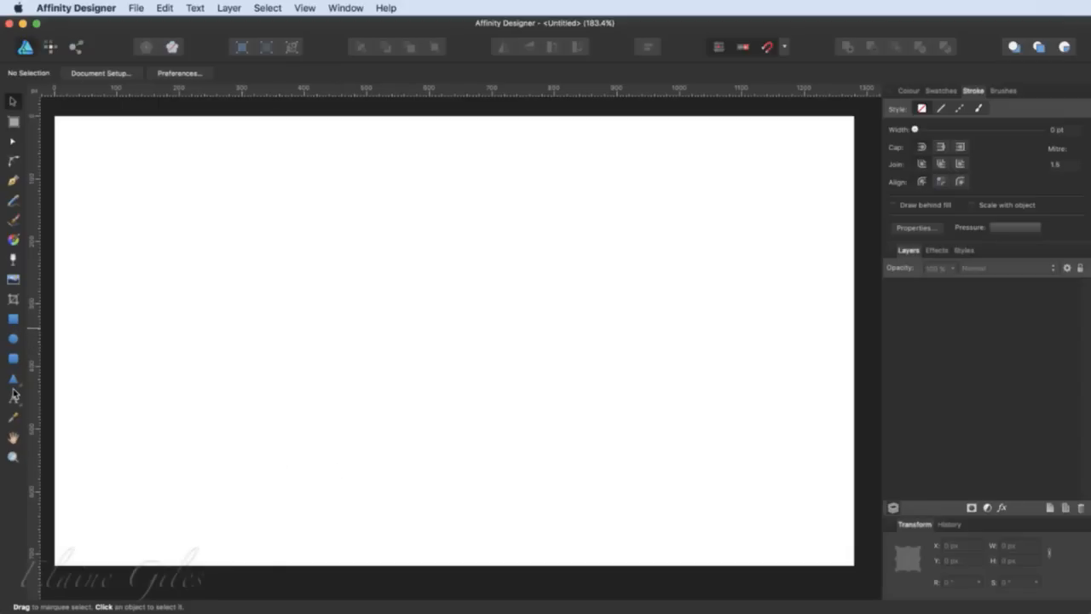
# - Draw a square about 199 px wide at about X 300, Y 360 px and fill it with red from Web Safe Colors
pyautogui.click(13, 318)
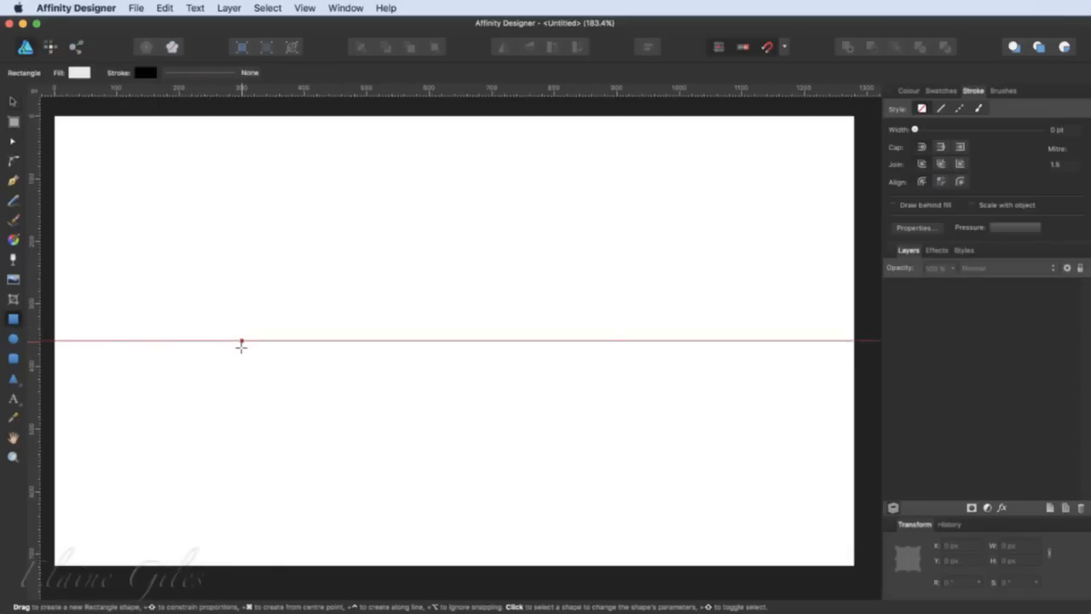
pyautogui.moveTo(242, 343)
pyautogui.mouseDown()
pyautogui.moveTo(412, 493)
pyautogui.moveTo(390, 473)
pyautogui.mouseUp()
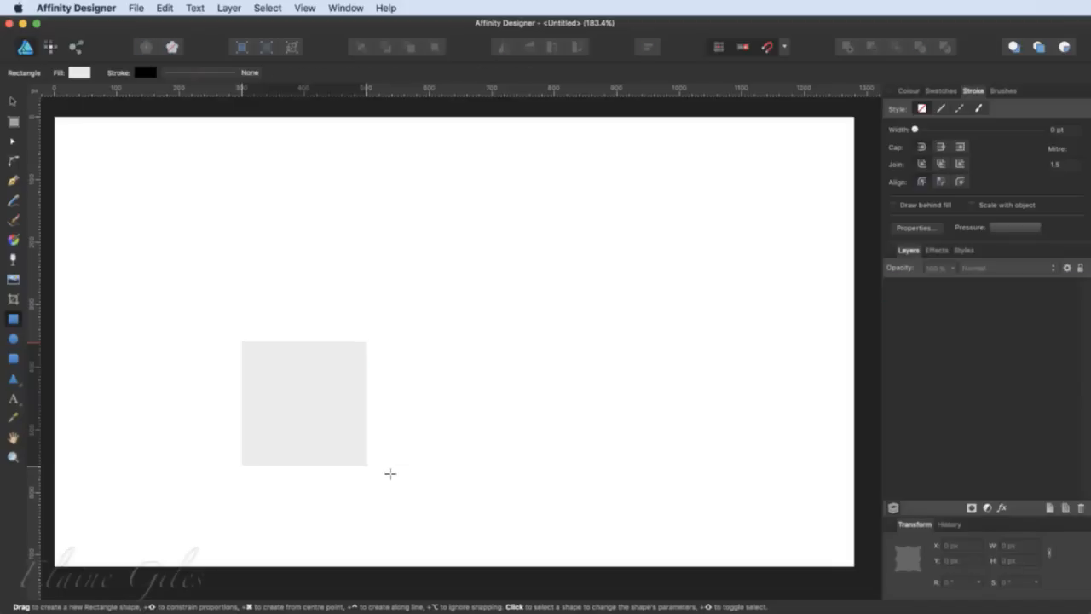
pyautogui.click(944, 91)
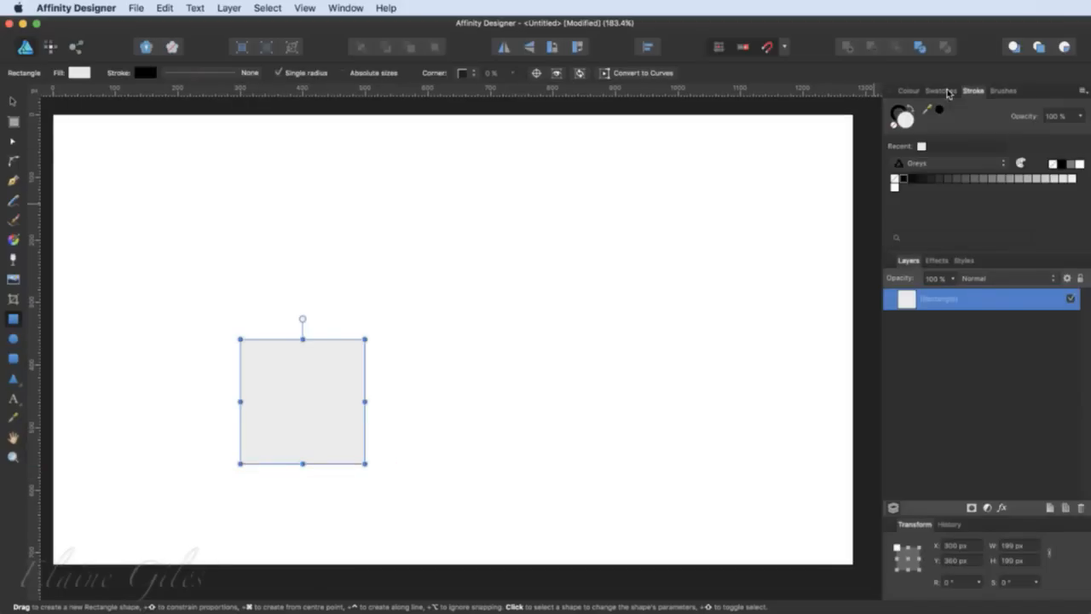
pyautogui.click(936, 164)
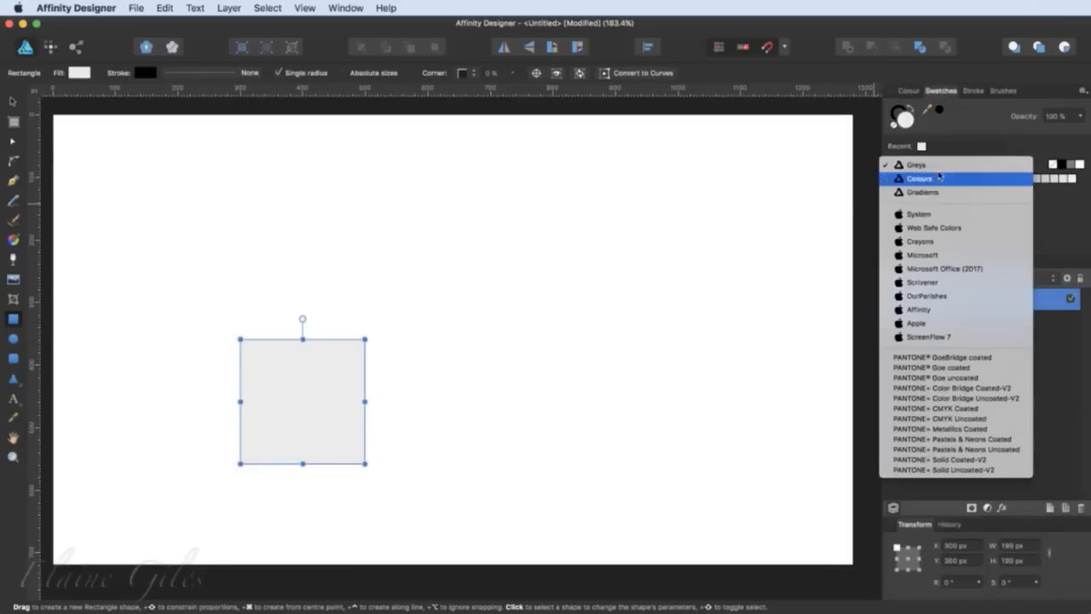
pyautogui.click(936, 228)
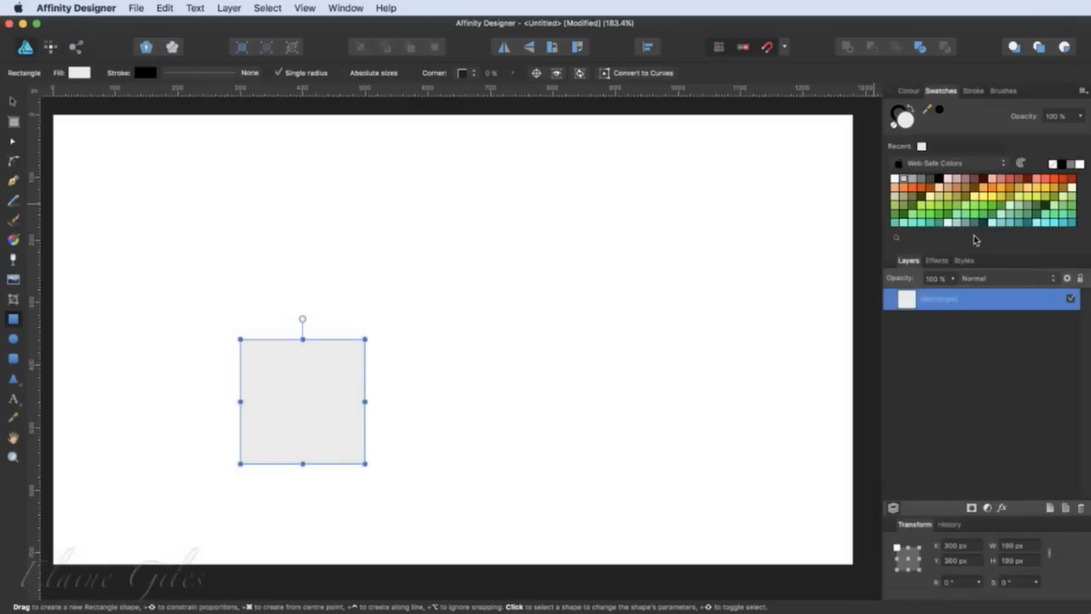
pyautogui.click(921, 222)
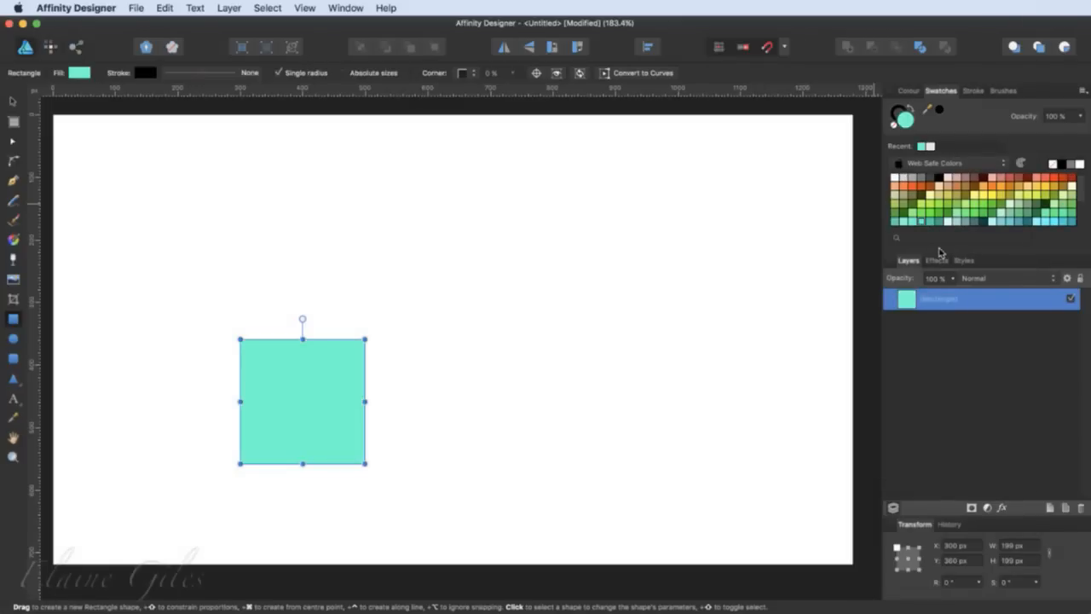
pyautogui.click(1046, 179)
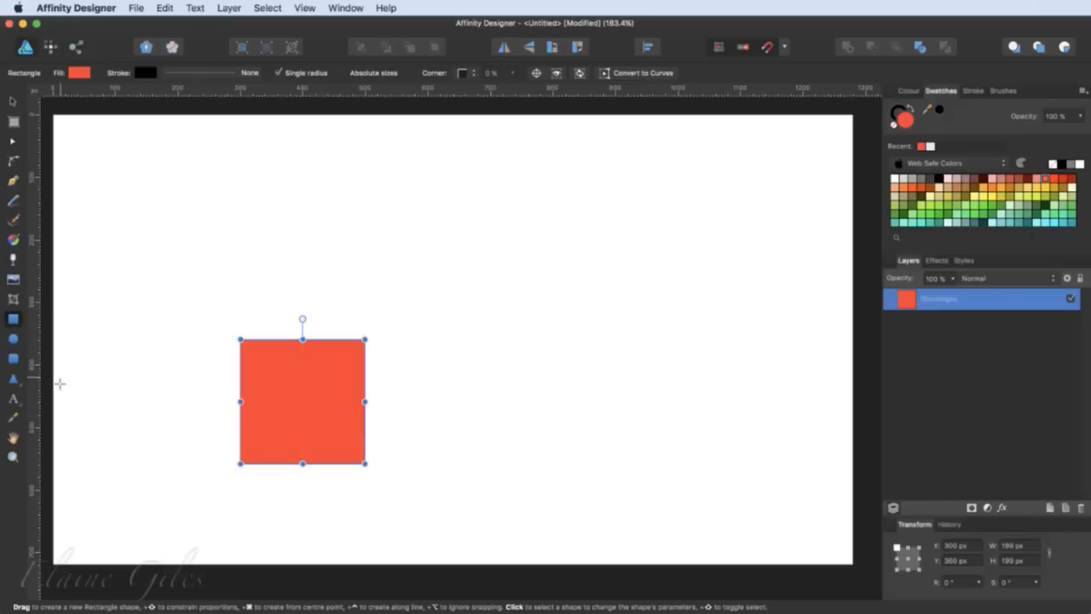
# - Draw a triangle about 171 by 158 px to the right of the red square
pyautogui.click(13, 378)
pyautogui.moveTo(482, 347); pyautogui.dragTo(588, 444)
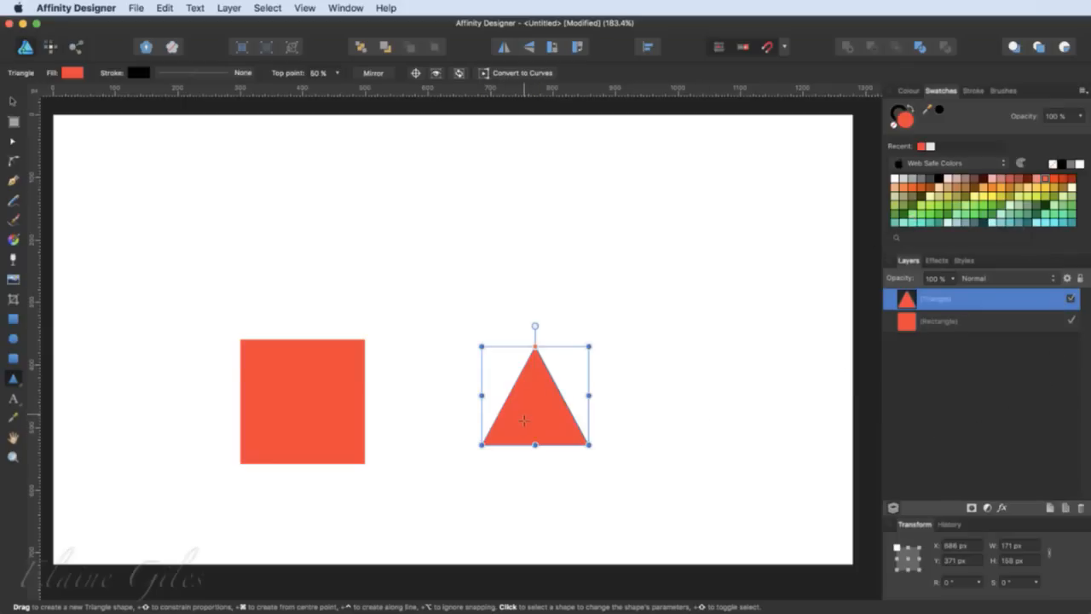
# - Skew the red triangle by shifting its top point to 25%
pyautogui.moveTo(535, 351); pyautogui.dragTo(509, 347)
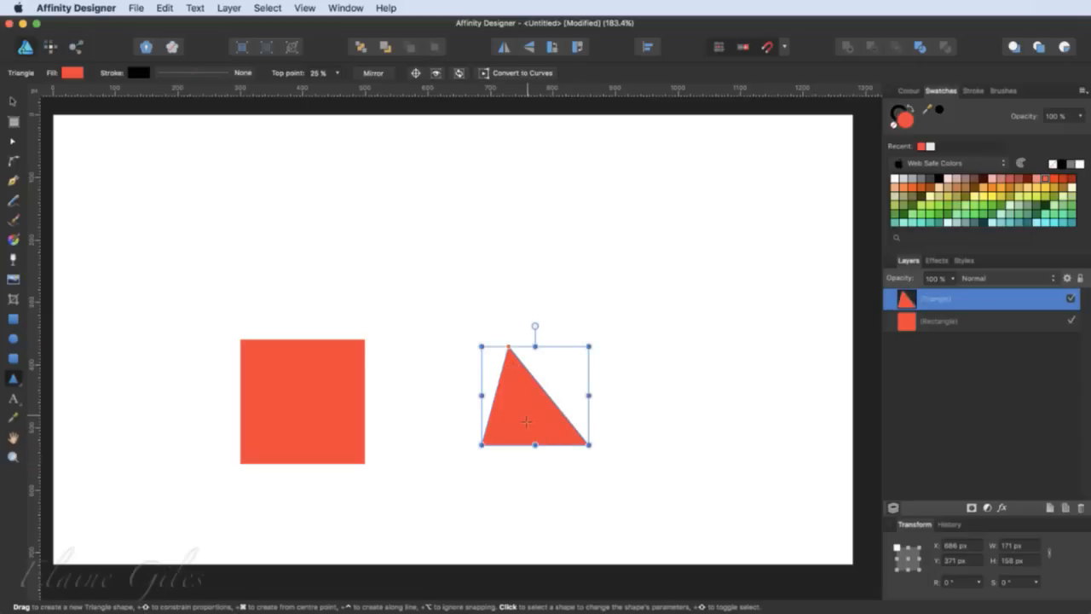
pyautogui.moveTo(509, 347)
pyautogui.mouseDown()
pyautogui.moveTo(585, 348)
pyautogui.moveTo(508, 349)
pyautogui.mouseUp()
# - Convert the triangle to curves, nudge its top node slightly down and to the left, and deselect it
pyautogui.rightClick(525, 416)
pyautogui.moveTo(591, 601)
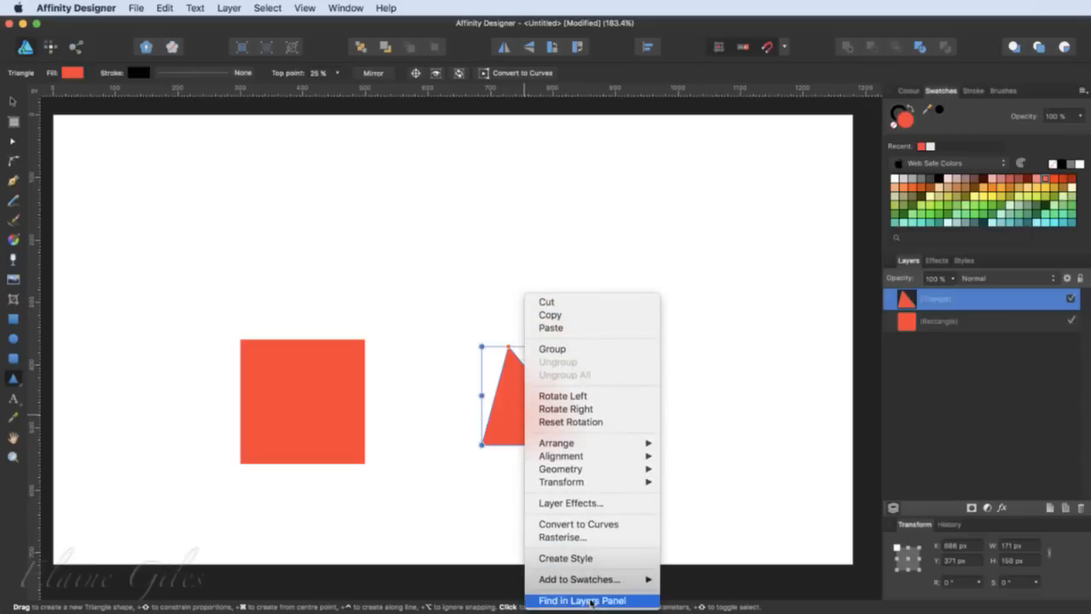
pyautogui.click(612, 524)
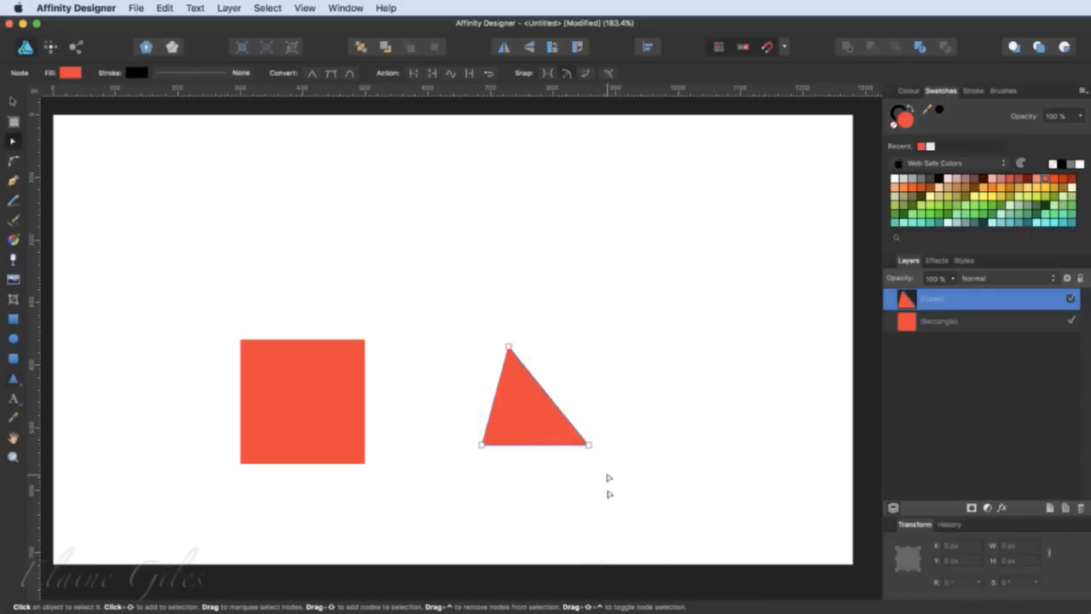
pyautogui.moveTo(509, 349)
pyautogui.mouseDown()
pyautogui.moveTo(564, 350)
pyautogui.moveTo(601, 267)
pyautogui.moveTo(547, 356)
pyautogui.moveTo(506, 357)
pyautogui.mouseUp()
pyautogui.click(620, 394)
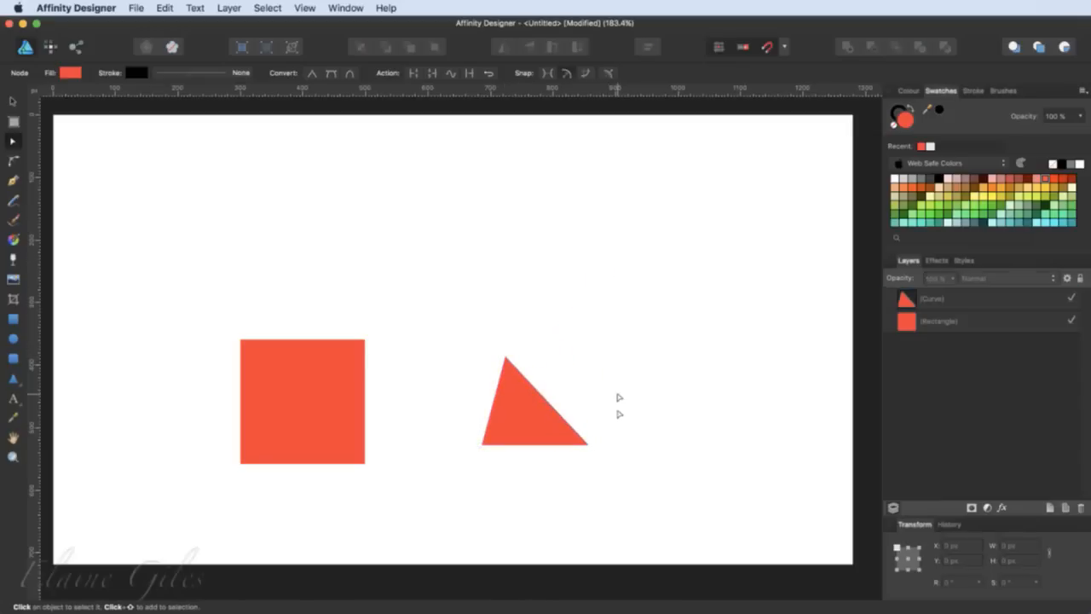
# - Delete the reshaped triangle so only the red square remains on the page
pyautogui.click(528, 422)
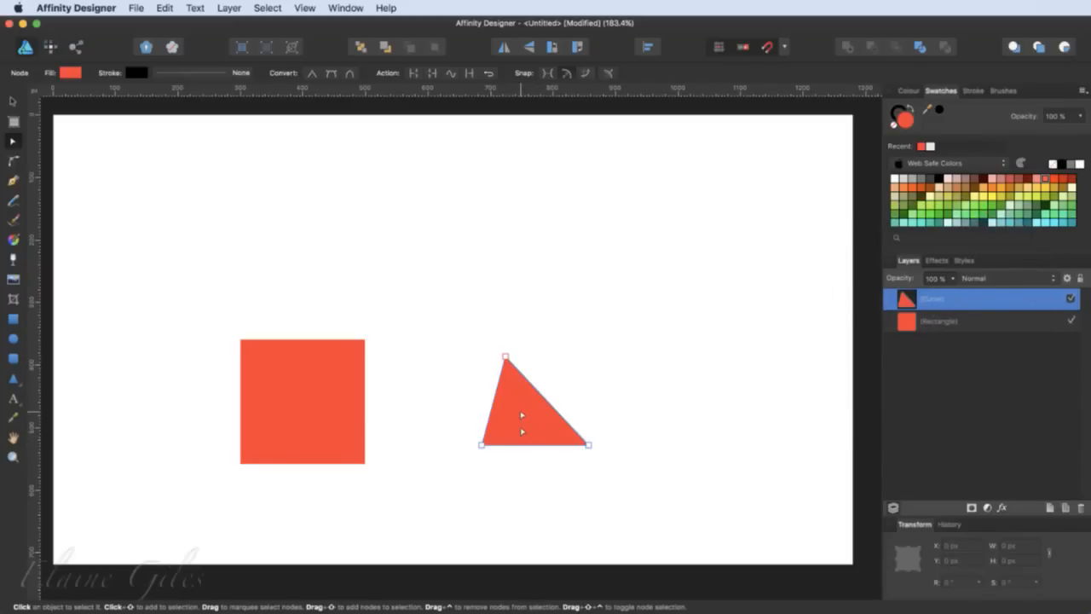
pyautogui.press('v')
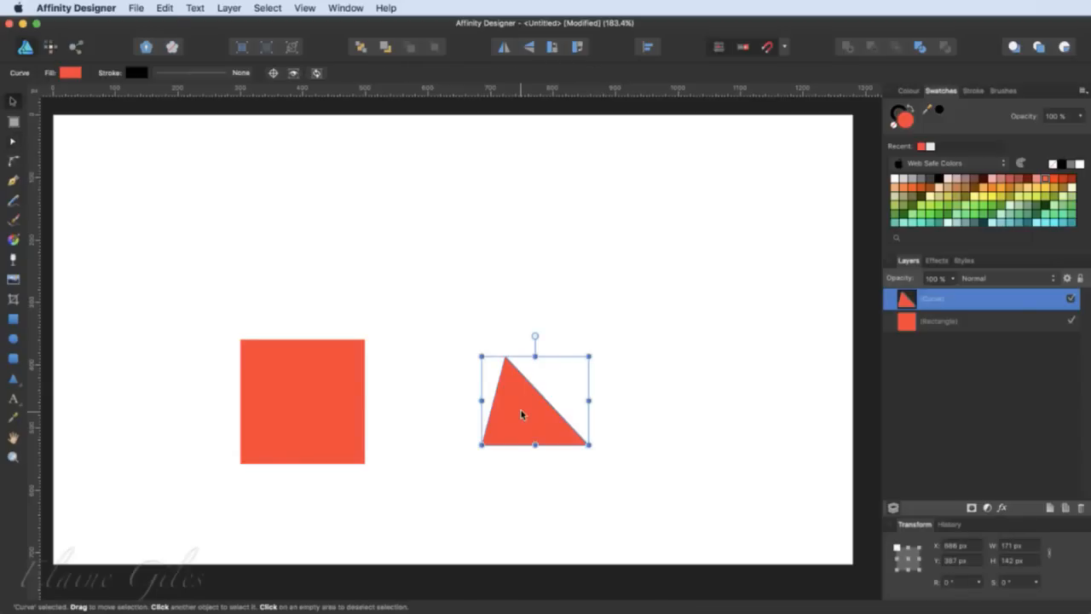
pyautogui.press('Delete')
# - Try shearing the red square sideways along its lower edge, and undo the shear
pyautogui.click(335, 412)
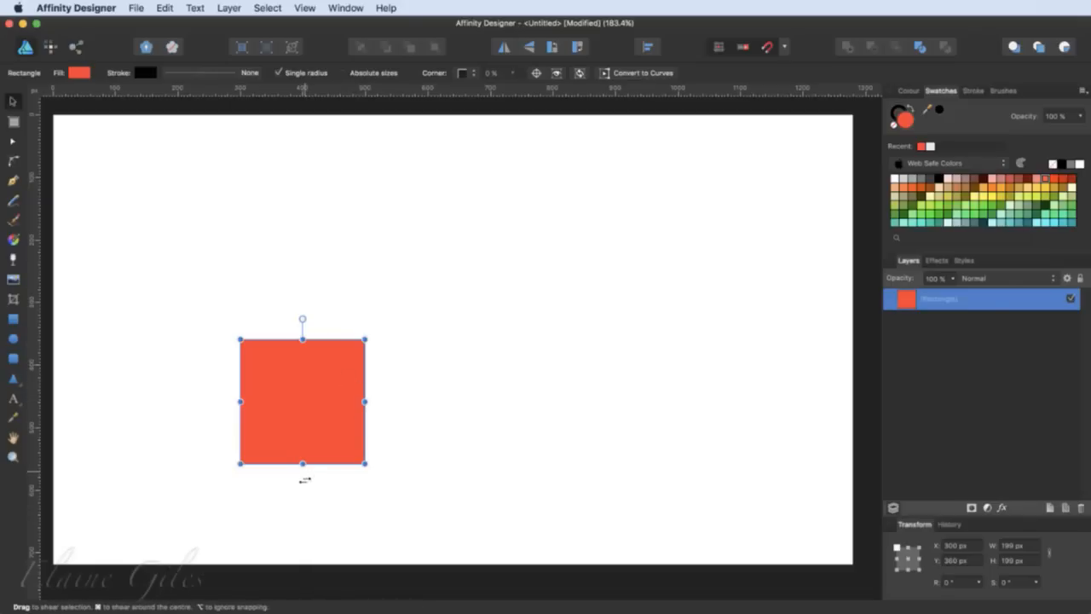
pyautogui.moveTo(304, 479)
pyautogui.mouseDown()
pyautogui.moveTo(182, 479)
pyautogui.moveTo(412, 469)
pyautogui.moveTo(244, 472)
pyautogui.moveTo(309, 473)
pyautogui.mouseUp()
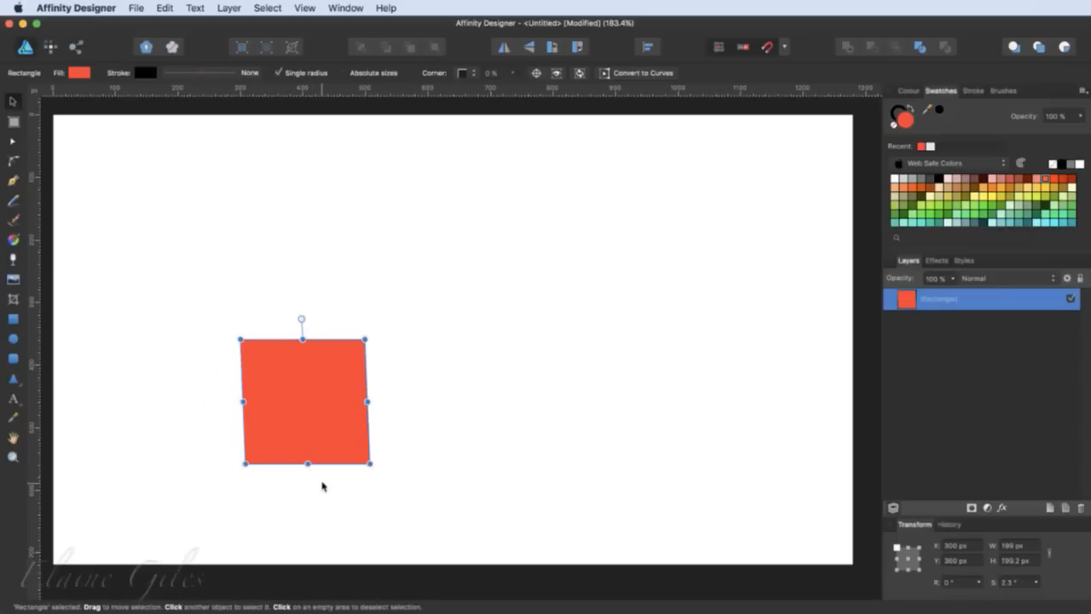
pyautogui.press('super+z')
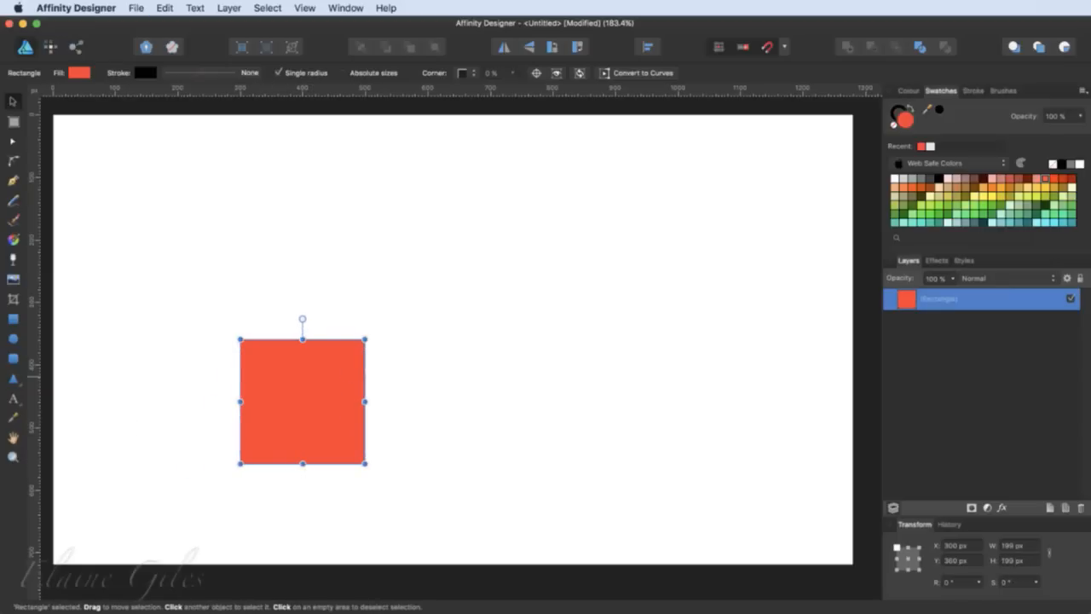
# - Shear the red square vertically by raising its right side, and set the shear to exactly -30°
pyautogui.moveTo(371, 412); pyautogui.dragTo(373, 341)
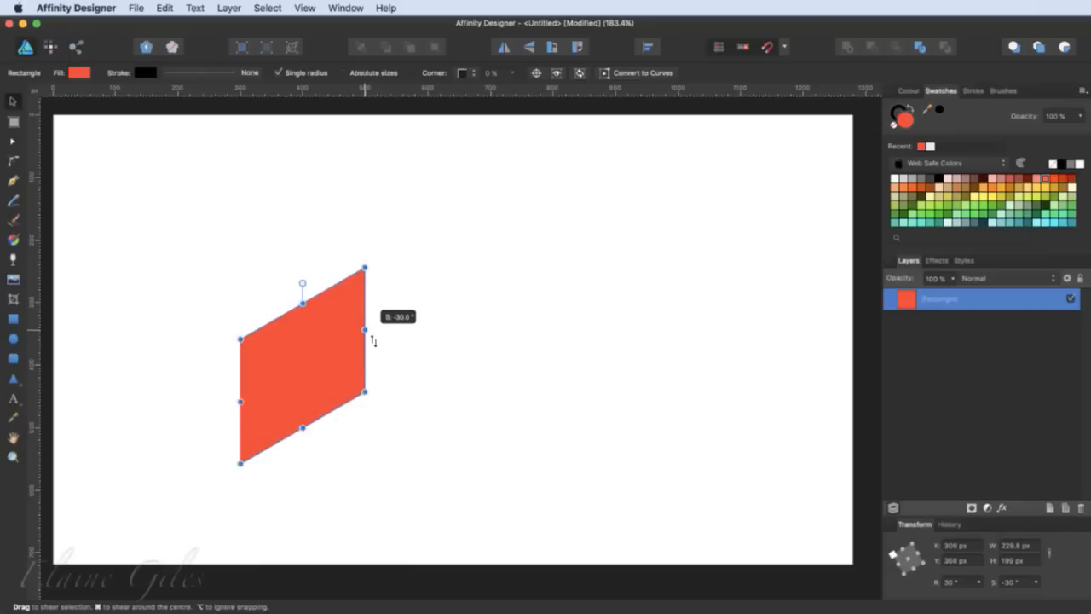
pyautogui.moveTo(373, 341); pyautogui.dragTo(373, 339)
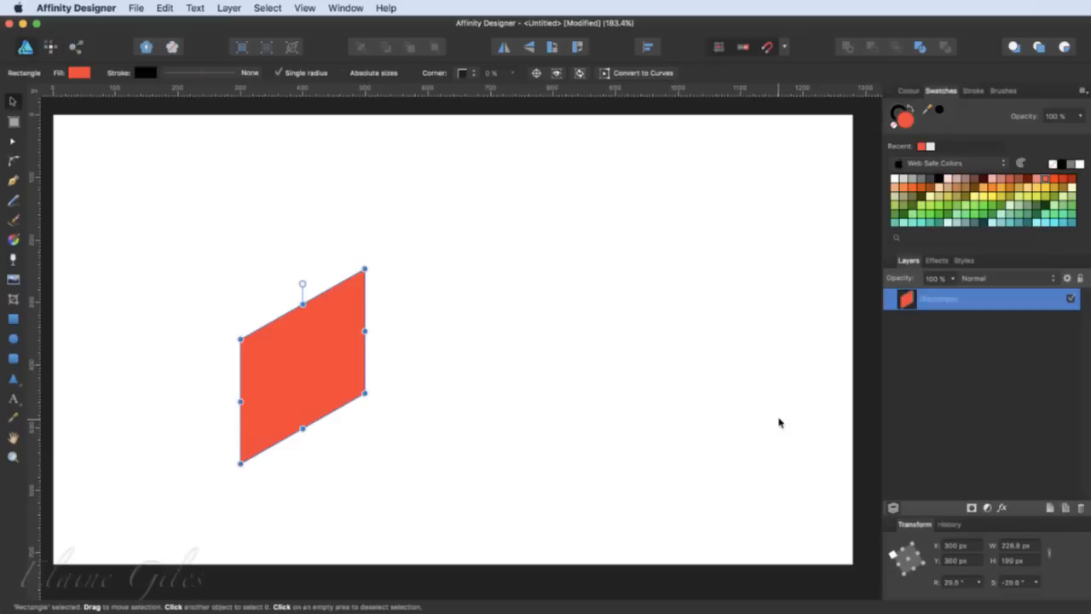
pyautogui.click(1023, 583)
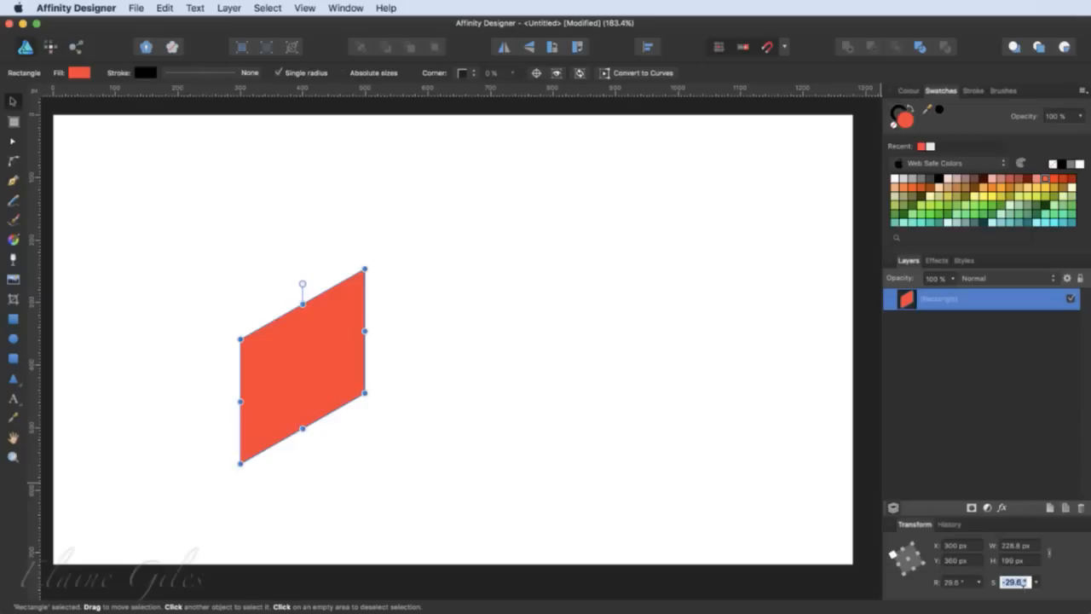
pyautogui.write('-30')
pyautogui.press('Return')
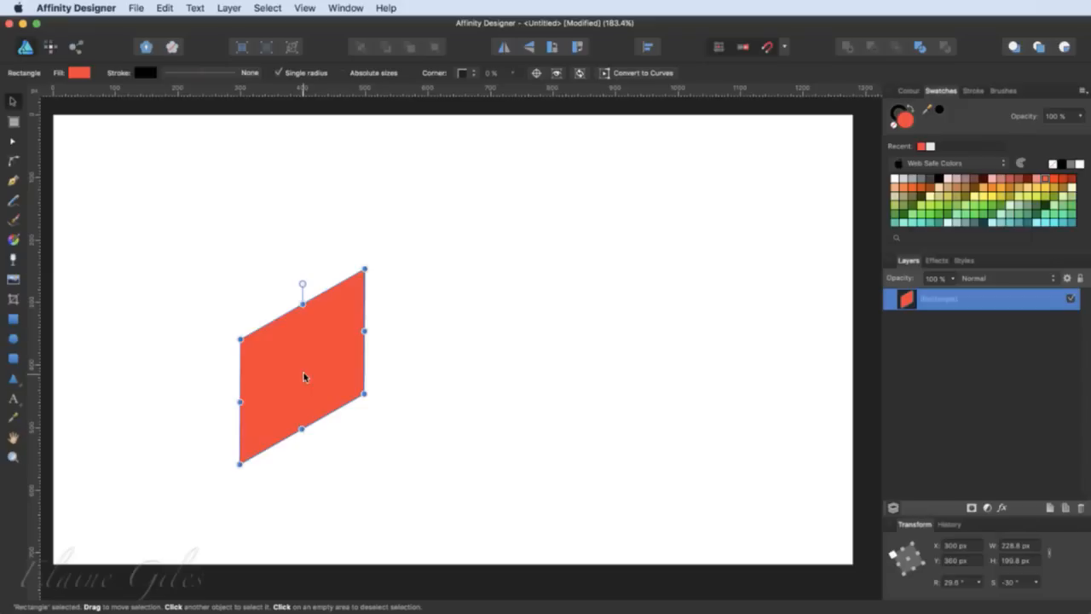
# - Duplicate the sheared panel to its right, flip the copy horizontally, and align it flush against the original's right edge
pyautogui.moveTo(304, 377); pyautogui.dragTo(435, 369)
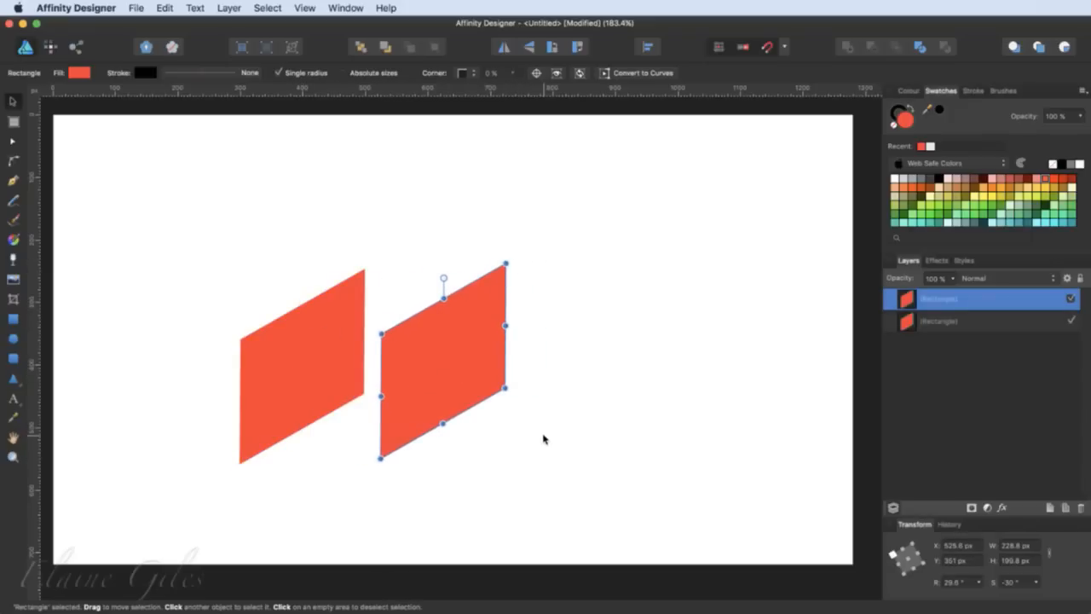
pyautogui.click(504, 48)
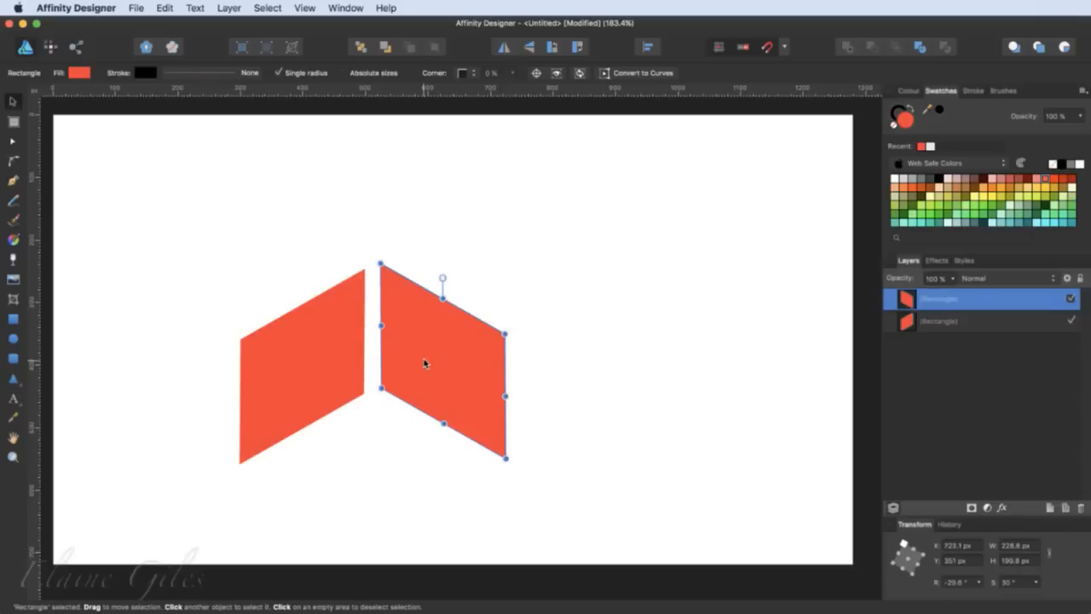
pyautogui.moveTo(419, 359); pyautogui.dragTo(410, 361)
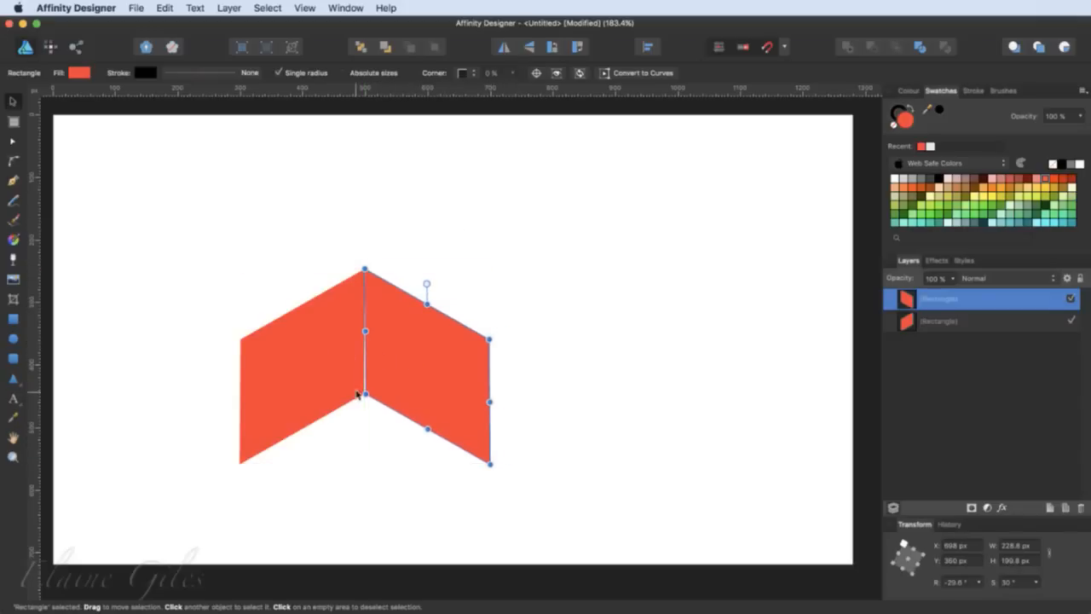
pyautogui.click(370, 432)
# - Move both panels together to about X 166, Y 47 px, and duplicate the pair directly below
pyautogui.click(383, 376)
pyautogui.keyDown('shift'); pyautogui.click(323, 364); pyautogui.keyUp('shift')
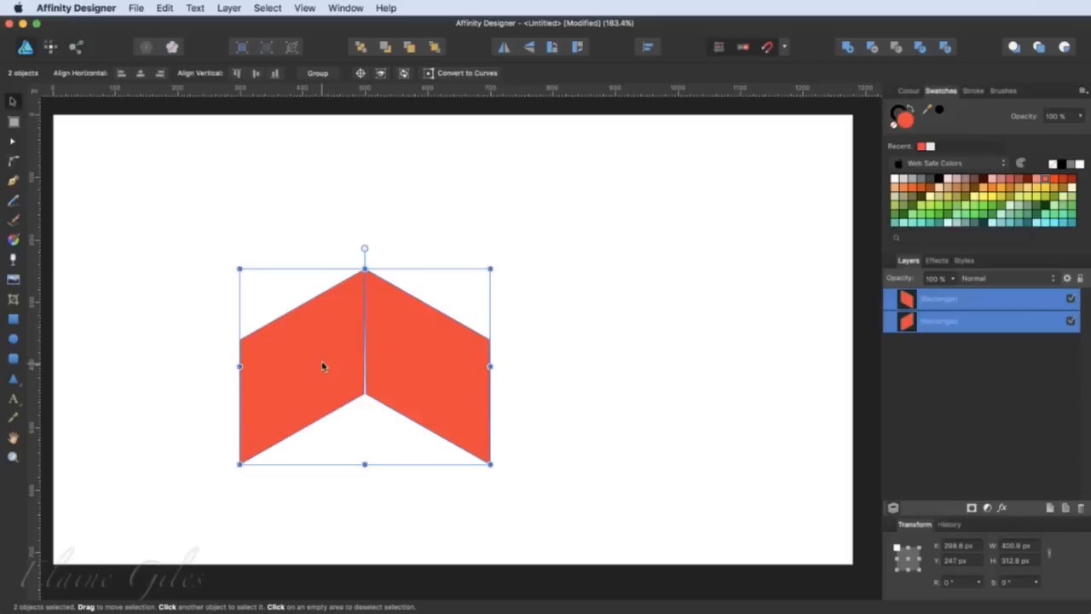
pyautogui.moveTo(405, 360); pyautogui.dragTo(324, 239)
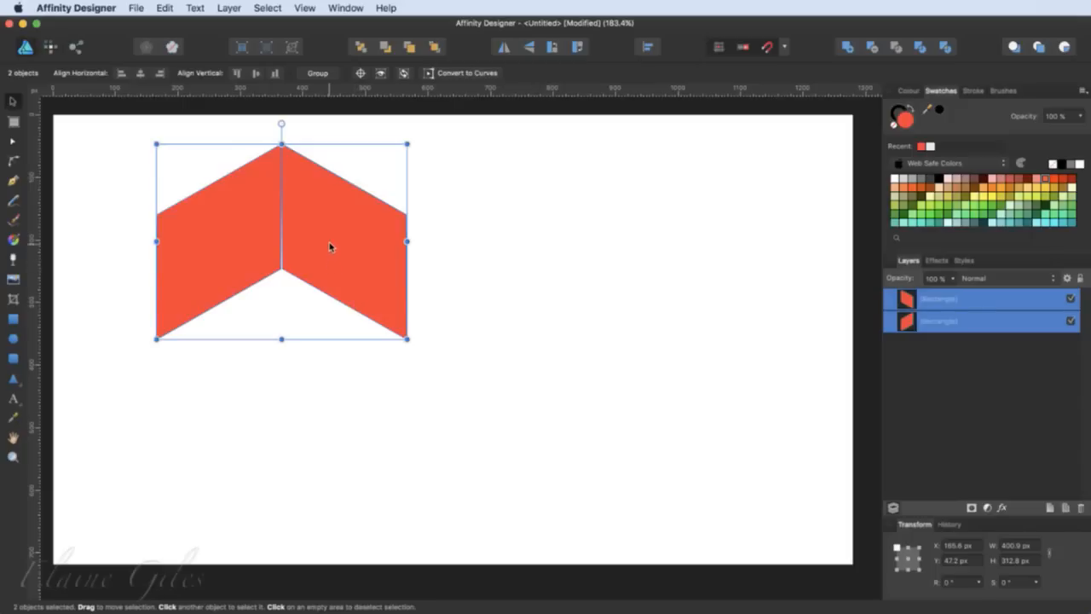
pyautogui.moveTo(330, 244); pyautogui.dragTo(333, 368)
pyautogui.click(513, 386)
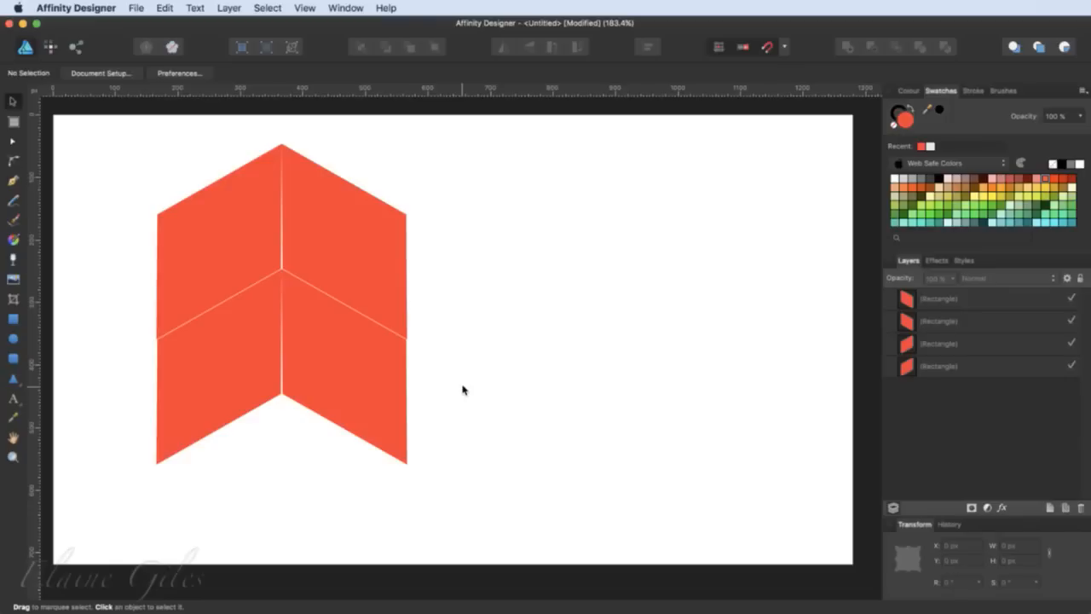
# - Copy the upper-left panel to the lower right and the upper-right panel to the lower left as the box's front faces
pyautogui.click(190, 246)
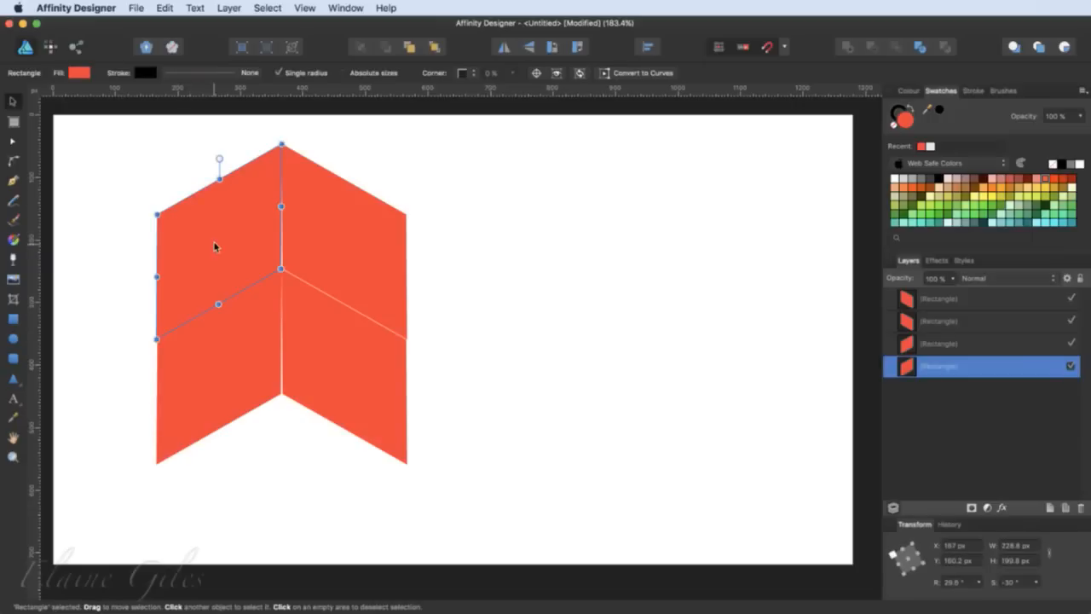
pyautogui.moveTo(212, 241); pyautogui.dragTo(336, 434)
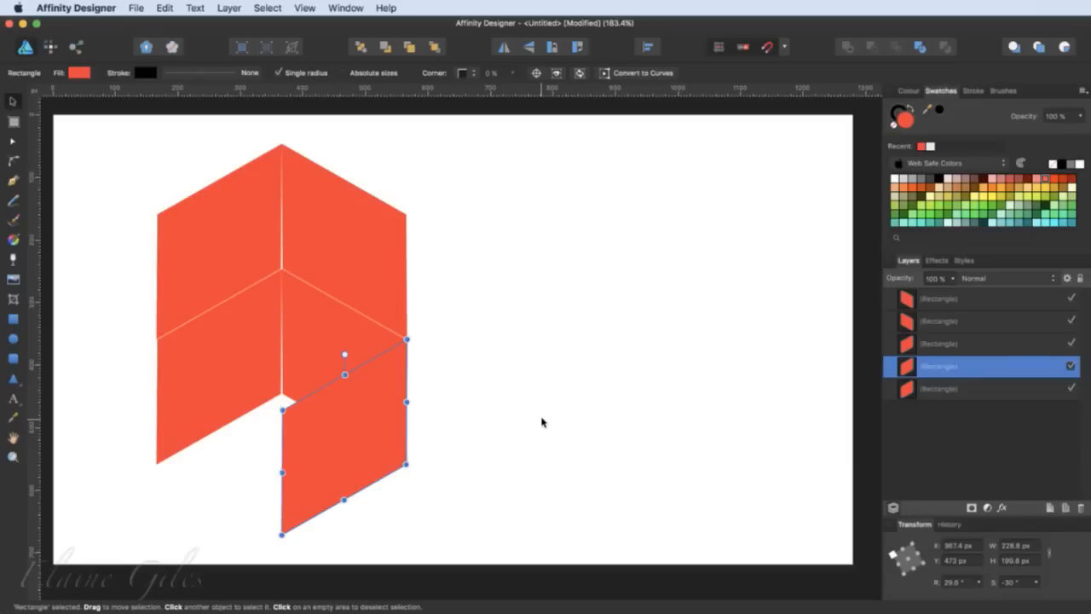
pyautogui.click(353, 259)
pyautogui.moveTo(346, 230); pyautogui.dragTo(231, 431)
pyautogui.click(577, 378)
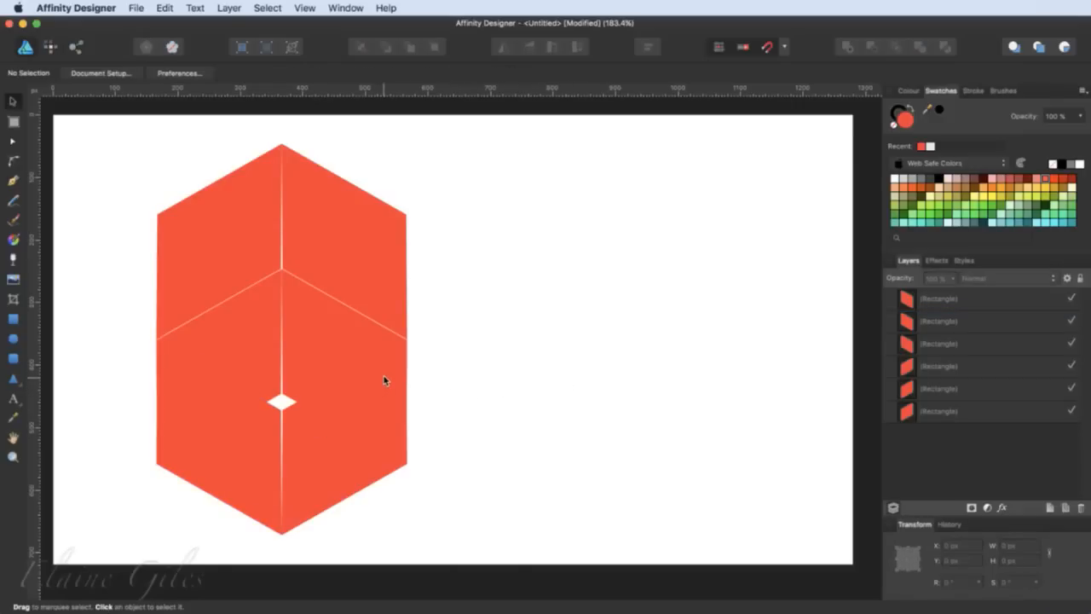
# - Copy the upper-left panel onto the middle of the right side, and shorten it from its top edge to about 90 px high
pyautogui.click(207, 256)
pyautogui.moveTo(207, 231); pyautogui.dragTo(331, 316)
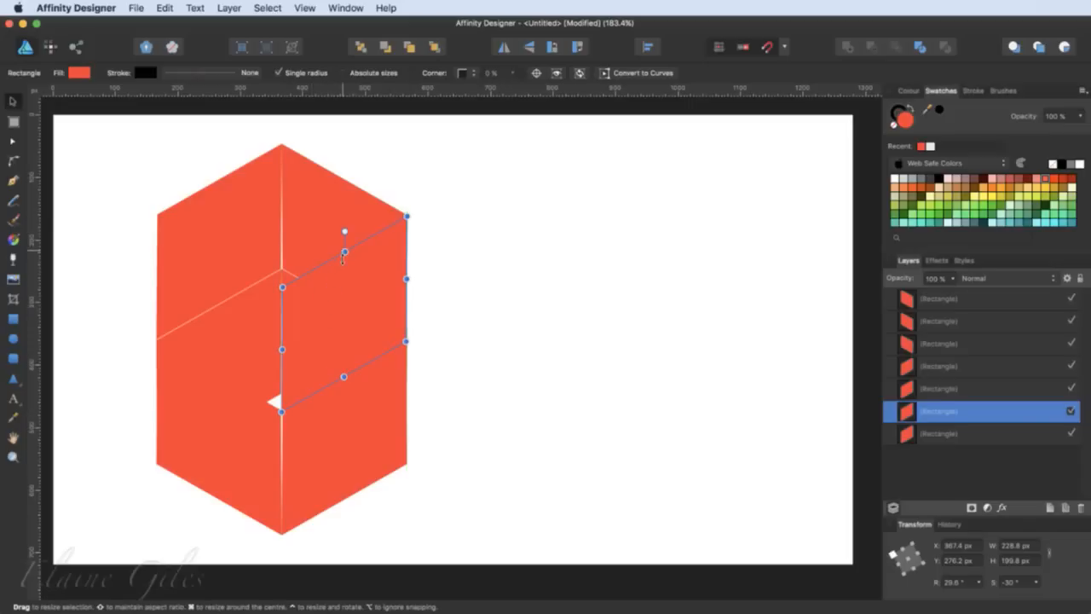
pyautogui.moveTo(345, 256); pyautogui.dragTo(357, 282)
pyautogui.press('super+z')
pyautogui.moveTo(281, 349)
pyautogui.mouseDown()
pyautogui.moveTo(274, 399)
pyautogui.moveTo(277, 354)
pyautogui.moveTo(278, 363)
pyautogui.mouseUp()
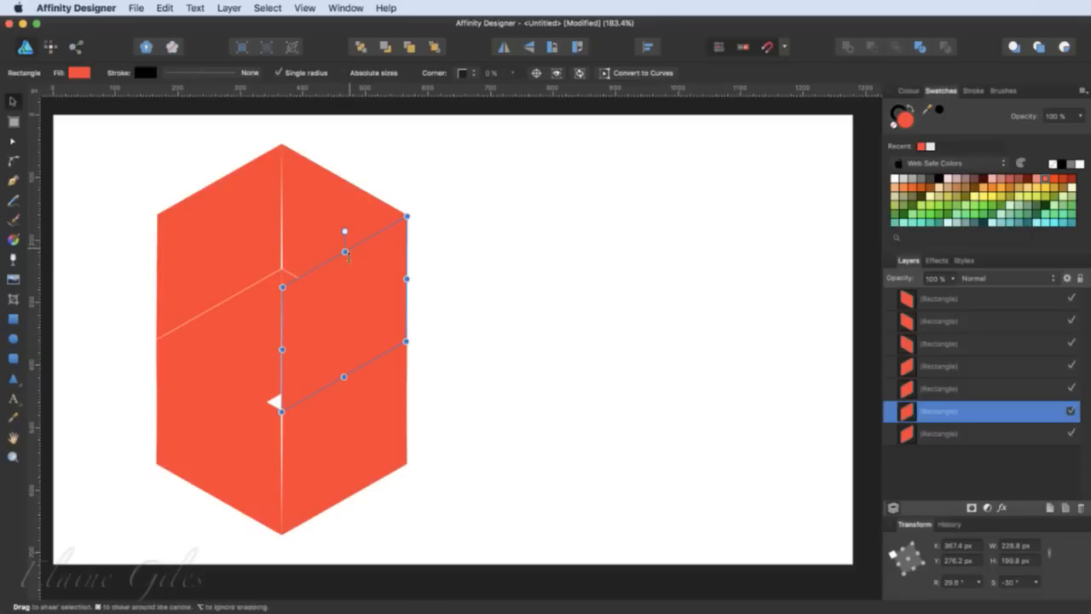
pyautogui.moveTo(344, 251); pyautogui.dragTo(345, 322)
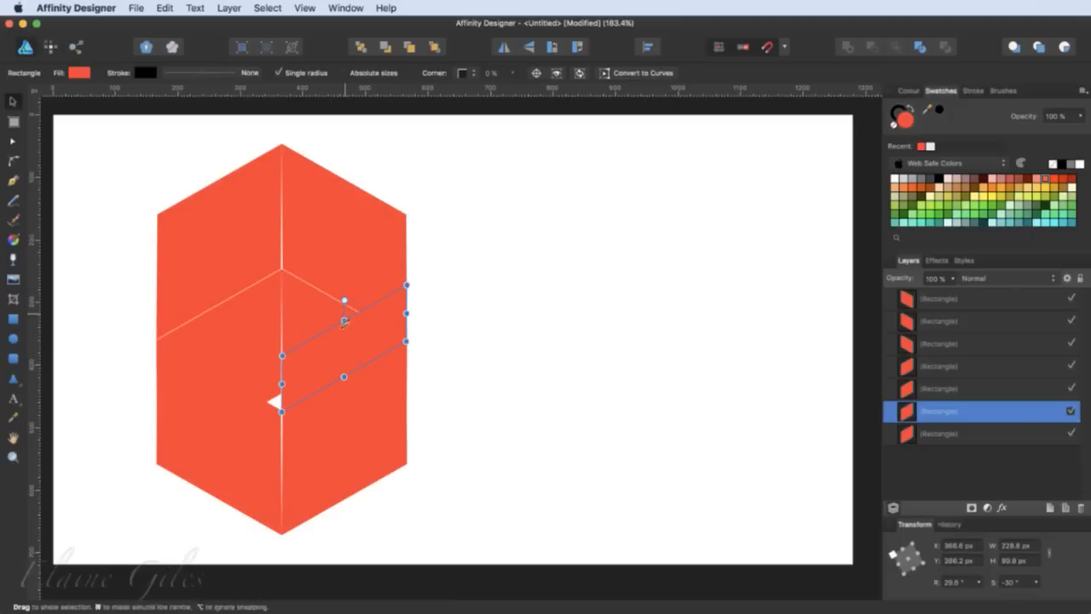
# - Copy the upper-right panel to the middle left, and fold it down over the front face as a flap about 113 px high
pyautogui.click(336, 213)
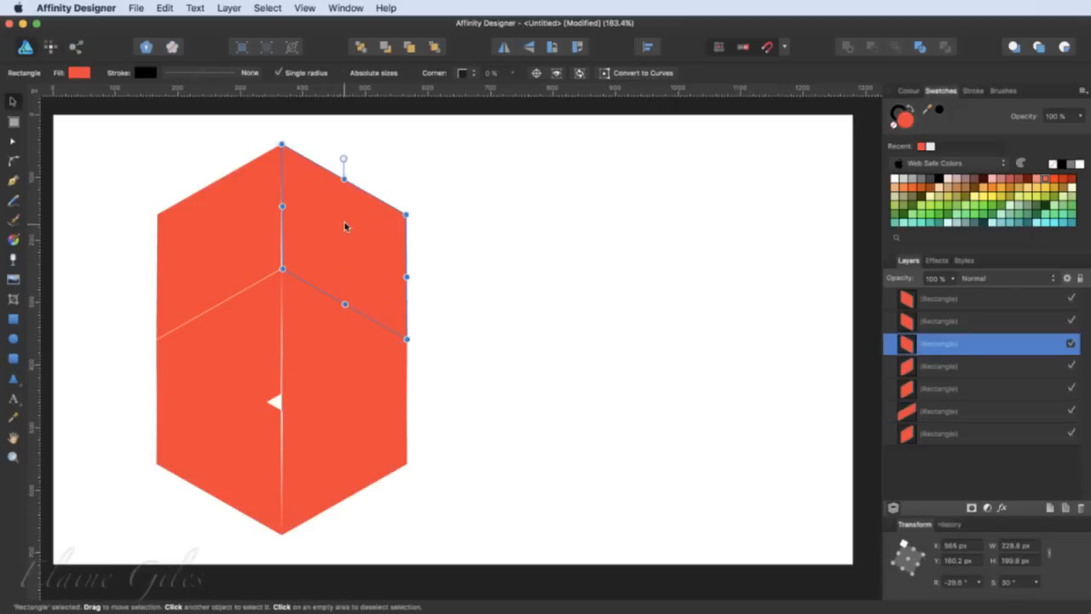
pyautogui.press('super+j')
pyautogui.moveTo(329, 241); pyautogui.dragTo(220, 294)
pyautogui.moveTo(218, 253); pyautogui.dragTo(219, 320)
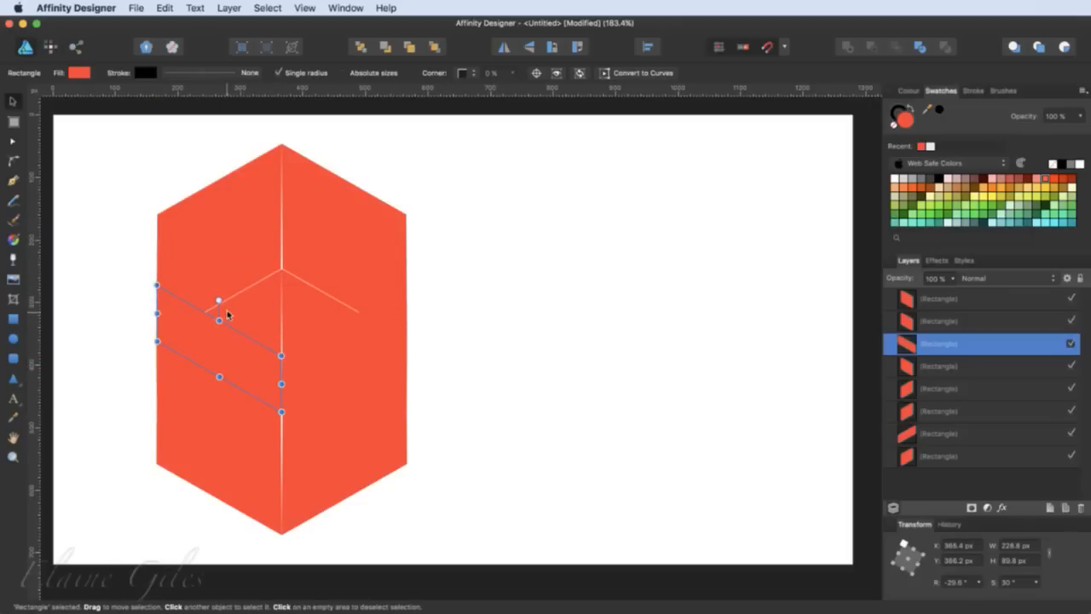
pyautogui.moveTo(209, 319); pyautogui.dragTo(156, 412)
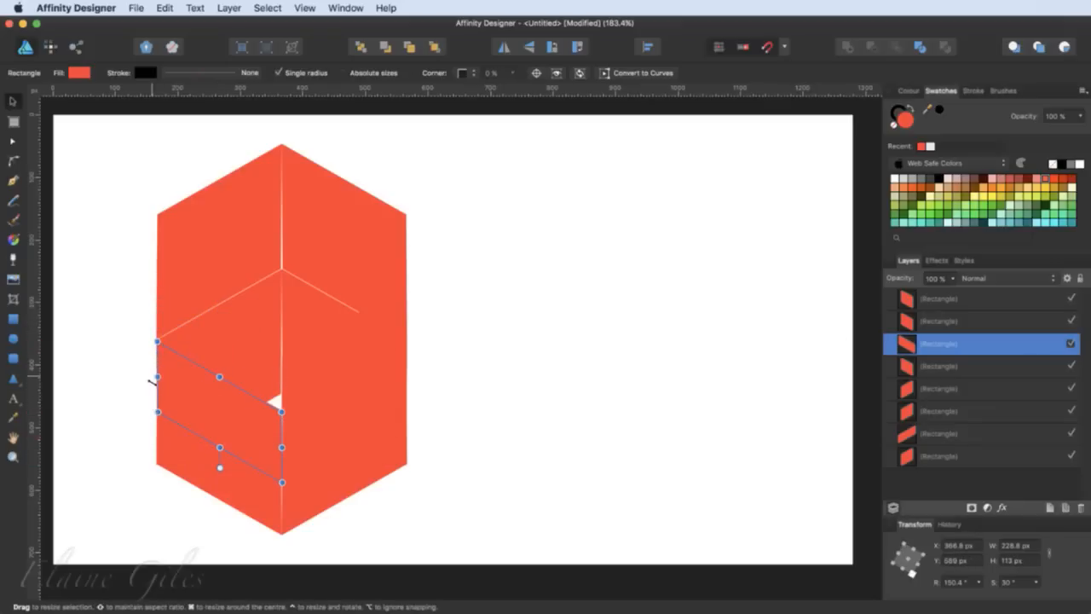
pyautogui.moveTo(220, 467)
pyautogui.mouseDown()
pyautogui.moveTo(202, 466)
pyautogui.moveTo(235, 464)
pyautogui.moveTo(219, 465)
pyautogui.mouseUp()
# - Fill the inner panel at the lower right of the box with yellow-green from Web Safe Colors
pyautogui.click(329, 373)
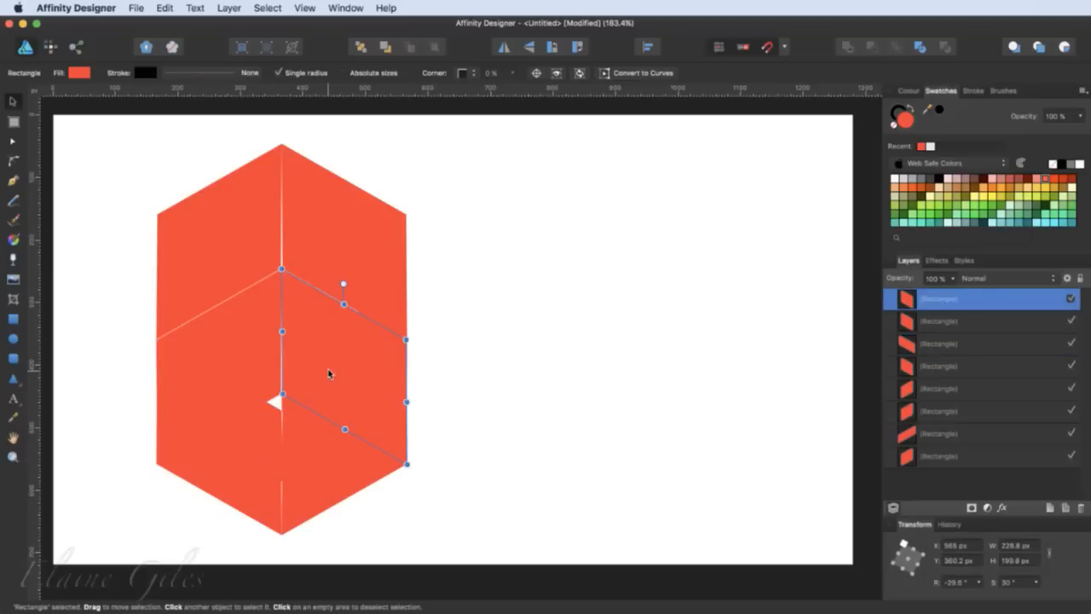
pyautogui.click(320, 456)
pyautogui.click(333, 347)
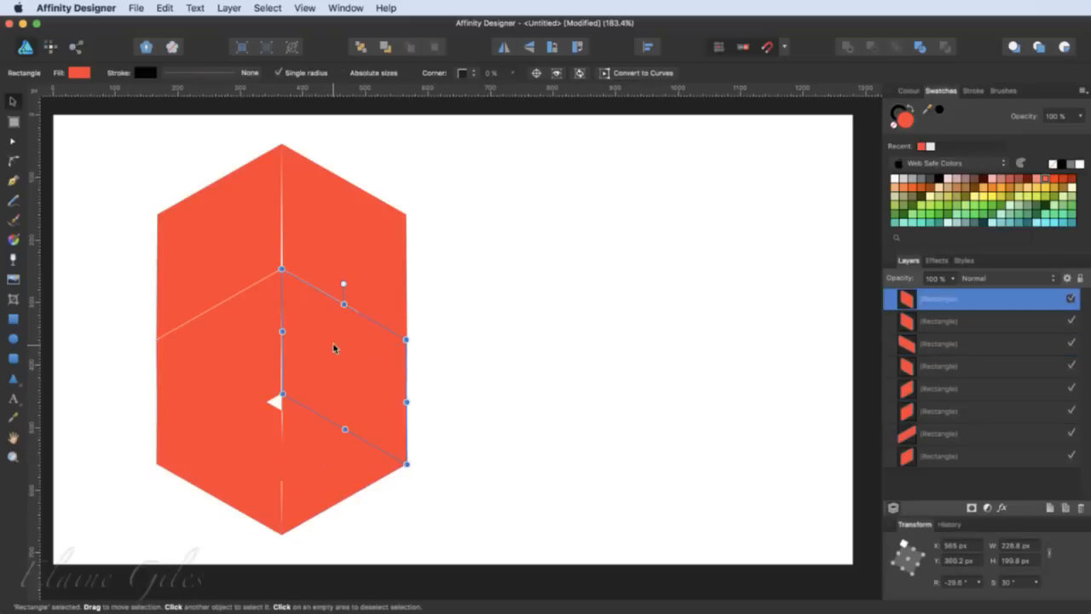
pyautogui.click(1039, 198)
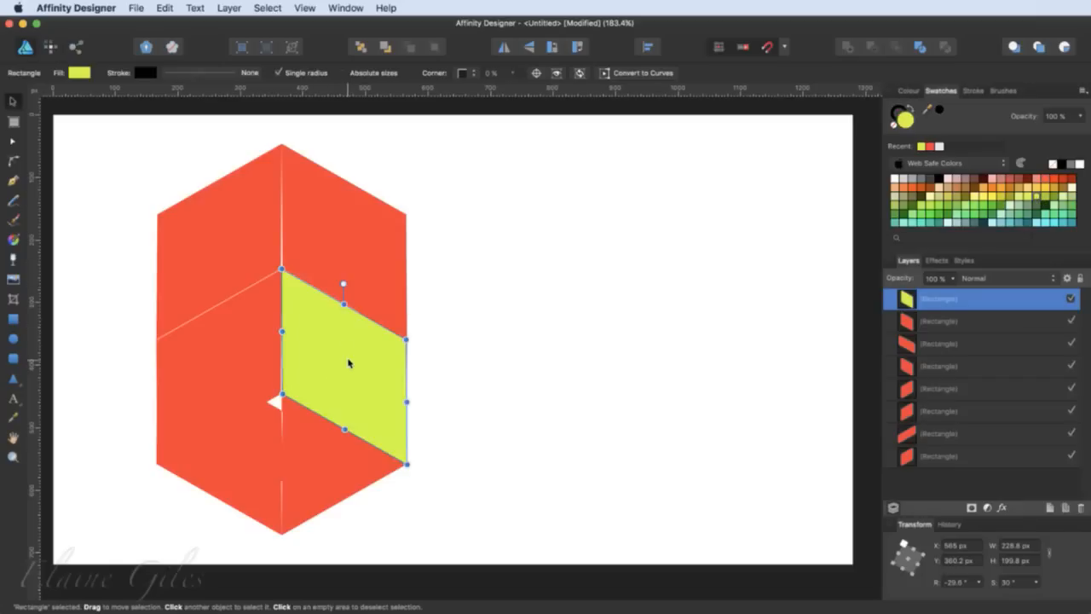
# - Flip the yellow-green panel horizontally, and fold it down over the right front face as a flap about 69 px high
pyautogui.click(506, 47)
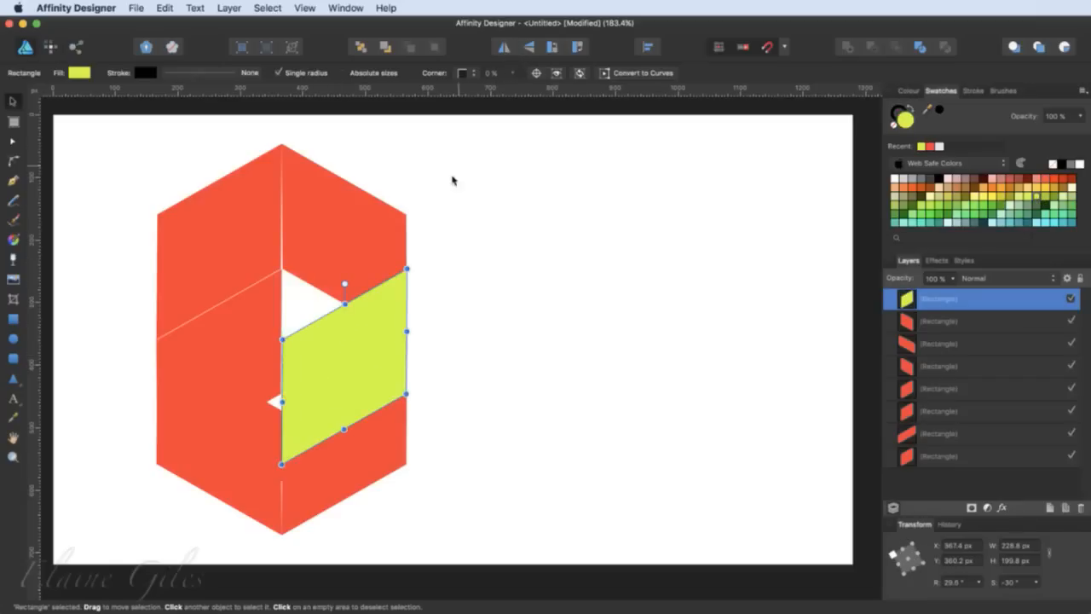
pyautogui.moveTo(344, 305); pyautogui.dragTo(355, 384)
# - Delete the short red flap above the yellow-green one, and select the yellow-green flap
pyautogui.click(346, 351)
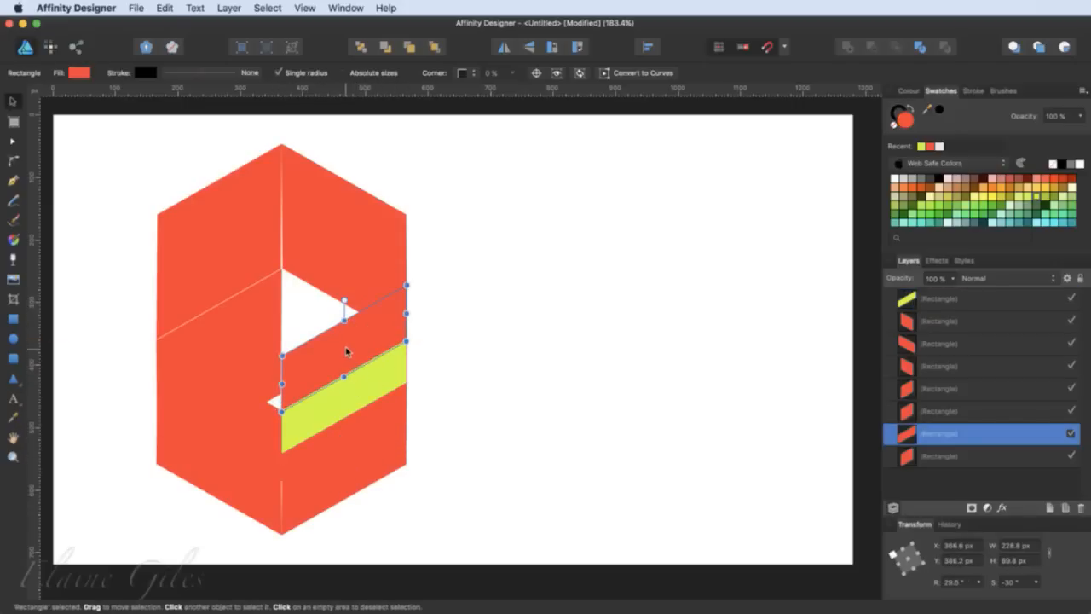
pyautogui.press('Delete')
pyautogui.click(347, 397)
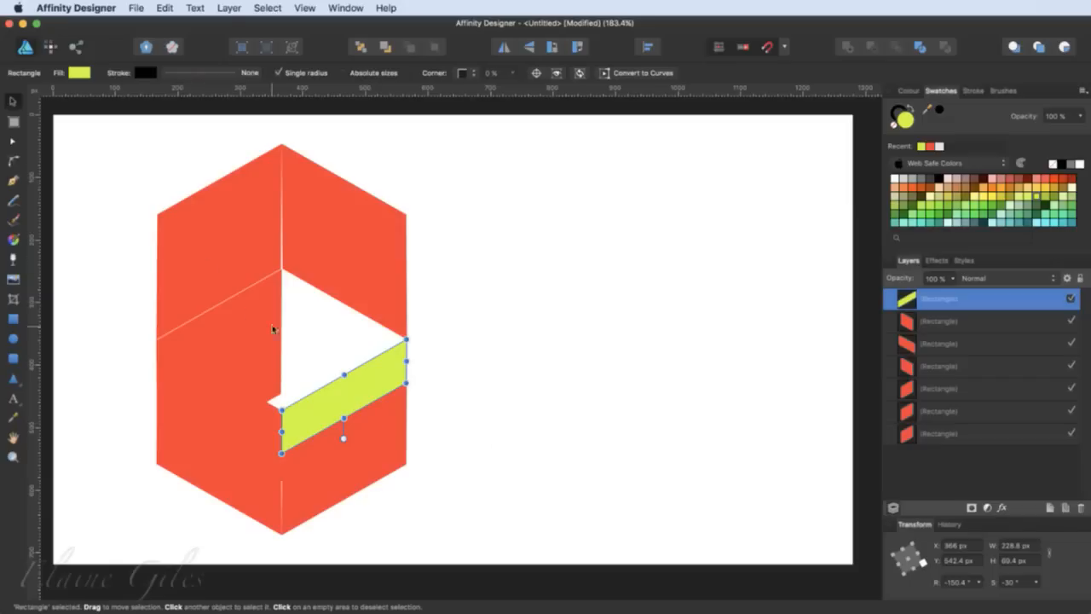
# - Undo the deletion of the short red flap and the folding and flipping of the yellow-green panel
pyautogui.press('super+z')
pyautogui.press('super+z')
pyautogui.press('super+z')
pyautogui.press('super+z')
pyautogui.press('super+z')
pyautogui.press('super+z')
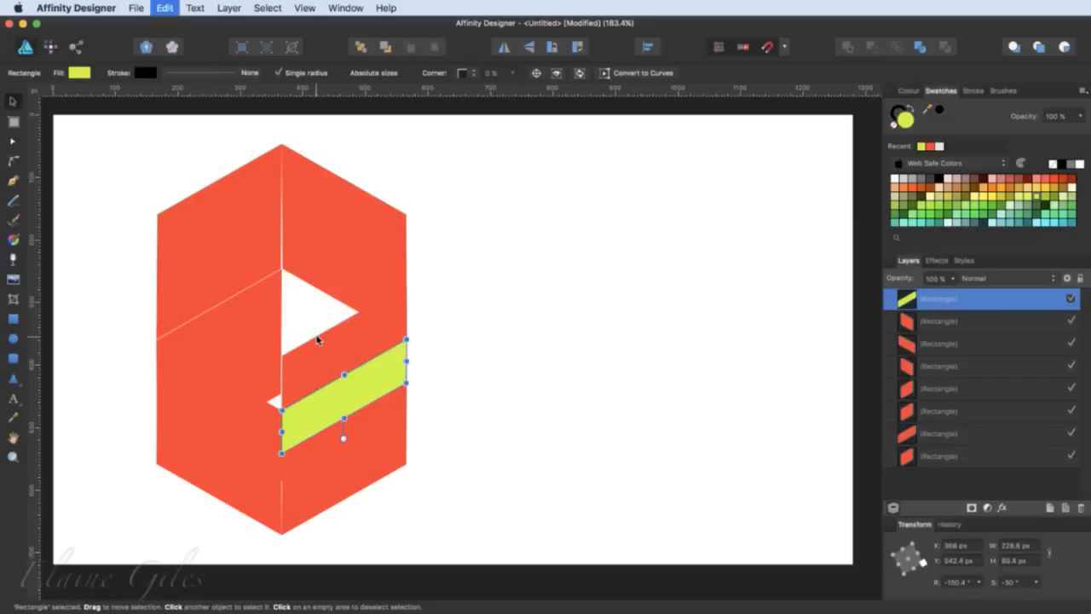
pyautogui.press('super+z')
pyautogui.press('super+z')
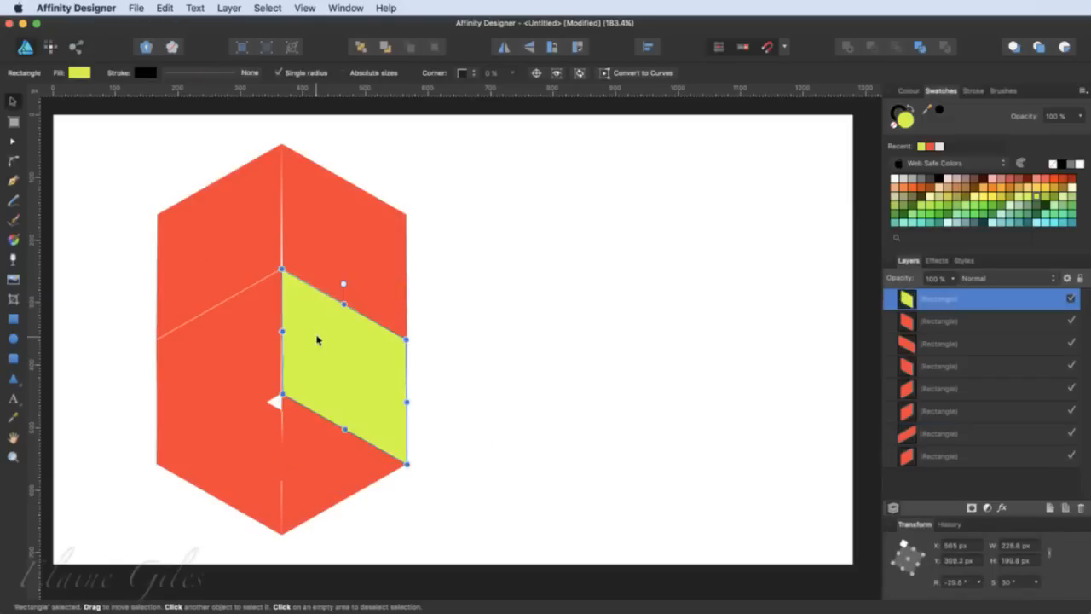
# - Fill the yellow-green inner panel with the same red as the other panels, using Web Safe Colors
pyautogui.click(321, 442)
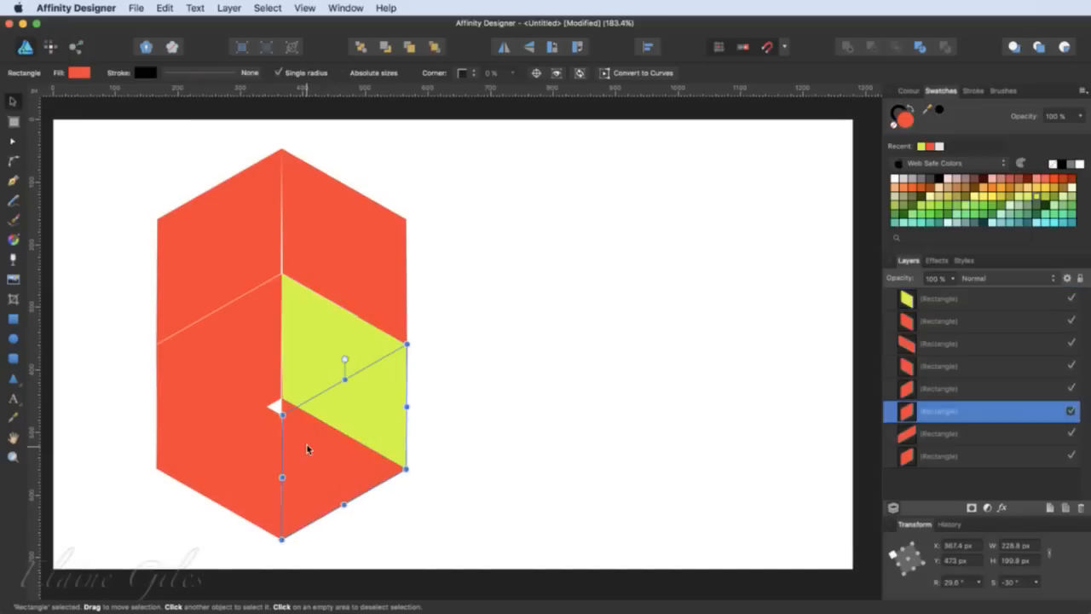
pyautogui.click(340, 347)
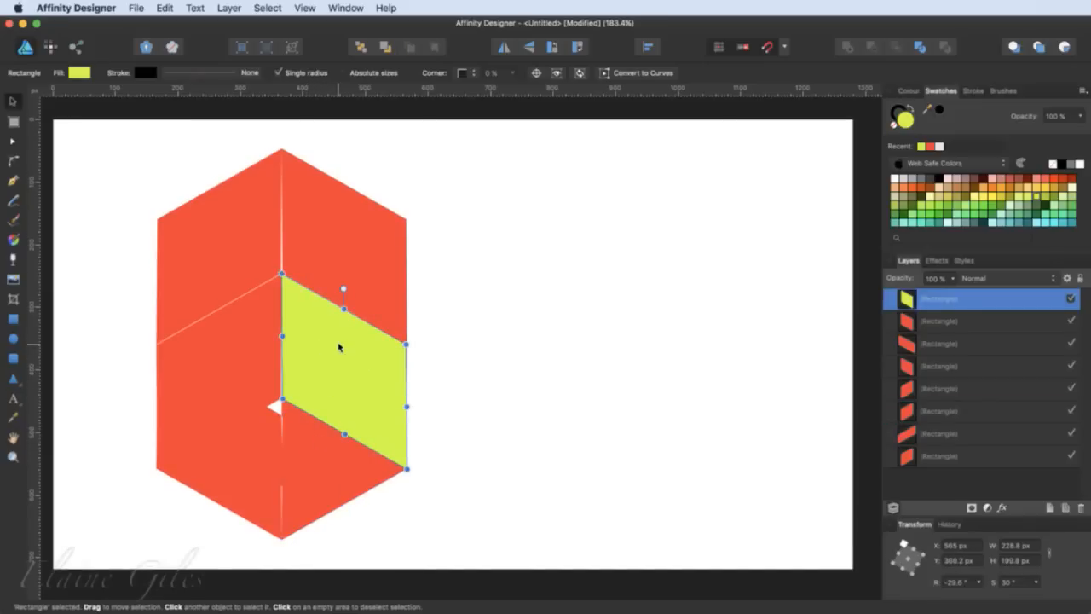
pyautogui.click(311, 436)
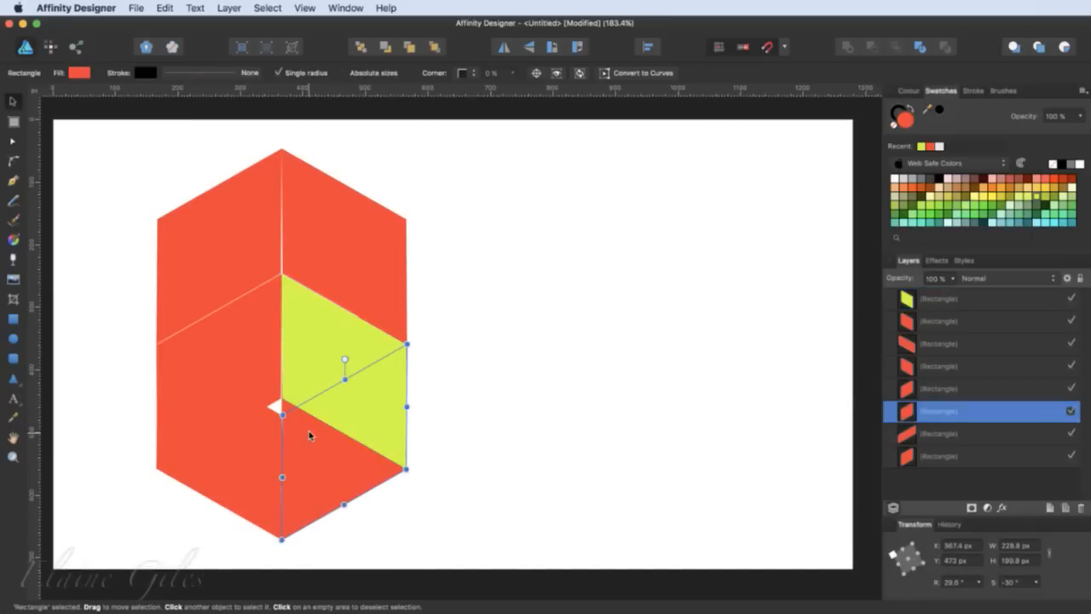
pyautogui.click(288, 408)
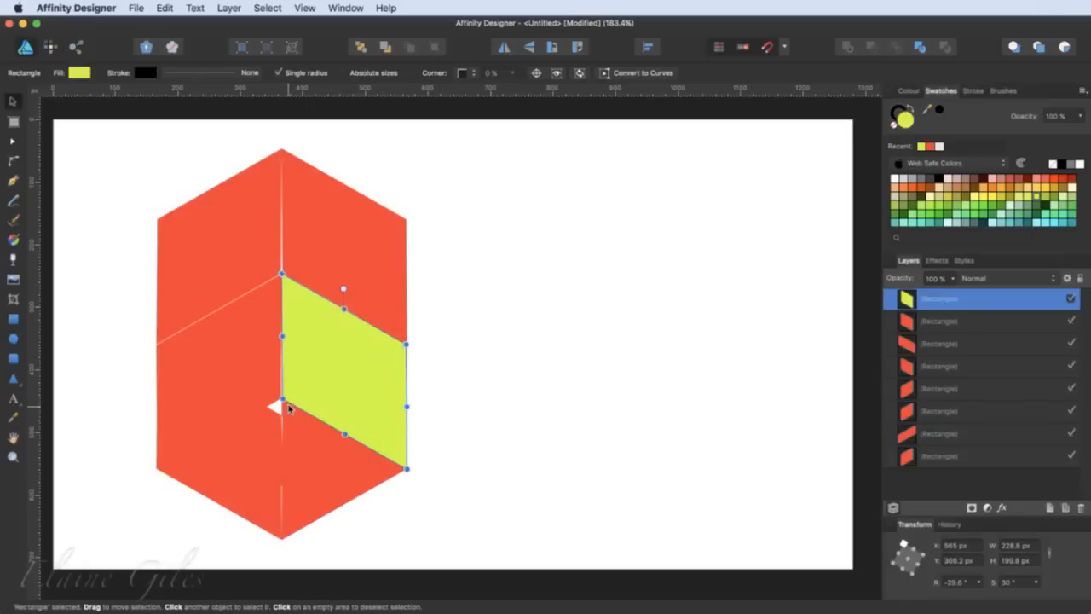
pyautogui.click(288, 408)
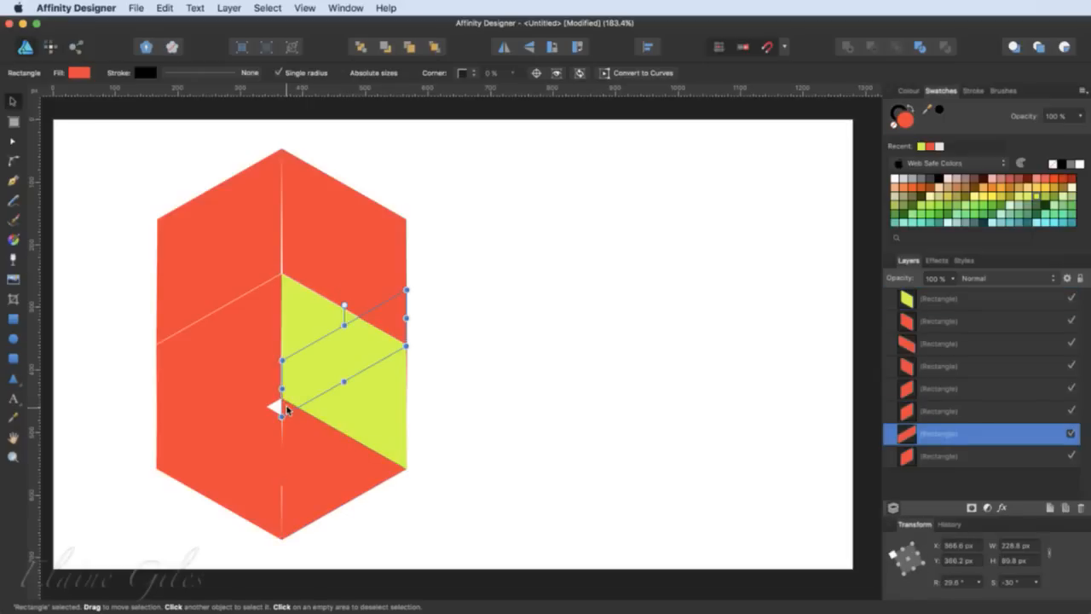
pyautogui.click(391, 418)
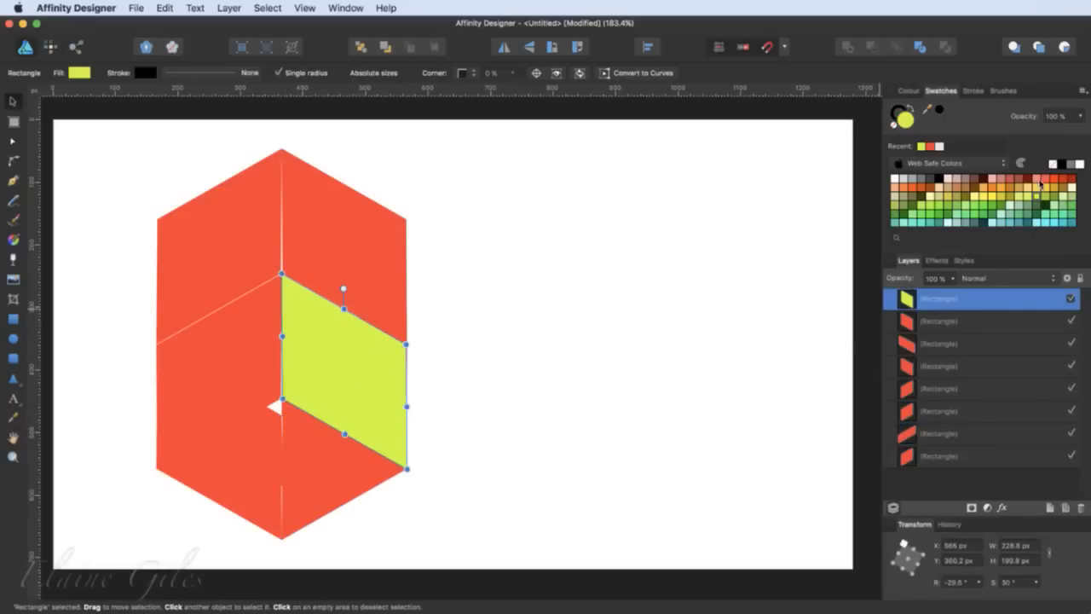
pyautogui.click(1053, 178)
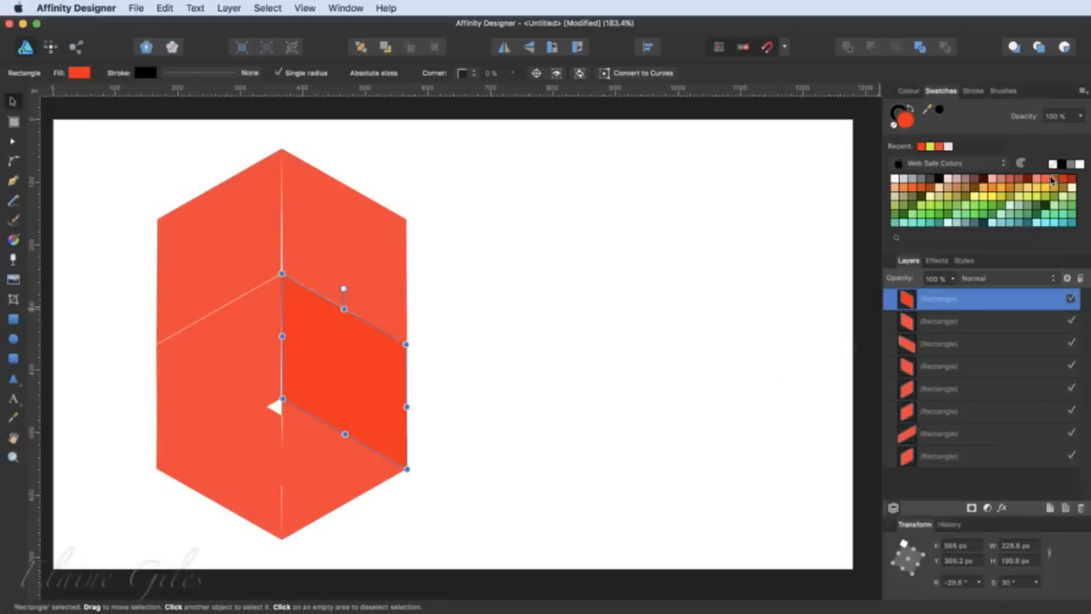
pyautogui.click(1044, 178)
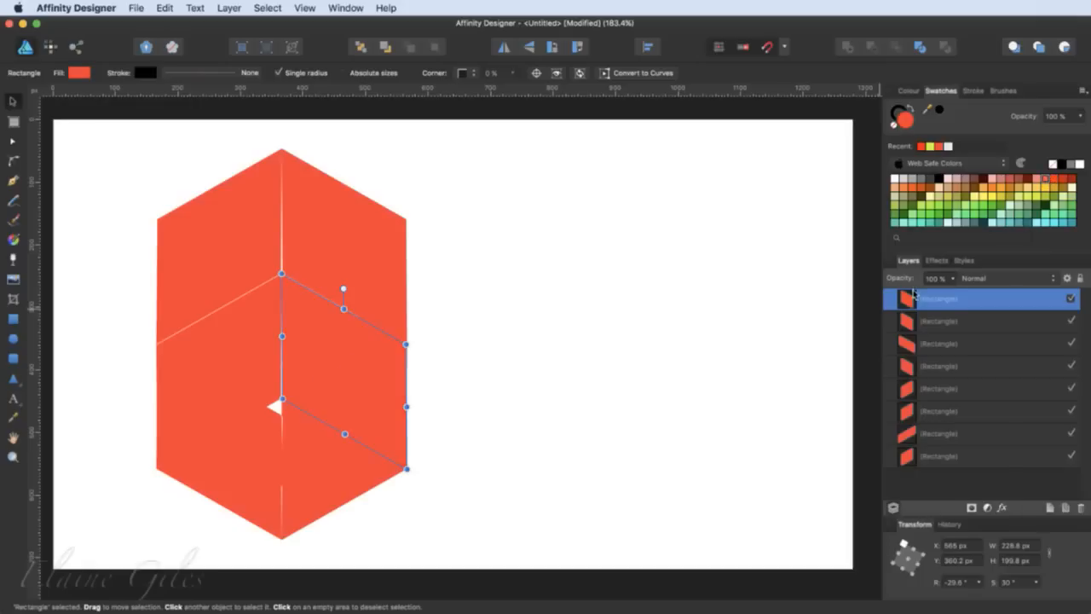
# - Move the recoloured inner panel to the bottom of the layer stack, and delete the short red flap above the right front face
pyautogui.moveTo(919, 297); pyautogui.dragTo(911, 490)
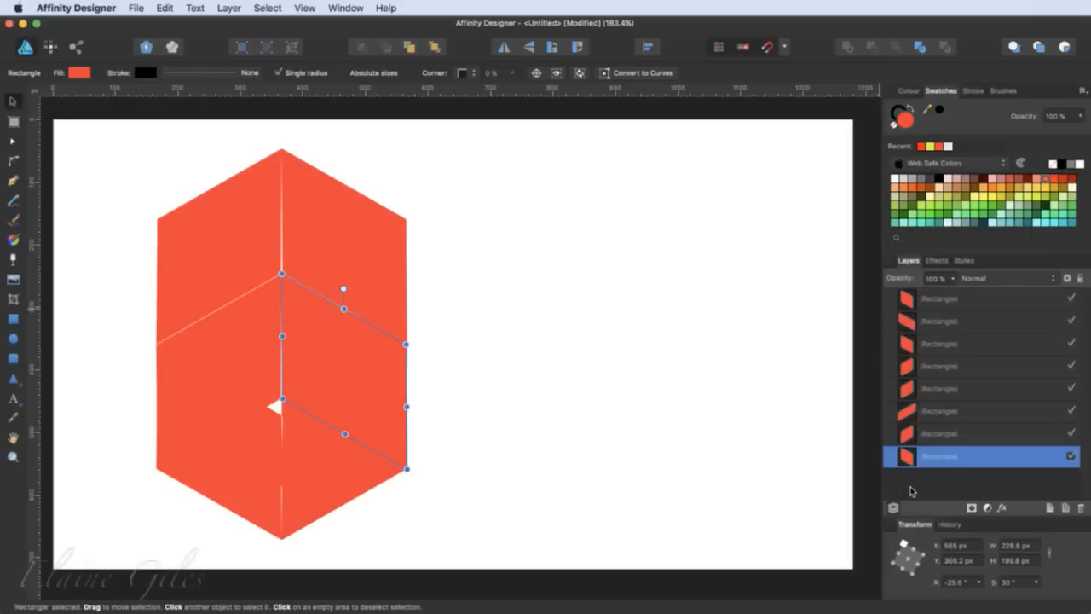
pyautogui.click(924, 435)
pyautogui.click(337, 450)
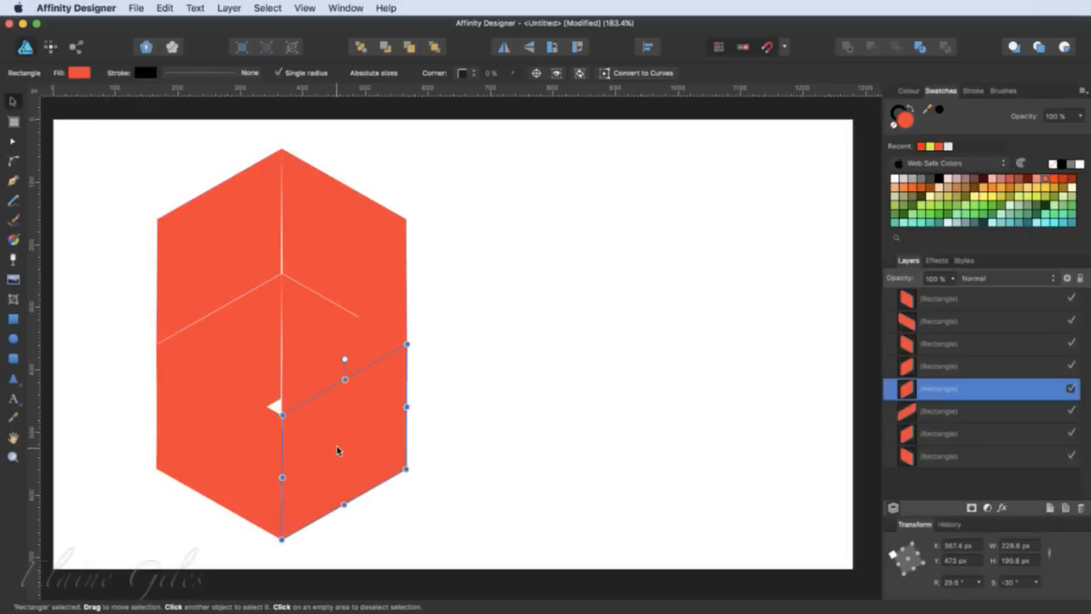
pyautogui.click(326, 347)
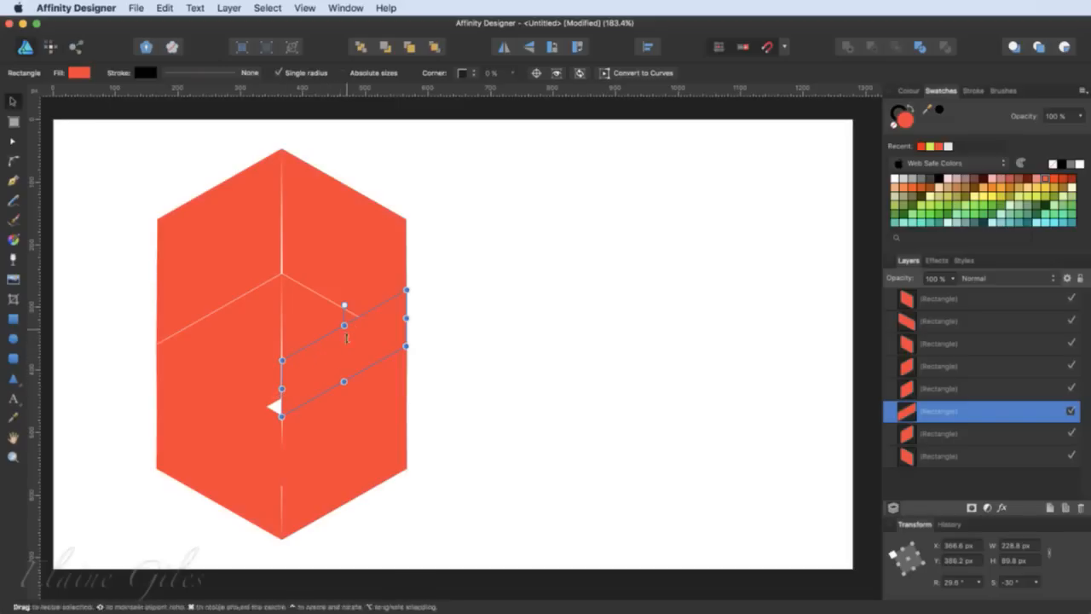
pyautogui.press('Delete')
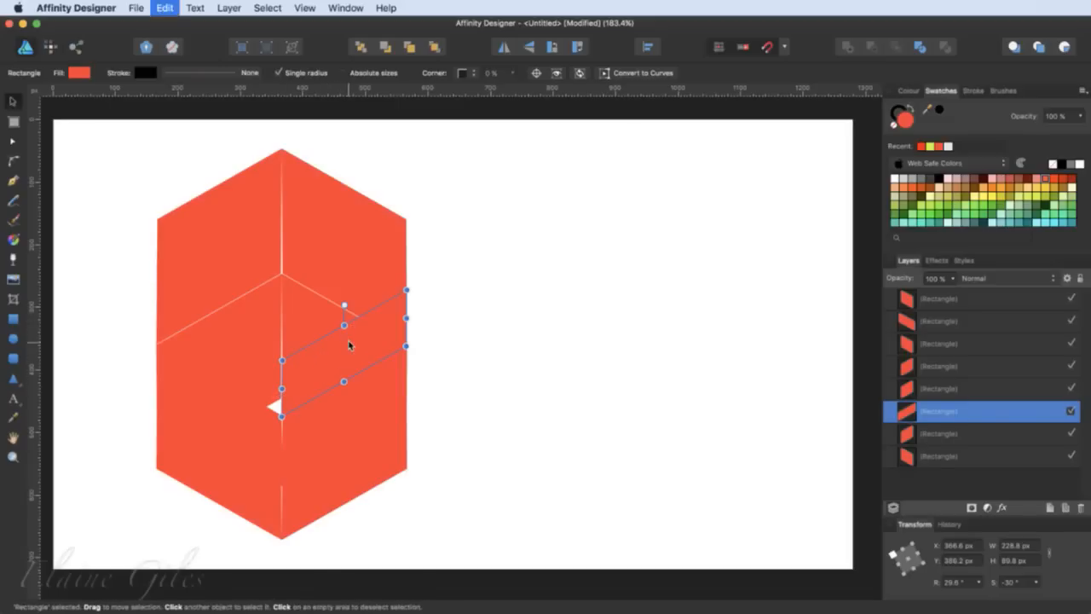
# - Examine the red box's inner and front panels, then the lower flaps and inner panels of the magenta box in the Box document
pyautogui.click(323, 338)
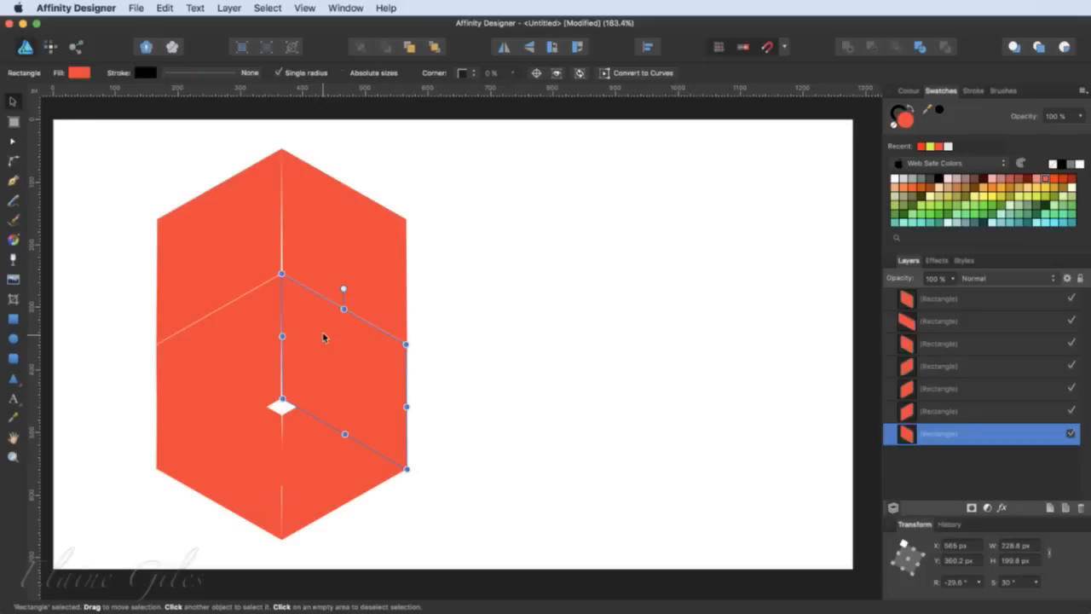
pyautogui.click(309, 457)
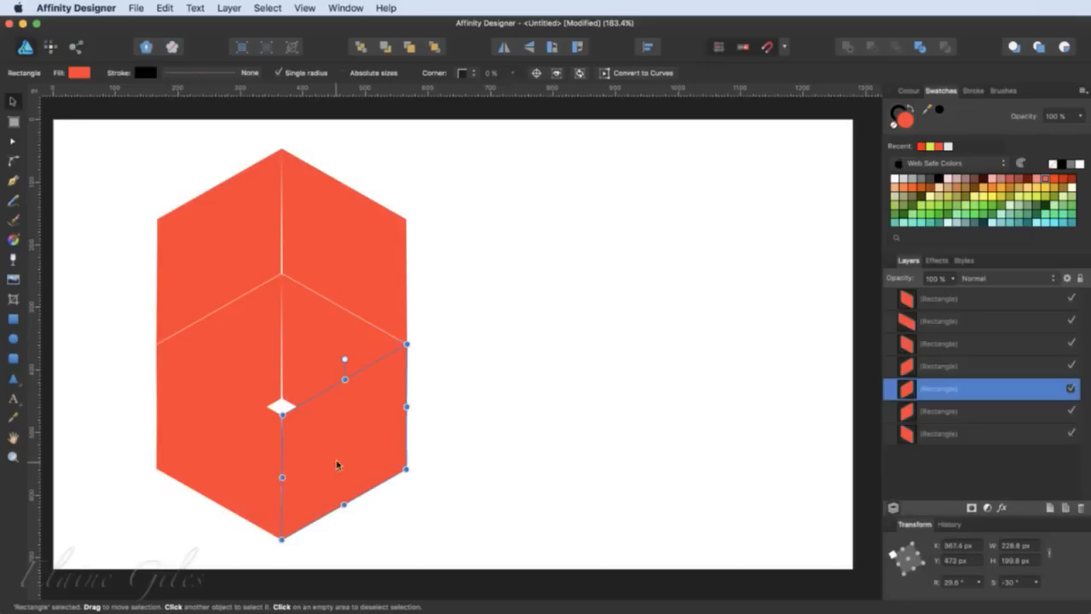
pyautogui.click(262, 461)
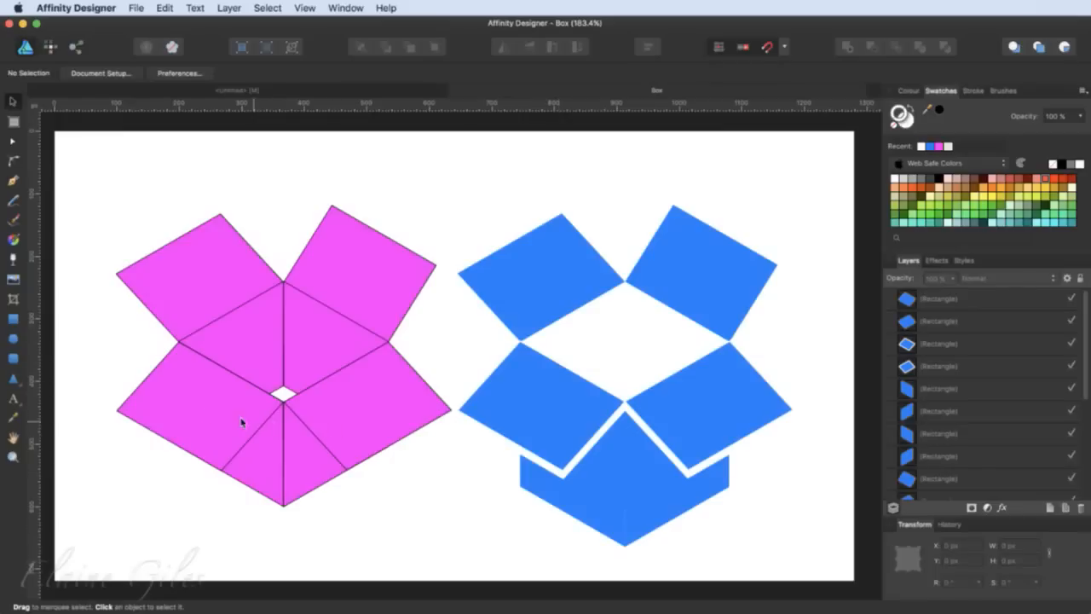
pyautogui.click(206, 416)
pyautogui.click(340, 398)
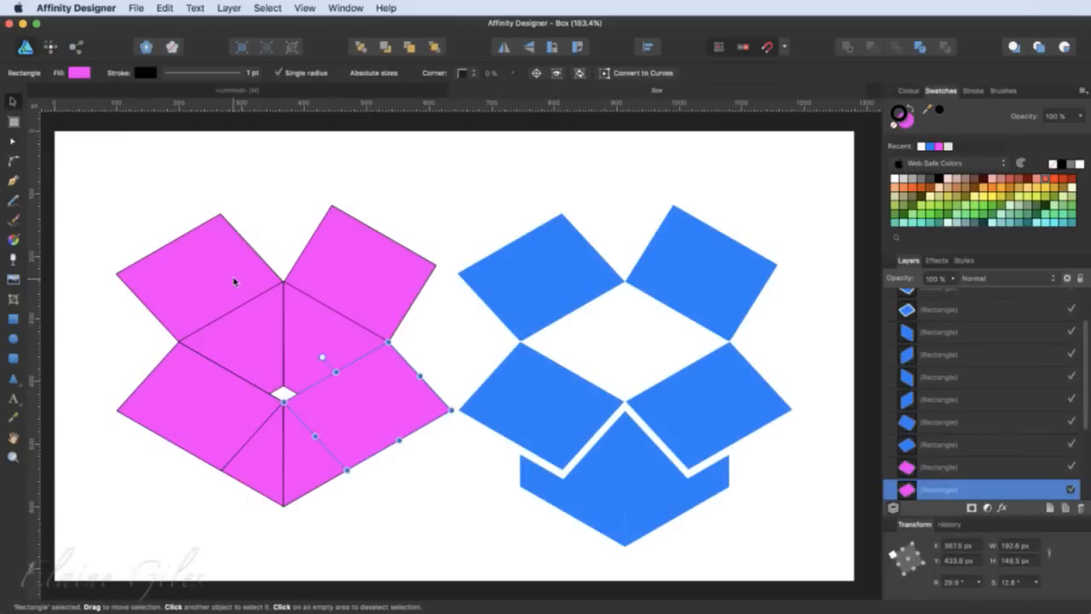
pyautogui.click(261, 357)
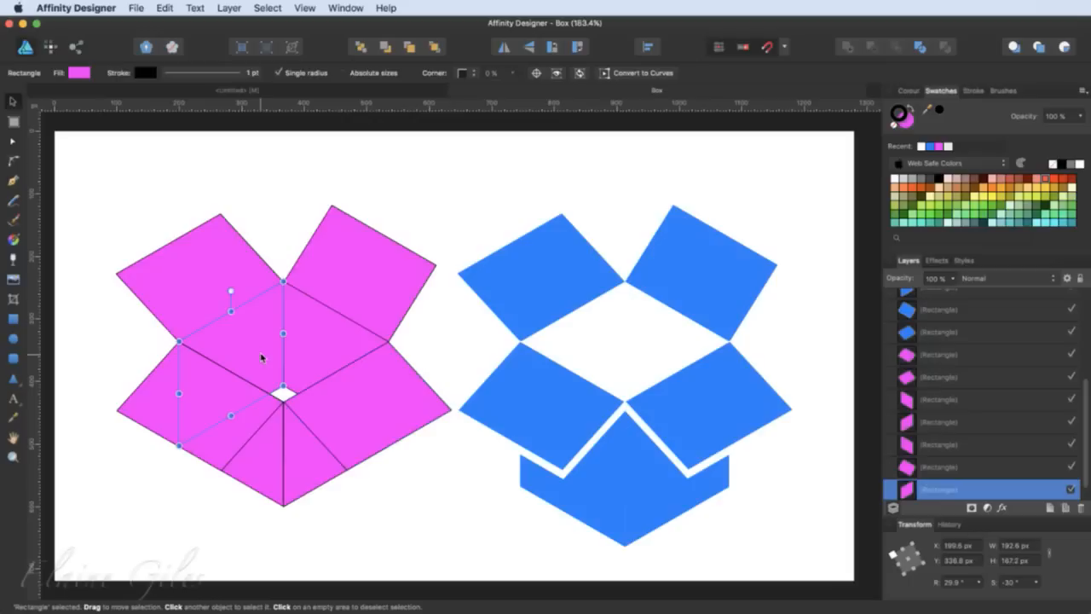
pyautogui.click(336, 352)
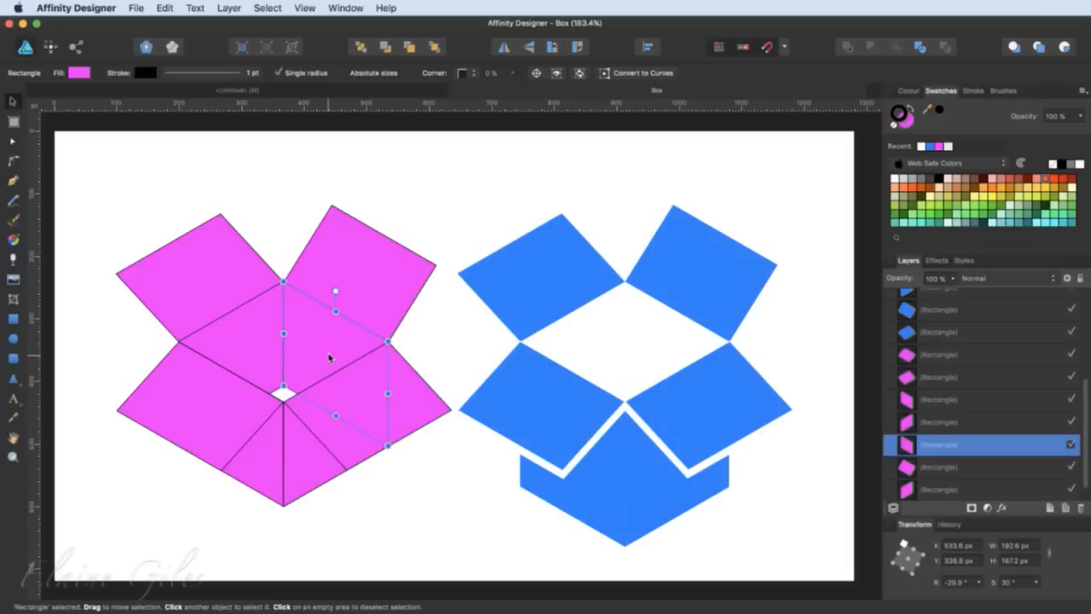
# - Reshape the magenta box's two upper flaps, making the left one about 141 px high and the right one about 154 px high
pyautogui.click(220, 264)
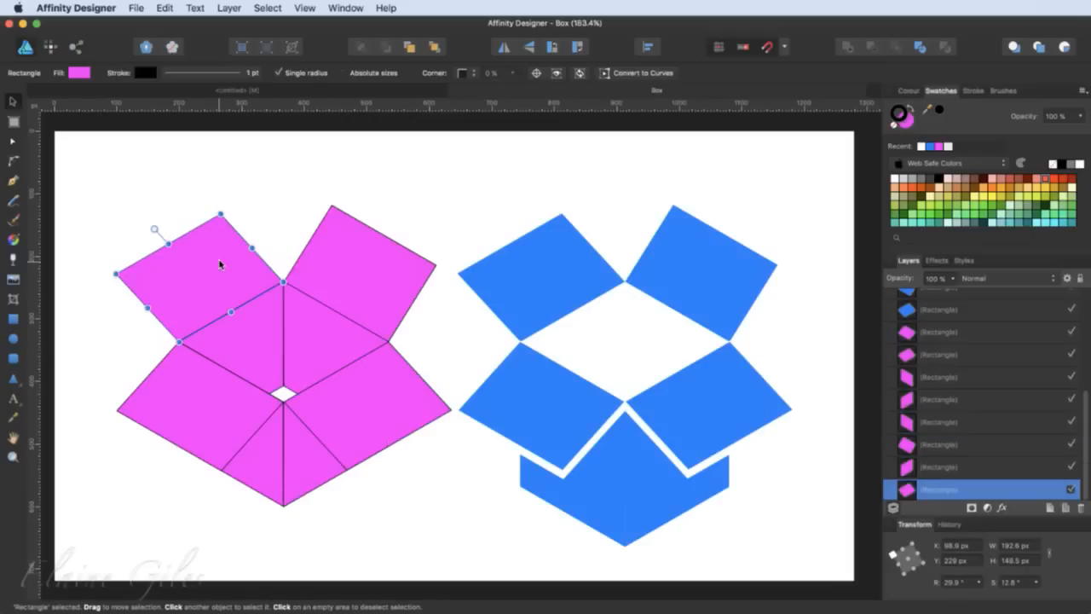
pyautogui.moveTo(168, 246)
pyautogui.mouseDown()
pyautogui.moveTo(183, 260)
pyautogui.moveTo(171, 254)
pyautogui.mouseUp()
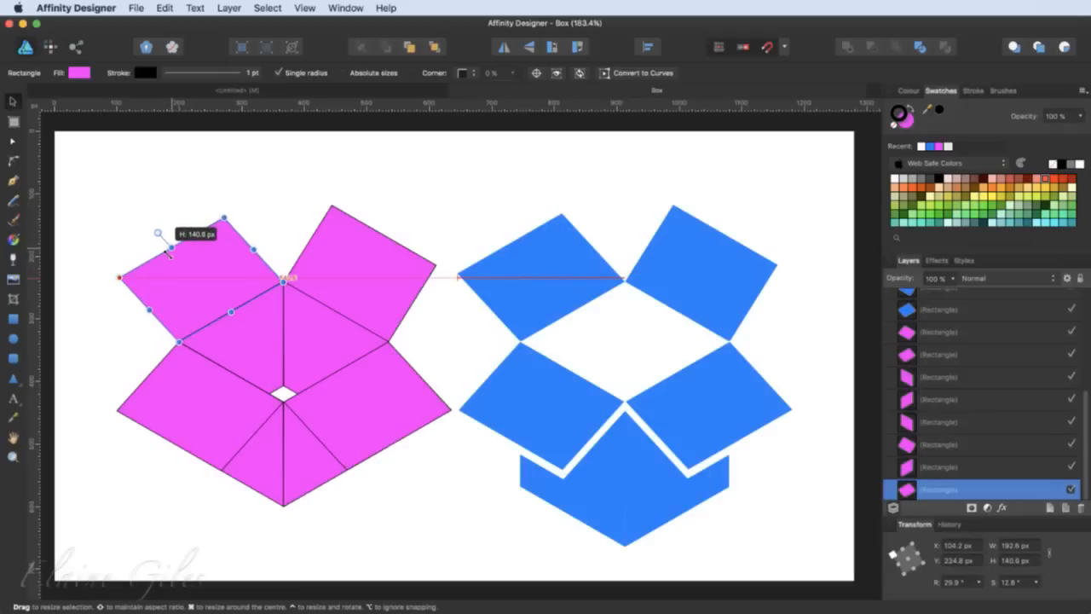
pyautogui.moveTo(167, 253); pyautogui.dragTo(168, 253)
pyautogui.click(355, 278)
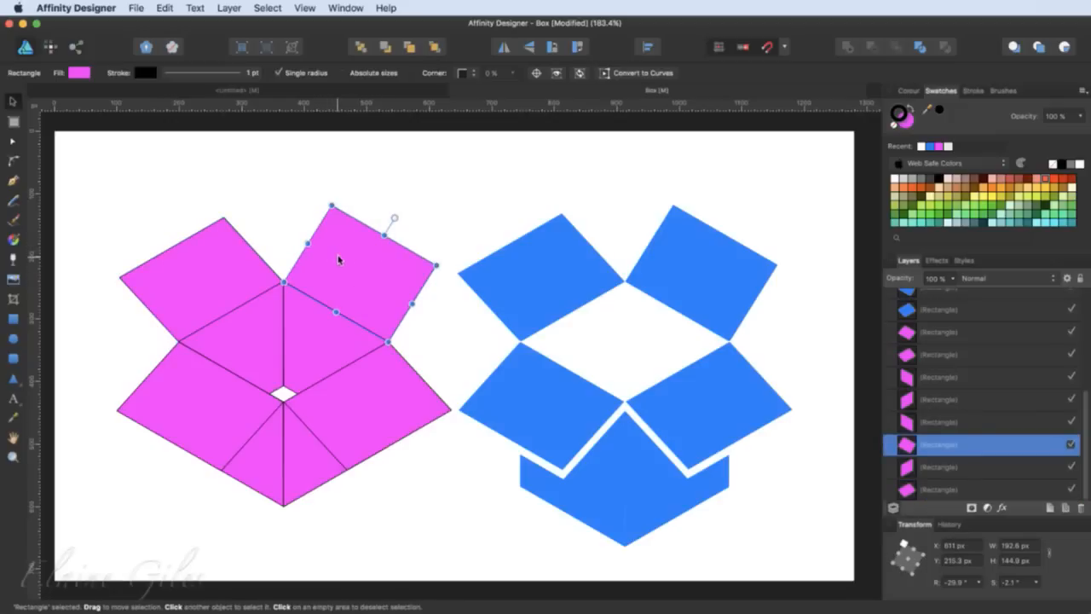
pyautogui.moveTo(386, 235); pyautogui.dragTo(394, 284)
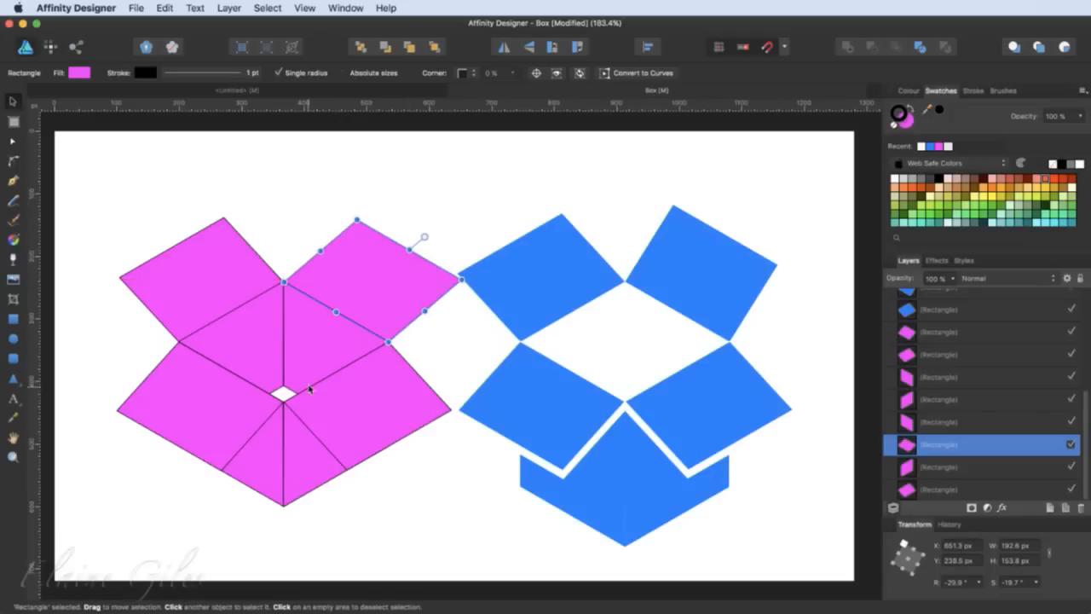
# - Reshape the magenta box's lower-left flap to about 146 px high
pyautogui.click(193, 290)
pyautogui.click(217, 426)
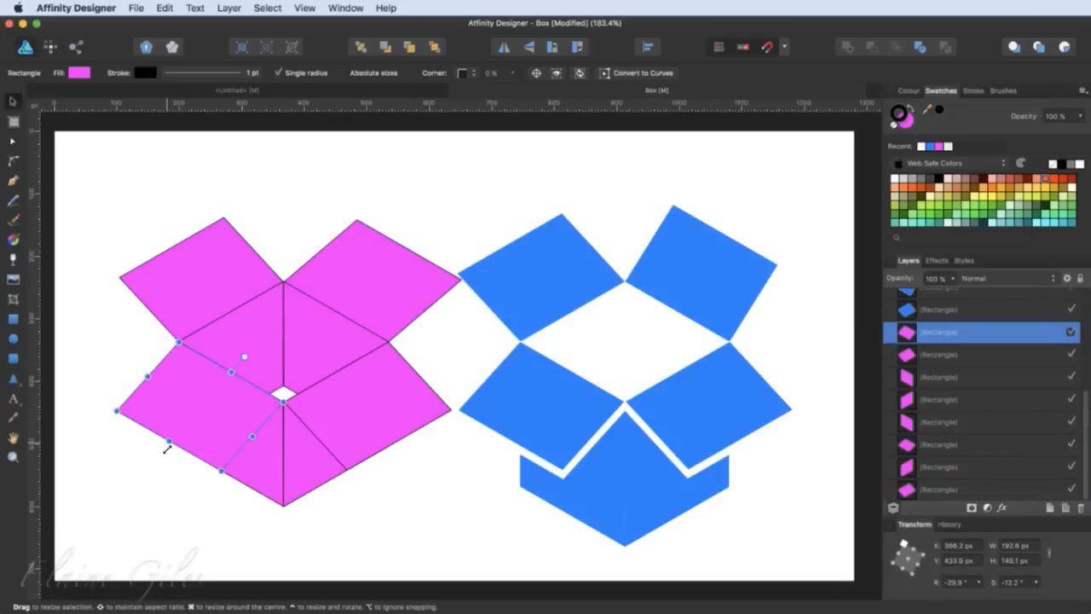
pyautogui.moveTo(164, 452)
pyautogui.mouseDown()
pyautogui.moveTo(136, 434)
pyautogui.moveTo(110, 384)
pyautogui.moveTo(175, 449)
pyautogui.mouseUp()
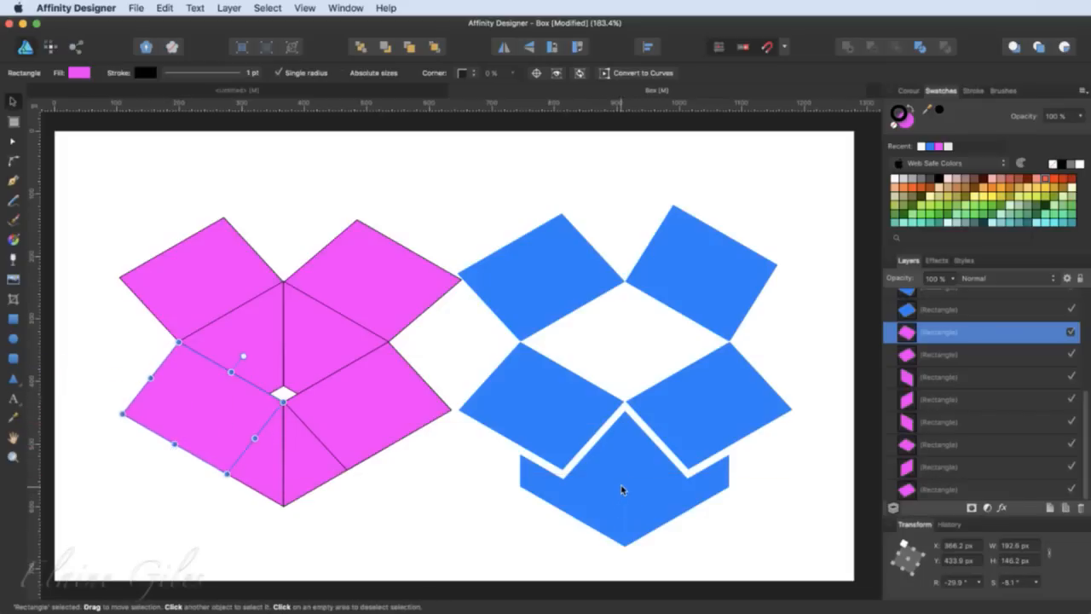
# - Examine the magenta box's front faces and the flaps and front faces of the blue box by selecting them in turn
pyautogui.click(271, 466)
pyautogui.click(336, 468)
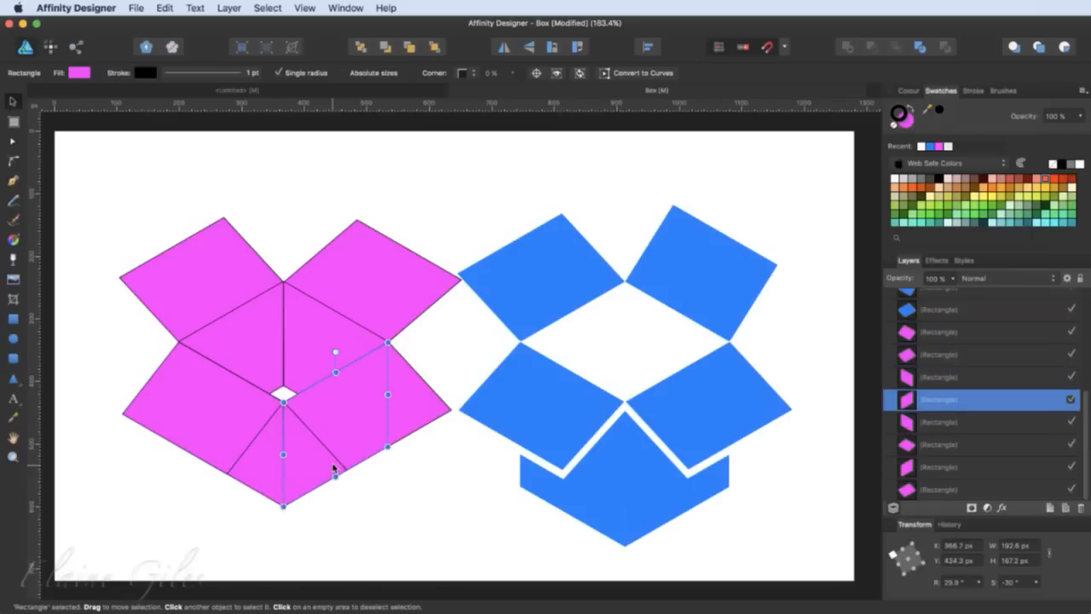
pyautogui.click(577, 432)
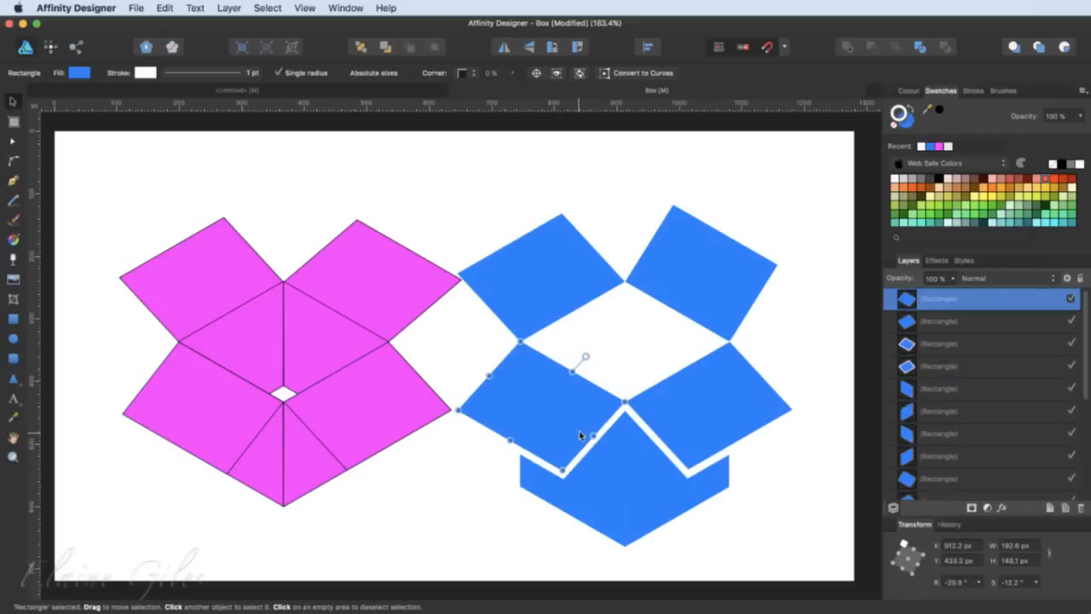
pyautogui.click(588, 293)
pyautogui.click(699, 281)
pyautogui.click(742, 415)
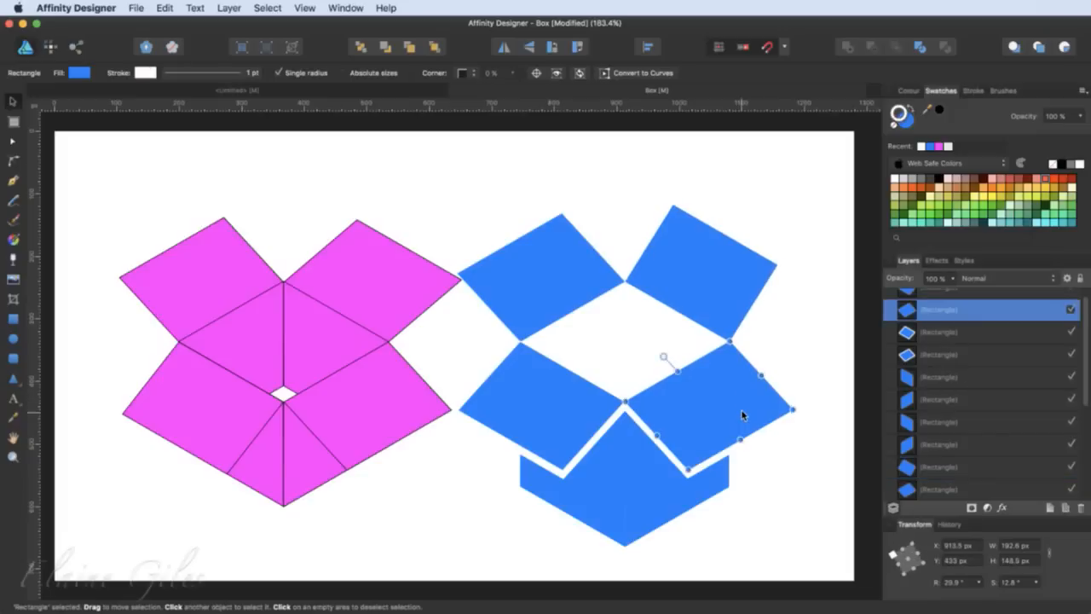
pyautogui.click(653, 490)
pyautogui.click(608, 498)
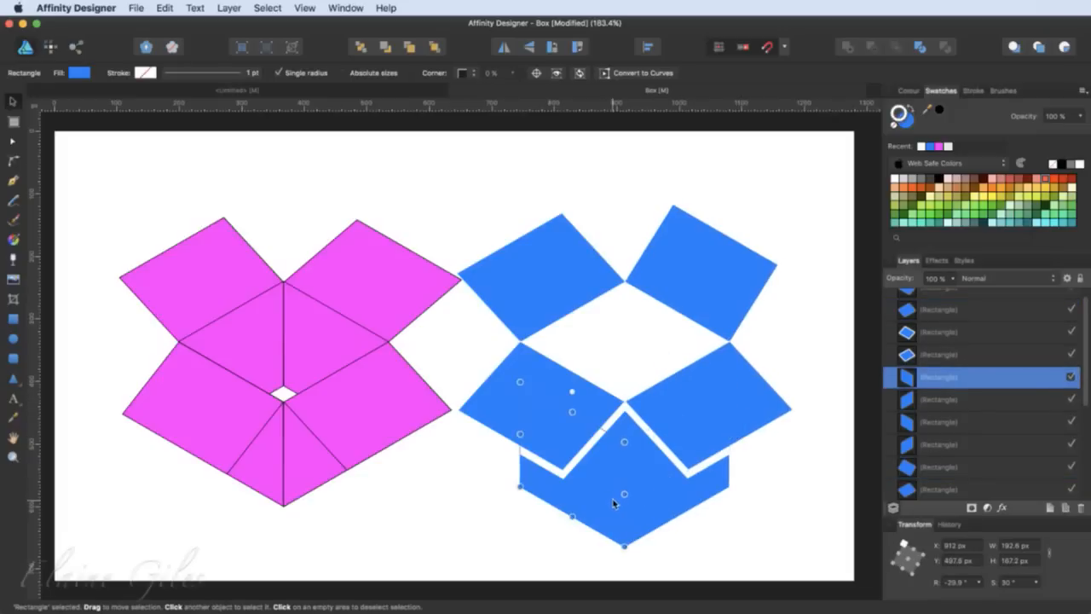
# - Group all panels of the blue box and hide the group
pyautogui.moveTo(816, 572); pyautogui.dragTo(453, 181)
pyautogui.press('super+g')
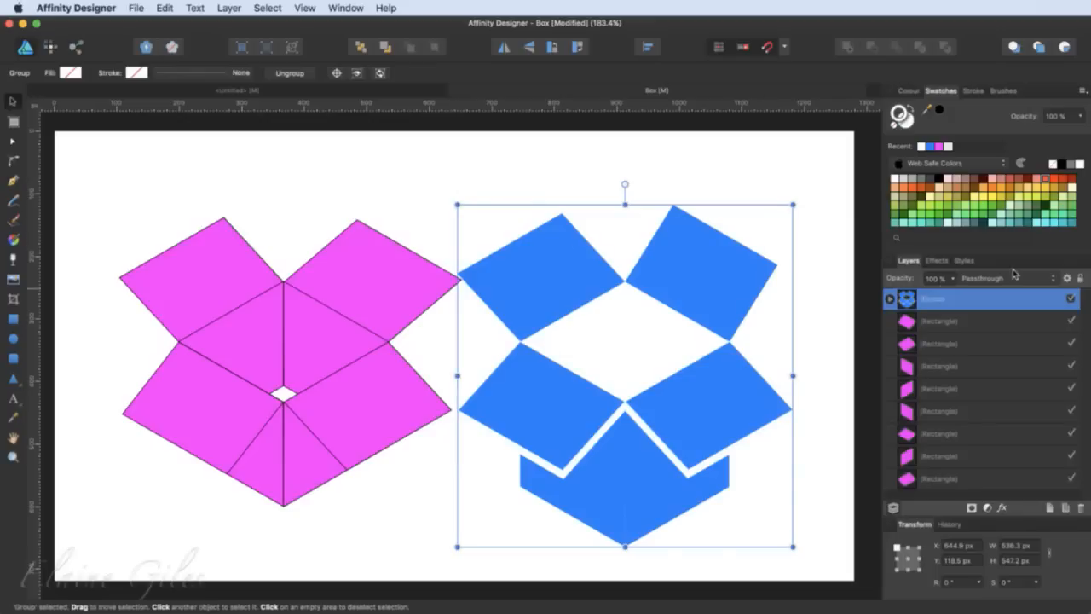
pyautogui.click(1071, 299)
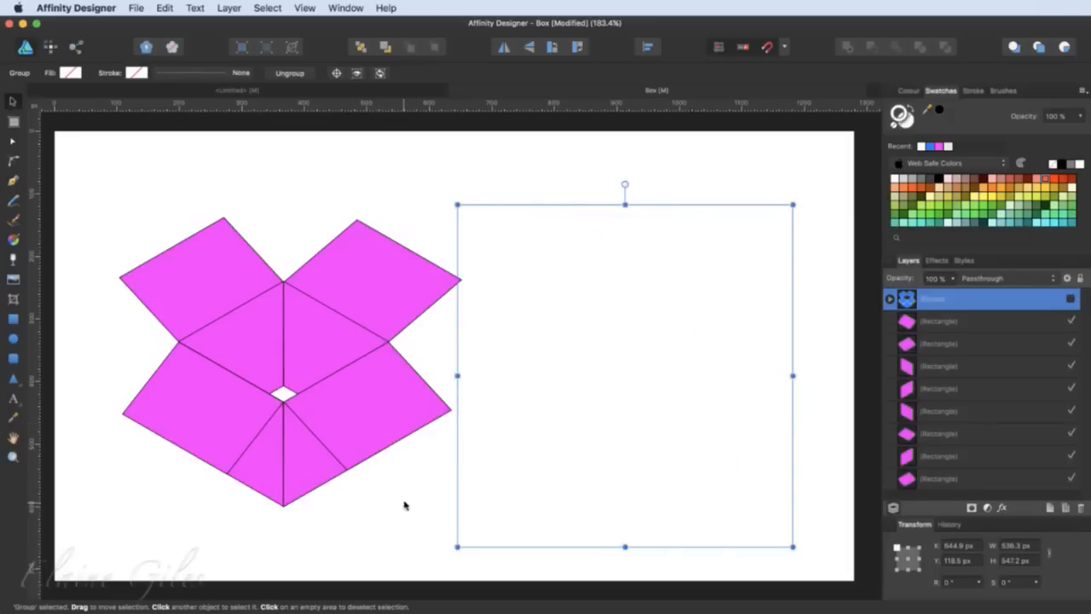
pyautogui.click(435, 491)
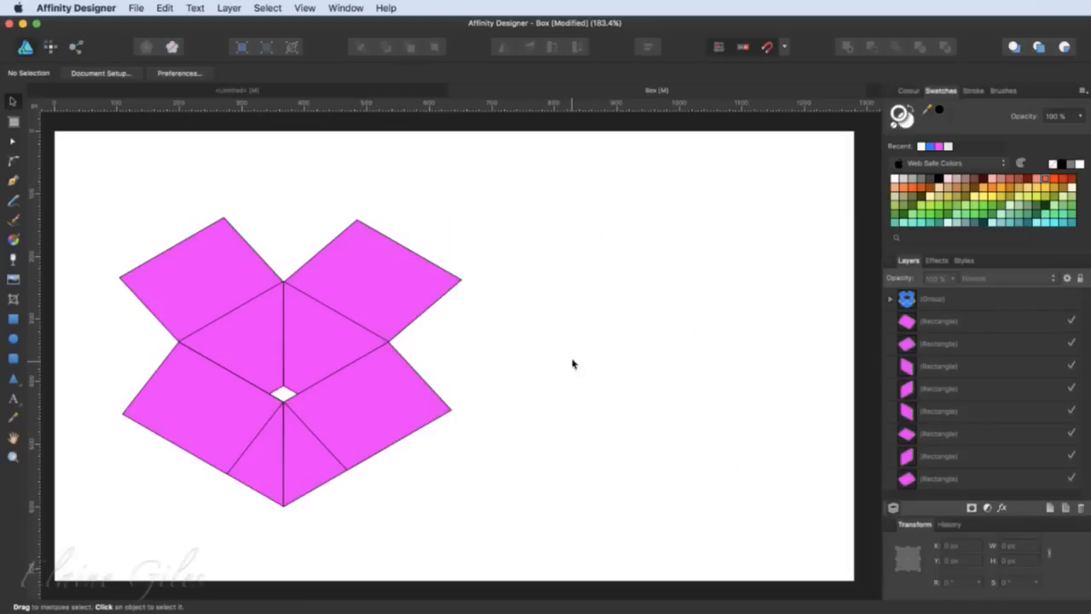
# - Duplicate all eight panels of the magenta box into the empty right half of the page, and clear the selection
pyautogui.moveTo(77, 177); pyautogui.dragTo(494, 550)
pyautogui.moveTo(293, 458); pyautogui.dragTo(653, 463)
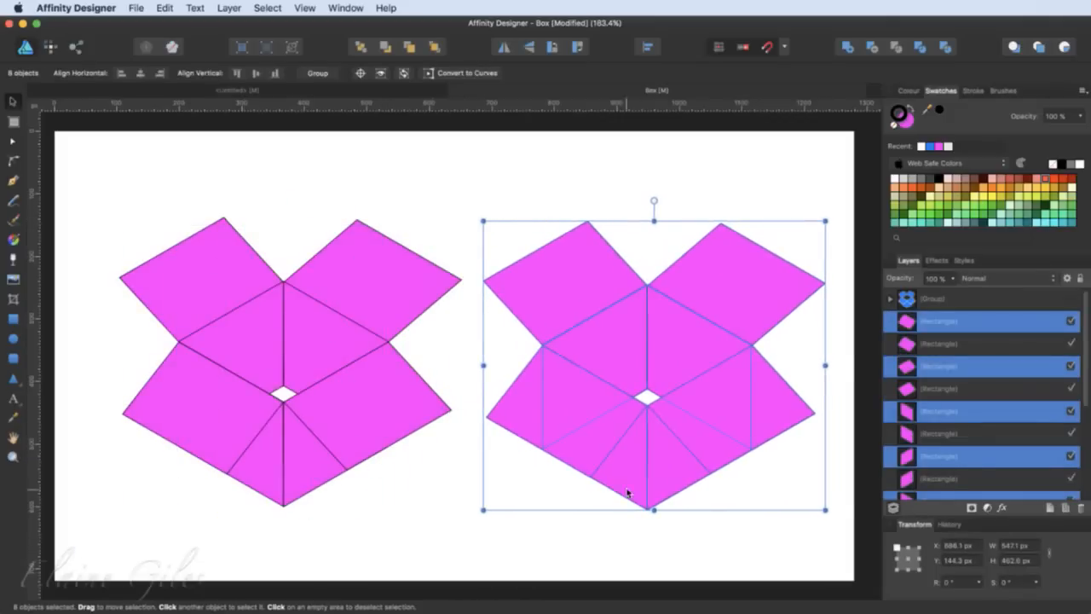
pyautogui.click(545, 565)
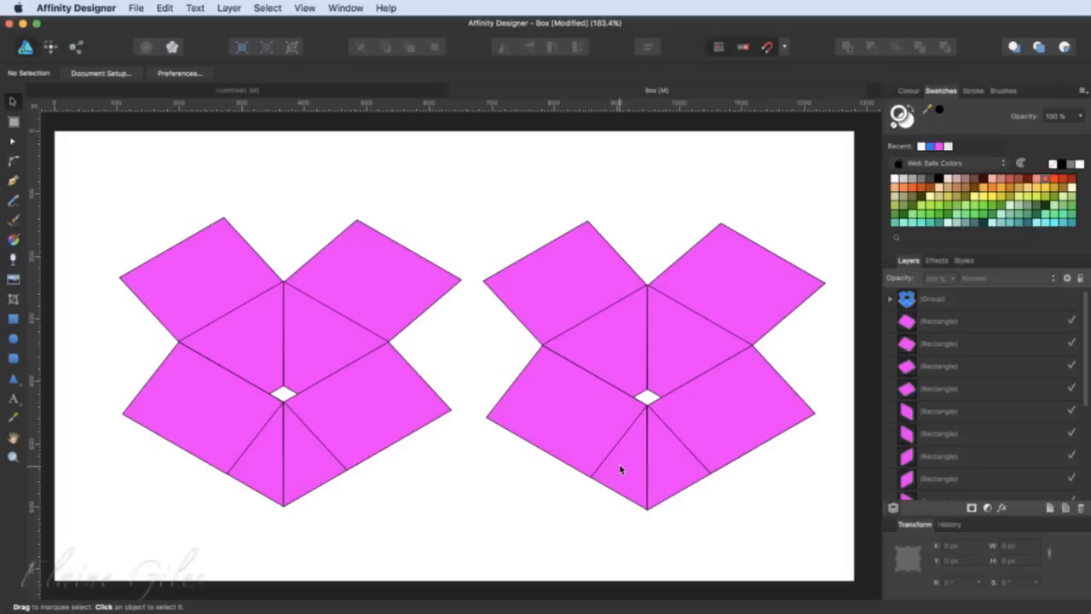
# - Shorten the two front flaps of the duplicate magenta box, the lower-left to about 123 px high and the lower-right to about 122 px
pyautogui.click(628, 477)
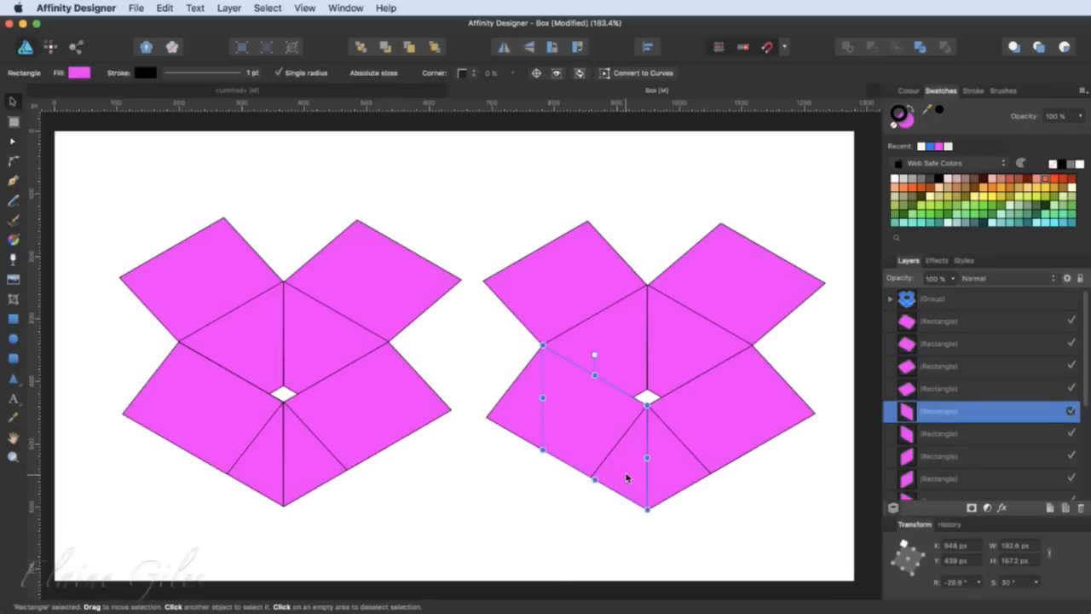
pyautogui.click(674, 479)
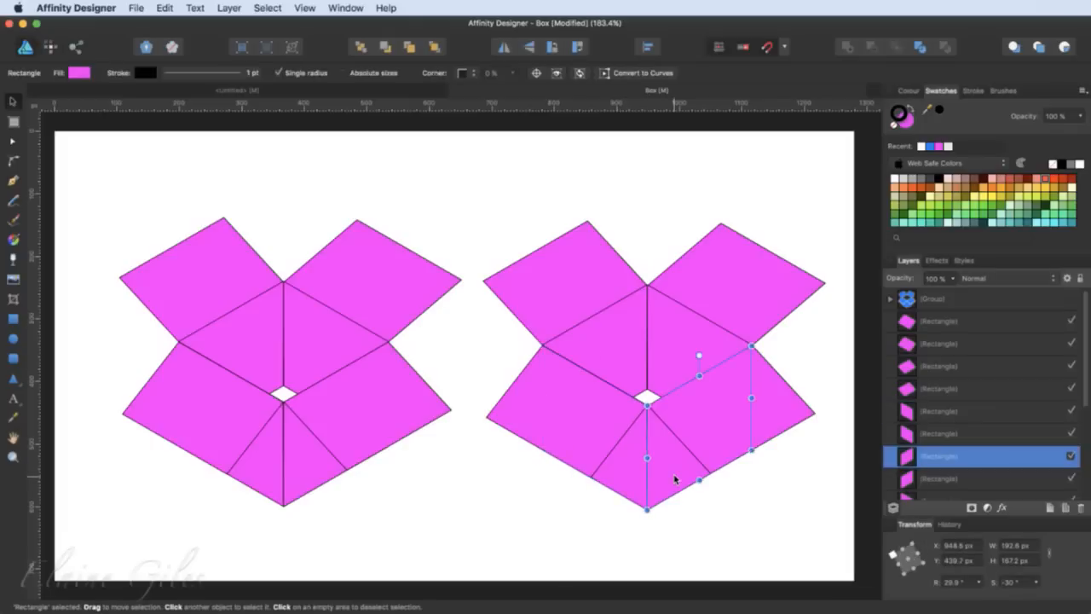
pyautogui.click(631, 481)
pyautogui.click(528, 427)
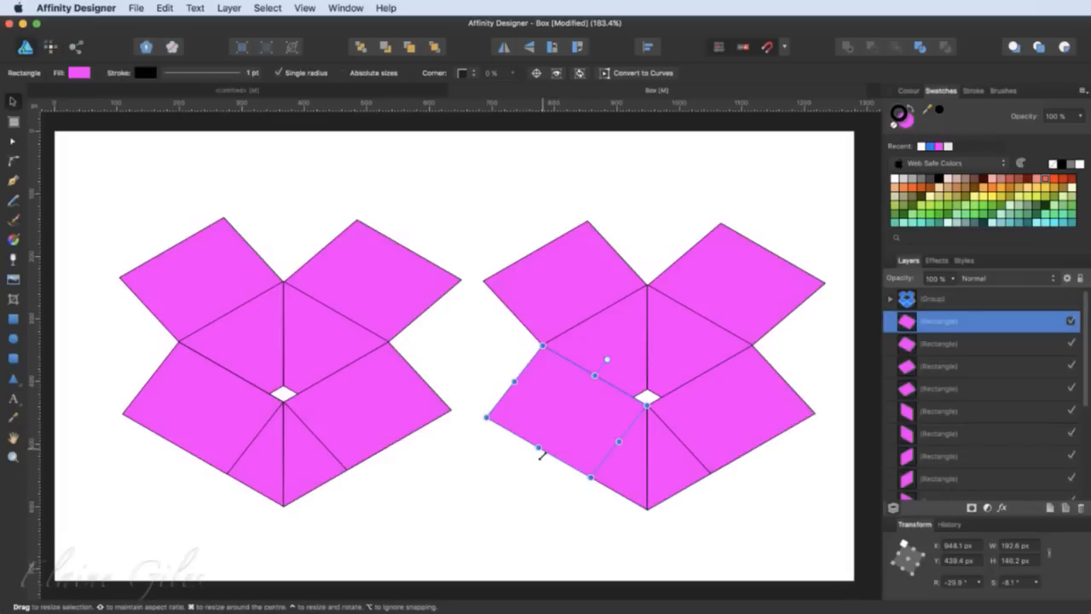
pyautogui.moveTo(540, 448)
pyautogui.mouseDown()
pyautogui.moveTo(564, 420)
pyautogui.moveTo(477, 440)
pyautogui.moveTo(546, 441)
pyautogui.mouseUp()
pyautogui.click(766, 449)
pyautogui.moveTo(763, 449)
pyautogui.mouseDown()
pyautogui.moveTo(757, 417)
pyautogui.moveTo(752, 433)
pyautogui.mouseUp()
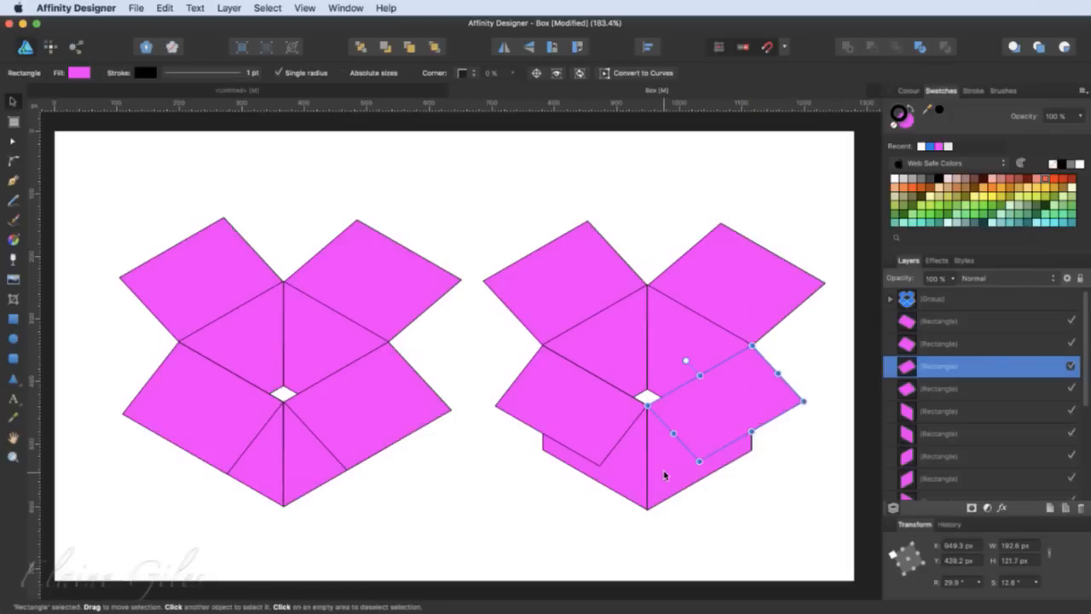
pyautogui.click(664, 474)
pyautogui.click(639, 476)
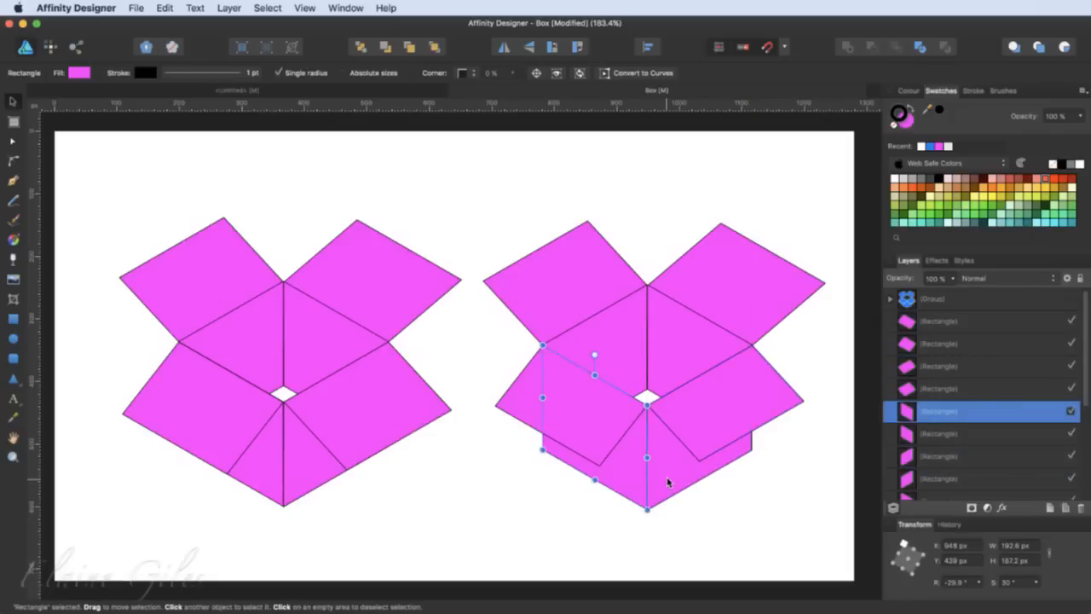
pyautogui.click(718, 417)
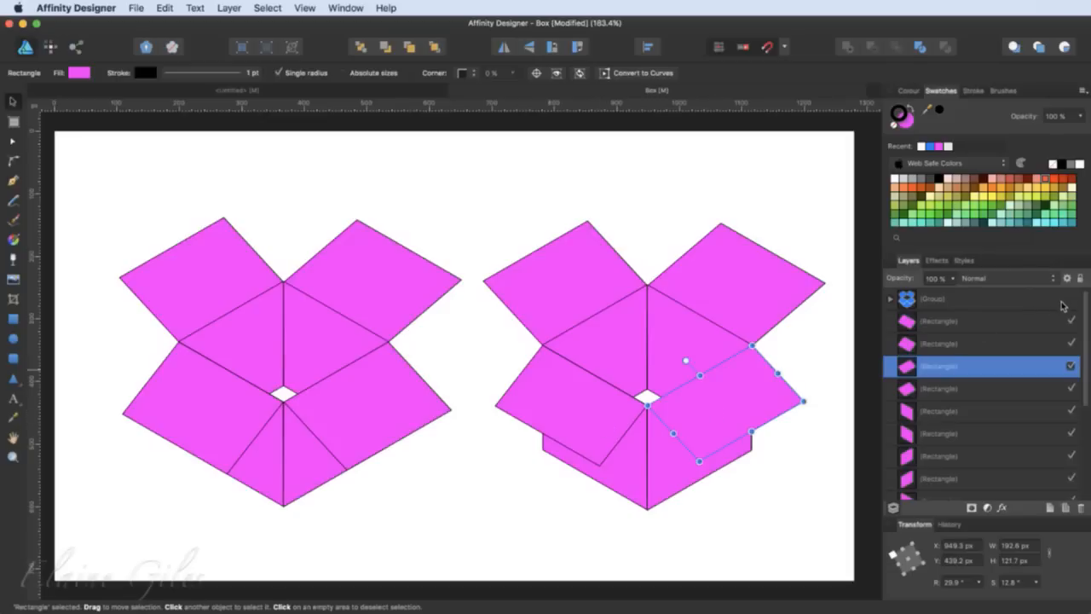
# - Group all eight panels of the duplicate magenta box in the right half of the page
pyautogui.click(998, 322)
pyautogui.scroll(-5, 986, 466)
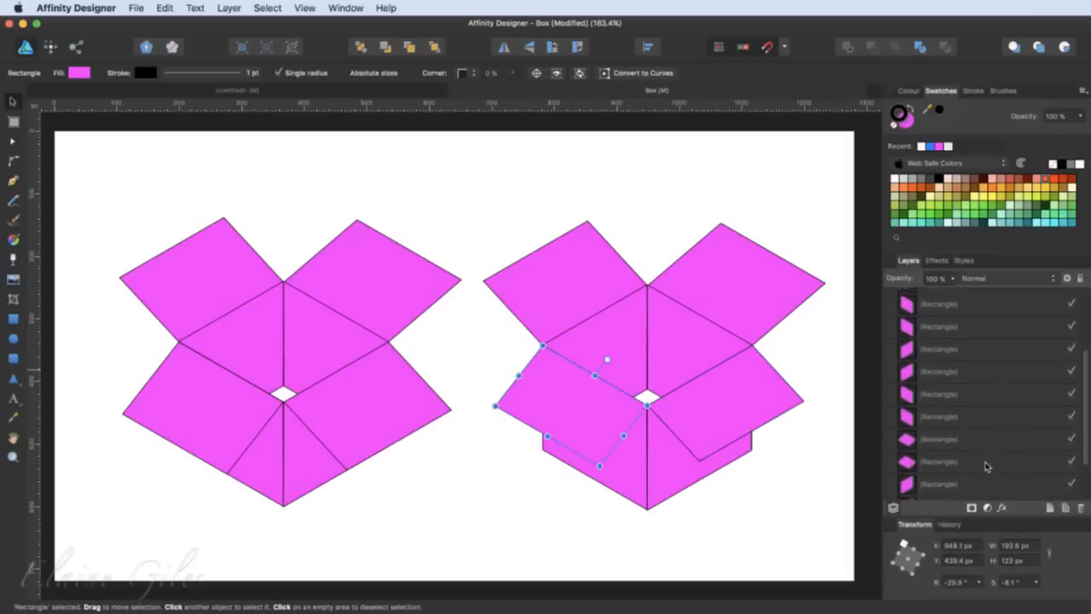
pyautogui.moveTo(461, 178); pyautogui.dragTo(833, 545)
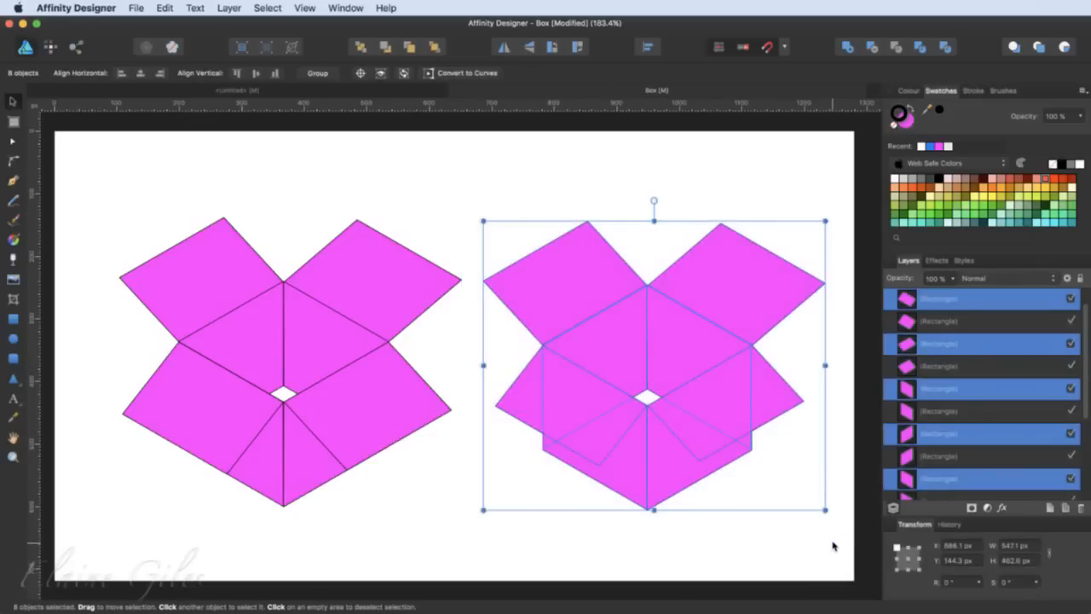
pyautogui.press('super+g')
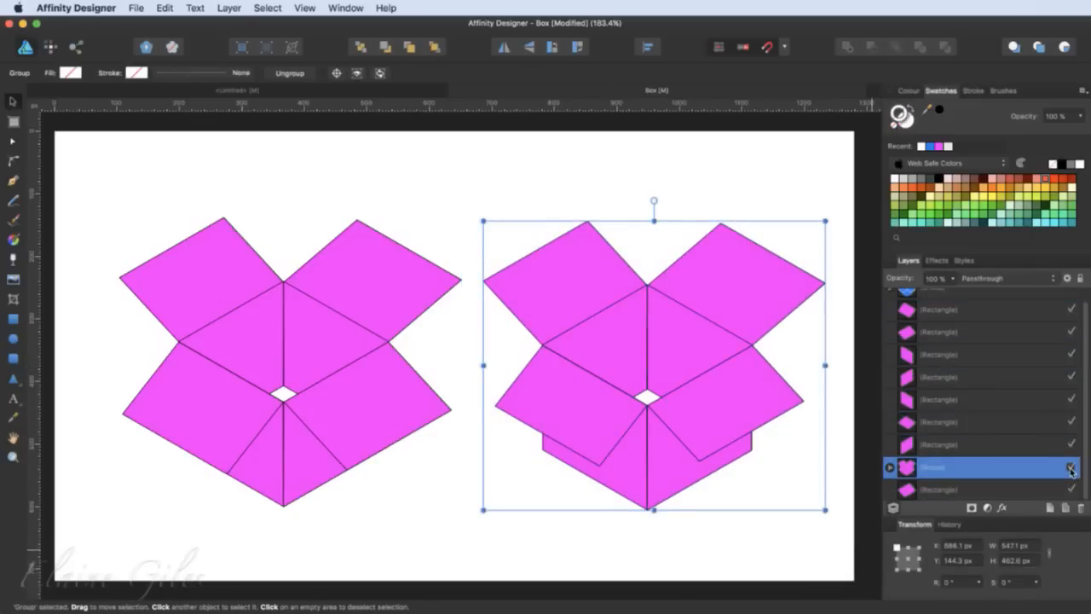
# - Hide the magenta box group and show the blue box group in its place
pyautogui.click(1072, 468)
pyautogui.scroll(1, 1065, 384)
pyautogui.click(1071, 300)
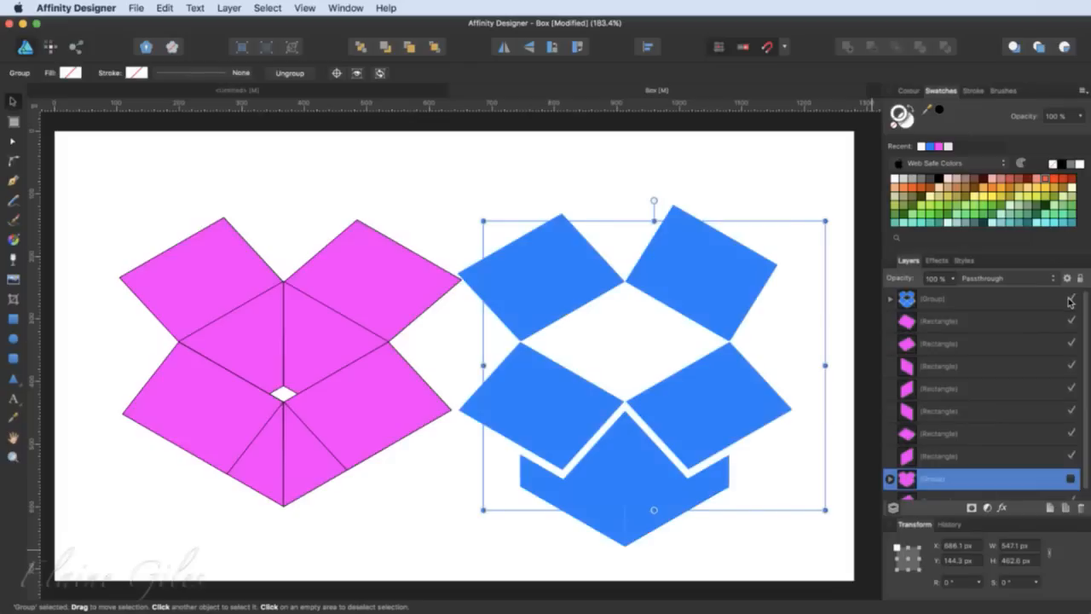
# - Examine the two front flap rectangles inside the blue box group, and hide that group
pyautogui.click(535, 462)
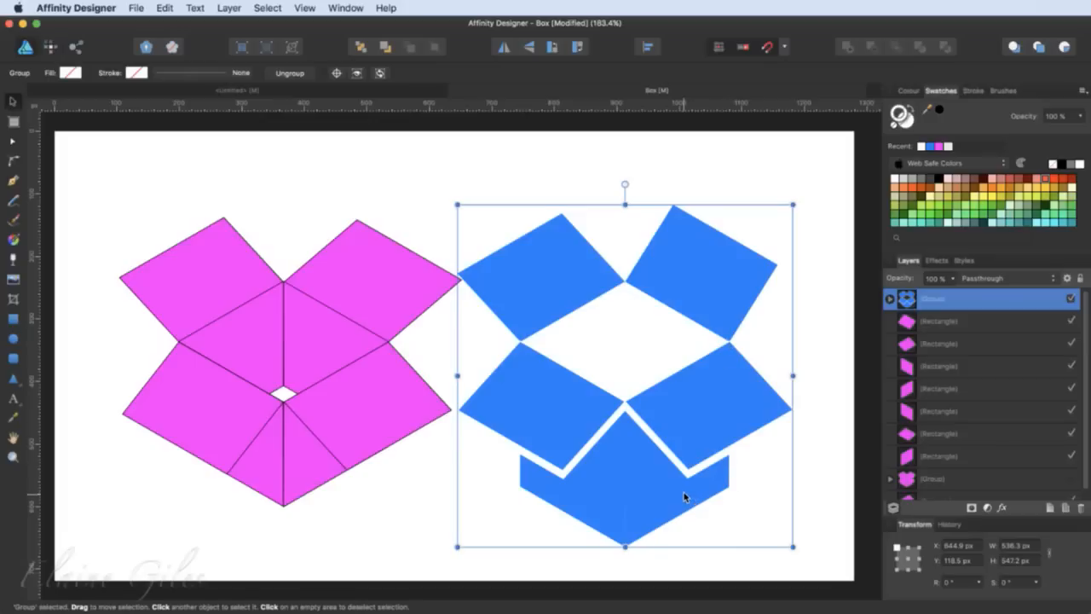
pyautogui.click(890, 298)
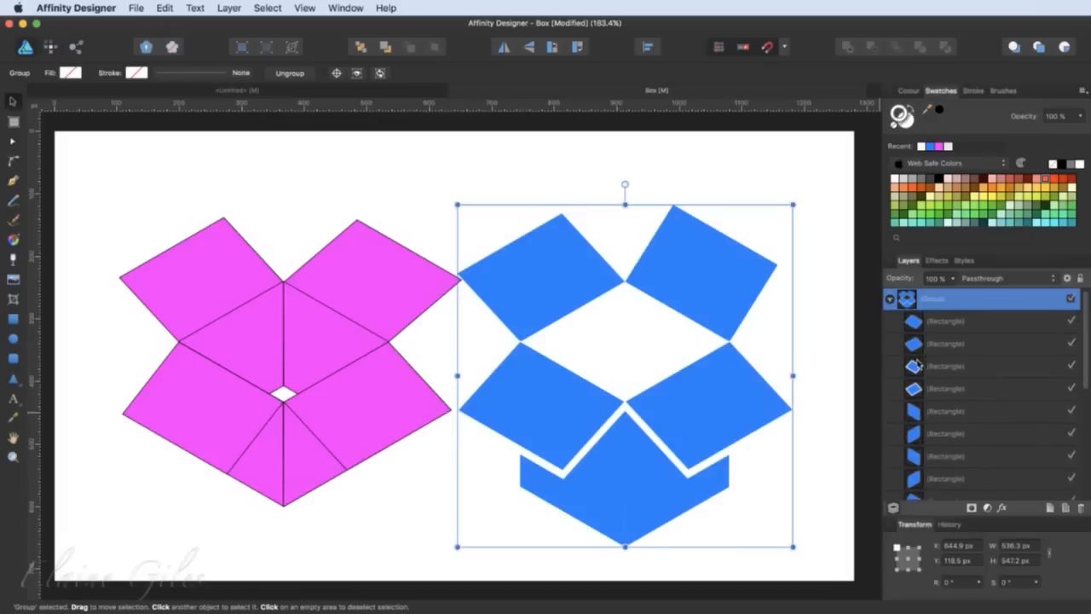
pyautogui.click(929, 368)
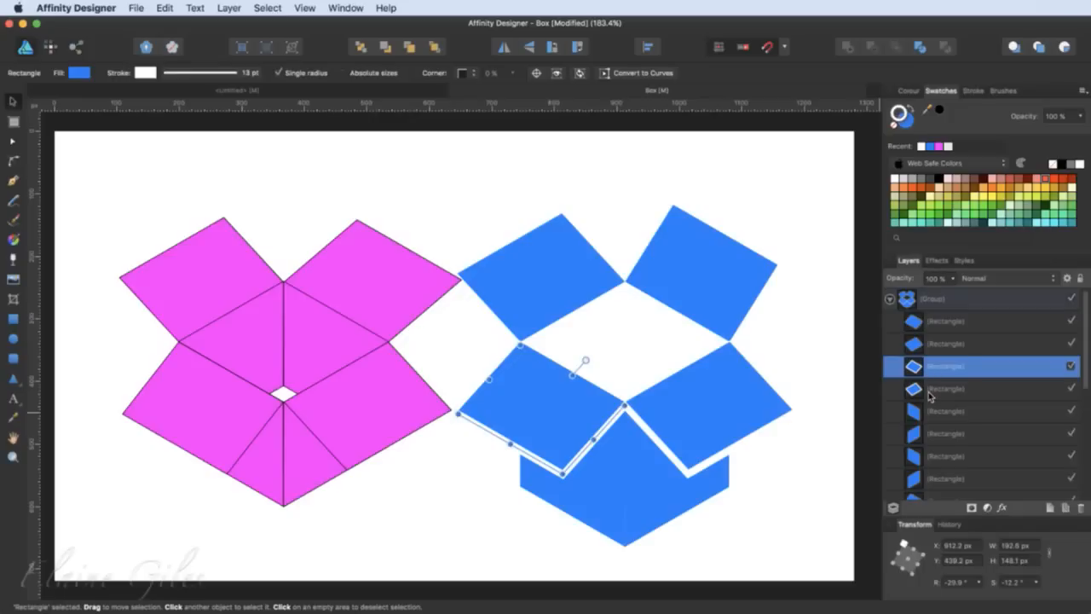
pyautogui.click(928, 390)
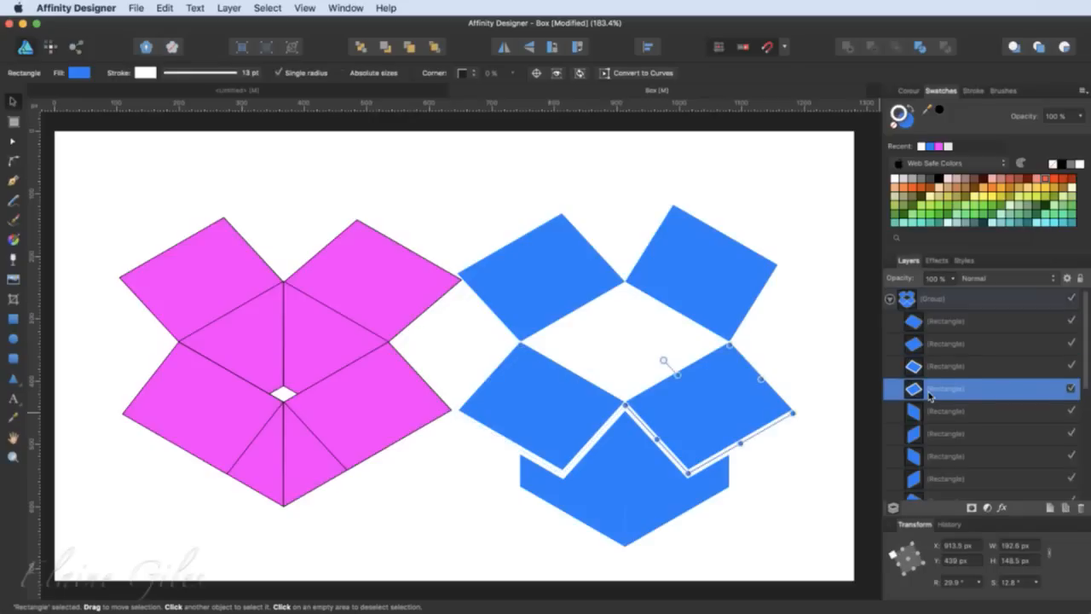
pyautogui.click(1071, 299)
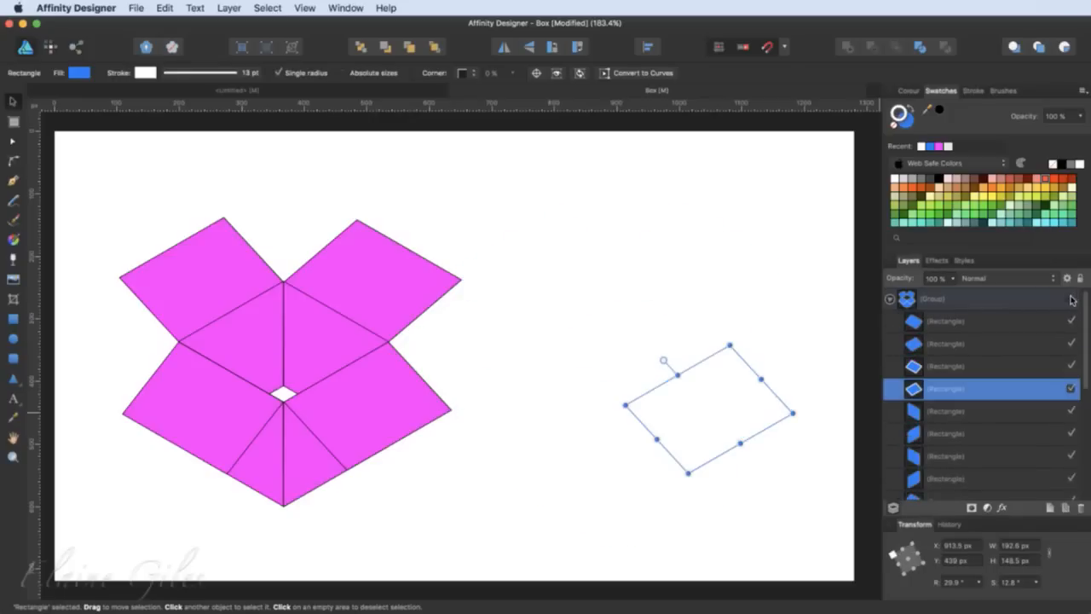
pyautogui.click(889, 298)
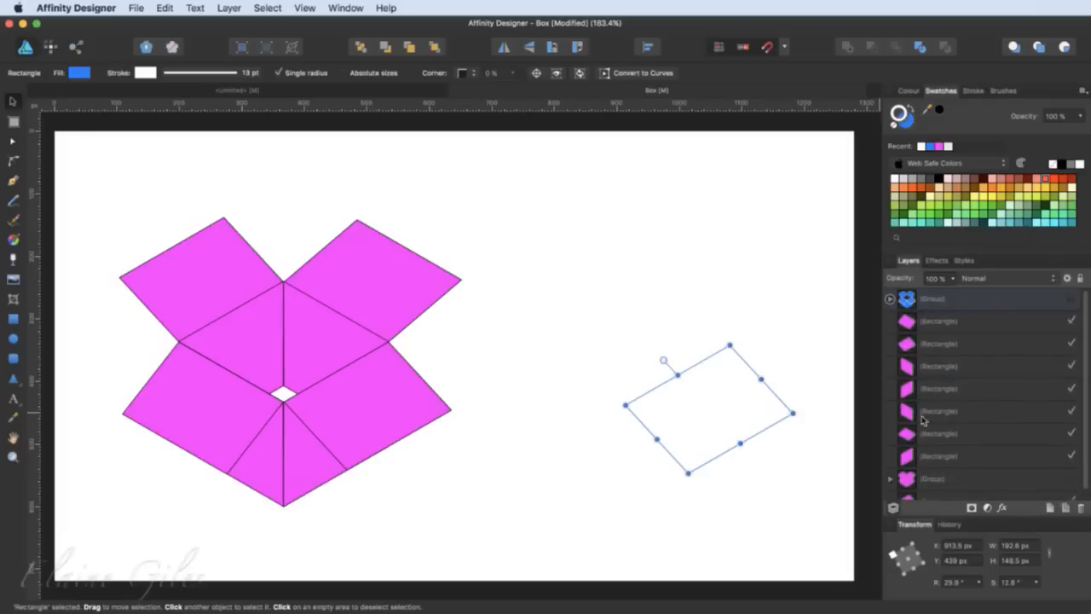
# - Show the magenta box group again and expand it to list its rectangles
pyautogui.scroll(-1, 929, 474)
pyautogui.click(935, 469)
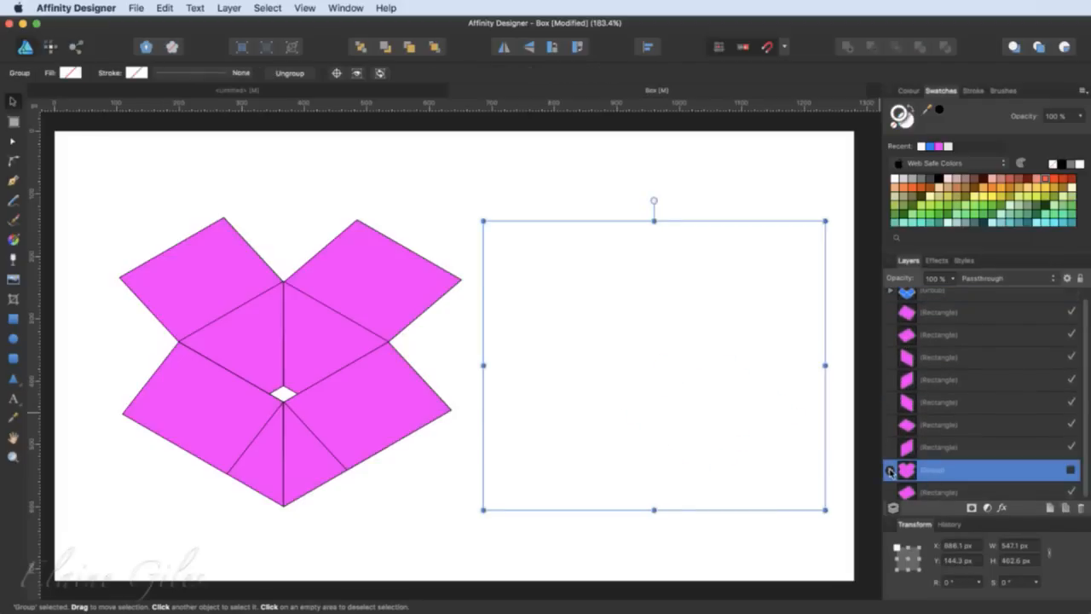
pyautogui.click(1070, 470)
pyautogui.click(890, 470)
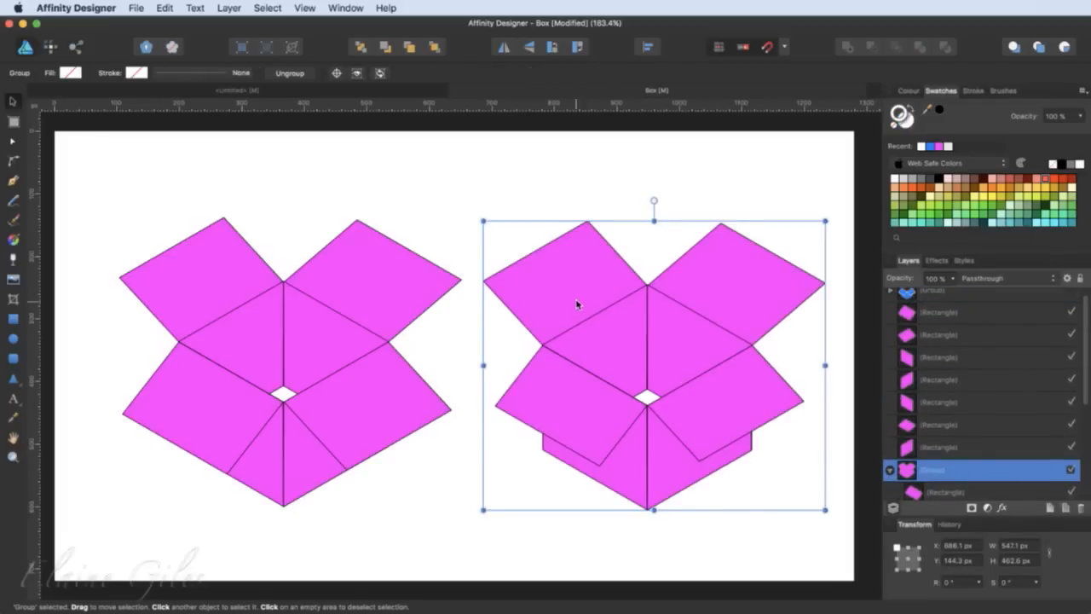
# - Give all eight rectangles in the magenta box group a blue fill and no stroke
pyautogui.scroll(-3, 999, 441)
pyautogui.scroll(-2, 999, 442)
pyautogui.click(976, 380)
pyautogui.scroll(-3, 963, 401)
pyautogui.keyDown('shift'); pyautogui.click(957, 464); pyautogui.keyUp('shift')
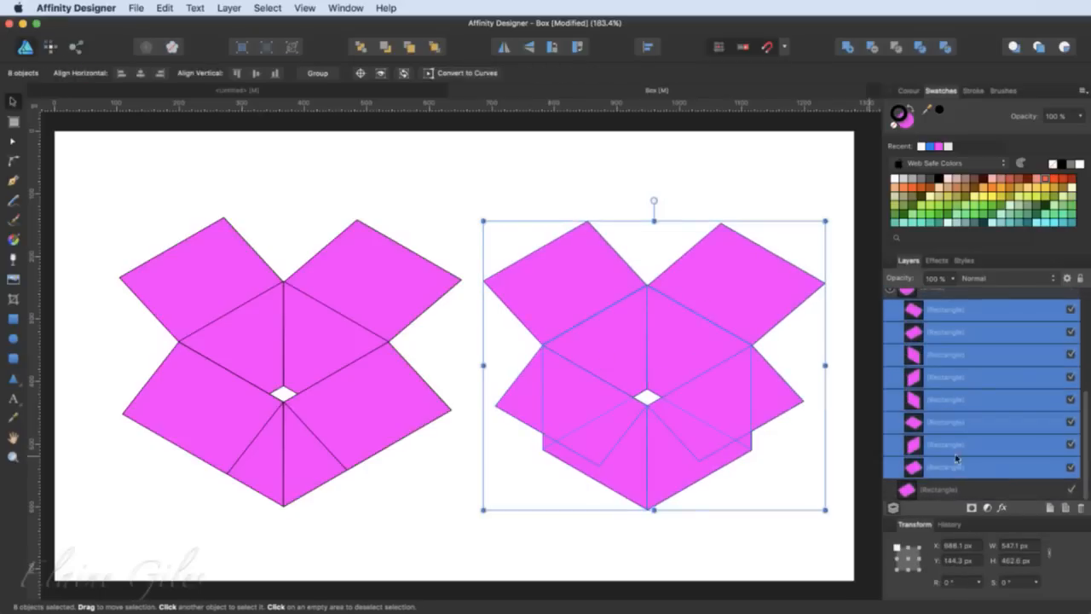
pyautogui.scroll(1, 959, 443)
pyautogui.click(929, 147)
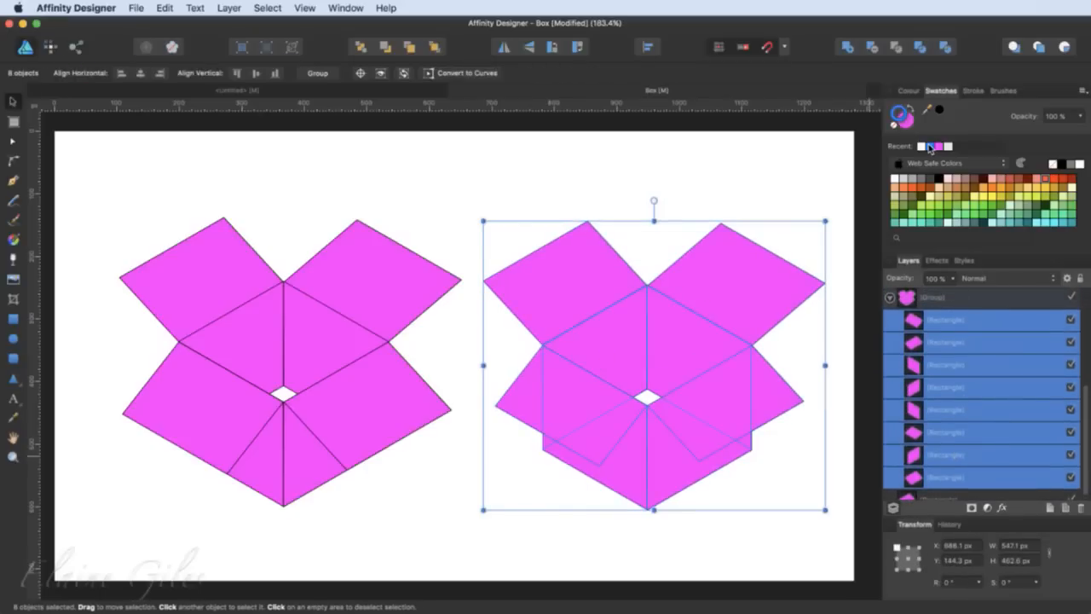
pyautogui.click(911, 122)
pyautogui.click(931, 146)
pyautogui.click(902, 108)
pyautogui.click(948, 147)
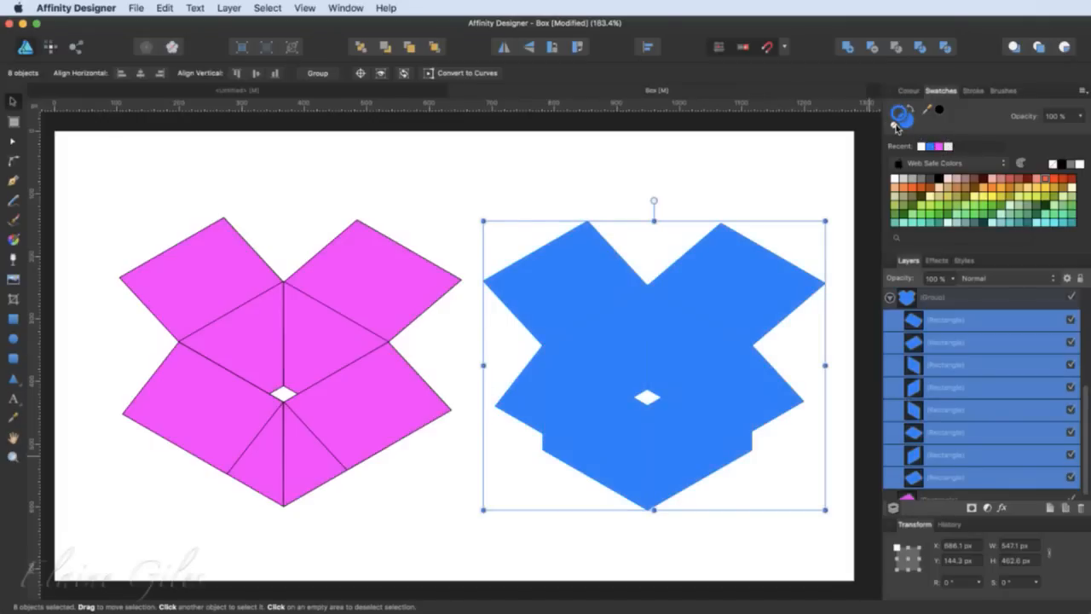
# - Give the two front flap rectangles of the blue box a white stroke 12 pt wide
pyautogui.doubleClick(711, 412)
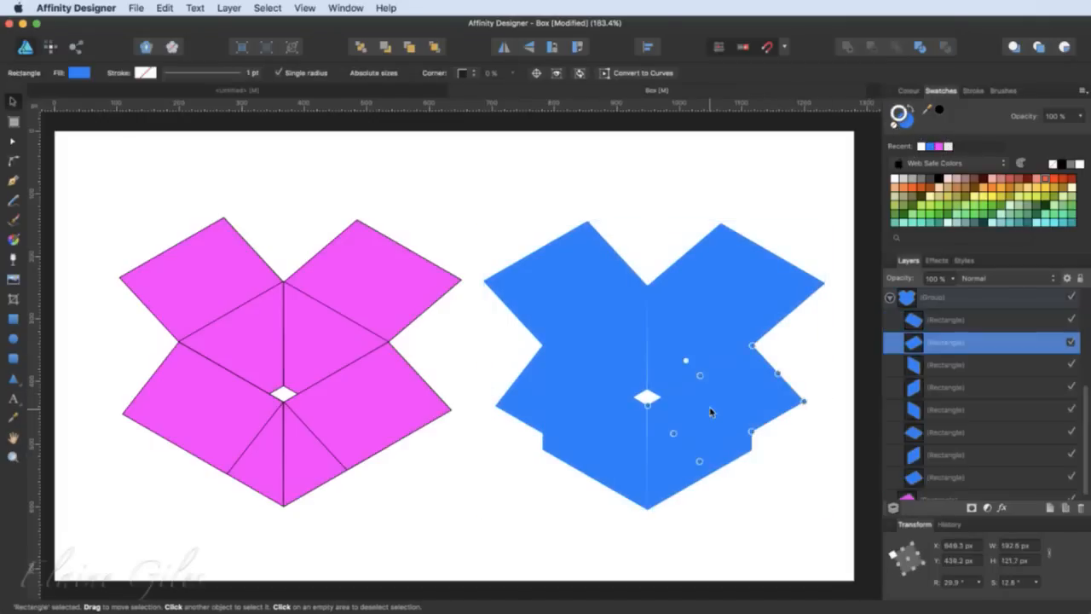
pyautogui.keyDown('shift'); pyautogui.click(588, 421); pyautogui.keyUp('shift')
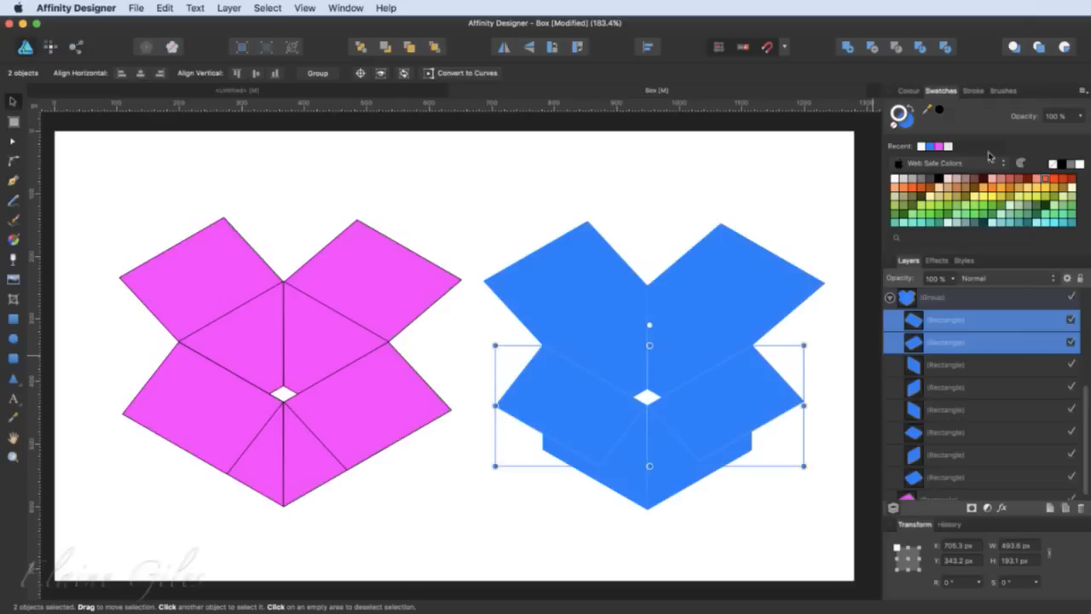
pyautogui.click(977, 92)
pyautogui.moveTo(942, 129); pyautogui.dragTo(972, 130)
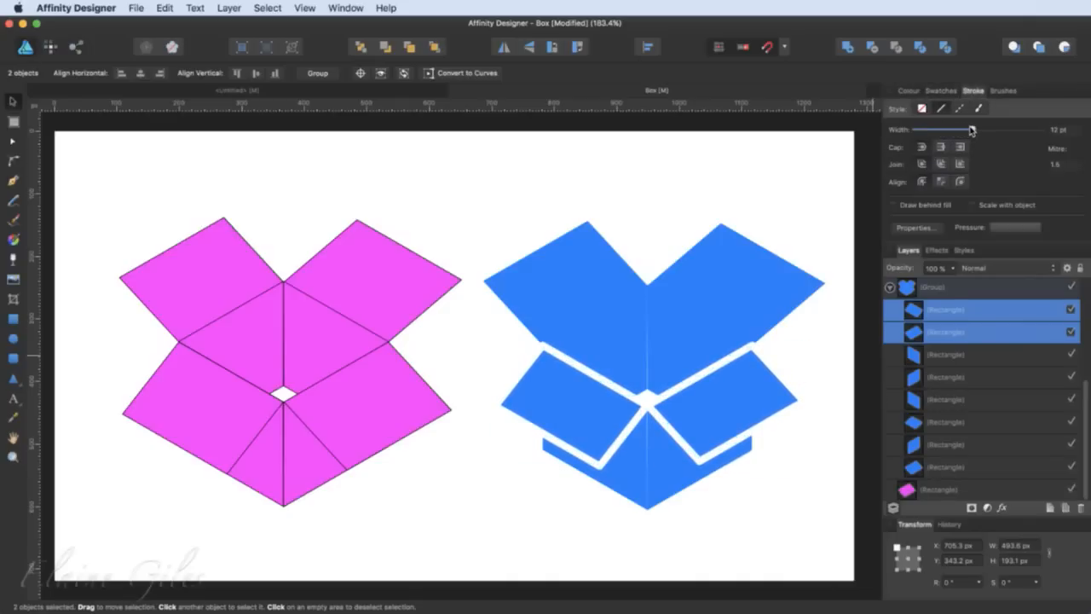
# - Align the white stroke of both front flaps to the inside of their edges, and deselect them
pyautogui.scroll(5, 550, 350)
pyautogui.scroll(5, 551, 350)
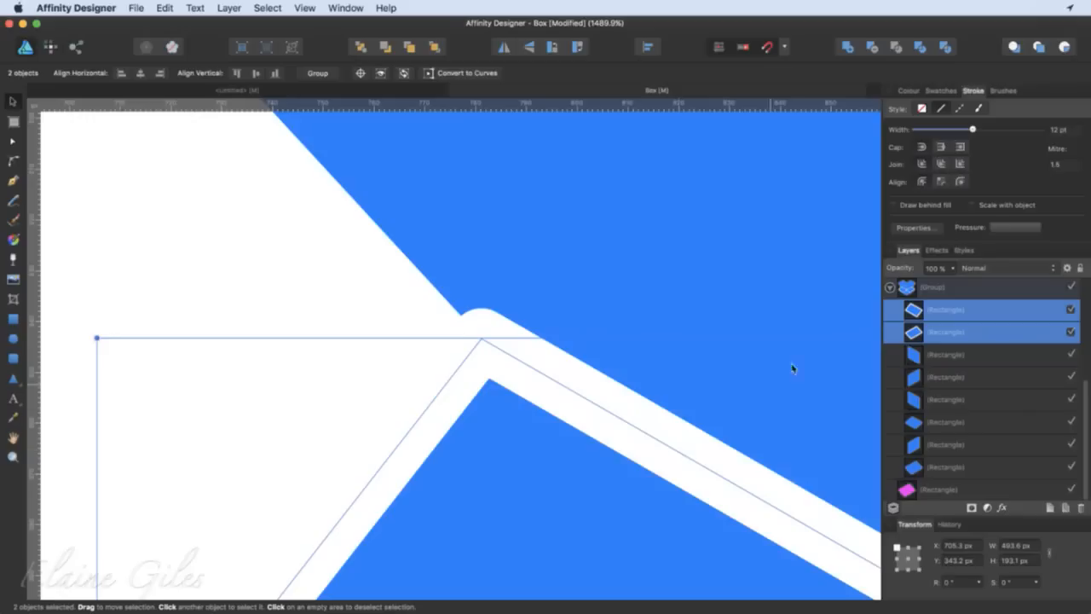
pyautogui.click(942, 181)
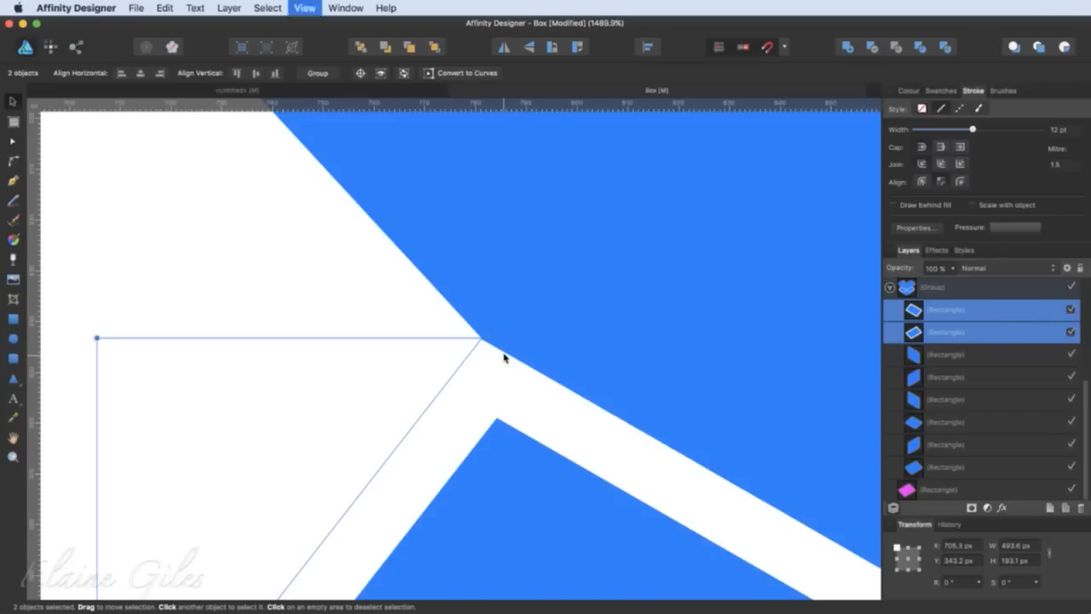
pyautogui.press('super+0')
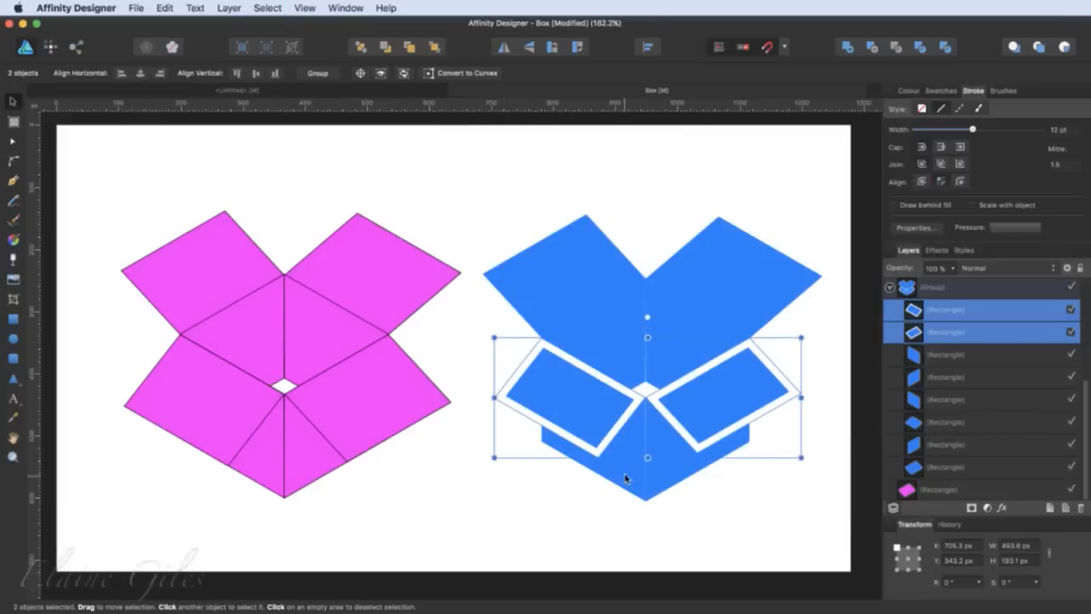
pyautogui.click(673, 503)
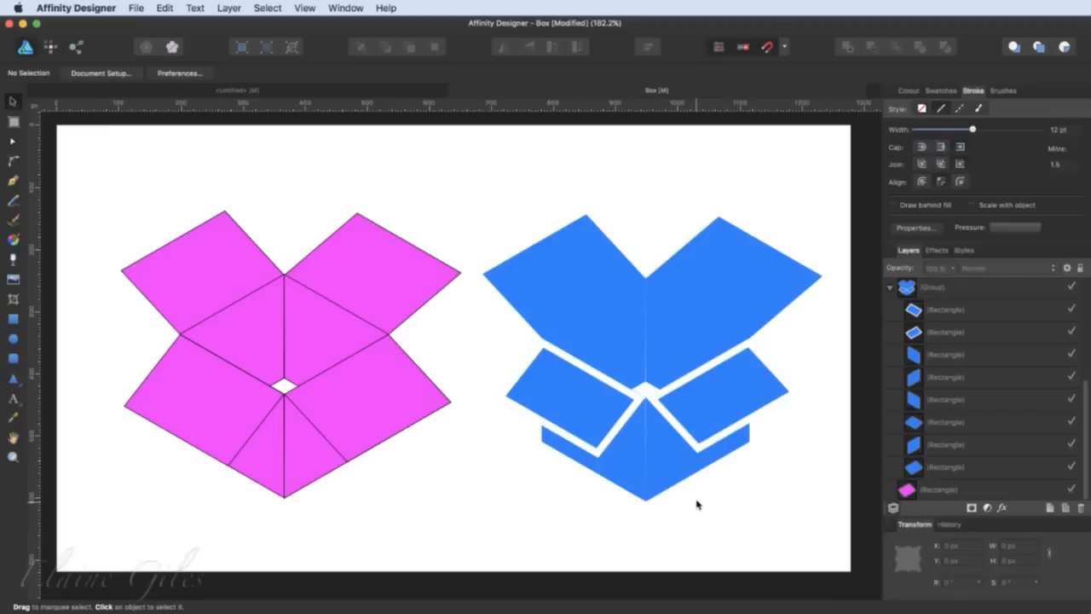
# - Save and close the Box document, and create a new web document of 1280 x 720 px
pyautogui.press('super+s')
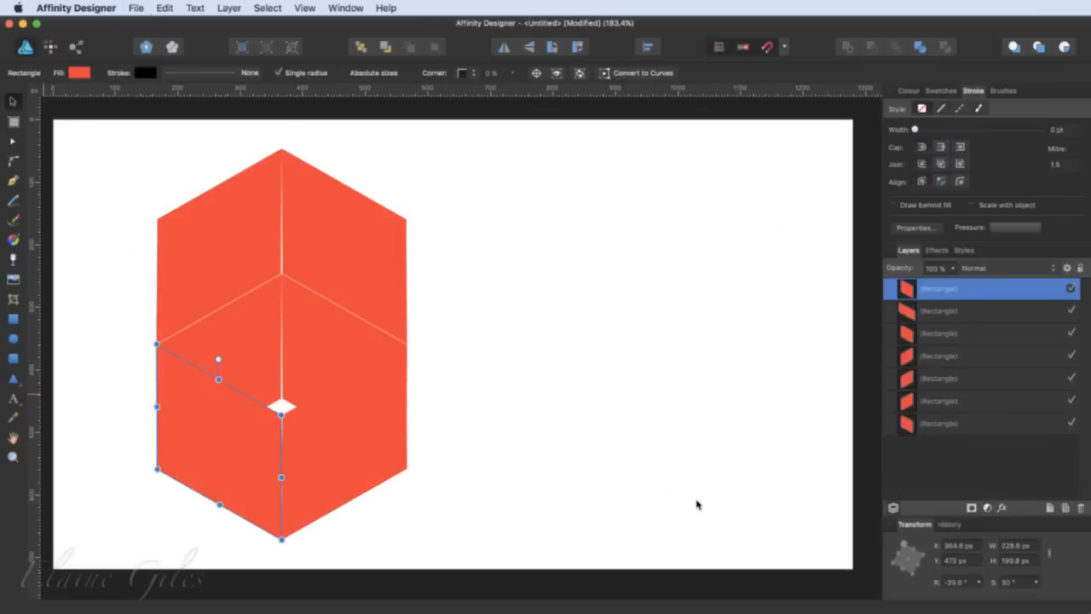
pyautogui.press('super+n')
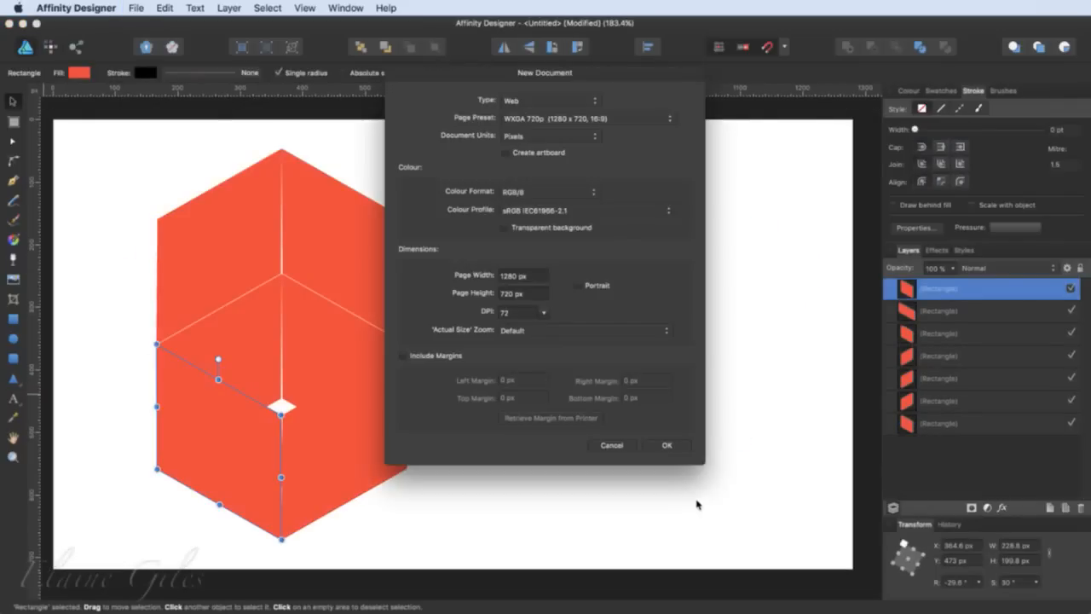
pyautogui.click(666, 446)
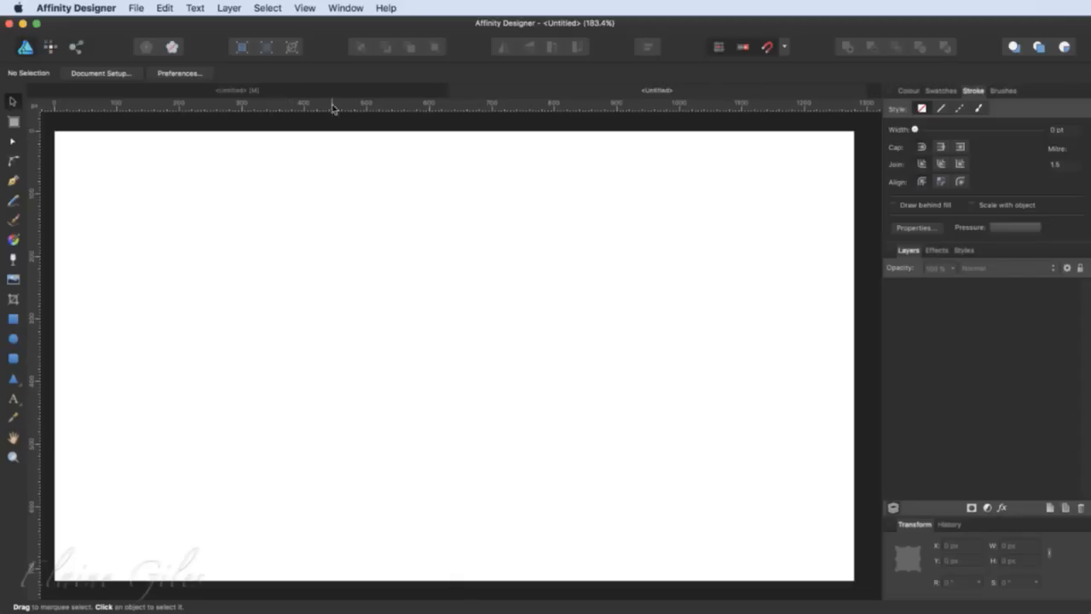
# - Show the automatic grid on the page using the Grid and Axis Manager, and check it at different magnifications
pyautogui.click(311, 6)
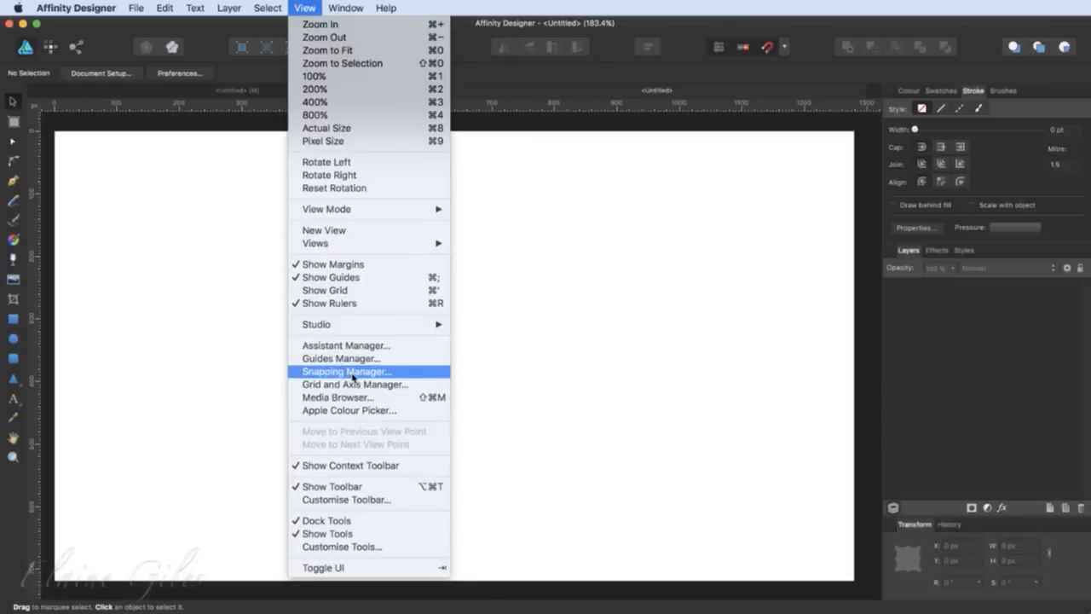
pyautogui.click(382, 388)
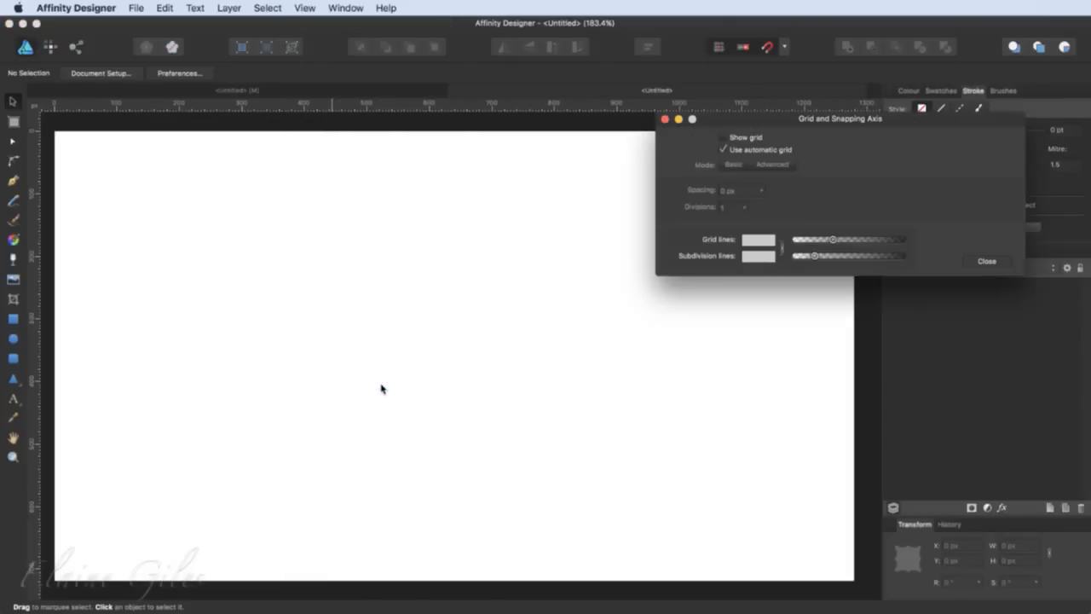
pyautogui.click(724, 138)
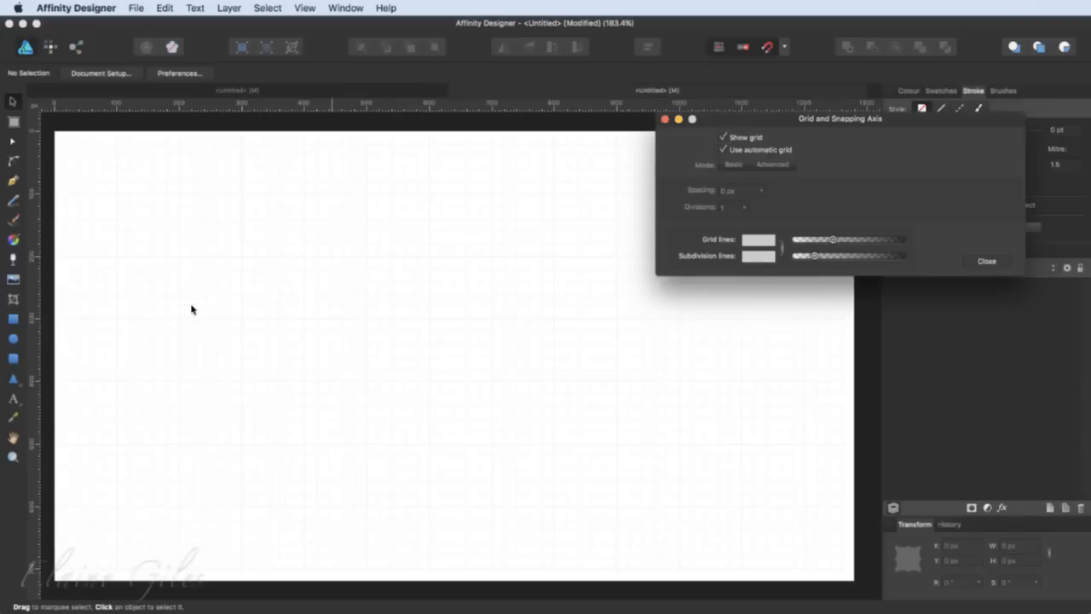
pyautogui.scroll(5, 192, 309)
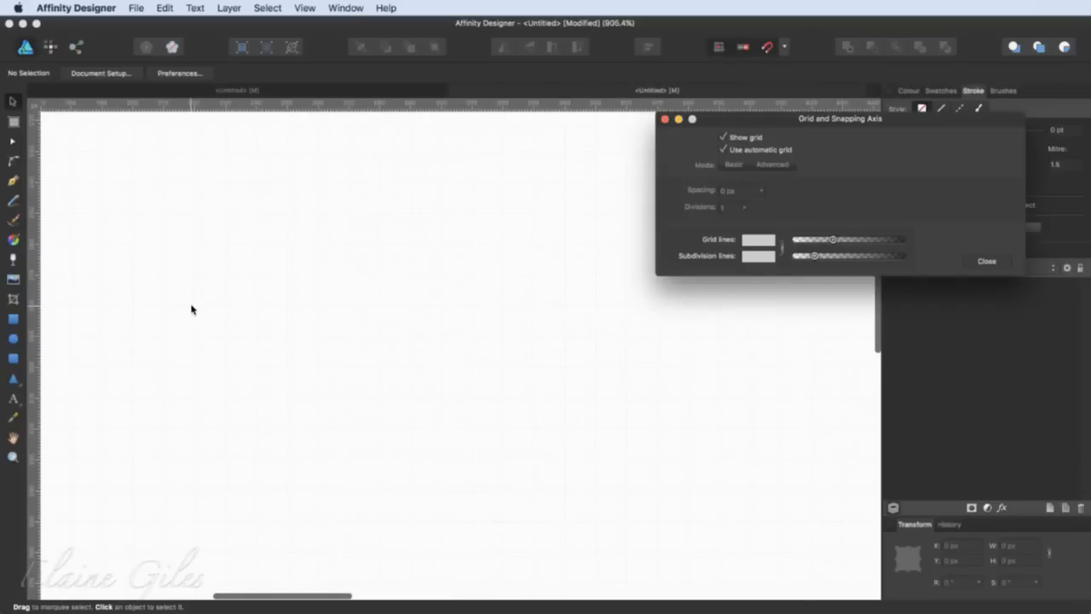
pyautogui.scroll(3, 192, 309)
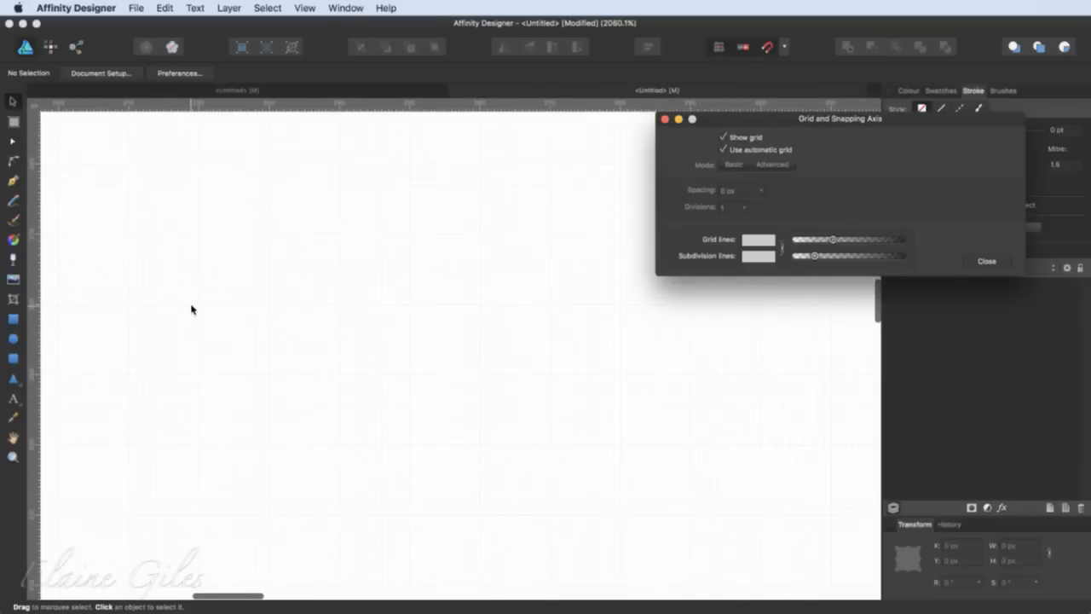
pyautogui.scroll(-8, 192, 309)
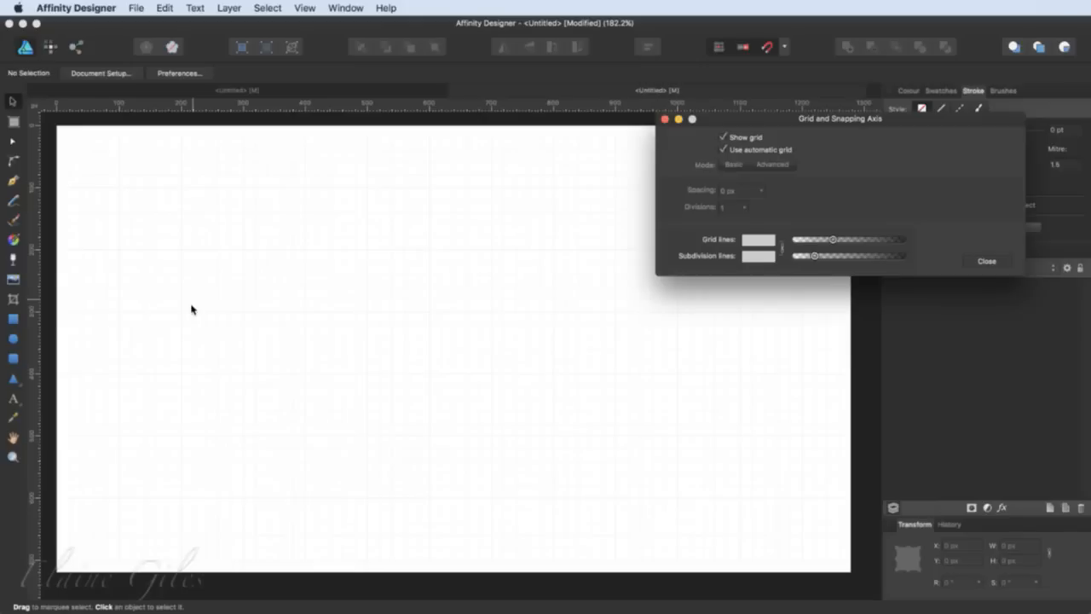
# - Draw a 200 x 200 px square snapped to the grid with the Pen tool, starting at X 200, Y 100 px, and delete it
pyautogui.click(12, 181)
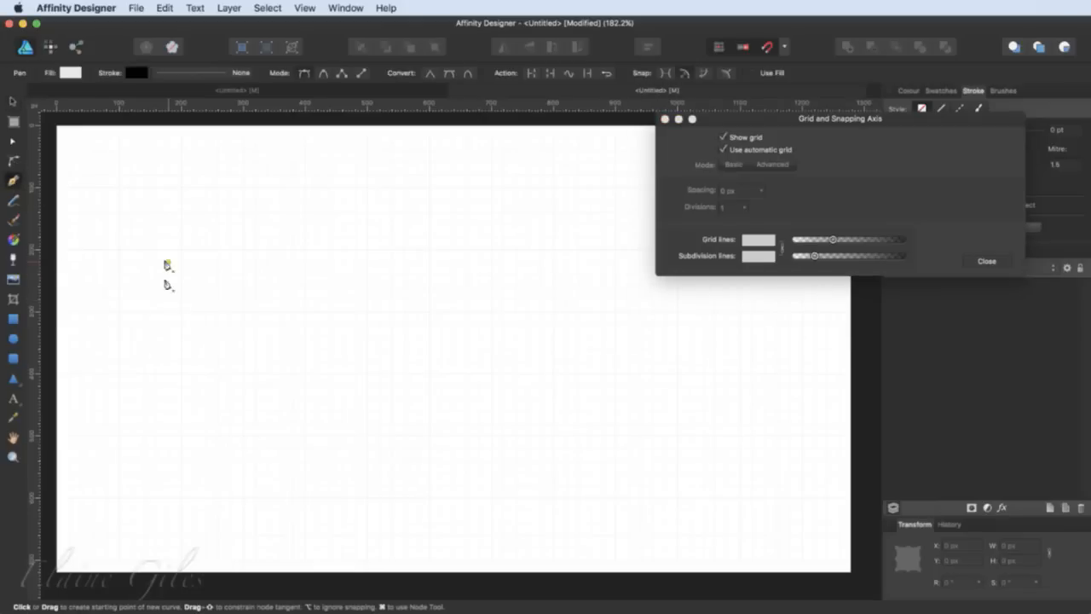
pyautogui.click(180, 187)
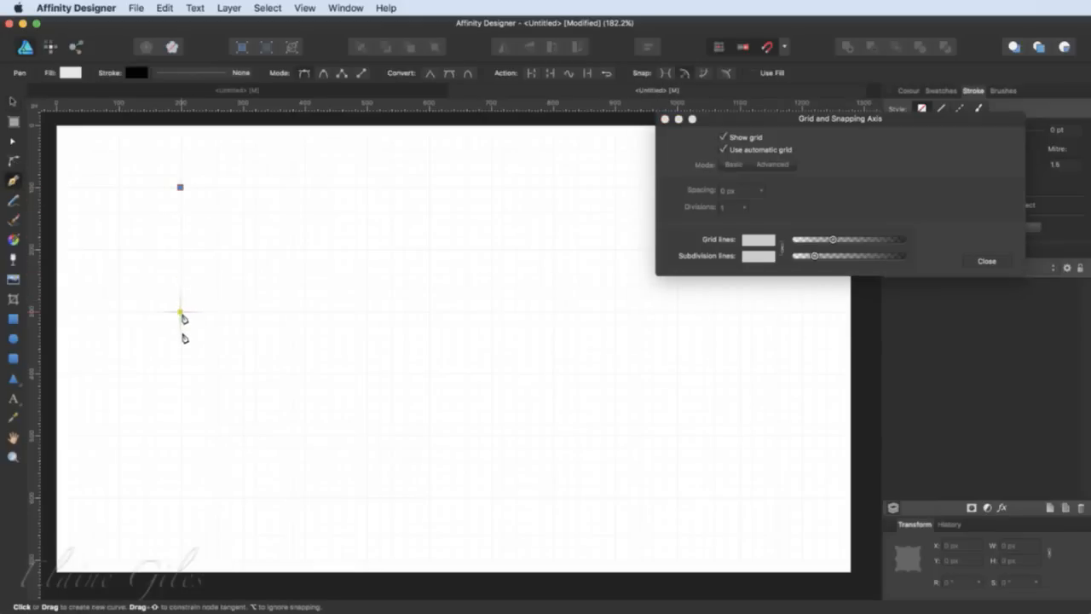
pyautogui.click(180, 311)
pyautogui.click(304, 311)
pyautogui.click(304, 187)
pyautogui.click(179, 187)
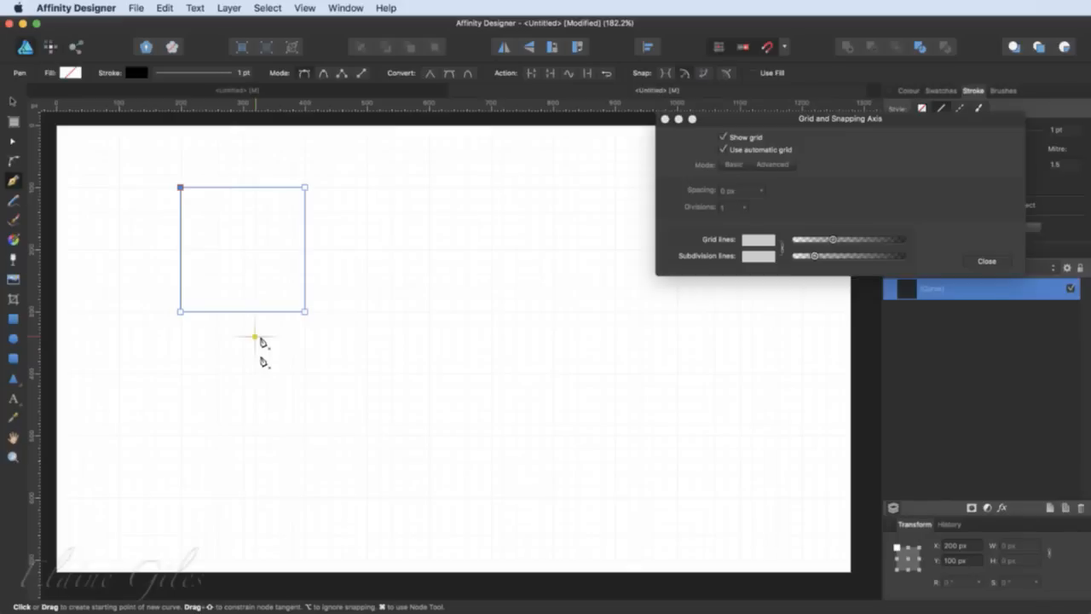
pyautogui.click(12, 101)
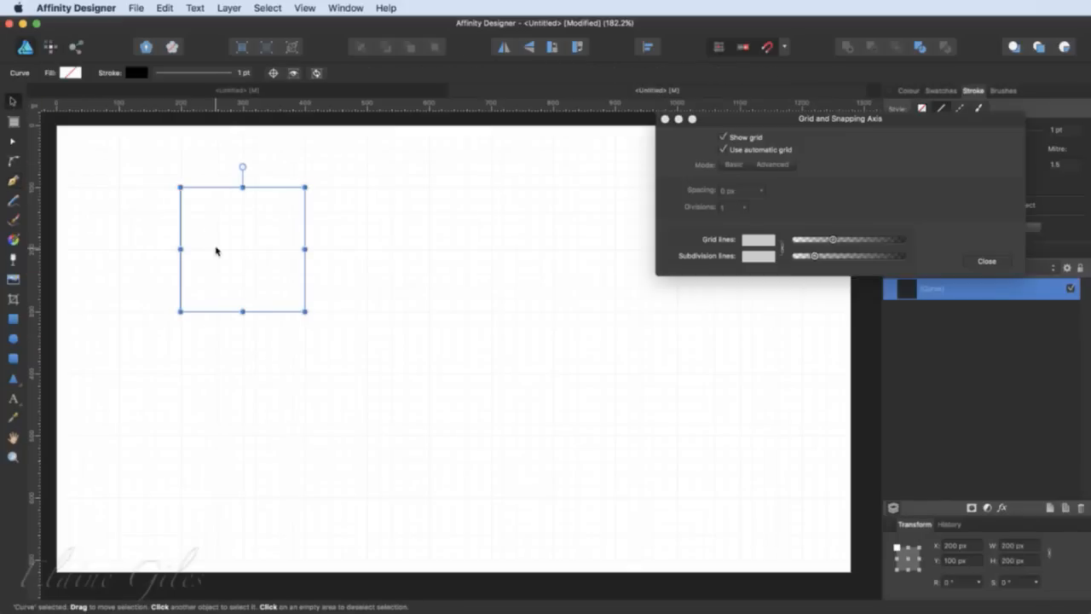
pyautogui.press('Delete')
# - Turn off the automatic grid and switch the grid settings to Advanced mode
pyautogui.moveTo(858, 122); pyautogui.dragTo(543, 238)
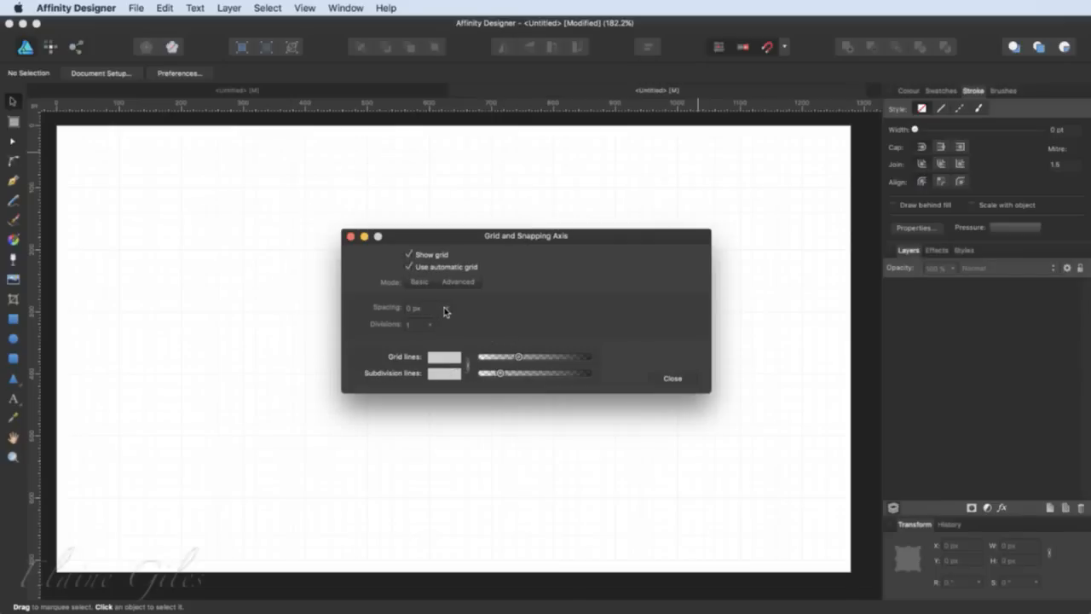
pyautogui.click(410, 266)
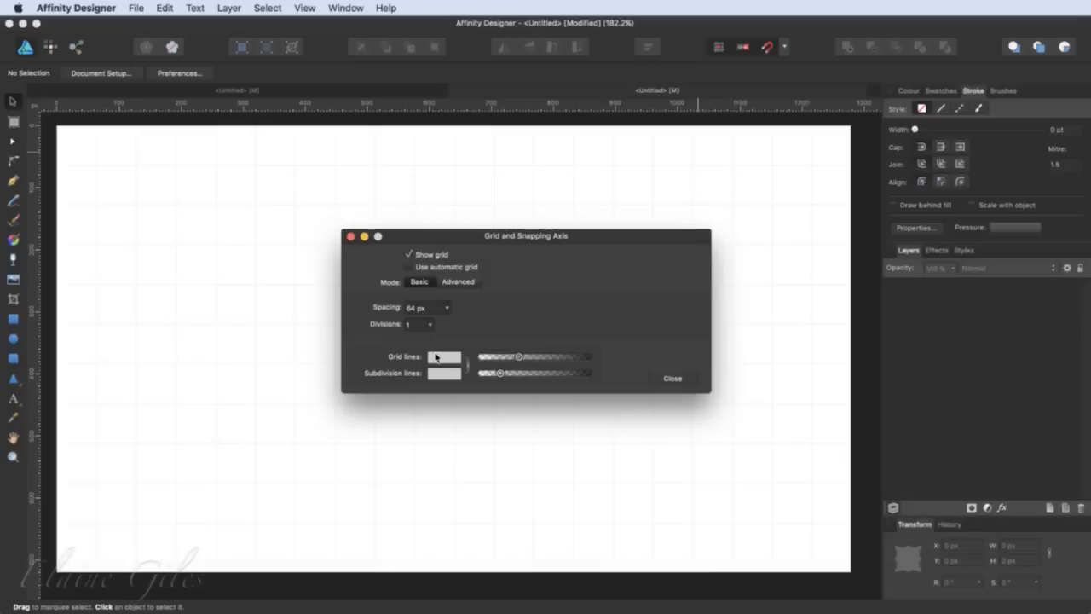
pyautogui.click(465, 281)
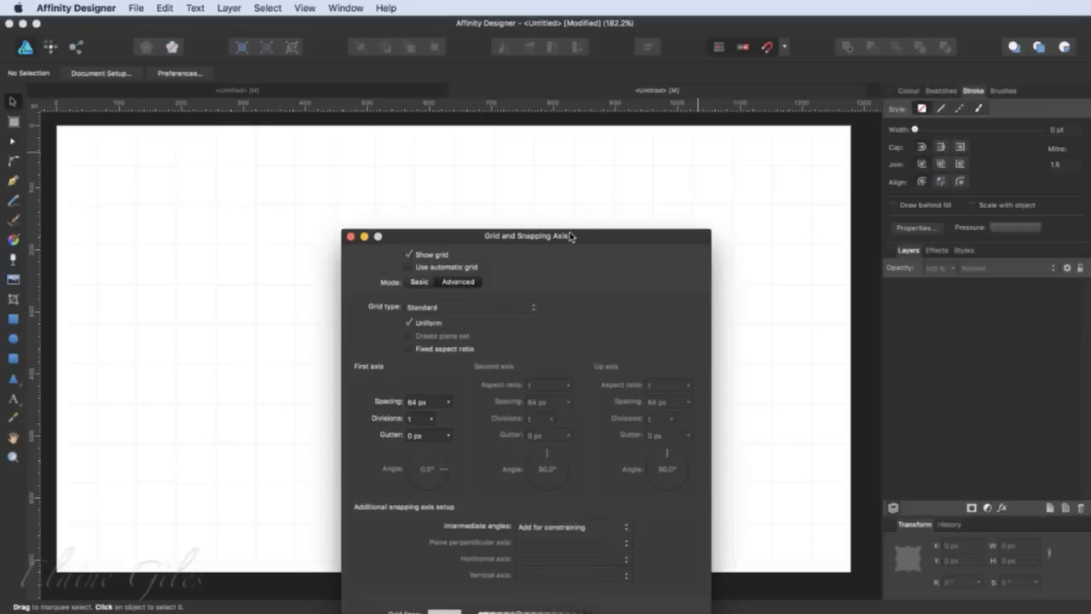
# - Move the grid settings window aside to uncover the page and set the grid type to Isometric
pyautogui.moveTo(591, 238); pyautogui.dragTo(790, 133)
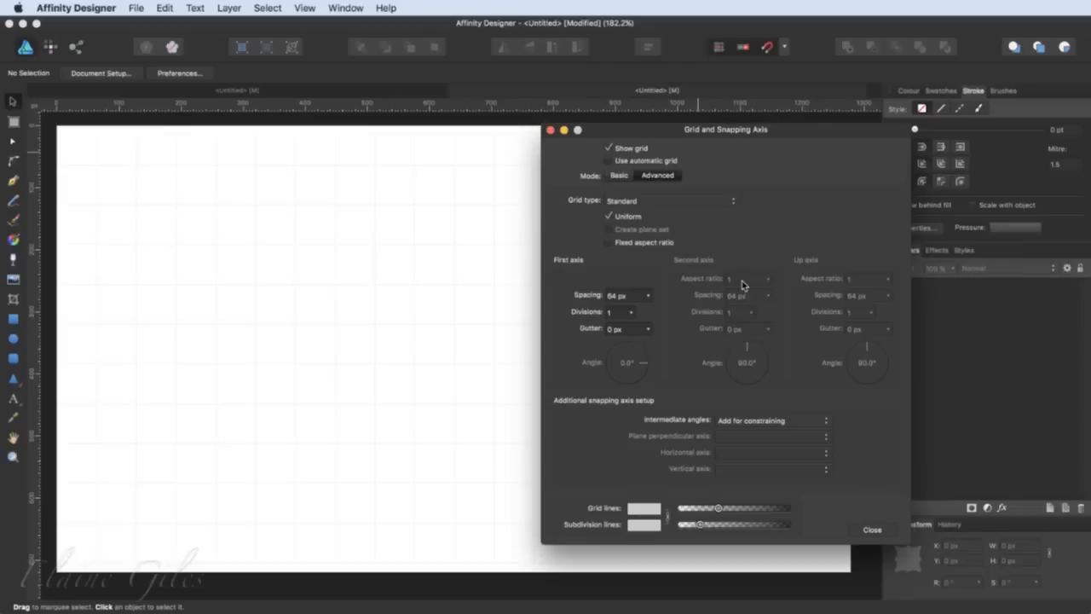
pyautogui.click(680, 201)
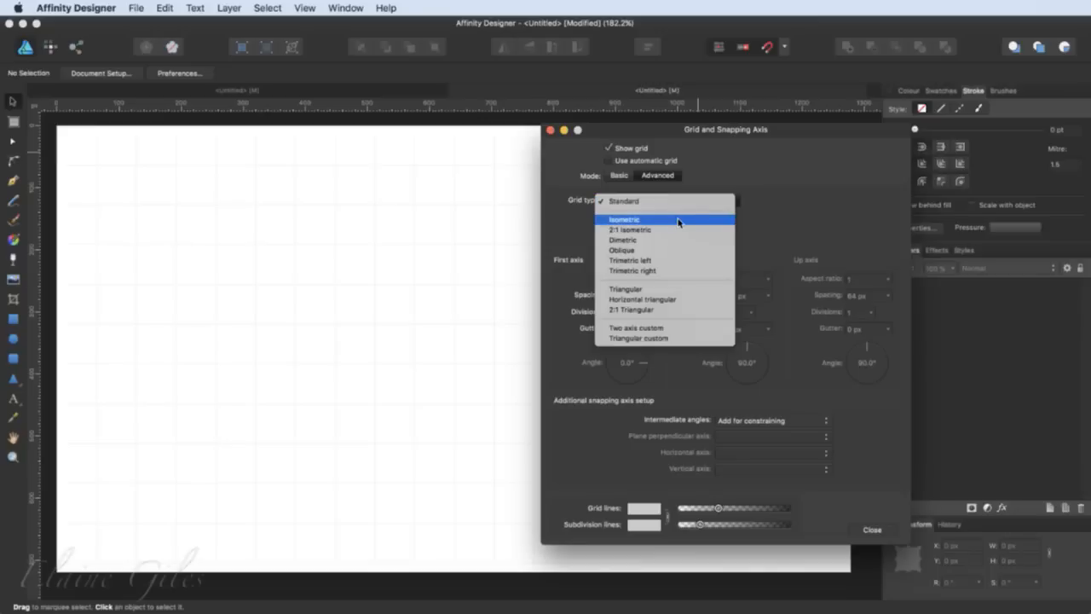
pyautogui.click(679, 221)
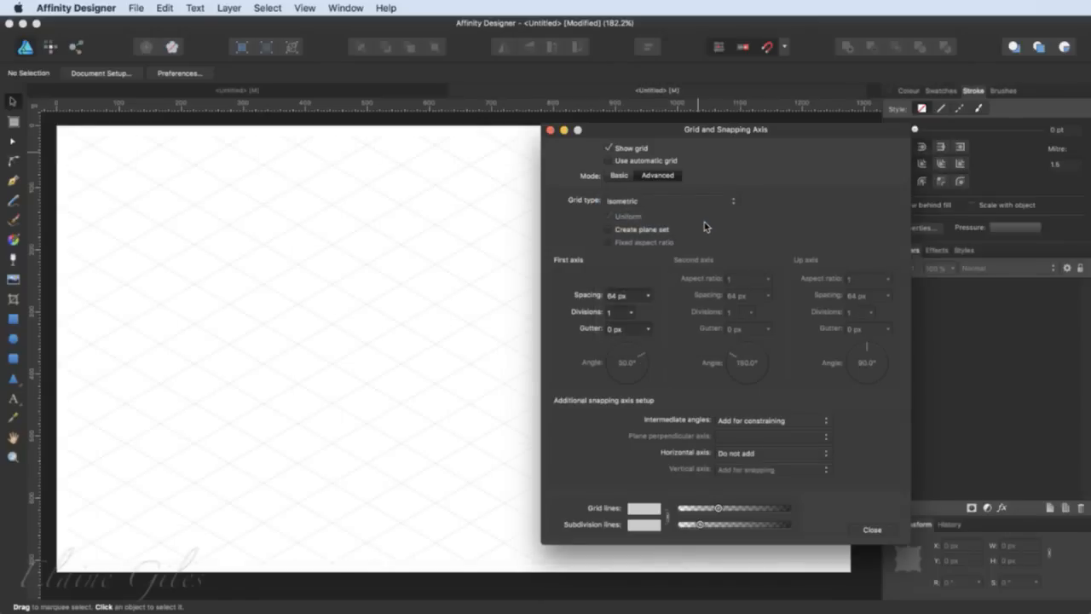
# - Preview the 2:1 Isometric, Triangular and Trimetric left grid types on the page, and return to the Isometric grid
pyautogui.click(687, 201)
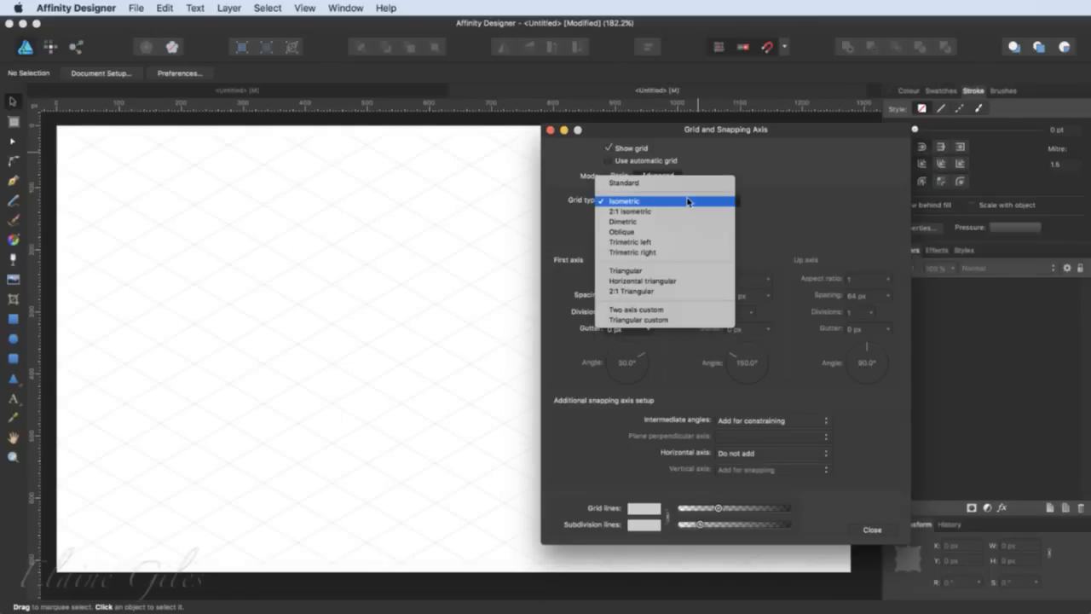
pyautogui.click(691, 213)
pyautogui.click(681, 199)
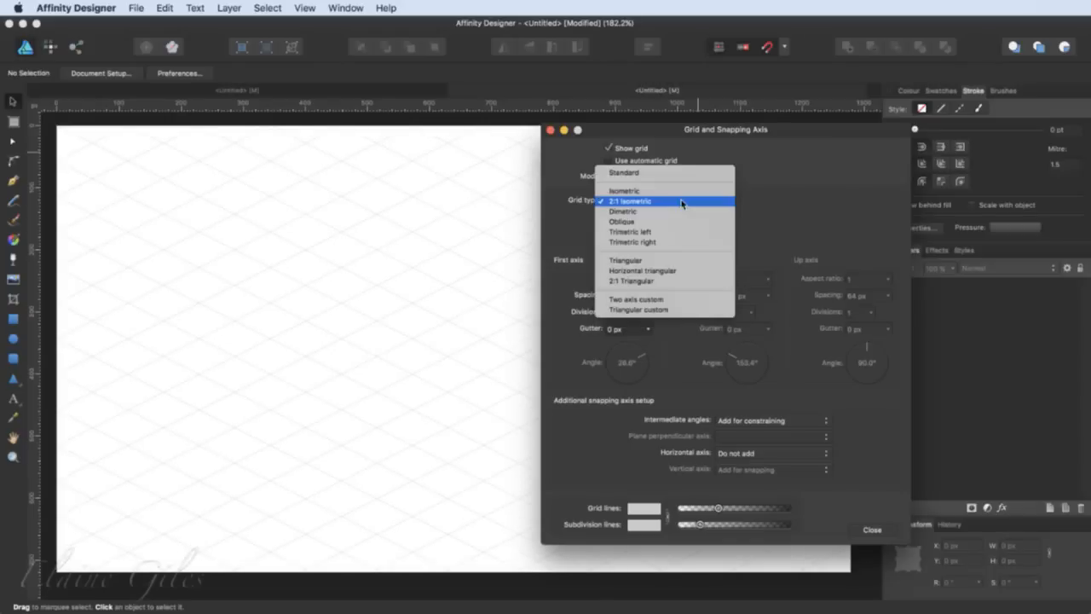
pyautogui.click(682, 260)
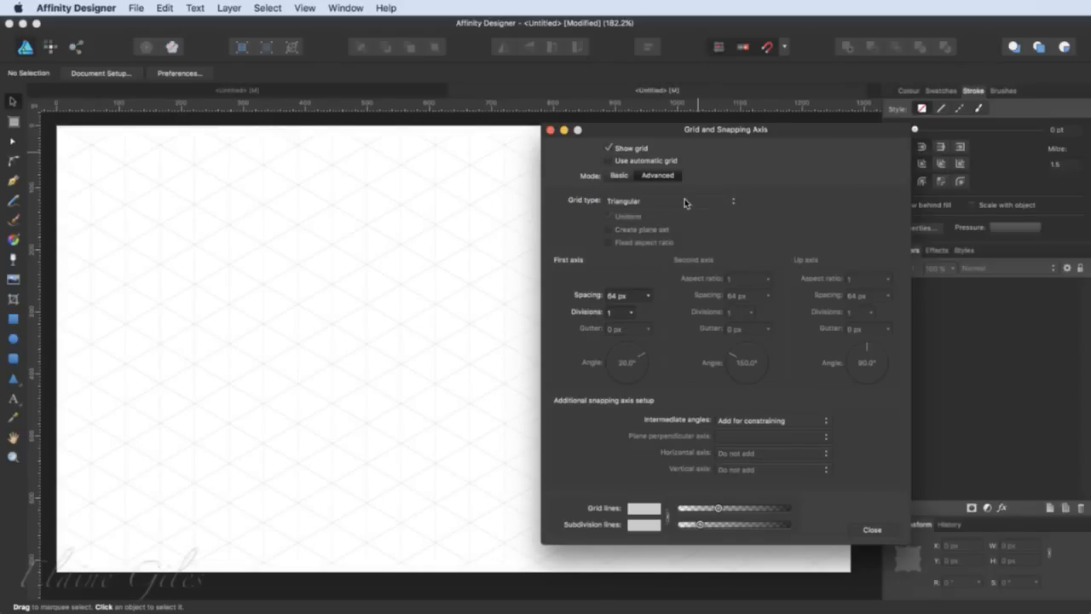
pyautogui.click(684, 201)
pyautogui.click(687, 173)
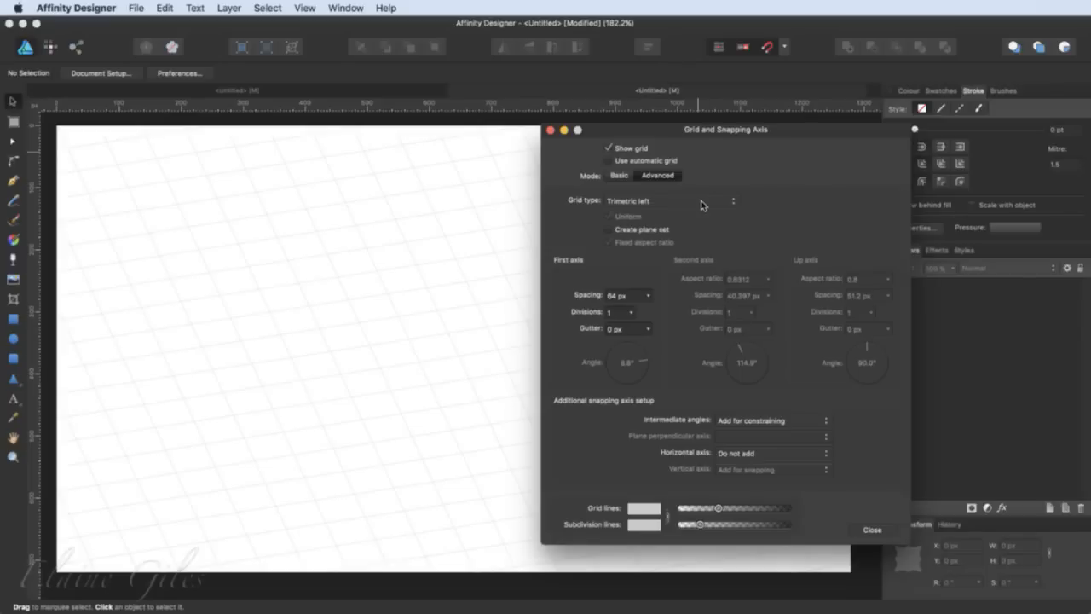
pyautogui.click(701, 205)
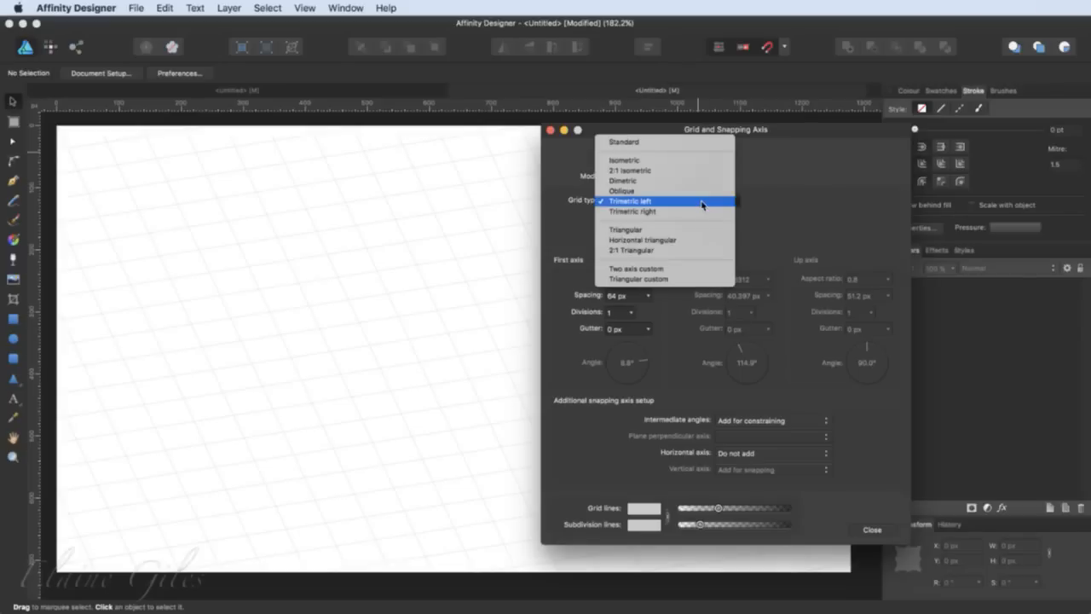
pyautogui.click(695, 160)
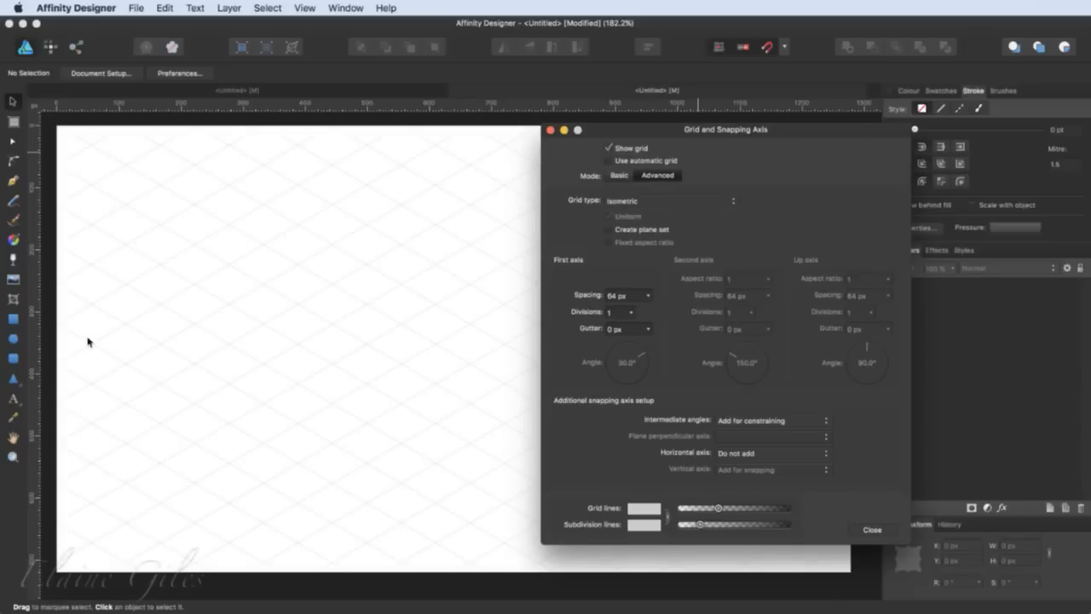
# - Draw a closed rhombus of about 333 x 192 px for the cube's top face with the Pen tool, snapped to the isometric grid
pyautogui.click(13, 180)
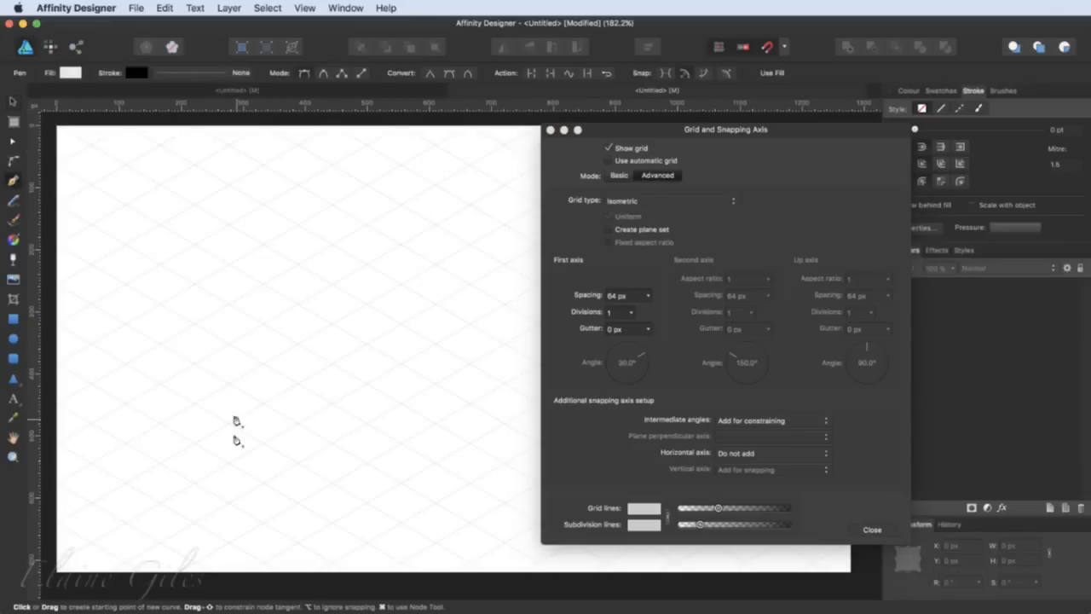
pyautogui.click(193, 324)
pyautogui.click(299, 384)
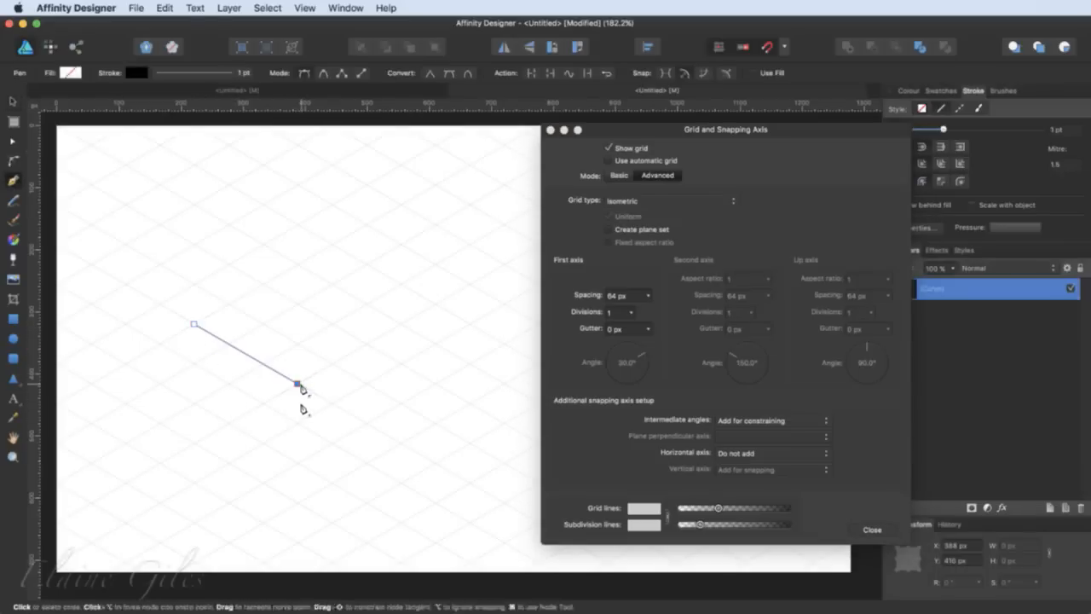
pyautogui.click(401, 324)
pyautogui.click(298, 265)
pyautogui.click(194, 325)
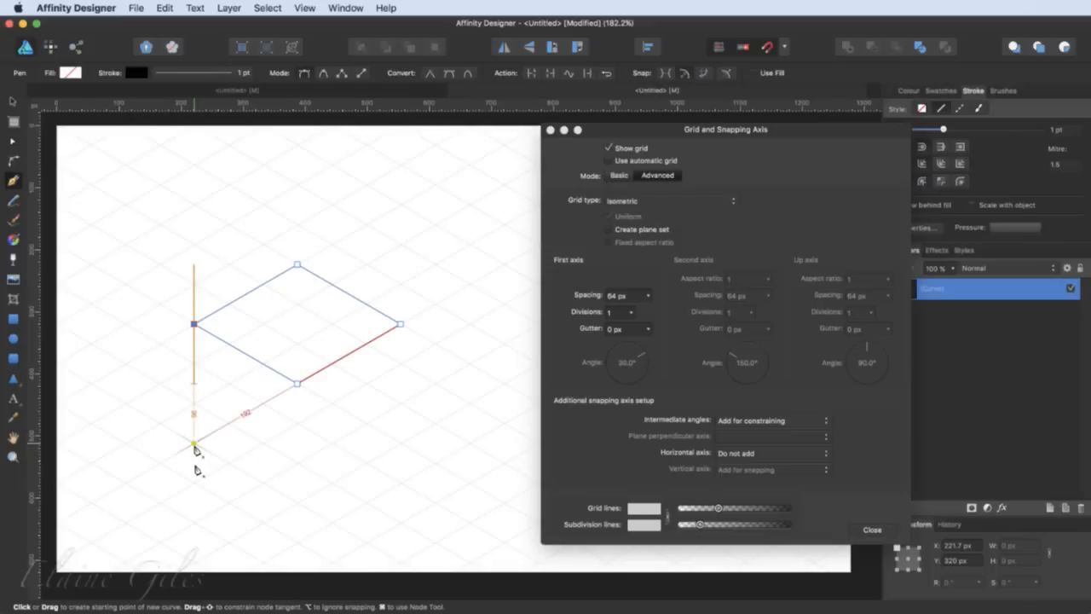
# - Draw a second closed rhombus of the same size directly below the first, with its upper corner on the first one's lowest corner
pyautogui.click(194, 443)
pyautogui.click(297, 503)
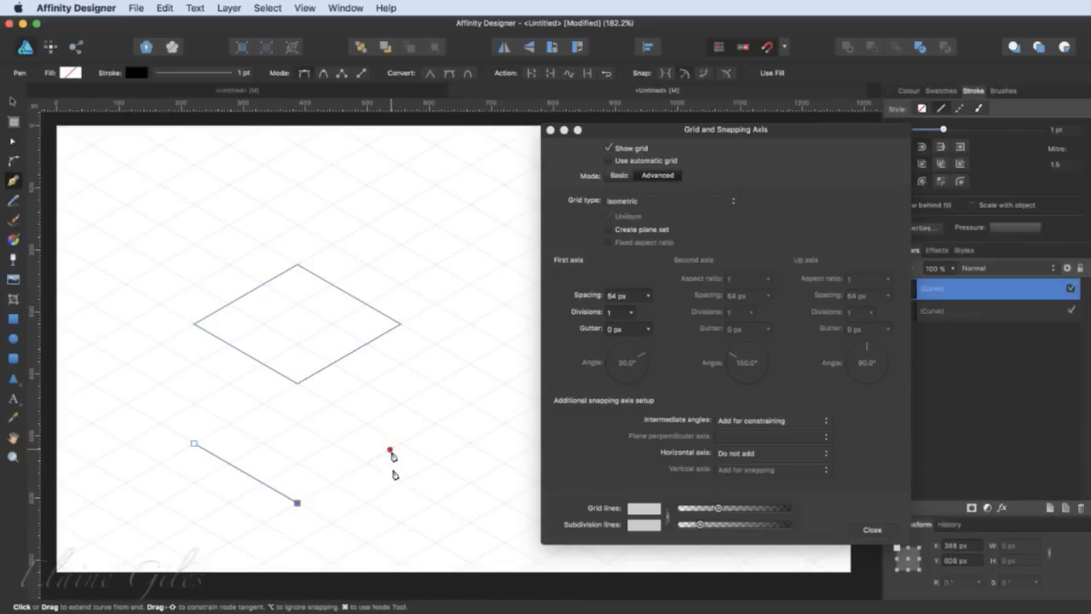
pyautogui.click(400, 443)
pyautogui.click(296, 382)
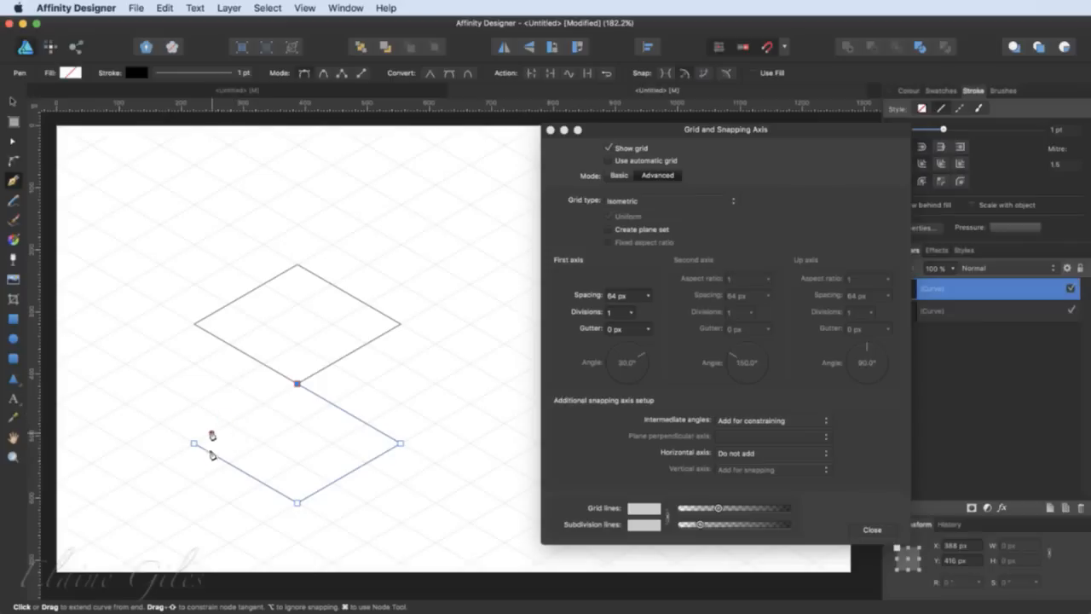
pyautogui.click(194, 443)
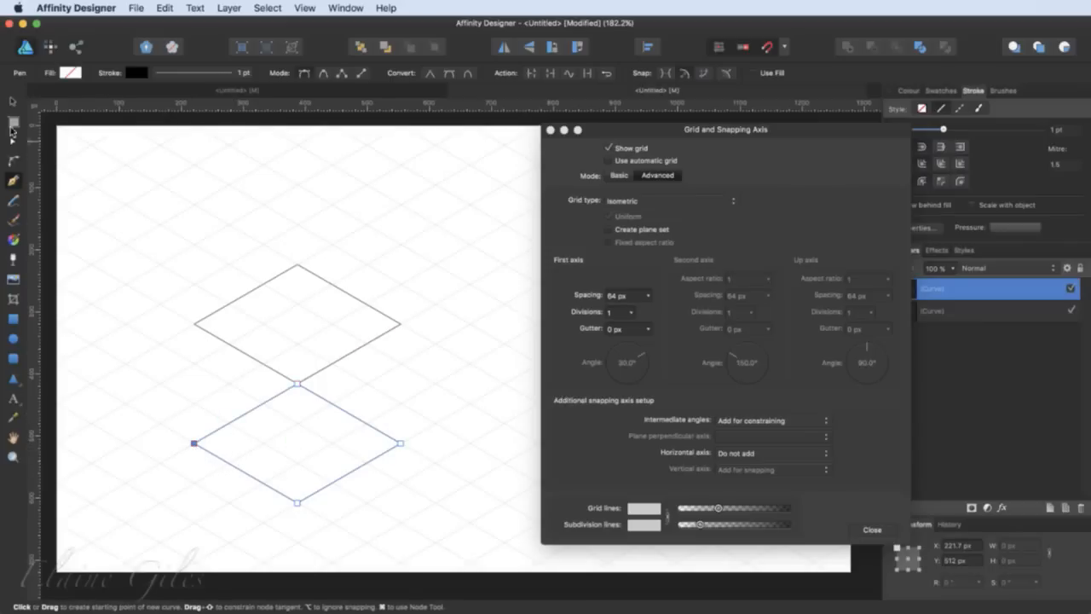
# - Move the lower rhombus straight down to Y 480 px so that it forms the cube's base
pyautogui.click(13, 102)
pyautogui.click(454, 460)
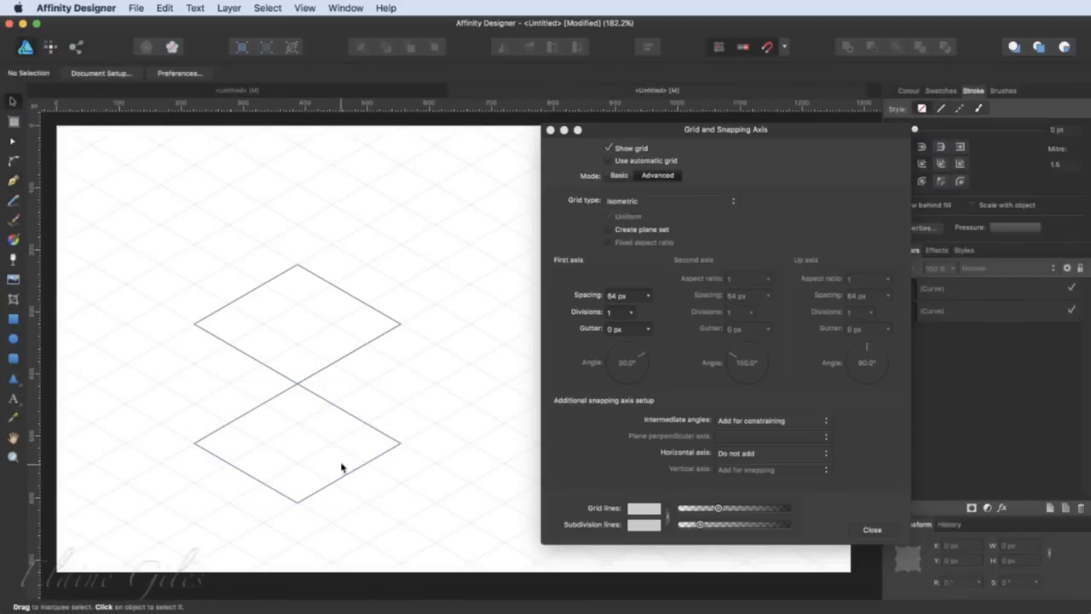
pyautogui.click(312, 494)
pyautogui.moveTo(311, 495); pyautogui.dragTo(312, 534)
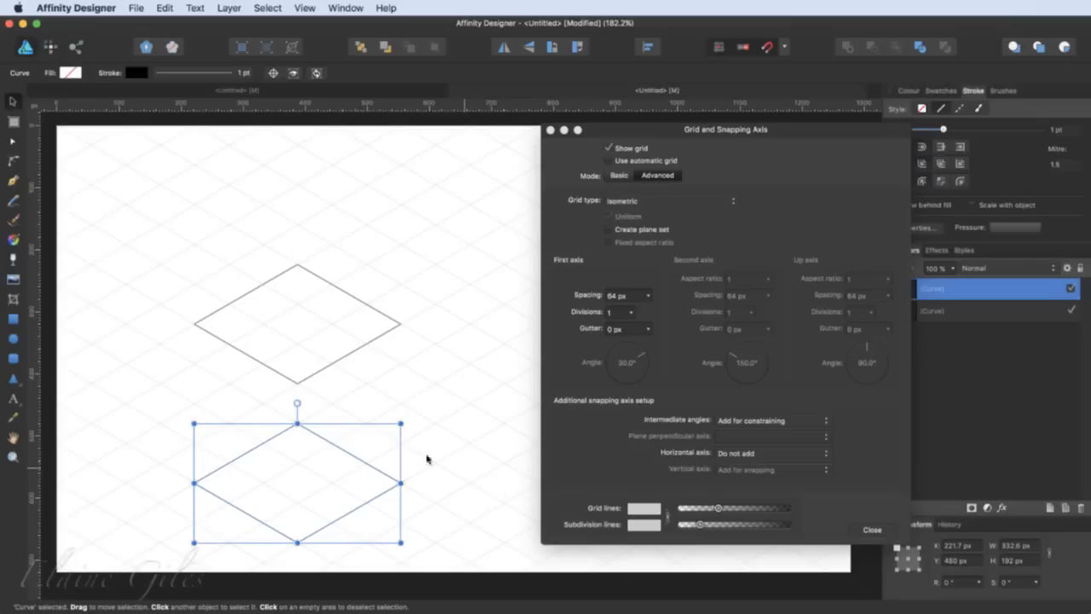
# - Draw the cube's left face with the Pen tool as a closed shape joining the left and front corners of both rhombuses
pyautogui.click(13, 180)
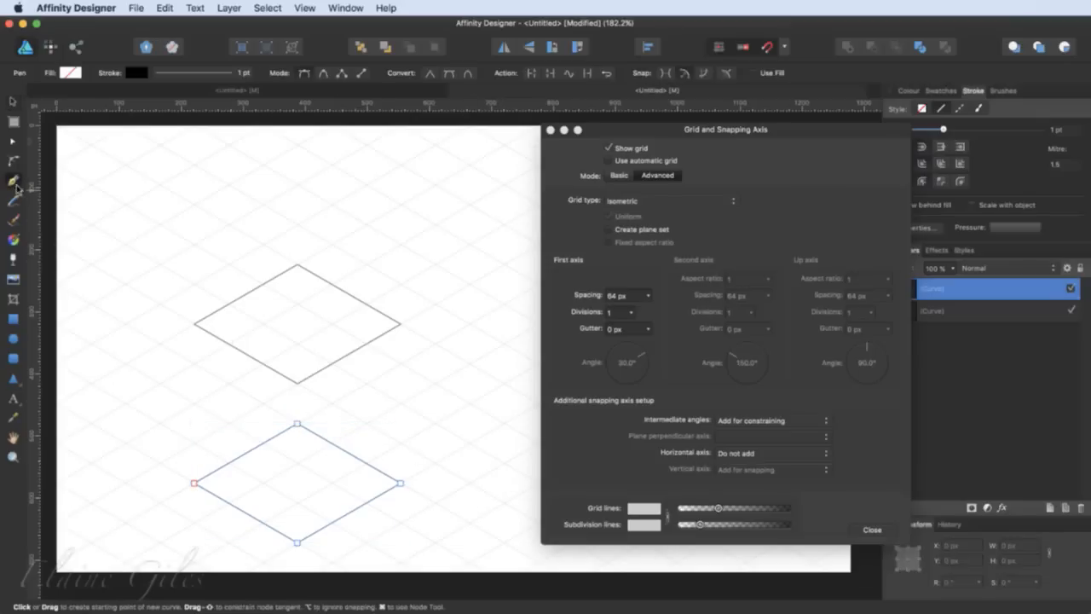
pyautogui.click(195, 324)
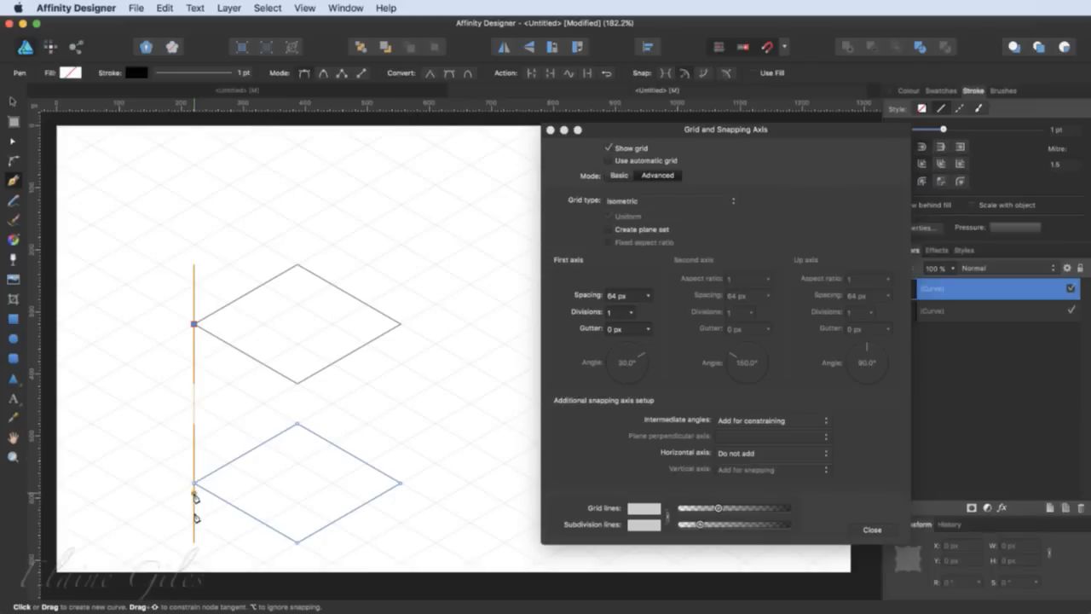
pyautogui.click(195, 483)
pyautogui.click(298, 542)
pyautogui.click(297, 383)
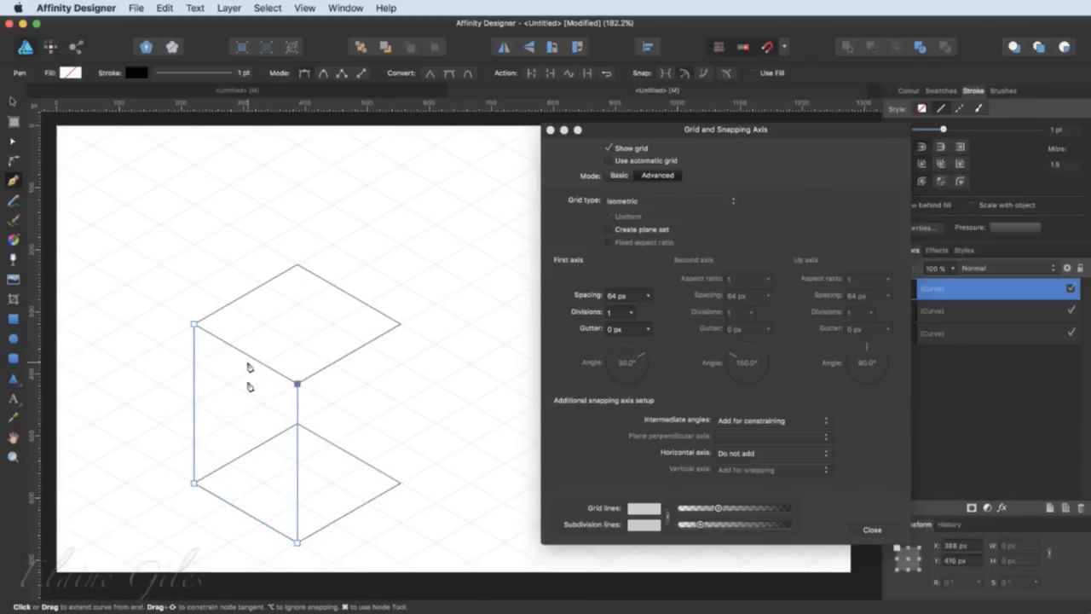
pyautogui.click(196, 325)
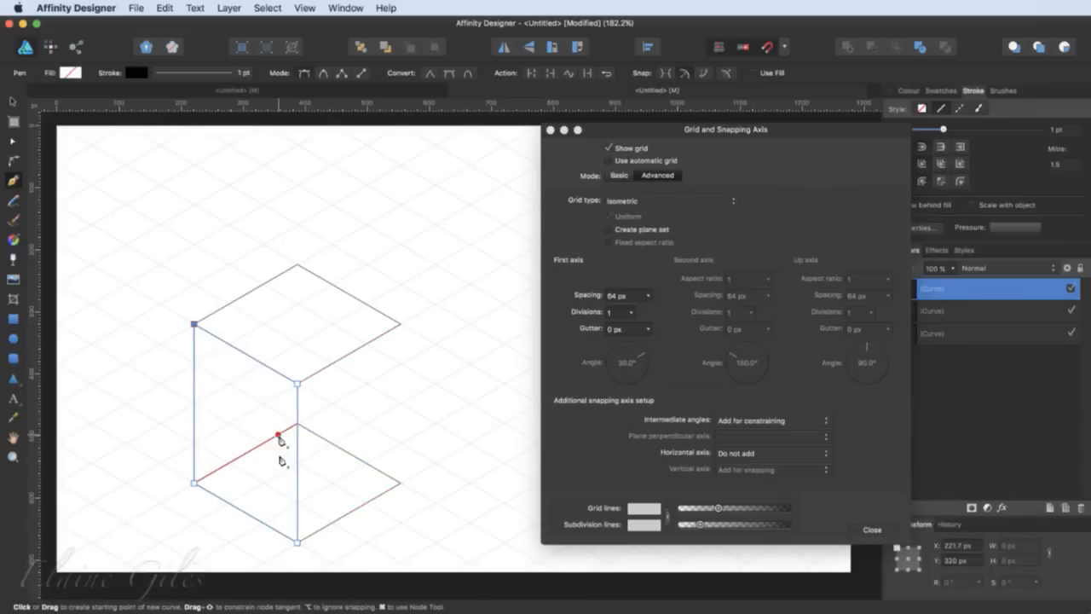
# - Draw the cube's right face as a closed shape joining the right and front corners of both rhombuses
pyautogui.click(400, 324)
pyautogui.click(401, 483)
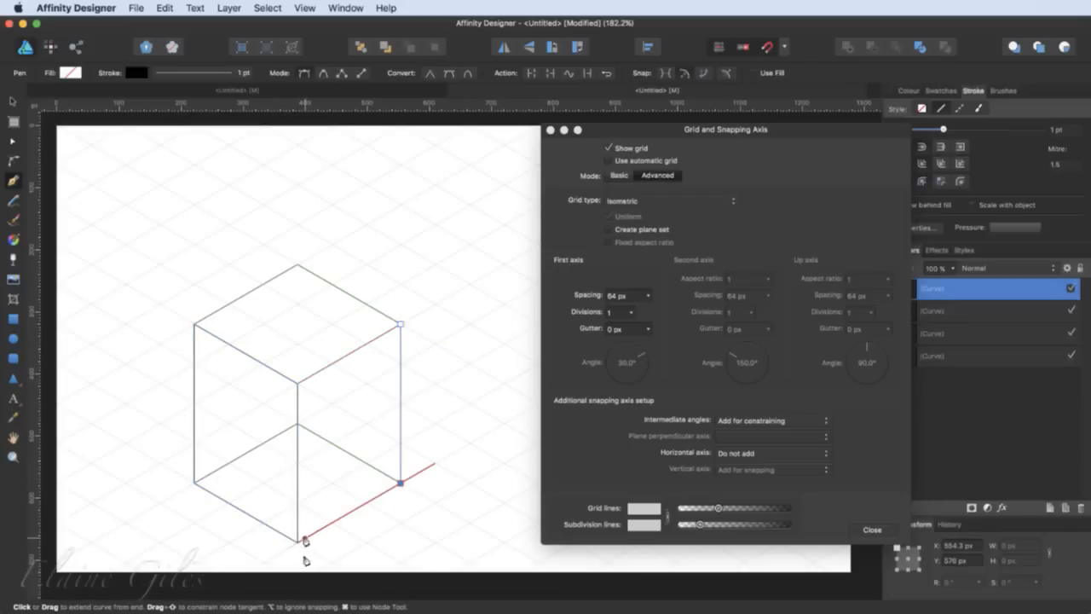
pyautogui.click(297, 542)
pyautogui.click(297, 382)
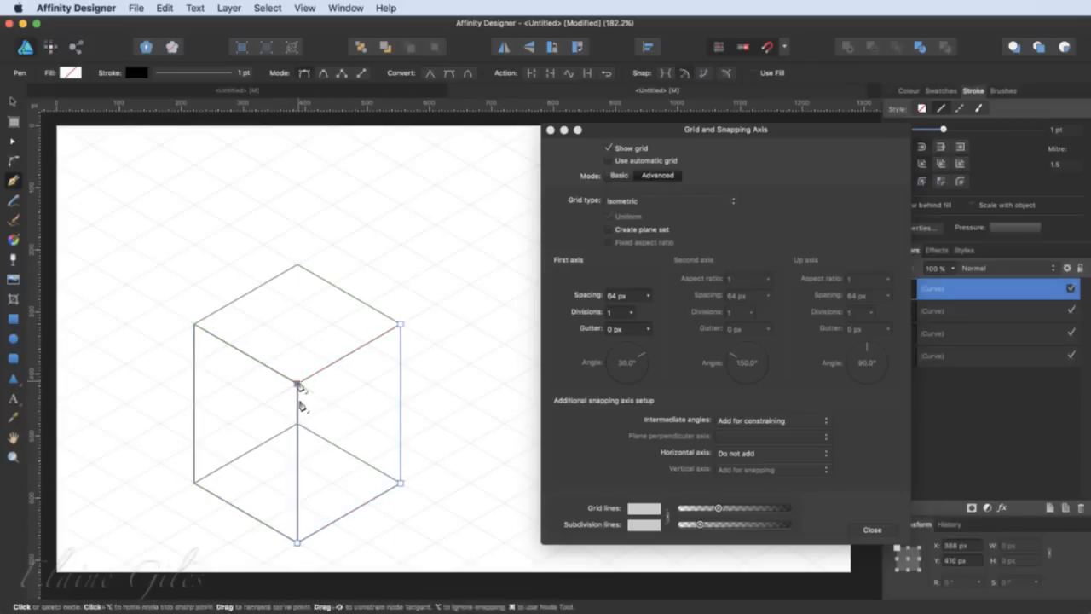
pyautogui.click(400, 323)
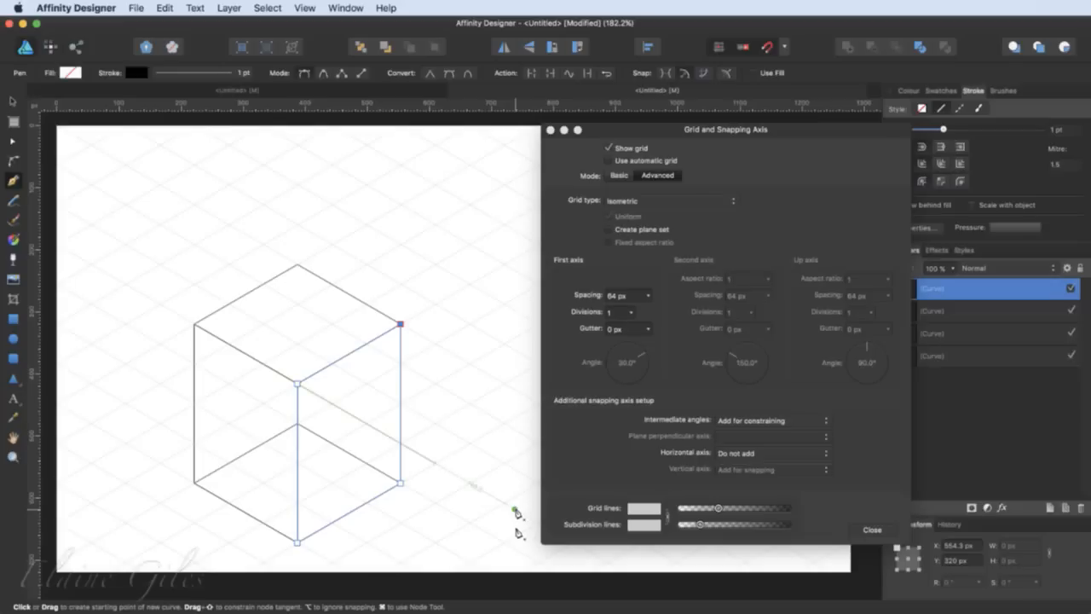
# - Fill the cube's right face with a light salmon red using the colour wheel
pyautogui.click(915, 91)
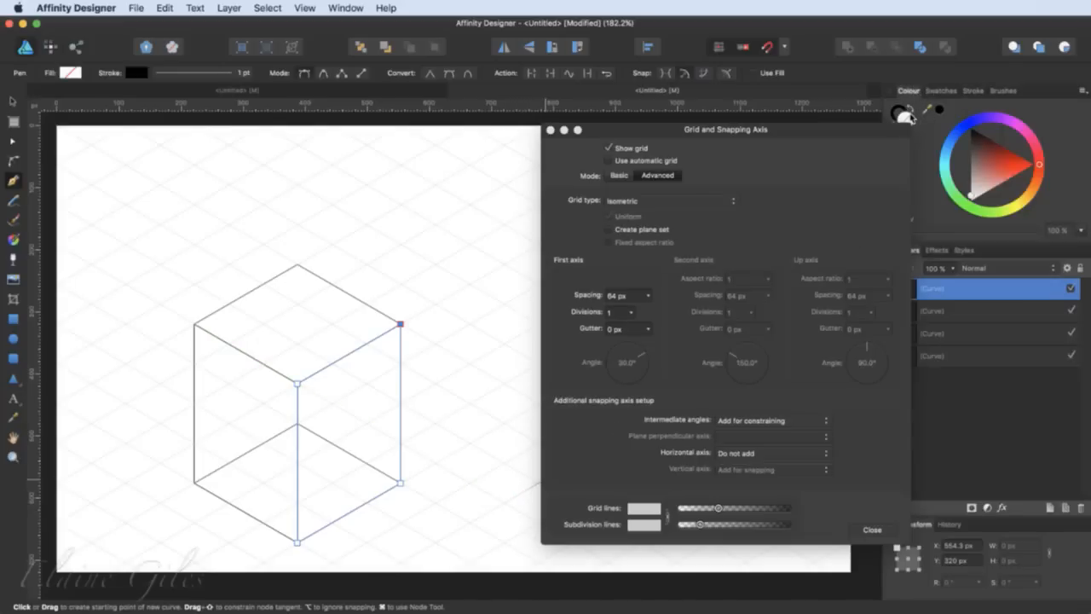
pyautogui.click(972, 183)
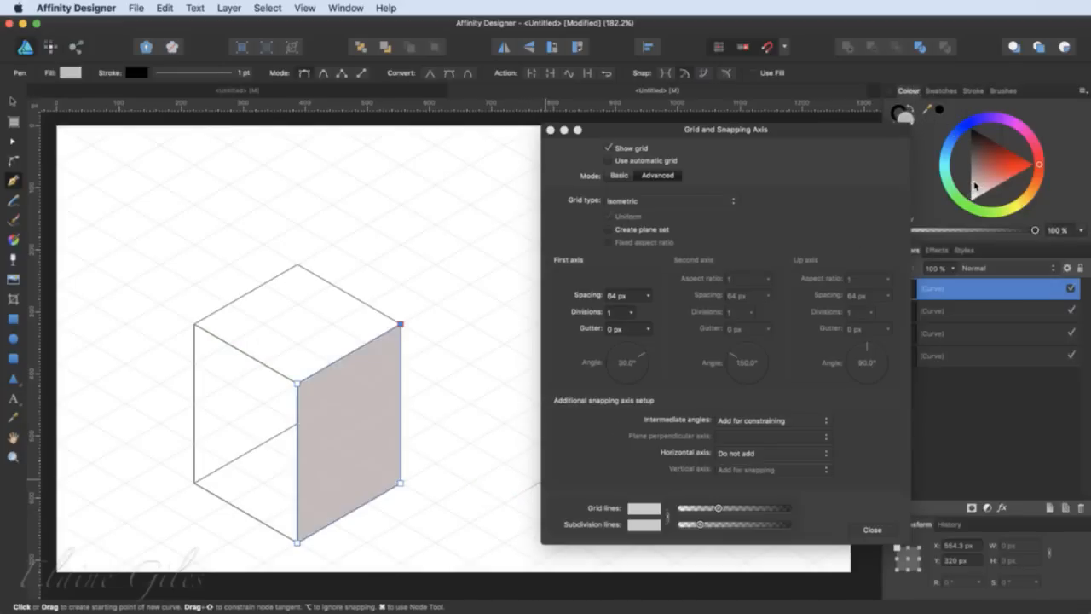
pyautogui.moveTo(972, 183); pyautogui.dragTo(995, 188)
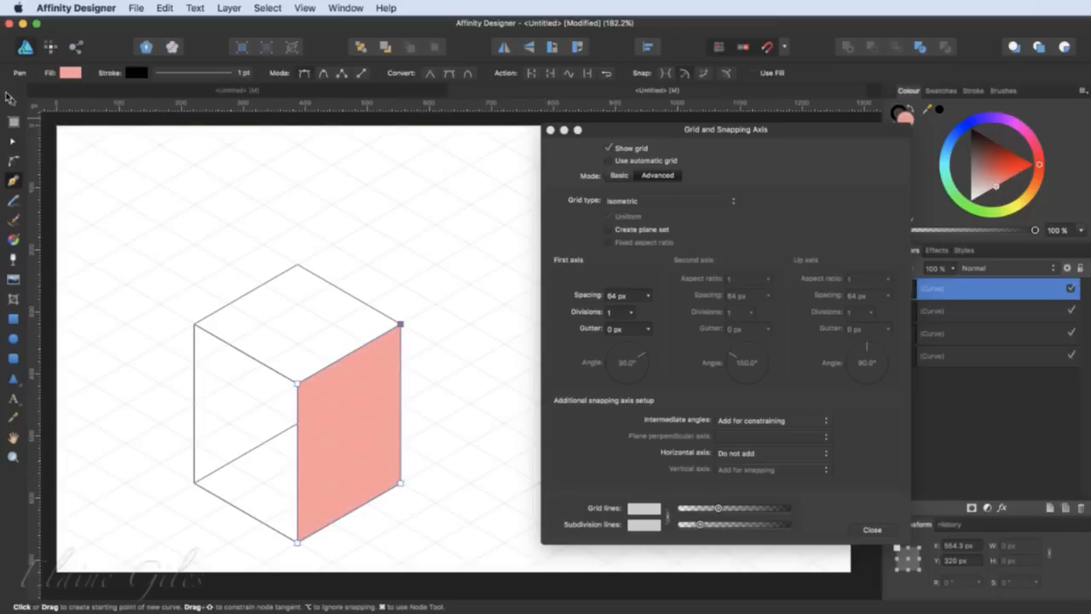
# - Fill the cube's left face with mint green and its top face with light pink-violet
pyautogui.click(10, 98)
pyautogui.click(194, 385)
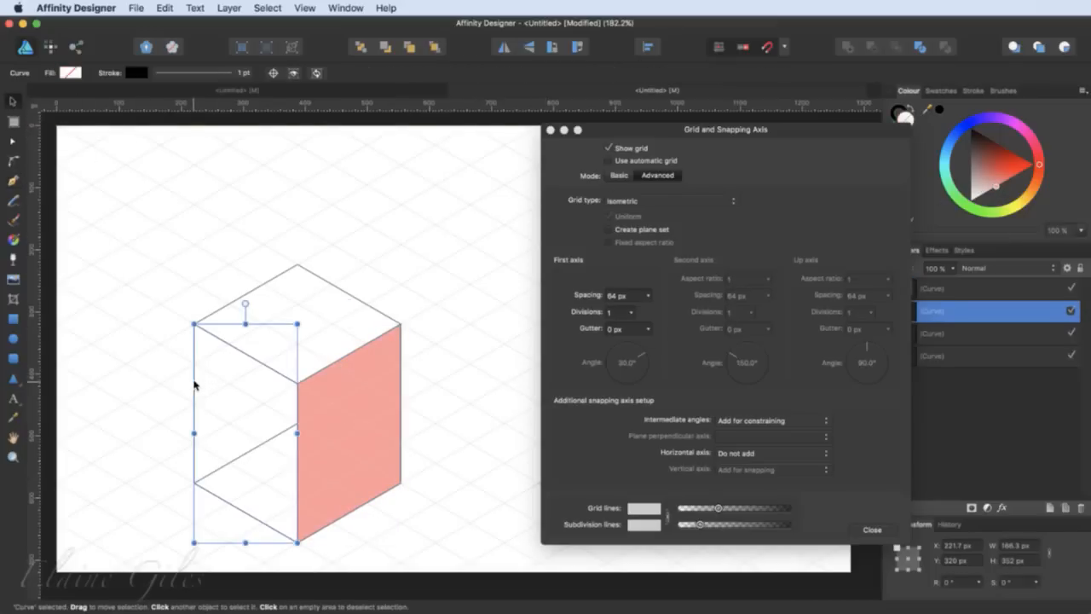
pyautogui.click(956, 171)
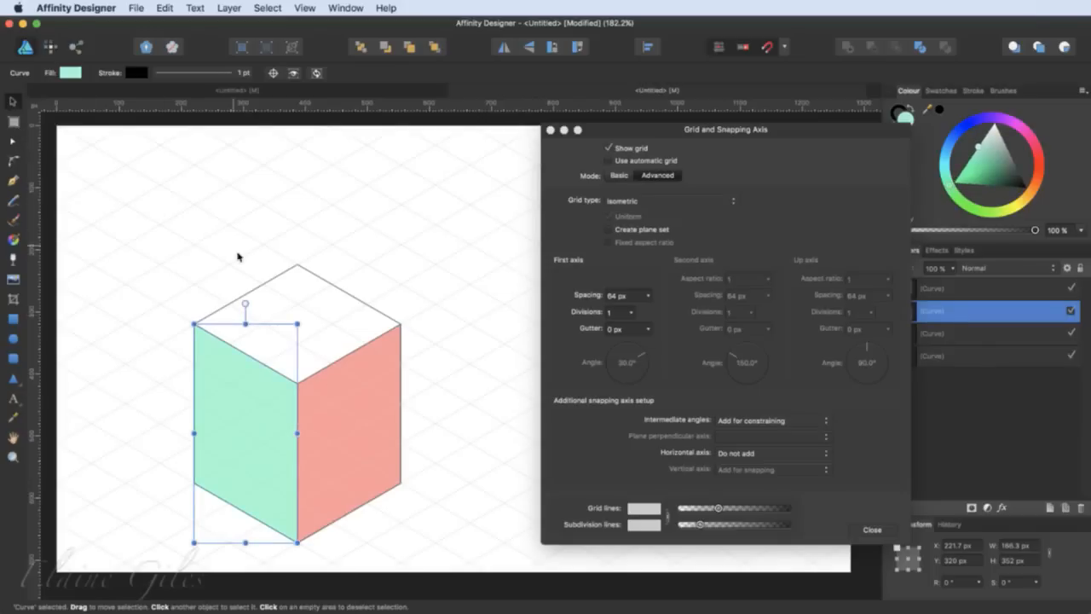
pyautogui.click(282, 275)
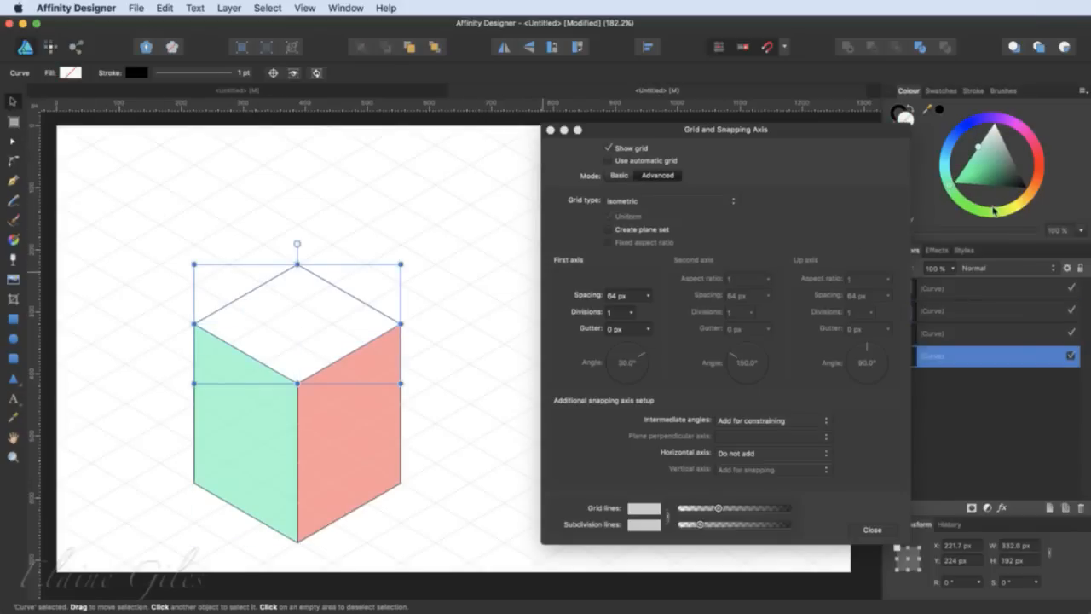
pyautogui.moveTo(1003, 124); pyautogui.dragTo(1011, 132)
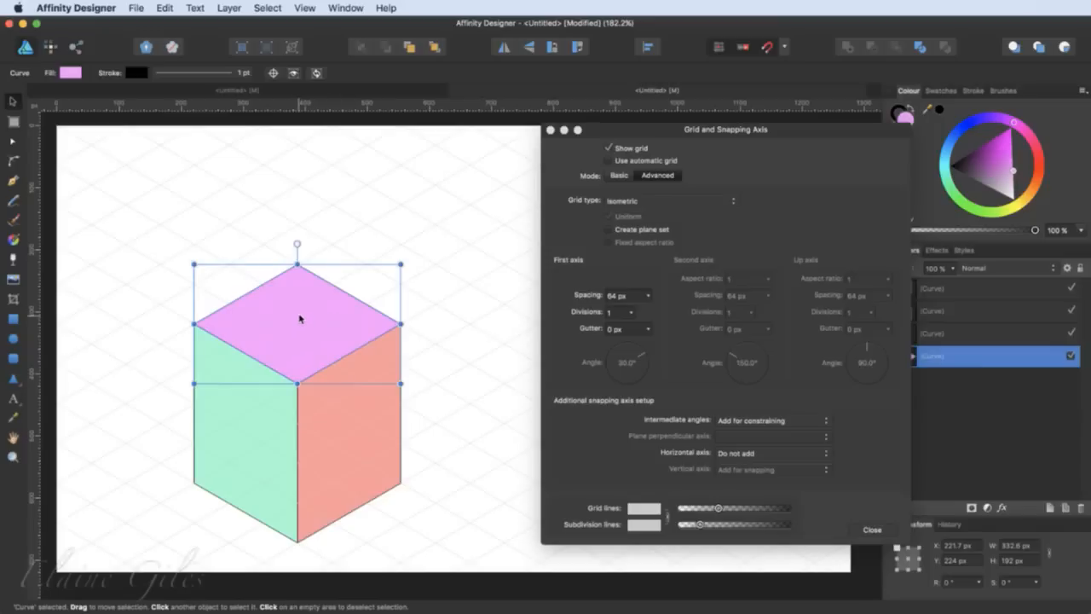
# - Move the top, right and left faces apart to expose the cube's base, and fill the base with light yellow
pyautogui.moveTo(295, 321); pyautogui.dragTo(346, 291)
pyautogui.moveTo(340, 415); pyautogui.dragTo(414, 421)
pyautogui.moveTo(243, 426); pyautogui.dragTo(132, 440)
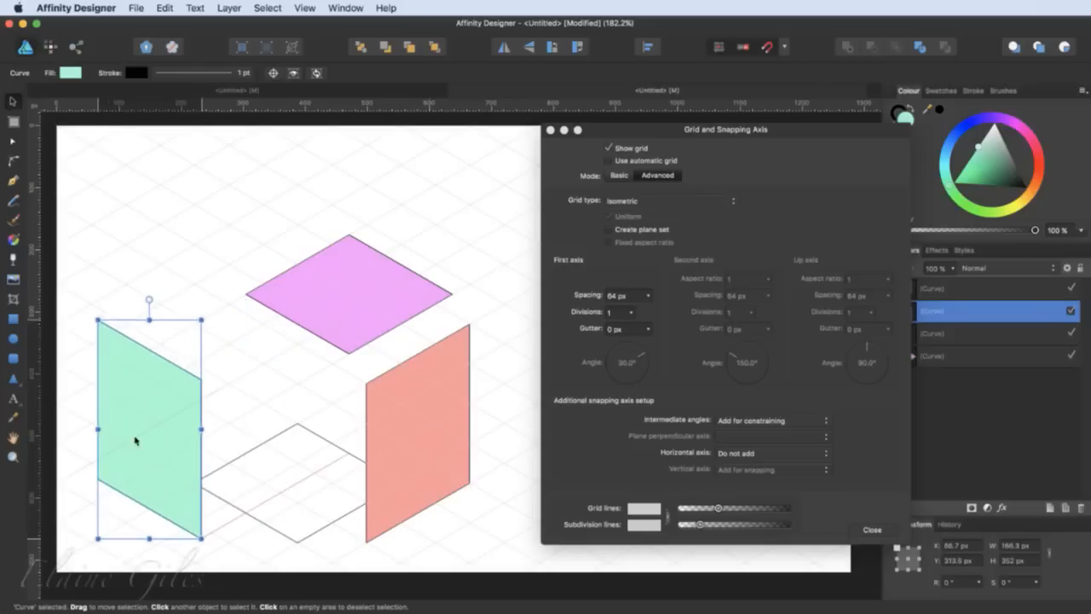
pyautogui.click(254, 451)
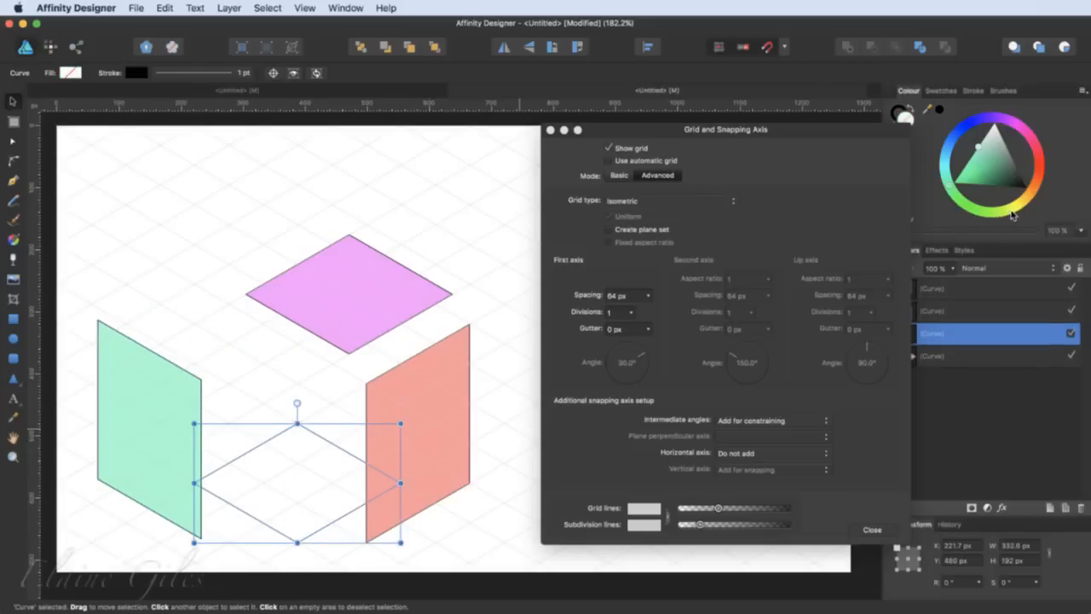
pyautogui.click(1012, 214)
# - Move the left, right and top faces back together, snapping them onto the base to reassemble the cube
pyautogui.click(132, 446)
pyautogui.moveTo(132, 445); pyautogui.dragTo(214, 453)
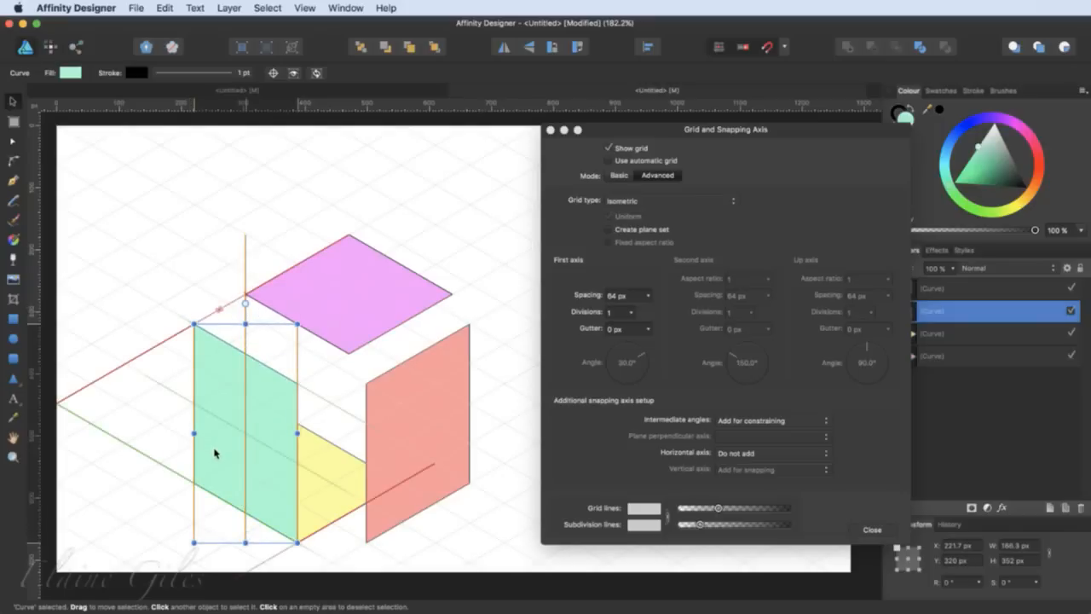
pyautogui.moveTo(365, 445); pyautogui.dragTo(343, 444)
pyautogui.moveTo(348, 305); pyautogui.dragTo(329, 321)
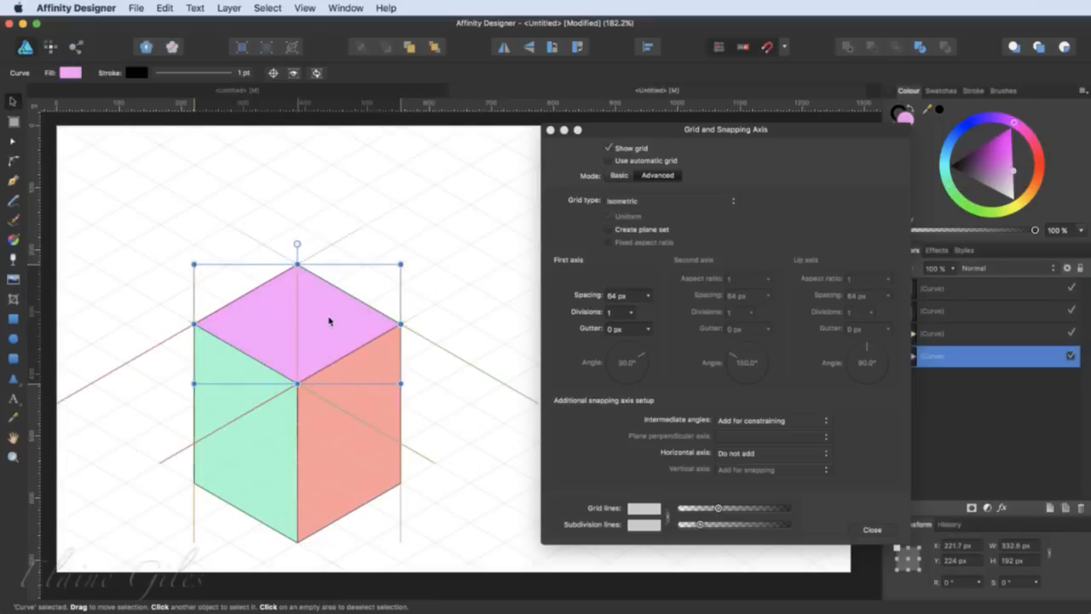
# - Set the advanced grid type to Triangular and inspect how the grid lines fall across the cube's faces
pyautogui.scroll(-3, 426, 467)
pyautogui.hscroll(3, 427, 467)
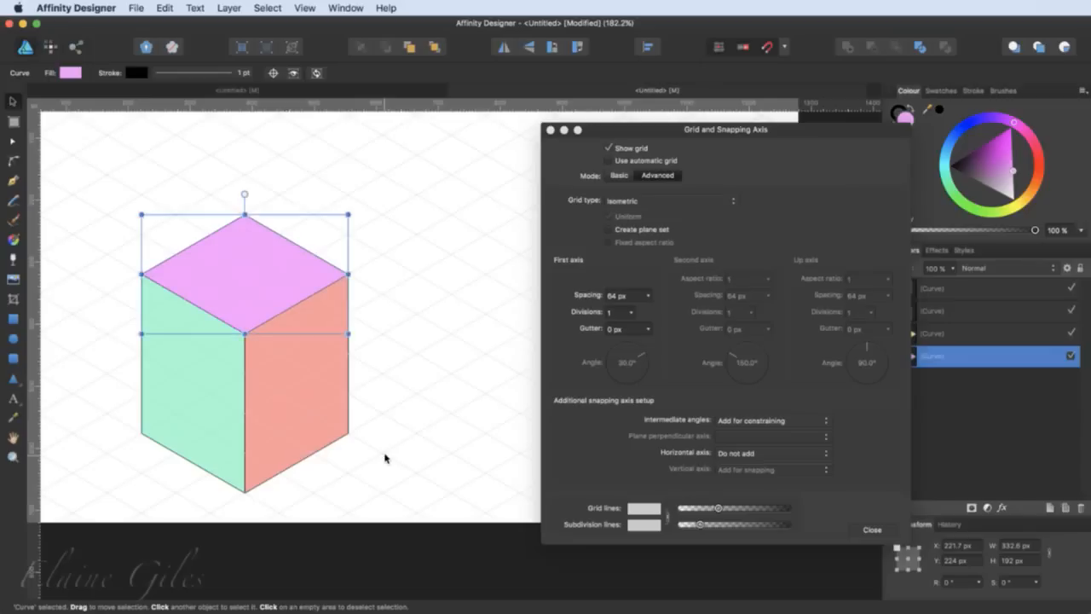
pyautogui.click(657, 202)
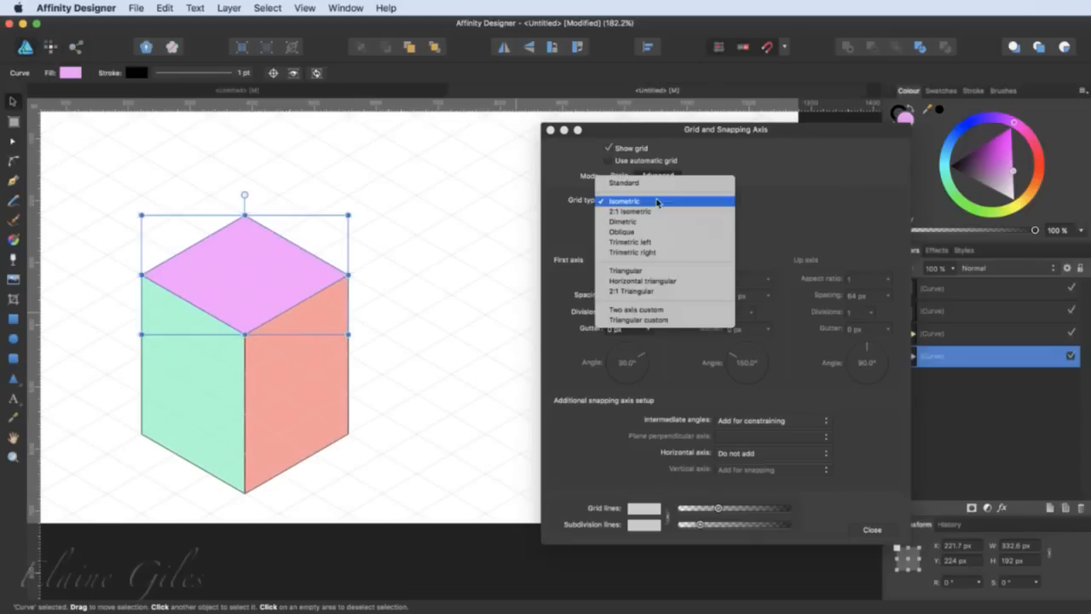
pyautogui.click(648, 269)
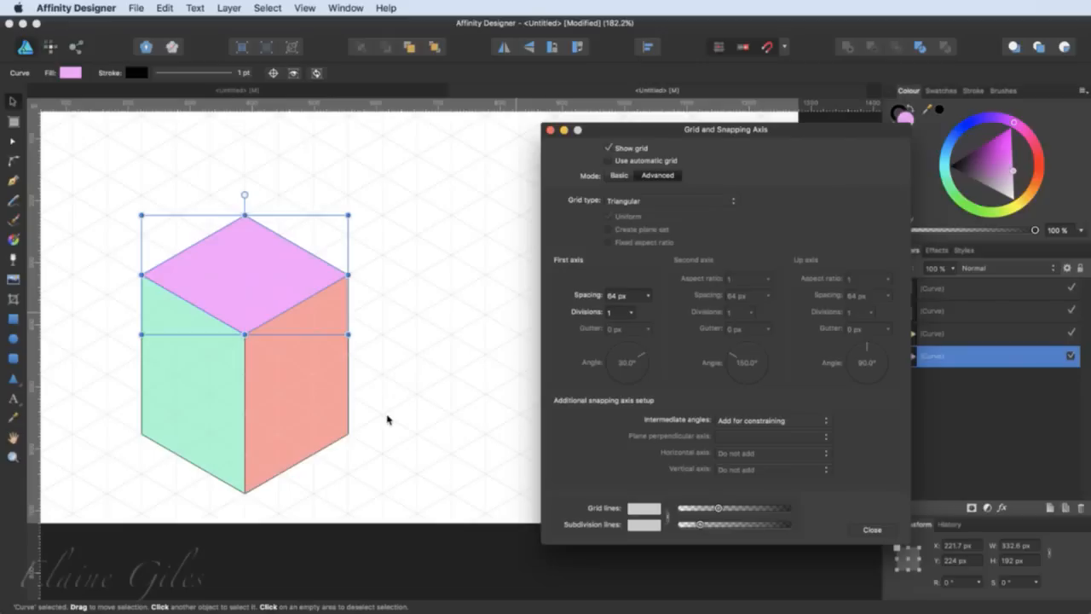
pyautogui.hscroll(-3, 386, 419)
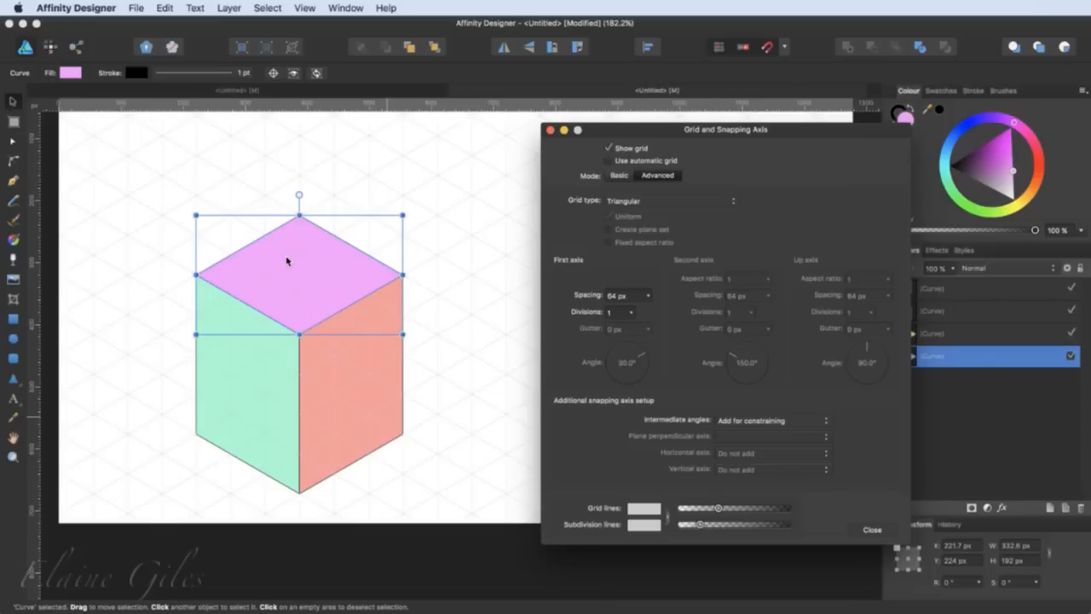
pyautogui.scroll(6, 287, 255)
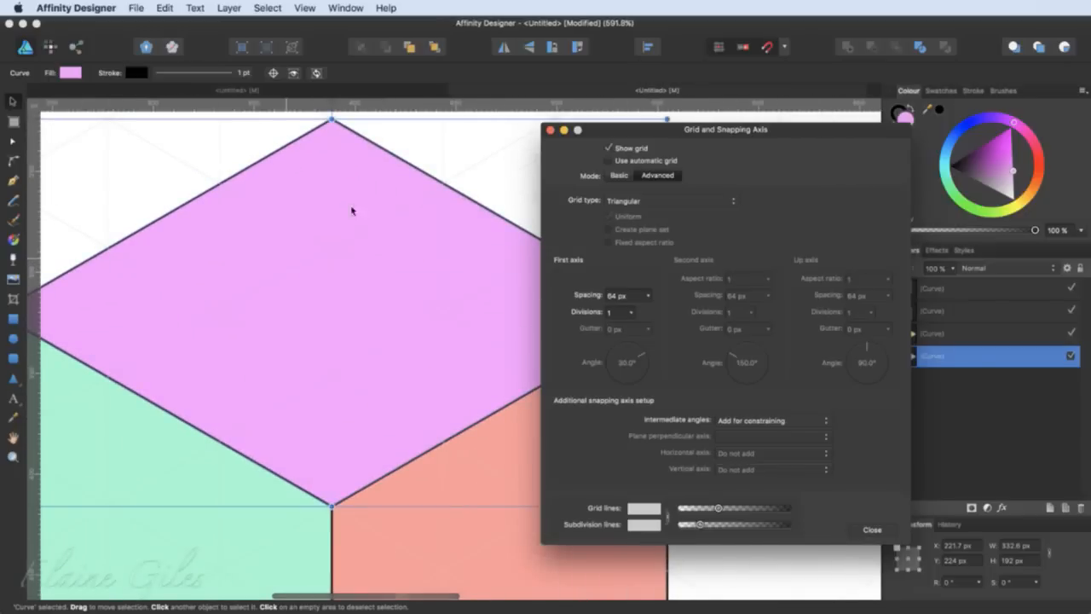
pyautogui.scroll(-10, 424, 361)
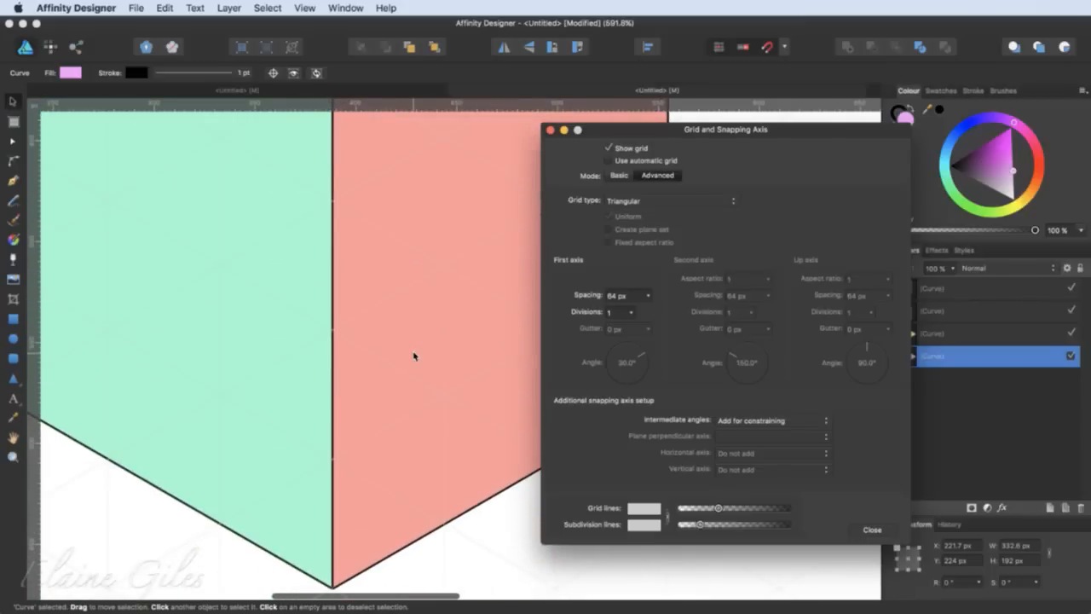
pyautogui.press('super+0')
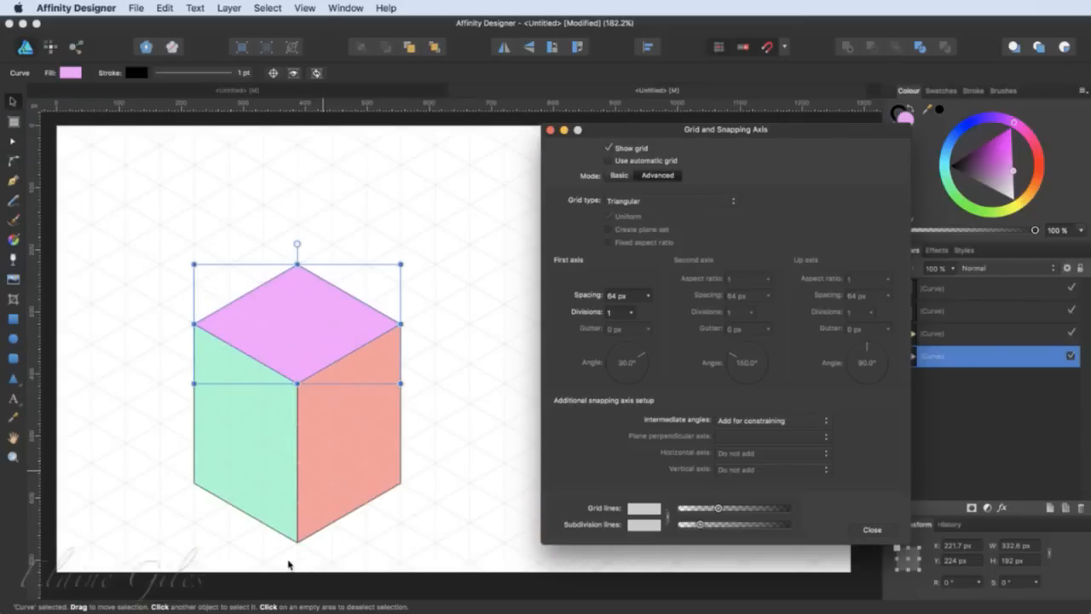
# - Shorten the mint green left face by moving its two lower nodes up one grid unit, to Y 512 px
pyautogui.scroll(5, 287, 564)
pyautogui.click(234, 439)
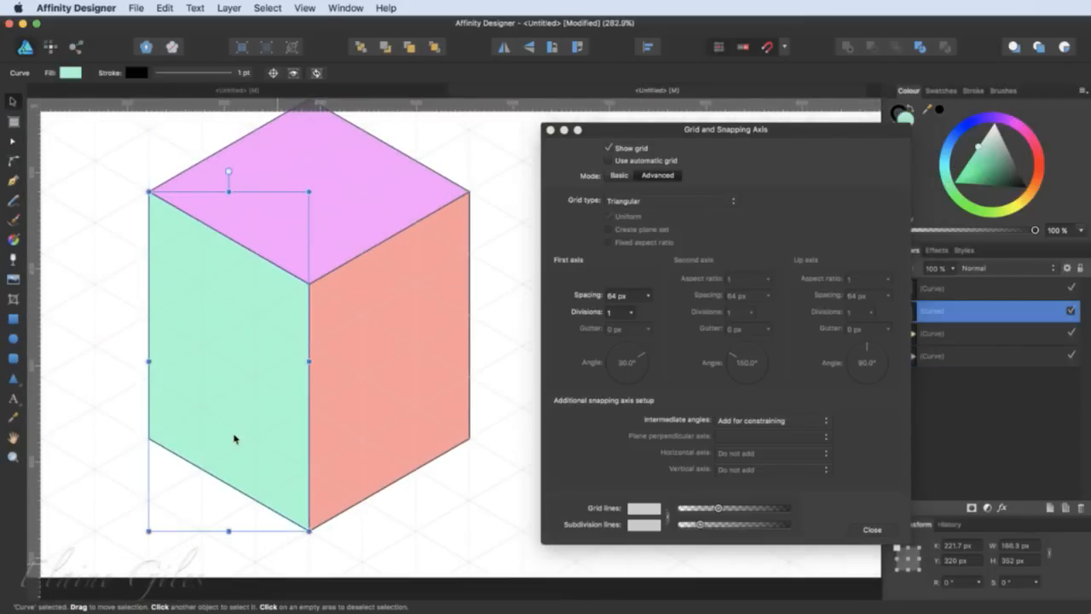
pyautogui.press('a')
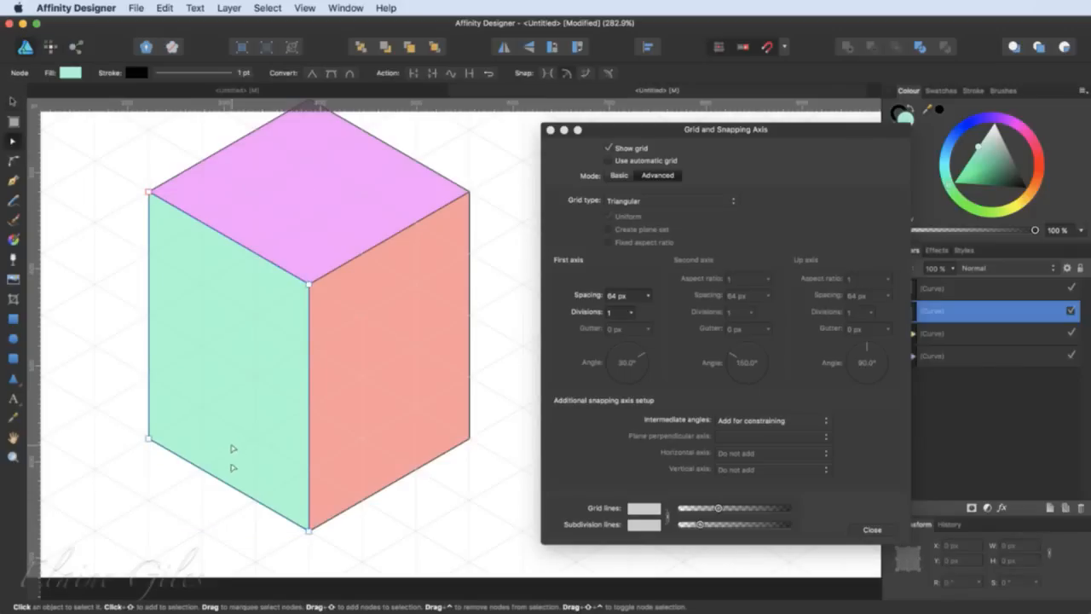
pyautogui.click(148, 441)
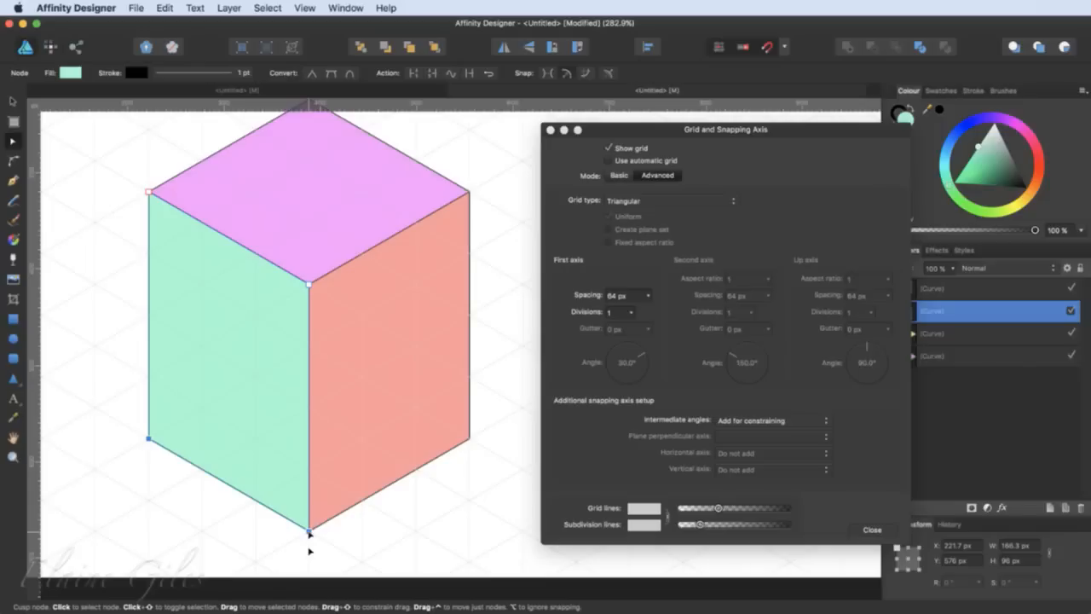
pyautogui.moveTo(309, 531); pyautogui.dragTo(311, 471)
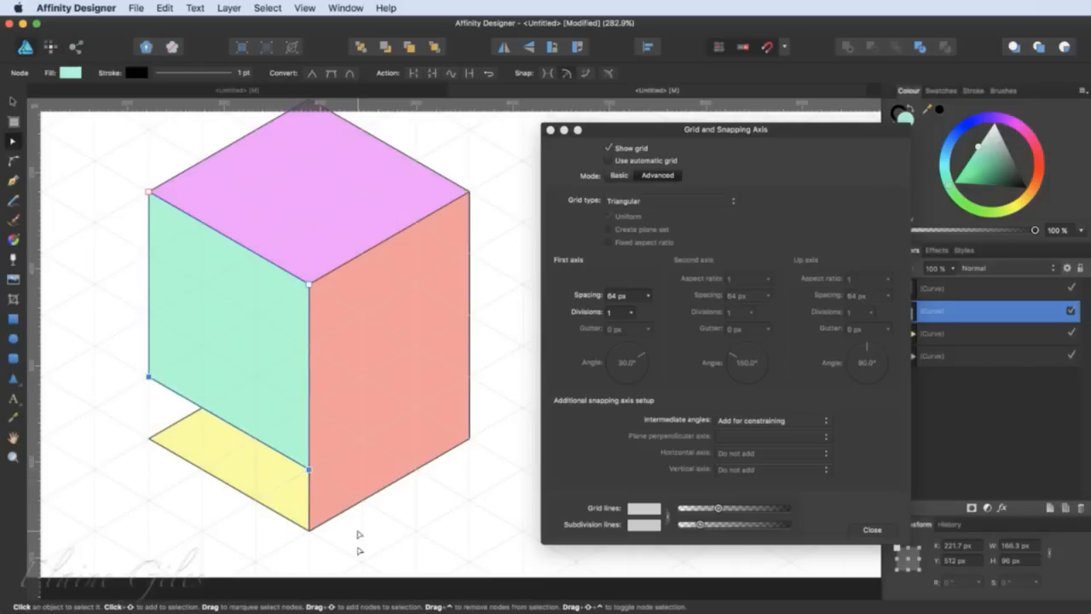
# - Shorten the salmon right face by moving its two lower nodes up one grid unit, level with the left face
pyautogui.click(358, 477)
pyautogui.click(309, 530)
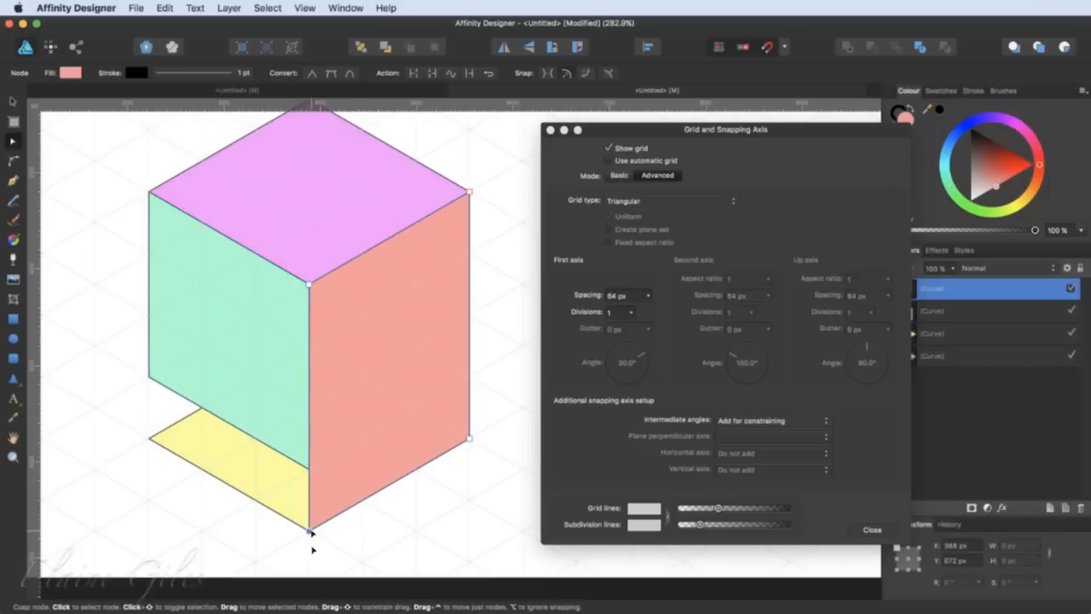
pyautogui.keyDown('shift'); pyautogui.click(469, 441); pyautogui.keyUp('shift')
pyautogui.moveTo(469, 440); pyautogui.dragTo(465, 400)
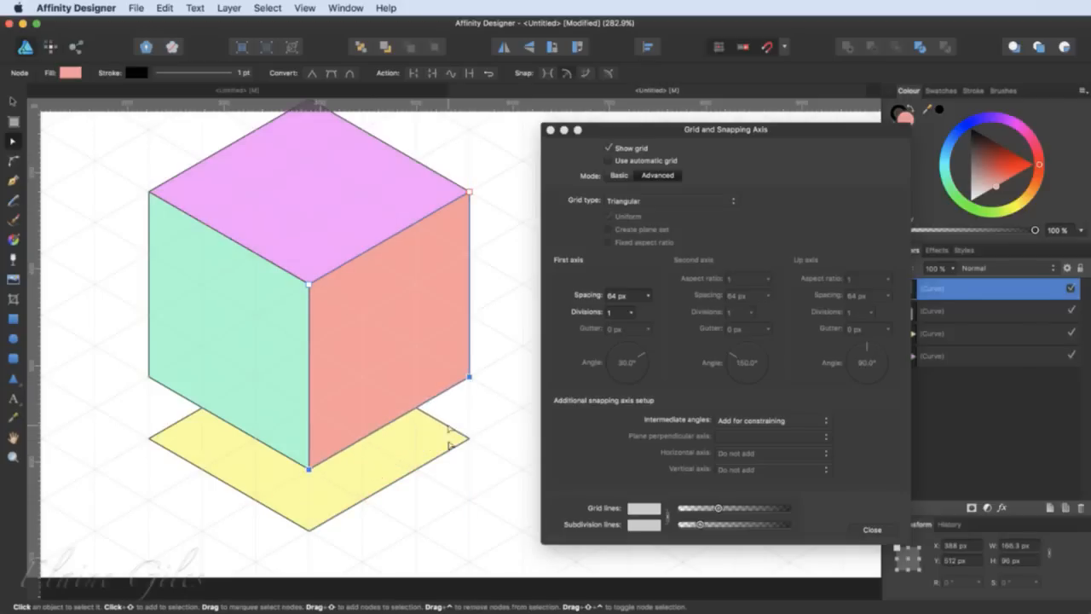
# - Move the yellow base up until it snaps to the lower edges of the shortened faces, and deselect it
pyautogui.click(296, 512)
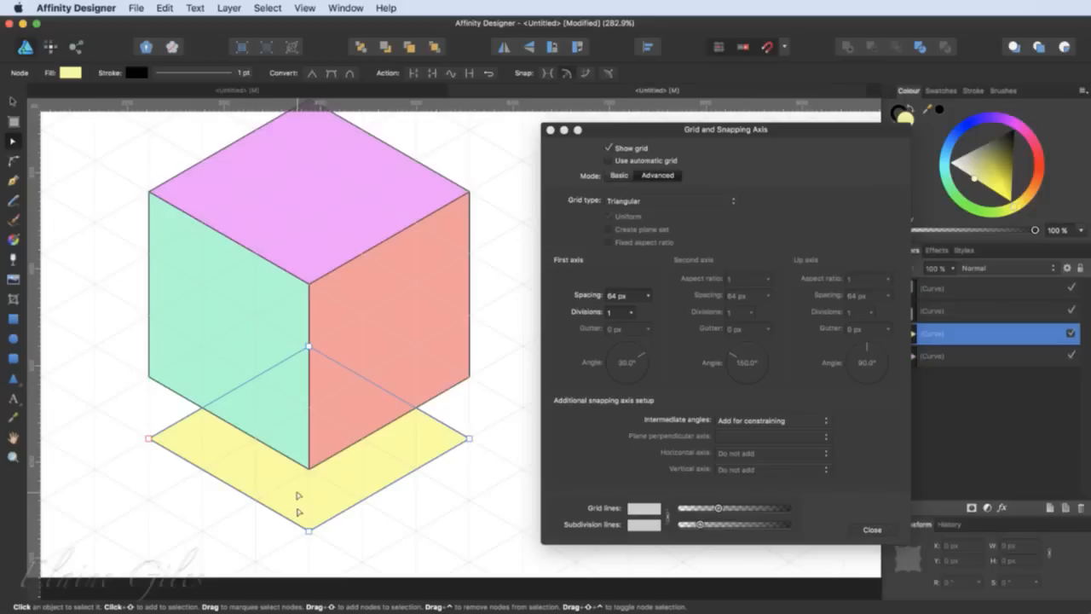
pyautogui.press('v')
pyautogui.moveTo(299, 499); pyautogui.dragTo(298, 441)
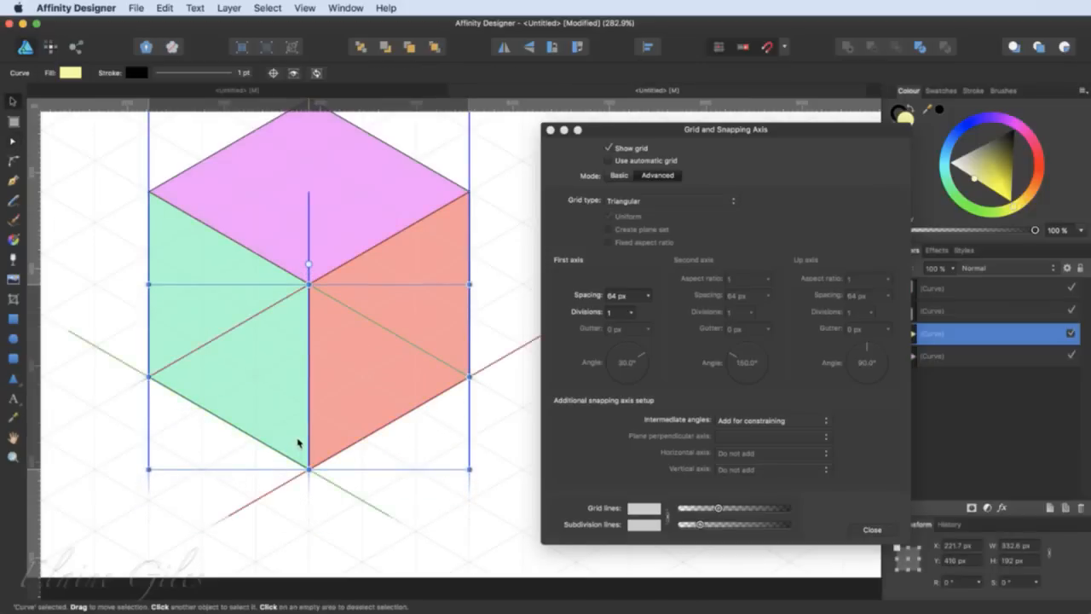
pyautogui.click(312, 491)
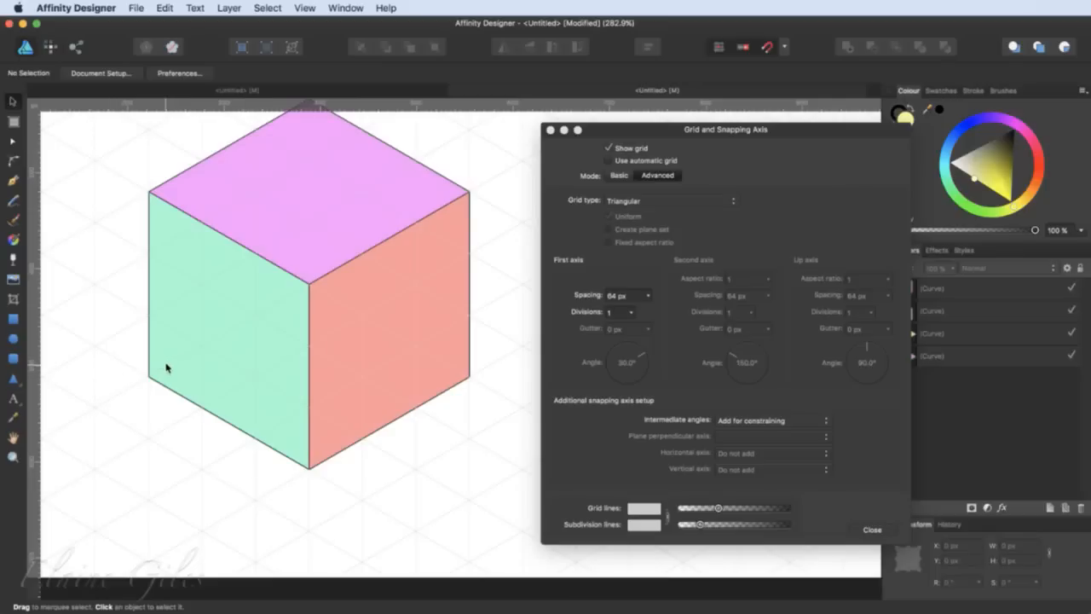
# - Draw a one-cell closed tile, about 55 × 96 px, in the left face's lower outer corner with the Pen tool, and fill it bright yellow
pyautogui.scroll(10, 166, 368)
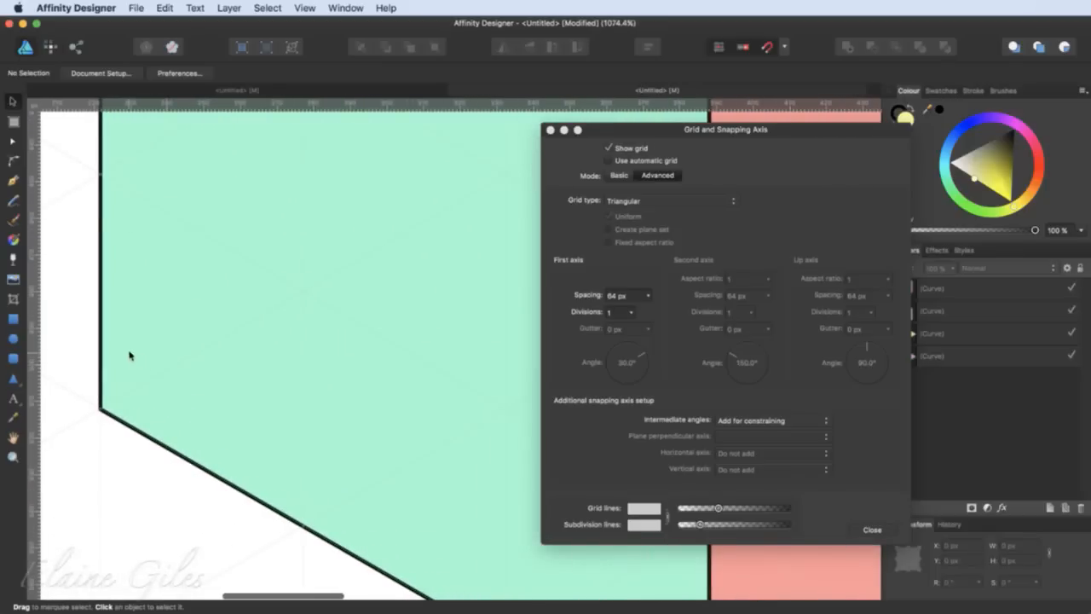
pyautogui.scroll(3, 116, 356)
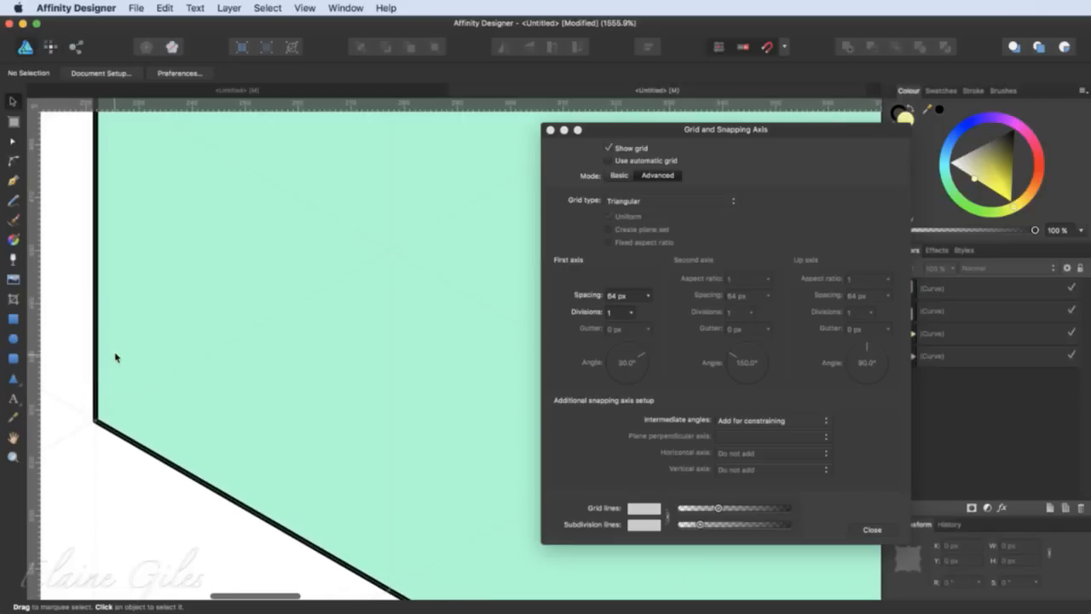
pyautogui.scroll(-2, 116, 356)
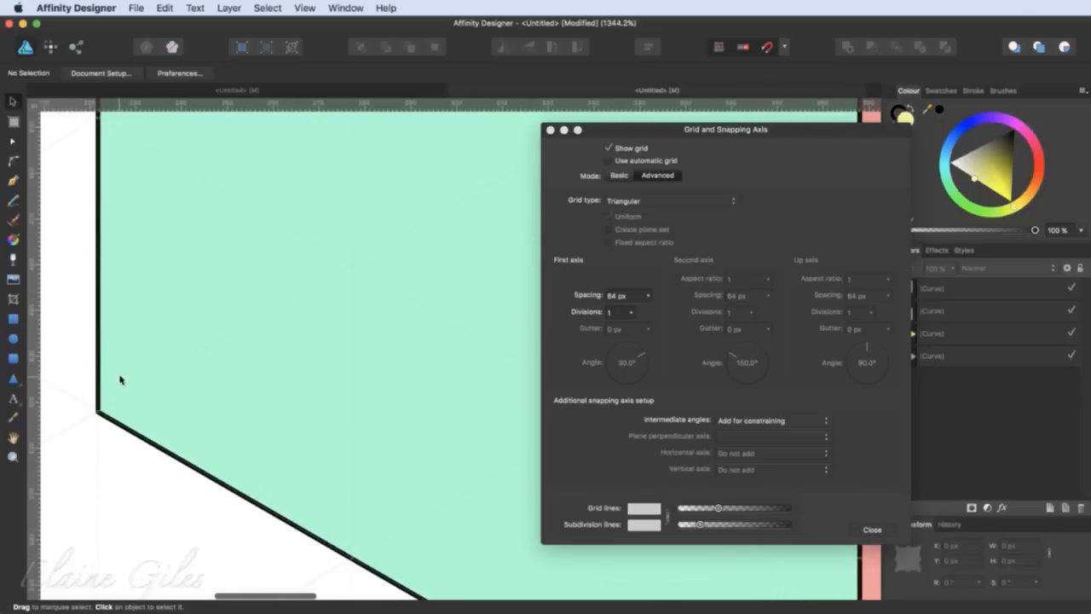
pyautogui.click(14, 181)
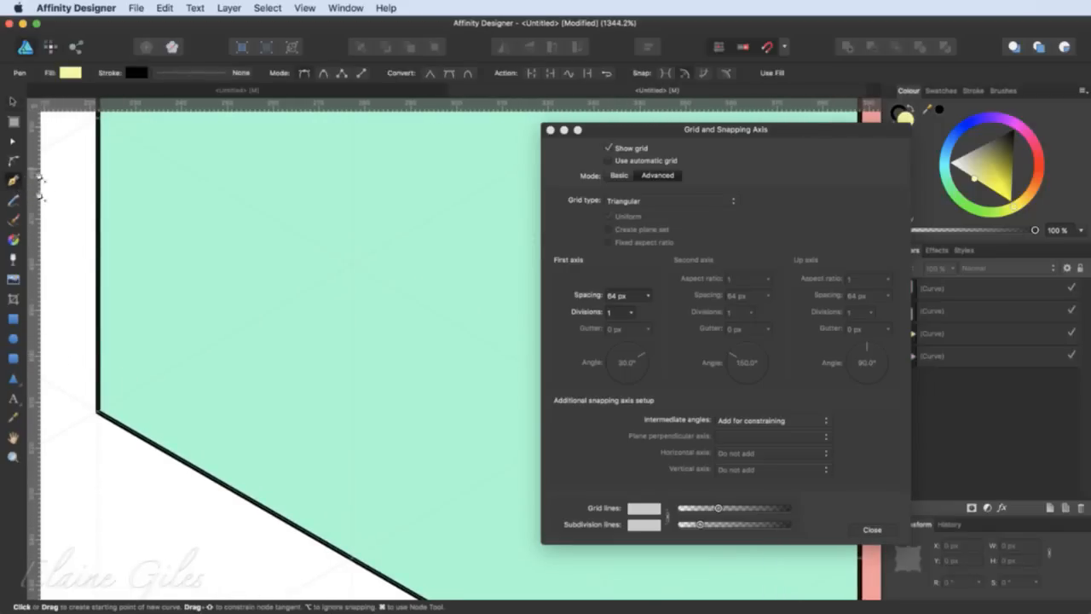
pyautogui.click(99, 119)
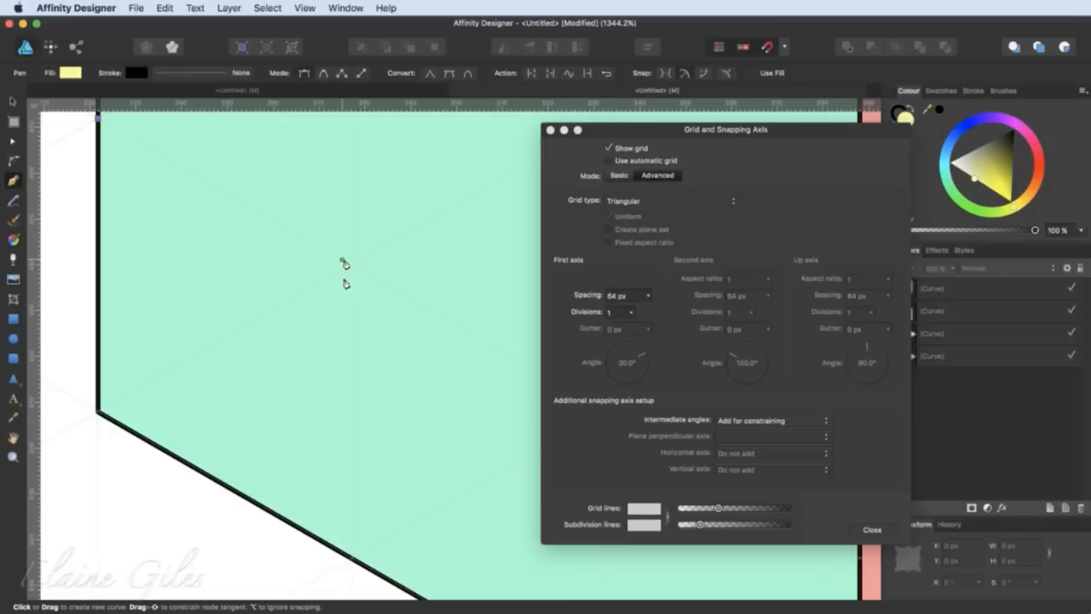
pyautogui.click(349, 264)
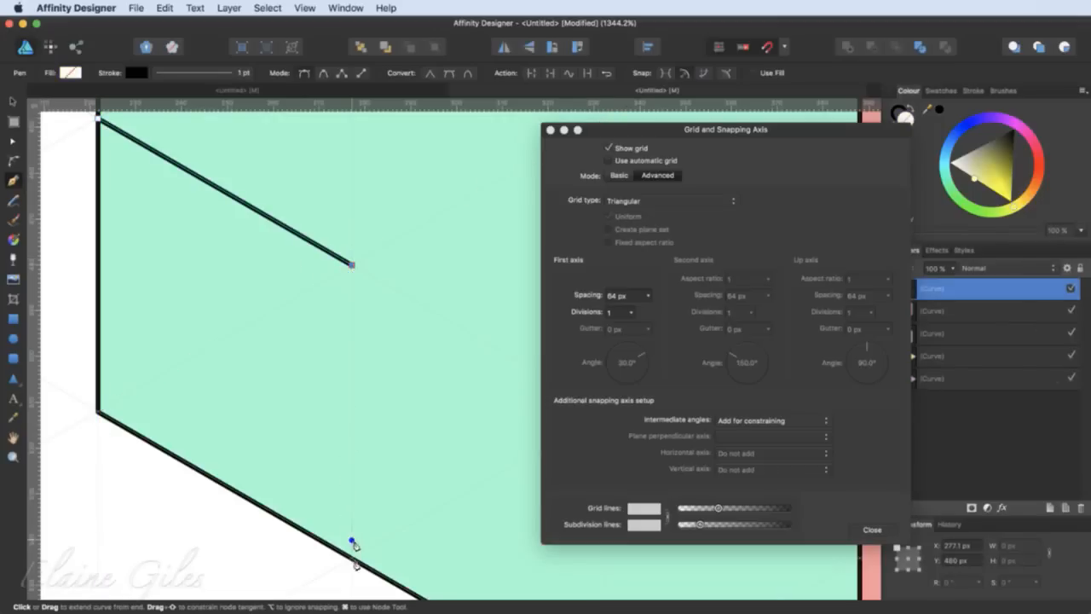
pyautogui.click(352, 559)
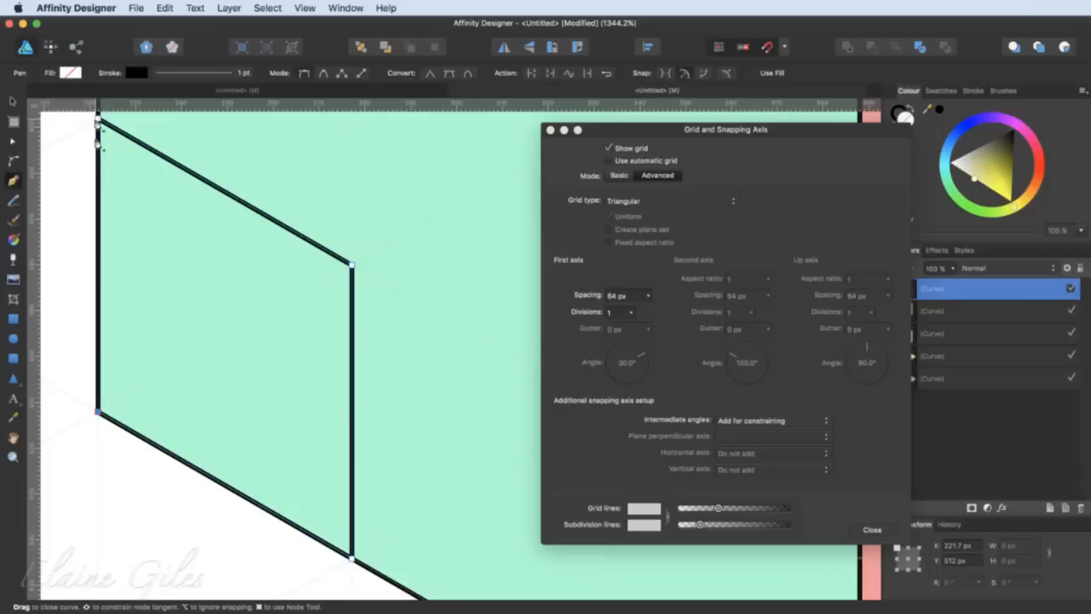
pyautogui.click(99, 121)
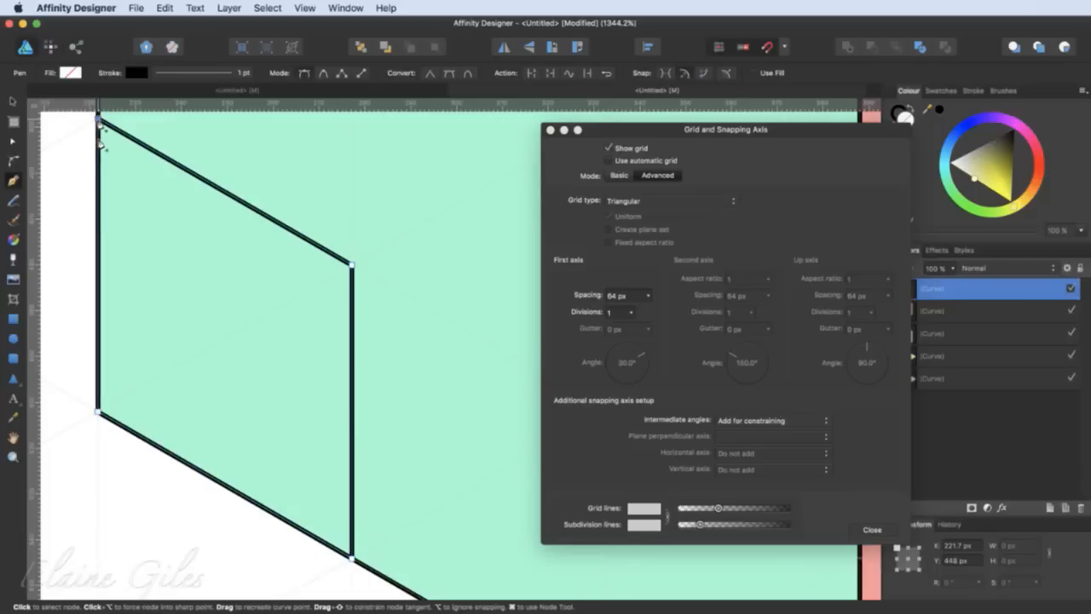
pyautogui.click(1013, 202)
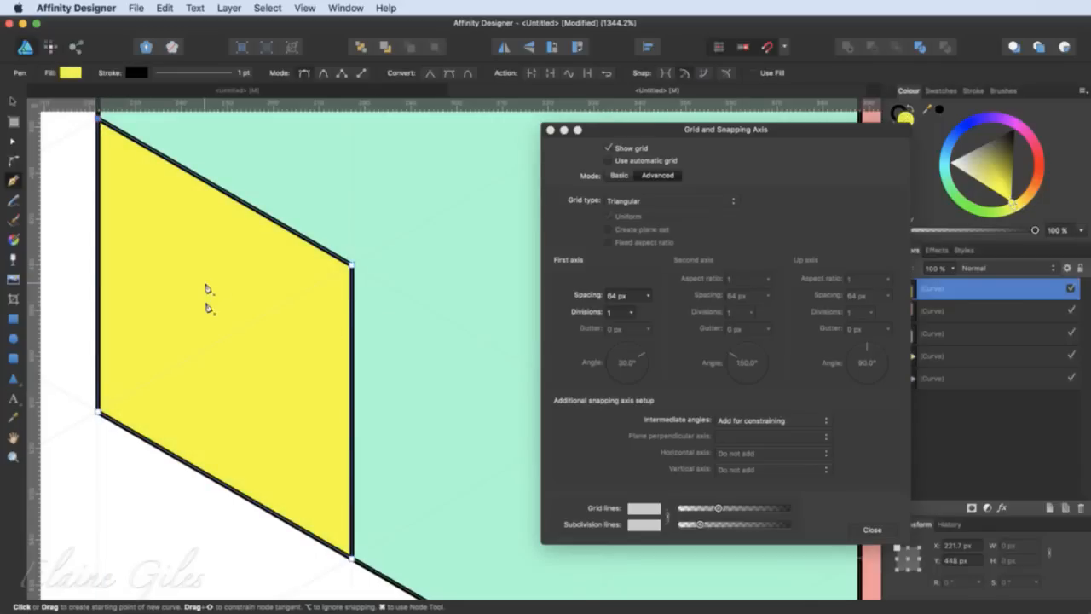
# - Duplicate the yellow tile twice along the left face's lower edge to make a row of three tiles
pyautogui.press('super+0')
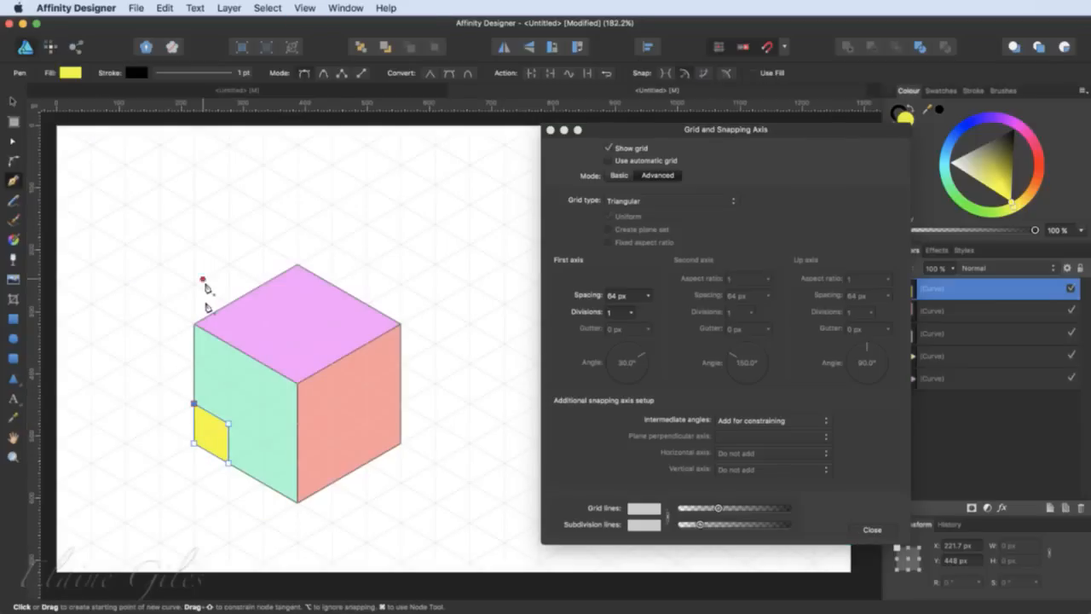
pyautogui.press('v')
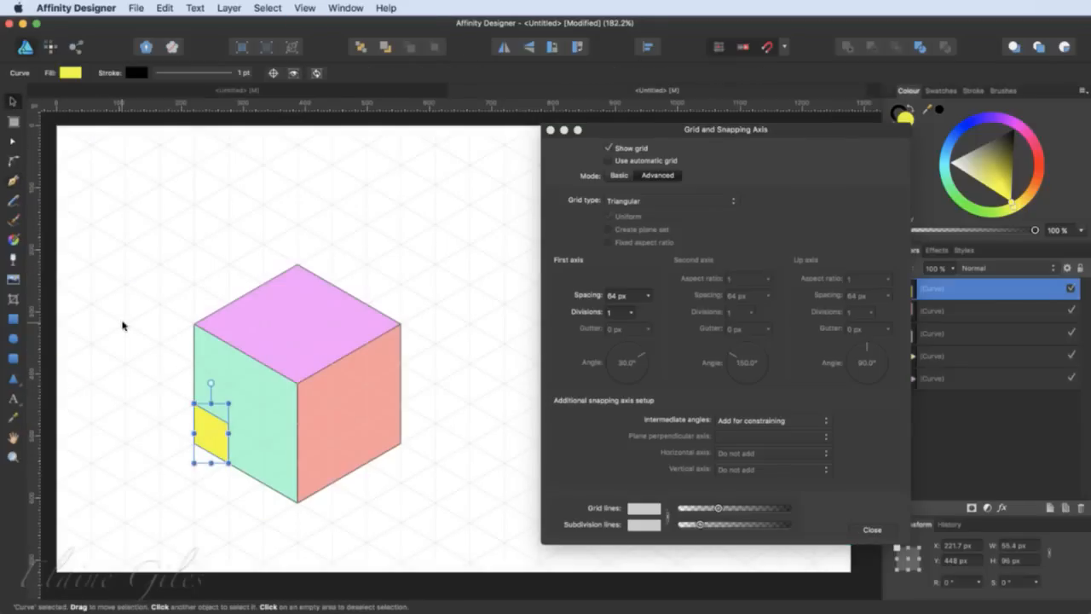
pyautogui.moveTo(208, 439); pyautogui.dragTo(277, 469)
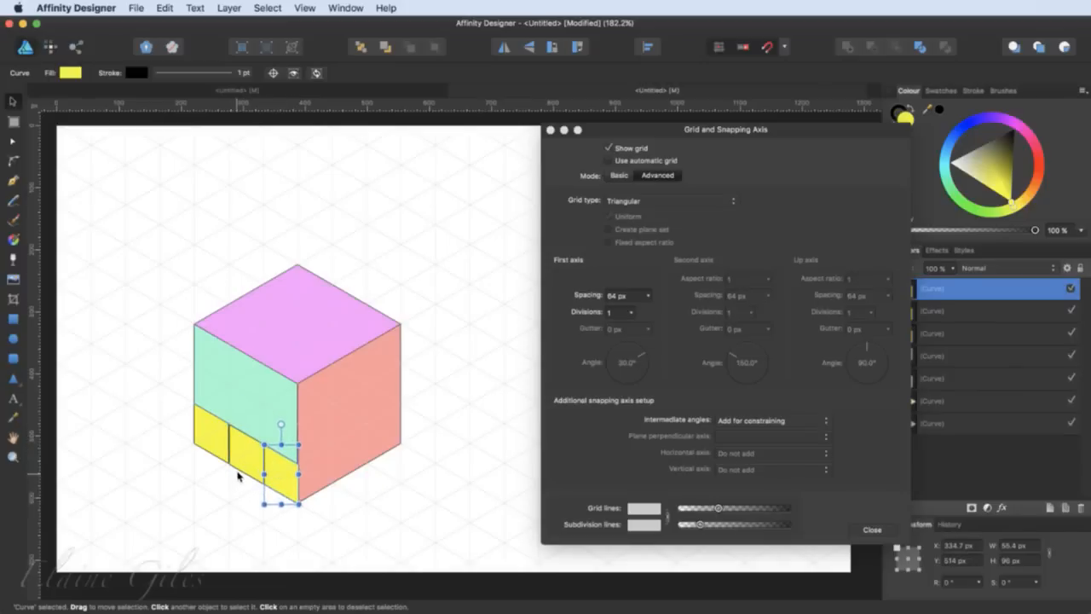
# - Close the gaps in the row by snapping the middle tile against the first and the third tile against the middle one
pyautogui.scroll(6, 236, 475)
pyautogui.scroll(1, 237, 477)
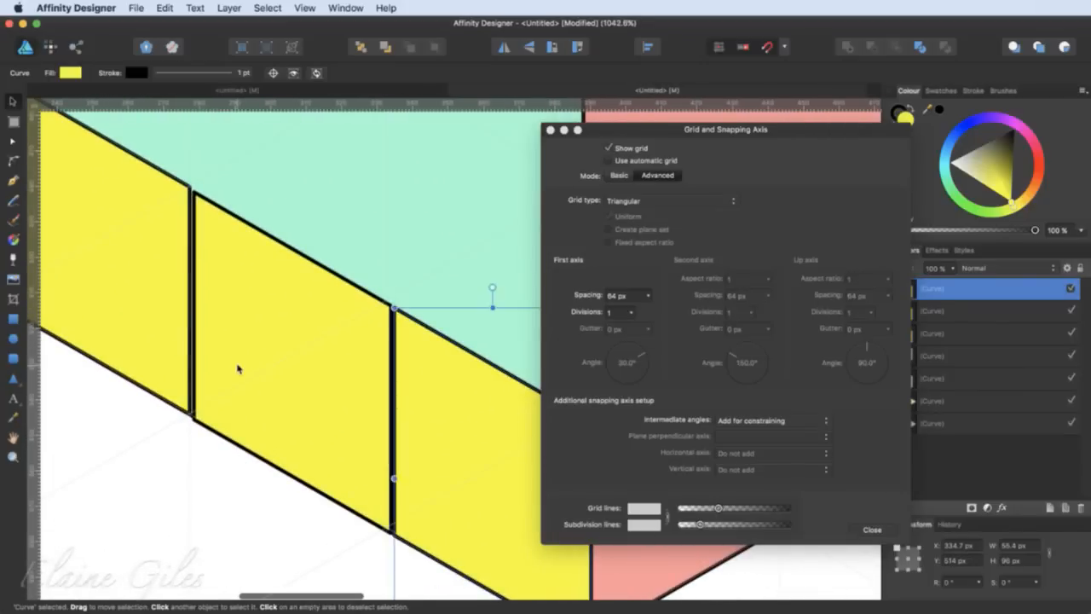
pyautogui.click(236, 362)
pyautogui.moveTo(237, 363); pyautogui.dragTo(236, 362)
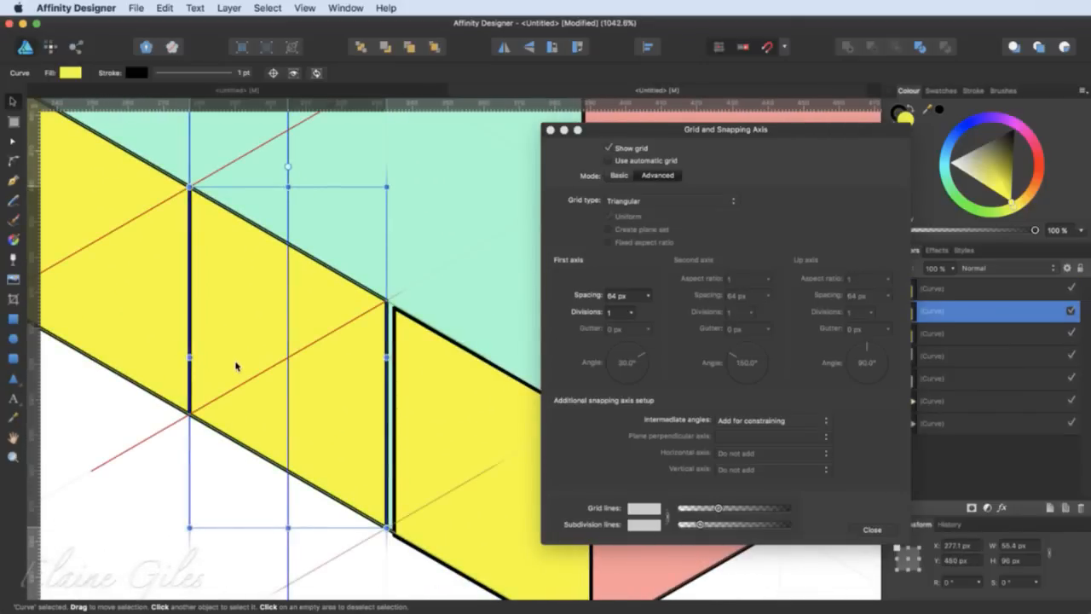
pyautogui.moveTo(468, 466); pyautogui.dragTo(461, 462)
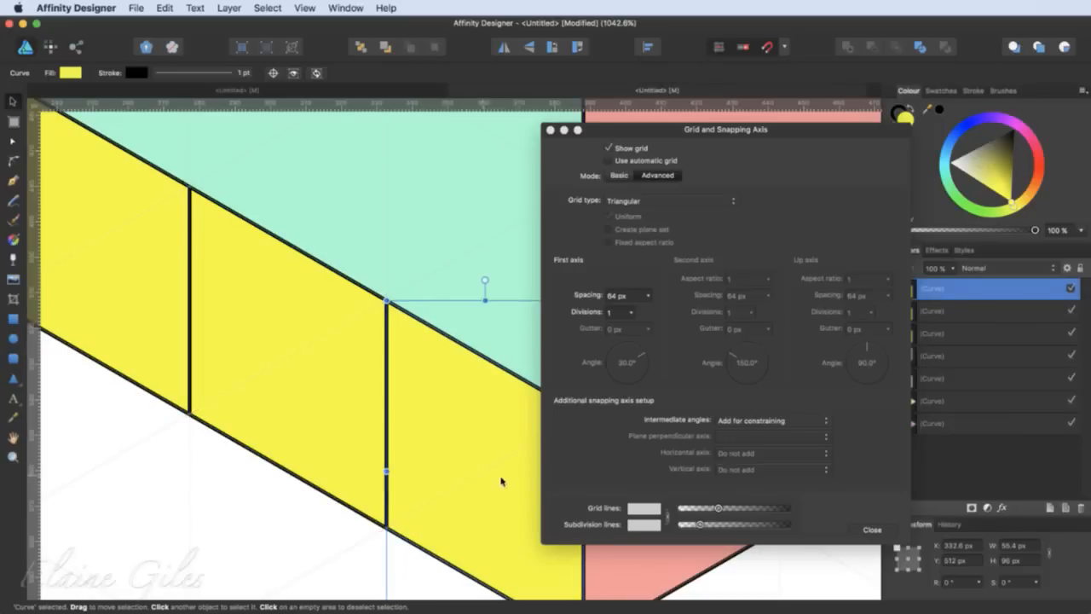
# - Group the three yellow tiles into one row and duplicate the group
pyautogui.keyDown('shift'); pyautogui.click(296, 400); pyautogui.keyUp('shift')
pyautogui.keyDown('shift'); pyautogui.click(160, 315); pyautogui.keyUp('shift')
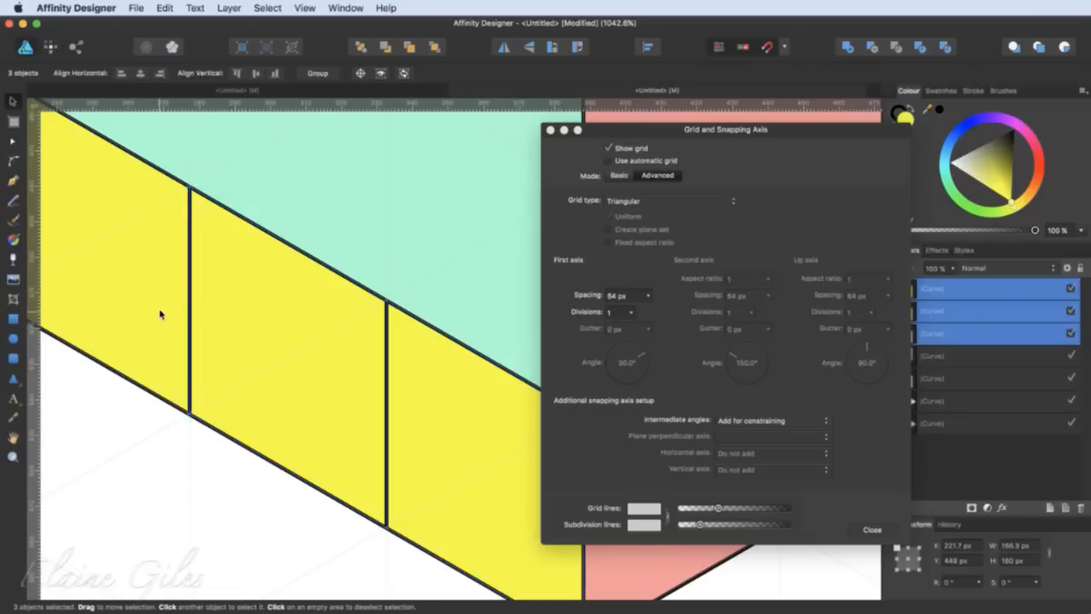
pyautogui.press('super+g')
pyautogui.press('super+j')
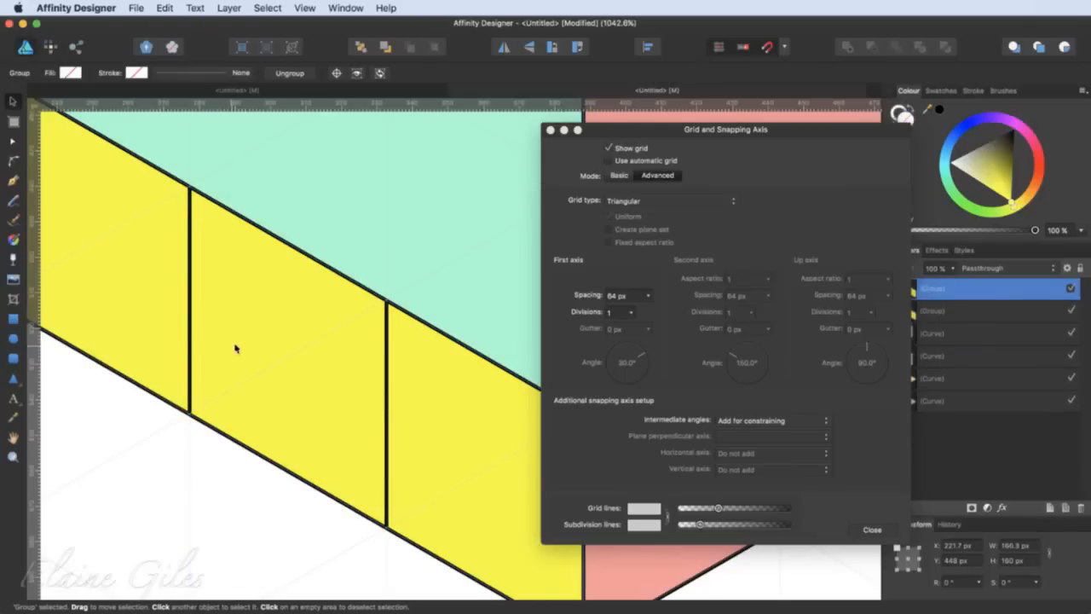
# - Move the duplicated row up and snap it directly above the first row of tiles, at Y 384 px
pyautogui.moveTo(268, 353); pyautogui.dragTo(264, 176)
pyautogui.scroll(5, 256, 234)
pyautogui.moveTo(274, 366); pyautogui.dragTo(276, 313)
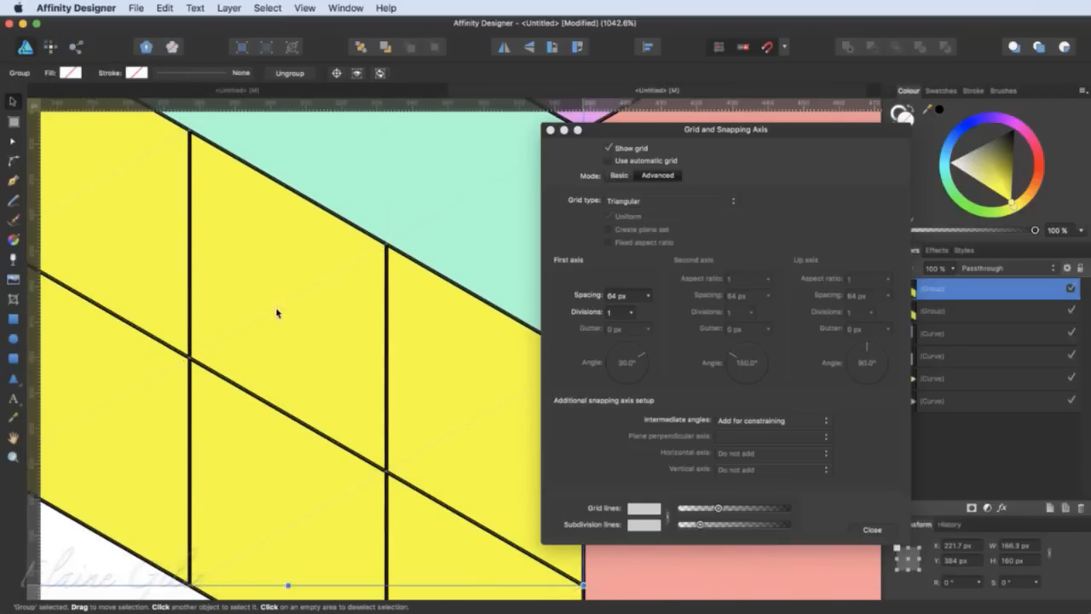
pyautogui.scroll(3, 276, 313)
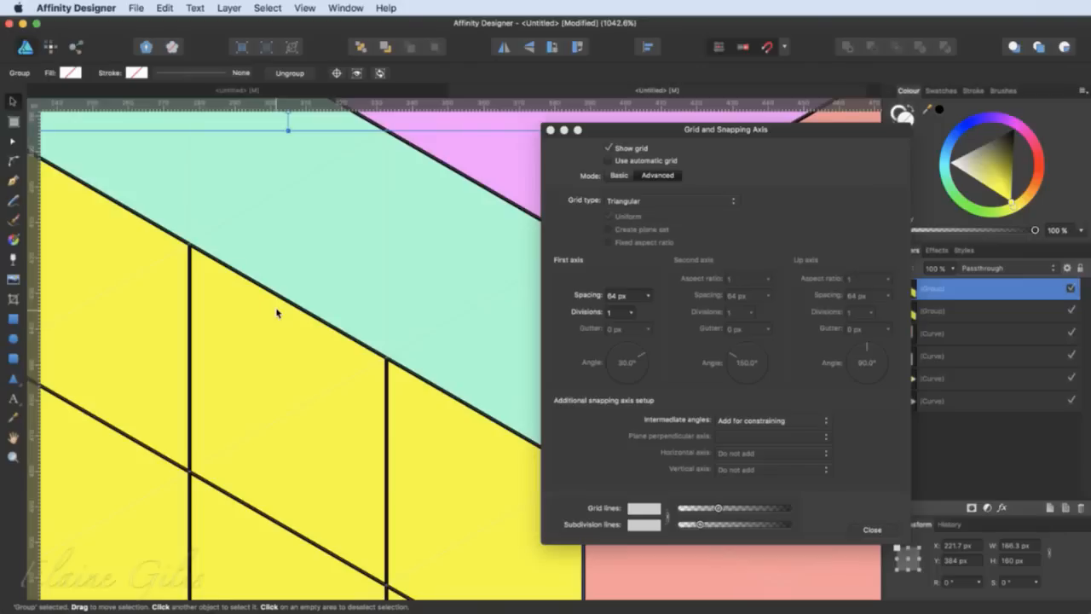
# - Duplicate the yellow tile row once more to fill the uppermost third of the left face, and close the grid settings
pyautogui.press('super+j')
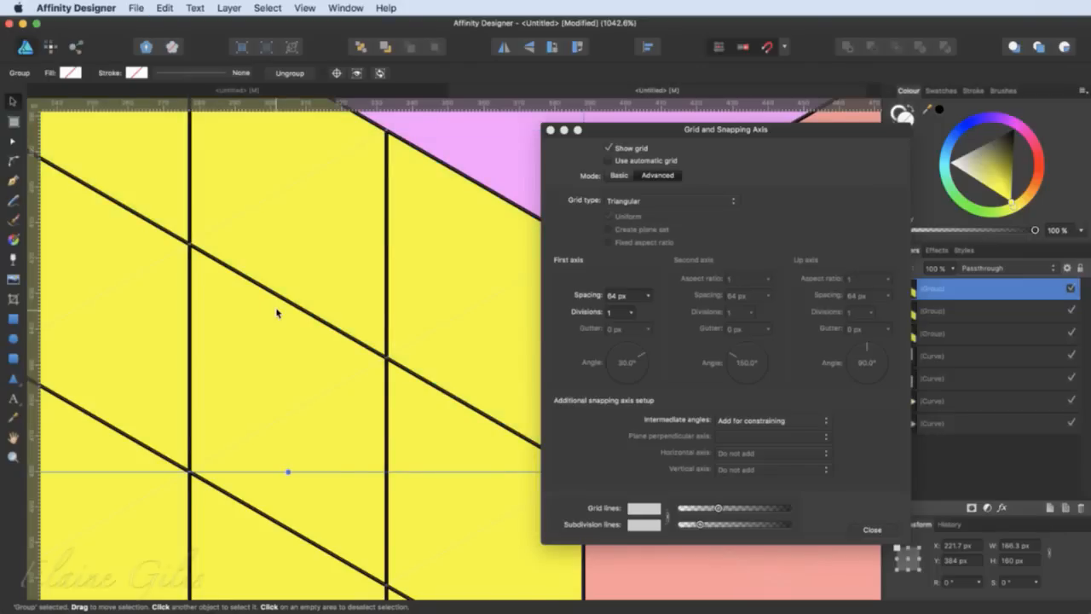
pyautogui.press('super+0')
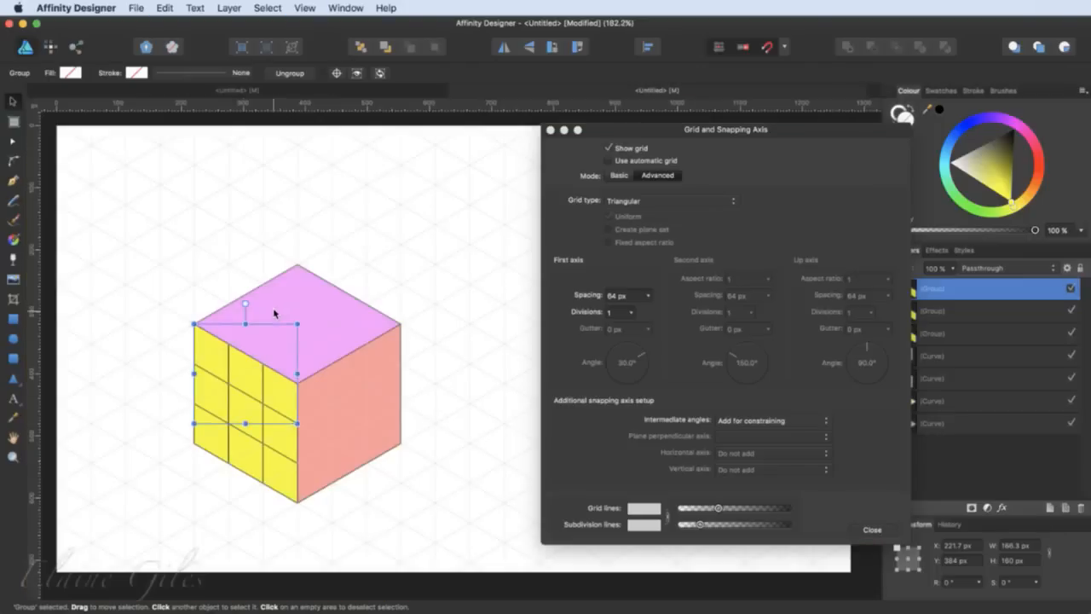
pyautogui.click(549, 130)
pyautogui.click(279, 525)
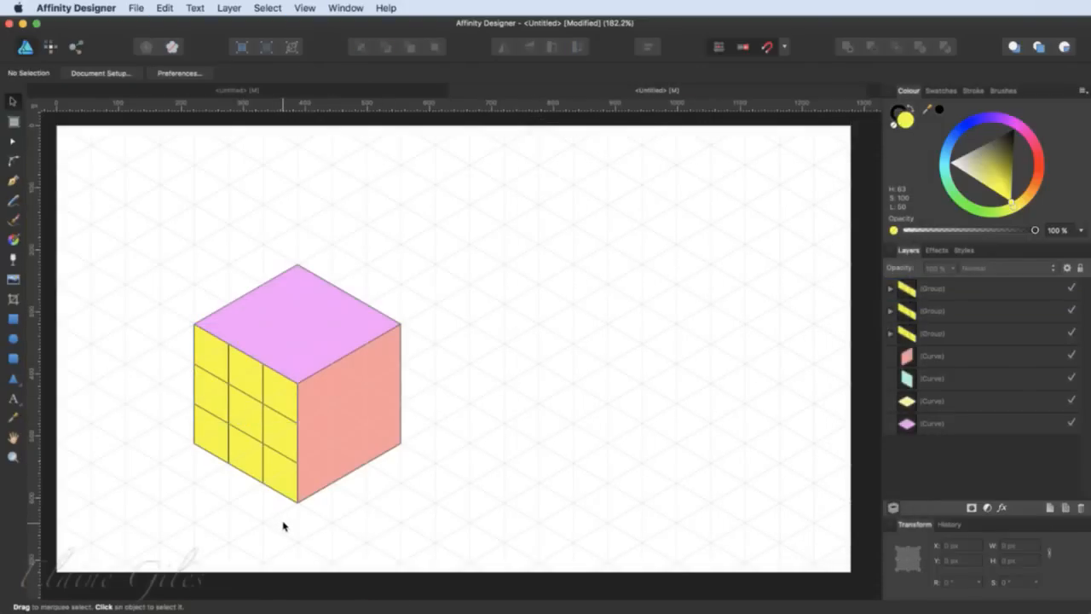
# - Group the three yellow rows on the cube's left face into a single face group
pyautogui.click(236, 456)
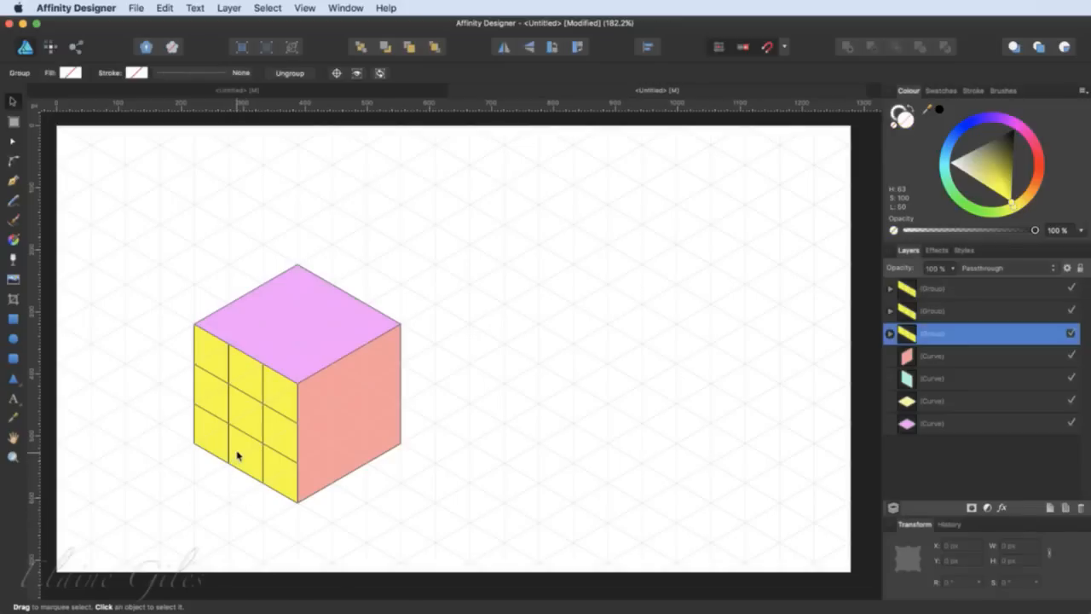
pyautogui.keyDown('shift'); pyautogui.click(211, 390); pyautogui.keyUp('shift')
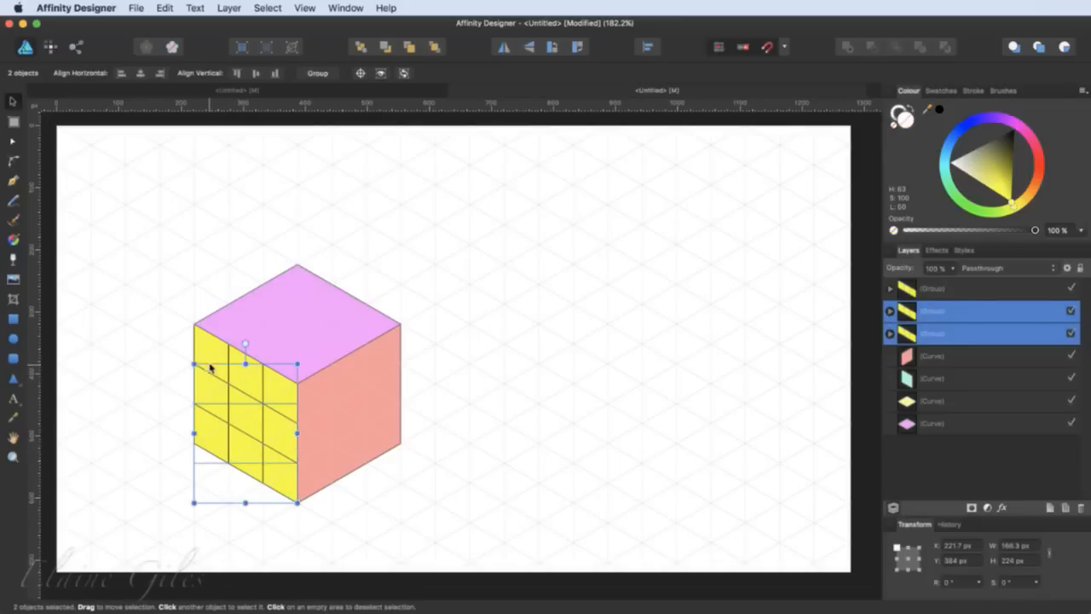
pyautogui.keyDown('shift'); pyautogui.click(212, 355); pyautogui.keyUp('shift')
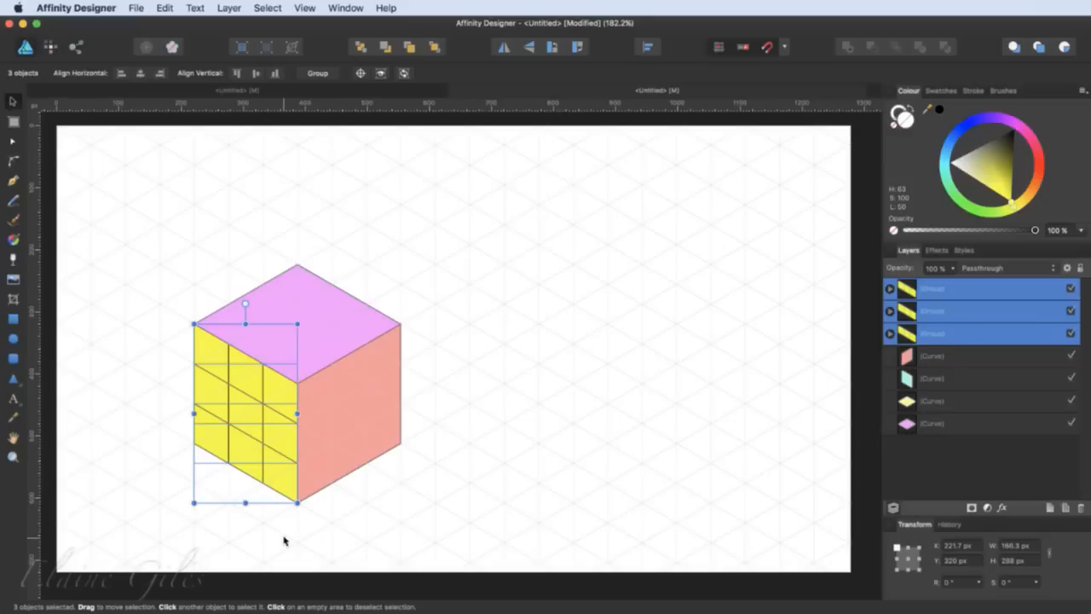
pyautogui.press('super+g')
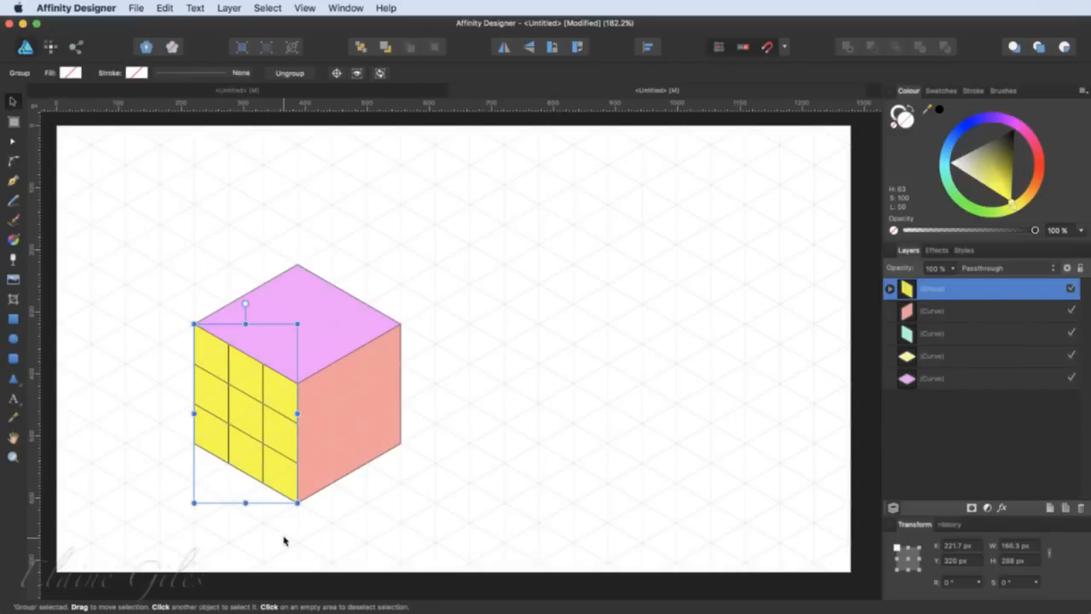
# - Duplicate the yellow face group, flip the copy horizontally and snap it onto the cube's right face
pyautogui.press('super+g')
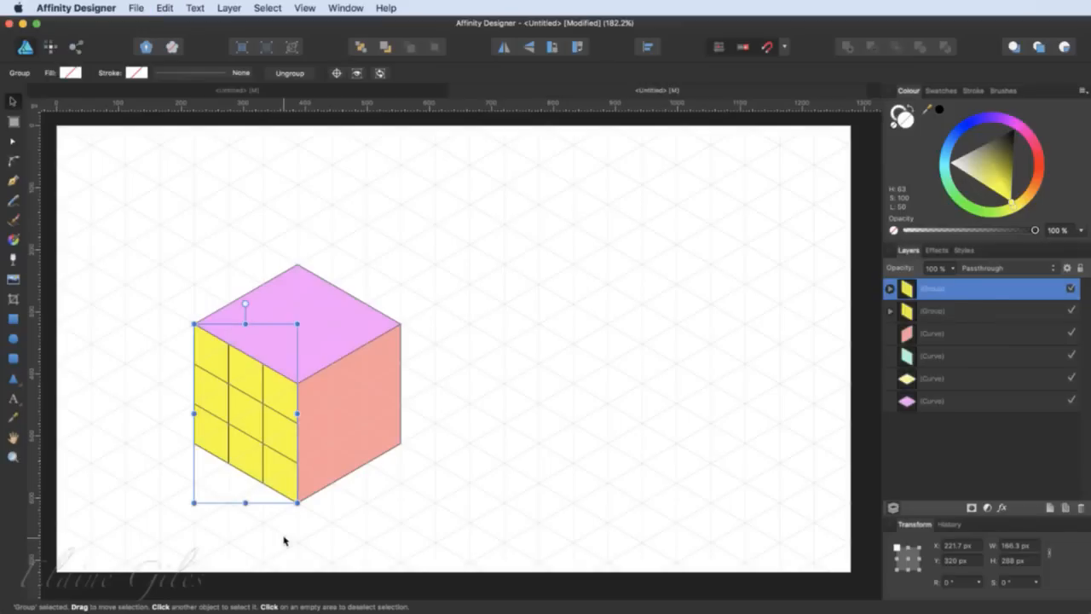
pyautogui.moveTo(240, 421); pyautogui.dragTo(394, 431)
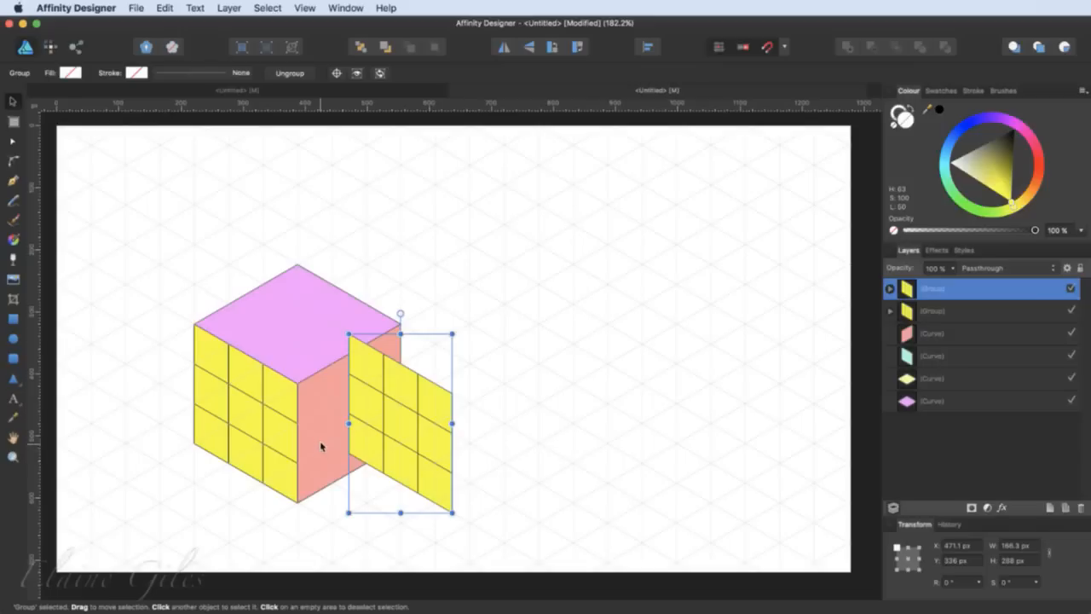
pyautogui.click(504, 48)
pyautogui.moveTo(395, 429); pyautogui.dragTo(350, 417)
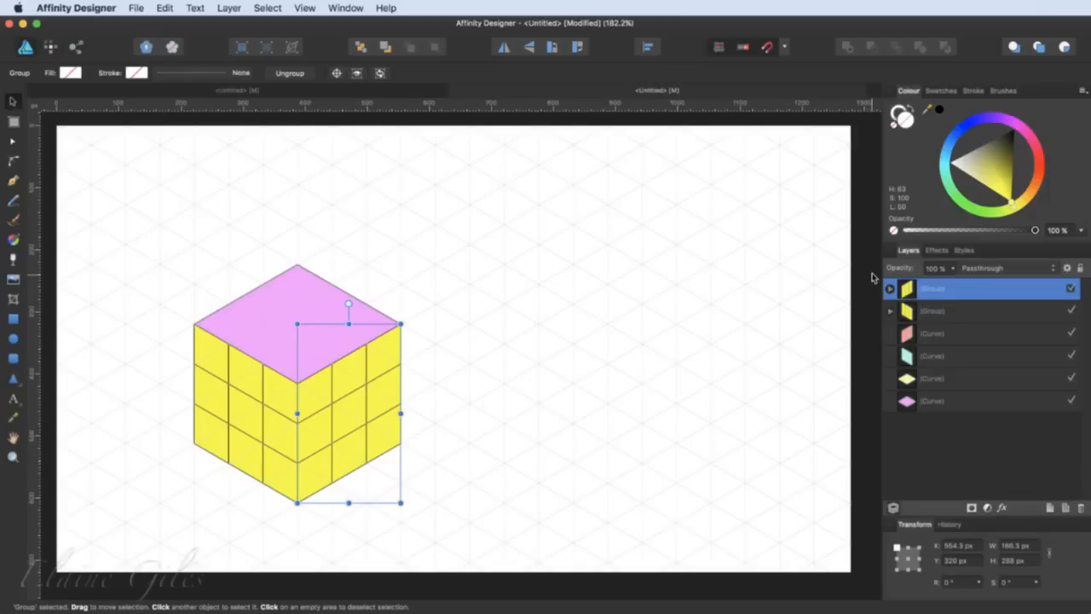
# - Fill all three tile rows inside the right face's group with red (H 0, S 100, L 50)
pyautogui.click(889, 289)
pyautogui.click(931, 316)
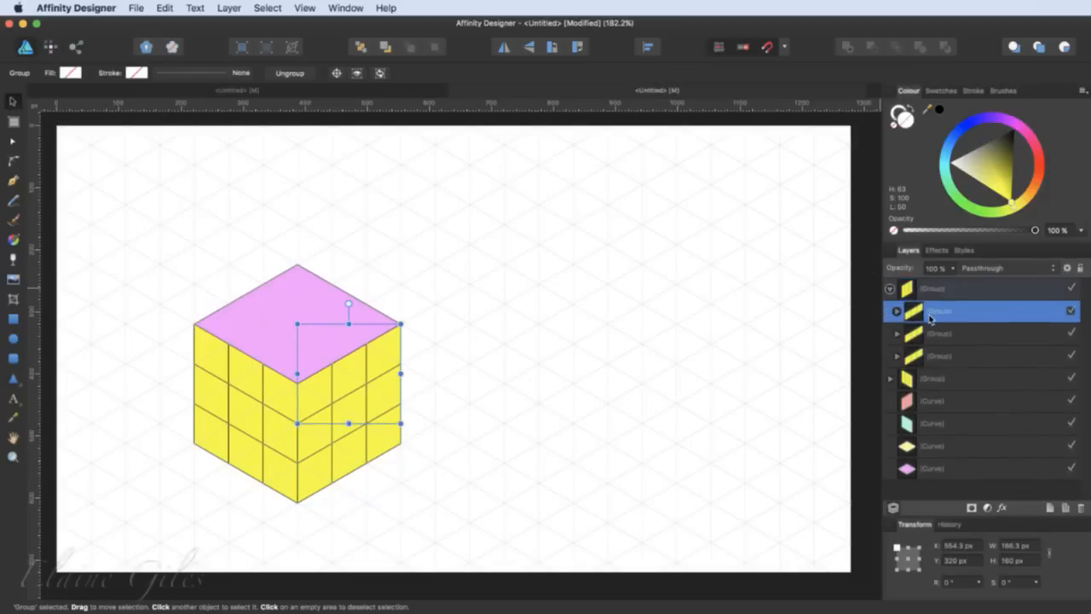
pyautogui.keyDown('shift'); pyautogui.click(940, 357); pyautogui.keyUp('shift')
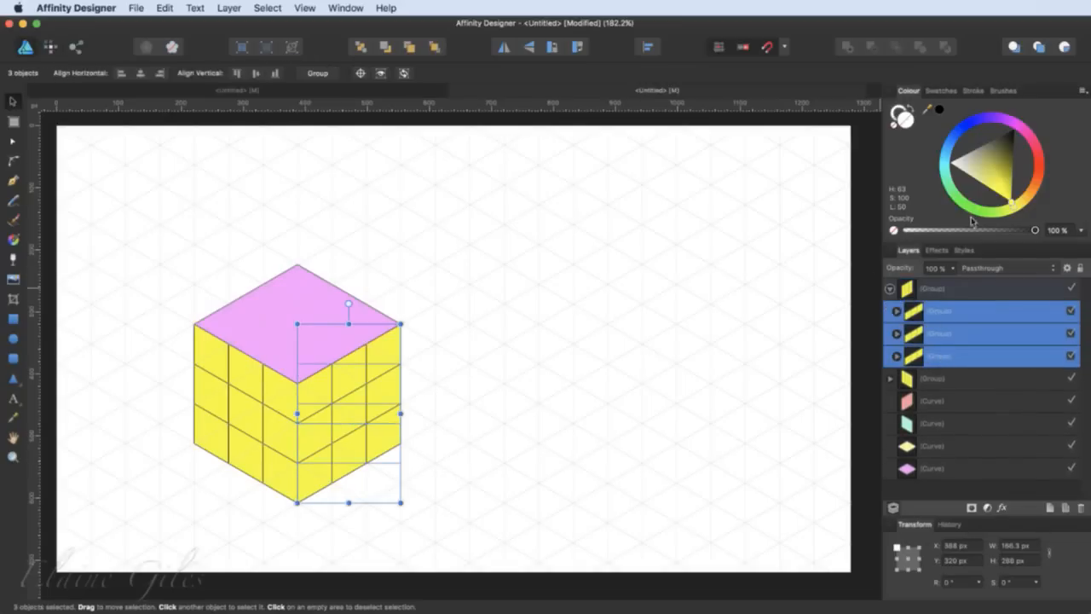
pyautogui.moveTo(1037, 171); pyautogui.dragTo(1035, 163)
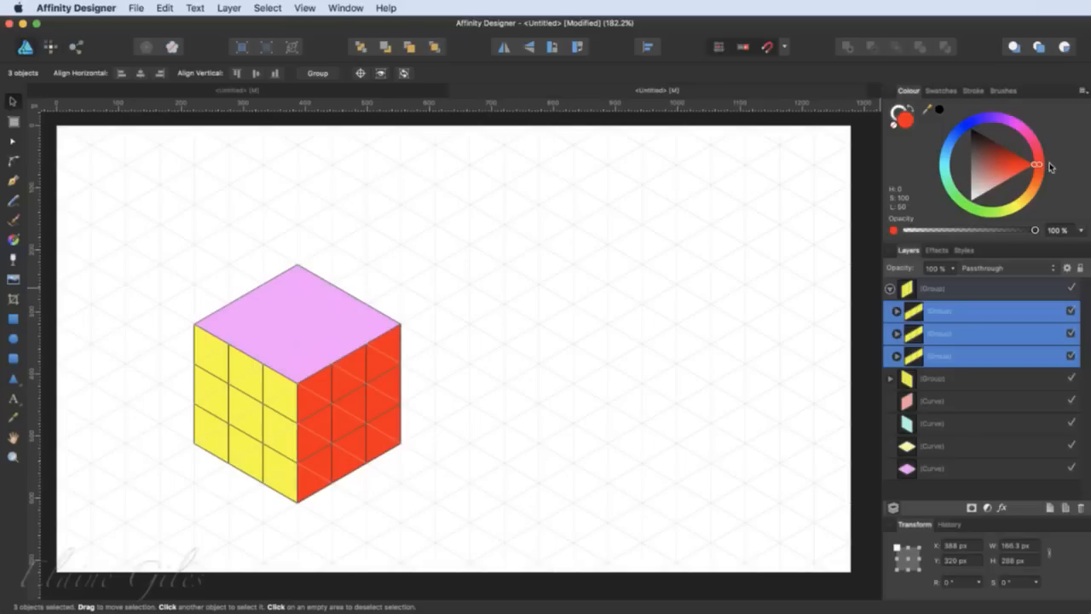
pyautogui.click(440, 477)
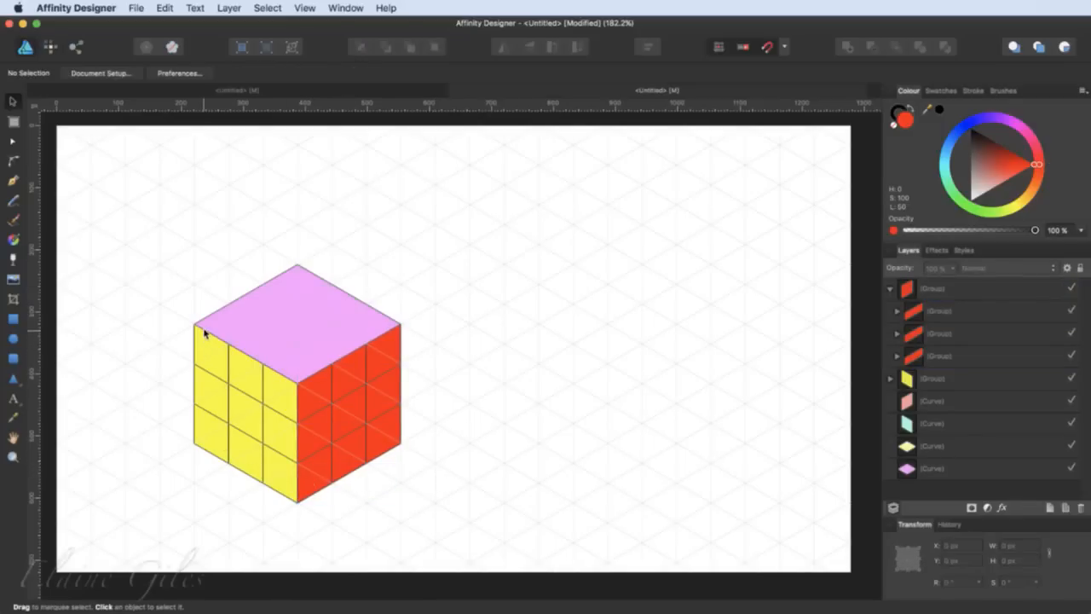
# - Draw a closed rhombus tile with the Pen tool at the top face's leftmost corner and fill it blue (H 227, S 100, L 50)
pyautogui.scroll(6, 204, 337)
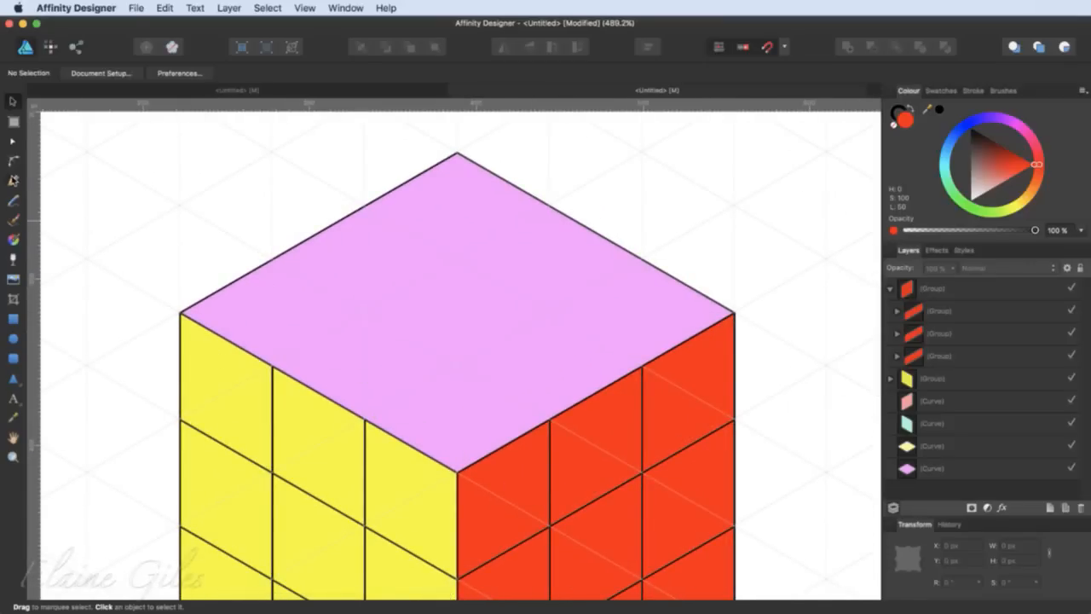
pyautogui.click(12, 180)
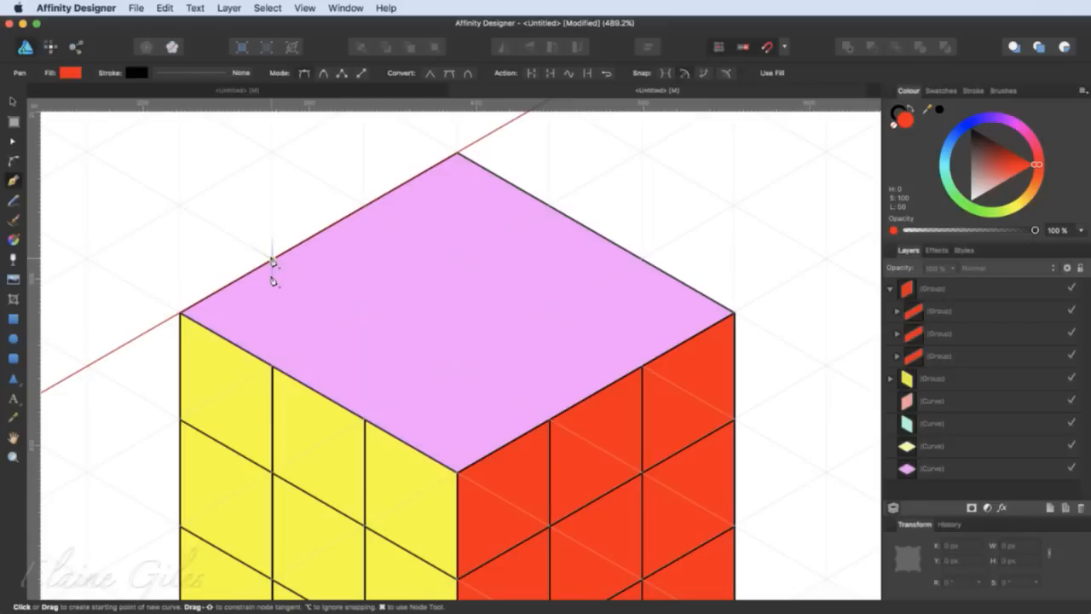
pyautogui.scroll(5, 272, 260)
pyautogui.click(272, 261)
pyautogui.click(469, 376)
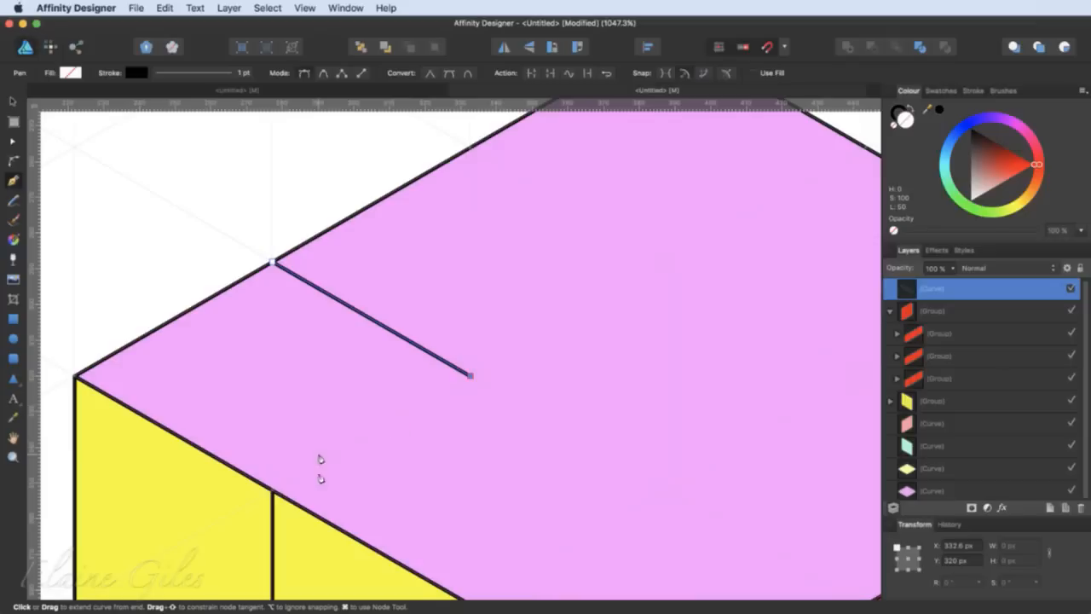
pyautogui.click(273, 490)
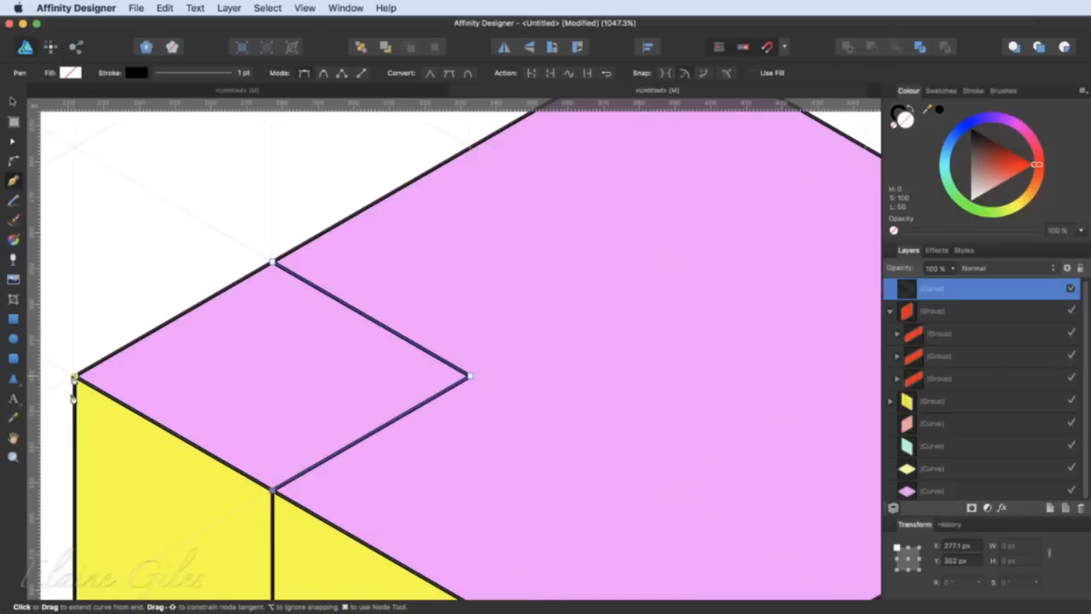
pyautogui.click(75, 375)
pyautogui.click(273, 264)
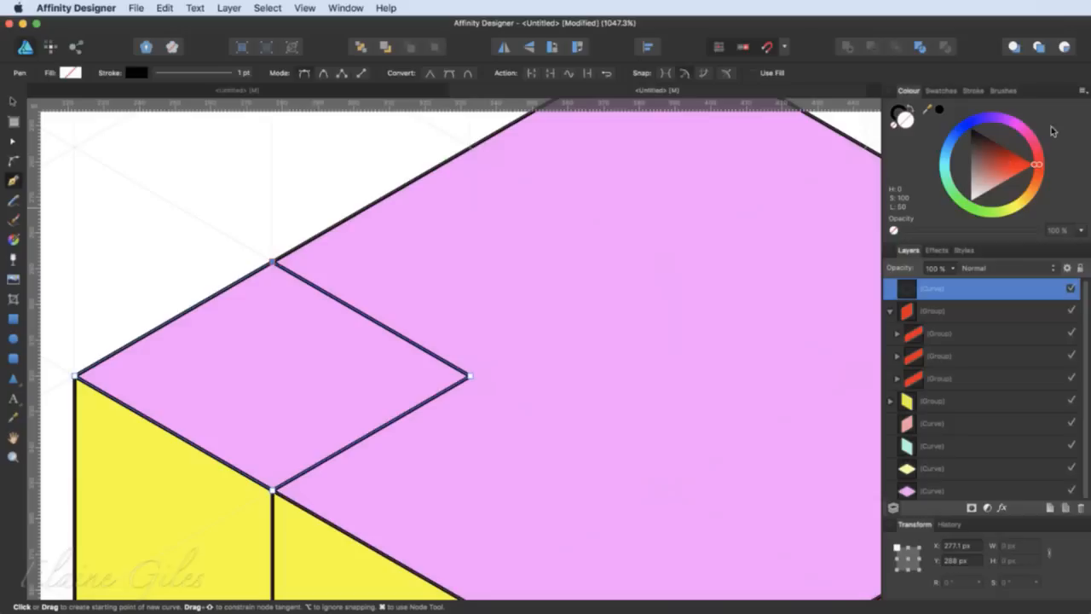
pyautogui.moveTo(976, 130); pyautogui.dragTo(961, 132)
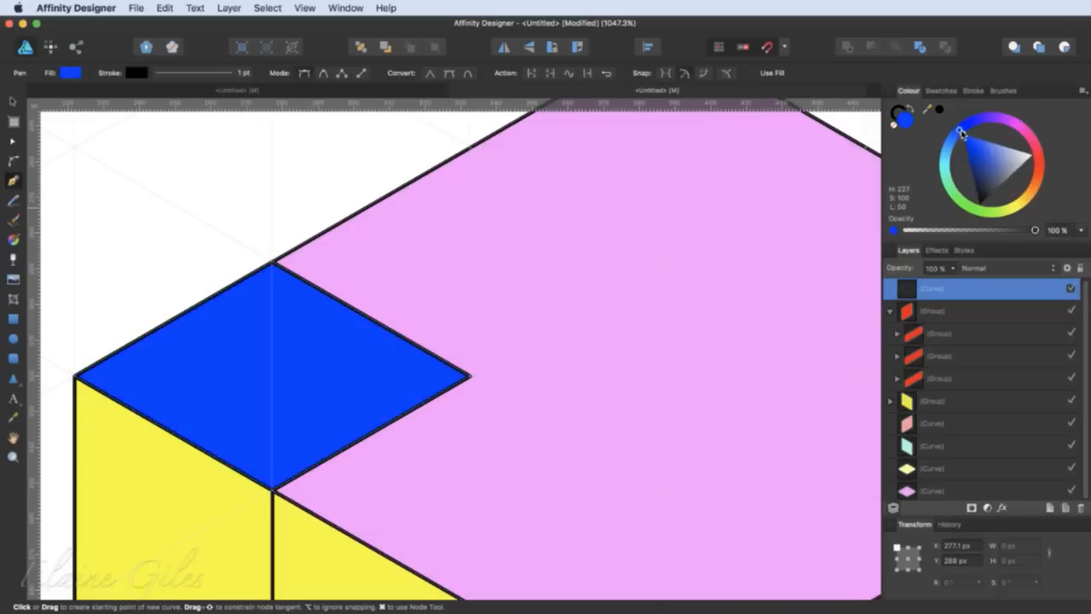
# - Duplicate the blue tile twice and snap the copies into a gapless row along the top face's edge above the yellow tiles
pyautogui.press('v')
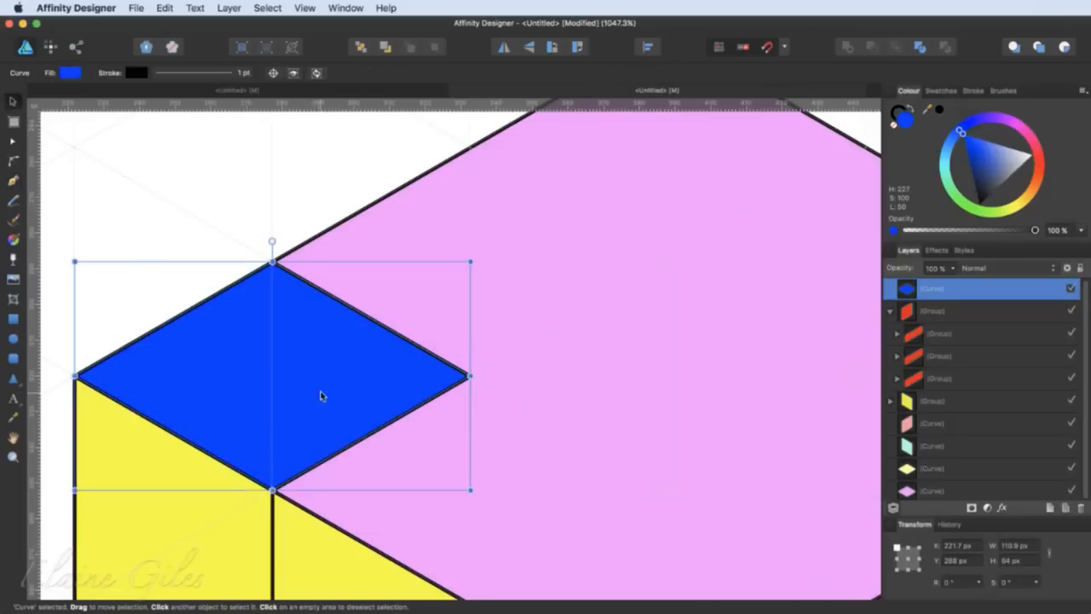
pyautogui.moveTo(312, 381); pyautogui.dragTo(724, 570)
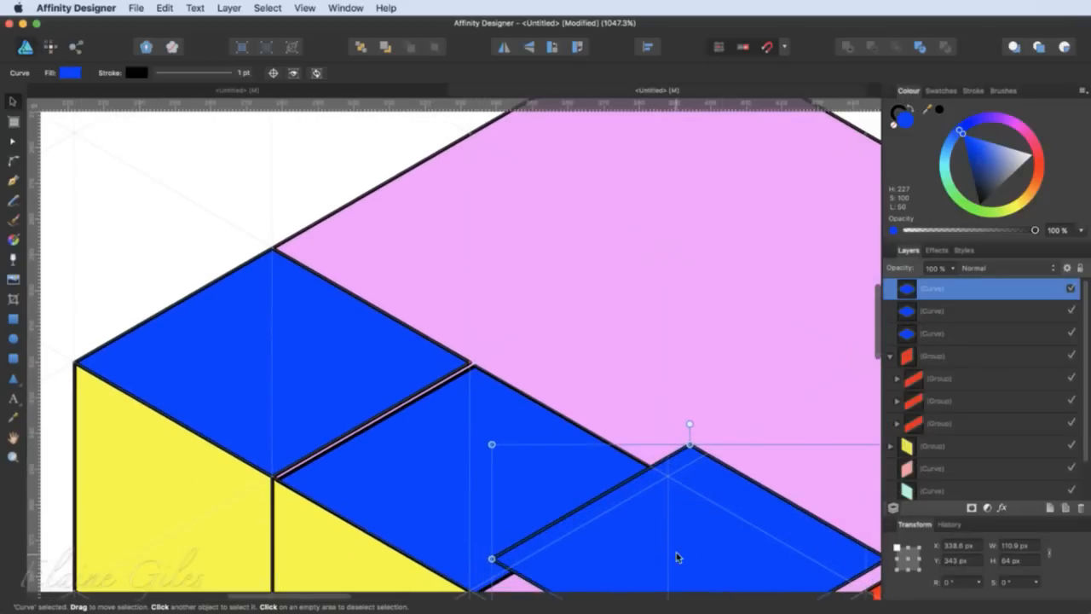
pyautogui.scroll(-2, 673, 555)
pyautogui.moveTo(349, 407); pyautogui.dragTo(347, 406)
pyautogui.moveTo(678, 499); pyautogui.dragTo(661, 533)
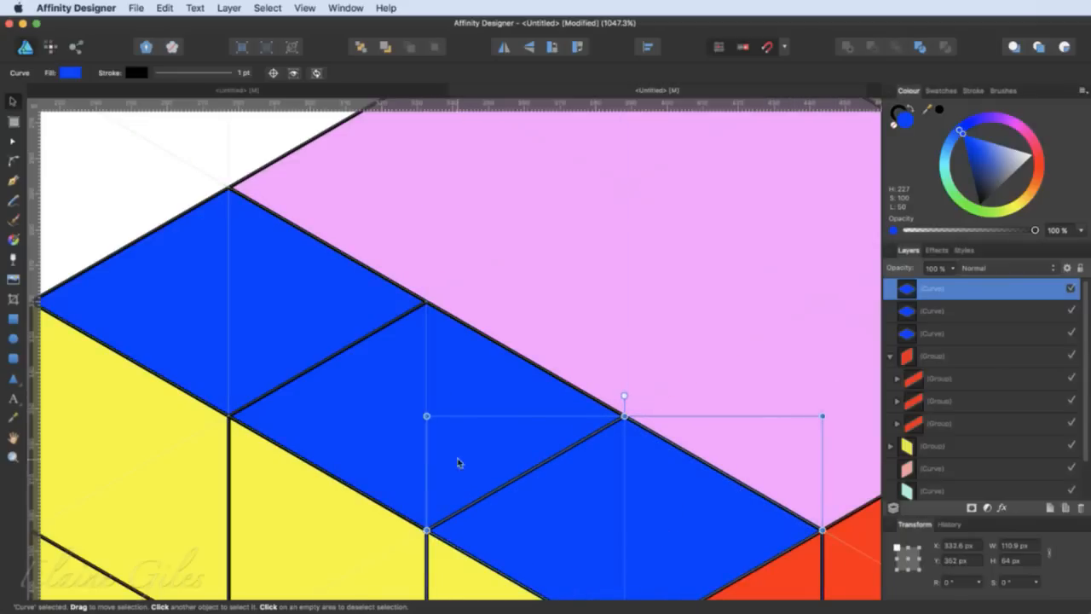
# - Group the three blue tiles into one row
pyautogui.keyDown('shift'); pyautogui.click(370, 442); pyautogui.keyUp('shift')
pyautogui.keyDown('shift'); pyautogui.click(201, 343); pyautogui.keyUp('shift')
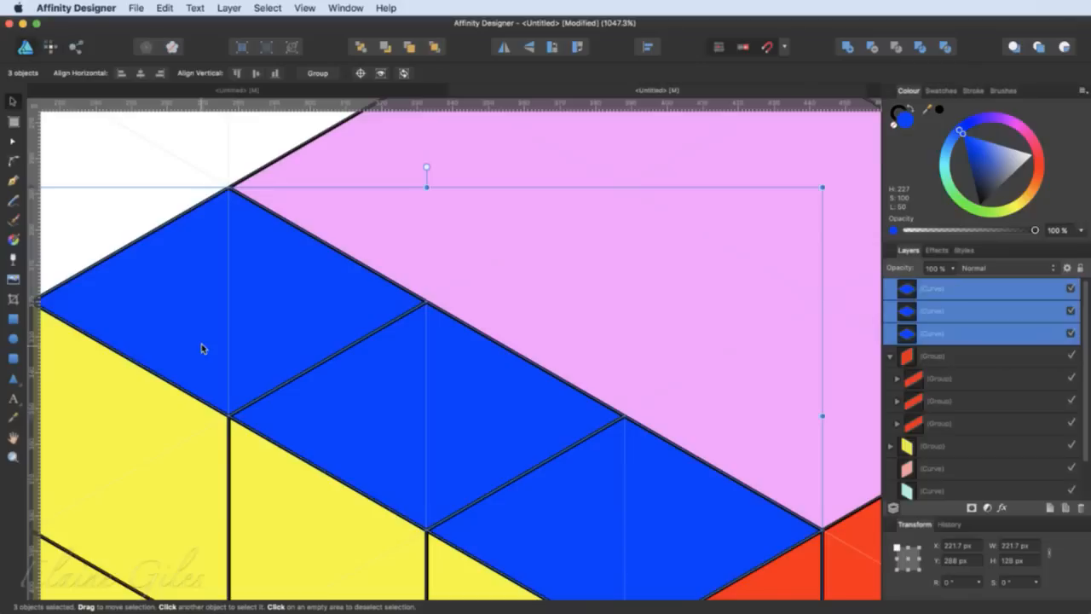
pyautogui.press('super+g')
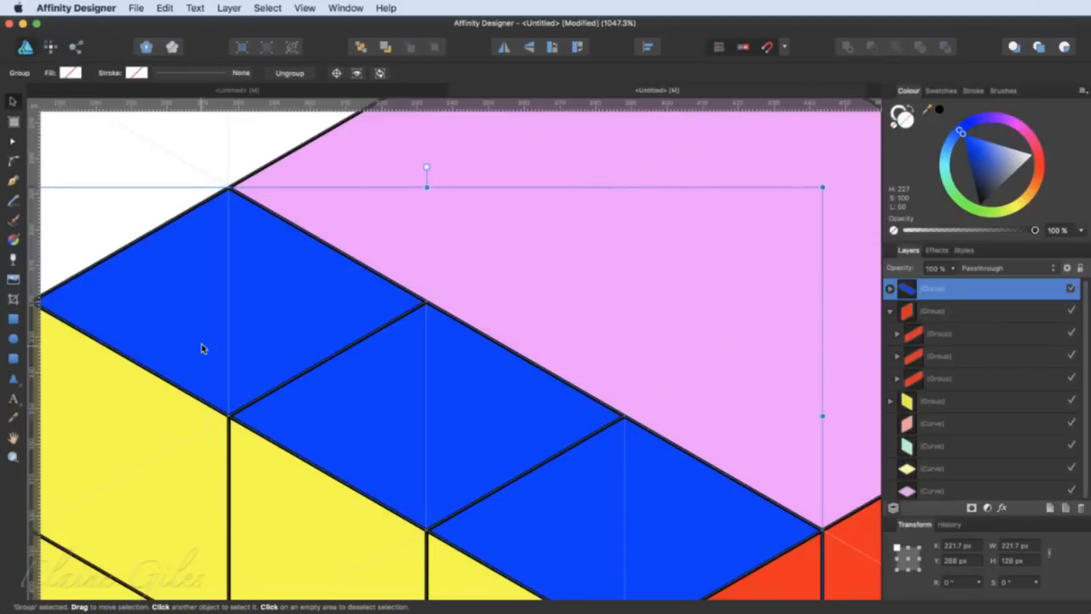
# - Duplicate the blue row twice, snapping each copy against the previous row to cover the cube's top face
pyautogui.press('super+j')
pyautogui.moveTo(438, 403); pyautogui.dragTo(657, 302)
pyautogui.press('super+j')
pyautogui.press('super+0')
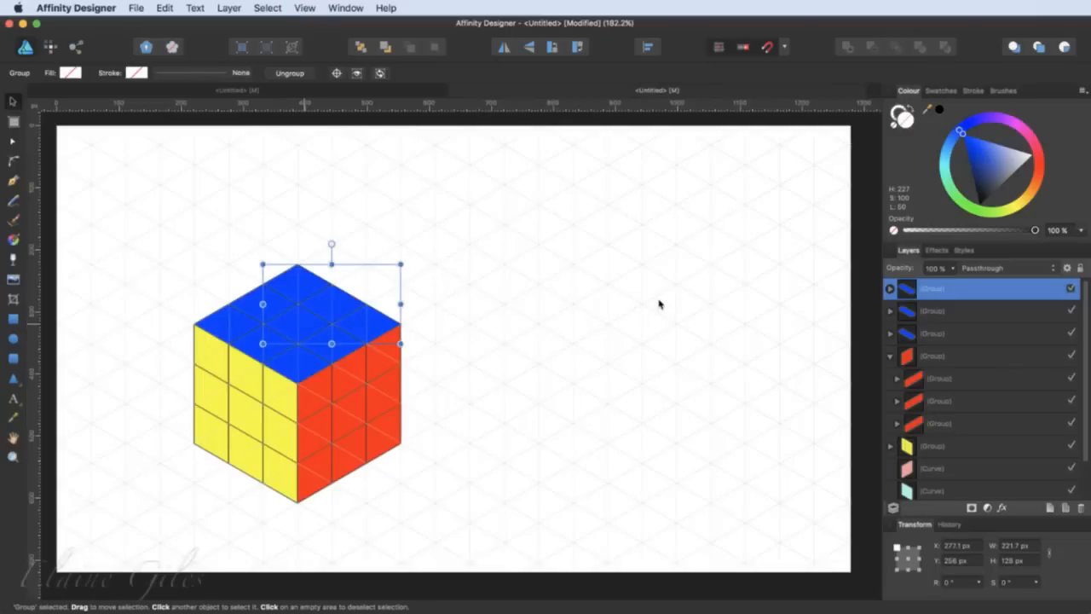
pyautogui.click(493, 440)
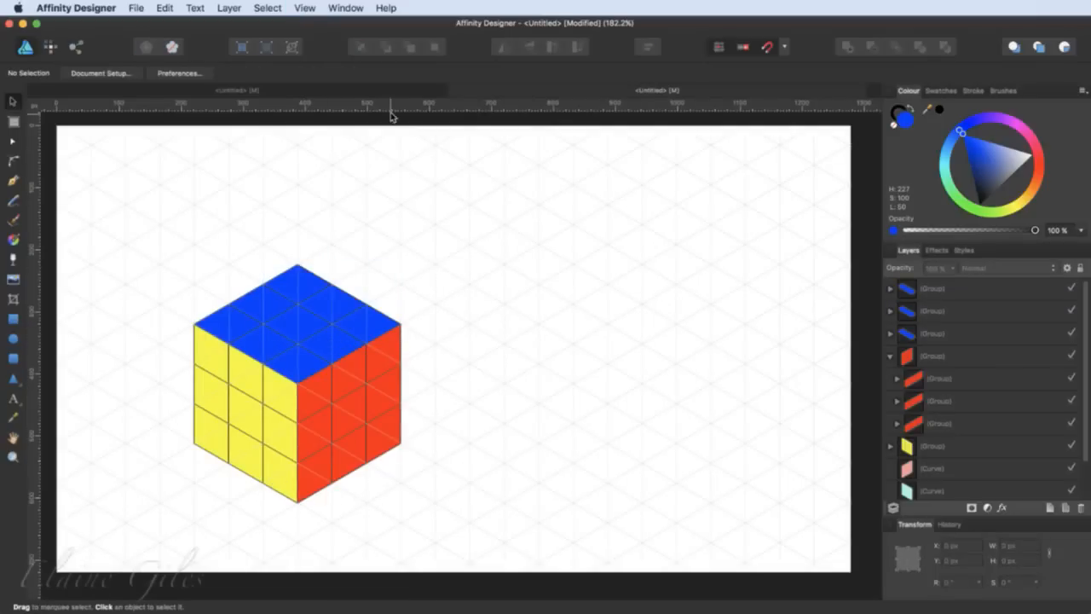
# - Hide the triangular grid through the Grid and Snapping Axis settings, then close them
pyautogui.click(305, 7)
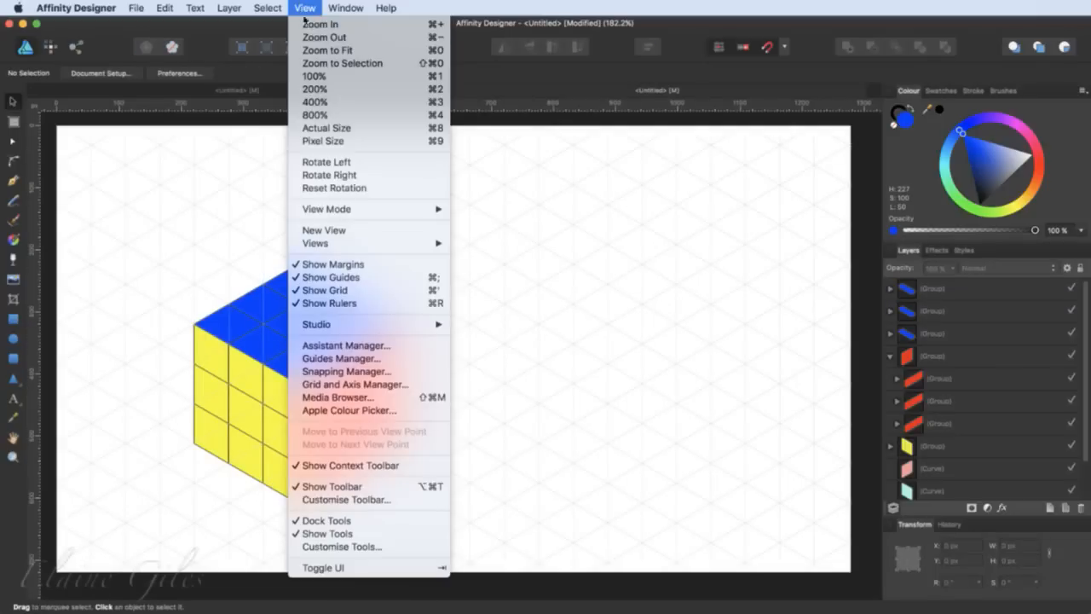
pyautogui.click(361, 390)
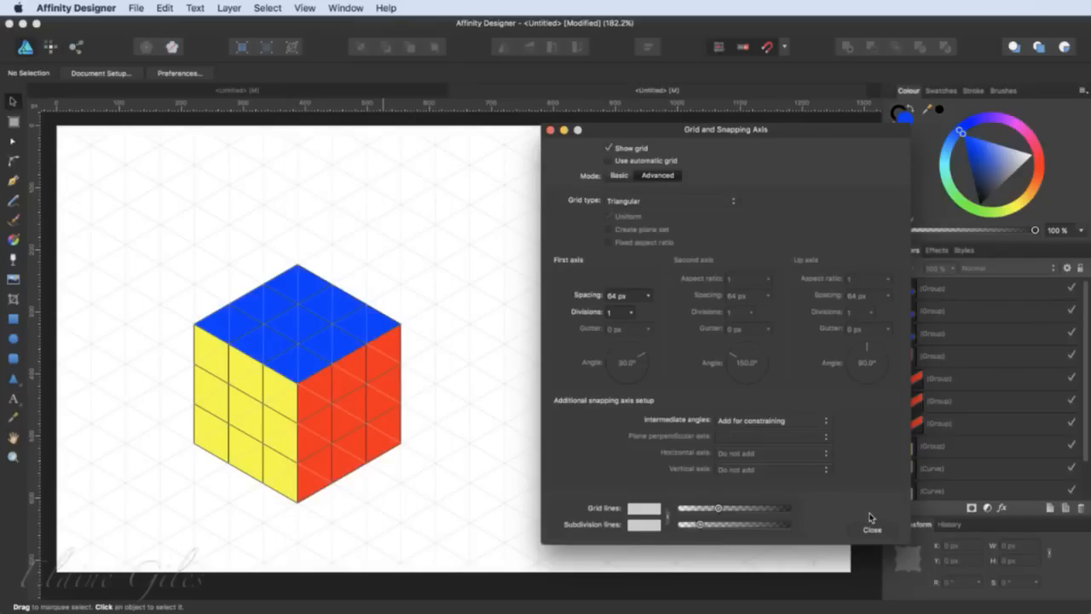
pyautogui.click(609, 148)
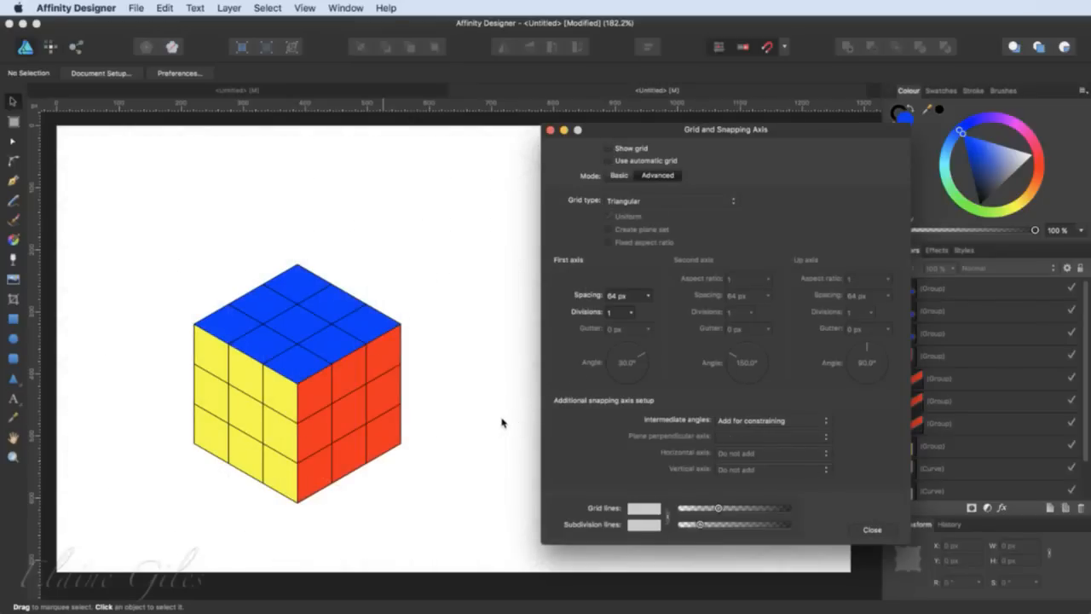
pyautogui.hscroll(2, 499, 423)
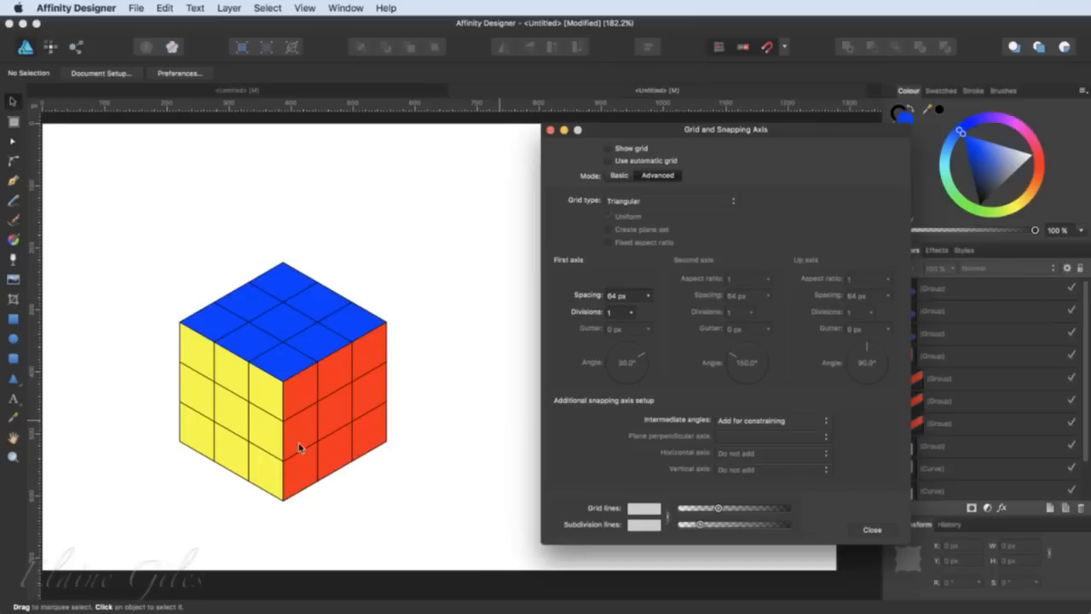
pyautogui.scroll(5, 269, 441)
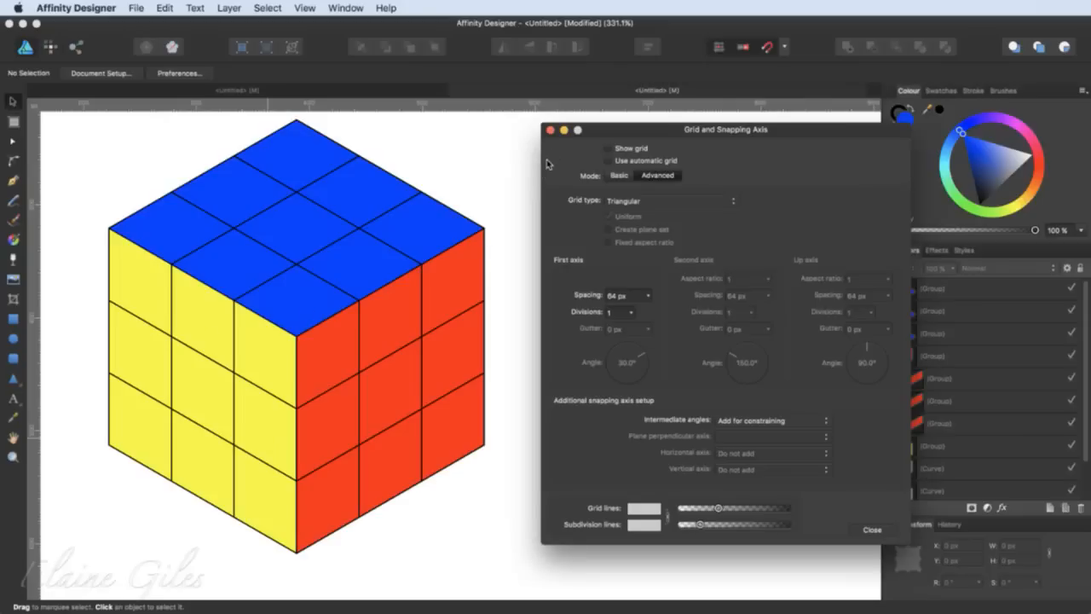
pyautogui.click(550, 130)
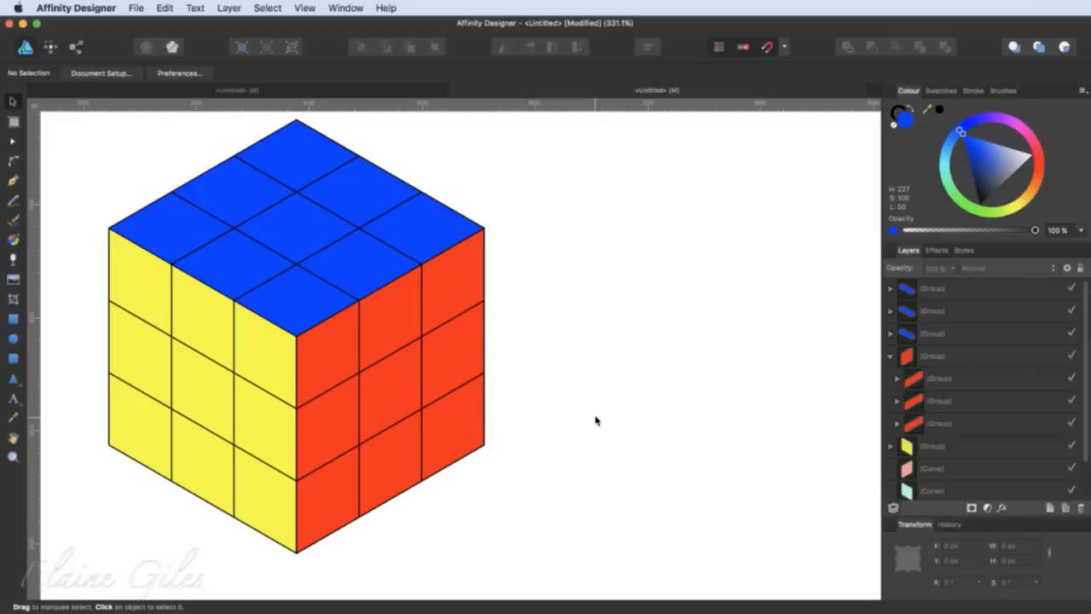
# - Save the cube document as "Cube" in the "03 - Rubik's Cube" folder inside Data
pyautogui.press('super+0')
pyautogui.press('super+s')
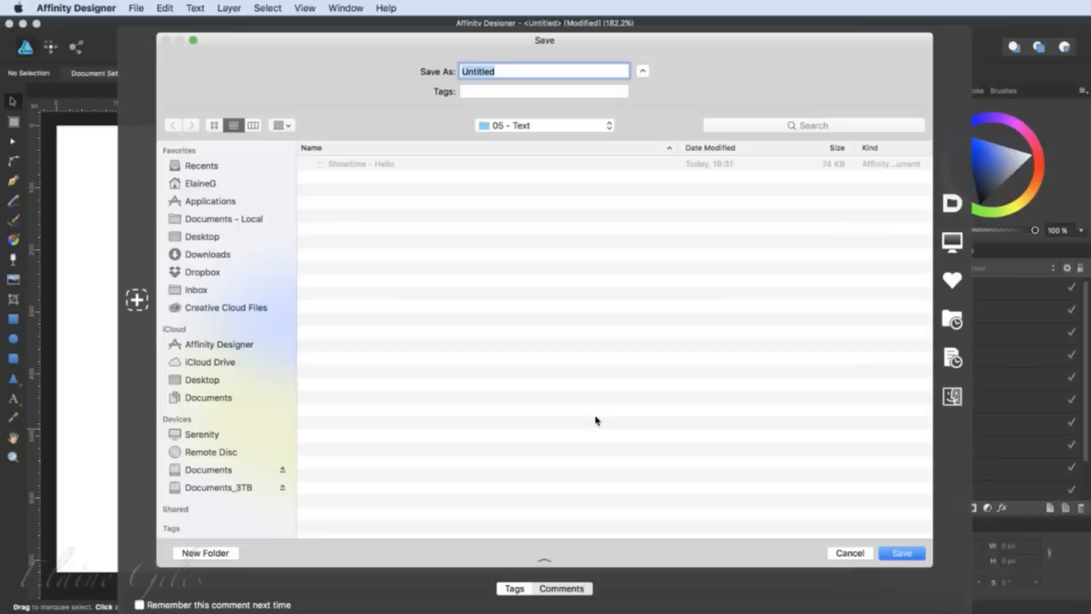
pyautogui.click(499, 126)
pyautogui.moveTo(496, 143)
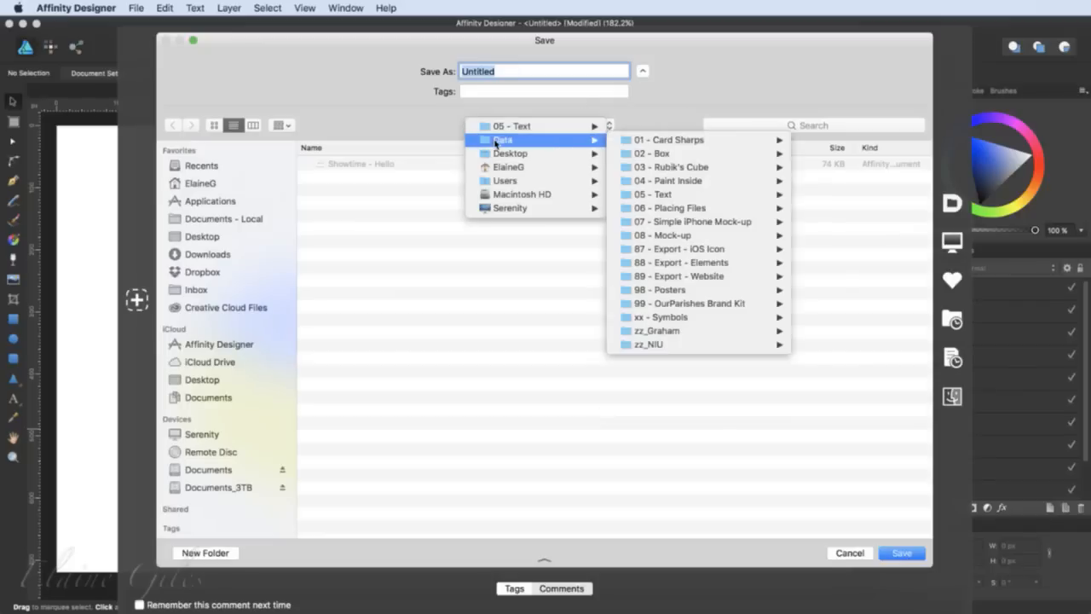
pyautogui.click(645, 170)
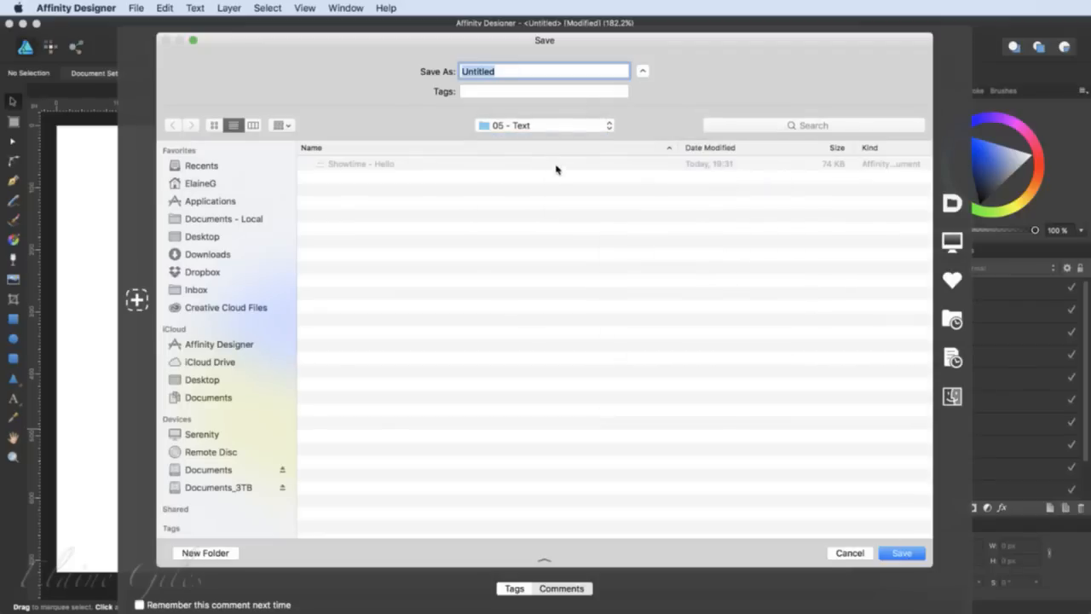
pyautogui.write('Cube')
pyautogui.press('Return')
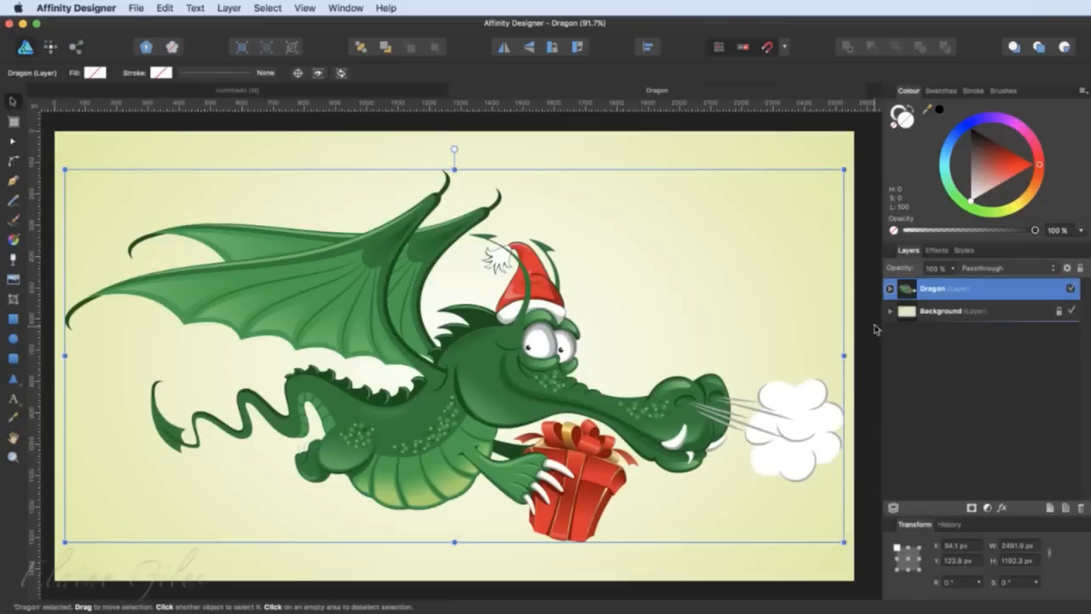
# - Expand the Dragon layer and its Dragon group, and select the white smoke cloud's curve
pyautogui.click(889, 289)
pyautogui.click(897, 311)
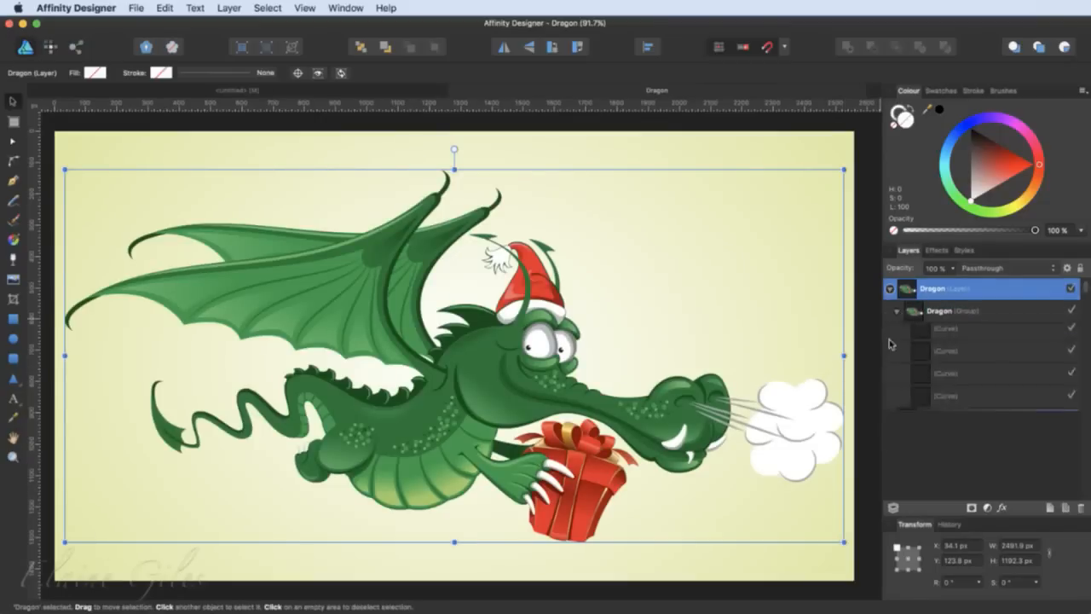
pyautogui.scroll(-1, 973, 411)
pyautogui.scroll(-4, 973, 406)
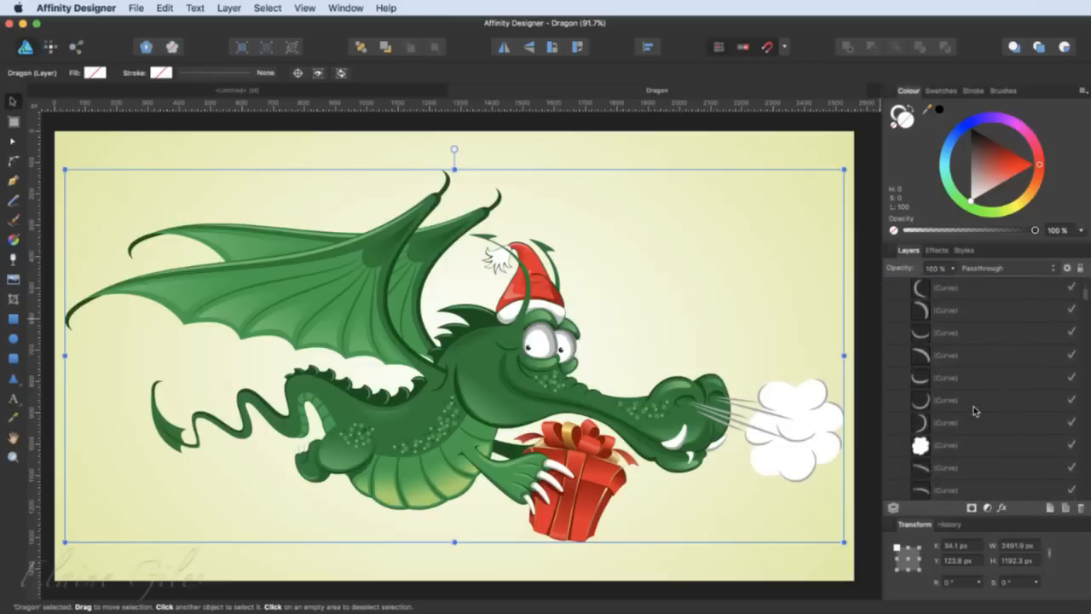
pyautogui.click(973, 406)
pyautogui.click(973, 383)
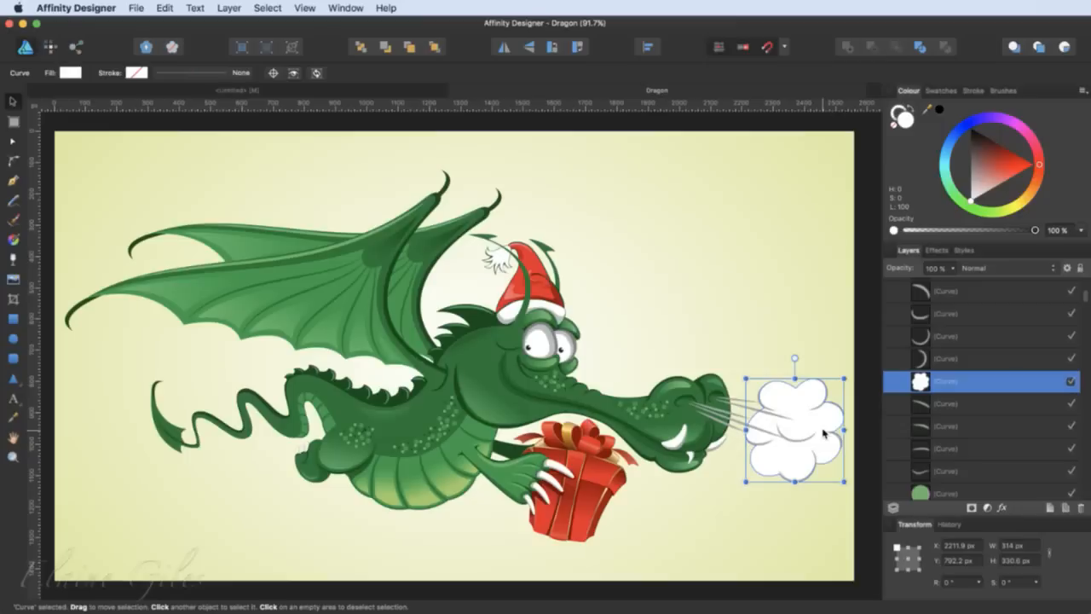
# - Examine the light green spot curves on the dragon's hind leg by selecting them one after another
pyautogui.click(977, 493)
pyautogui.scroll(-3, 976, 473)
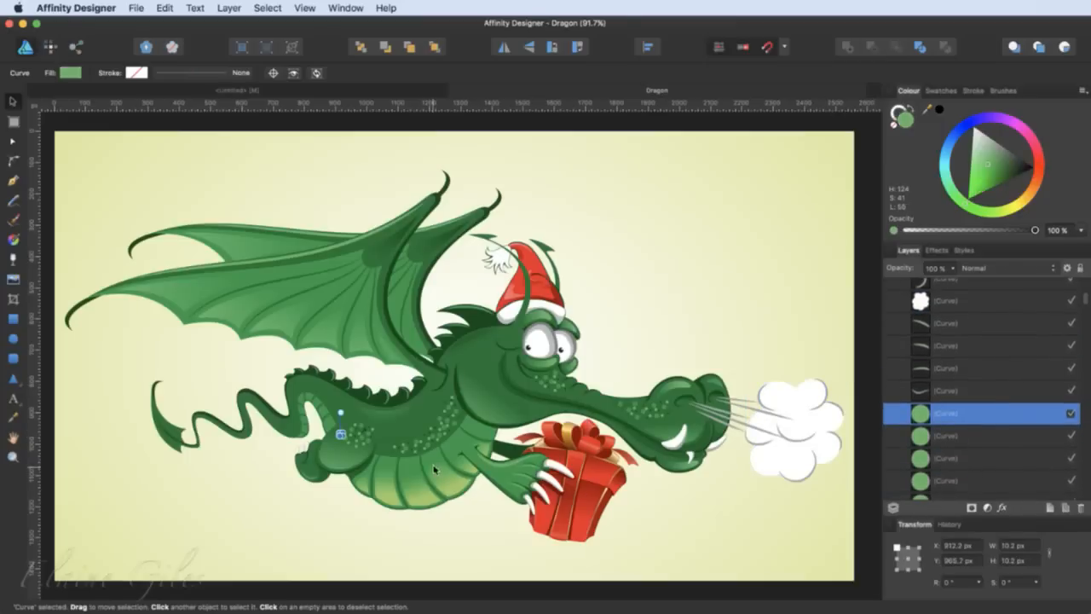
pyautogui.scroll(10, 348, 448)
pyautogui.scroll(1, 348, 448)
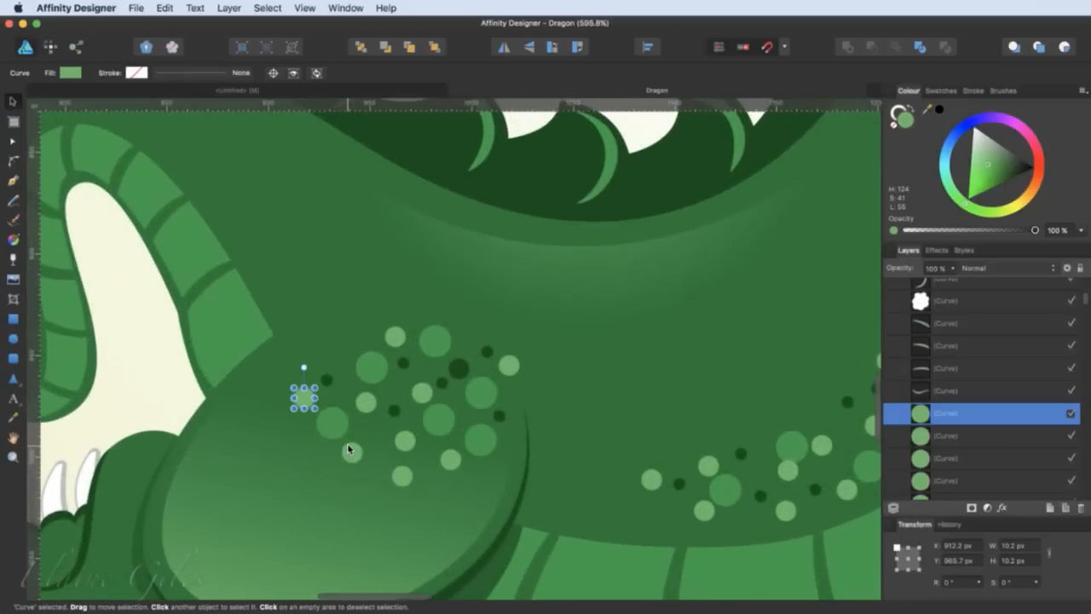
pyautogui.click(969, 436)
pyautogui.click(964, 459)
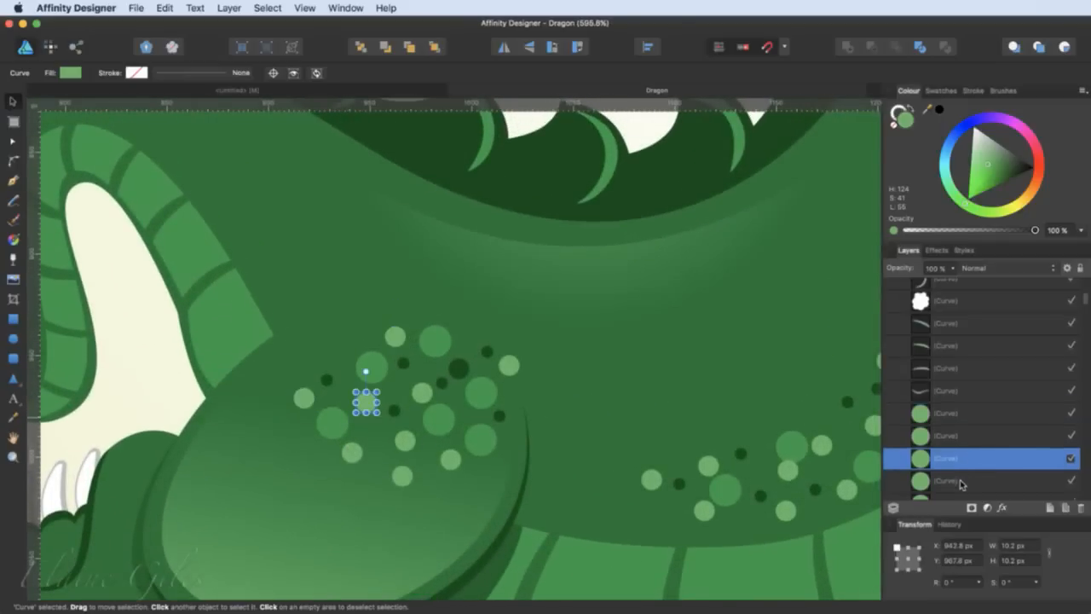
pyautogui.click(962, 480)
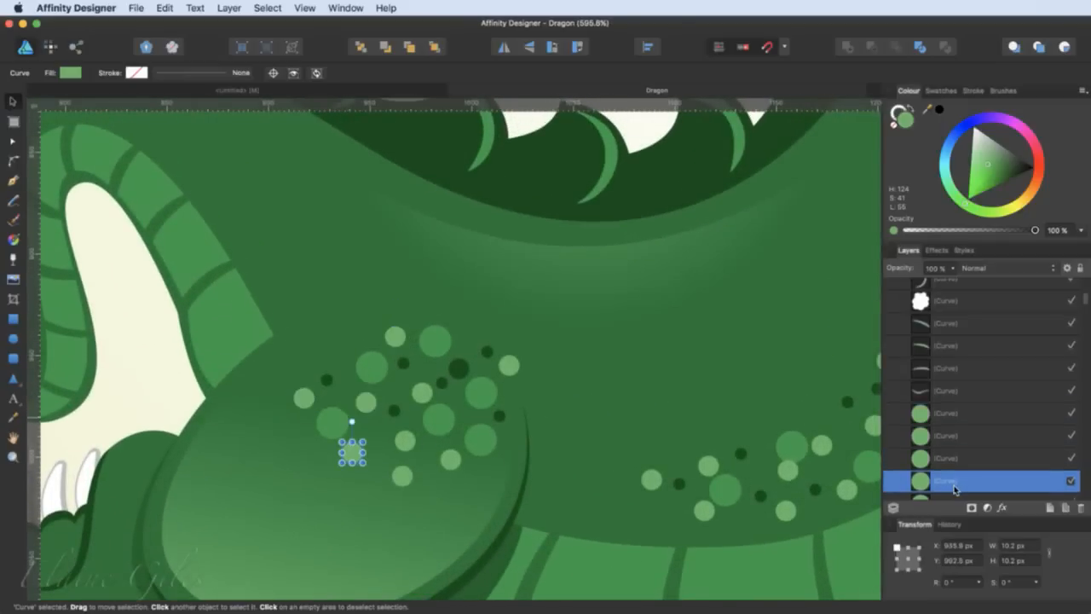
# - Select the white smoke cloud and apply a linear gradient diagonally from its upper-left edge to its lower-right edge with the Fill tool
pyautogui.click(953, 301)
pyautogui.hscroll(10, 765, 360)
pyautogui.hscroll(15, 765, 362)
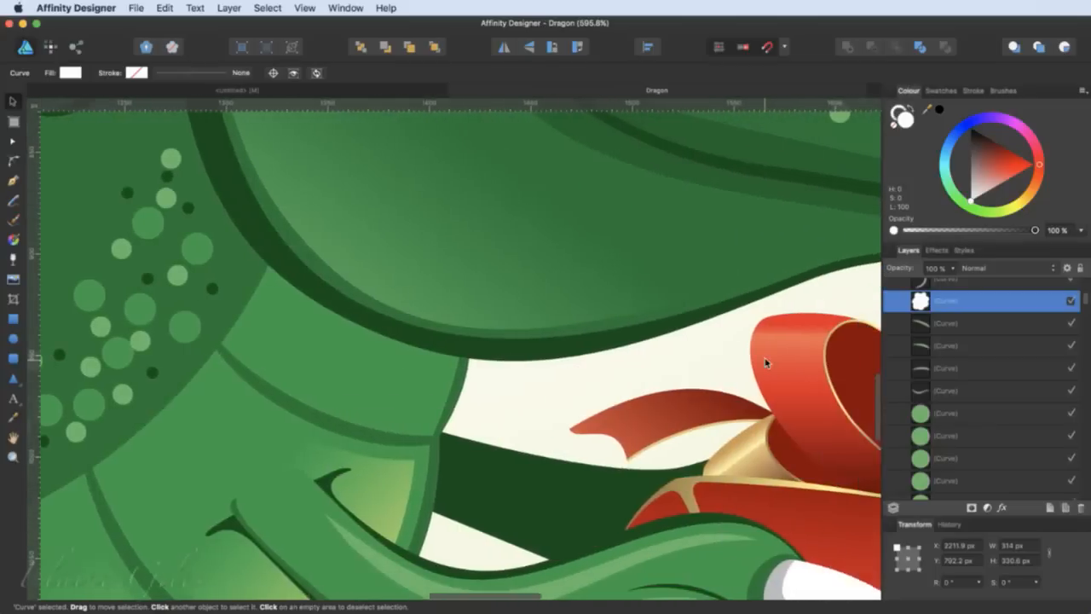
pyautogui.hscroll(15, 765, 362)
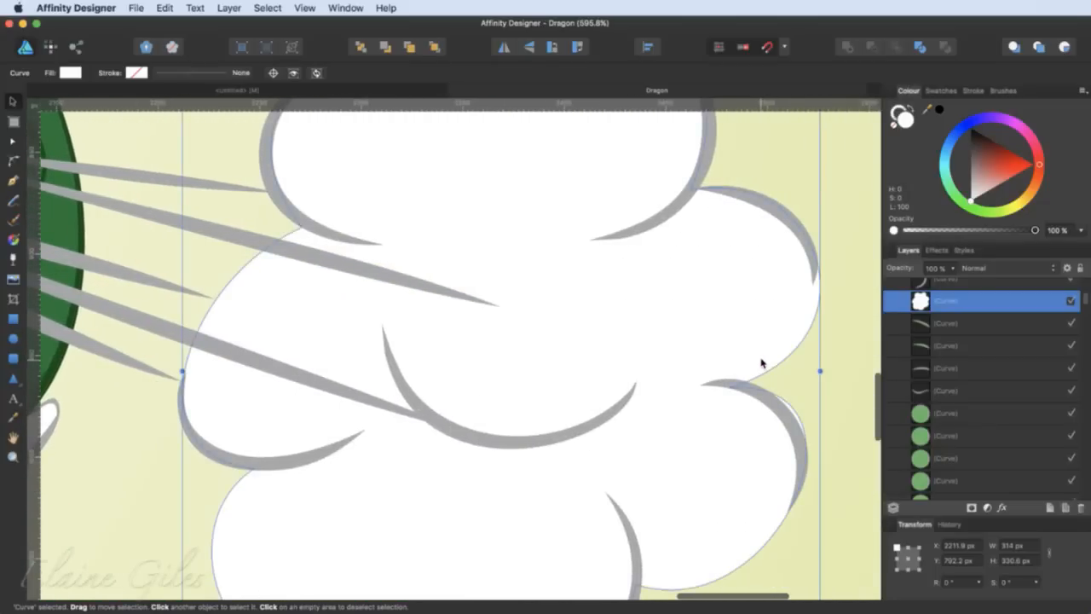
pyautogui.press('super+minus')
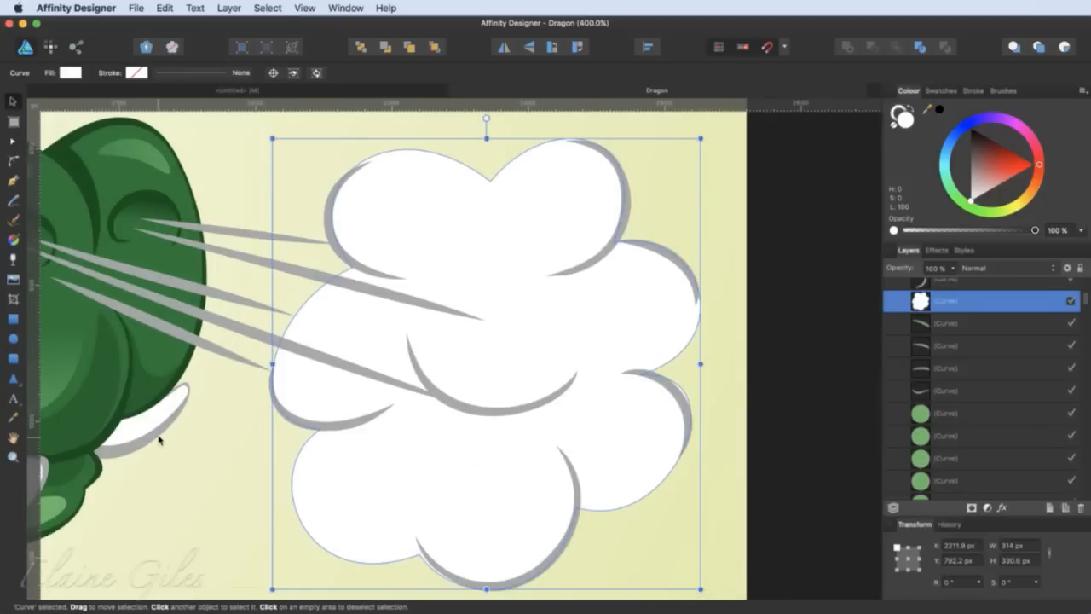
pyautogui.press('g')
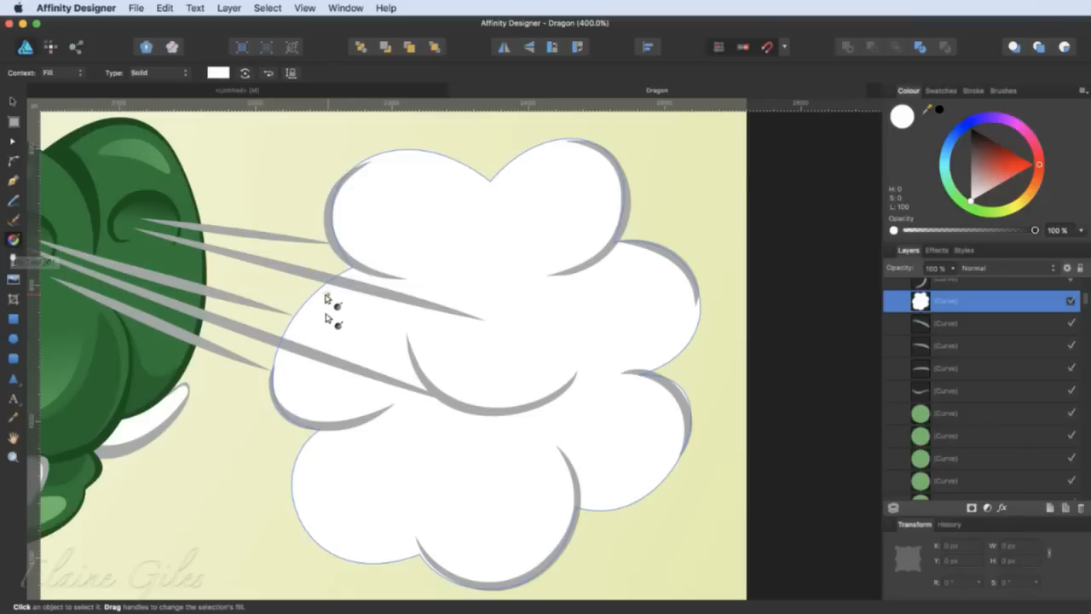
pyautogui.moveTo(315, 294); pyautogui.dragTo(681, 459)
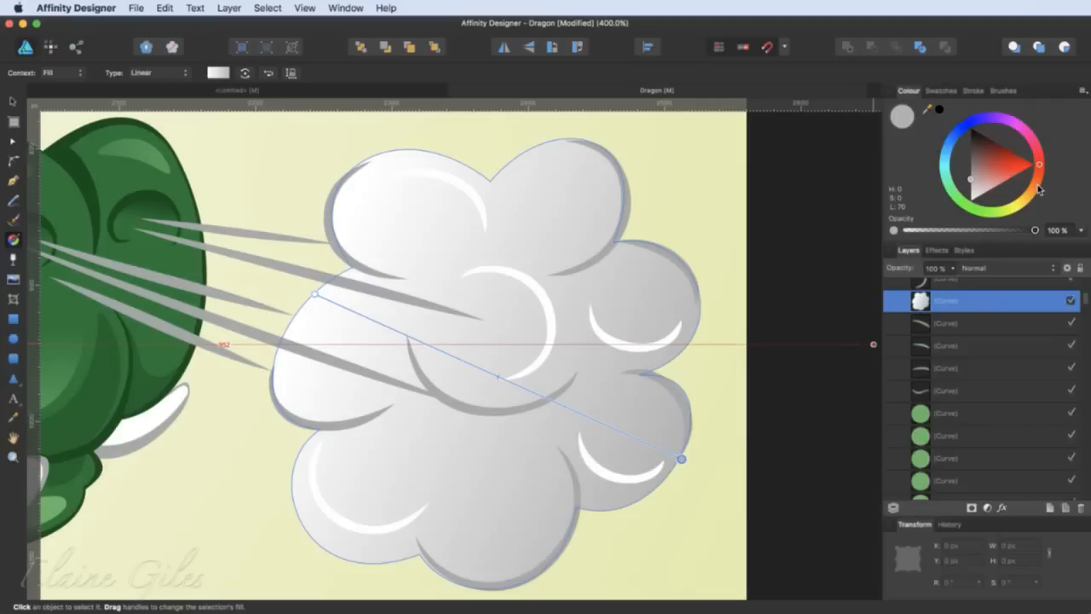
# - Colour the cloud gradient's end stop orange (H 23) and its start stop yellow (H 54)
pyautogui.moveTo(1039, 189)
pyautogui.mouseDown()
pyautogui.moveTo(1033, 205)
pyautogui.moveTo(1045, 201)
pyautogui.moveTo(1042, 181)
pyautogui.mouseUp()
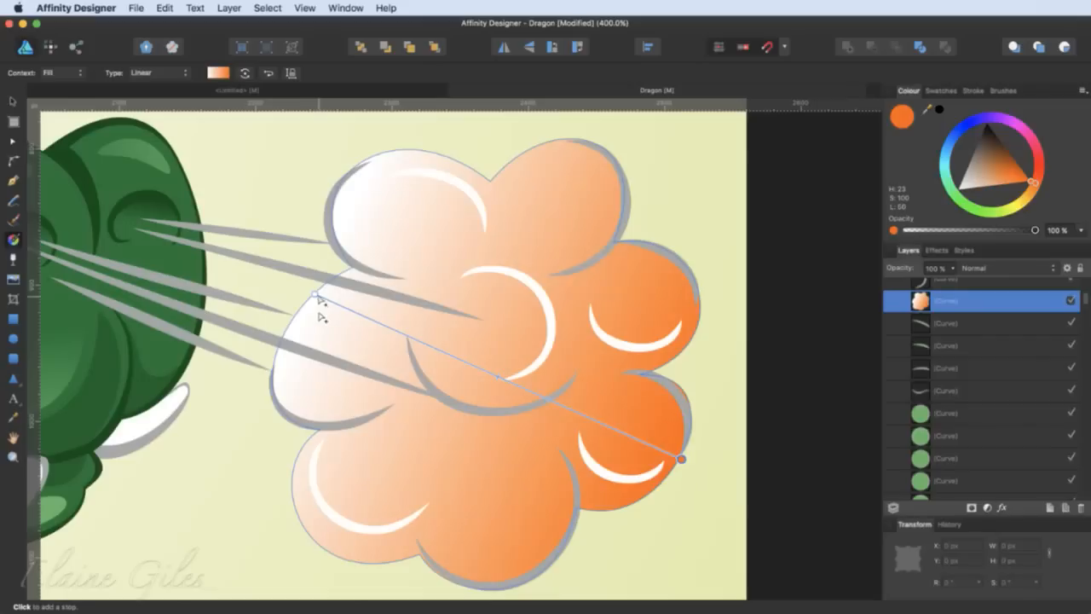
pyautogui.click(315, 295)
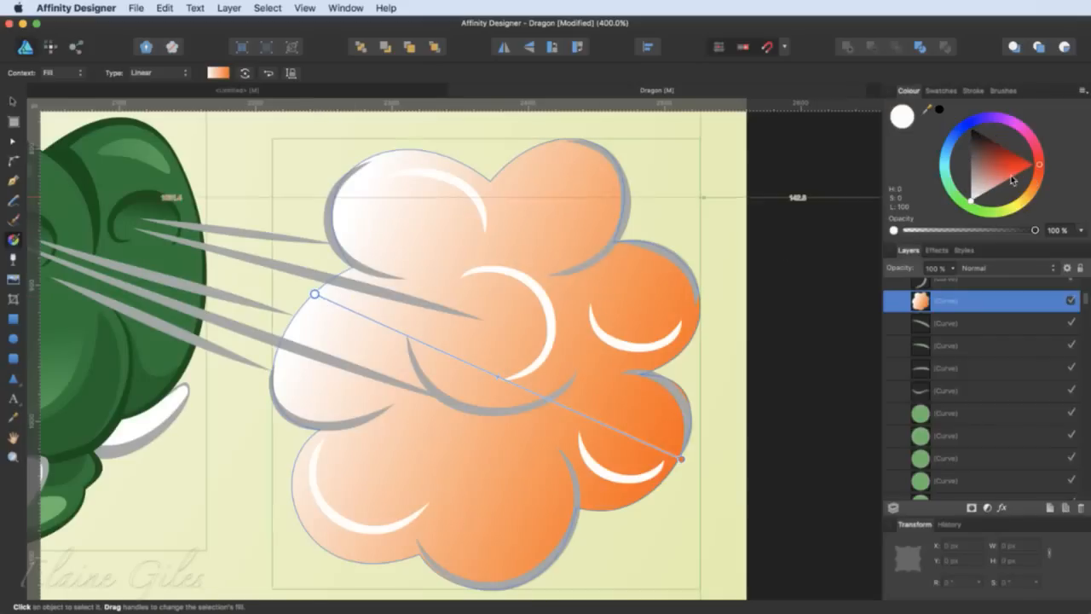
pyautogui.moveTo(1040, 168); pyautogui.dragTo(1017, 199)
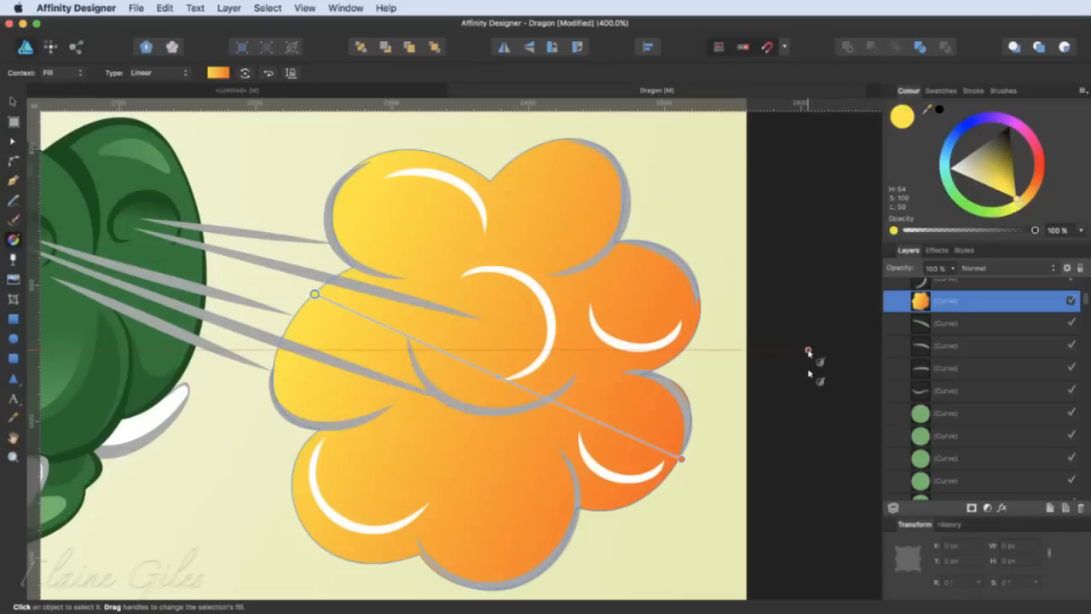
pyautogui.press('super+0')
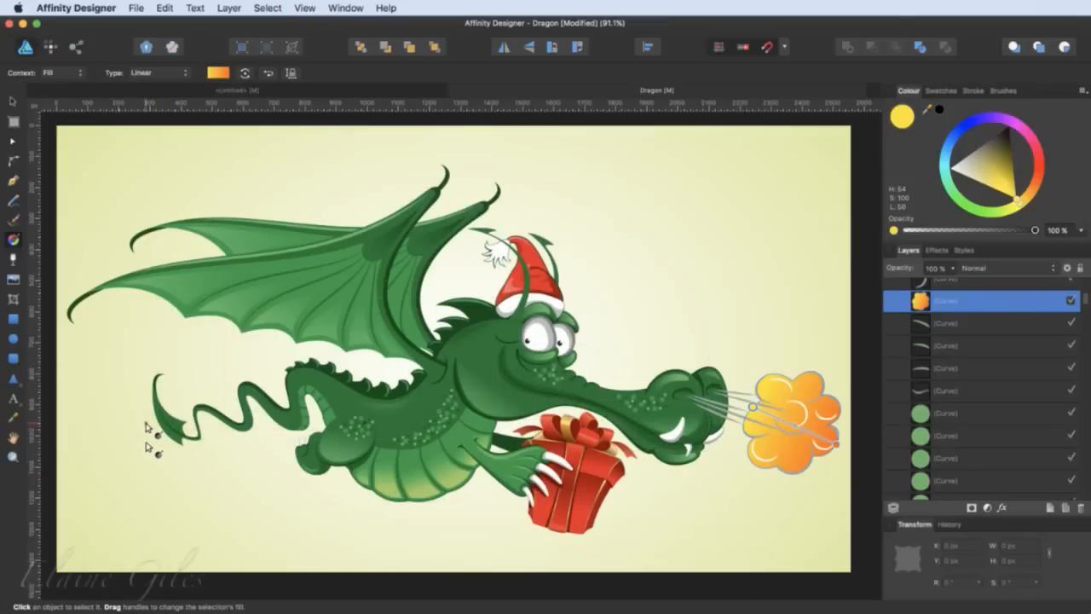
# - Switch from the Draw Persona to the Pixel Persona to work on the dragon's tail tip
pyautogui.scroll(10, 154, 429)
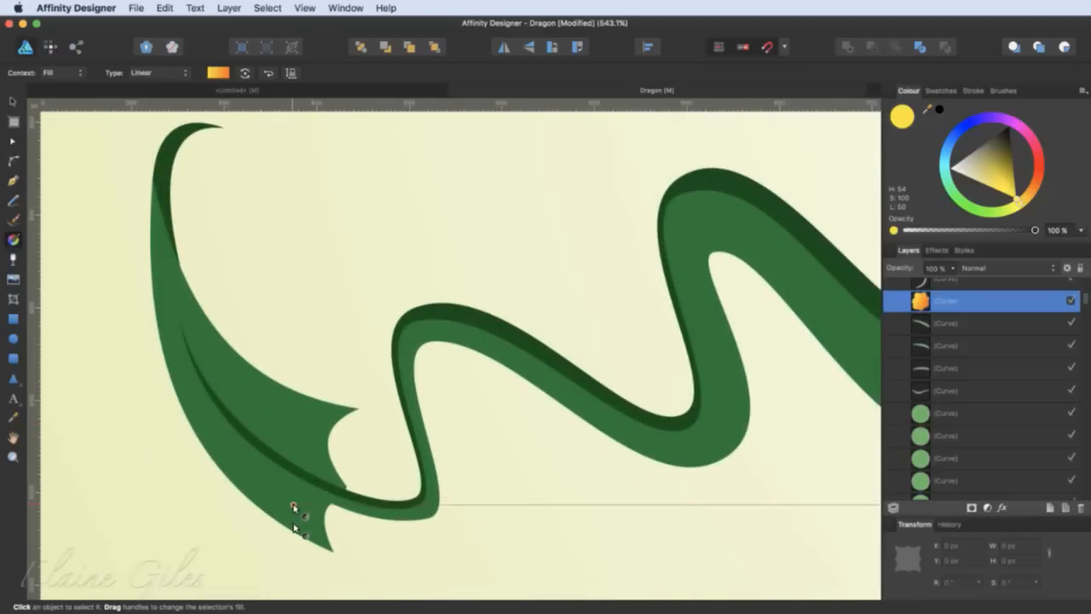
pyautogui.click(51, 48)
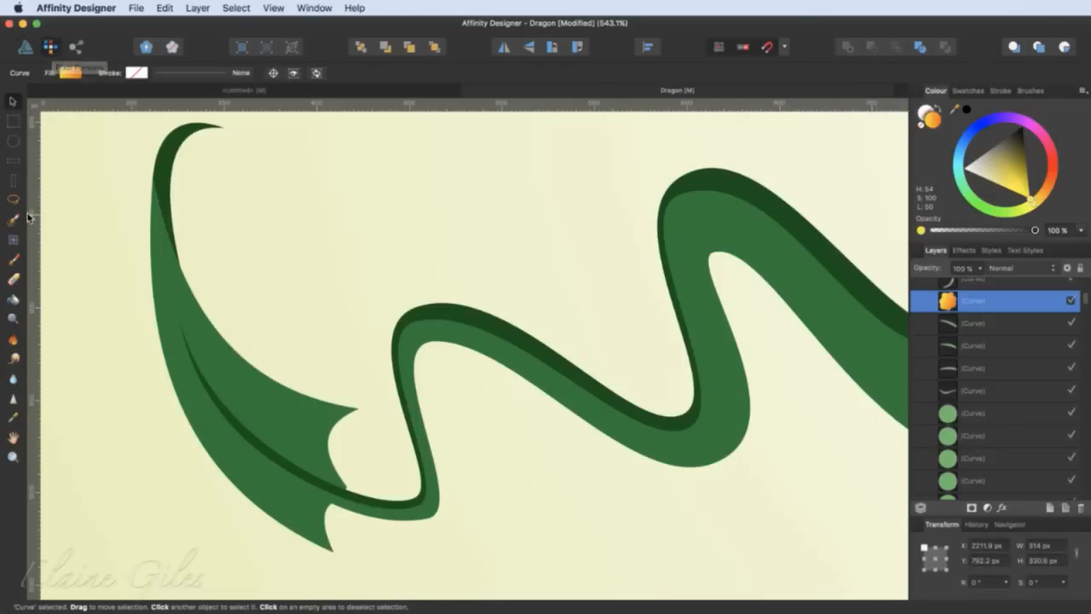
pyautogui.click(25, 47)
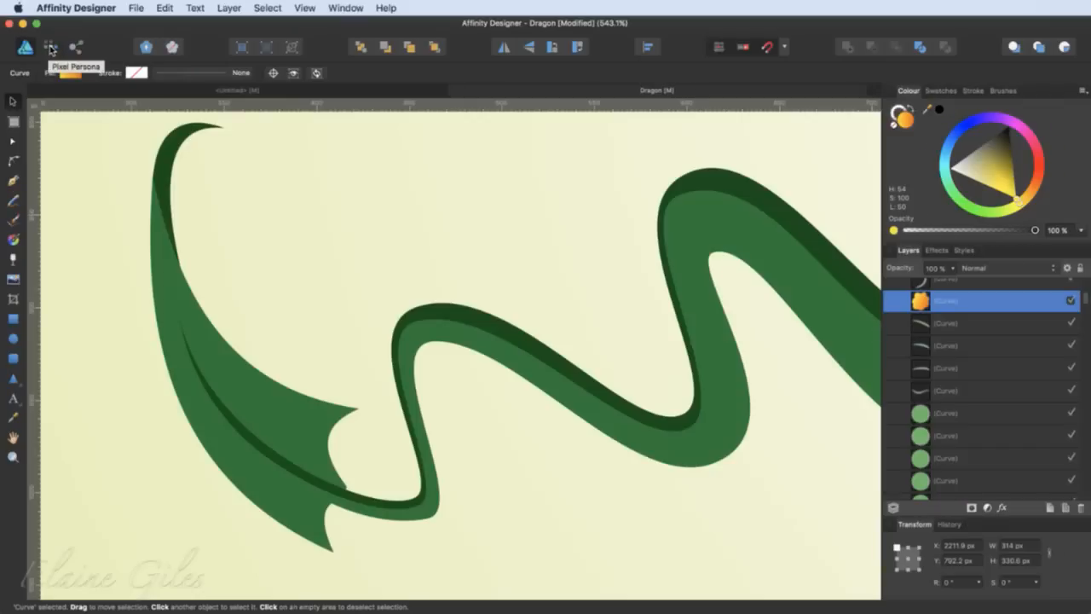
pyautogui.click(50, 49)
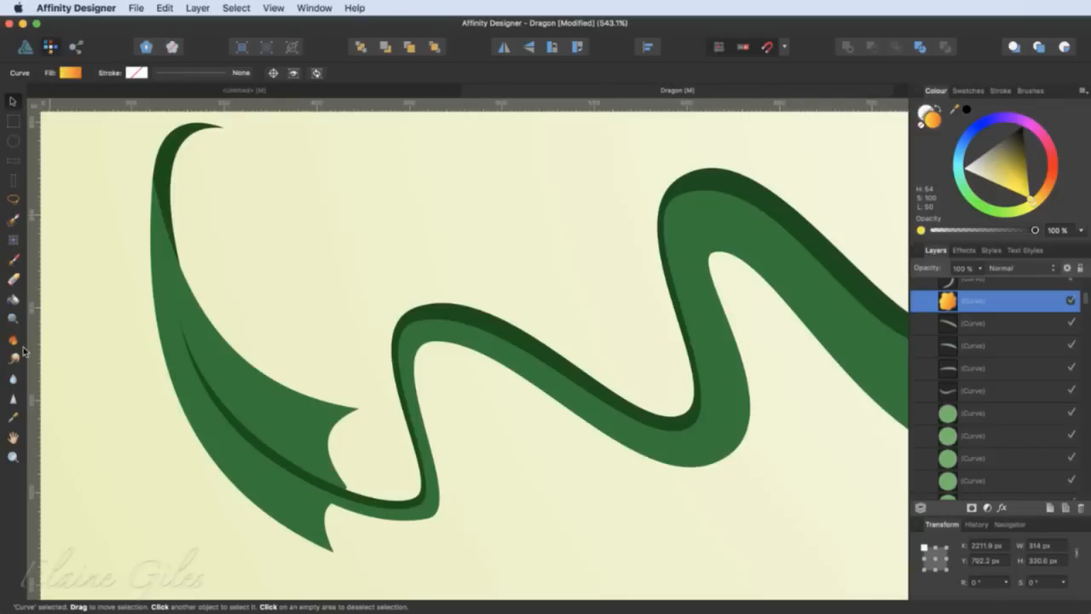
# - Choose a dark green colour and brush a 64 px wide pixel selection along the lower edge of the tail tip
pyautogui.click(15, 221)
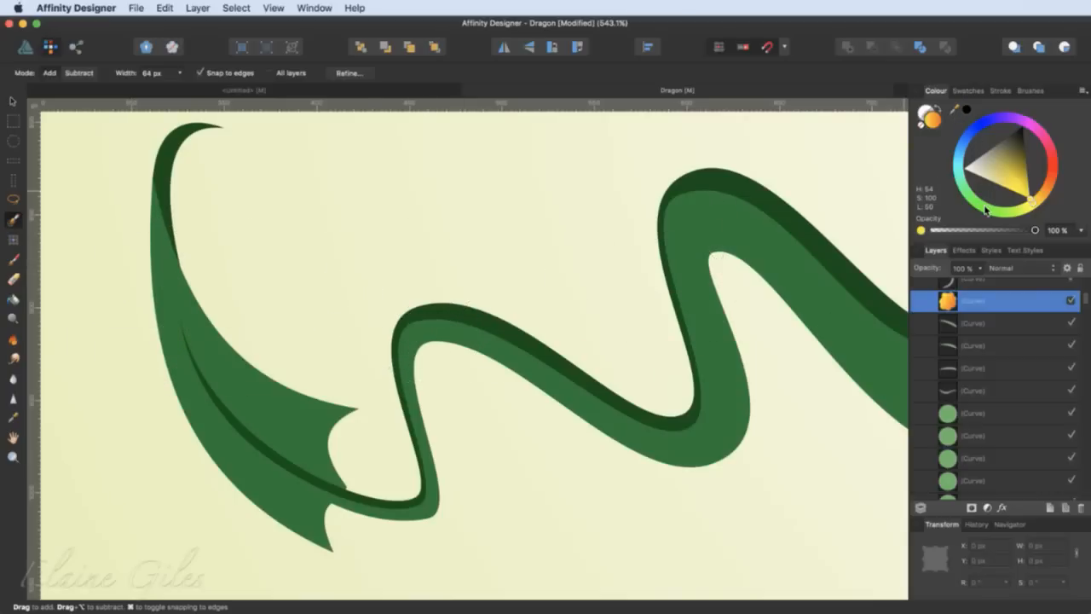
pyautogui.moveTo(984, 209); pyautogui.dragTo(1037, 162)
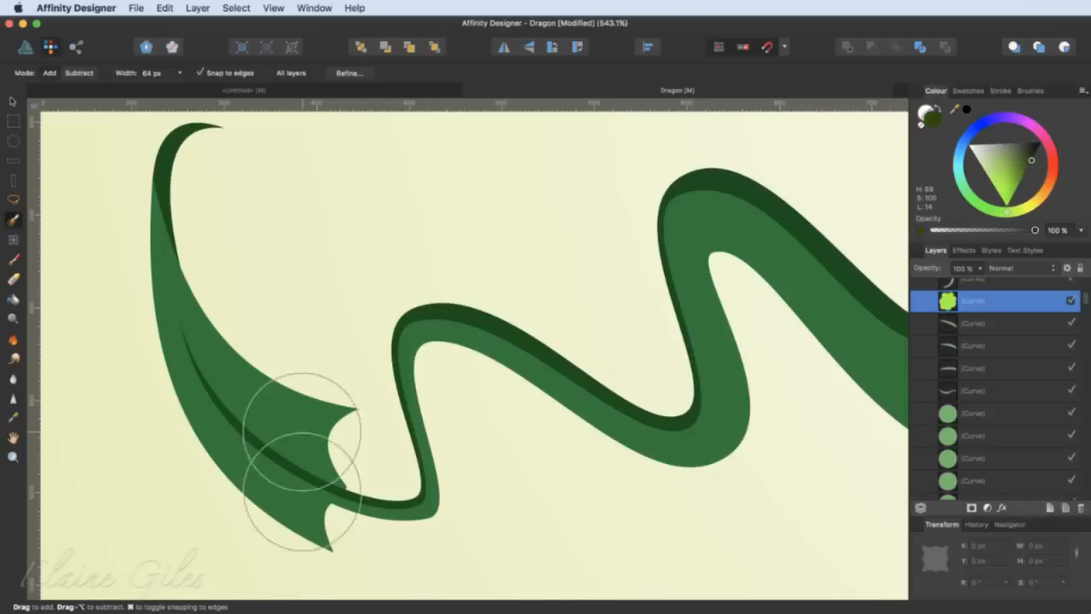
pyautogui.moveTo(307, 549); pyautogui.dragTo(205, 448)
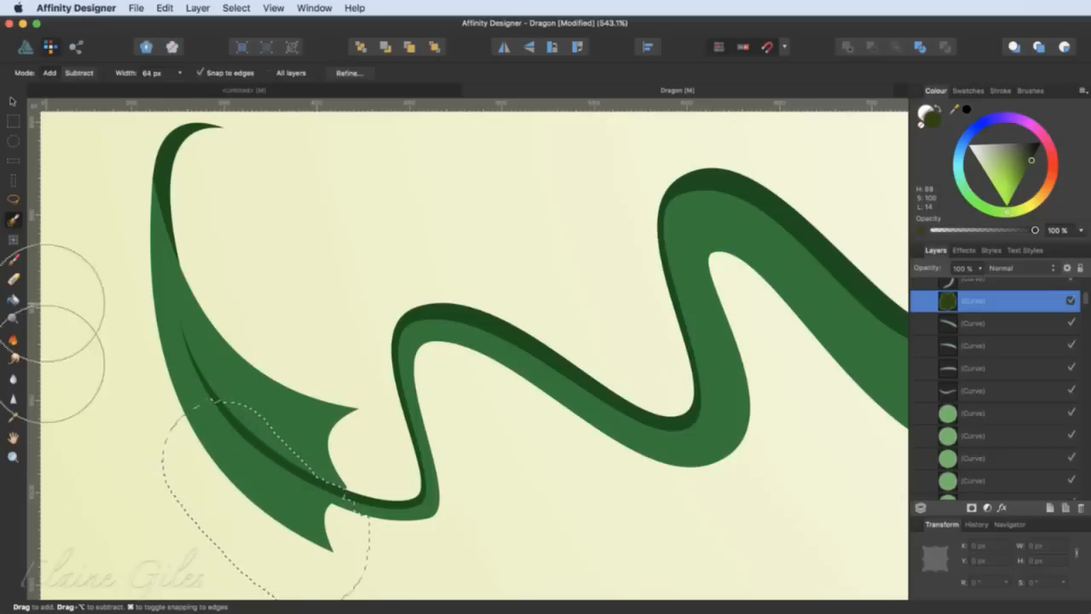
# - Paint soft dark green strokes about 81 px wide over the tail tip, and delete the painted pixel layer
pyautogui.click(14, 260)
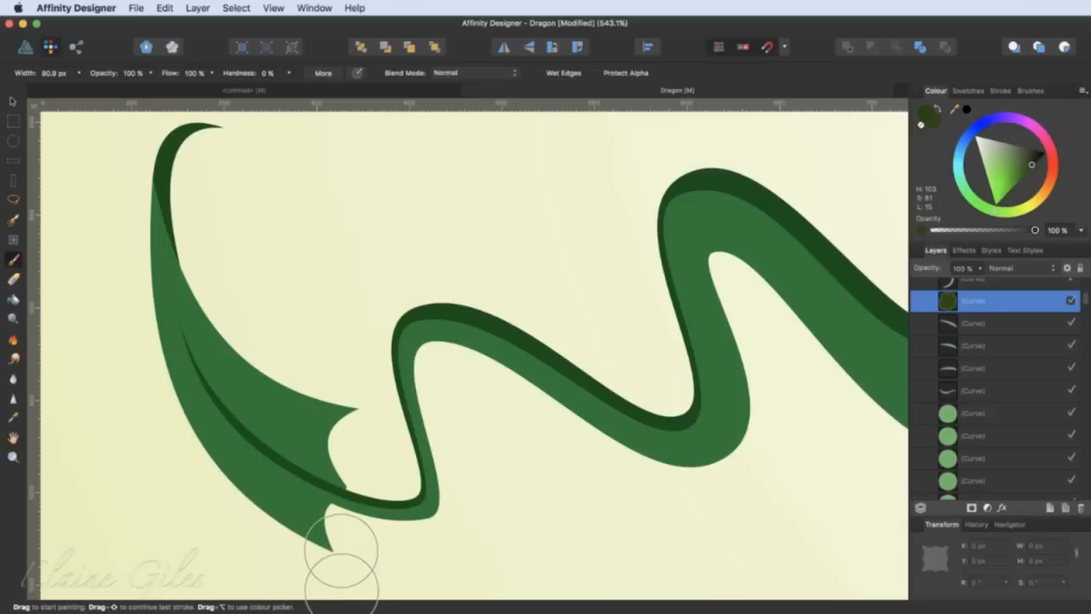
pyautogui.moveTo(335, 550)
pyautogui.mouseDown()
pyautogui.moveTo(222, 500)
pyautogui.moveTo(196, 466)
pyautogui.moveTo(149, 285)
pyautogui.mouseUp()
pyautogui.moveTo(243, 450)
pyautogui.mouseDown()
pyautogui.moveTo(348, 433)
pyautogui.moveTo(249, 353)
pyautogui.moveTo(163, 236)
pyautogui.moveTo(158, 202)
pyautogui.moveTo(141, 366)
pyautogui.mouseUp()
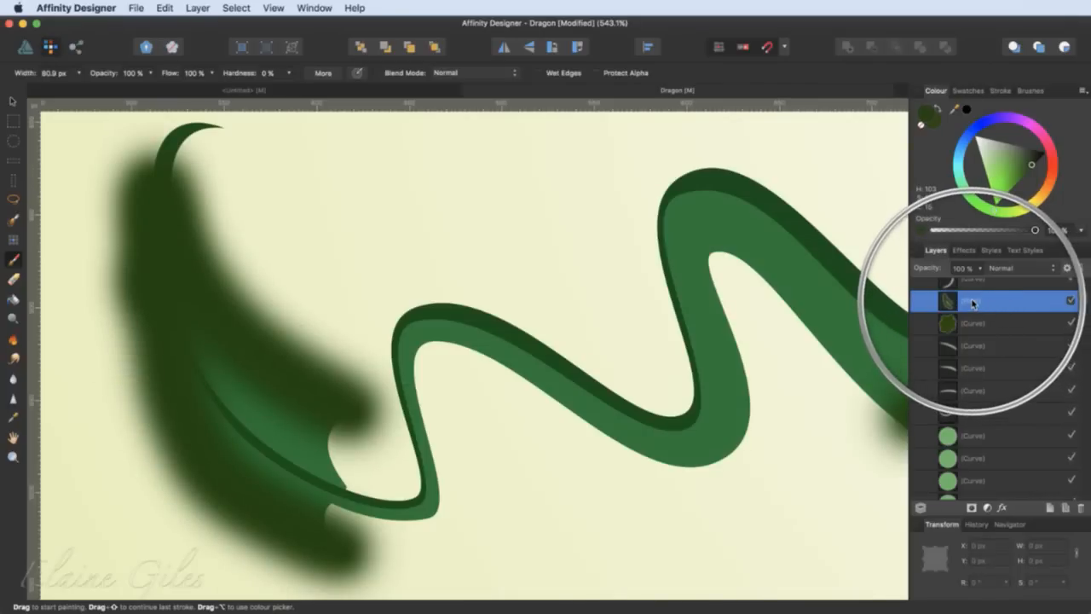
pyautogui.click(632, 443)
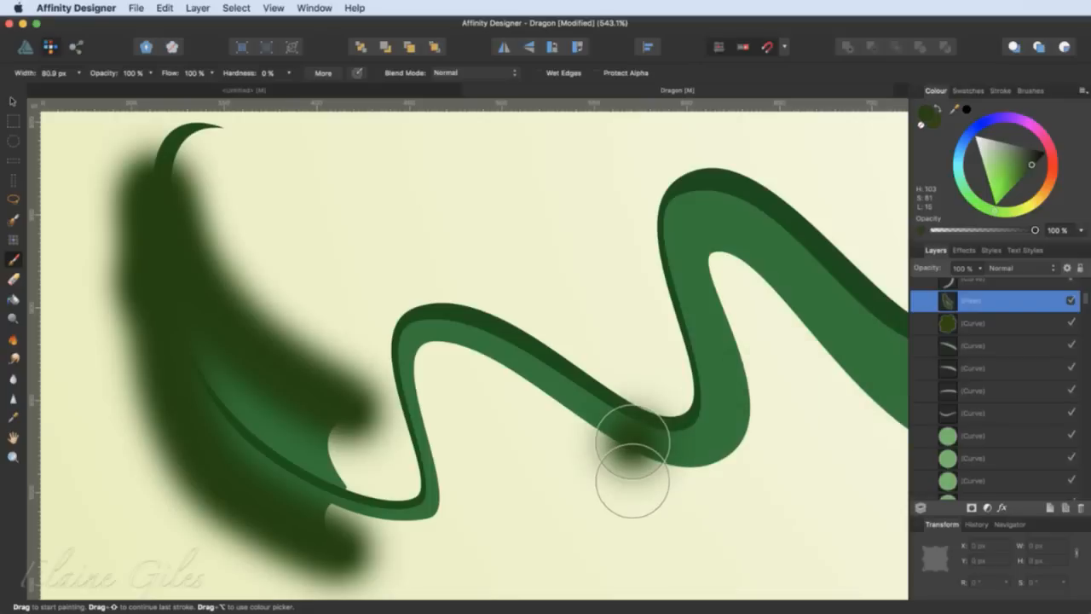
pyautogui.press('super+z')
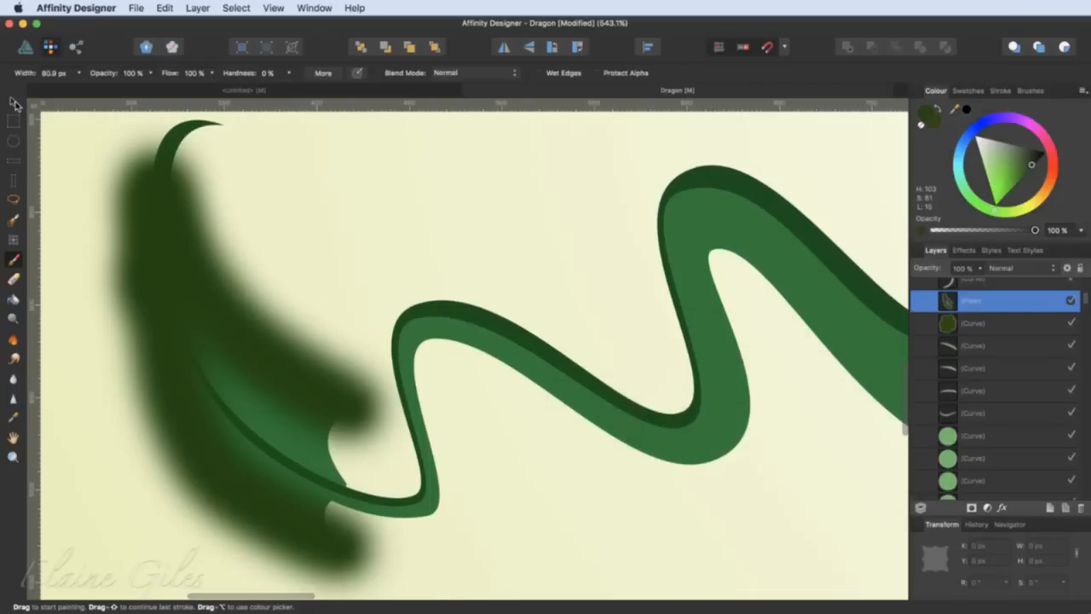
pyautogui.click(13, 102)
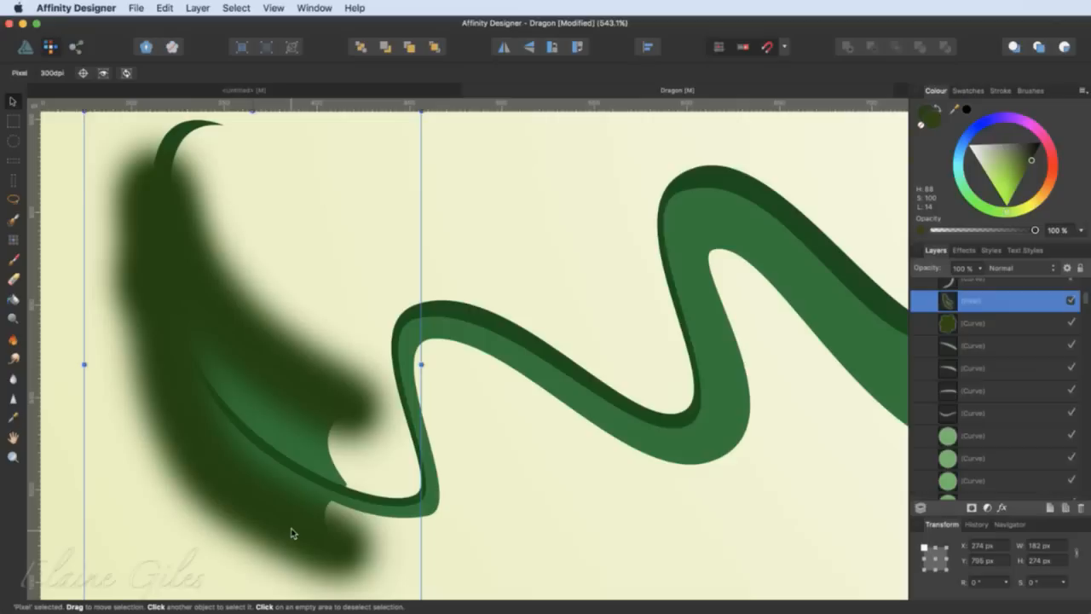
pyautogui.press('Delete')
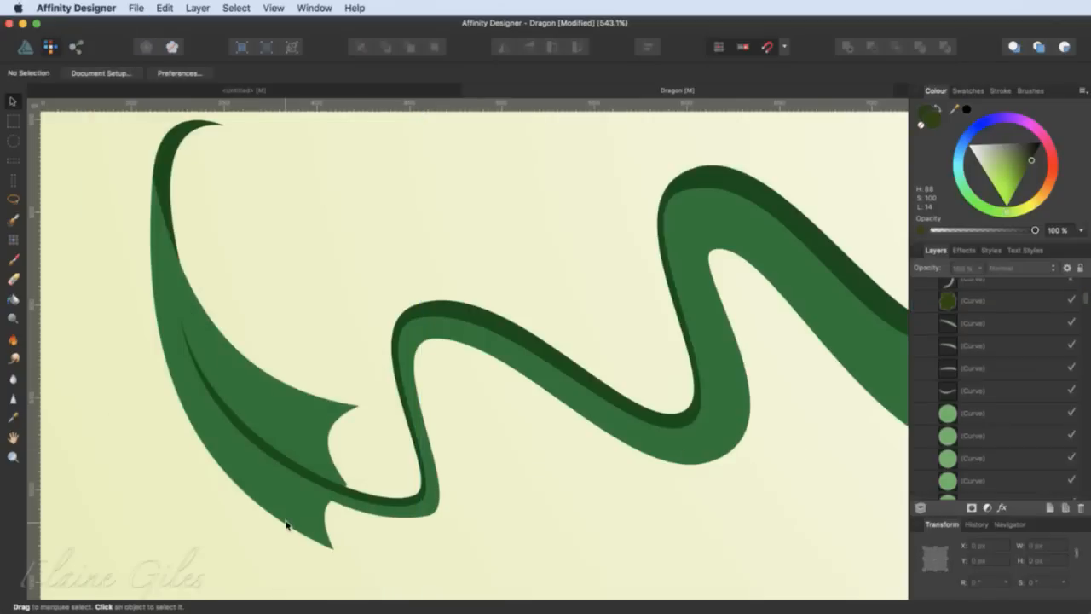
# - Select the dragon's green tail-tip shape and locate its Tail curve in the layer stack
pyautogui.click(287, 523)
pyautogui.doubleClick(290, 520)
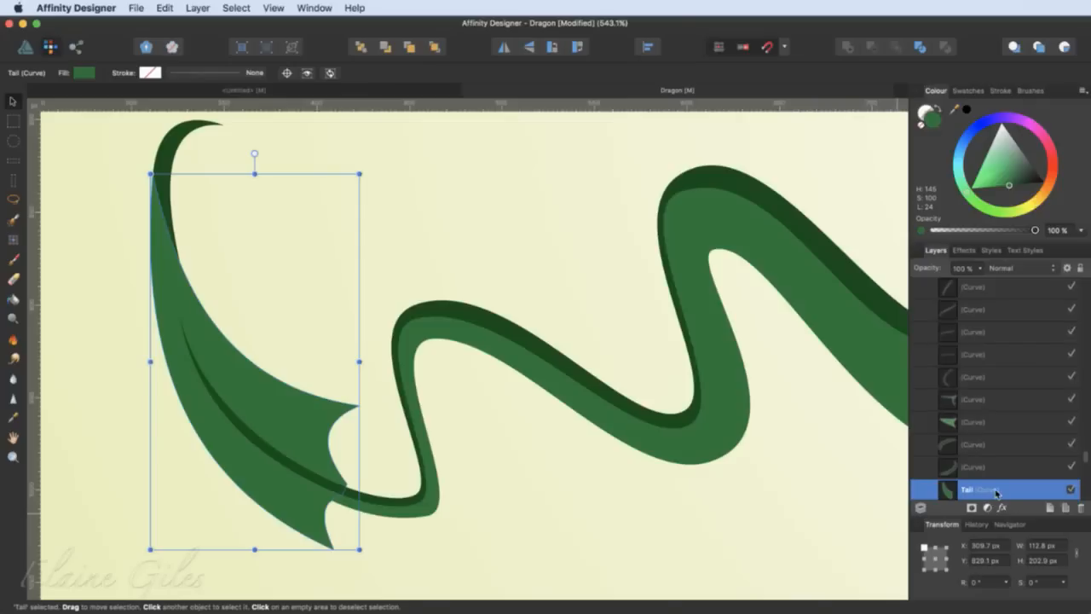
pyautogui.scroll(-1, 996, 492)
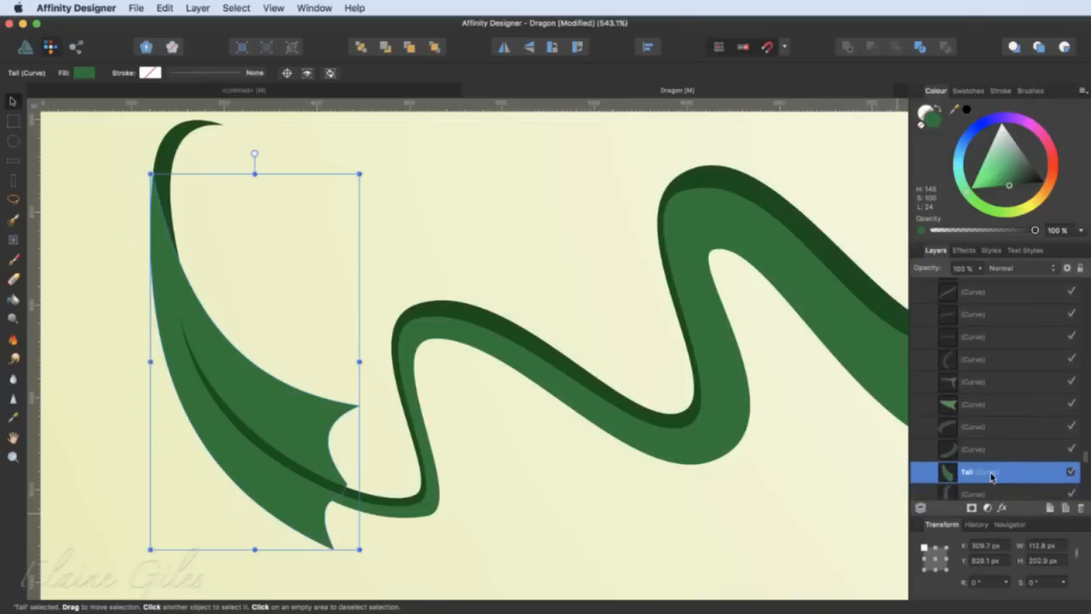
# - Paste the shading pixels inside the Tail curve, try them at a wider size, and delete the pasted pixel layer
pyautogui.click(164, 7)
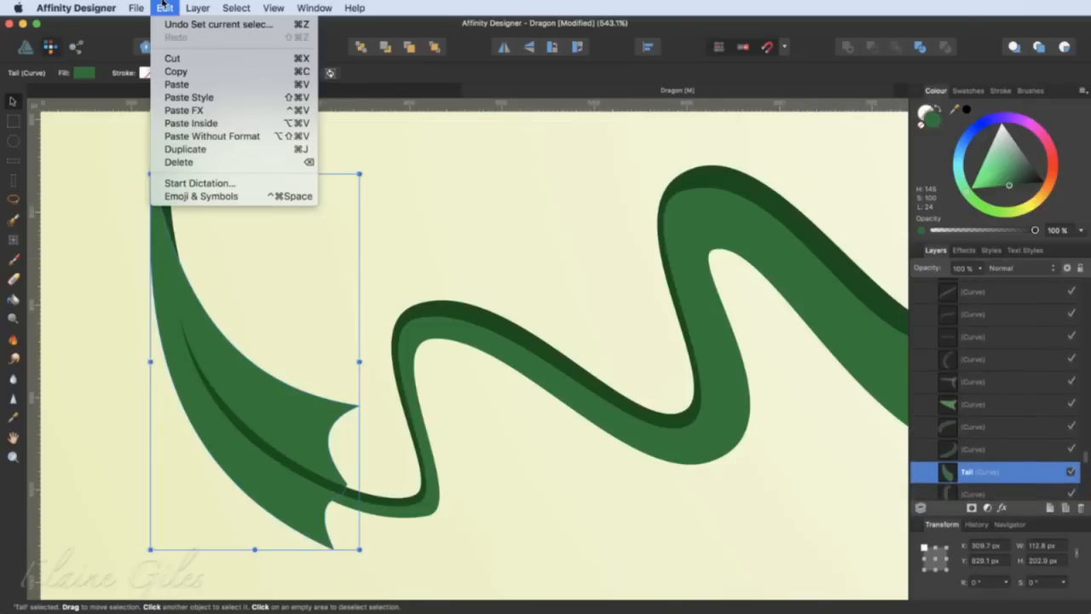
pyautogui.click(216, 124)
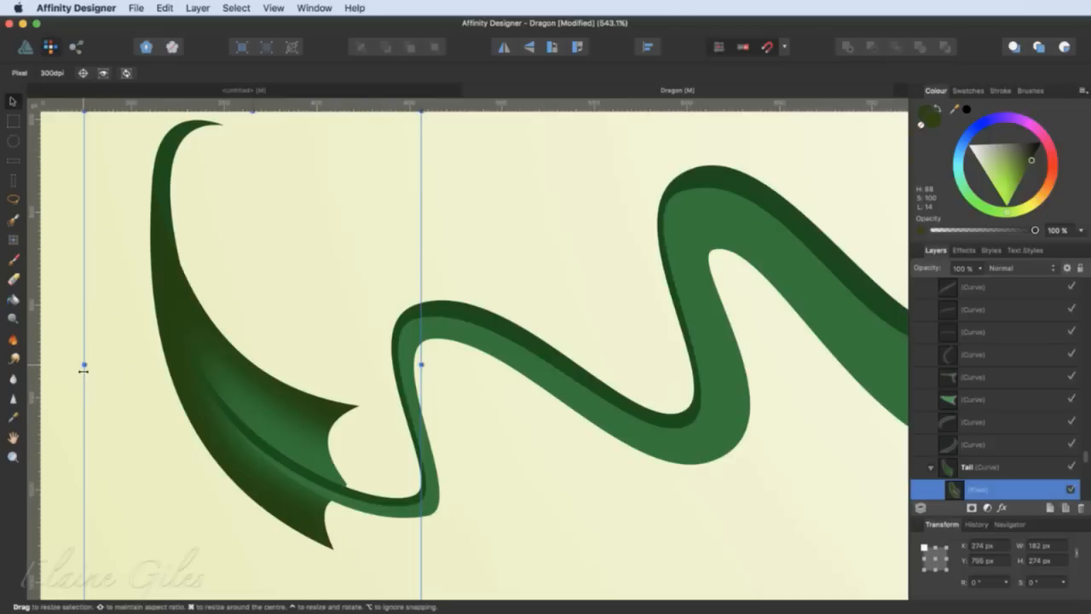
pyautogui.moveTo(84, 368); pyautogui.dragTo(57, 366)
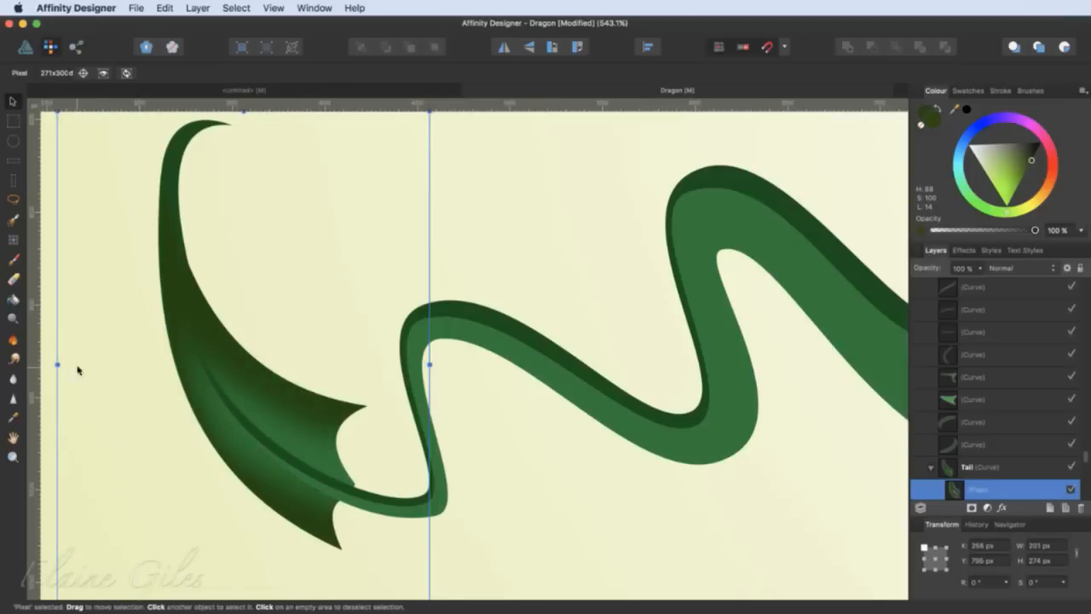
pyautogui.moveTo(429, 368)
pyautogui.mouseDown()
pyautogui.moveTo(397, 361)
pyautogui.moveTo(438, 346)
pyautogui.moveTo(466, 358)
pyautogui.moveTo(433, 360)
pyautogui.moveTo(433, 370)
pyautogui.mouseUp()
pyautogui.press('Delete')
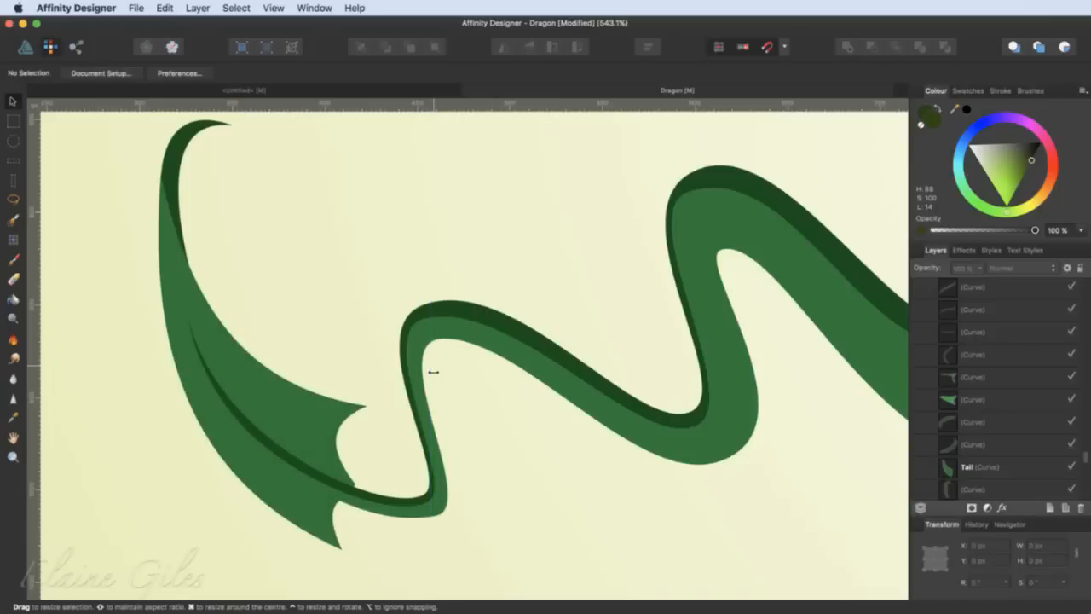
# - Try brushing dark green shading over the tail tip's lower edge with the Tail curve selected, and undo the strokes
pyautogui.click(13, 258)
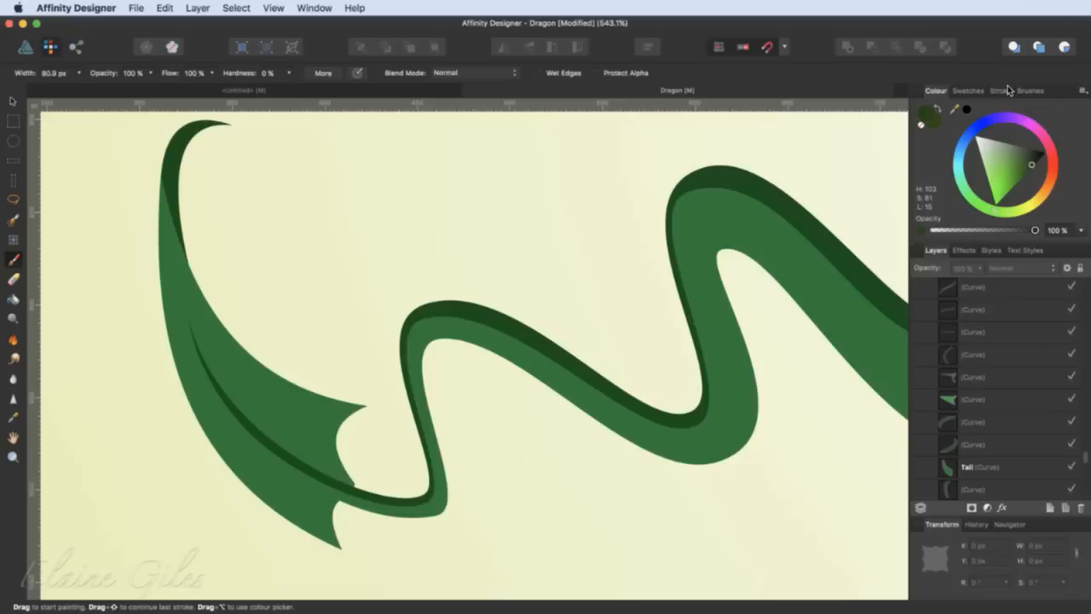
pyautogui.click(1034, 50)
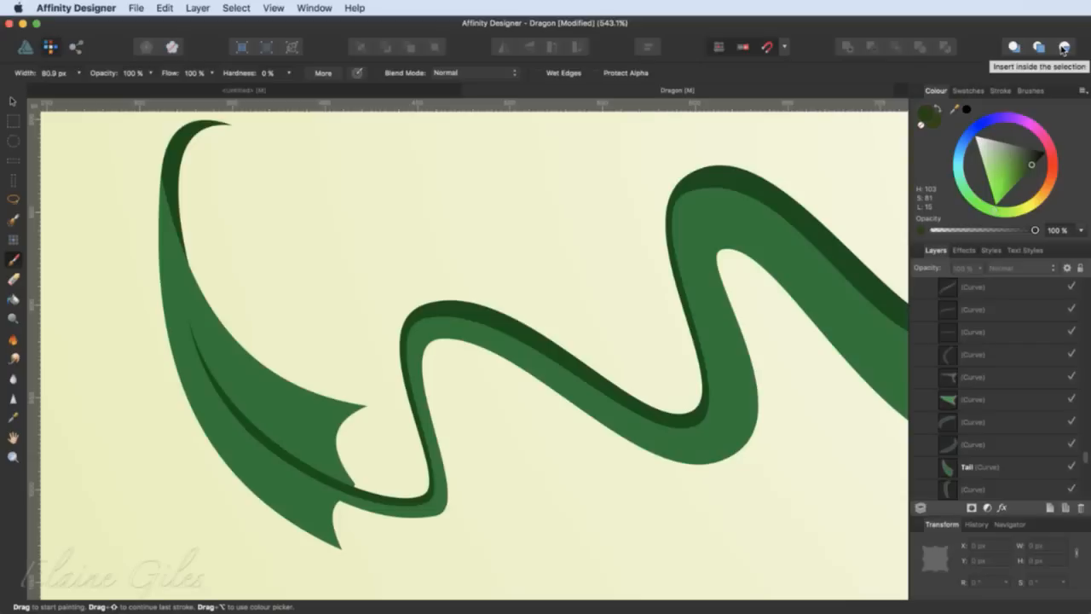
pyautogui.click(1005, 466)
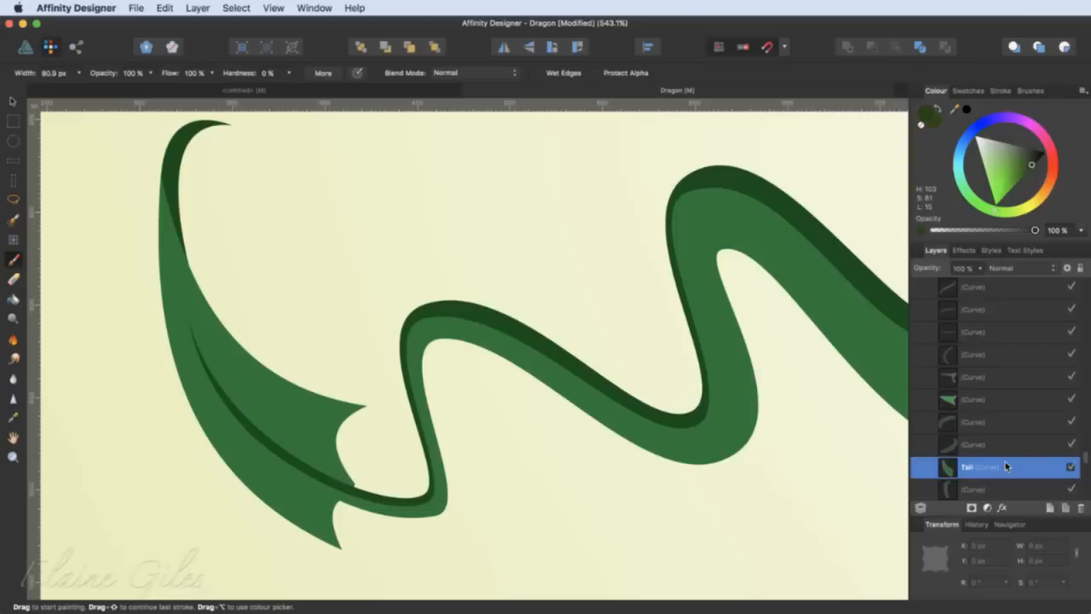
pyautogui.moveTo(197, 456)
pyautogui.mouseDown()
pyautogui.moveTo(304, 516)
pyautogui.moveTo(341, 566)
pyautogui.moveTo(288, 537)
pyautogui.mouseUp()
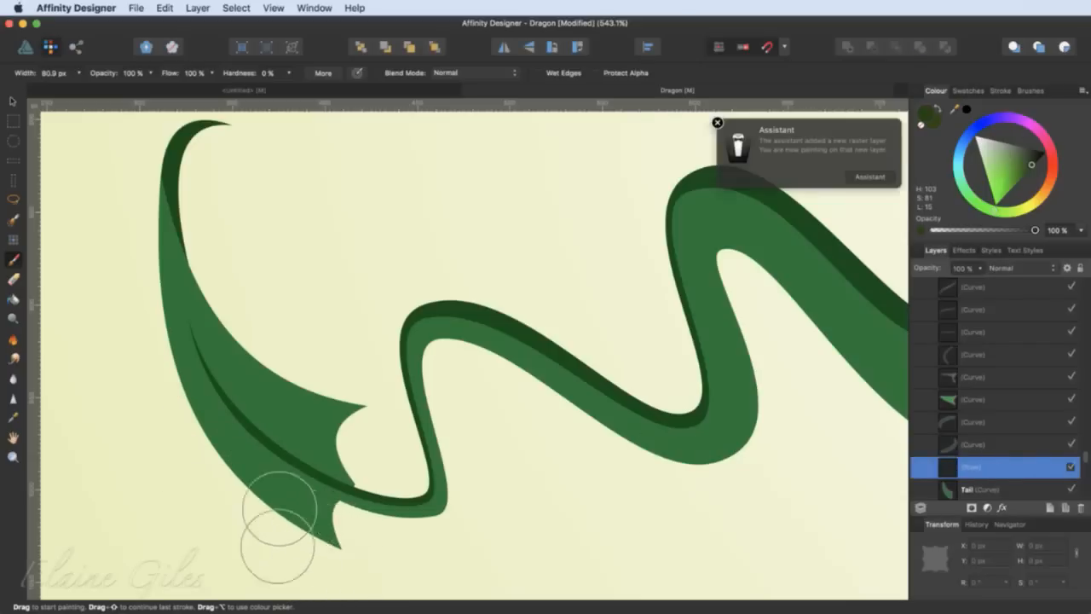
pyautogui.moveTo(207, 458); pyautogui.dragTo(292, 473)
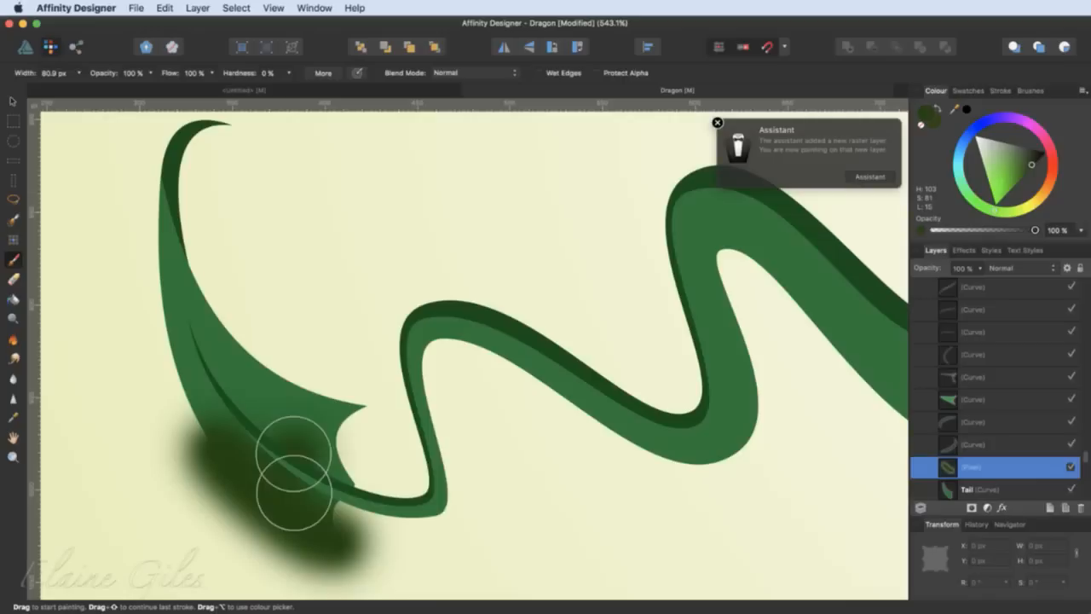
pyautogui.press('super+z')
# - Enable inserting inside the selection and paint dark green shading along the Tail curve's lower and upper edges with a brush about 81 px wide
pyautogui.click(1065, 48)
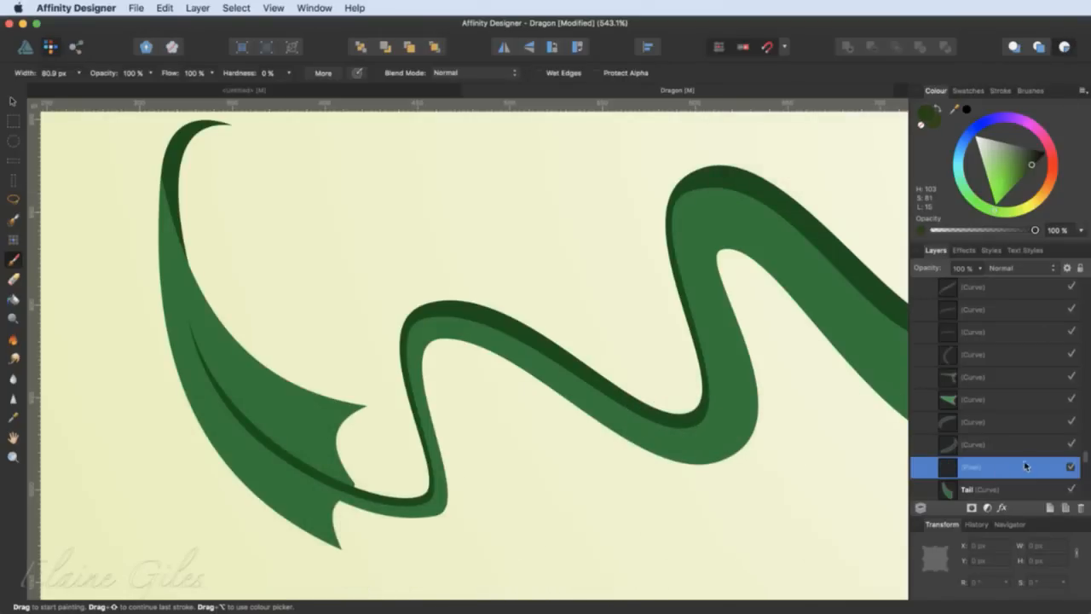
pyautogui.click(980, 445)
pyautogui.click(979, 490)
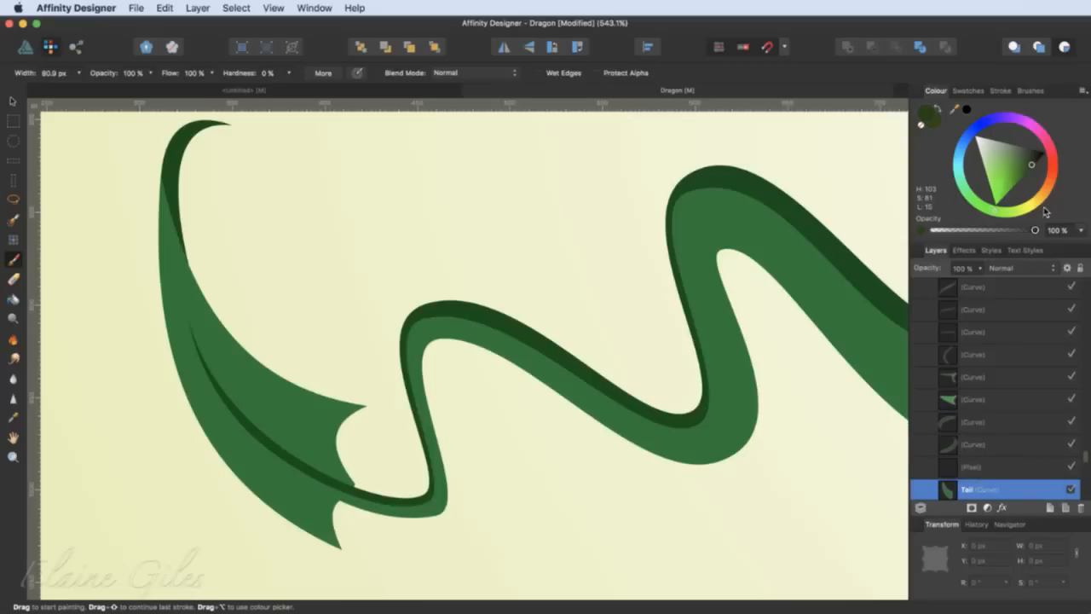
pyautogui.moveTo(323, 537)
pyautogui.mouseDown()
pyautogui.moveTo(305, 511)
pyautogui.moveTo(262, 496)
pyautogui.moveTo(164, 387)
pyautogui.moveTo(318, 535)
pyautogui.moveTo(183, 394)
pyautogui.moveTo(153, 311)
pyautogui.moveTo(252, 503)
pyautogui.moveTo(328, 524)
pyautogui.mouseUp()
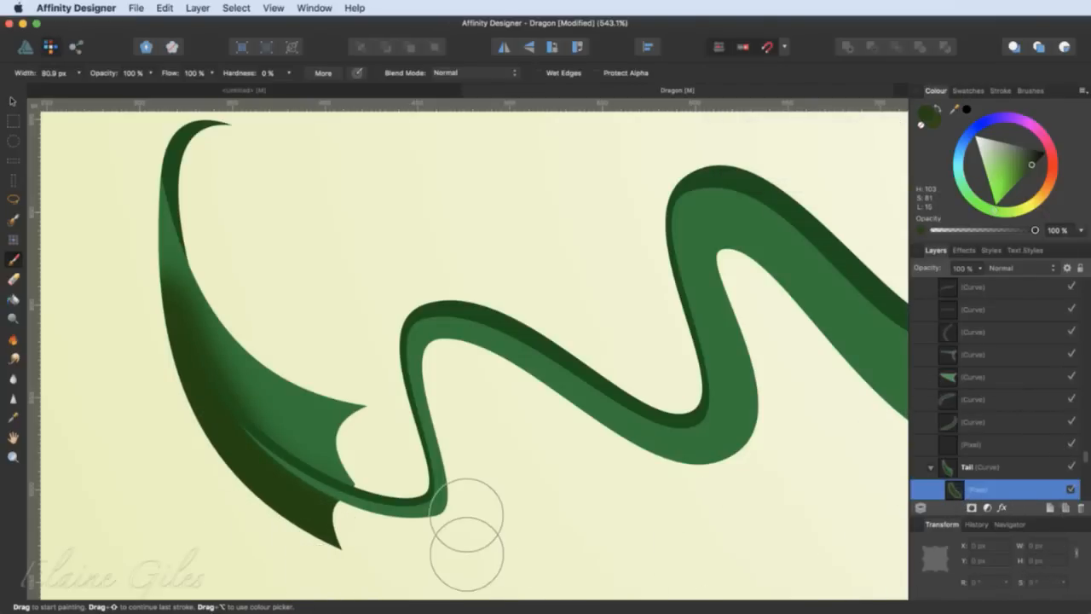
pyautogui.moveTo(358, 401)
pyautogui.mouseDown()
pyautogui.moveTo(258, 354)
pyautogui.moveTo(205, 282)
pyautogui.moveTo(327, 380)
pyautogui.mouseUp()
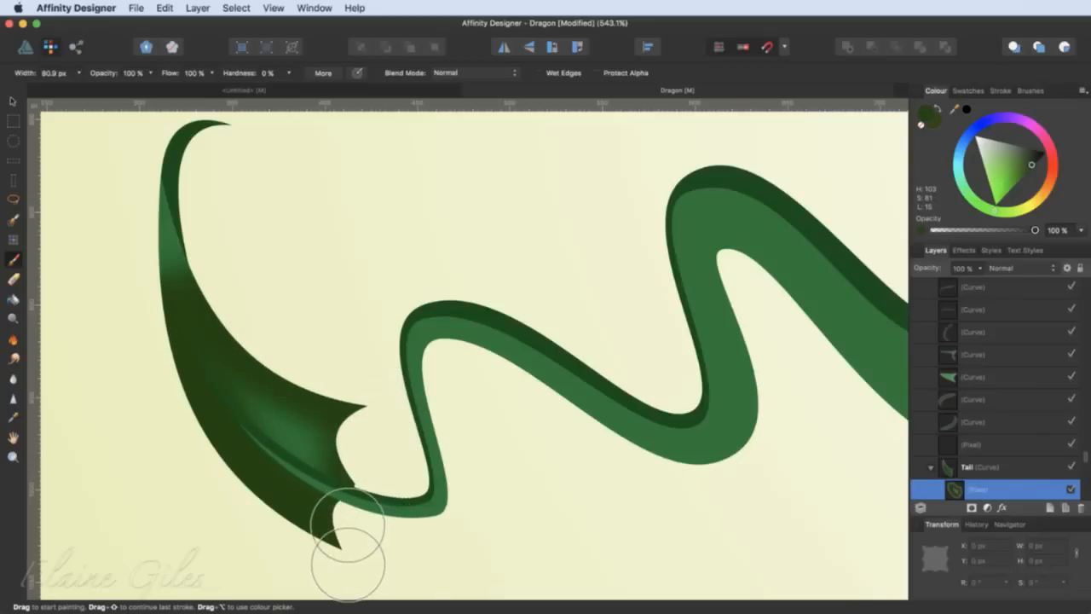
# - Reduce the brush to about 30 px and shade the outer edge of the tail tip's narrow upper part
pyautogui.press('[')
pyautogui.press('[')
pyautogui.press('[')
pyautogui.press('[')
pyautogui.press('[')
pyautogui.moveTo(155, 181); pyautogui.dragTo(155, 299)
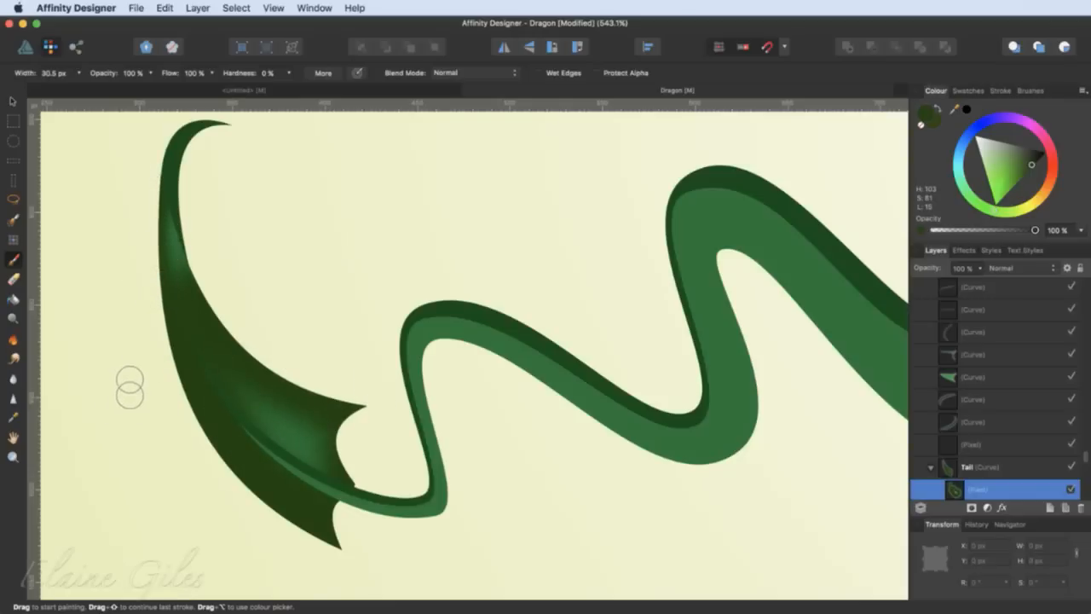
# - Reduce the eraser to about 41 px and erase the shading along the tail tip's central vein
pyautogui.click(15, 282)
pyautogui.moveTo(41, 298); pyautogui.dragTo(192, 382)
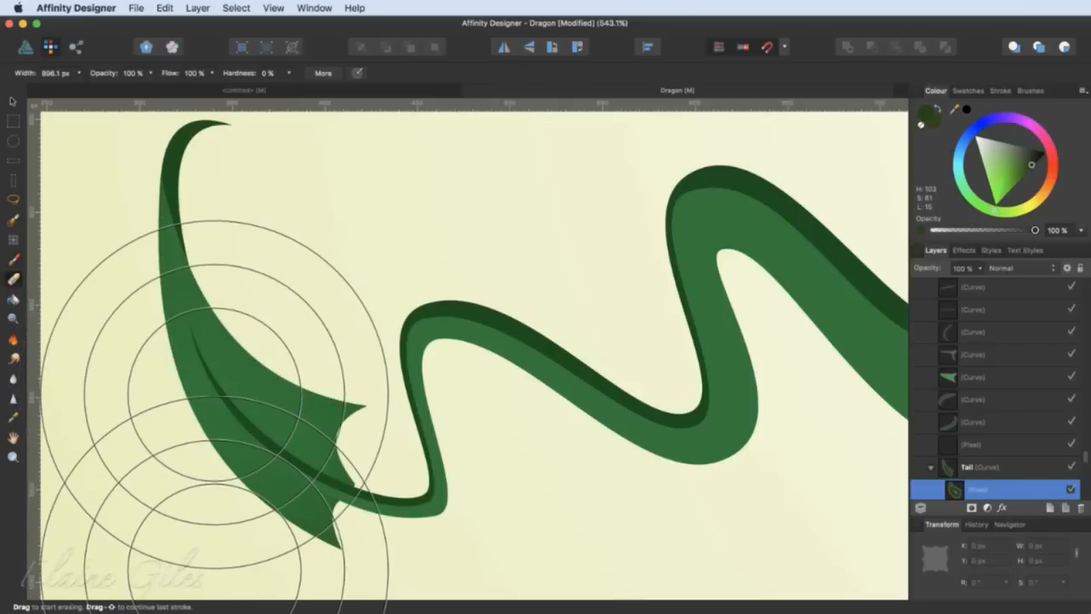
pyautogui.press('[')
pyautogui.press('[')
pyautogui.press('[')
pyautogui.press('[')
pyautogui.press('[')
pyautogui.press('[')
pyautogui.press('[')
pyautogui.press('[')
pyautogui.press('[')
pyautogui.press('[')
pyautogui.press('[')
pyautogui.press('[')
pyautogui.press('[')
pyautogui.press('[')
pyautogui.press('[')
pyautogui.press('[')
pyautogui.press('[')
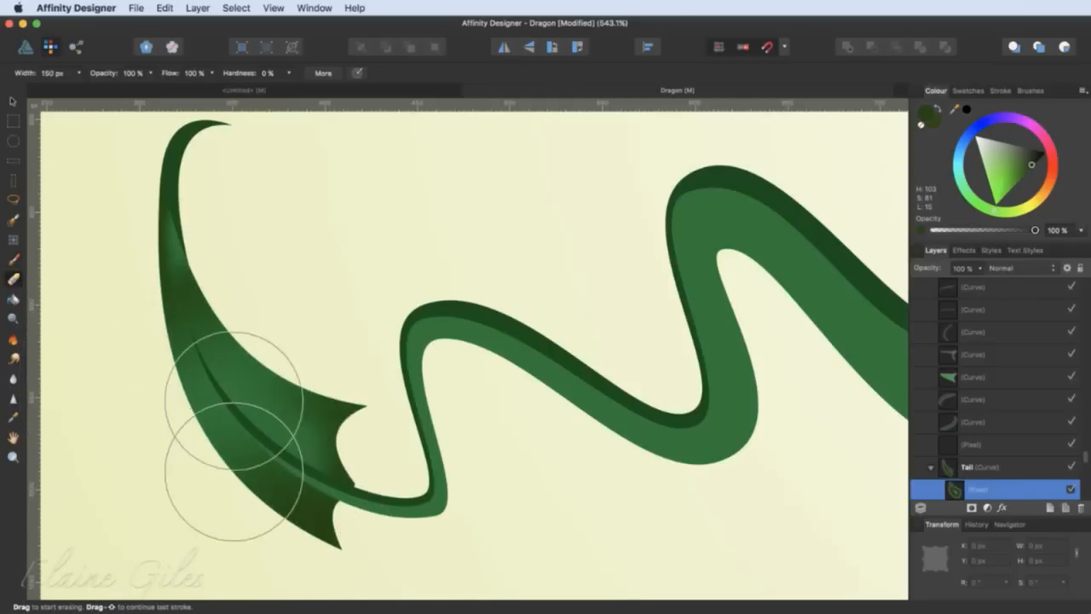
pyautogui.press('[')
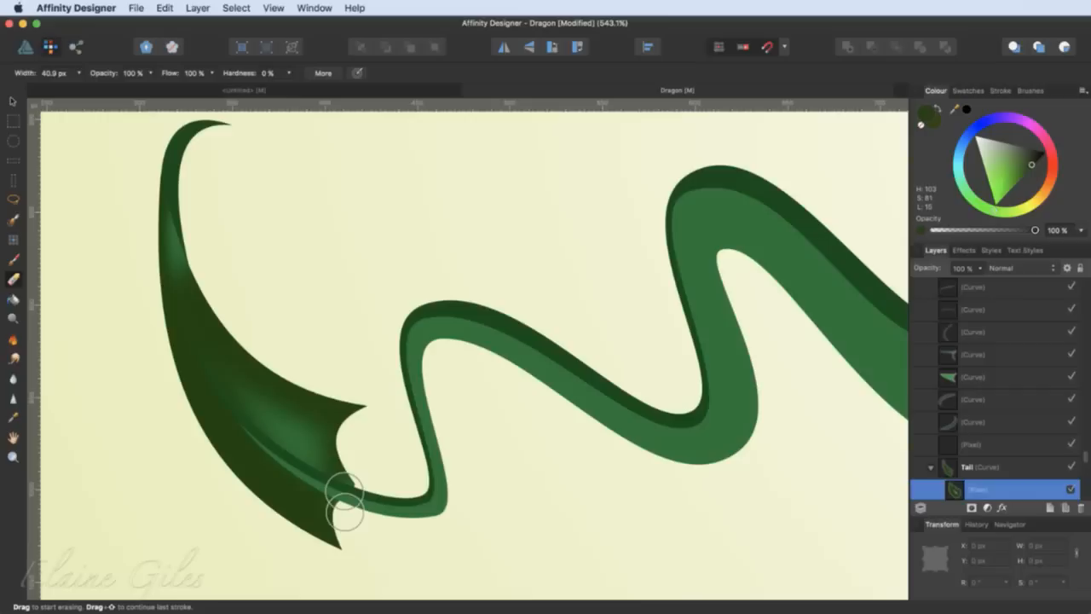
pyautogui.moveTo(335, 499)
pyautogui.mouseDown()
pyautogui.moveTo(252, 431)
pyautogui.moveTo(196, 329)
pyautogui.mouseUp()
# - Shrink the eraser to about 11 px and lighten the shading in the tail tip's narrow upper part
pyautogui.press('[')
pyautogui.press('[')
pyautogui.press('[')
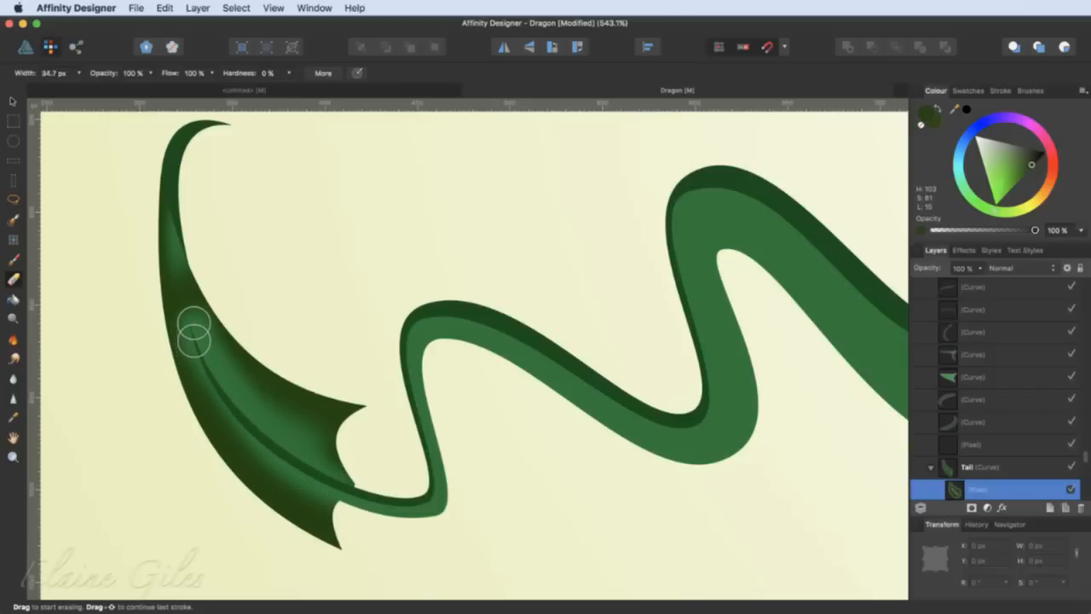
pyautogui.press('[')
pyautogui.press('[')
pyautogui.press('[')
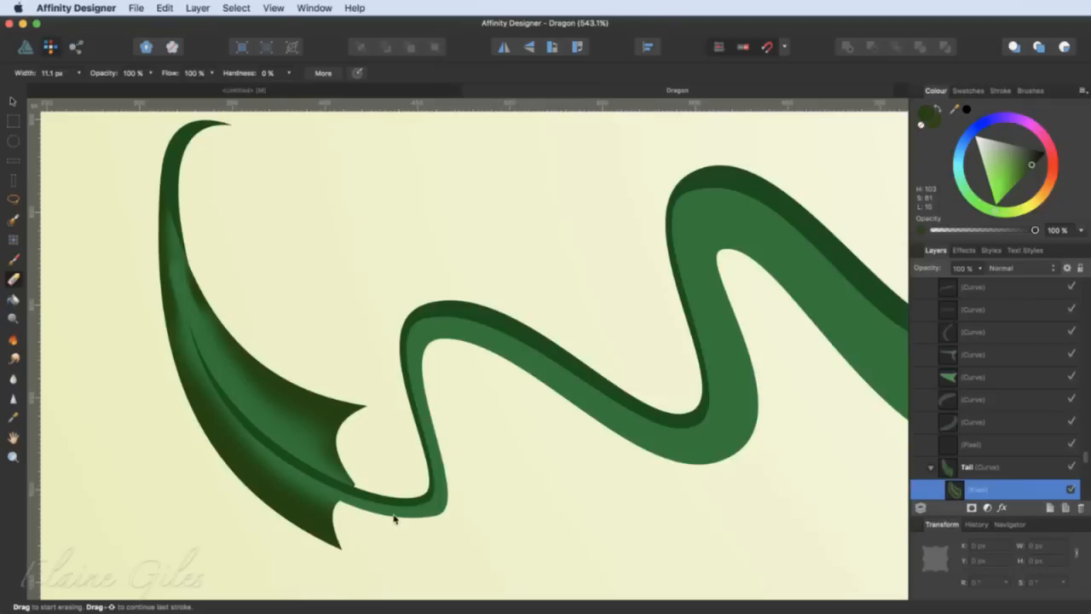
# - Close the Dragon artwork and create a new Web document of 1280 x 720 px at 72 DPI
pyautogui.press('super+w')
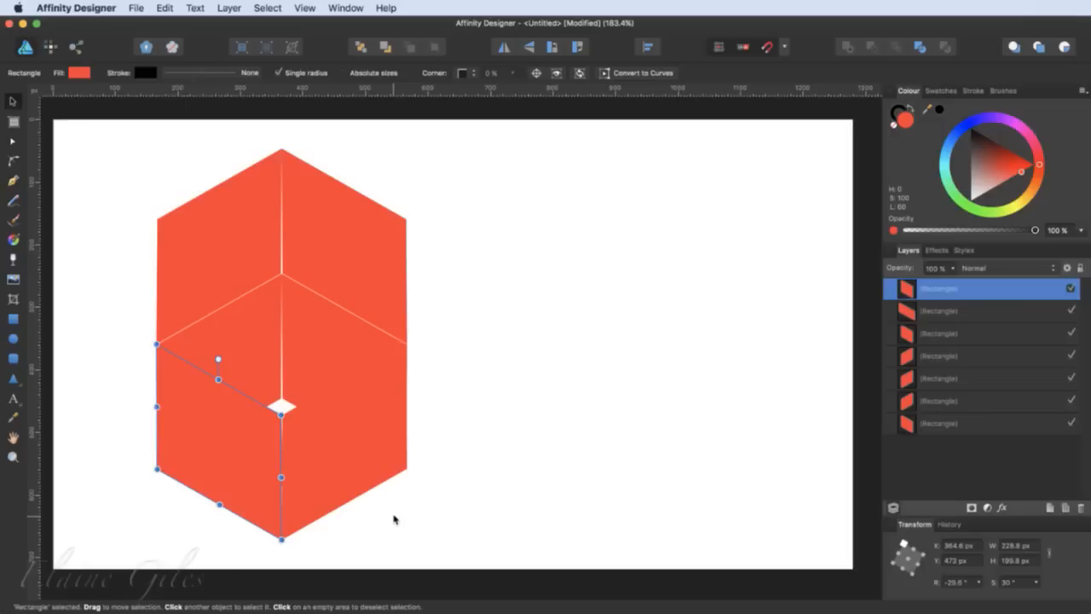
pyautogui.press('super+n')
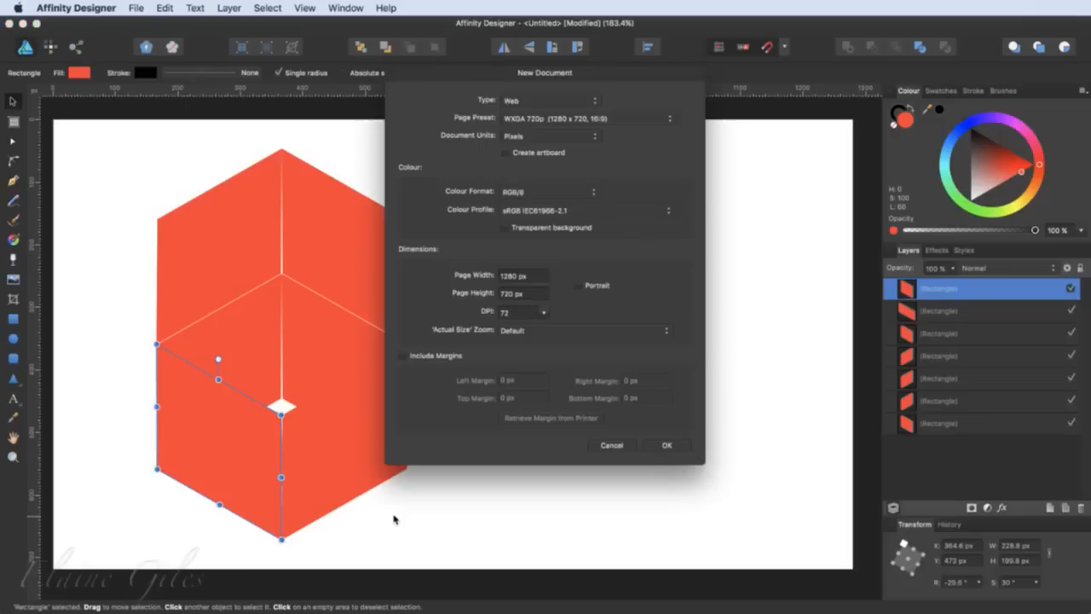
pyautogui.press('Return')
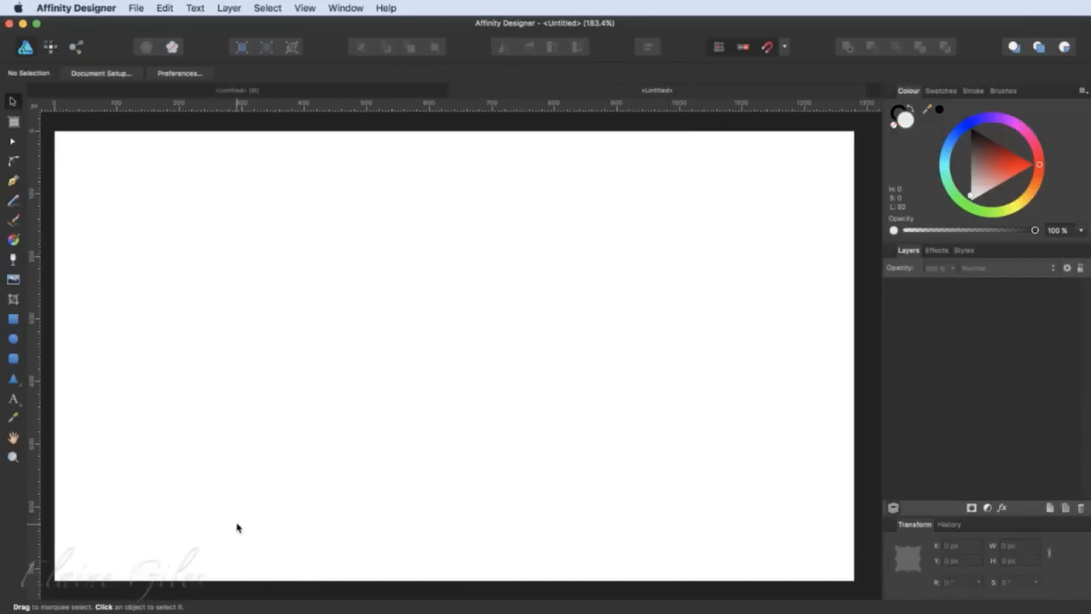
# - Place artistic text reading "Hello" in the upper part of the blank page
pyautogui.click(13, 399)
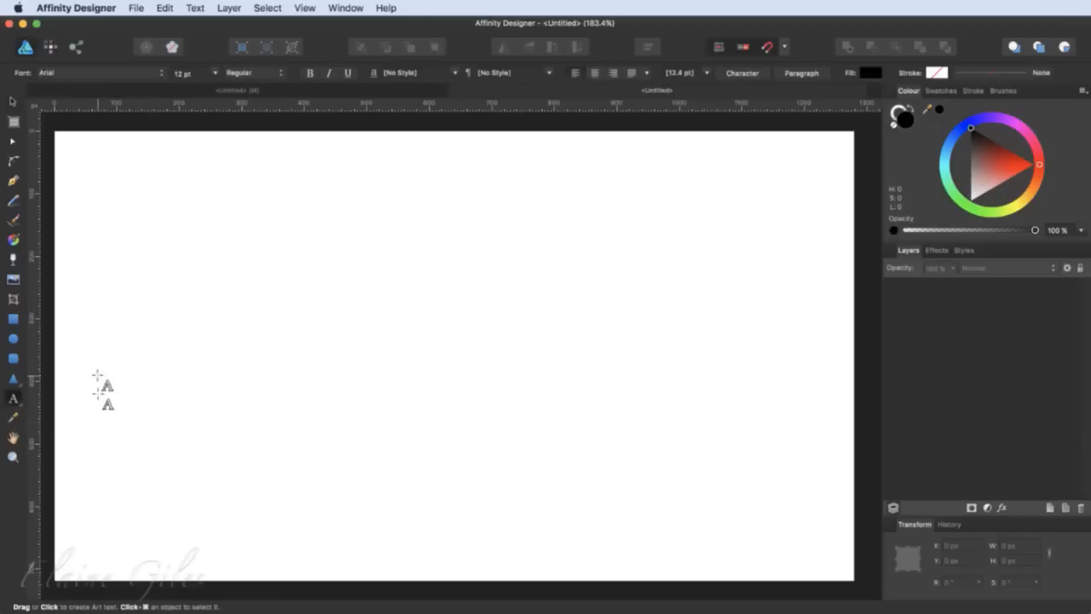
pyautogui.click(230, 260)
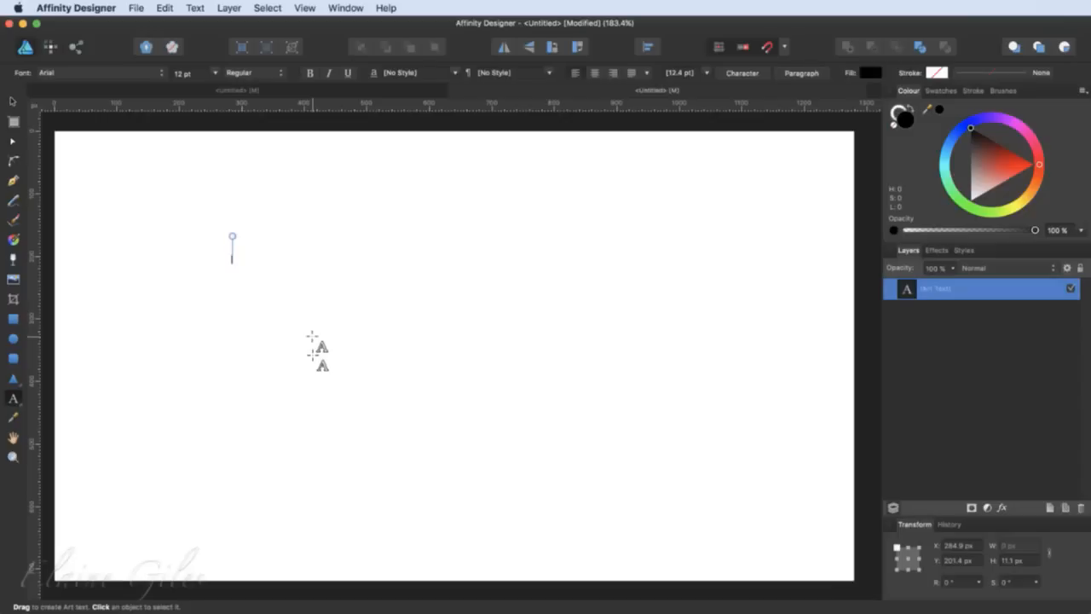
pyautogui.write('Hello')
# - Set the font size of the whole "Hello" text to 144 pt
pyautogui.press('super+a')
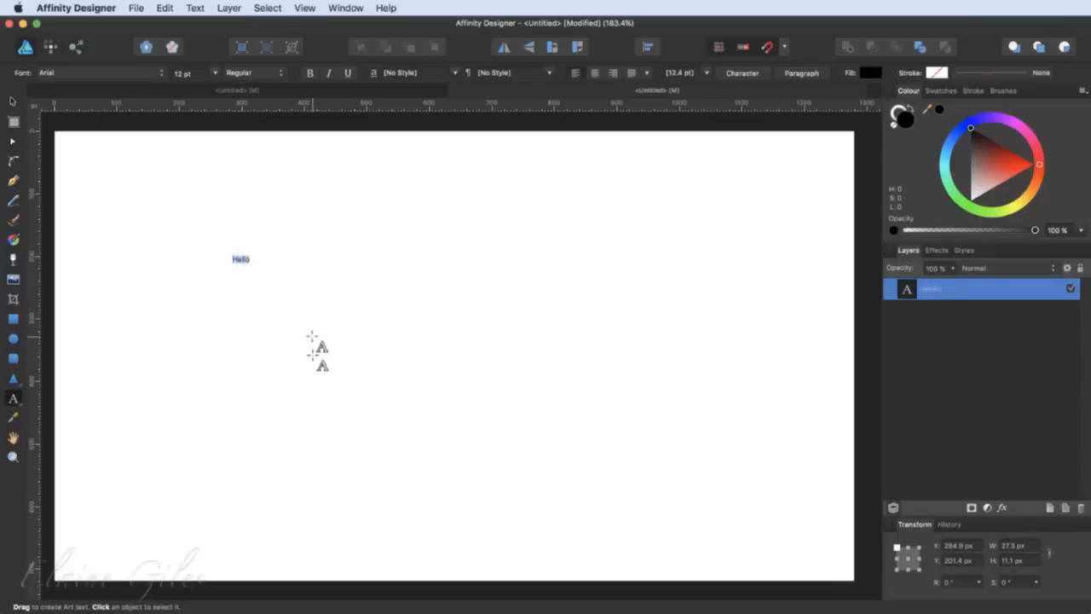
pyautogui.hscroll(1, 312, 336)
pyautogui.scroll(-1, 272, 230)
pyautogui.click(215, 74)
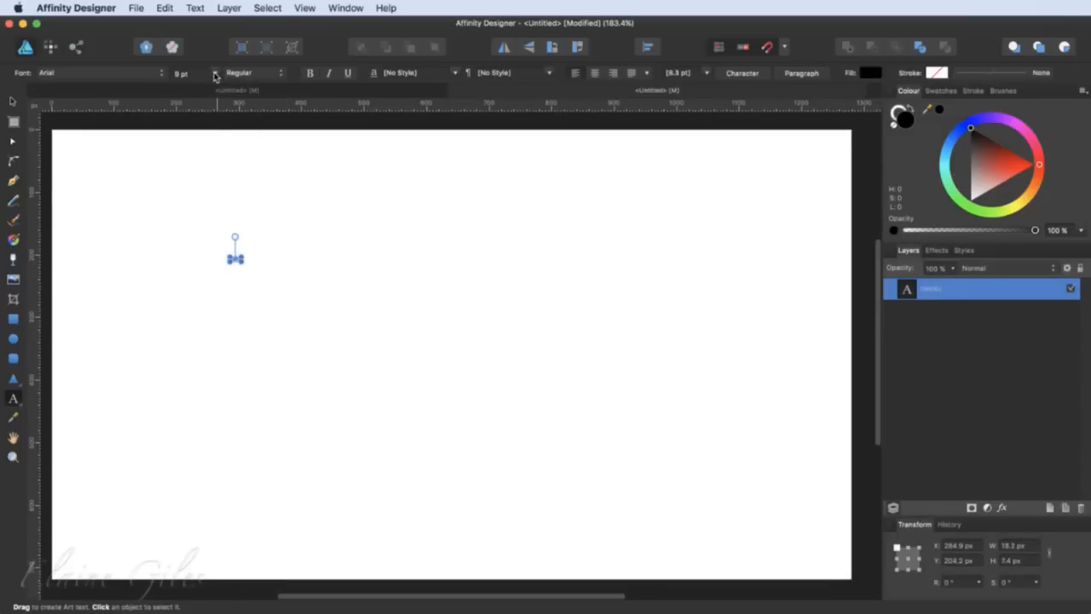
pyautogui.scroll(-2, 215, 77)
pyautogui.hscroll(-3, 261, 162)
pyautogui.hscroll(-1, 287, 204)
pyautogui.click(215, 74)
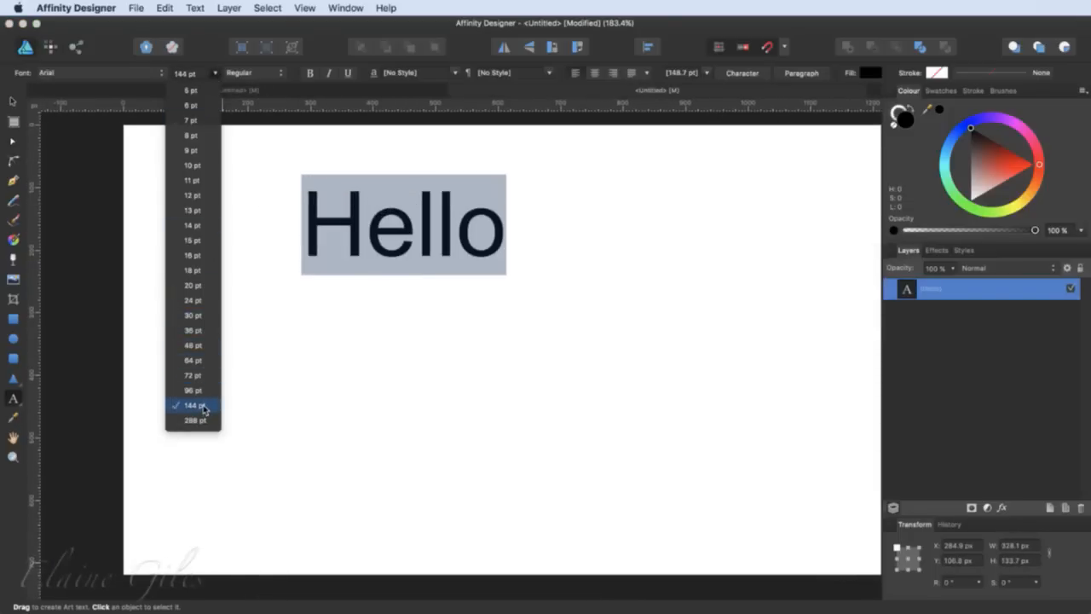
pyautogui.click(203, 409)
pyautogui.hscroll(3, 409, 348)
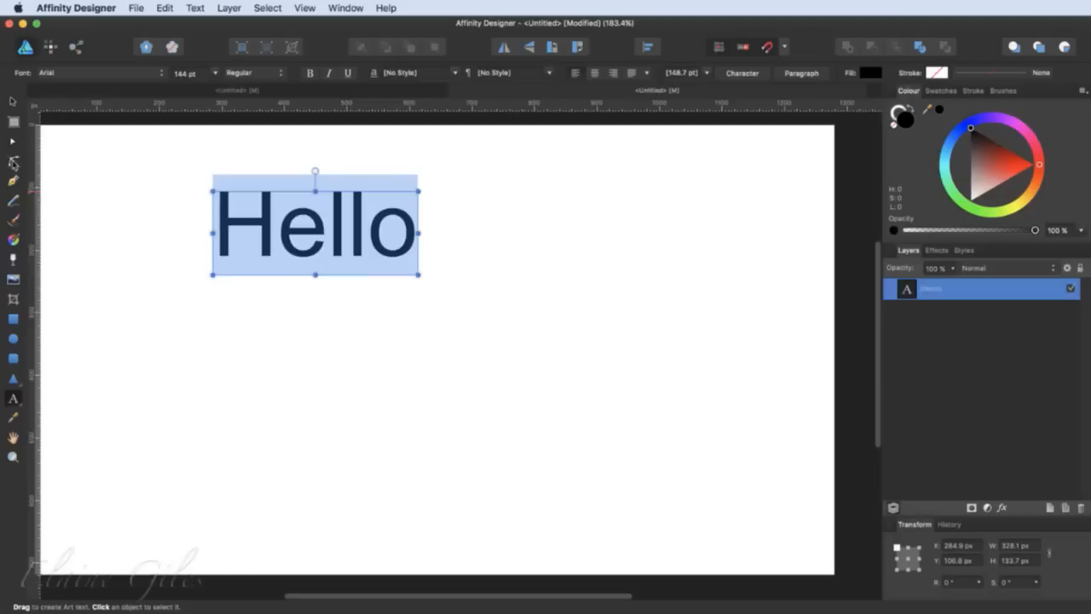
pyautogui.press('Escape')
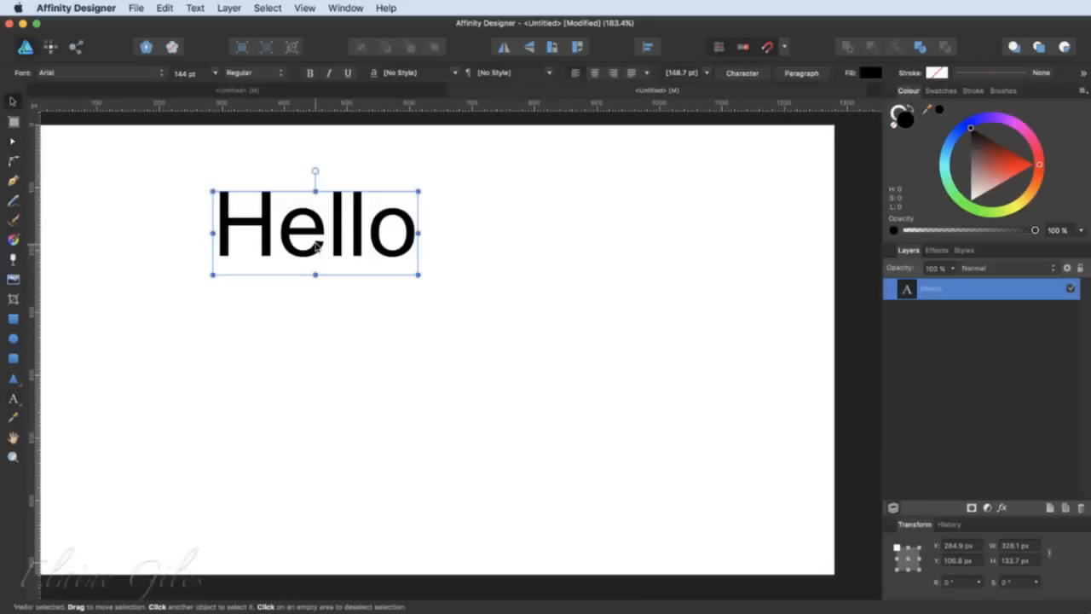
# - Append the word "World" so the artistic text reads "Hello World", and leave text editing
pyautogui.doubleClick(326, 238)
pyautogui.press('Right')
pyautogui.press('Right')
pyautogui.press('Right')
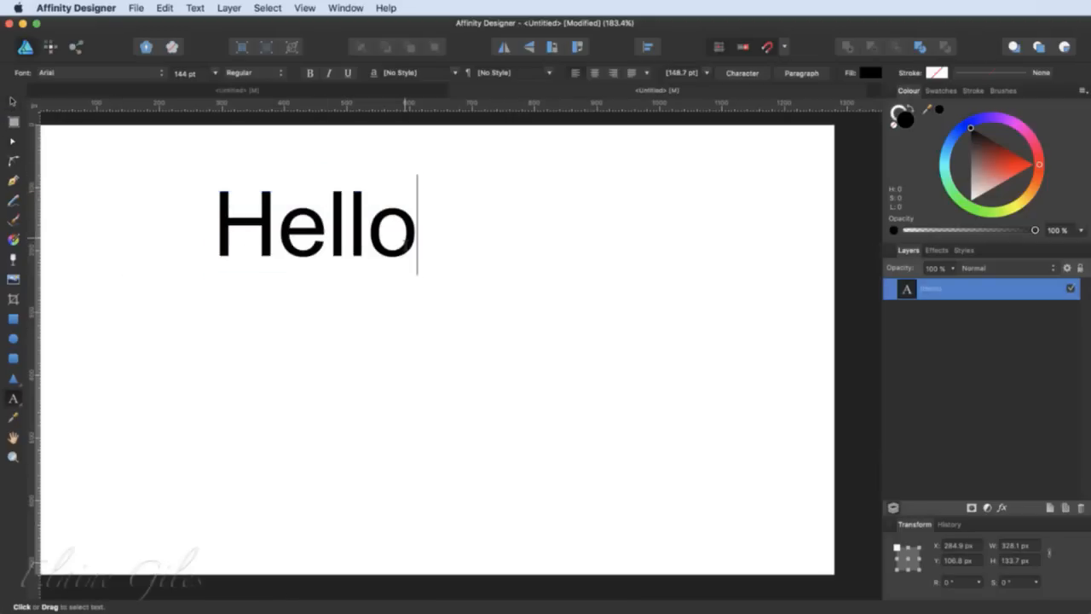
pyautogui.write('World')
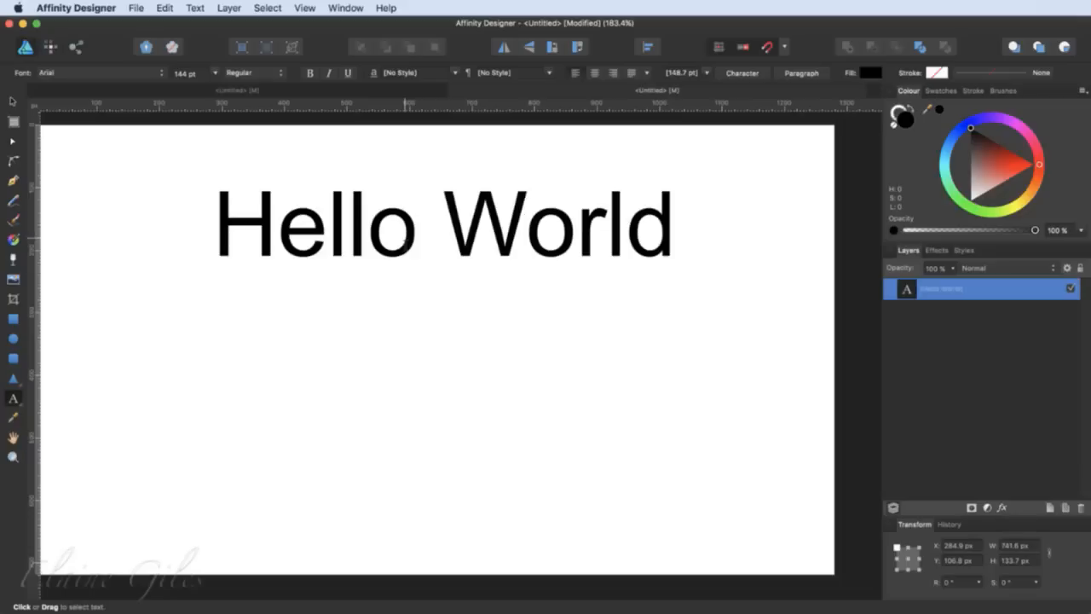
pyautogui.press('Escape')
pyautogui.click(12, 101)
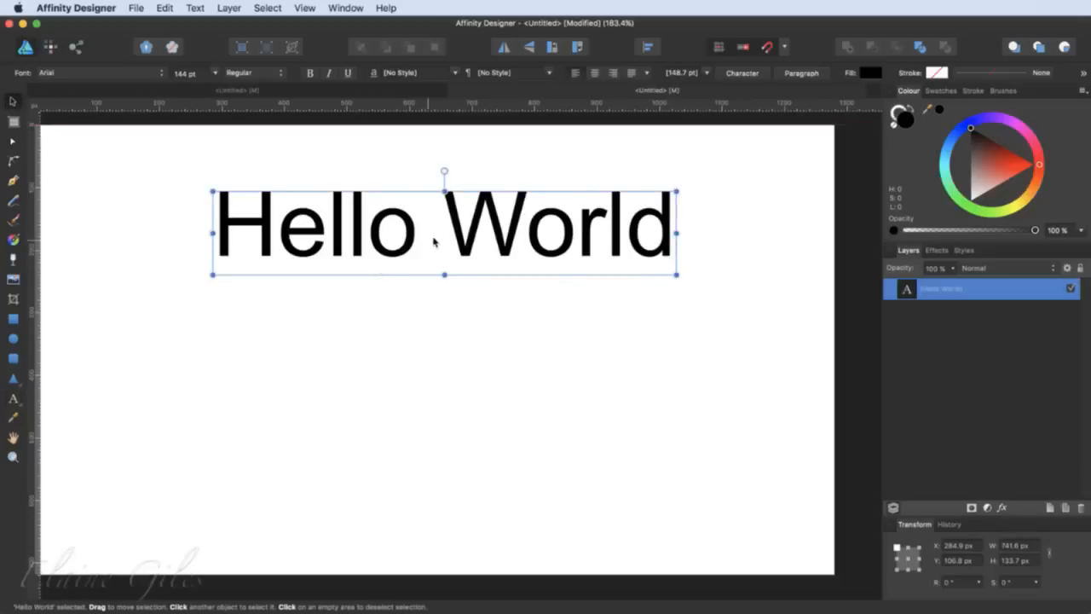
# - Colour only the letter W of "World" red and the letter H of "Hello" pink
pyautogui.doubleClick(524, 224)
pyautogui.moveTo(524, 223); pyautogui.dragTo(443, 223)
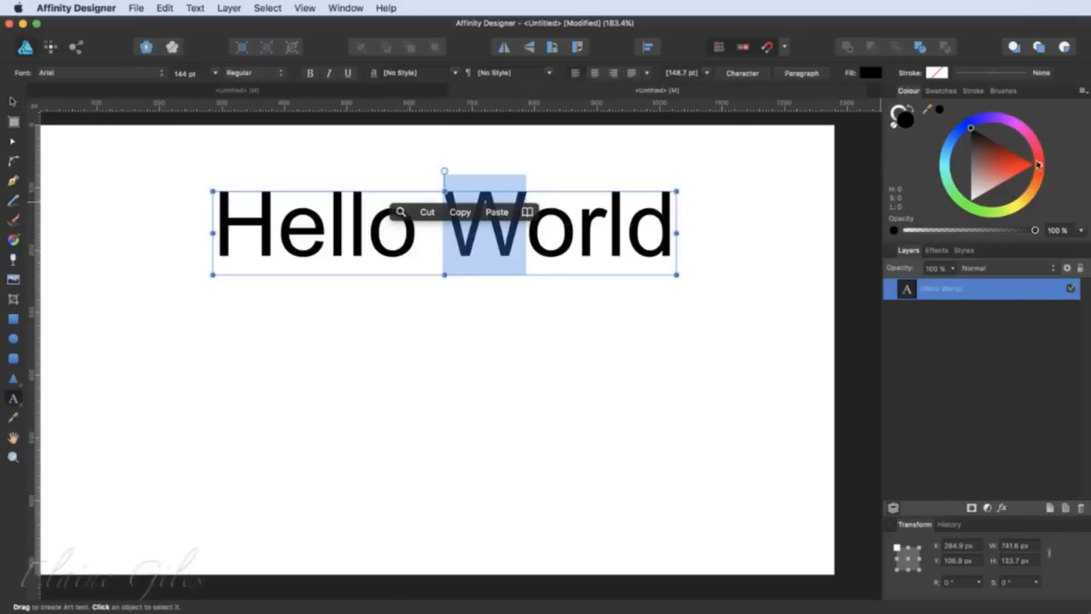
pyautogui.click(1015, 170)
pyautogui.moveTo(276, 234); pyautogui.dragTo(213, 230)
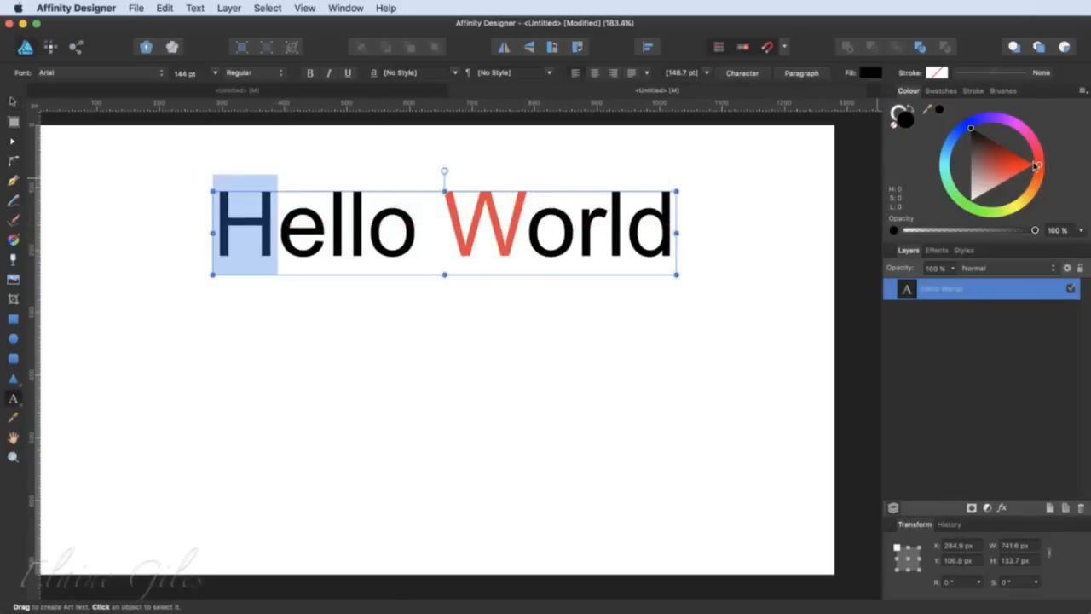
pyautogui.moveTo(1034, 165); pyautogui.dragTo(1036, 145)
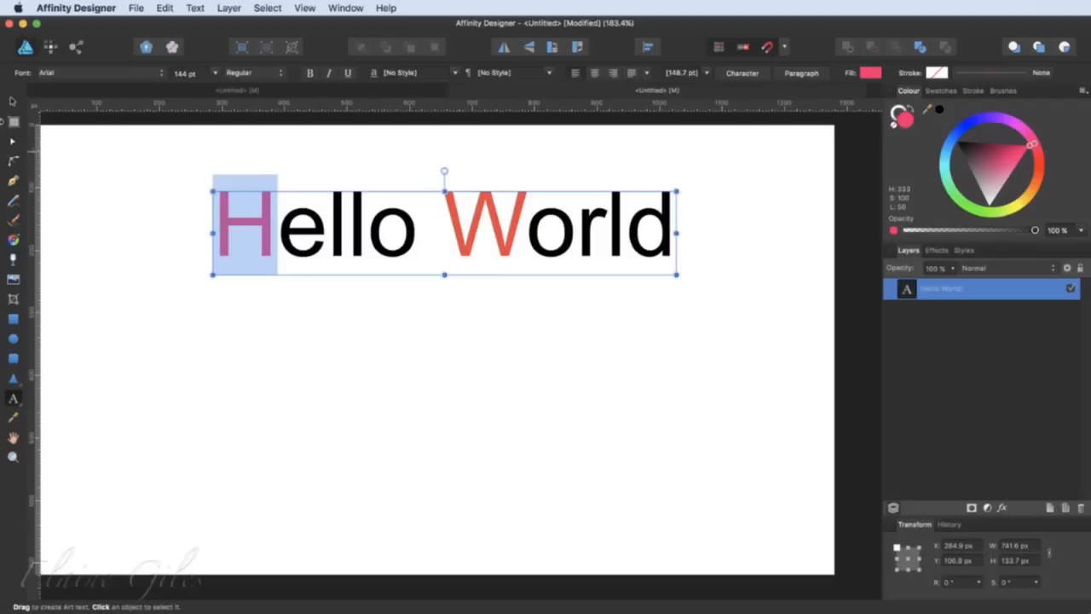
# - Duplicate the "Hello World" artistic text directly below the original and hide the original text layer
pyautogui.click(14, 102)
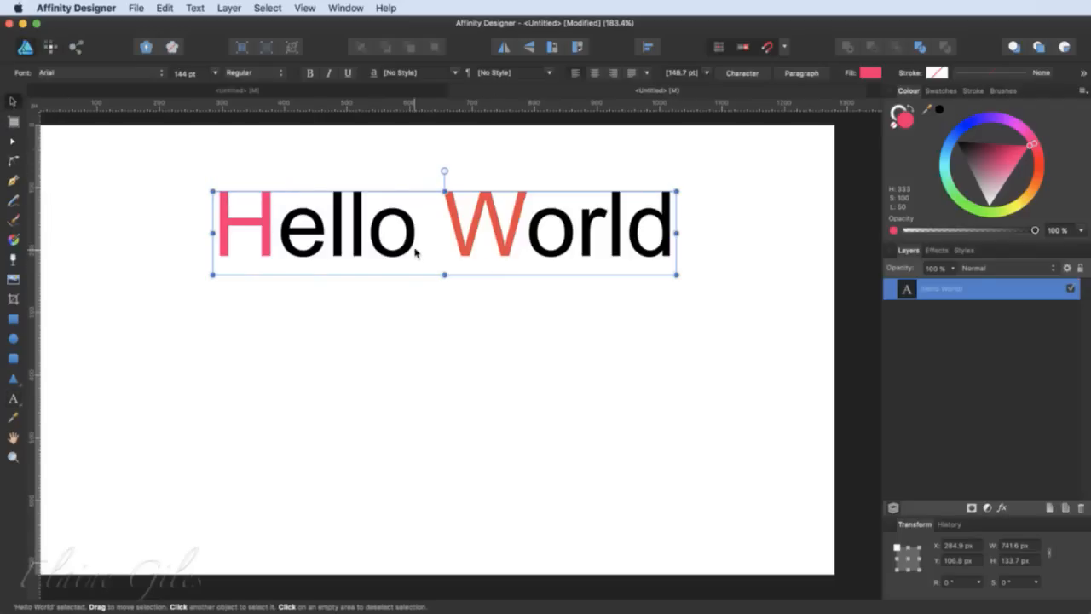
pyautogui.moveTo(407, 245); pyautogui.dragTo(408, 336)
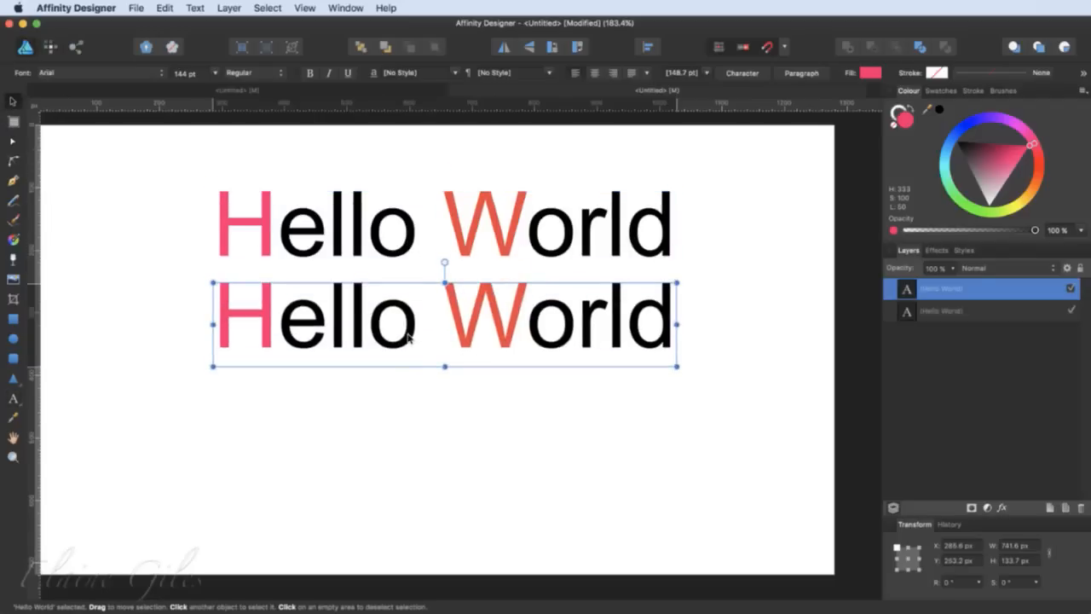
pyautogui.click(1070, 310)
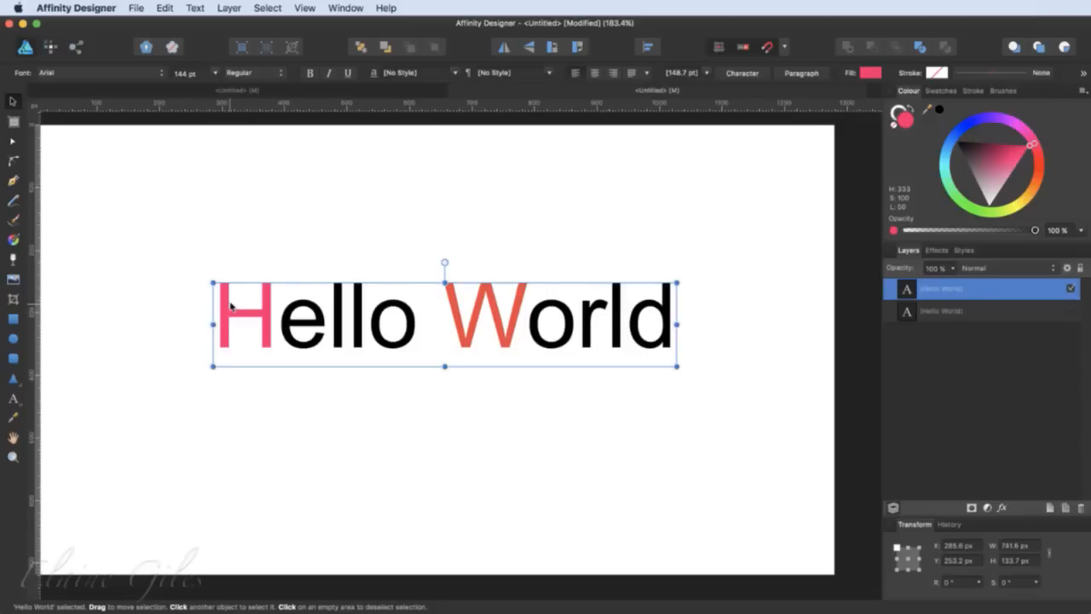
# - Convert the visible "Hello World" copy to curves and look through the separate letter curves inside its group
pyautogui.rightClick(254, 314)
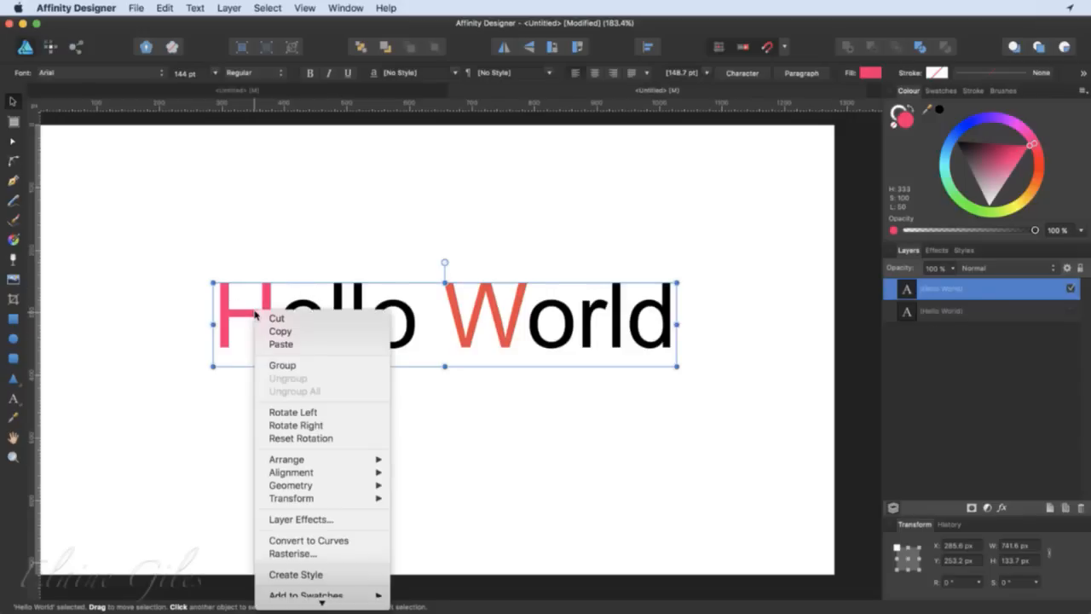
pyautogui.click(333, 541)
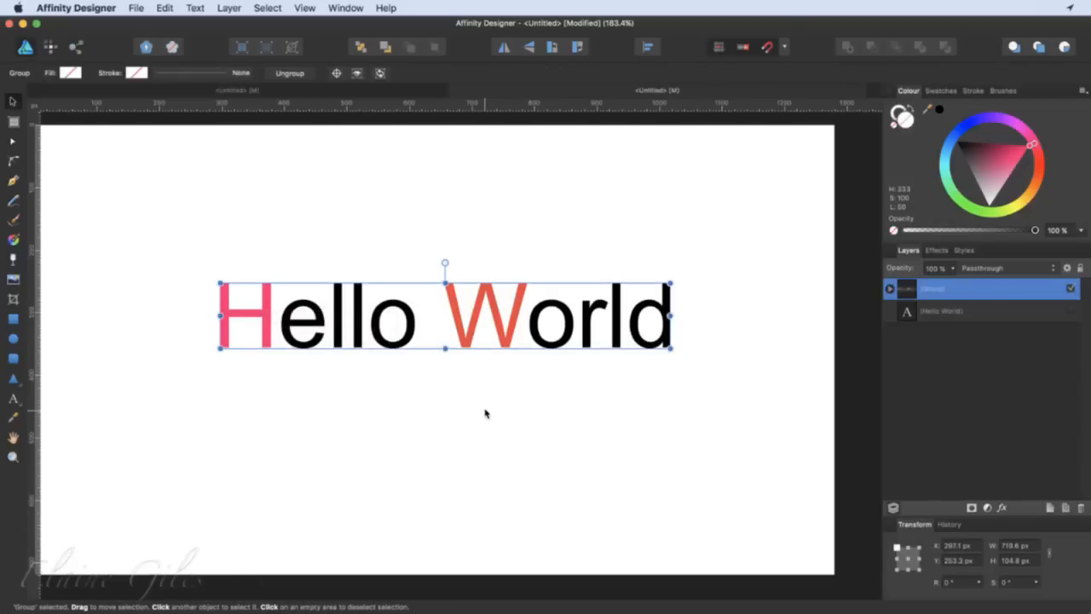
pyautogui.click(890, 289)
pyautogui.scroll(-2, 1004, 387)
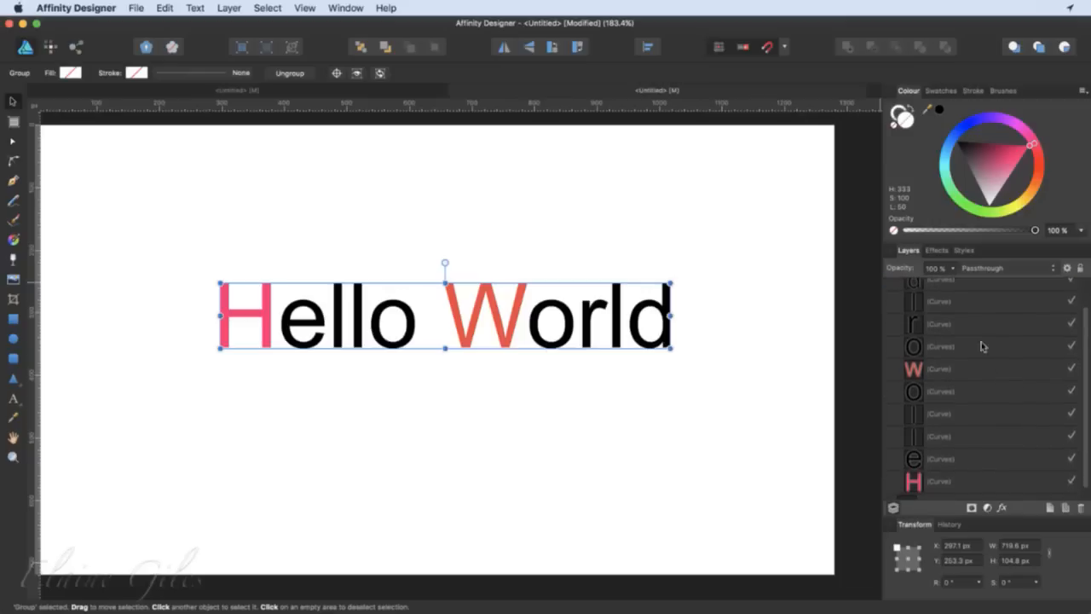
pyautogui.click(969, 286)
pyautogui.click(970, 310)
pyautogui.click(971, 355)
pyautogui.click(974, 378)
pyautogui.click(976, 399)
pyautogui.click(979, 423)
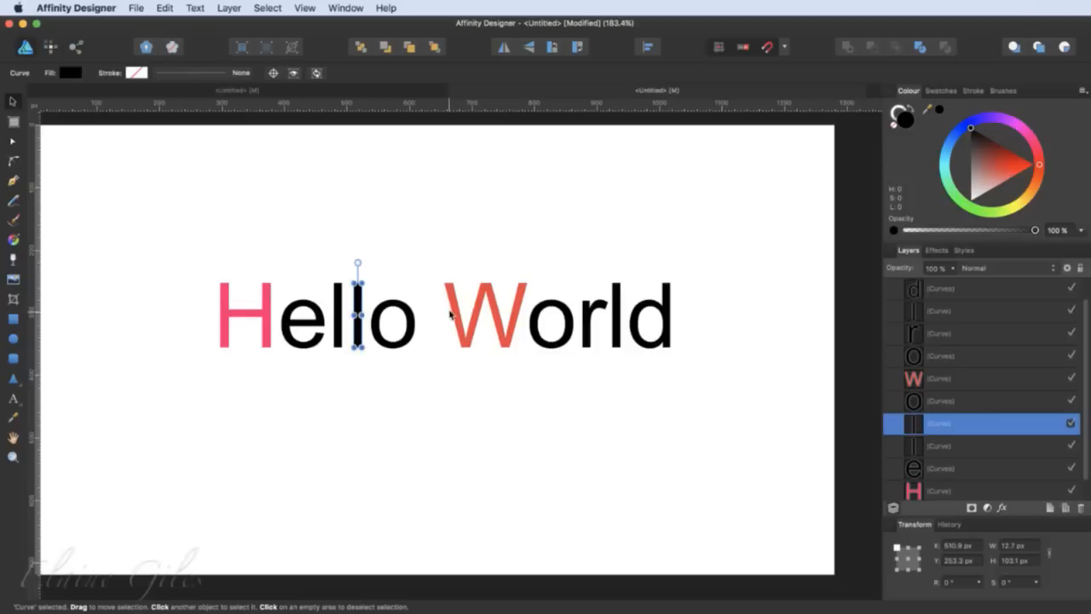
# - Stretch the converted letter W taller by raising all its upper nodes to about Y 206 px, and clear the selection
pyautogui.doubleClick(454, 310)
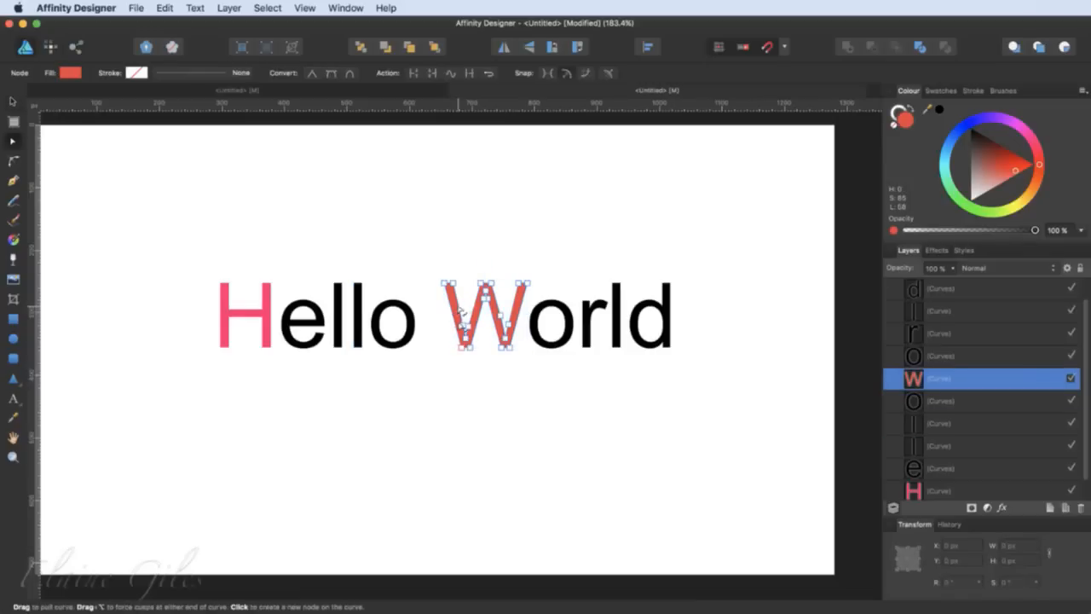
pyautogui.scroll(6, 500, 314)
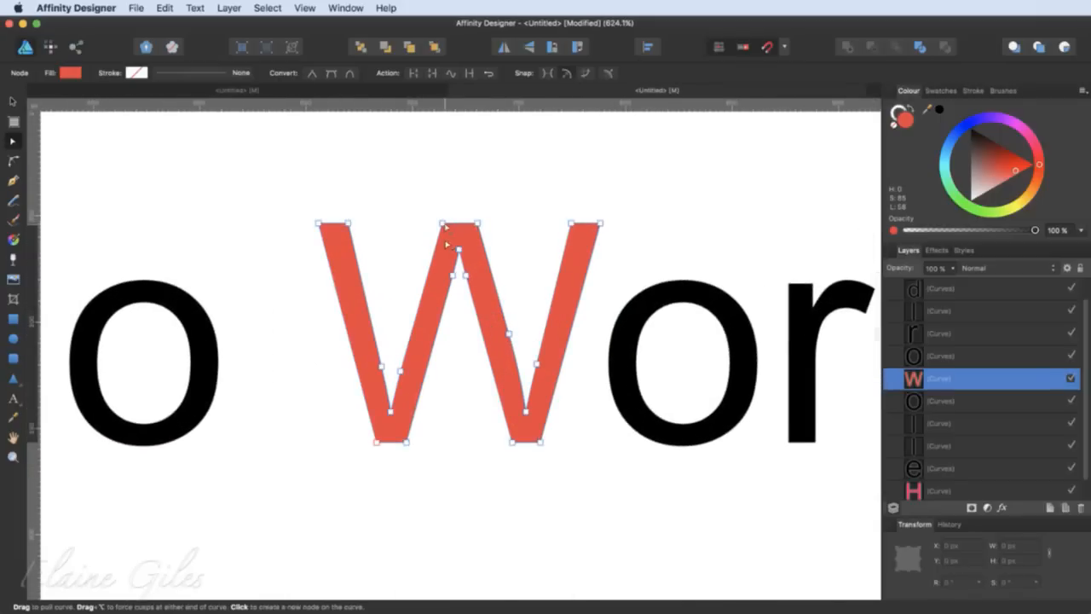
pyautogui.click(442, 224)
pyautogui.keyDown('shift'); pyautogui.click(477, 224); pyautogui.keyUp('shift')
pyautogui.keyDown('shift'); pyautogui.click(319, 224); pyautogui.keyUp('shift')
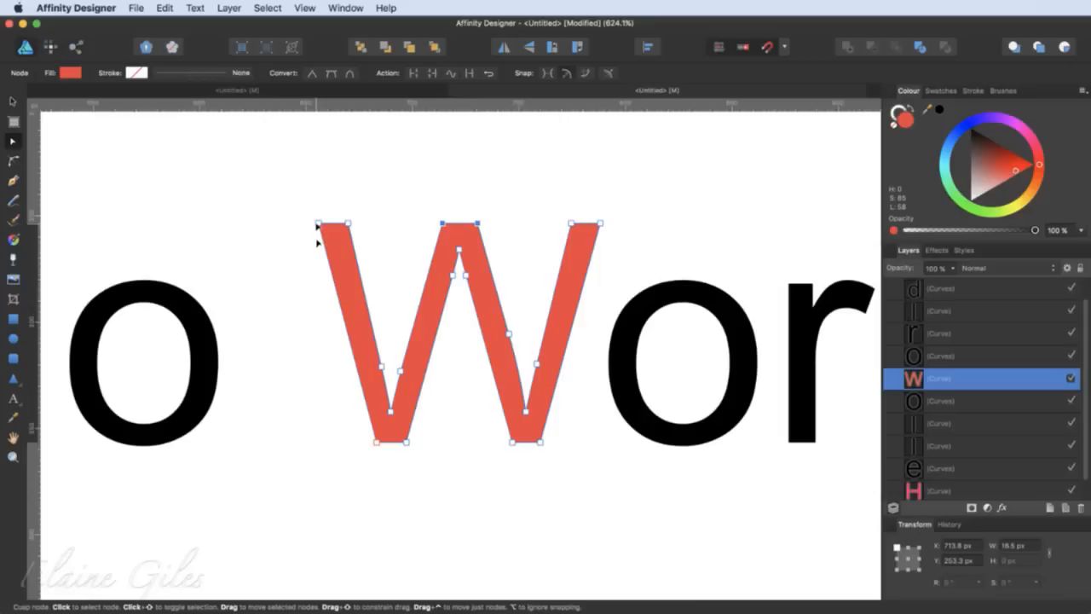
pyautogui.keyDown('shift'); pyautogui.click(570, 224); pyautogui.keyUp('shift')
pyautogui.keyDown('shift'); pyautogui.click(600, 224); pyautogui.keyUp('shift')
pyautogui.moveTo(601, 224); pyautogui.dragTo(601, 142)
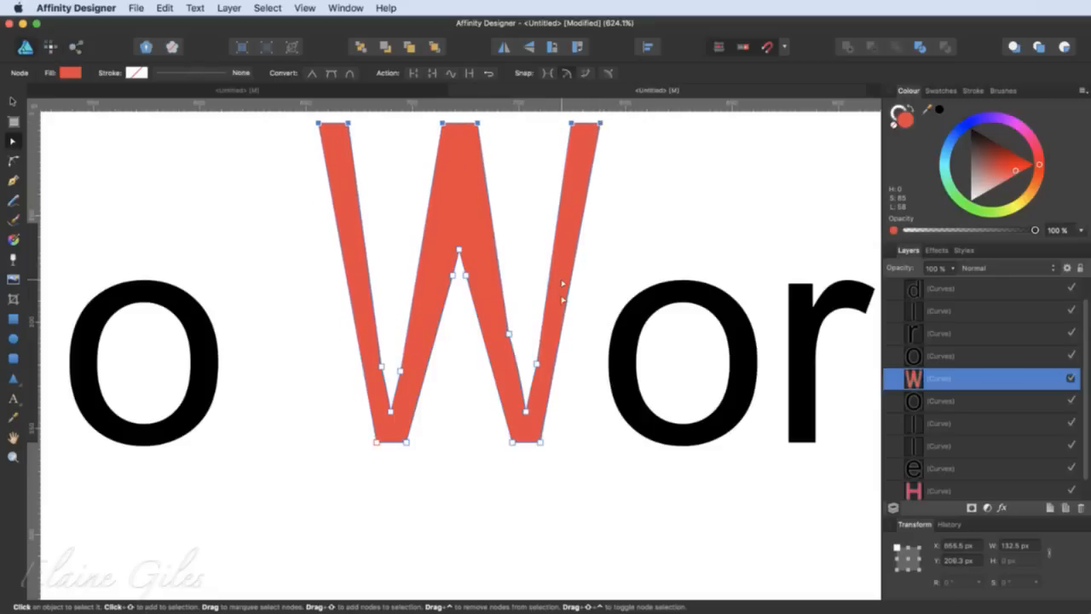
pyautogui.press('super+0')
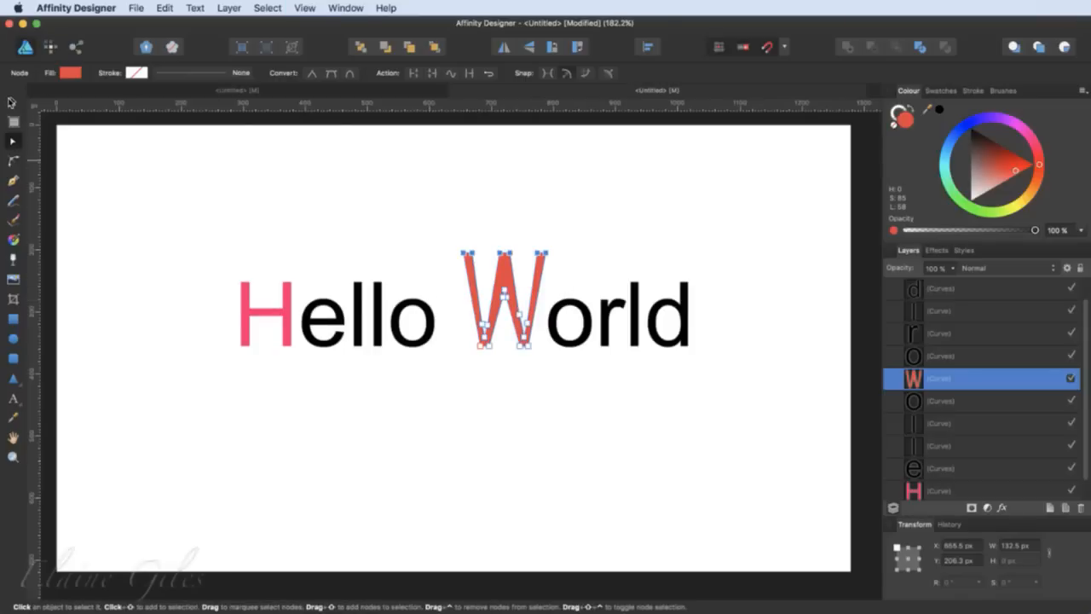
pyautogui.click(13, 101)
pyautogui.click(465, 378)
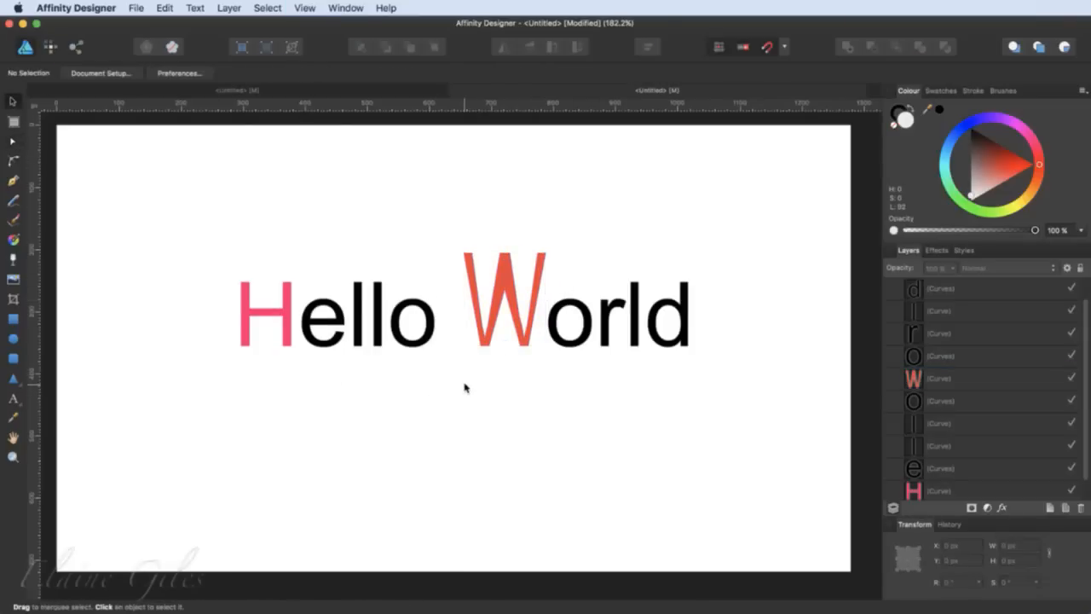
# - Select the converted text group as a whole, check its letters e, l and o individually, and collapse the group
pyautogui.press('super+a')
pyautogui.press('super+g')
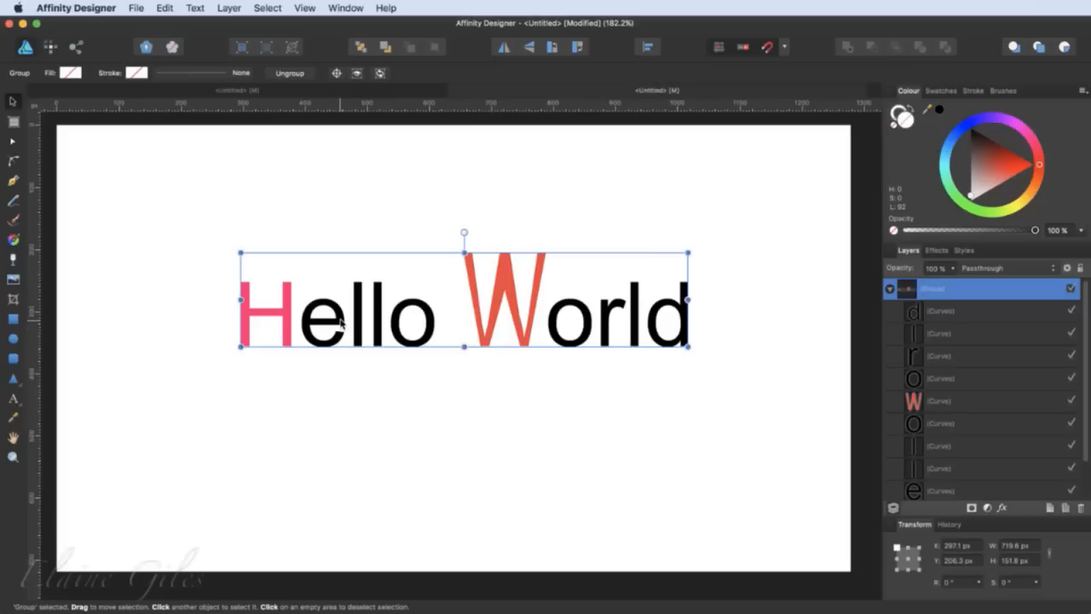
pyautogui.doubleClick(340, 321)
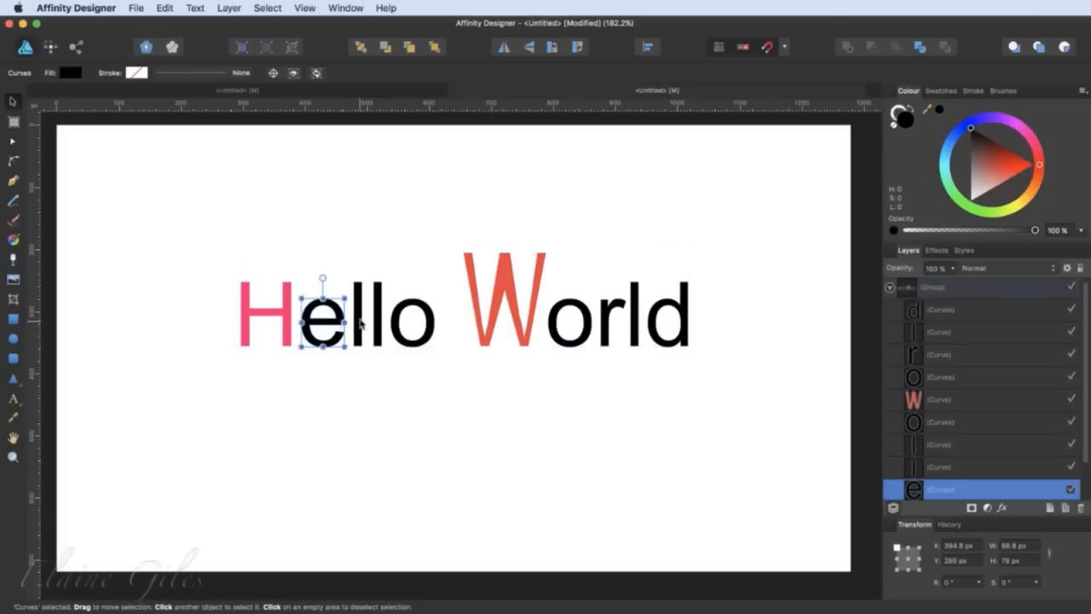
pyautogui.click(361, 322)
pyautogui.click(378, 321)
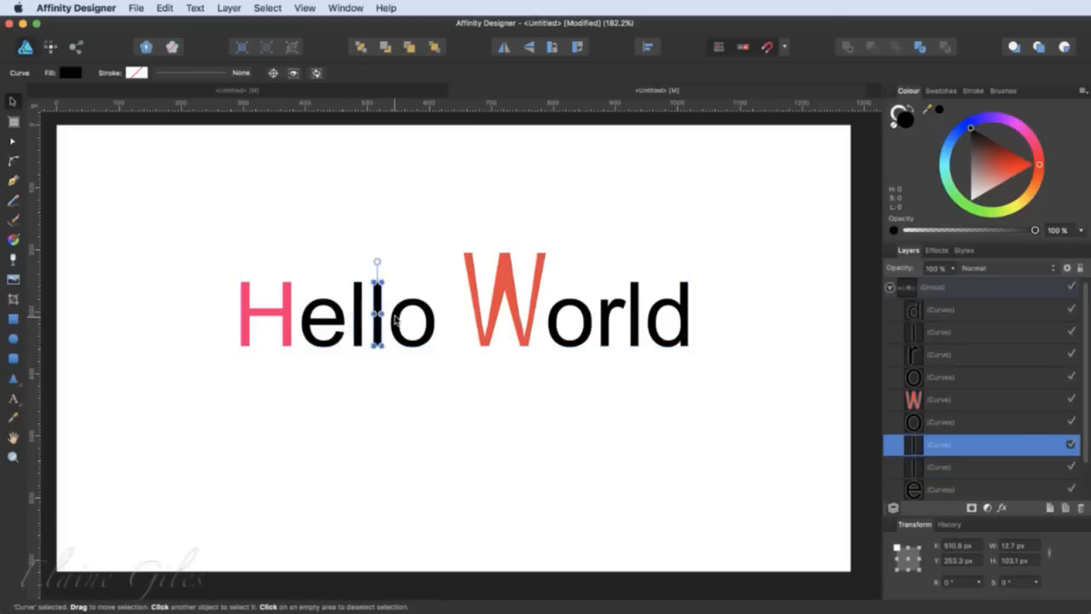
pyautogui.click(395, 319)
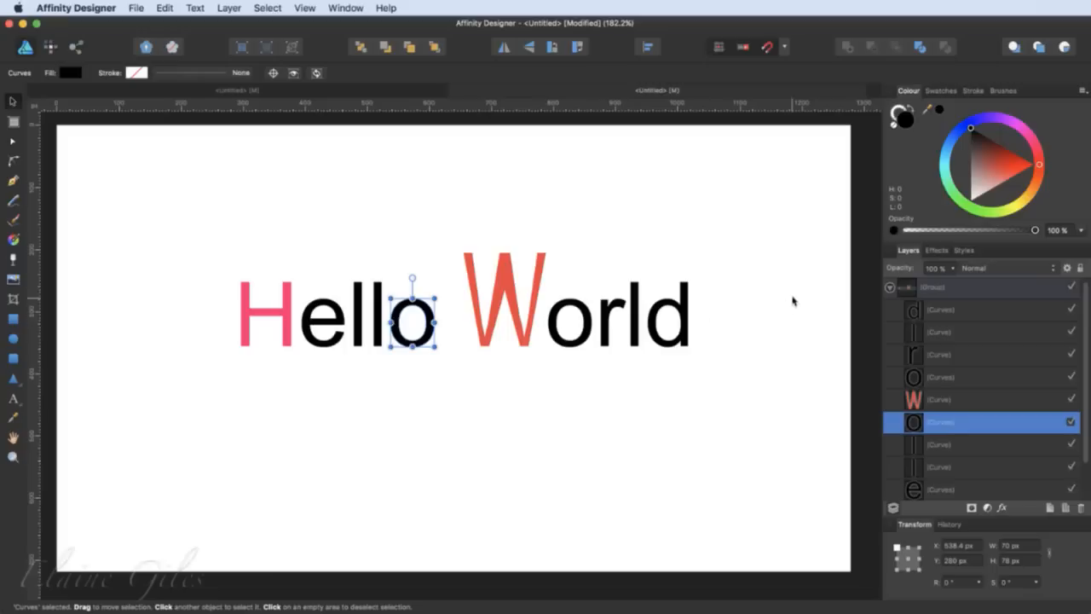
pyautogui.click(886, 291)
pyautogui.click(889, 290)
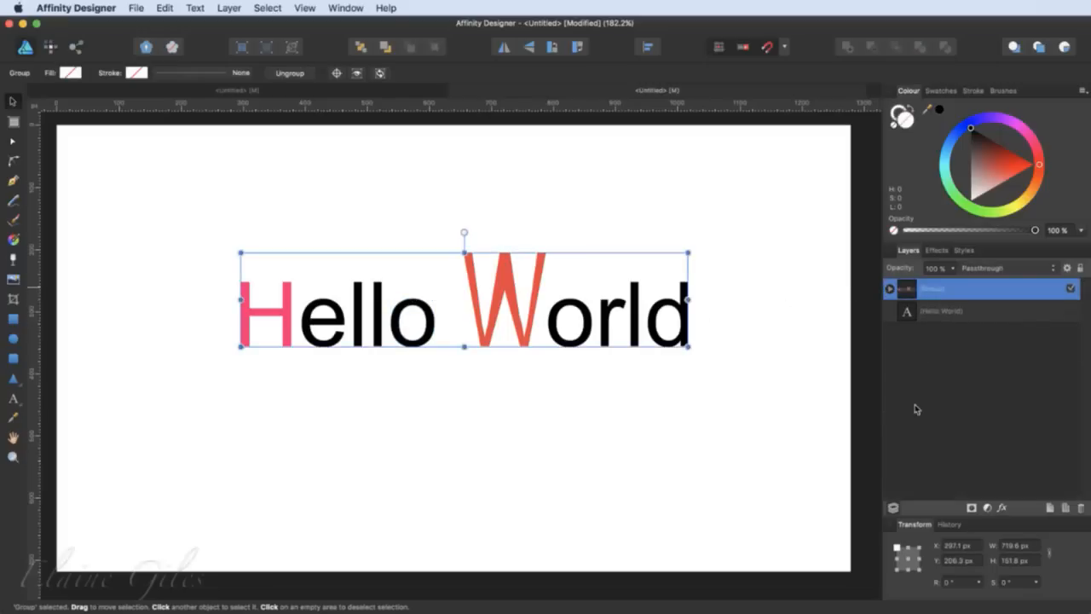
# - Show the original artistic text again and replace its word "Hello" with "Goodbye"
pyautogui.click(941, 310)
pyautogui.click(1070, 311)
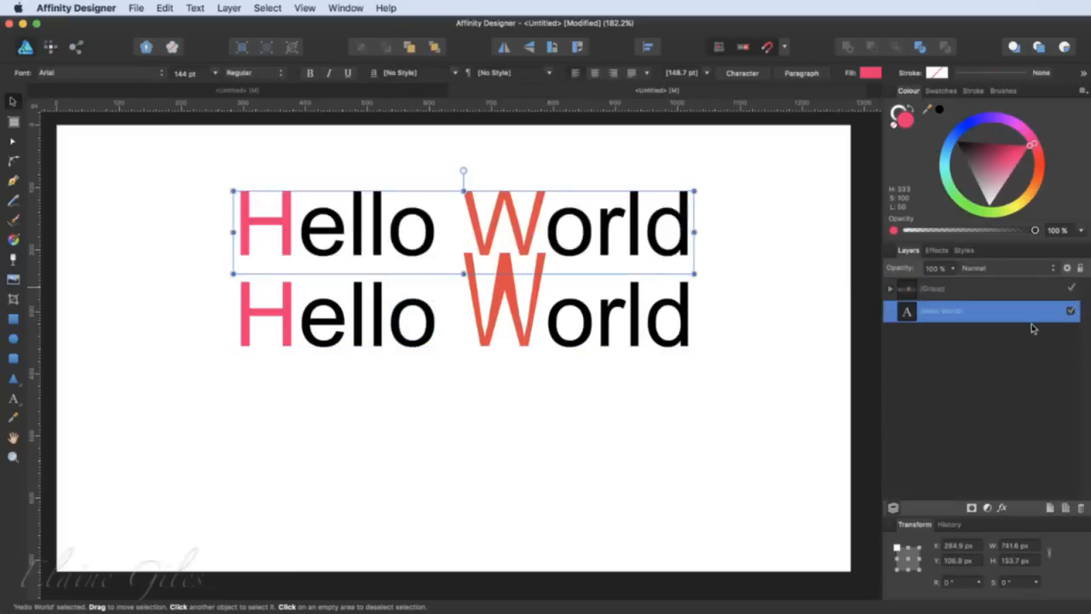
pyautogui.tripleClick(349, 238)
pyautogui.click(439, 241)
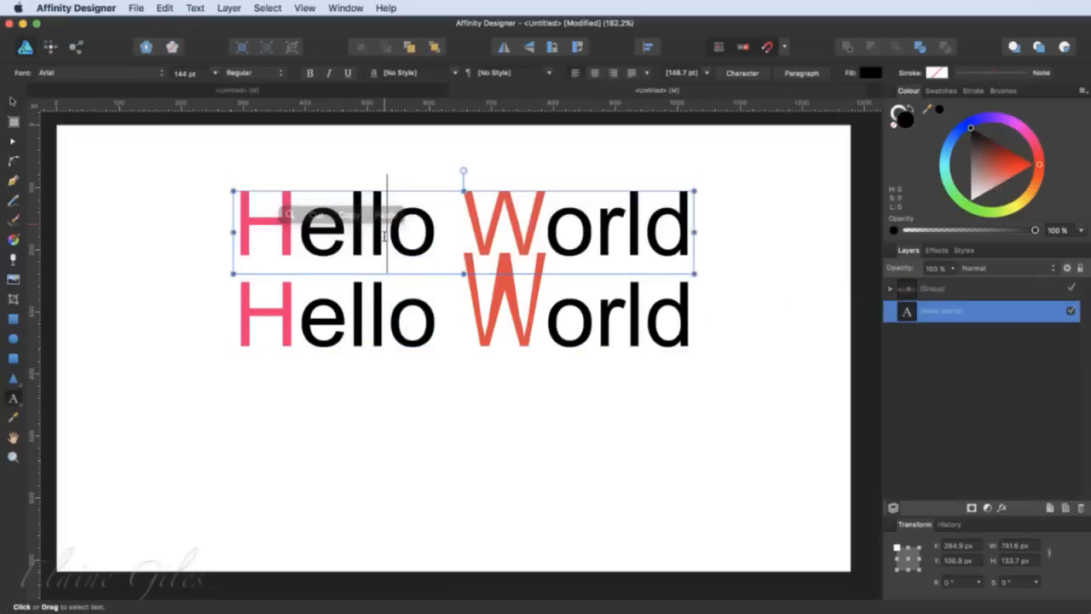
pyautogui.moveTo(439, 240); pyautogui.dragTo(254, 245)
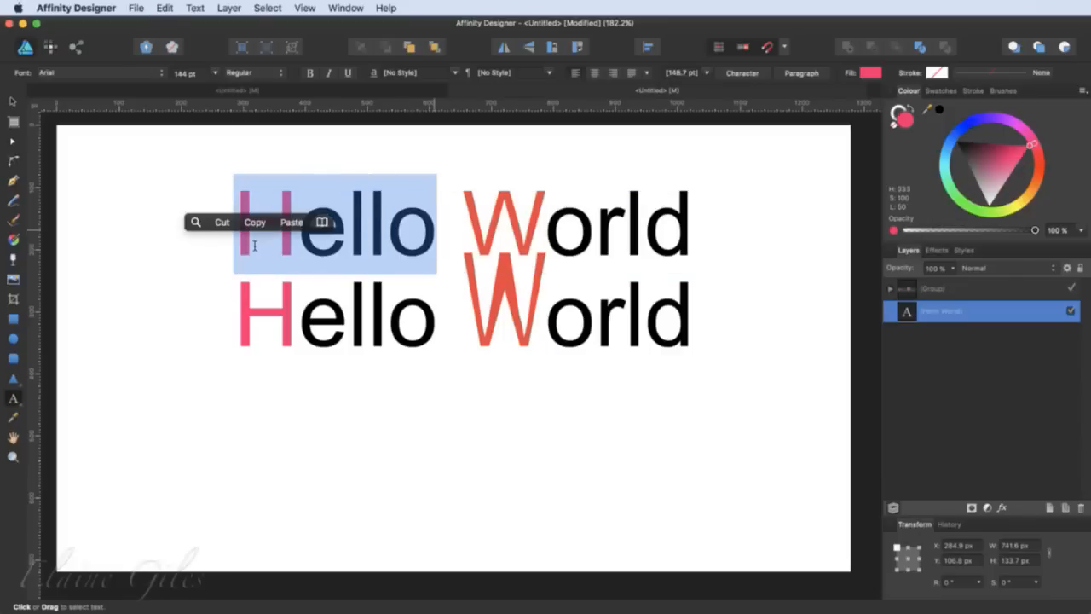
pyautogui.write('Goodbye')
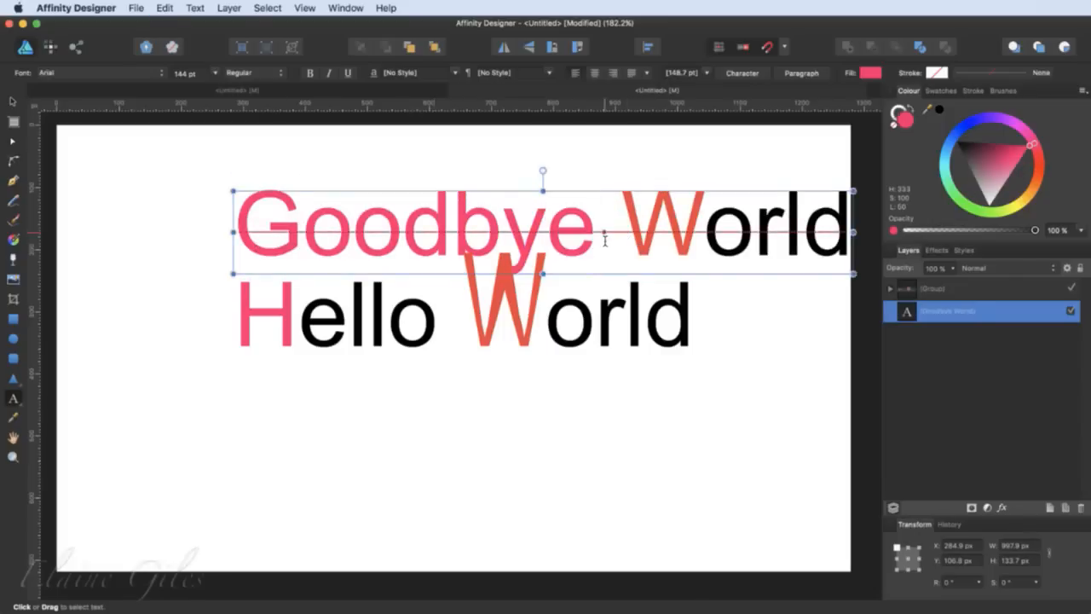
# - Colour the letters "oodbye" black and move the "Goodbye World" text to about X 142 px, Y 54 px
pyautogui.moveTo(591, 239); pyautogui.dragTo(302, 230)
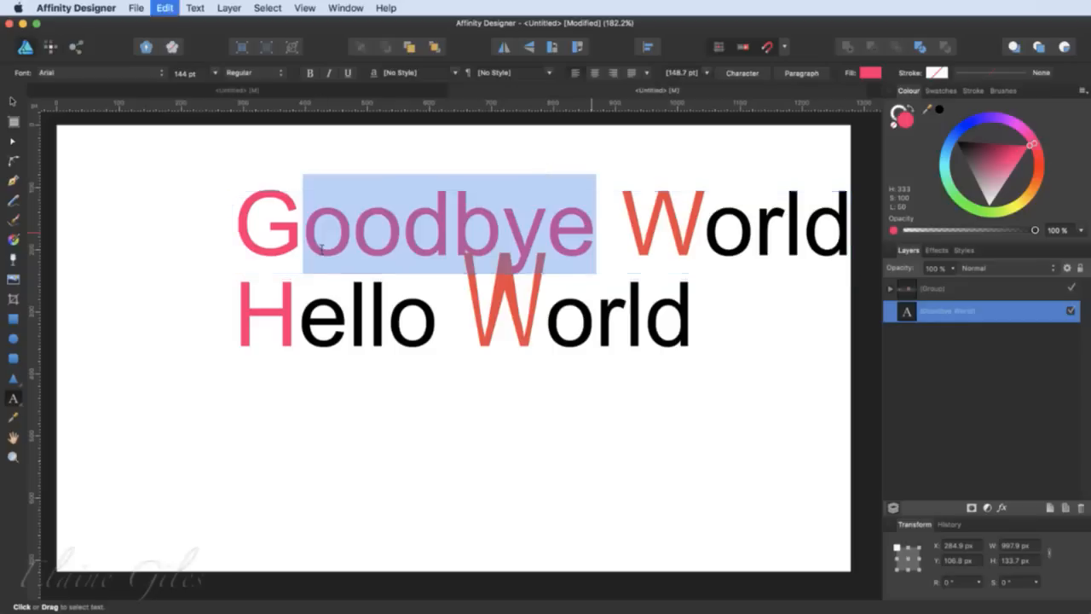
pyautogui.click(939, 109)
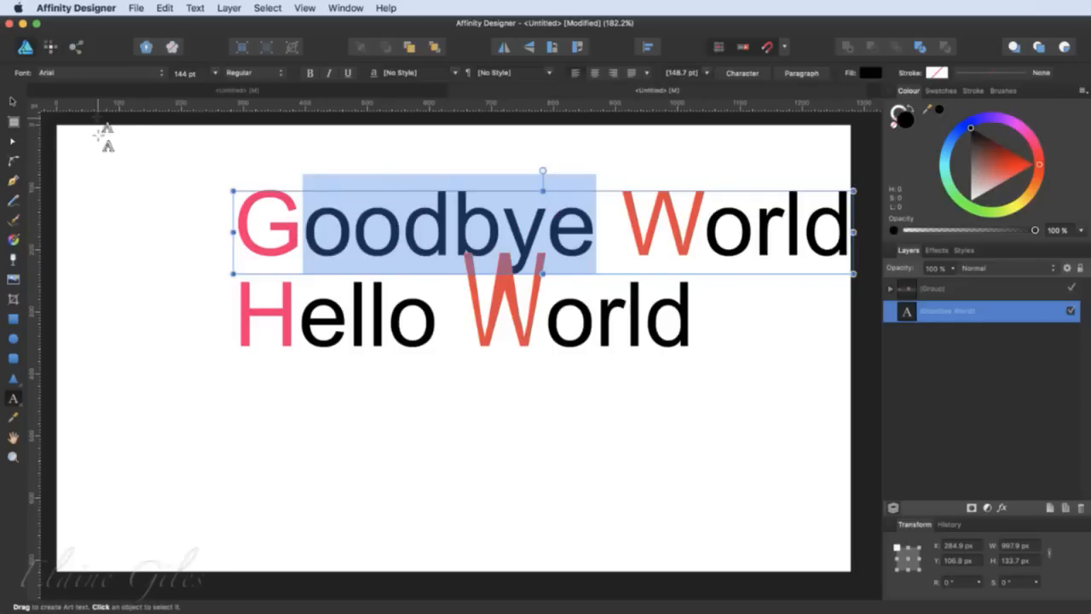
pyautogui.click(13, 101)
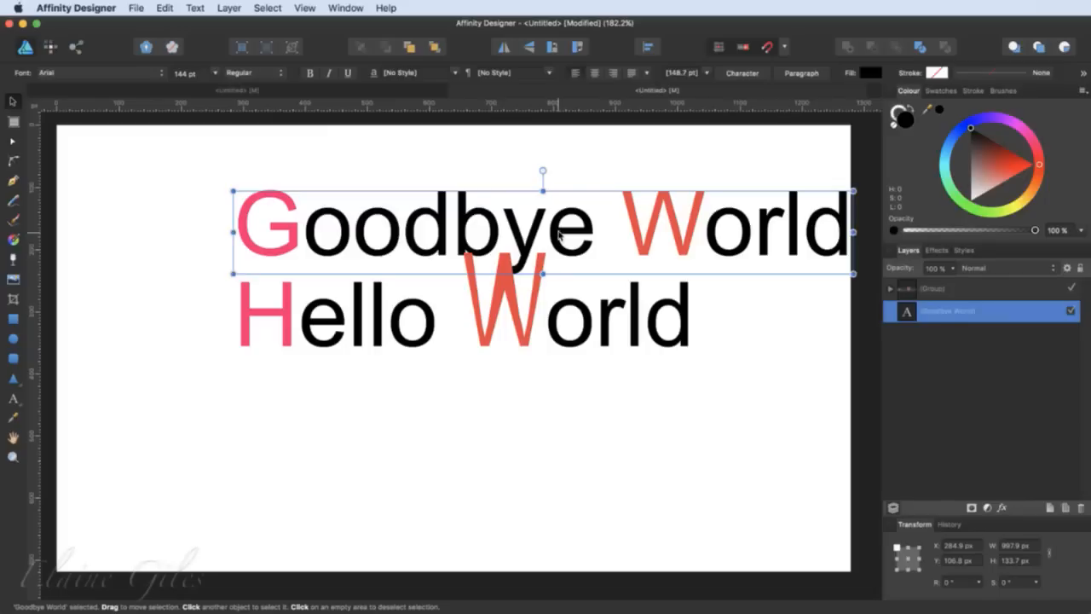
pyautogui.moveTo(558, 235); pyautogui.dragTo(468, 201)
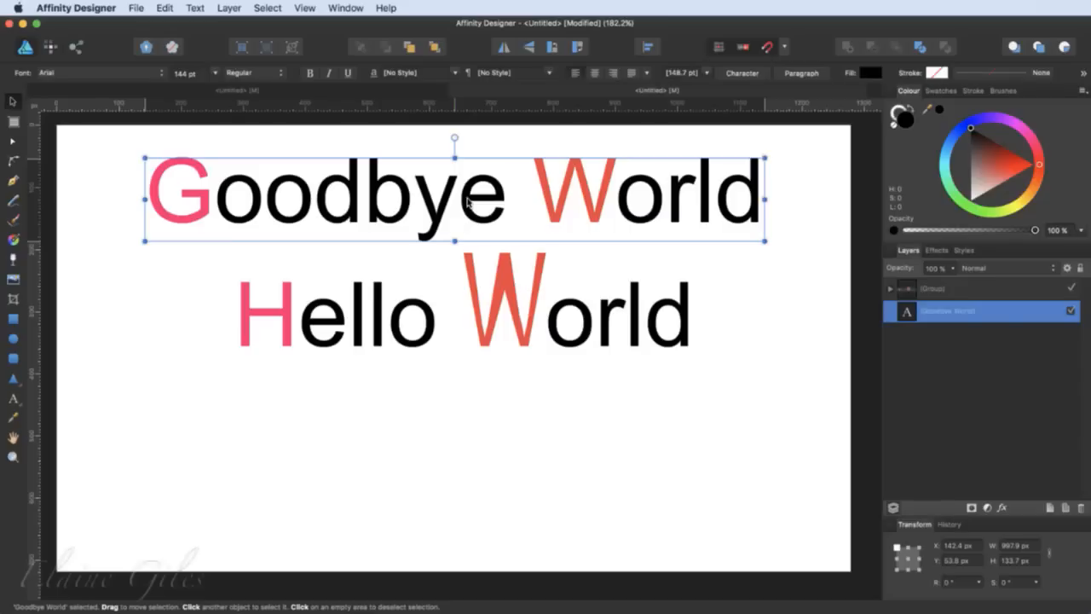
# - Delete both the "Goodbye World" text and the converted "Hello World" group, leaving the page empty
pyautogui.press('Delete')
pyautogui.click(500, 284)
pyautogui.press('Delete')
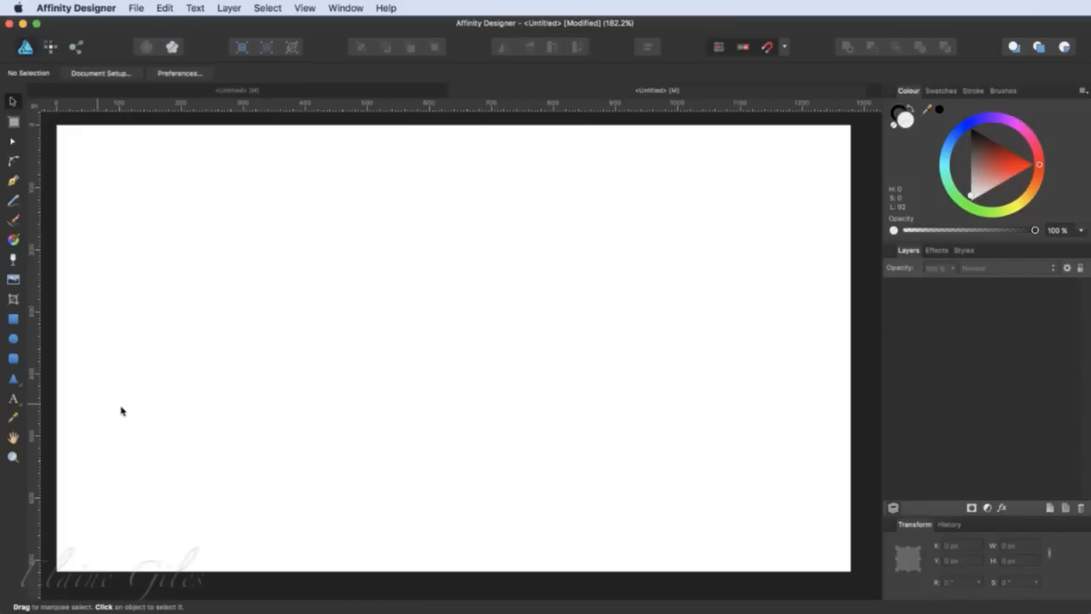
# - Draw a text frame about 473 by 666 px and enter "The quick brown fox jump over the lazy dog."
pyautogui.click(17, 402)
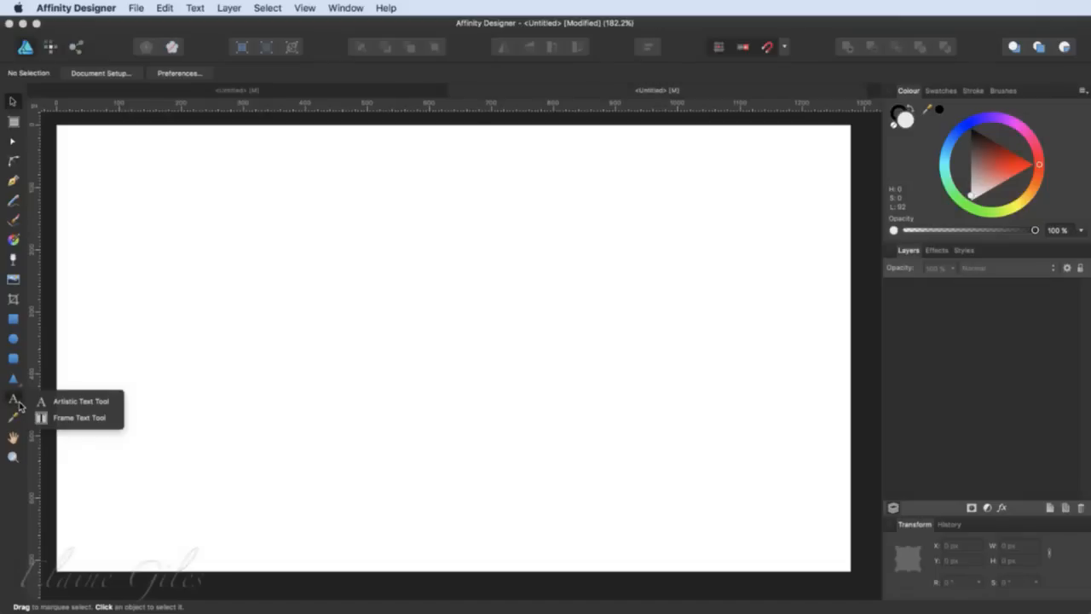
pyautogui.click(60, 417)
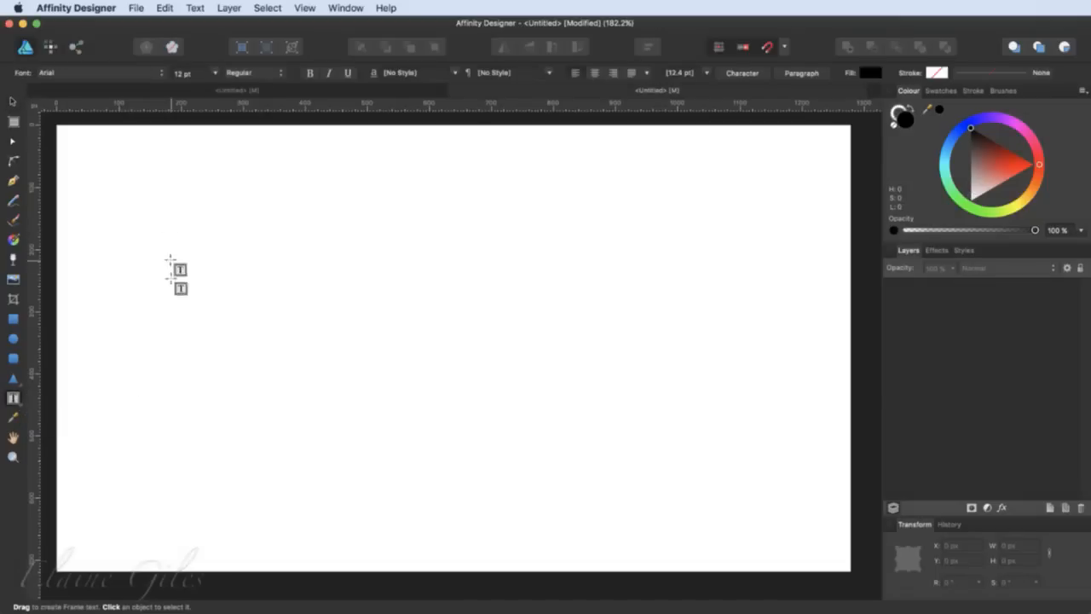
pyautogui.moveTo(76, 145); pyautogui.dragTo(369, 558)
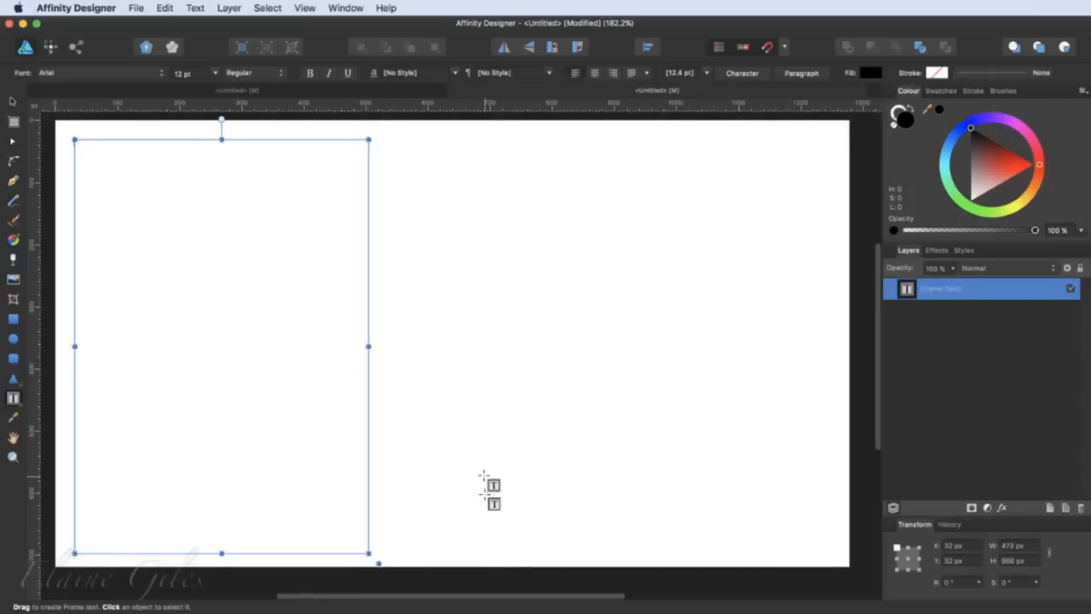
pyautogui.press('super+v')
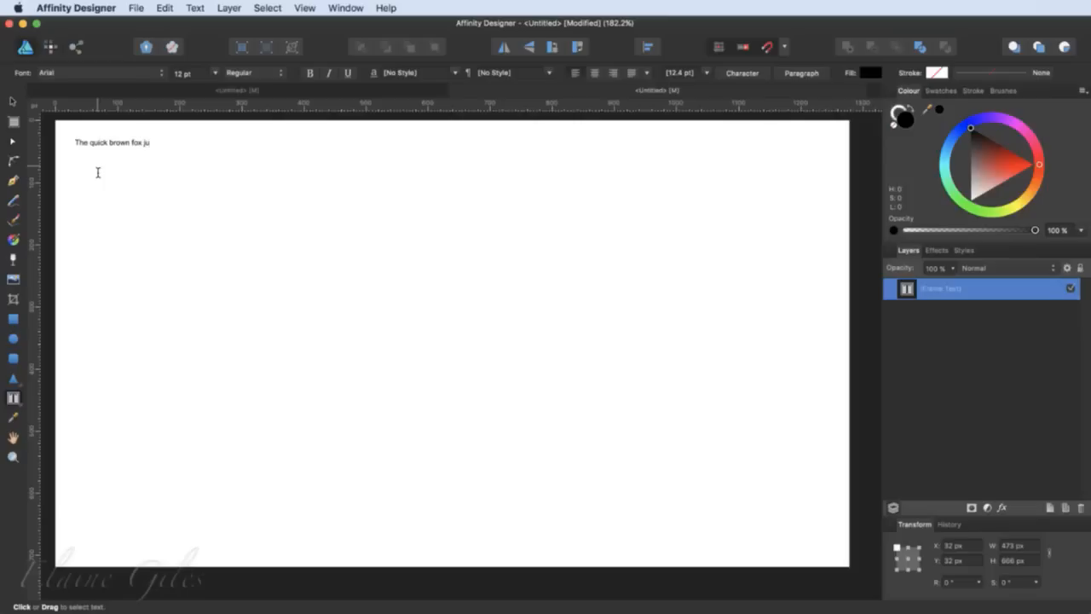
pyautogui.write('mp over the lazy dog.')
# - Copy the fox sentence, paste it repeatedly to build a paragraph about fifteen lines long, and select all the frame's text
pyautogui.press('super+a')
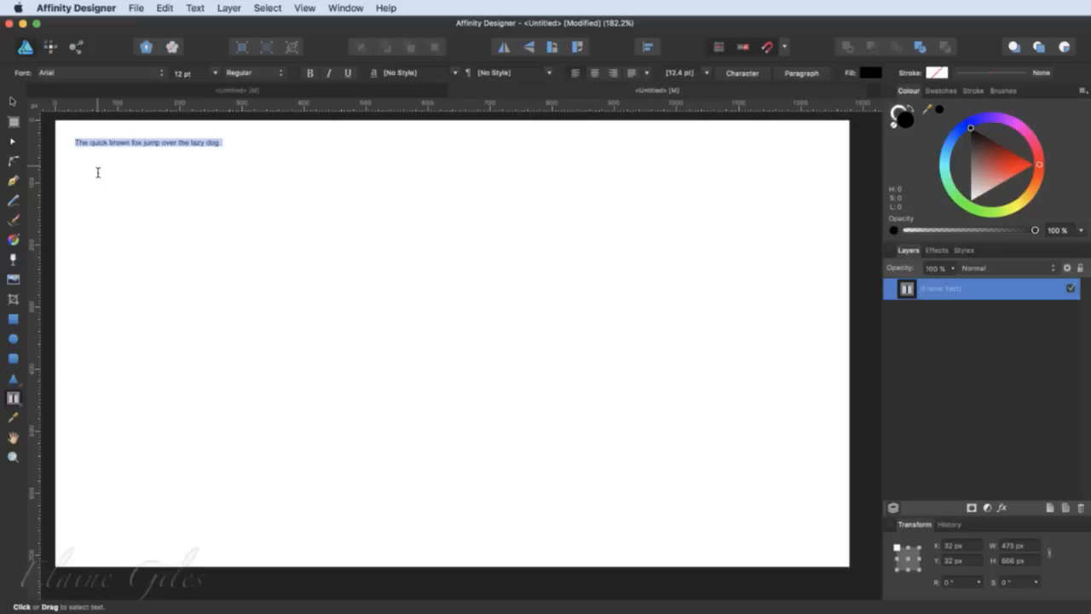
pyautogui.press('super+c')
pyautogui.press('super+v')
pyautogui.press('super+v')
pyautogui.press('super+v')
pyautogui.press('super+v')
pyautogui.press('super+v')
pyautogui.press('super+v')
pyautogui.press('super+v')
pyautogui.press('super+v')
pyautogui.press('super+v')
pyautogui.press('super+v')
pyautogui.press('super+v')
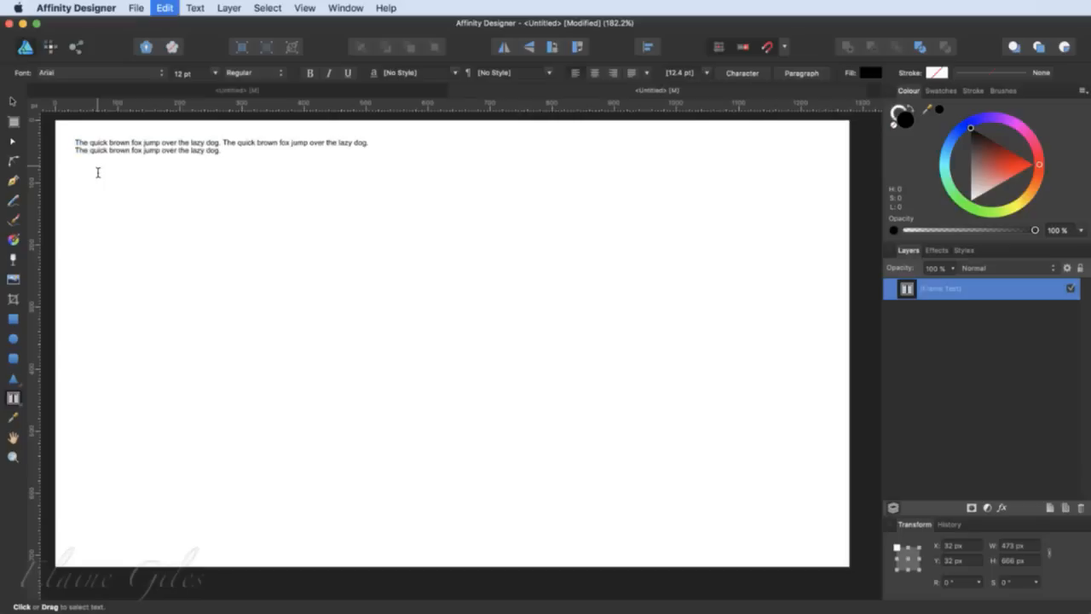
pyautogui.press('super+v')
pyautogui.press('super+v')
pyautogui.press('super+v')
pyautogui.press('super+v')
pyautogui.press('super+v')
pyautogui.press('super+v')
pyautogui.press('super+v')
pyautogui.press('super+v')
pyautogui.press('super+v')
pyautogui.press('super+v')
pyautogui.press('super+v')
pyautogui.press('super+v')
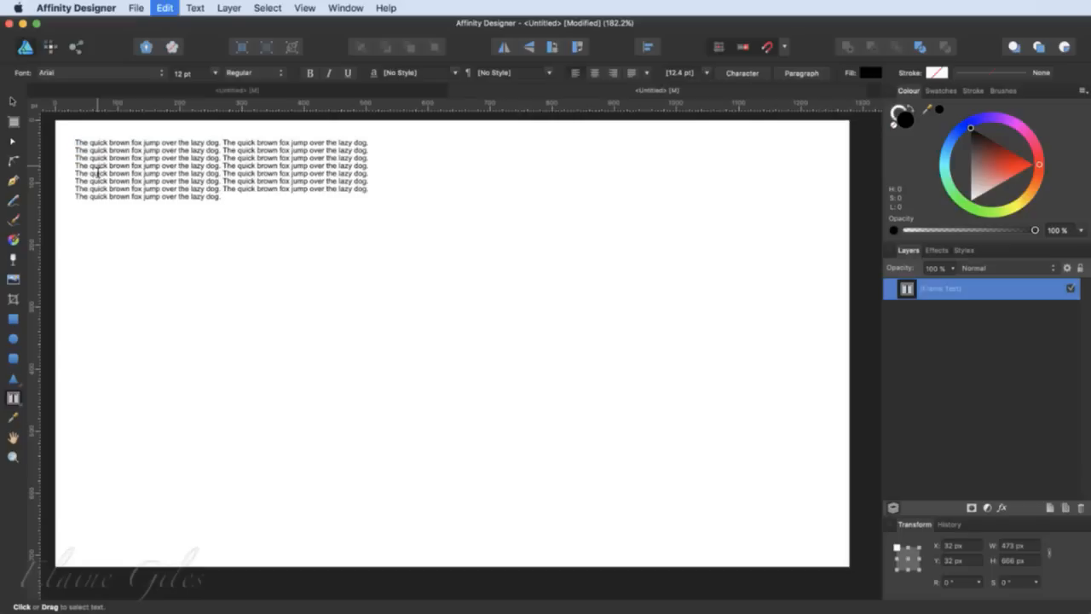
pyautogui.press('super+v')
pyautogui.press('super+v')
pyautogui.press('super+v')
pyautogui.press('super+v')
pyautogui.press('super+v')
pyautogui.press('super+v')
pyautogui.press('super+a')
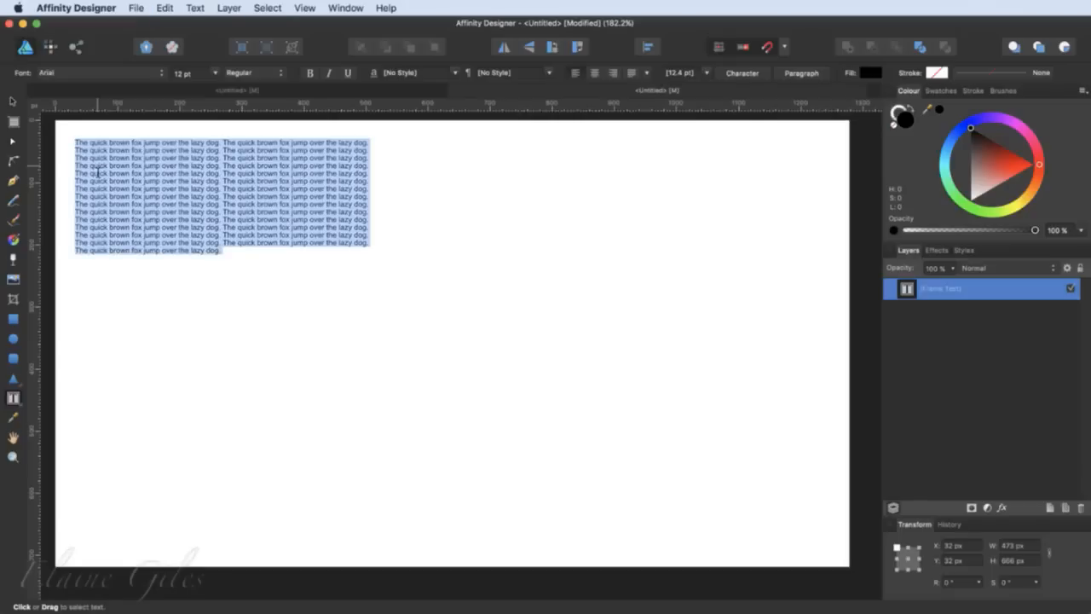
# - Copy the selected fox paragraph and paste it repeatedly into the text frame, undoing the paste that overflows it
pyautogui.press('super+c')
pyautogui.press('super+v')
pyautogui.press('super+v')
pyautogui.press('super+v')
pyautogui.press('super+v')
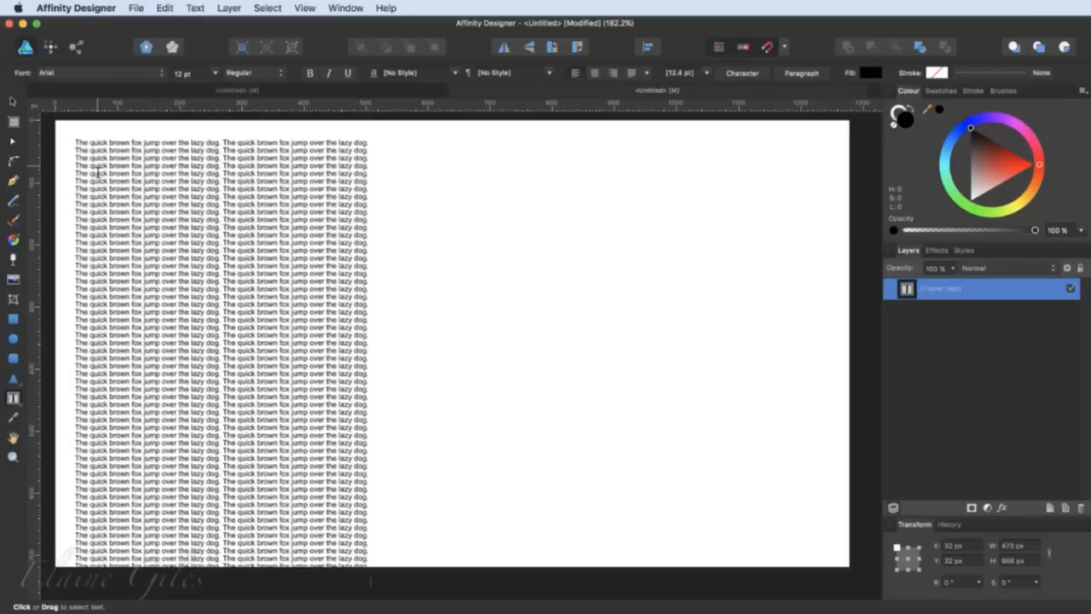
pyautogui.press('super+z')
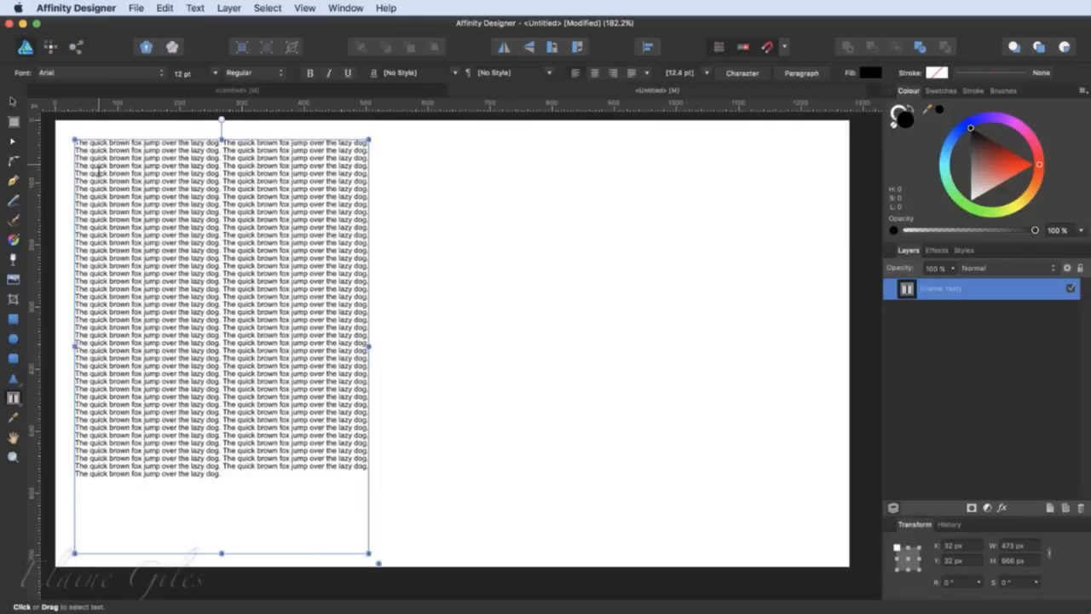
# - Preview other font sizes for the frame's text, keep it at 12 pt, and narrow the frame to about 437 px
pyautogui.click(216, 73)
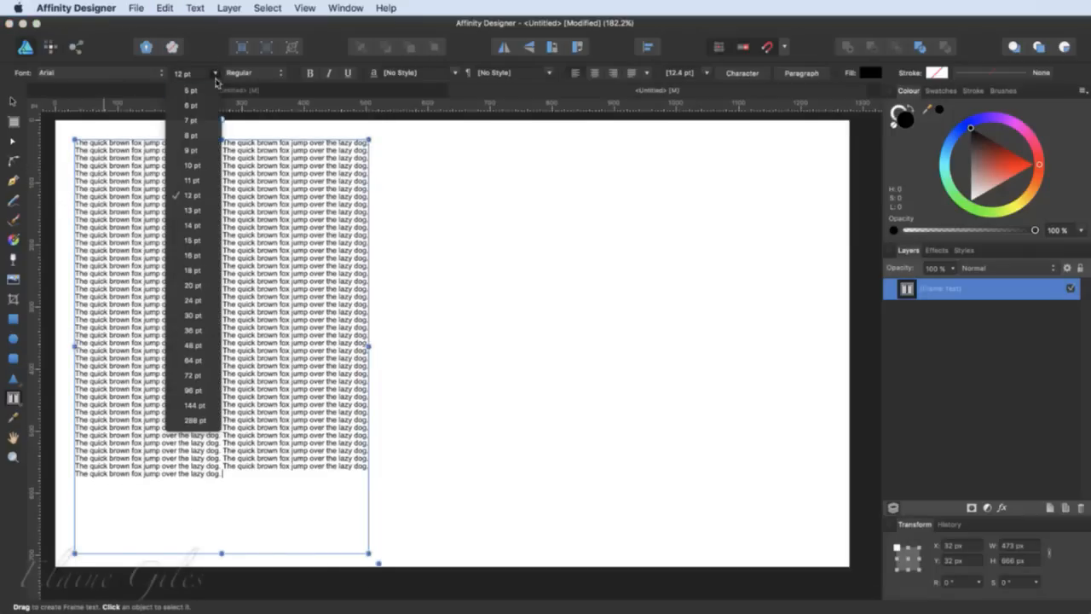
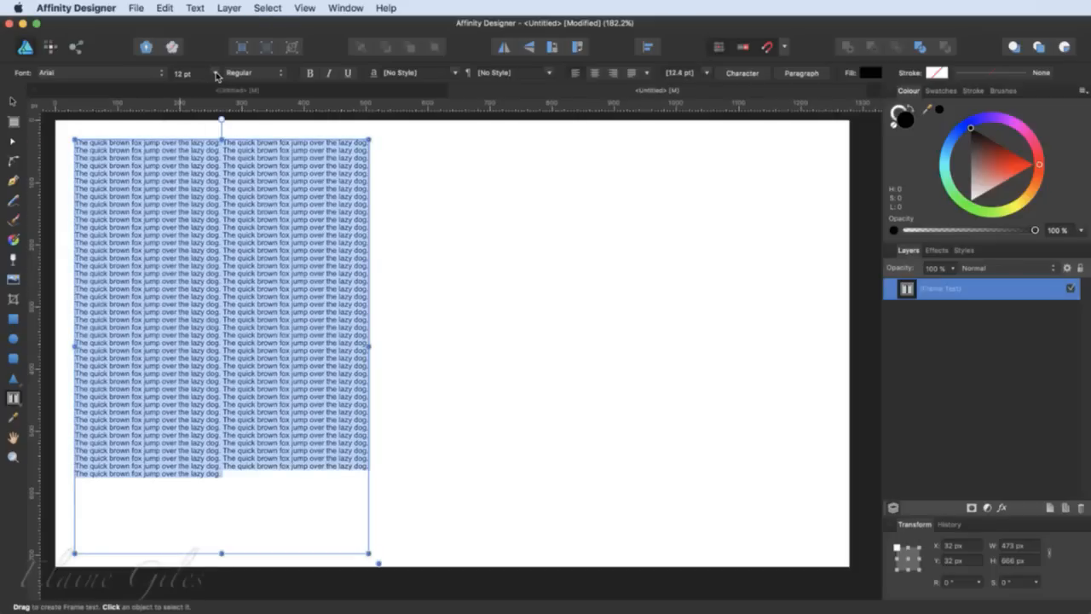
pyautogui.click(215, 74)
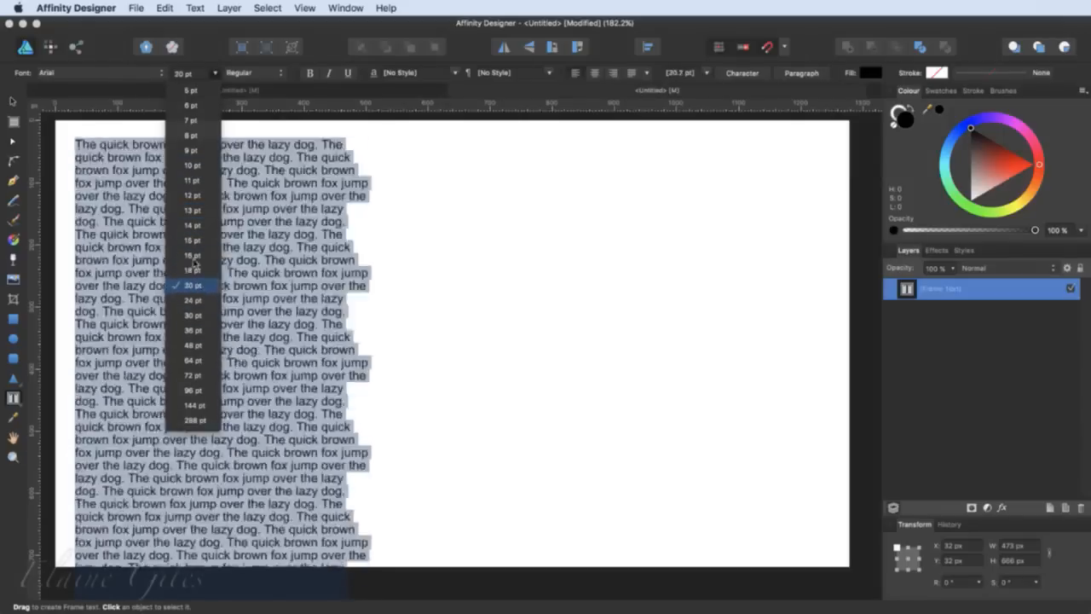
pyautogui.click(195, 195)
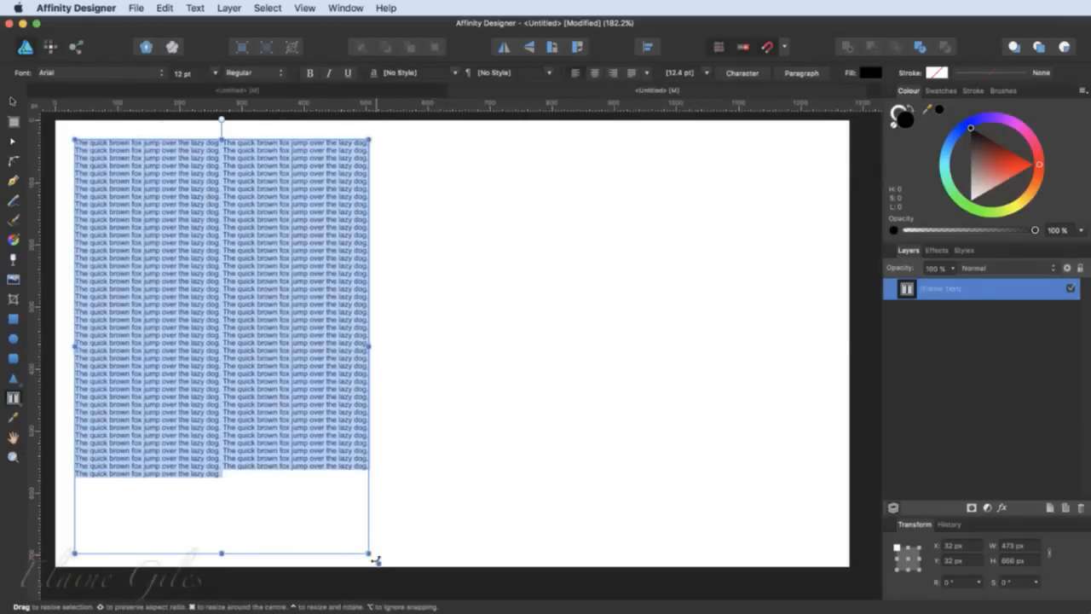
pyautogui.moveTo(370, 557); pyautogui.dragTo(346, 559)
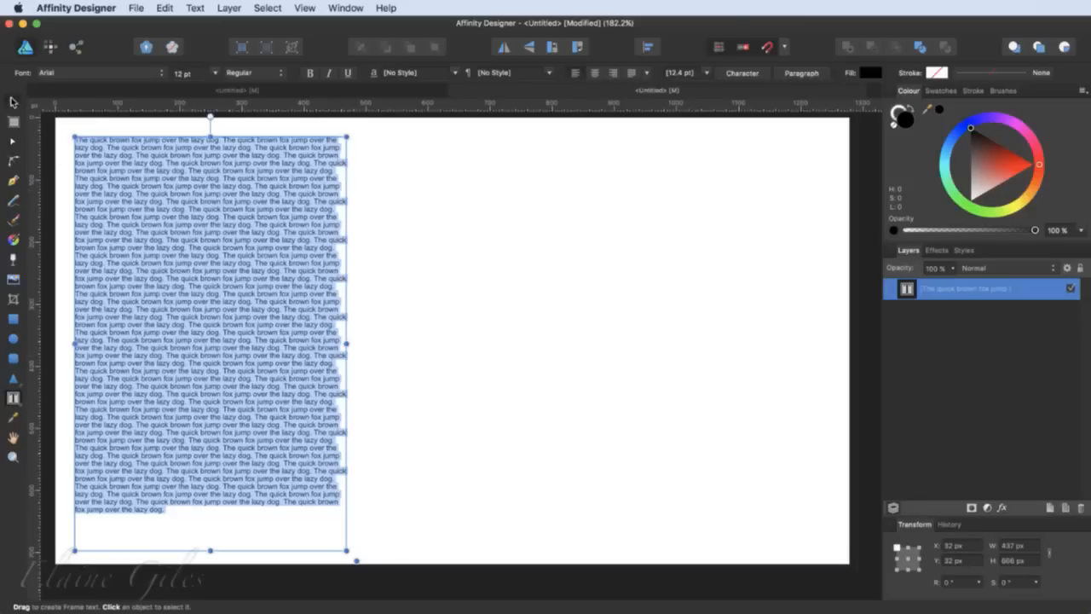
# - Delete the text frame and draw a cloud shape about 450 by 450 px on the page
pyautogui.click(12, 101)
pyautogui.press('Delete')
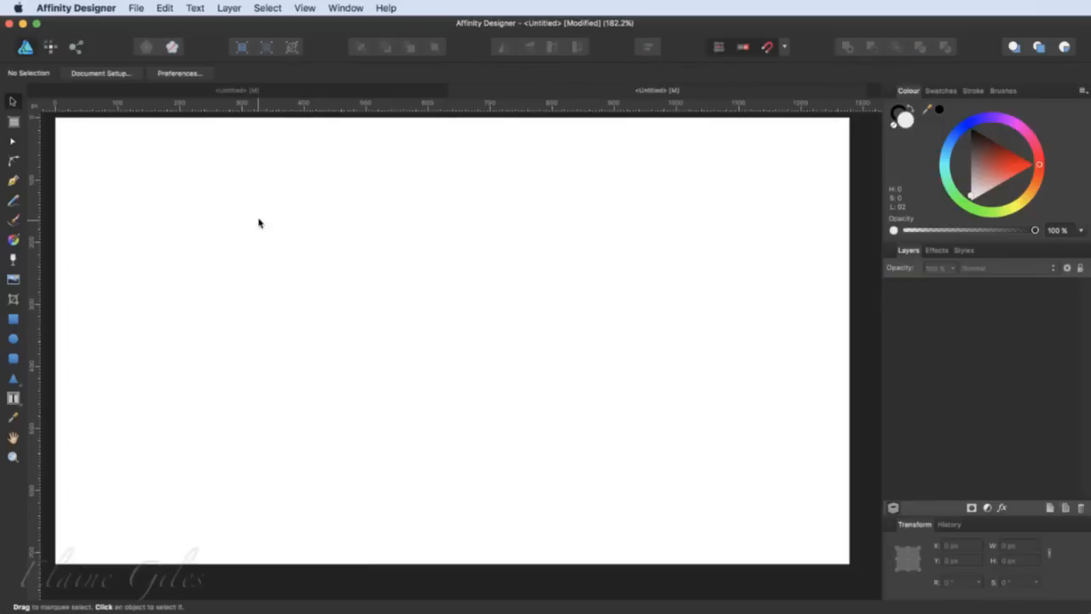
pyautogui.click(14, 380)
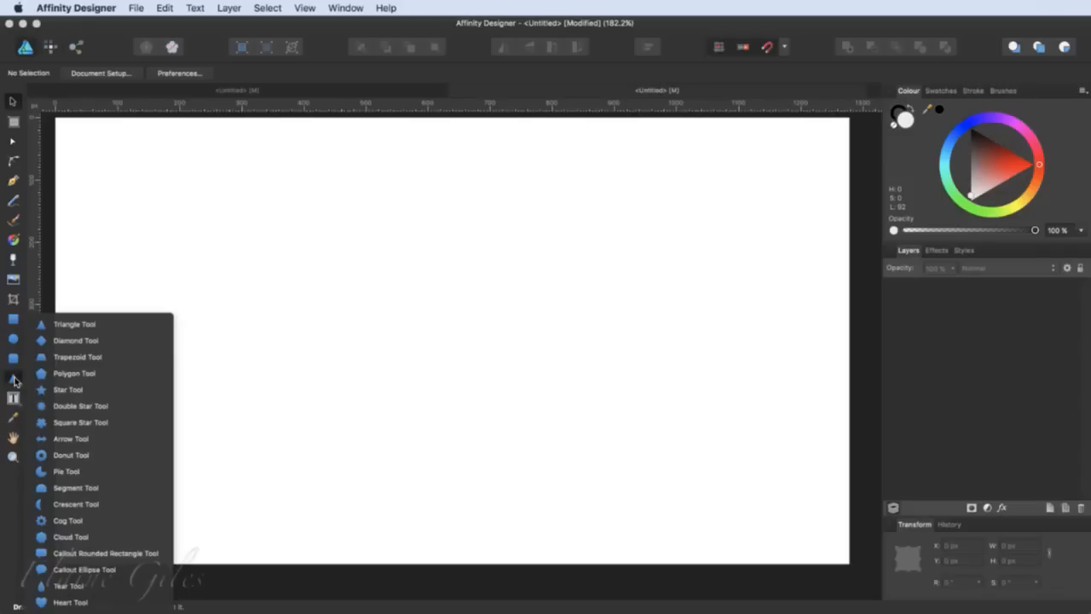
pyautogui.click(70, 537)
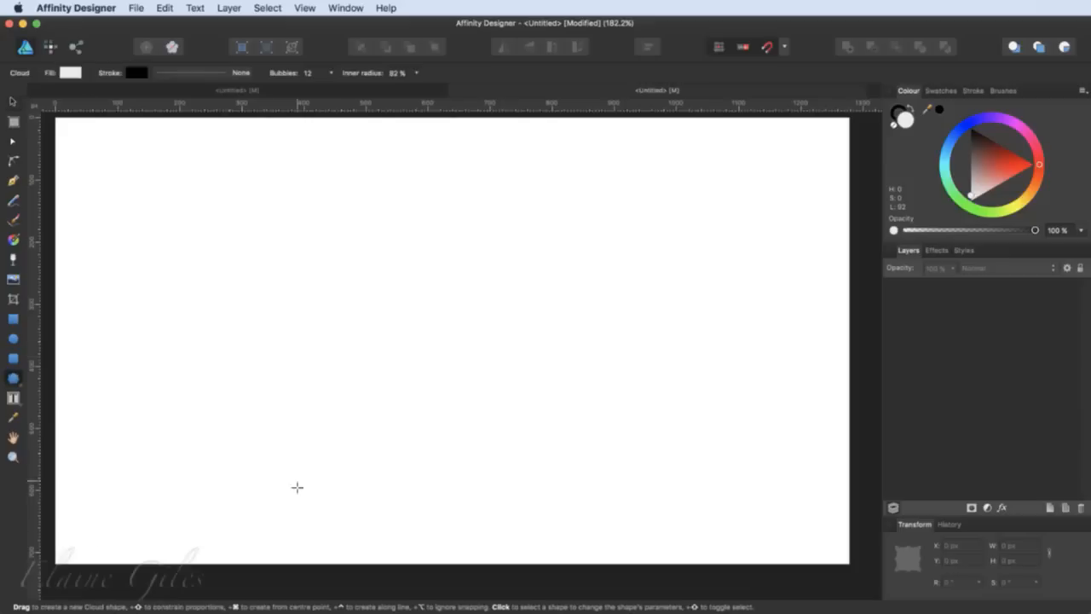
pyautogui.moveTo(332, 234); pyautogui.dragTo(611, 514)
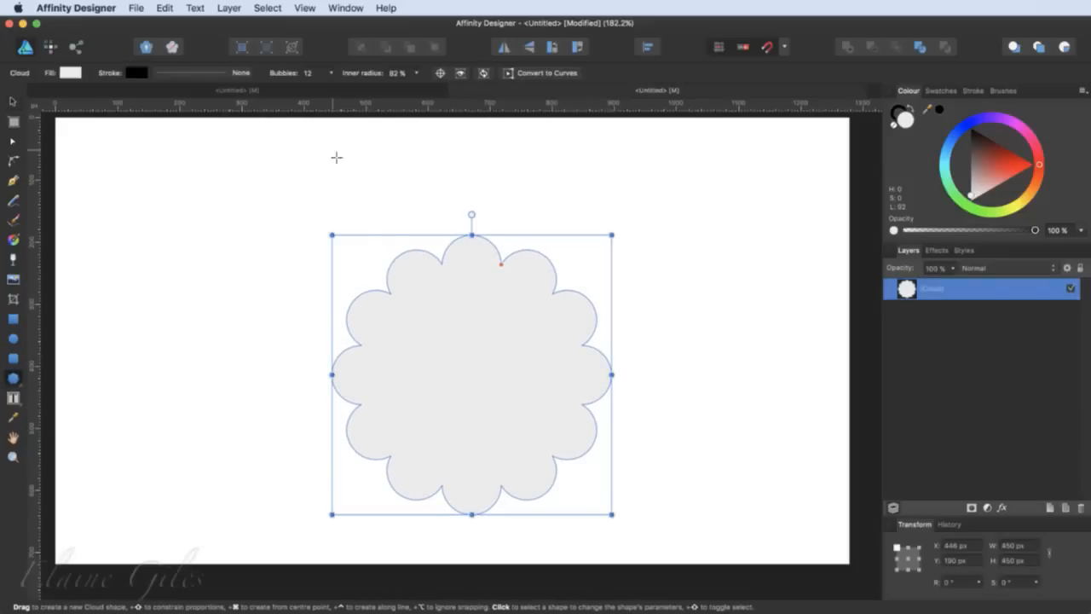
# - Reduce the cloud to 7 bubbles and move it to about X 415 px, Y 127 px
pyautogui.click(332, 73)
pyautogui.moveTo(326, 89); pyautogui.dragTo(318, 92)
pyautogui.moveTo(316, 93); pyautogui.dragTo(315, 91)
pyautogui.click(13, 102)
pyautogui.moveTo(502, 346); pyautogui.dragTo(473, 325)
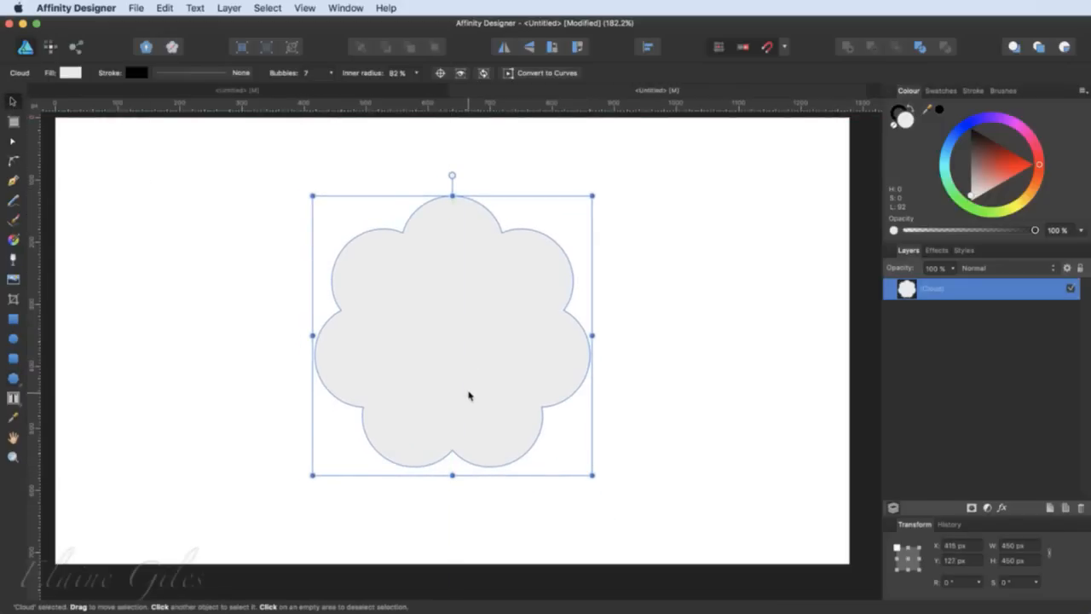
# - Convert the cloud outline to a text path with the Artistic Text Tool and enter "Hello world!" along it
pyautogui.click(12, 397)
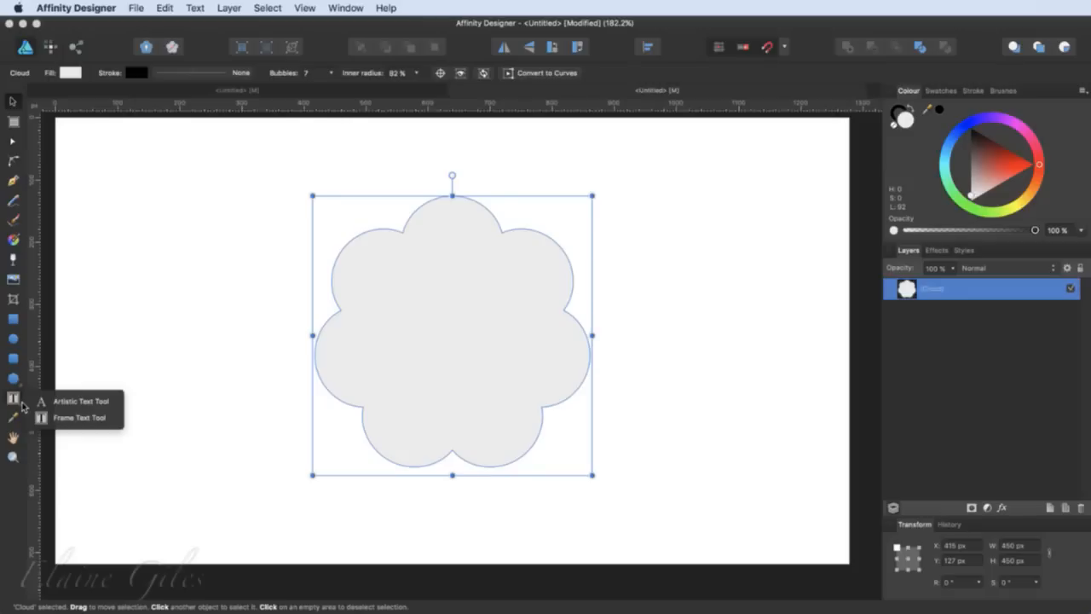
pyautogui.click(53, 402)
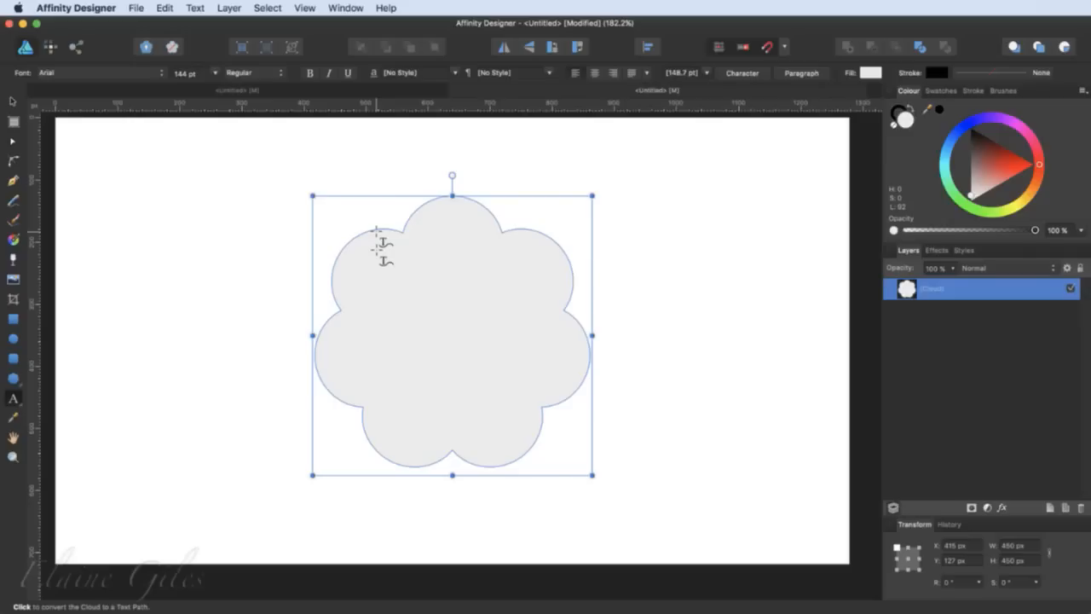
pyautogui.click(376, 232)
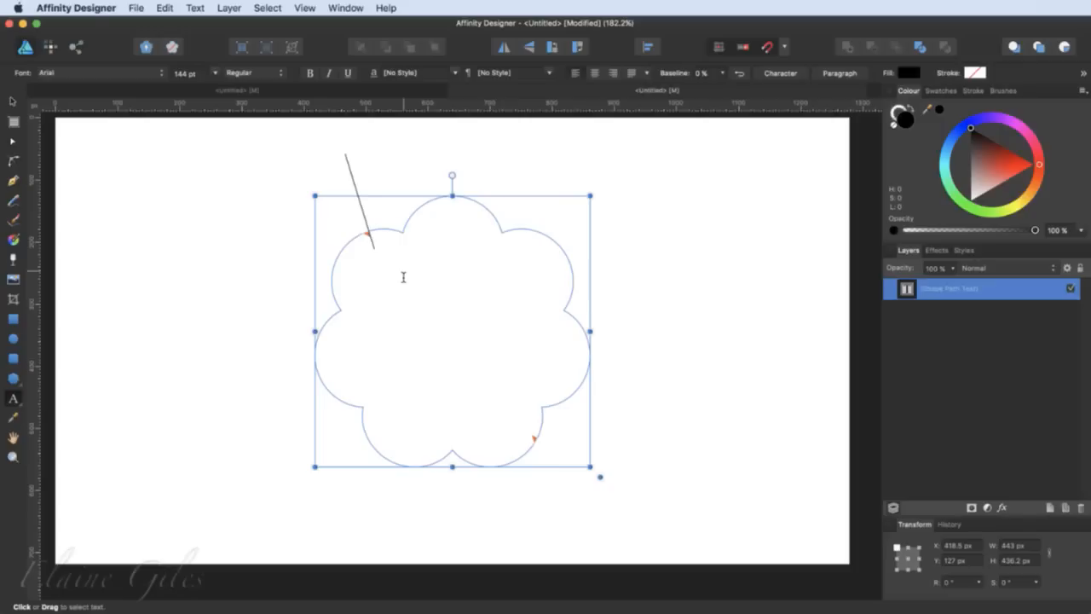
pyautogui.write('T')
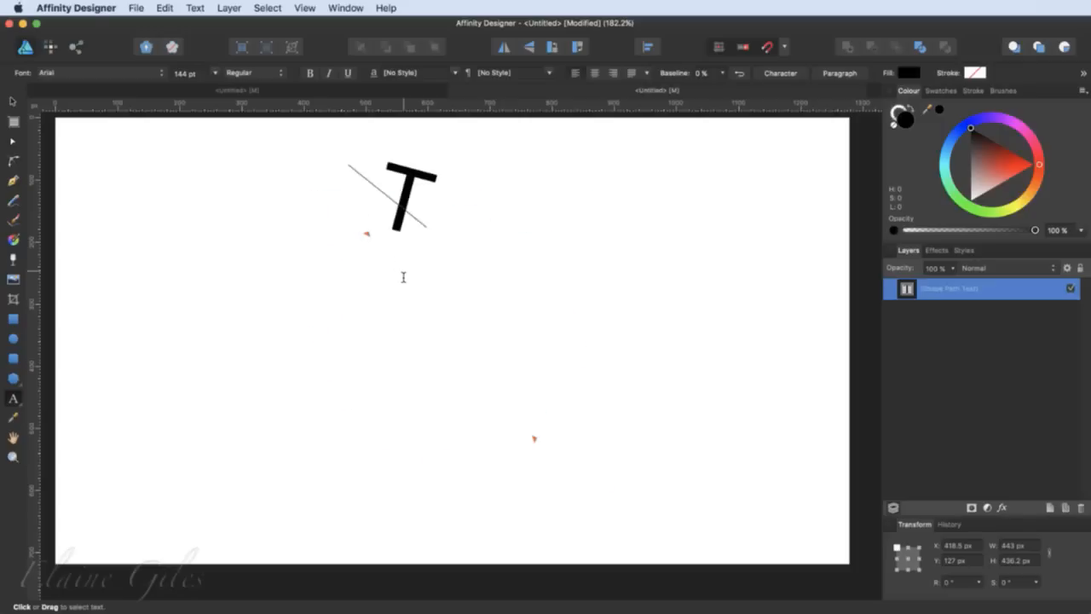
pyautogui.press('BackSpace')
pyautogui.write('H')
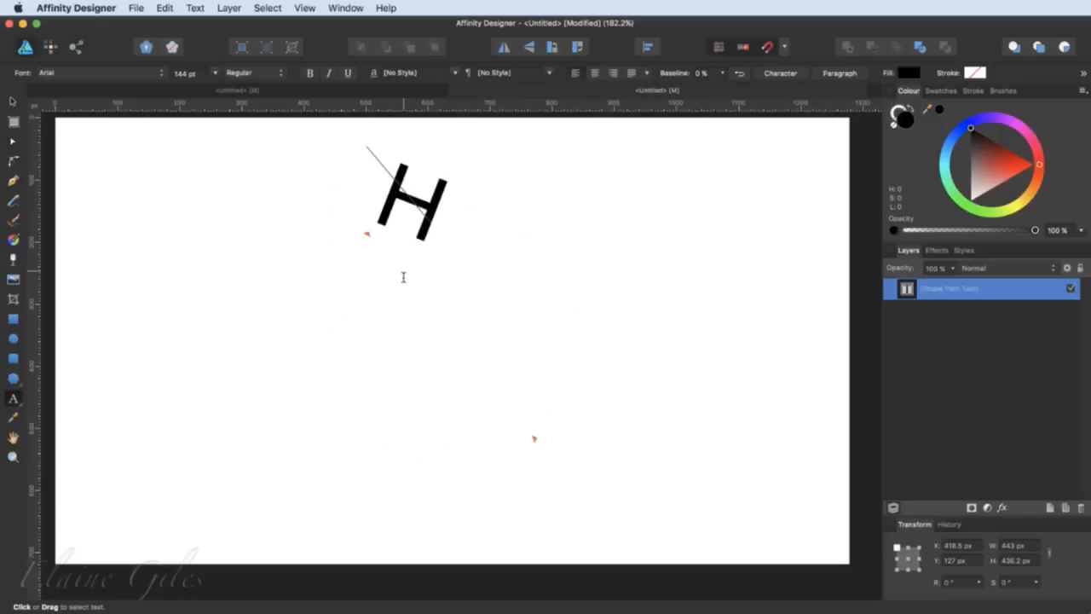
pyautogui.write('ello world!')
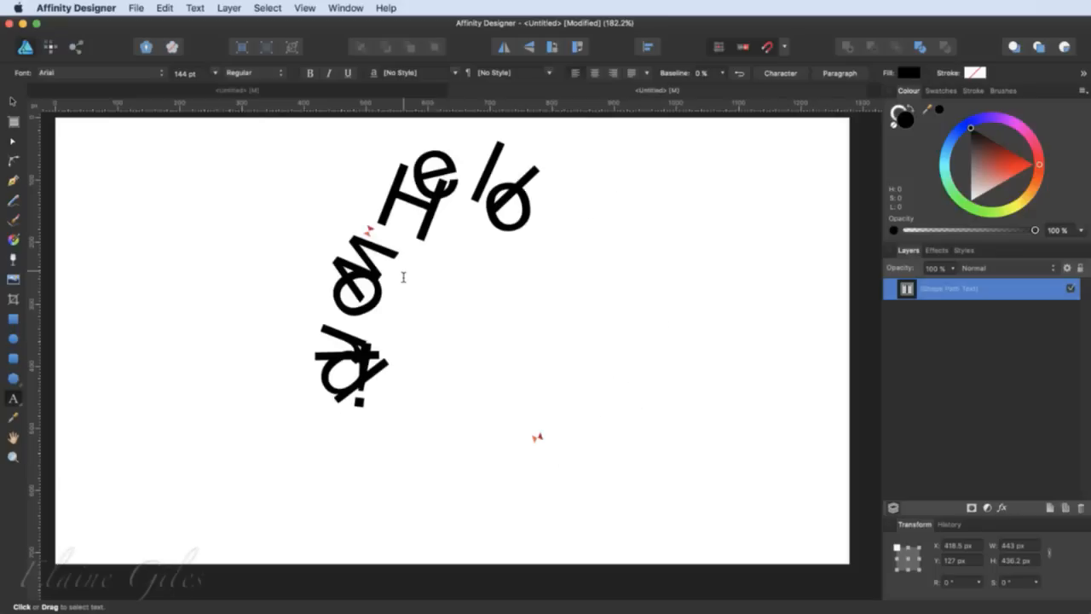
# - Set the path text to 36 pt and stretch the cloud path to about 1510 by 456 px
pyautogui.press('super+a')
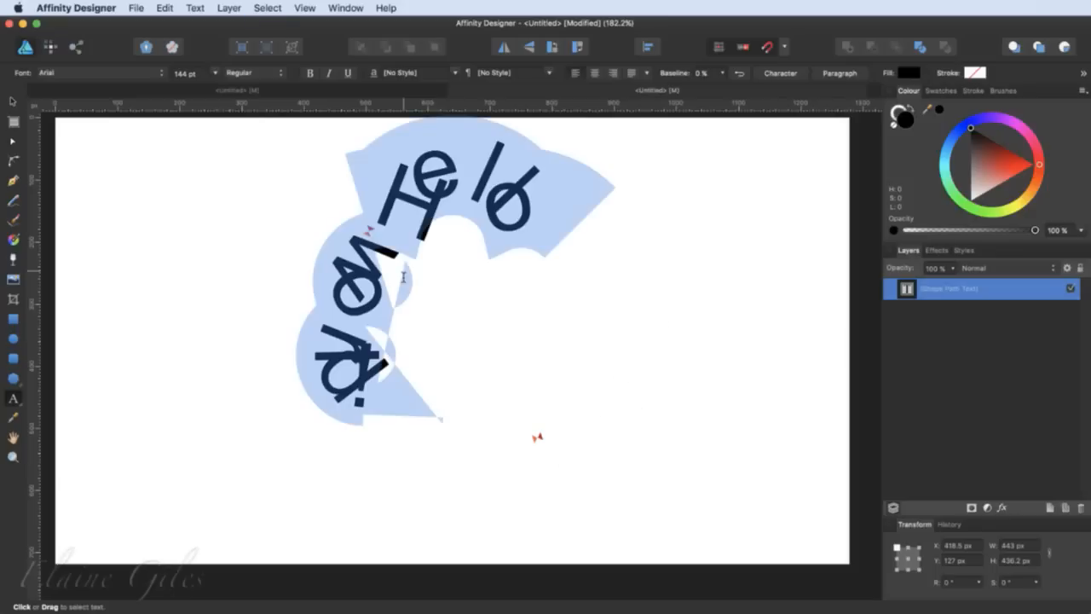
pyautogui.click(214, 73)
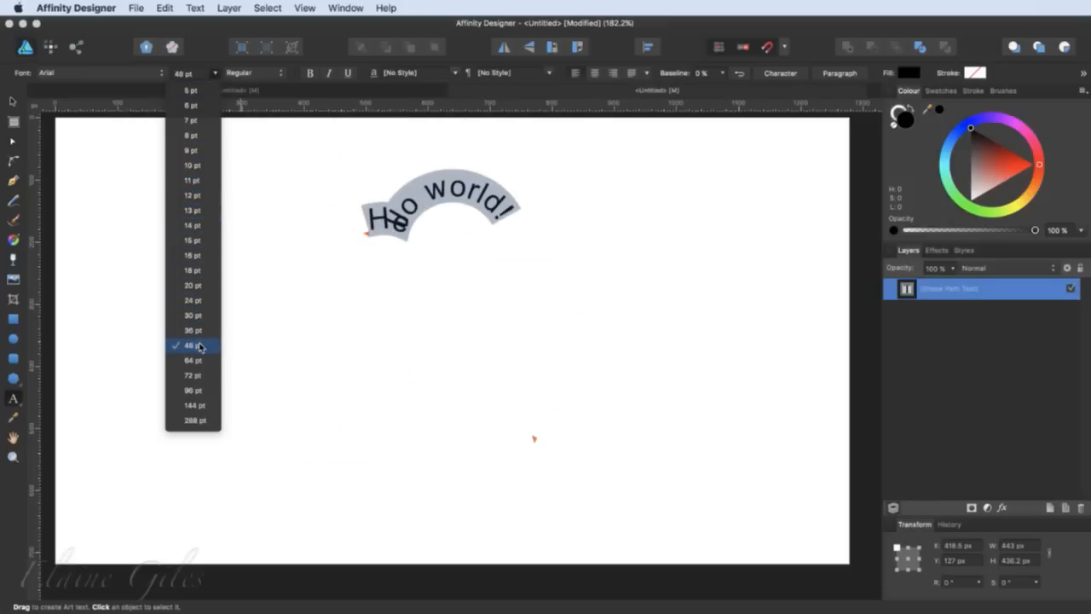
pyautogui.click(199, 331)
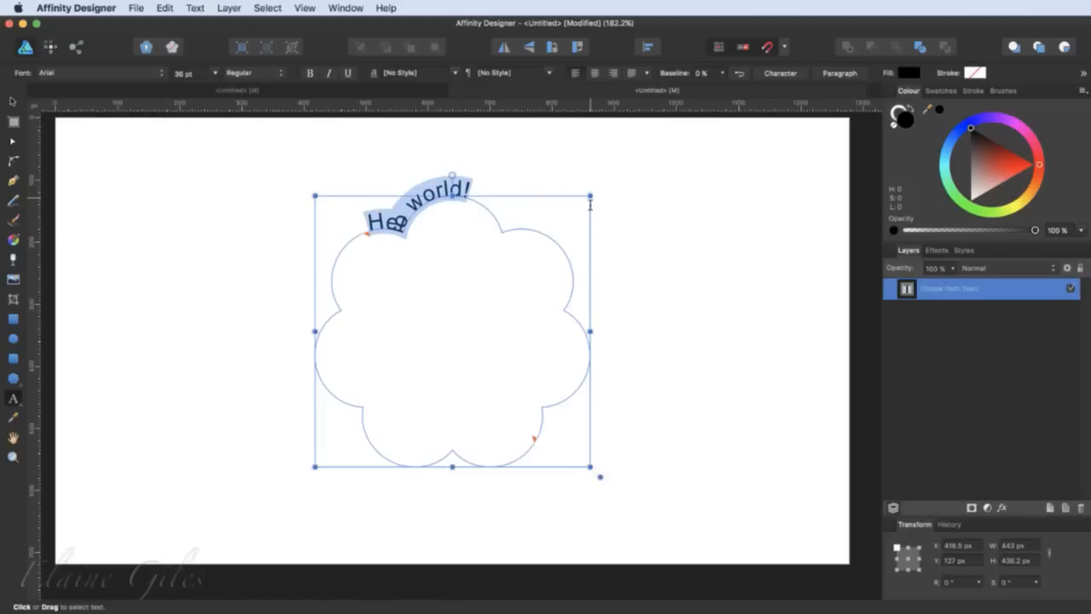
pyautogui.moveTo(589, 198); pyautogui.dragTo(997, 179)
pyautogui.moveTo(312, 331); pyautogui.dragTo(57, 333)
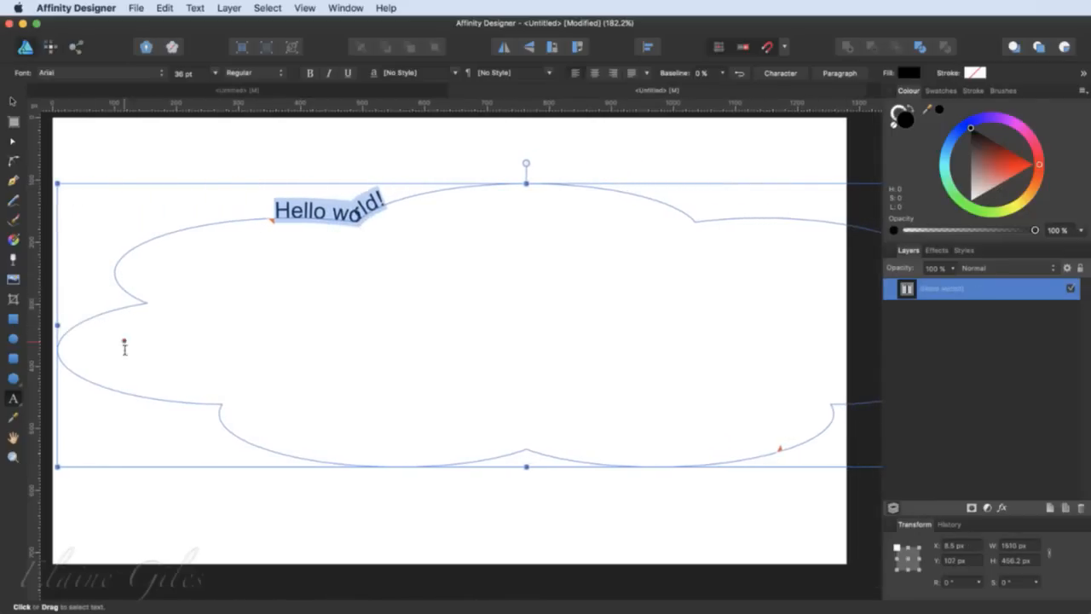
# - Copy "Hello world!" with a trailing space and paste it repeatedly along the entire cloud path
pyautogui.click(383, 201)
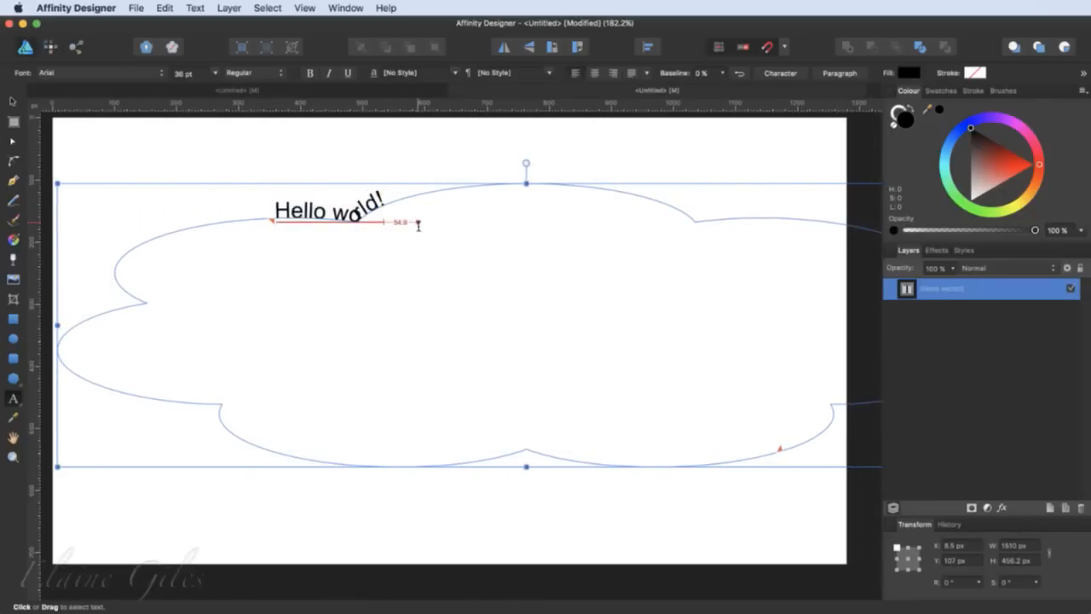
pyautogui.press('super+a')
pyautogui.click(418, 226)
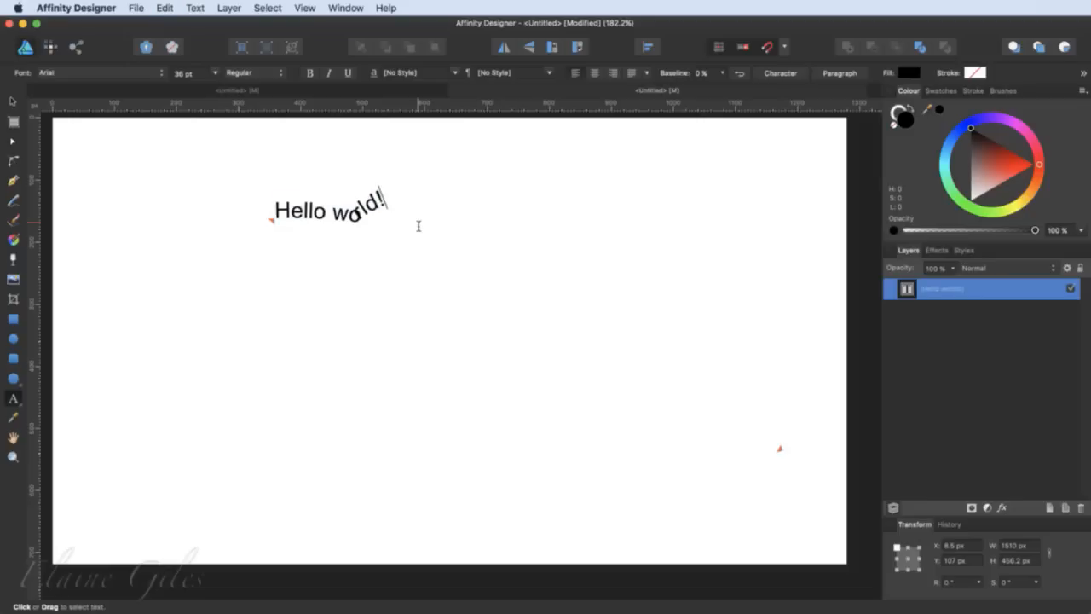
pyautogui.press('super+a')
pyautogui.press('super+c')
pyautogui.press('Right')
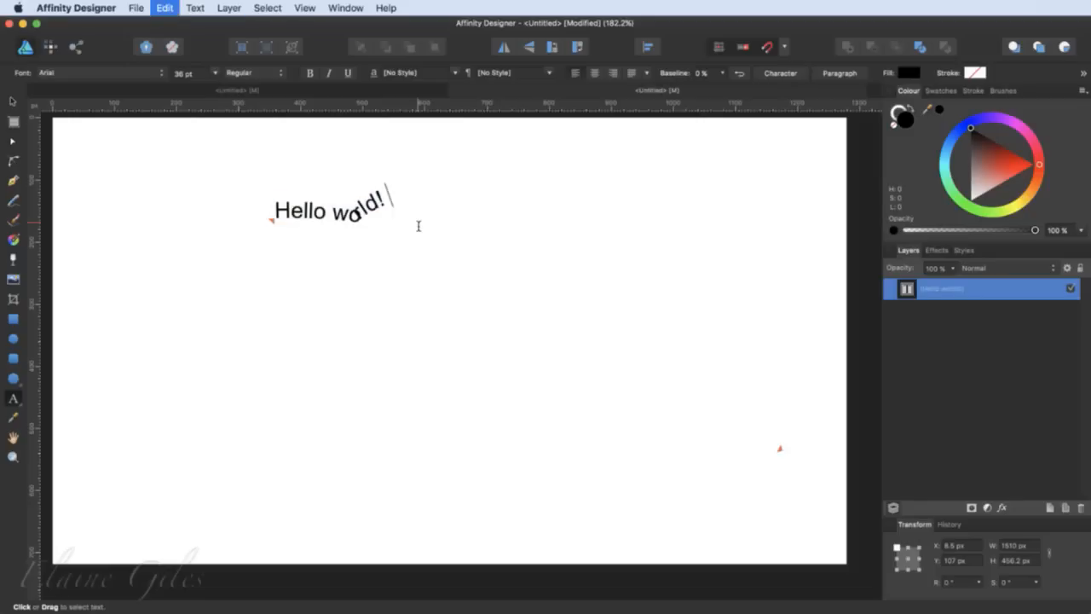
pyautogui.press('super+v')
pyautogui.press('super+v')
pyautogui.press('super+v')
pyautogui.press('super+v')
pyautogui.press('super+v')
pyautogui.press('super+v')
pyautogui.press('super+v')
pyautogui.press('super+v')
pyautogui.press('super+v')
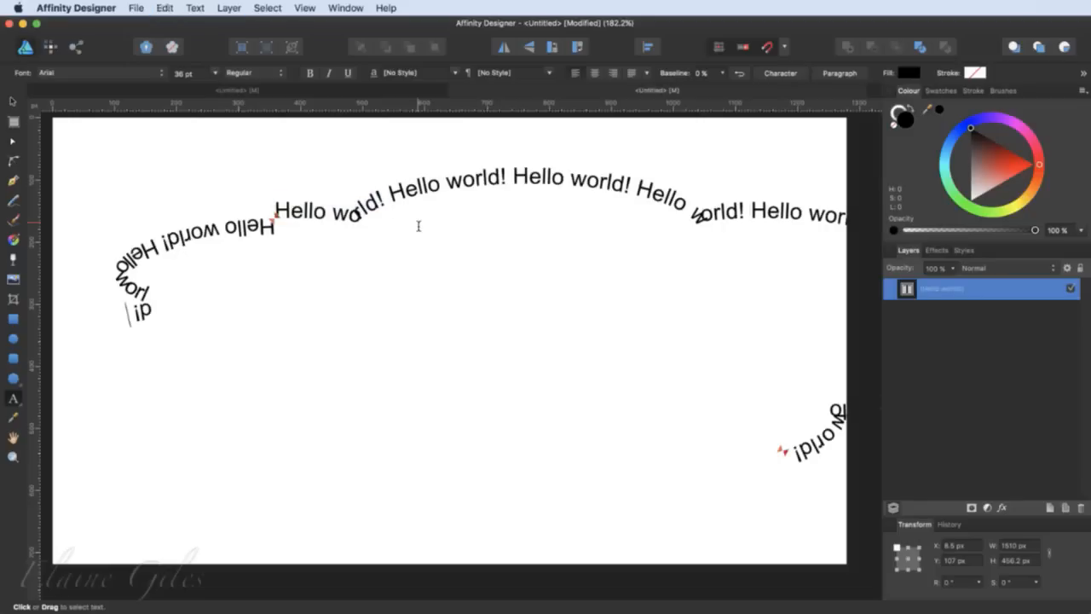
pyautogui.press('super+v')
pyautogui.press('super+v')
pyautogui.press('super+v')
pyautogui.press('super+v')
pyautogui.press('super+v')
pyautogui.press('super+v')
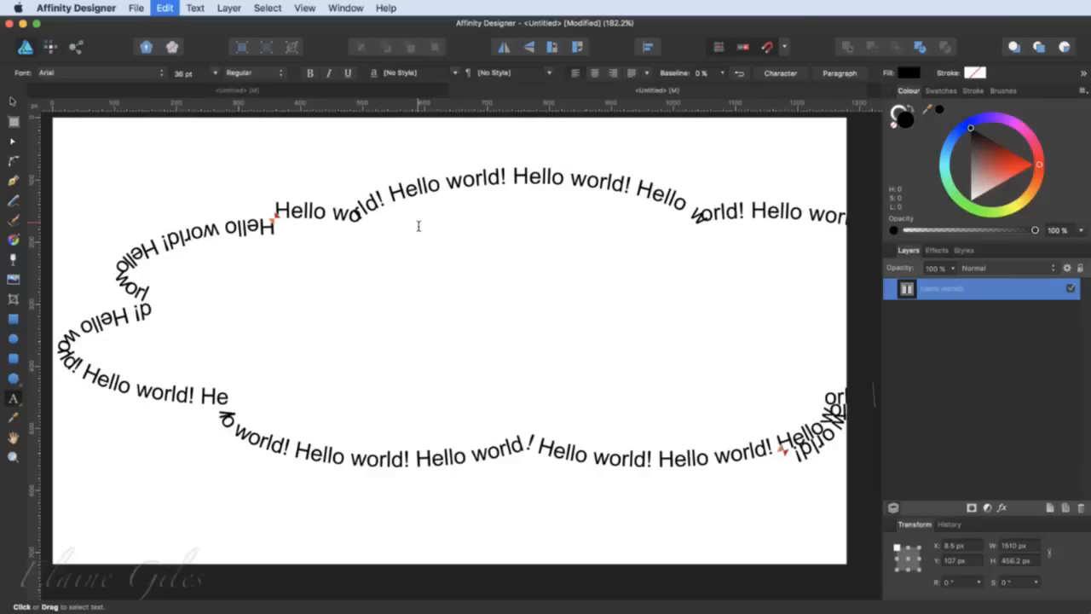
pyautogui.press('super+v')
pyautogui.press('super+v')
pyautogui.press('super+v')
pyautogui.press('super+v')
pyautogui.press('super+v')
pyautogui.press('super+v')
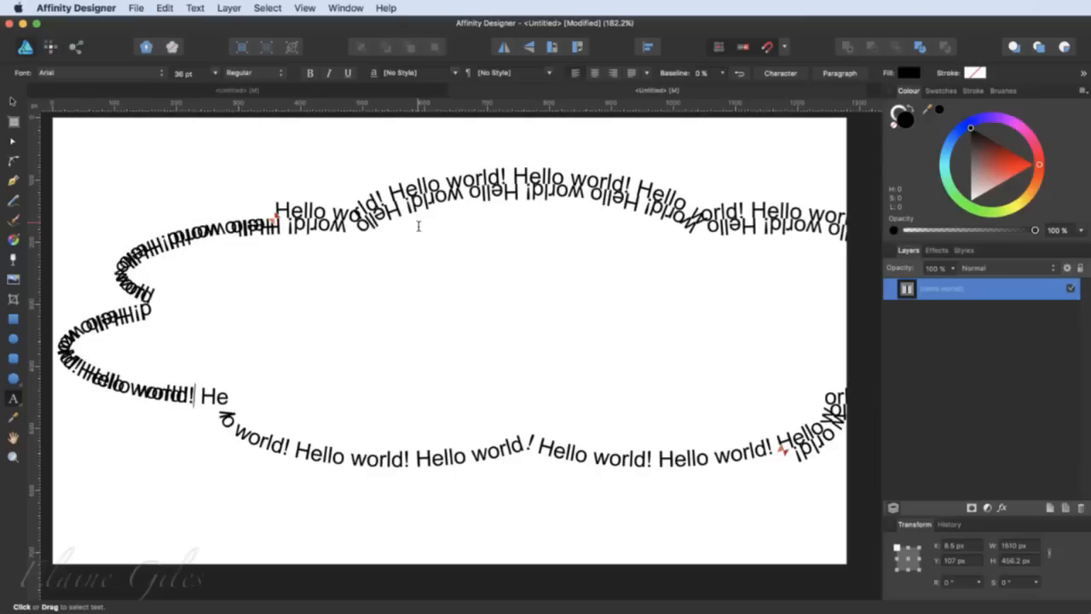
pyautogui.press('super+v')
pyautogui.press('super+v')
pyautogui.press('super+v')
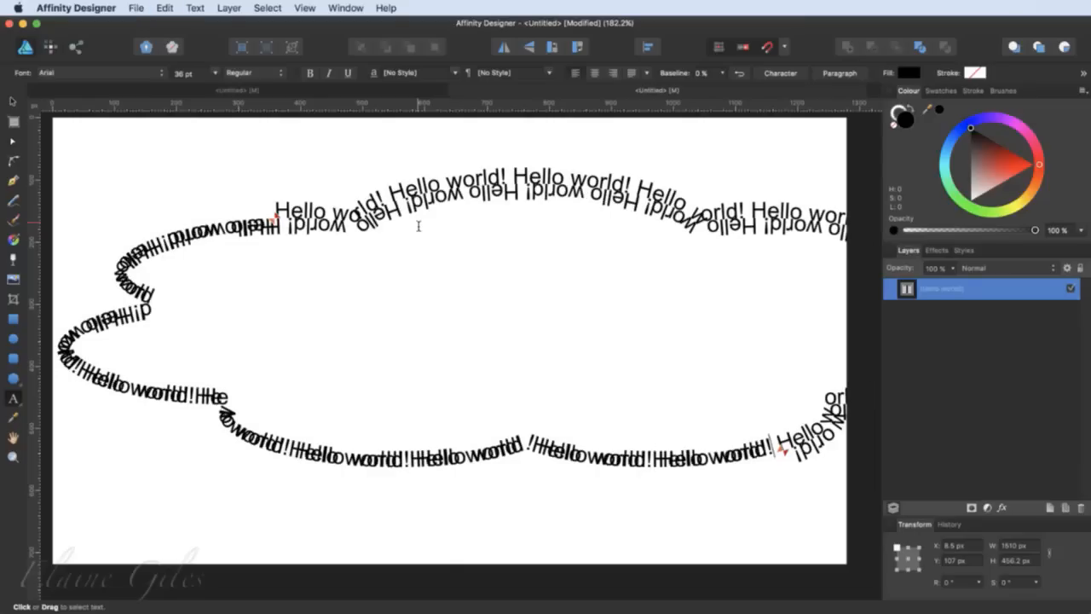
# - Undo the surplus pastes step by step until the text ends within the cloud's lower-left bubble
pyautogui.press('super+z')
pyautogui.press('super+z')
pyautogui.press('super+z')
pyautogui.press('super+z')
pyautogui.press('super+z')
pyautogui.press('super+z')
pyautogui.press('super+z')
pyautogui.press('super+z')
pyautogui.press('super+z')
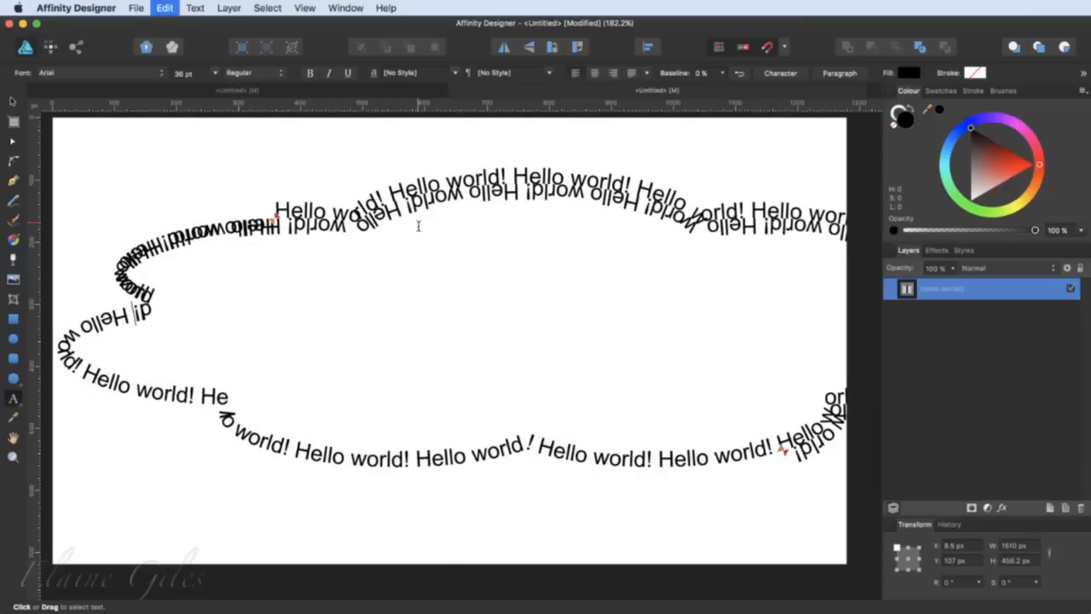
pyautogui.press('super+z')
pyautogui.press('super+z')
pyautogui.press('super+z')
pyautogui.press('super+z')
pyautogui.press('super+z')
pyautogui.press('super+z')
pyautogui.press('super+z')
pyautogui.press('super+z')
pyautogui.press('super+z')
pyautogui.press('super+z')
pyautogui.press('super+z')
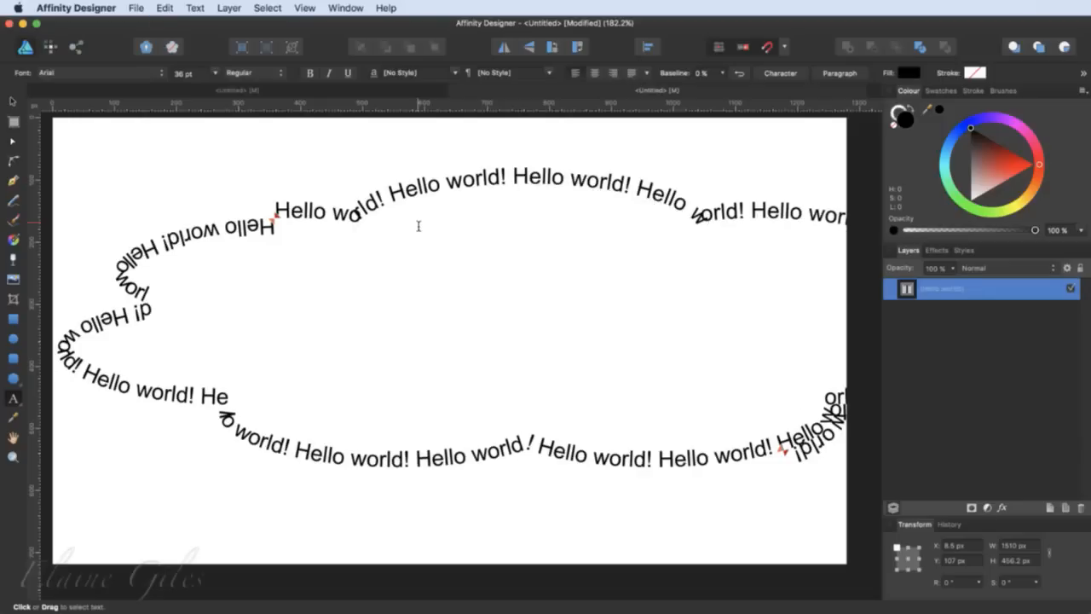
pyautogui.press('super+z')
pyautogui.press('super+z')
pyautogui.press('super+z')
pyautogui.press('super+z')
pyautogui.press('super+z')
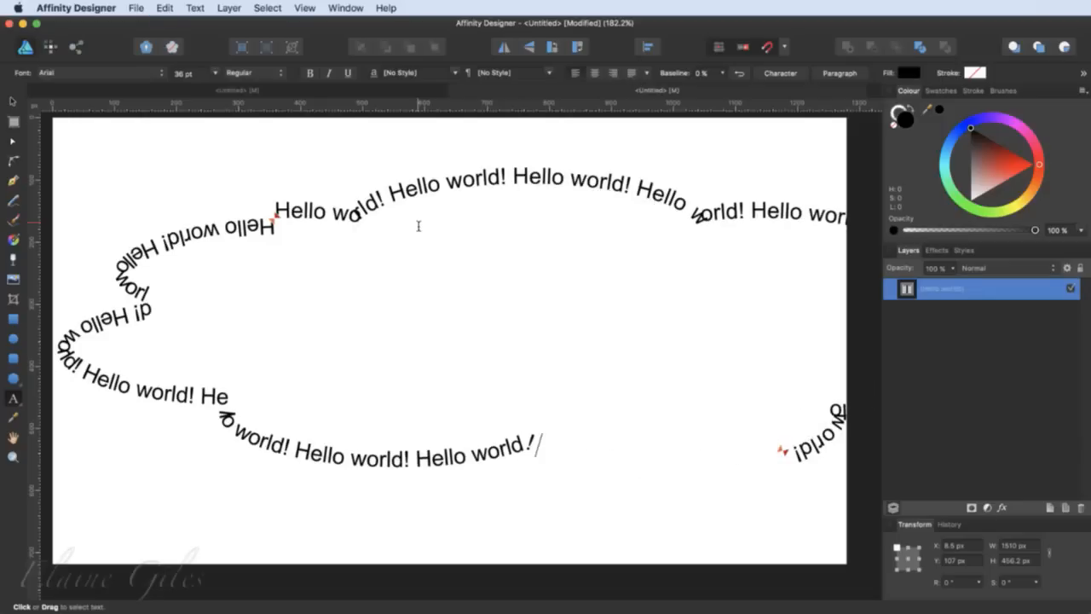
pyautogui.press('super+z')
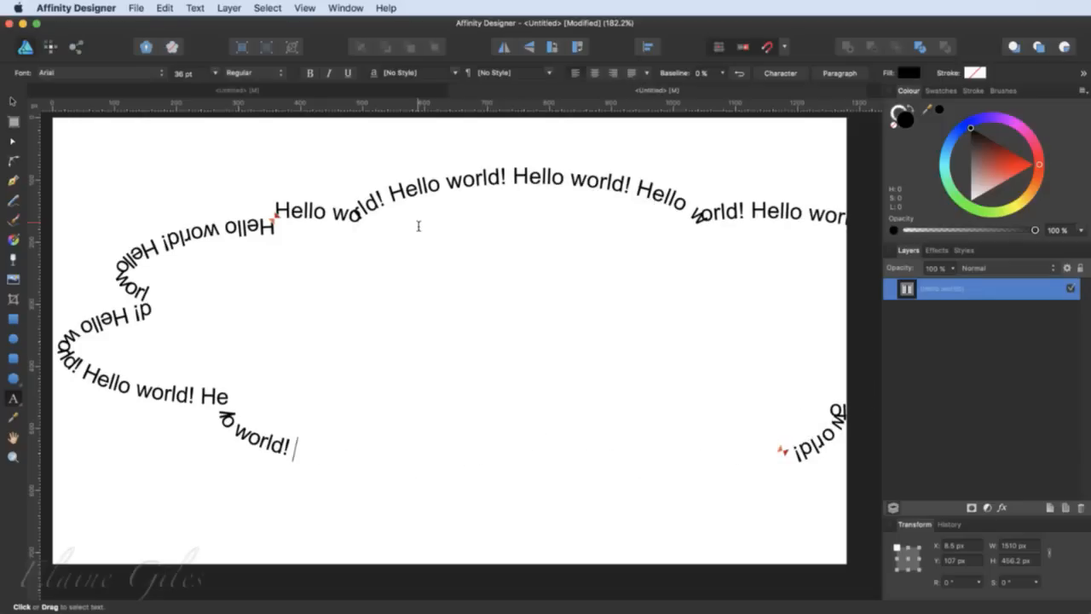
# - Resize the cloud path text to about 924 by 596 px and position it at about X 198 px, Y 101 px
pyautogui.moveTo(60, 189); pyautogui.dragTo(459, 162)
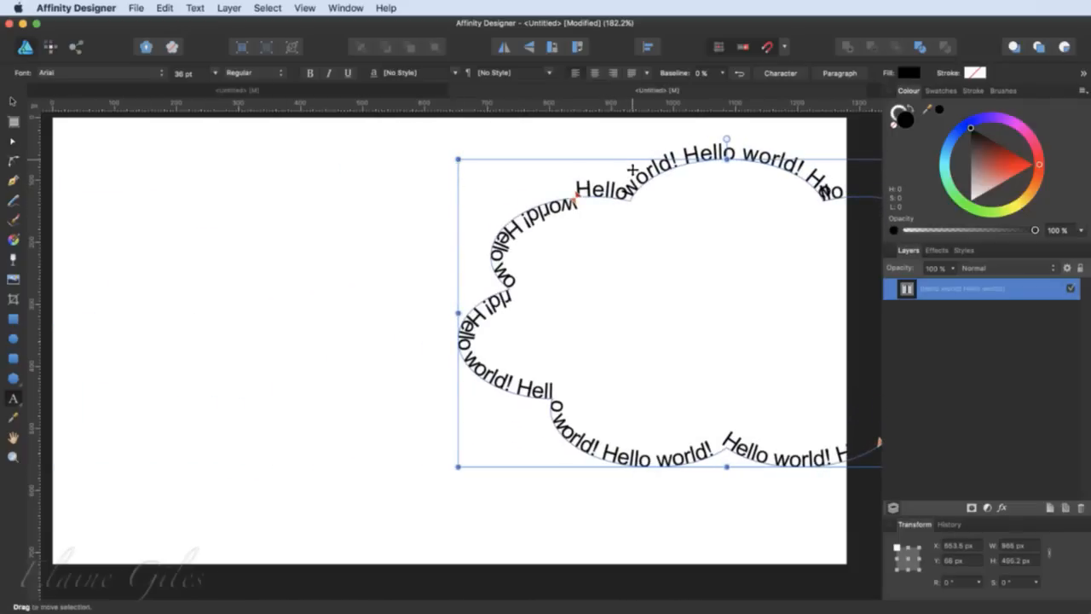
pyautogui.moveTo(628, 165); pyautogui.dragTo(350, 186)
pyautogui.moveTo(714, 493); pyautogui.dragTo(750, 553)
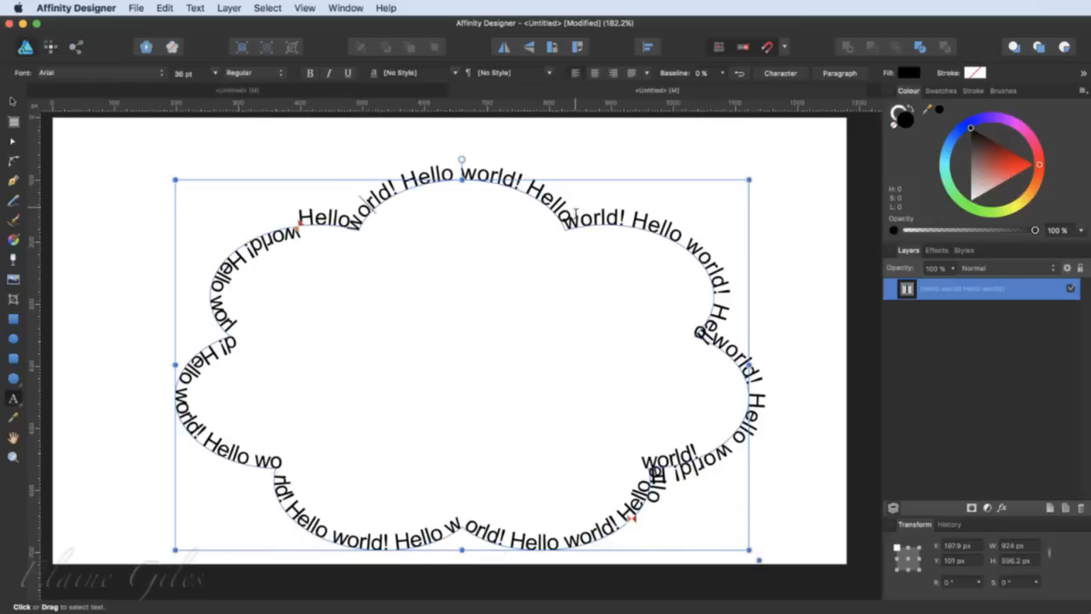
# - Cut the surplus repeats so the path text ends in the cloud's right-hand bubble, and set its baseline to -36 %
pyautogui.moveTo(631, 220); pyautogui.dragTo(579, 546)
pyautogui.press('super+x')
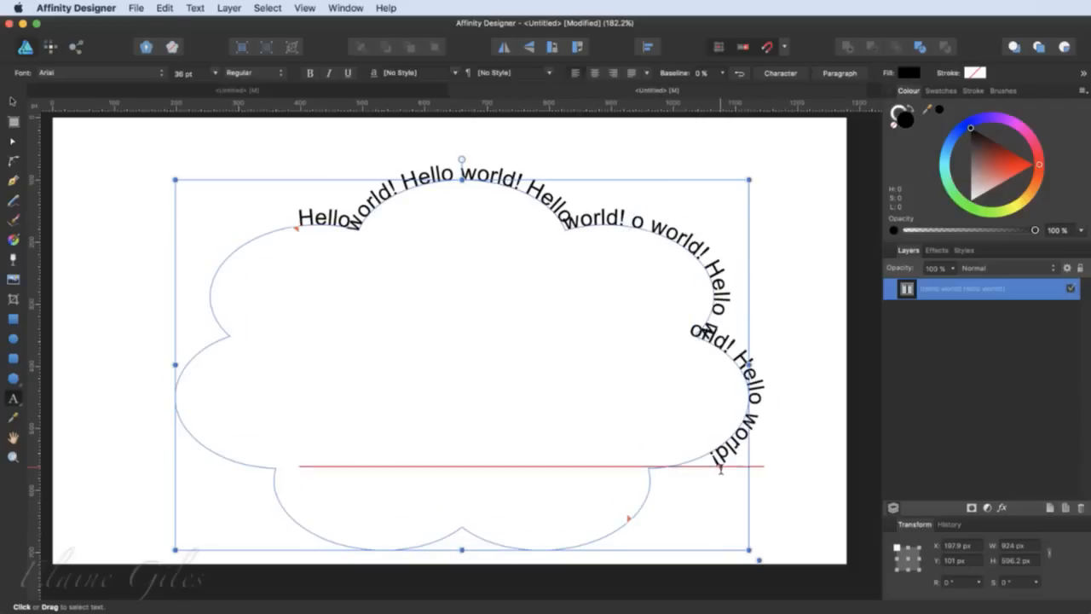
pyautogui.click(553, 234)
pyautogui.tripleClick(553, 234)
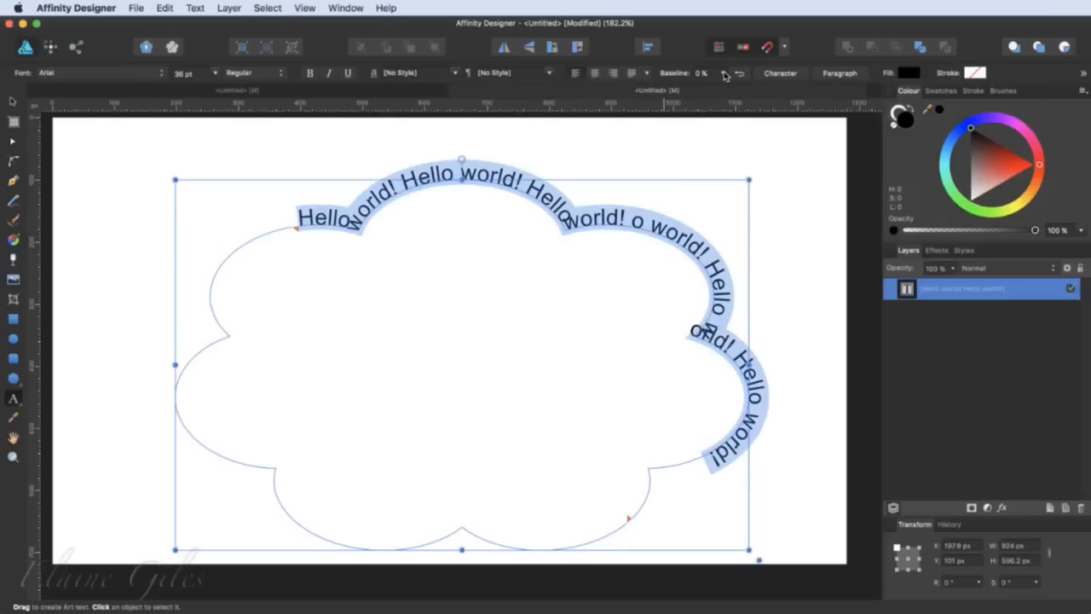
pyautogui.click(724, 74)
pyautogui.moveTo(723, 91); pyautogui.dragTo(801, 100)
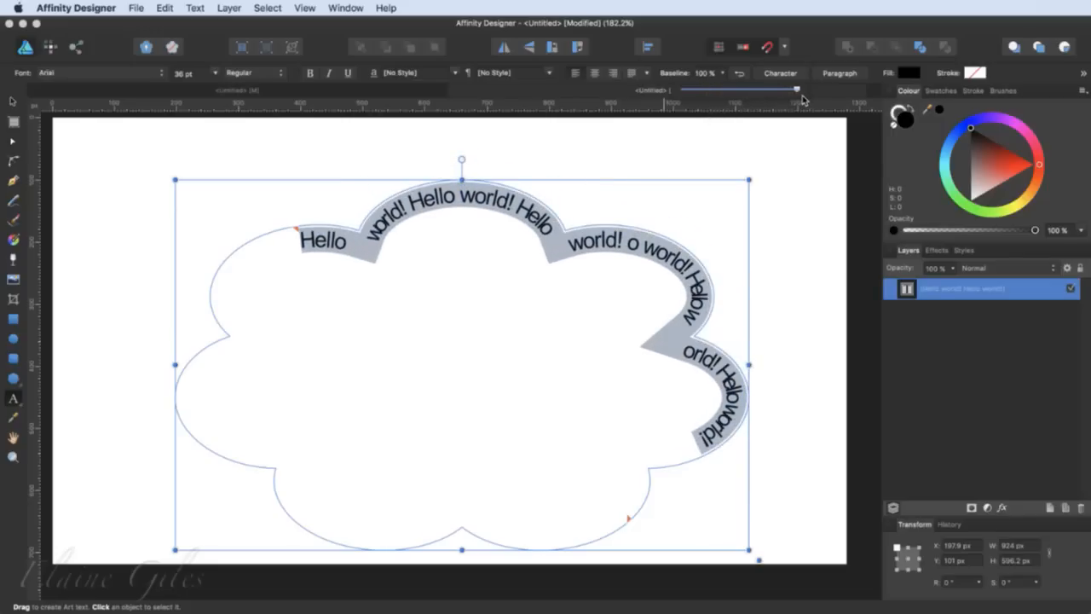
pyautogui.moveTo(801, 100); pyautogui.dragTo(693, 140)
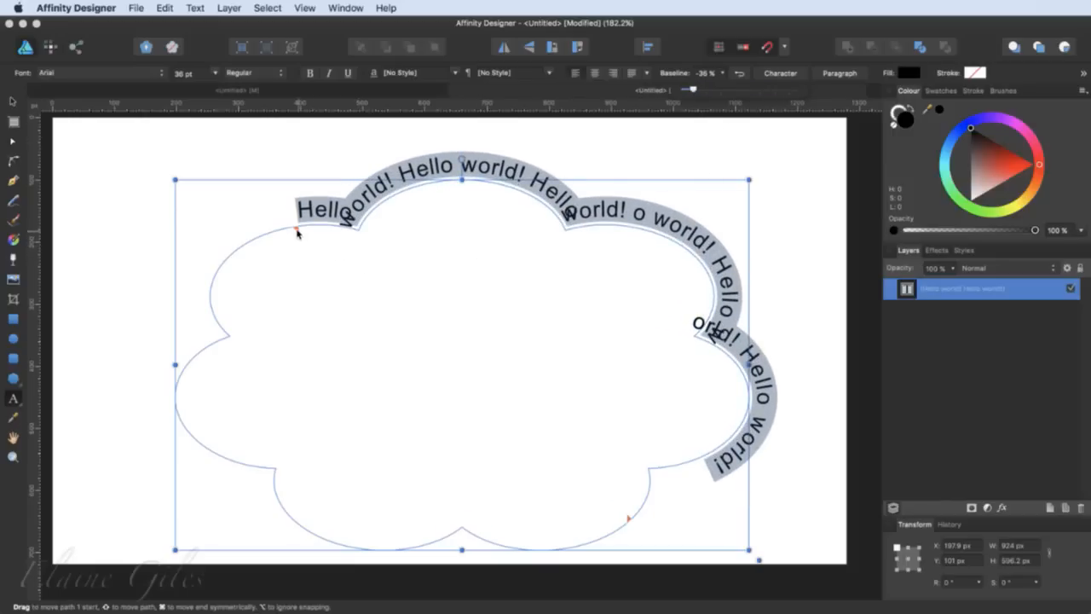
# - Move the path text's start marker to the notch where the cloud's top bubble begins
pyautogui.moveTo(296, 231); pyautogui.dragTo(297, 231)
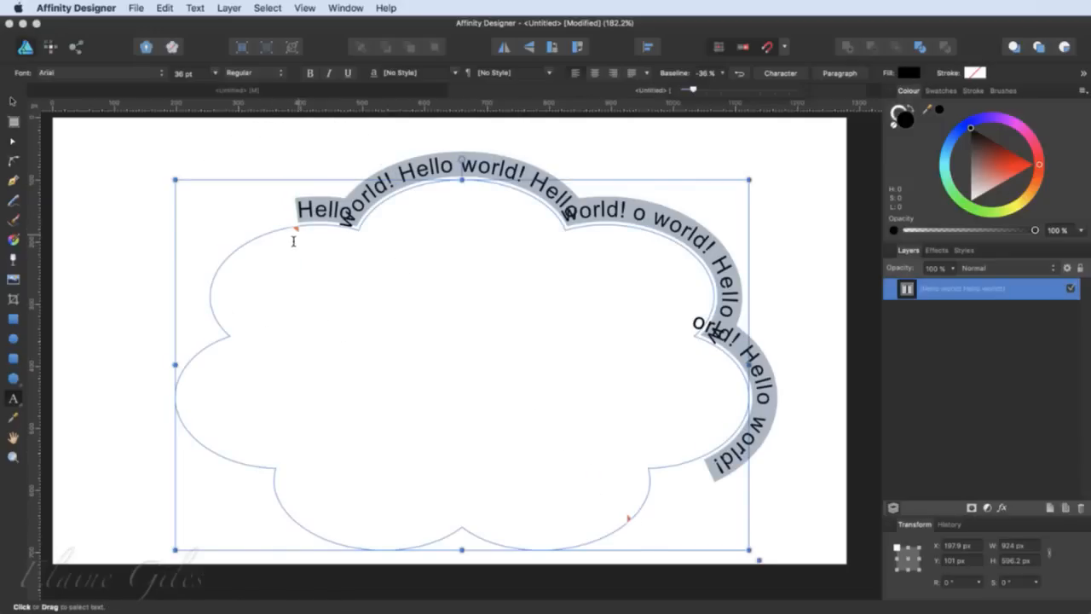
pyautogui.moveTo(296, 230); pyautogui.dragTo(274, 467)
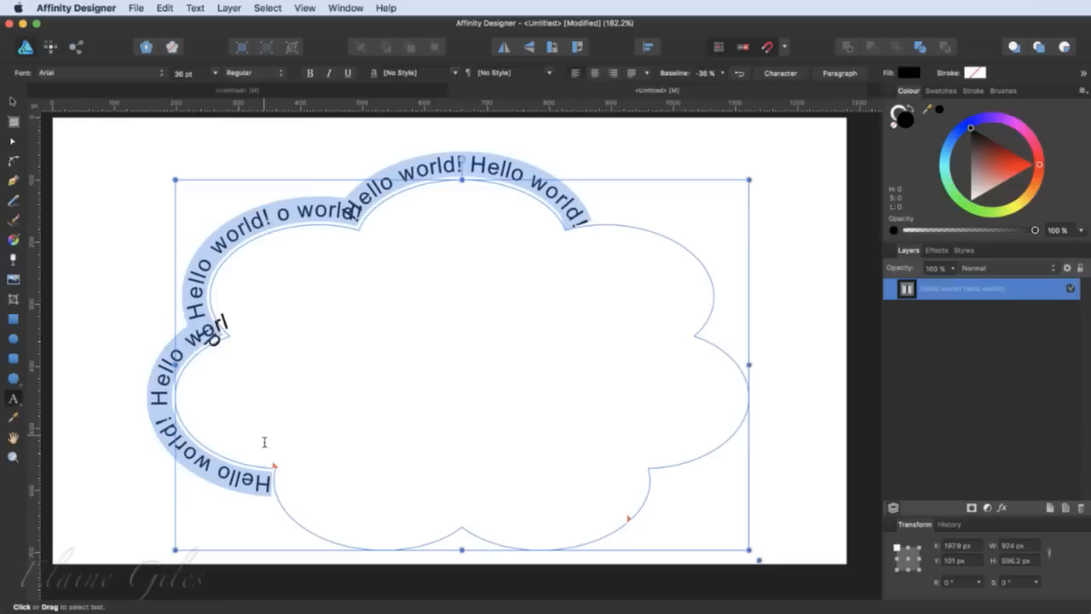
pyautogui.moveTo(259, 466); pyautogui.dragTo(360, 237)
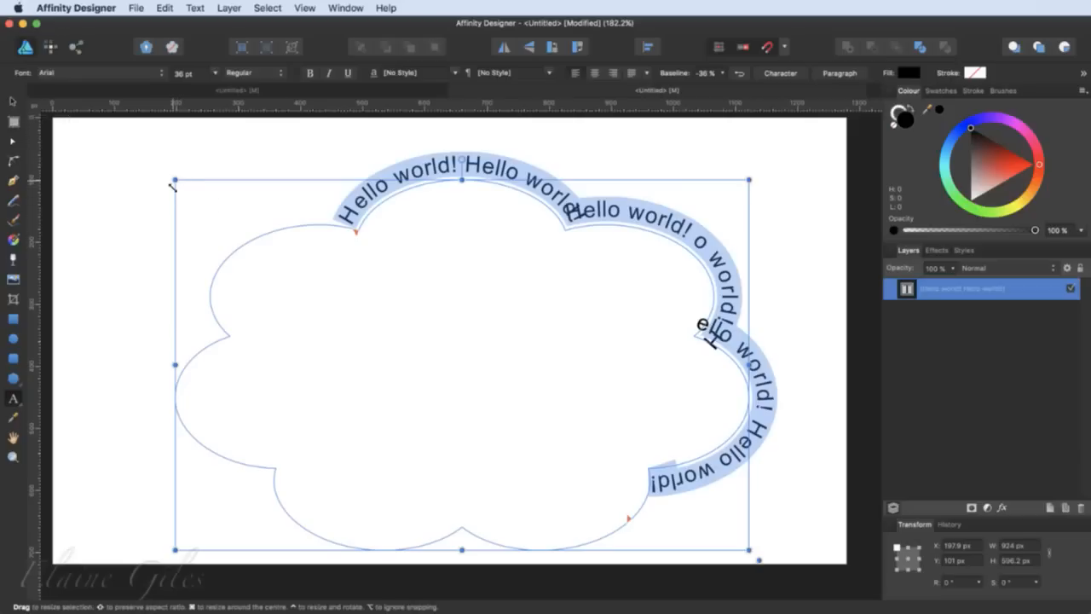
# - Resize the cloud path text to about 819 by 632 px at X 304 px, Y 65 px, and deselect it
pyautogui.moveTo(185, 181); pyautogui.dragTo(242, 157)
pyautogui.press('Escape')
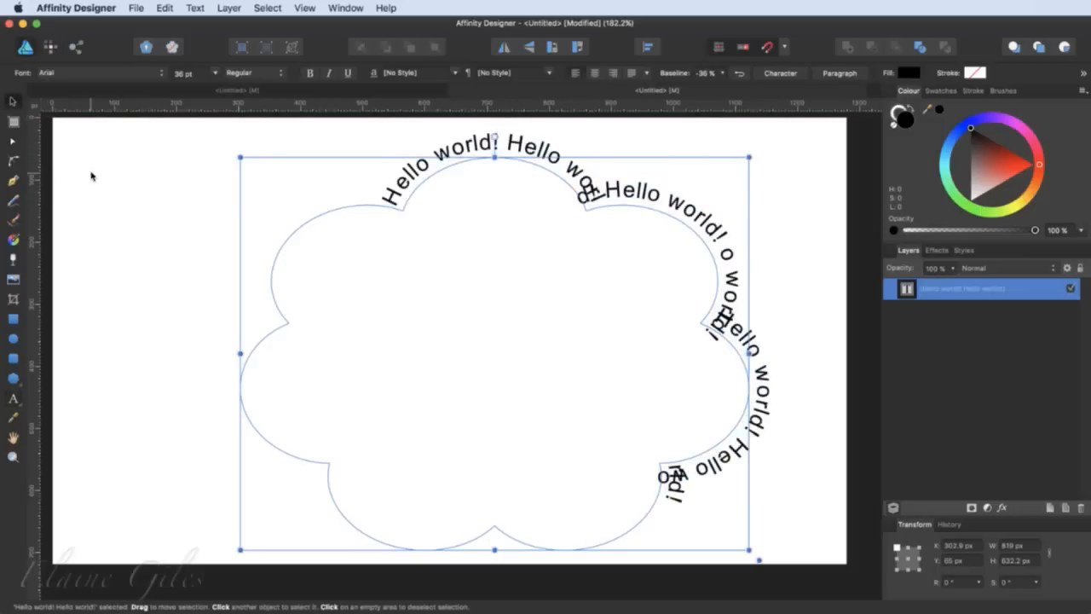
pyautogui.click(87, 170)
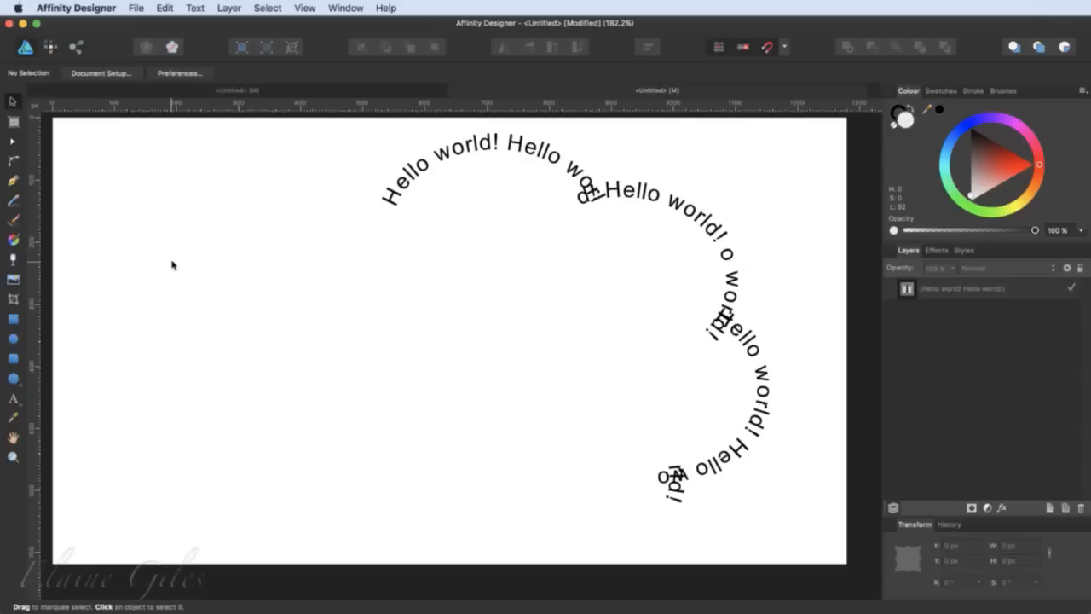
# - Open the iMac document, expand its iMac layer and select the Yosemite UI Kit embedded document
pyautogui.scroll(2, 187, 307)
pyautogui.hscroll(-2, 188, 307)
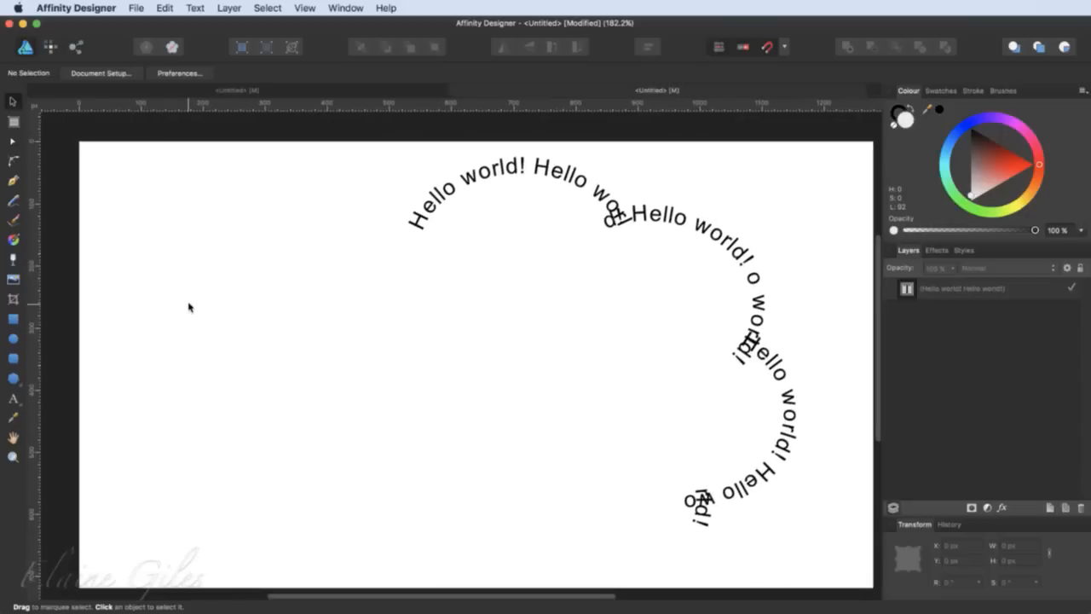
pyautogui.hscroll(1, 187, 305)
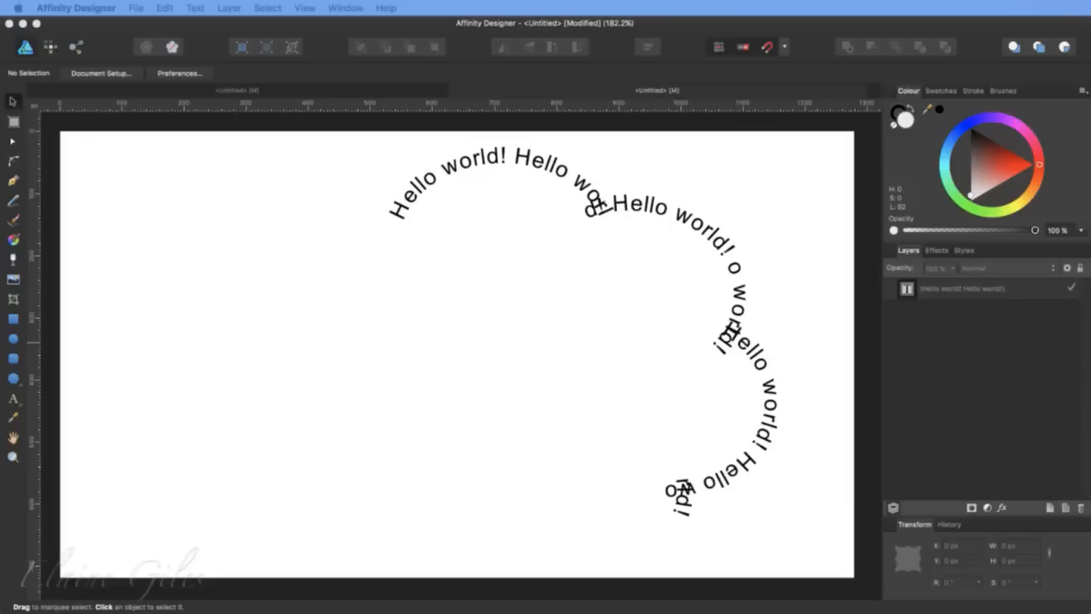
pyautogui.press('Return')
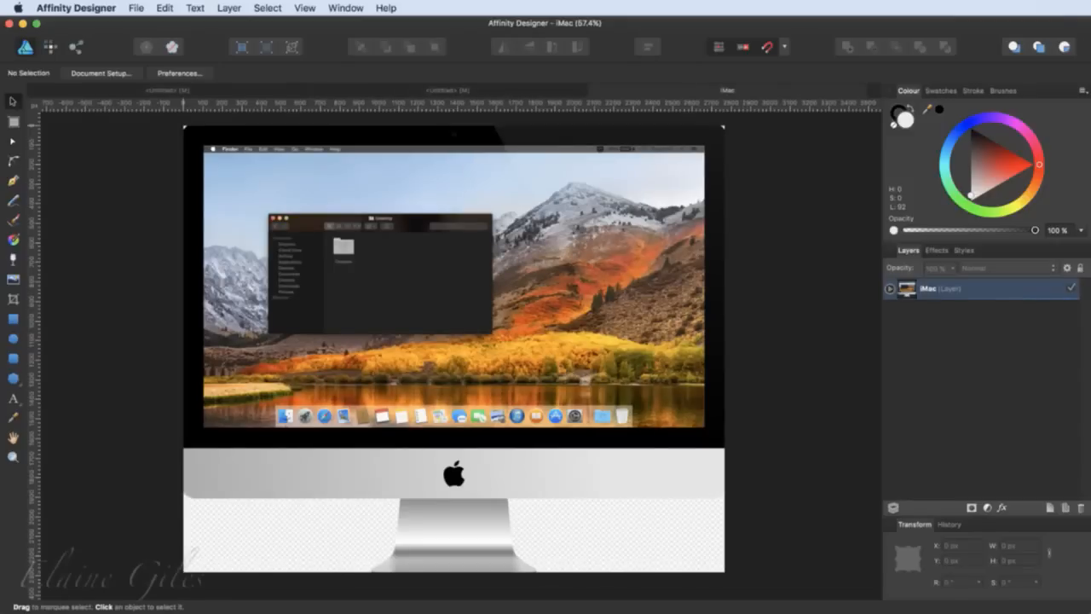
pyautogui.click(890, 288)
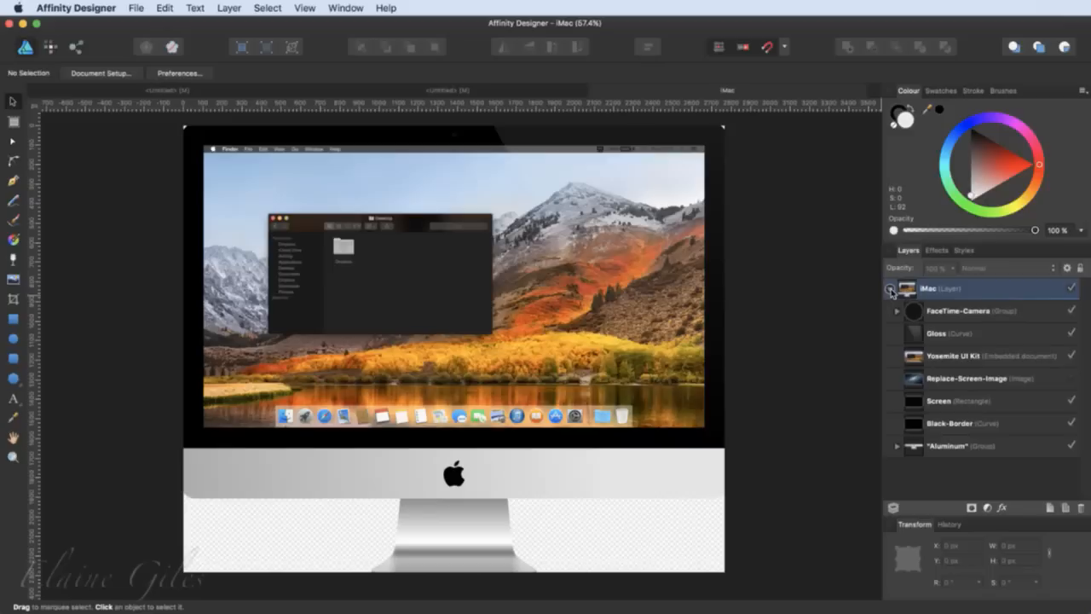
pyautogui.click(968, 362)
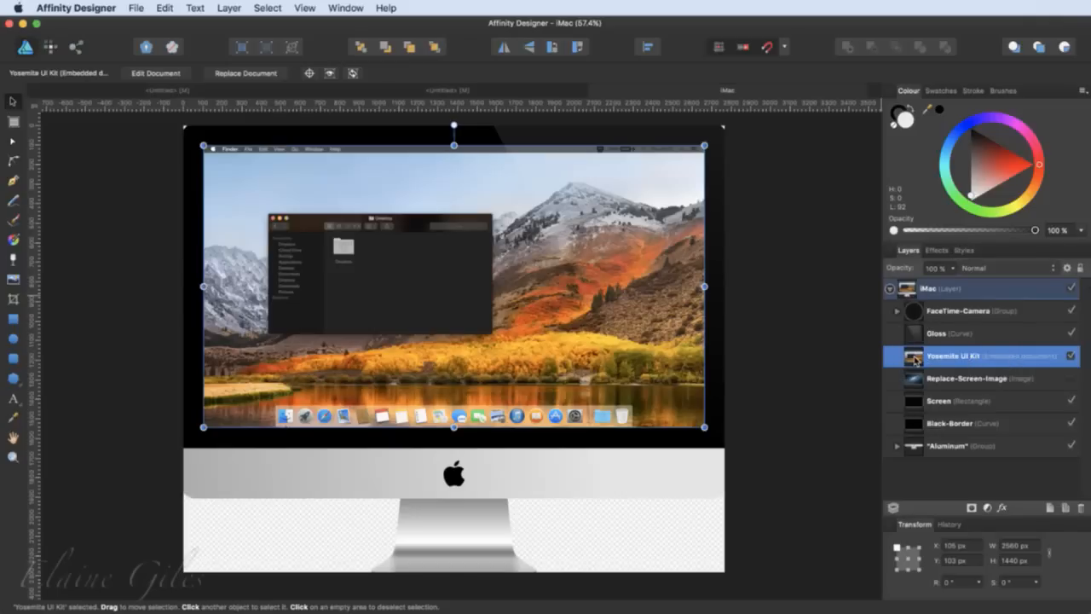
pyautogui.press('super+alt+0')
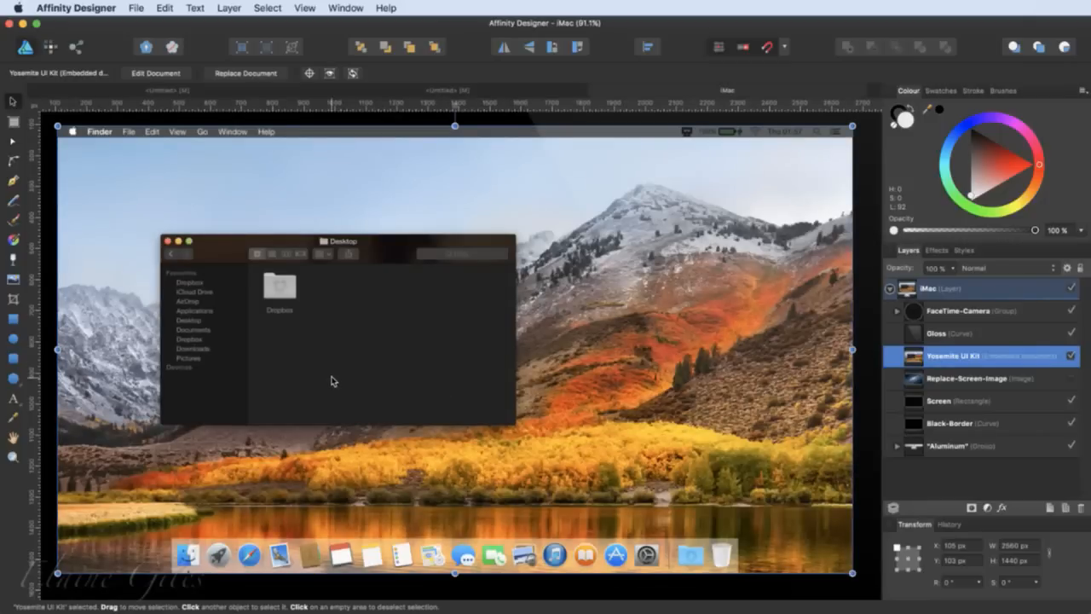
# - Switch to separated mode, minimize both untitled document windows and place the iMac window beside the tools
pyautogui.click(345, 8)
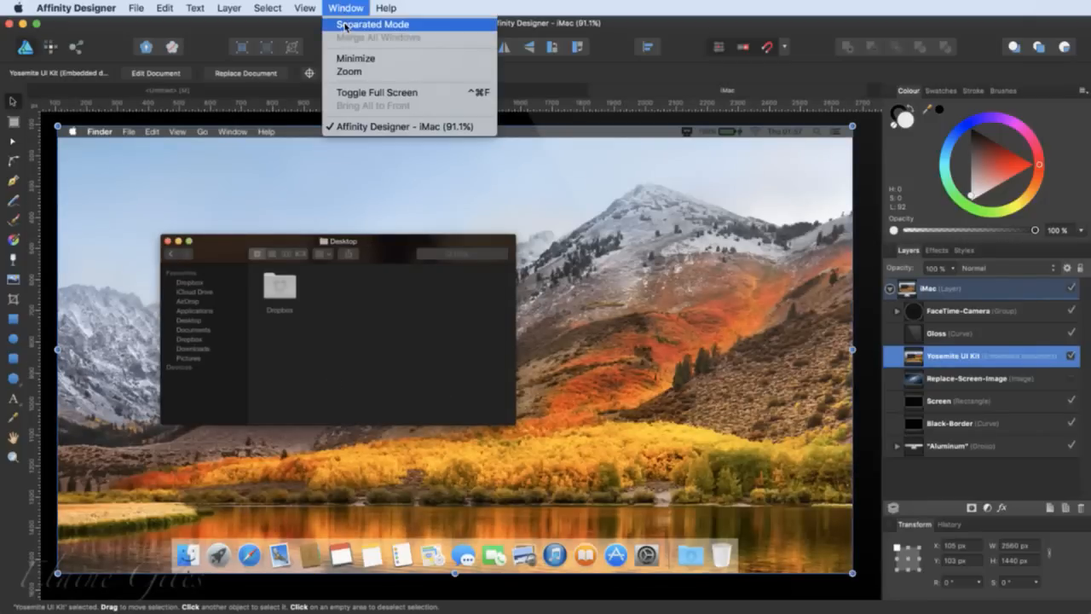
pyautogui.click(346, 25)
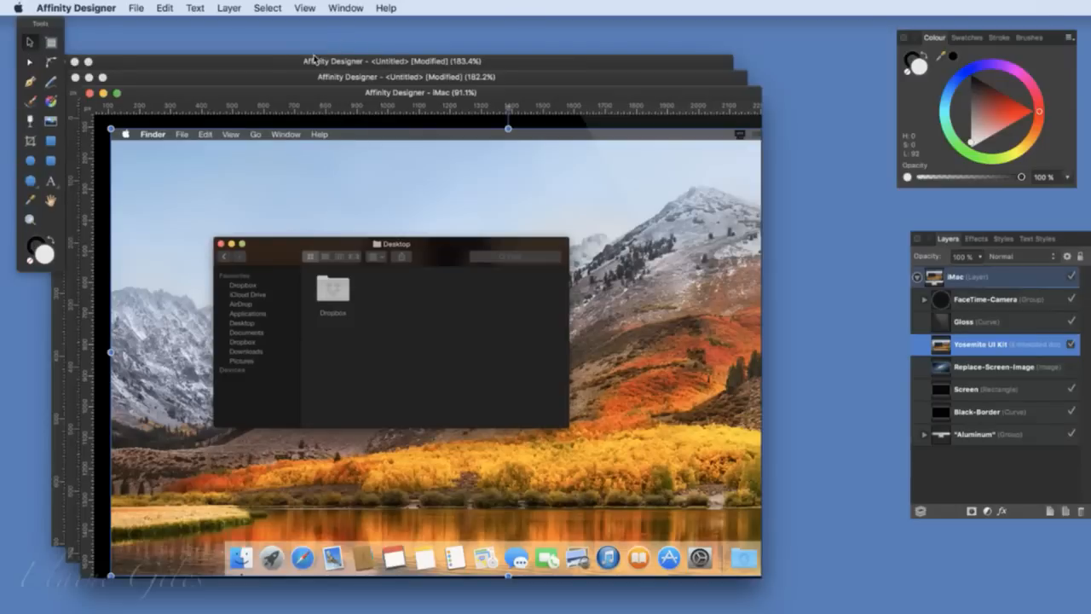
pyautogui.moveTo(216, 96); pyautogui.dragTo(478, 131)
pyautogui.click(209, 64)
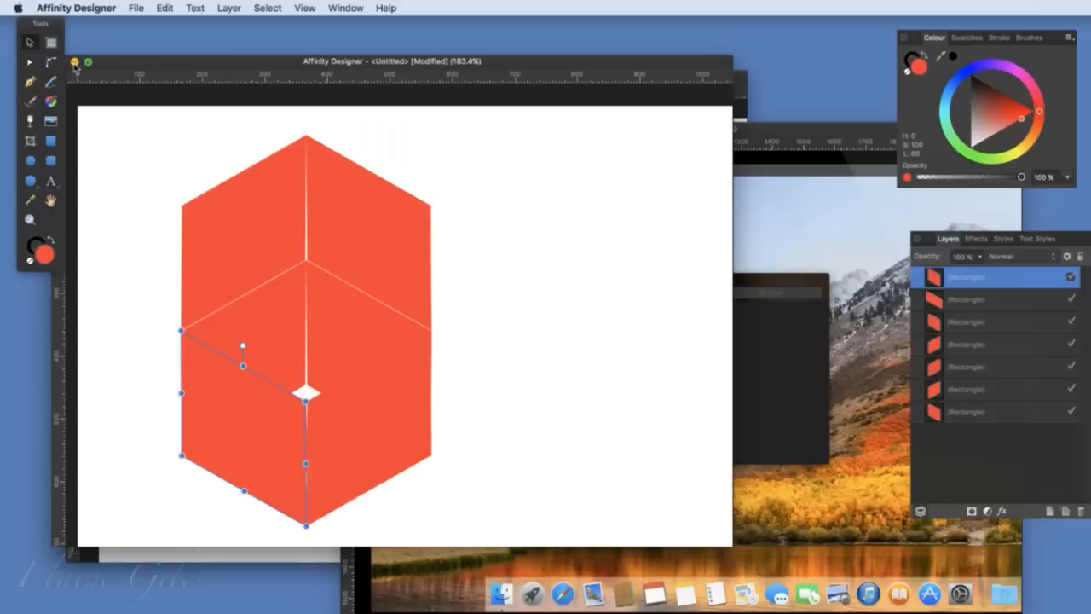
pyautogui.click(88, 62)
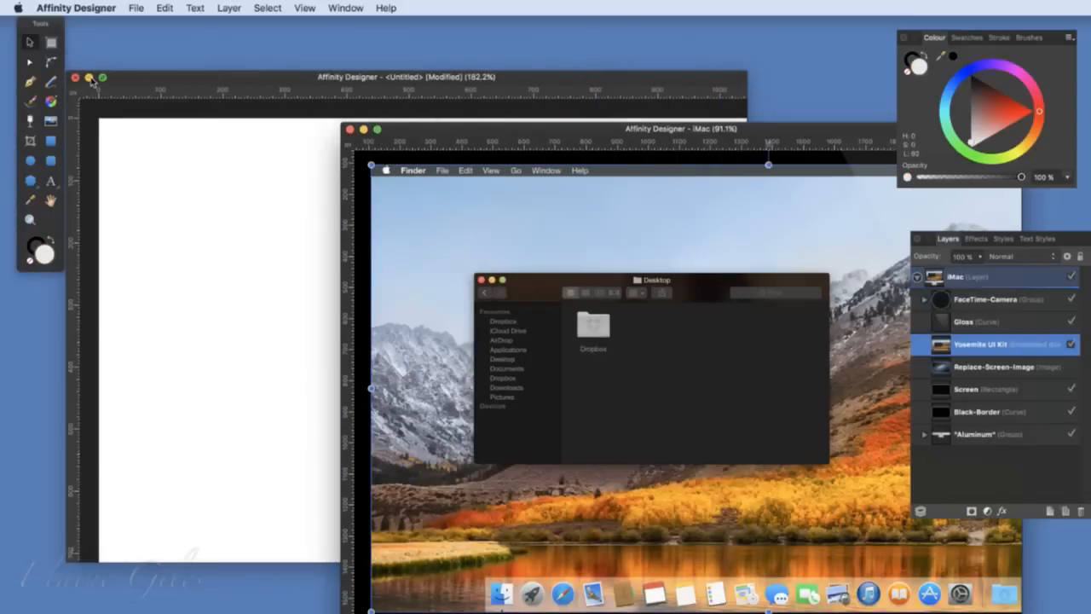
pyautogui.click(90, 78)
pyautogui.moveTo(450, 128); pyautogui.dragTo(172, 29)
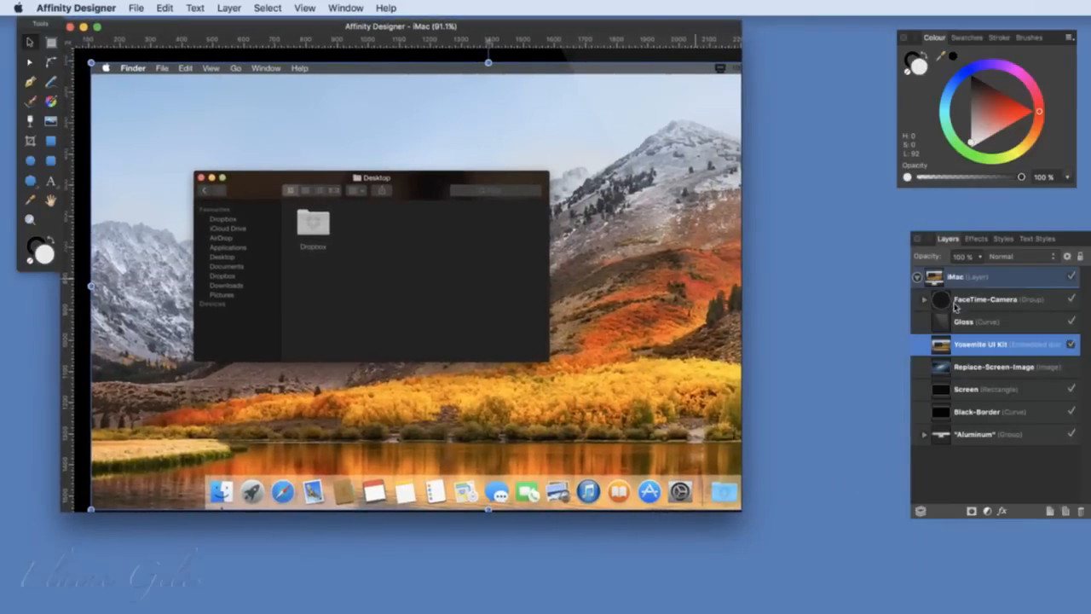
# - Fit the Yosemite UI Kit object in the iMac window and turn separated mode off
pyautogui.doubleClick(942, 343)
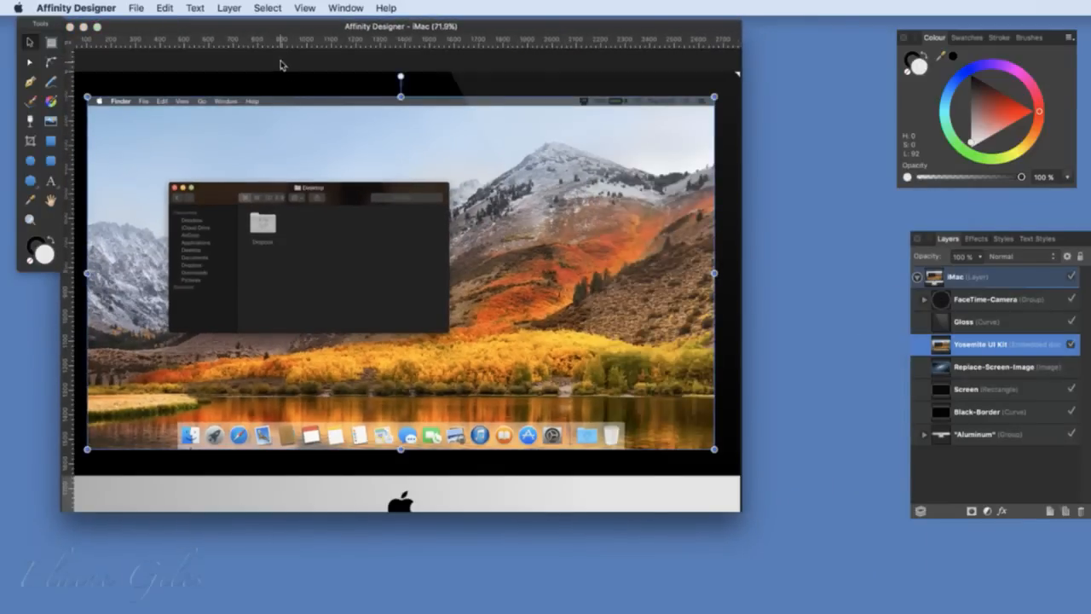
pyautogui.moveTo(291, 25)
pyautogui.mouseDown()
pyautogui.moveTo(396, 84)
pyautogui.moveTo(295, 26)
pyautogui.mouseUp()
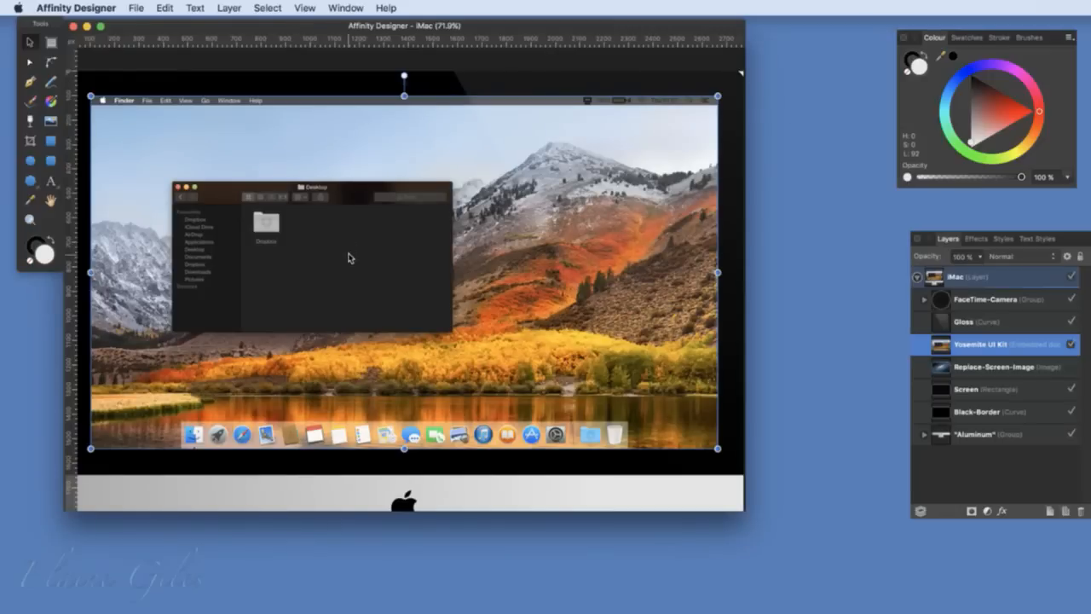
pyautogui.click(345, 7)
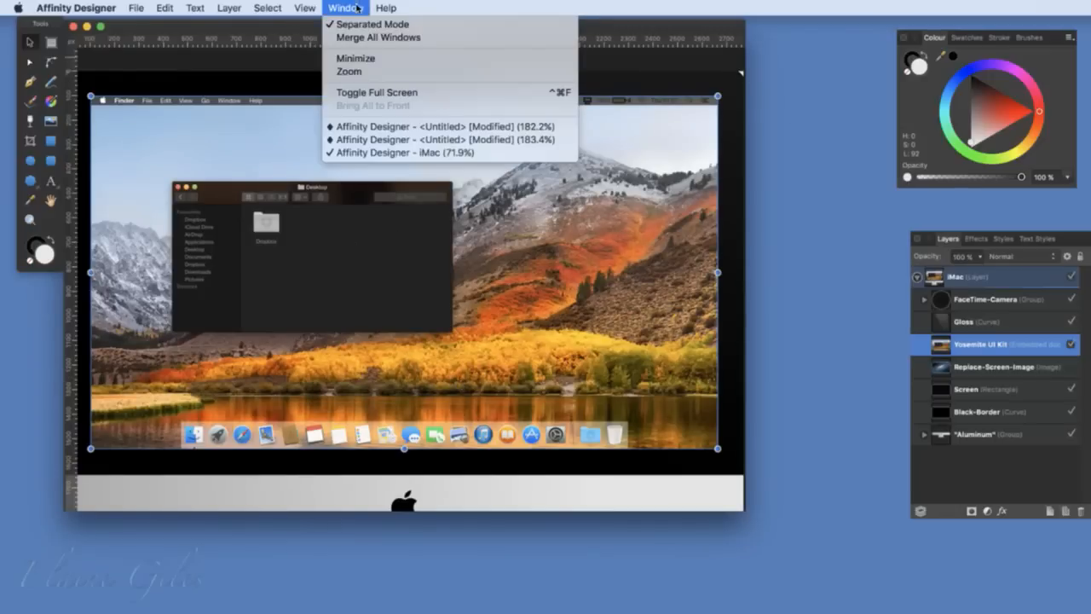
pyautogui.click(400, 24)
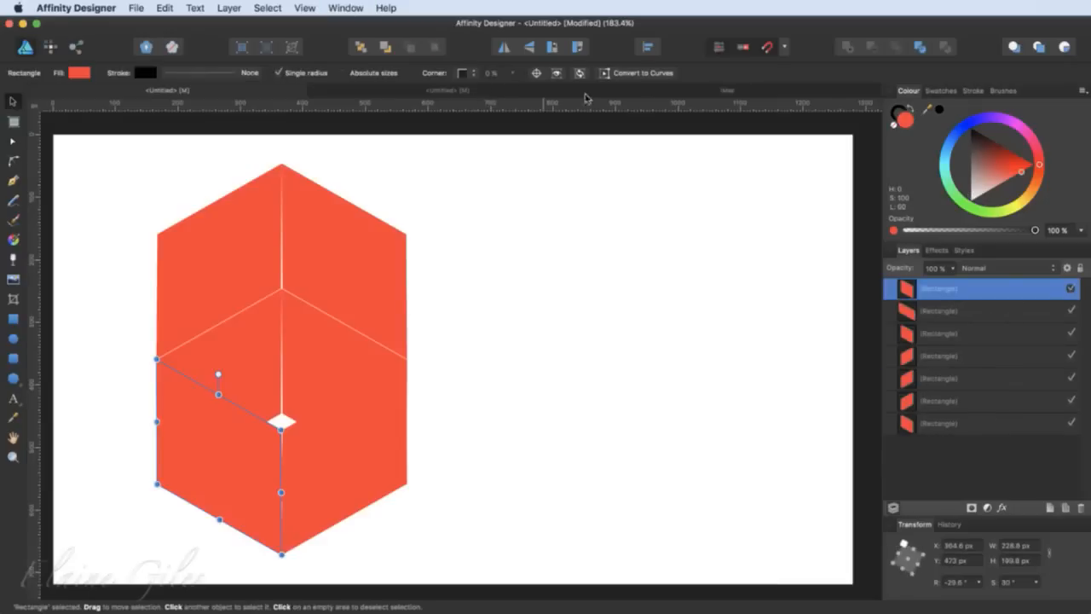
# - Return to the iMac document and open its Yosemite UI Kit embedded document for editing
pyautogui.click(721, 91)
pyautogui.hscroll(-3, 509, 241)
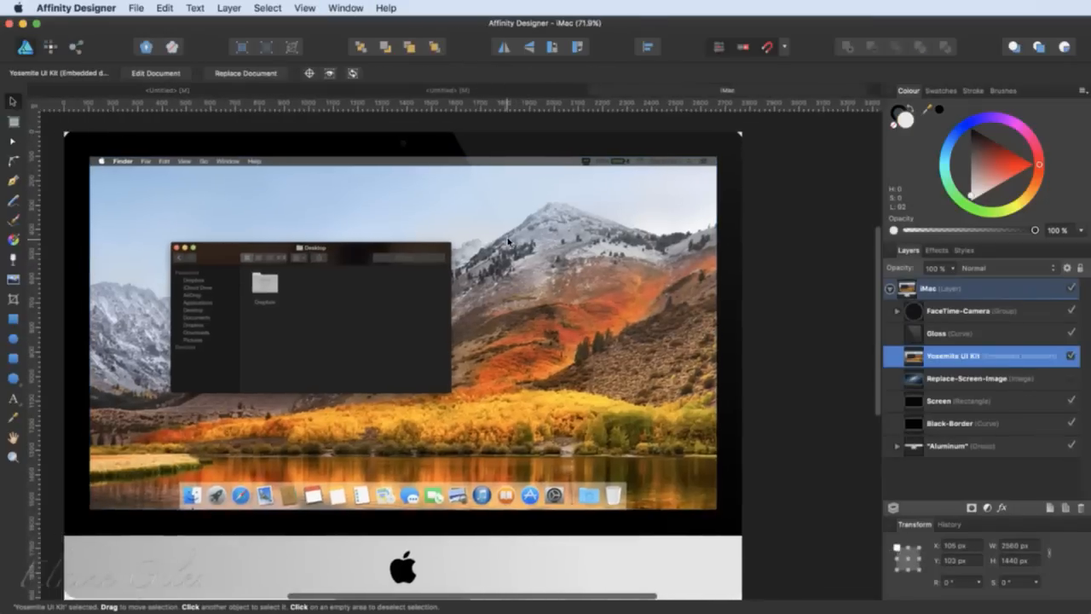
pyautogui.scroll(-1, 508, 241)
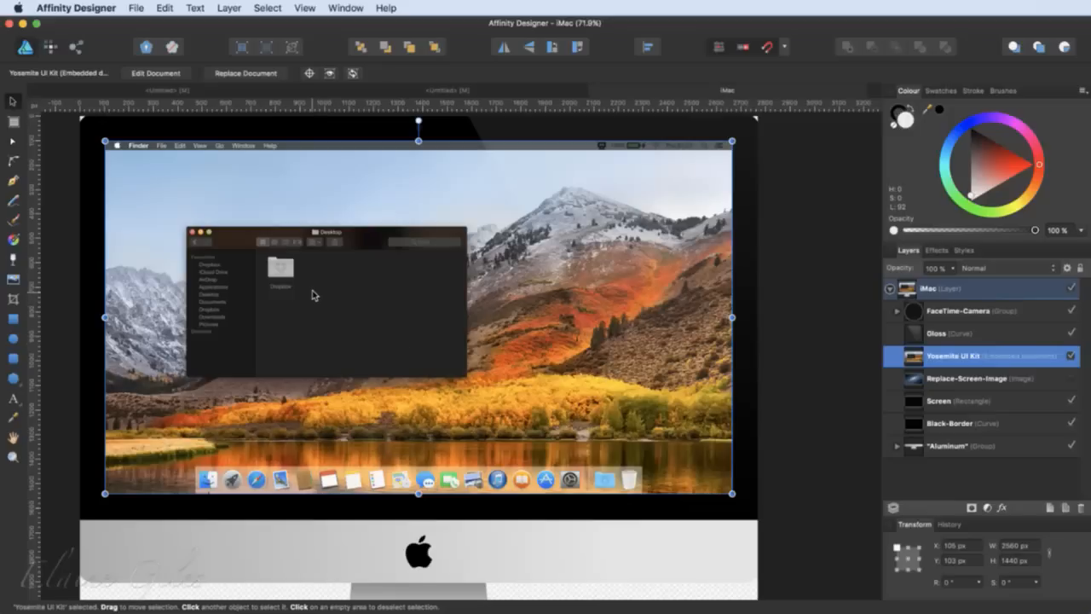
pyautogui.click(150, 74)
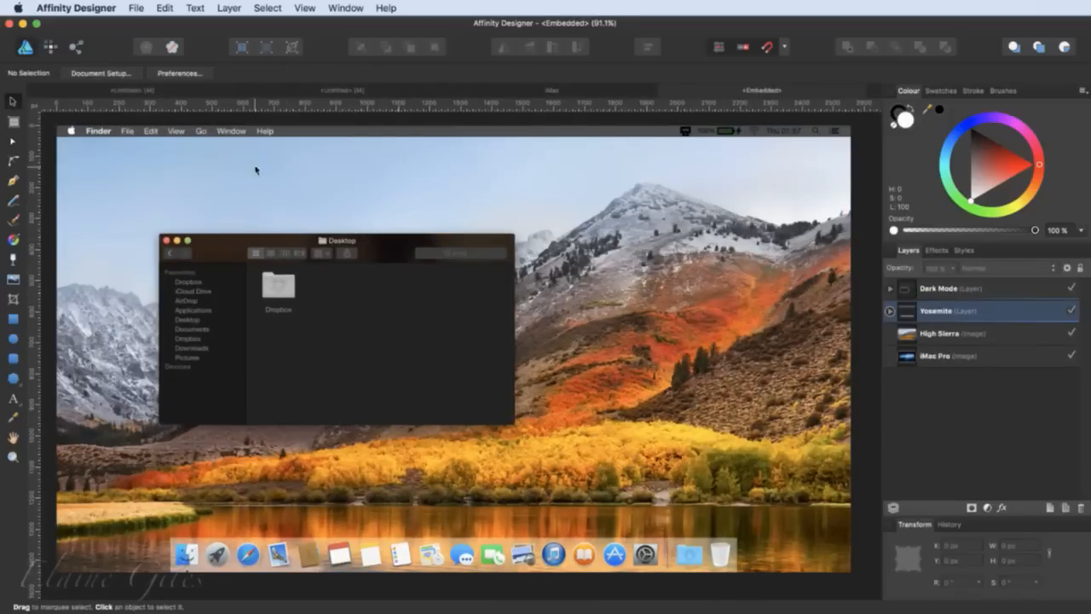
# - Close both untitled documents without saving them
pyautogui.click(68, 91)
pyautogui.click(503, 225)
pyautogui.click(200, 89)
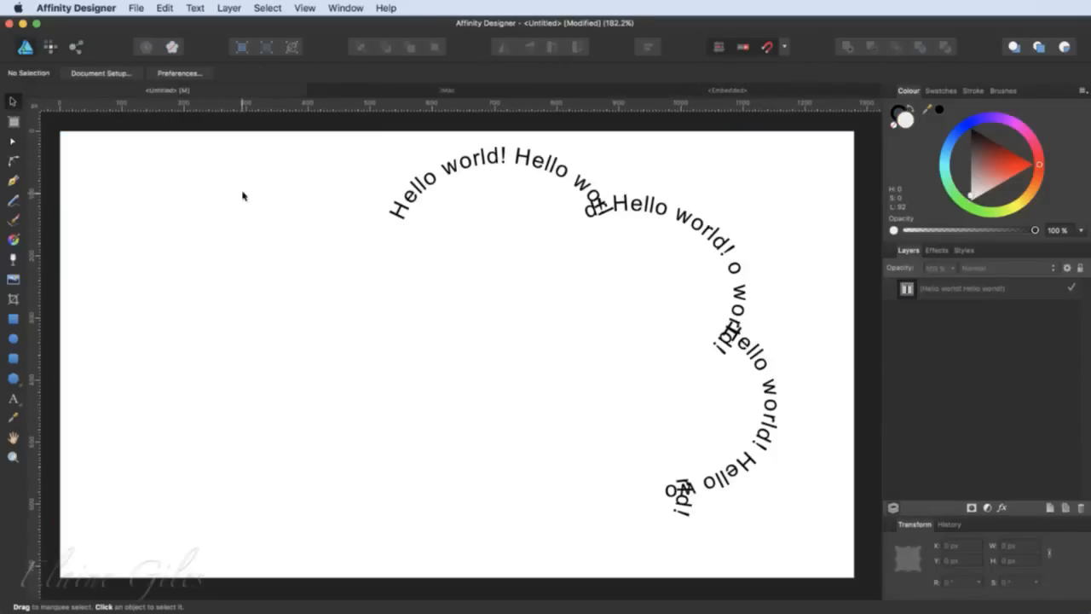
pyautogui.click(35, 90)
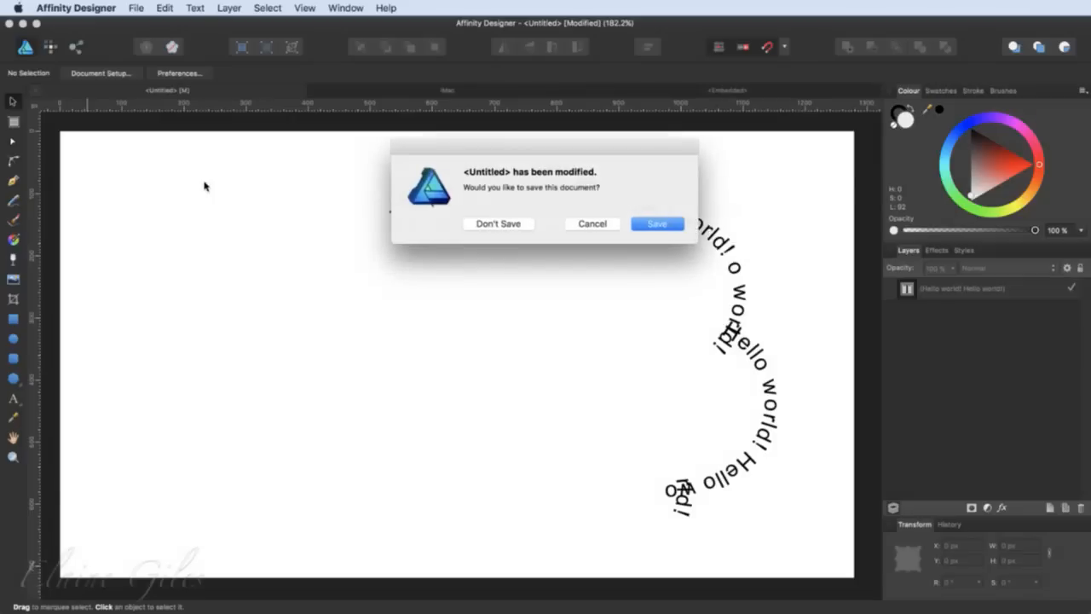
pyautogui.click(482, 223)
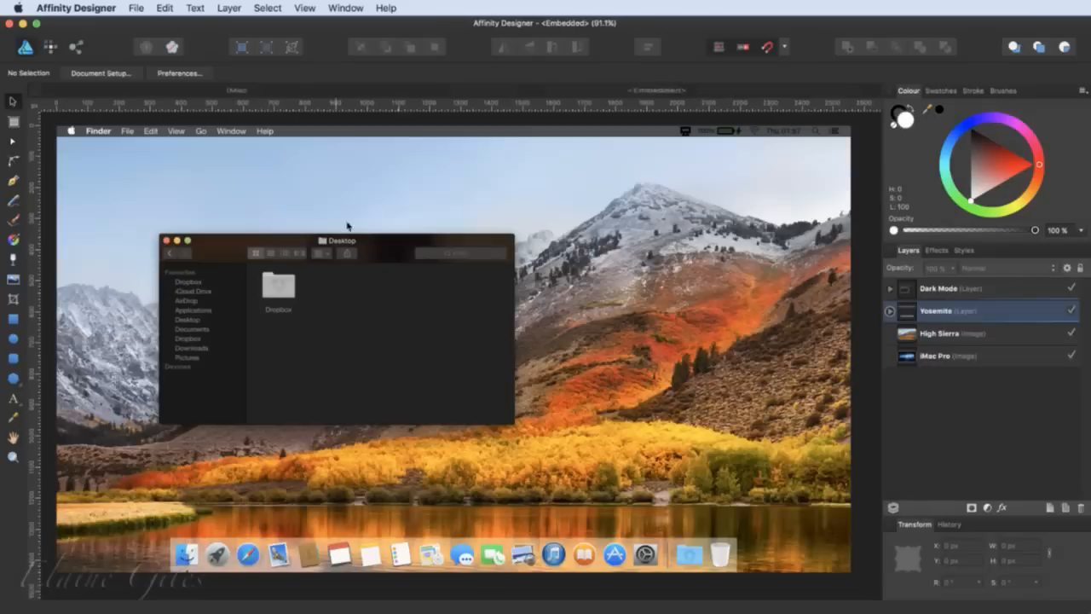
# - Switch to separated mode and arrange the iMac window and a narrower embedded document window so both can be seen
pyautogui.click(345, 8)
pyautogui.click(341, 25)
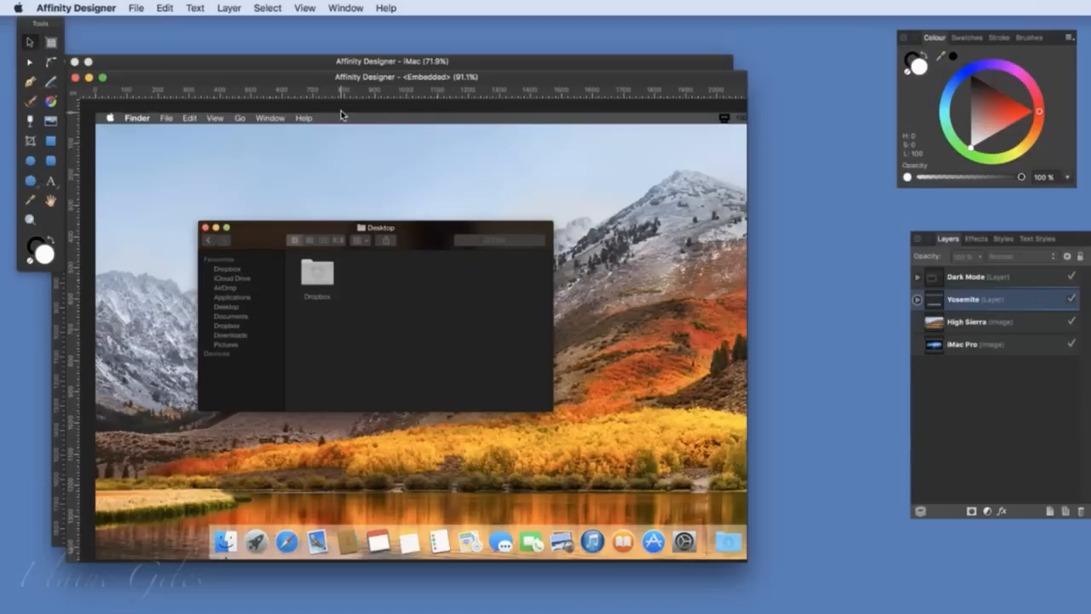
pyautogui.moveTo(311, 65); pyautogui.dragTo(264, 28)
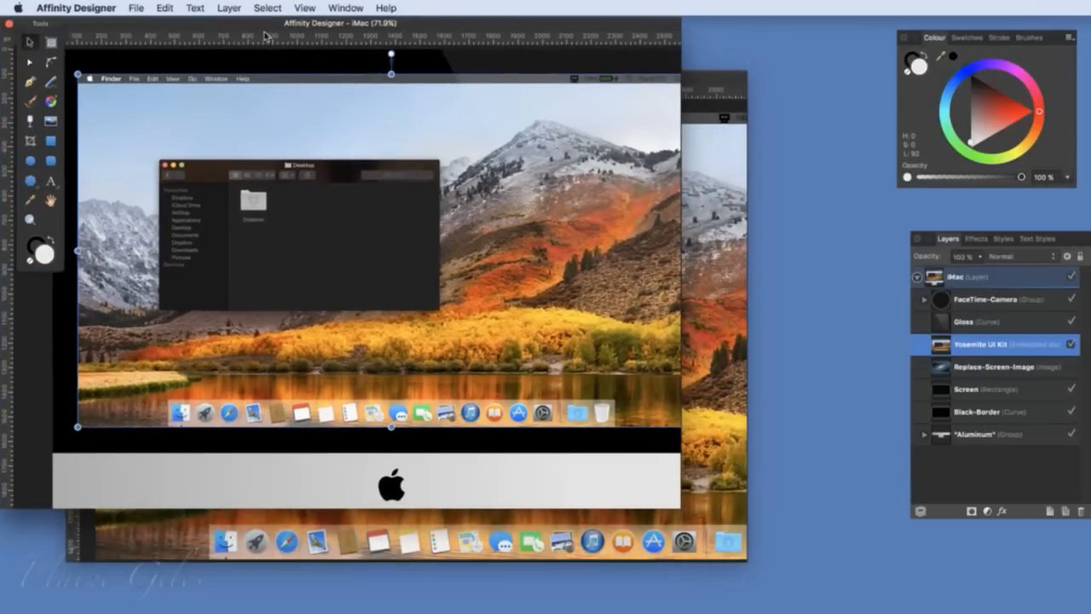
pyautogui.moveTo(695, 73); pyautogui.dragTo(509, 99)
pyautogui.moveTo(349, 101); pyautogui.dragTo(554, 250)
pyautogui.moveTo(654, 255); pyautogui.dragTo(535, 251)
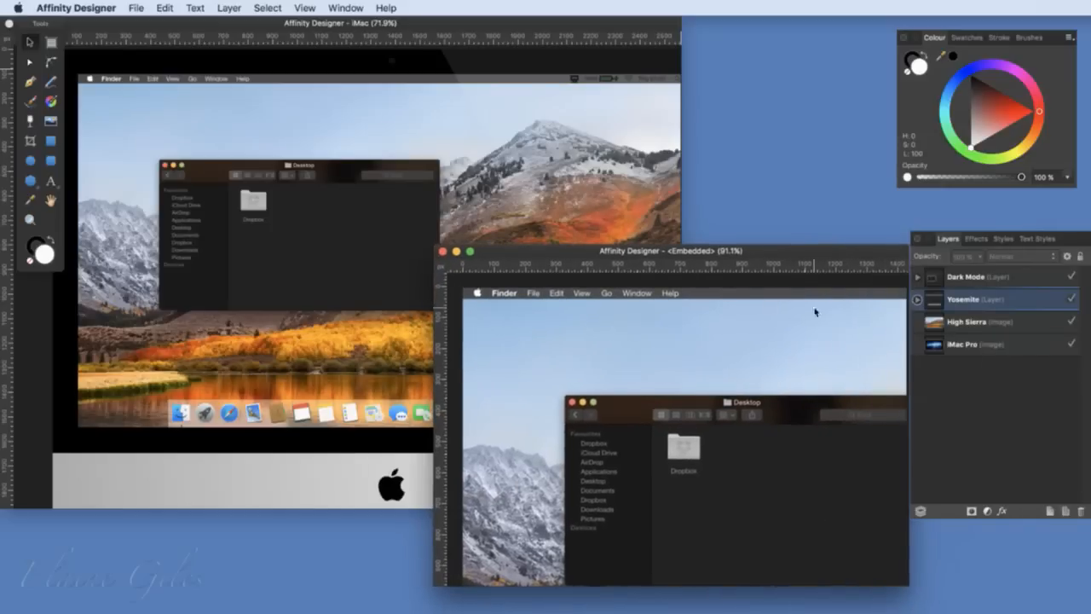
# - Hide the High Sierra image in the embedded document and move its window slightly lower to expose the iMac artwork
pyautogui.click(917, 299)
pyautogui.click(917, 299)
pyautogui.click(1071, 322)
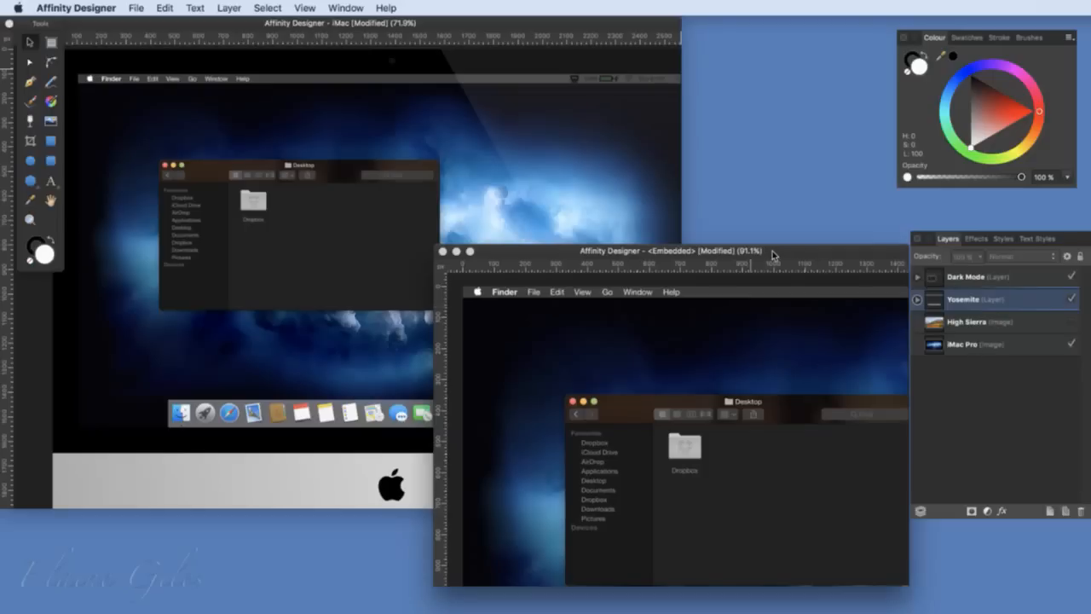
pyautogui.moveTo(779, 252)
pyautogui.mouseDown()
pyautogui.moveTo(789, 302)
pyautogui.moveTo(777, 272)
pyautogui.mouseUp()
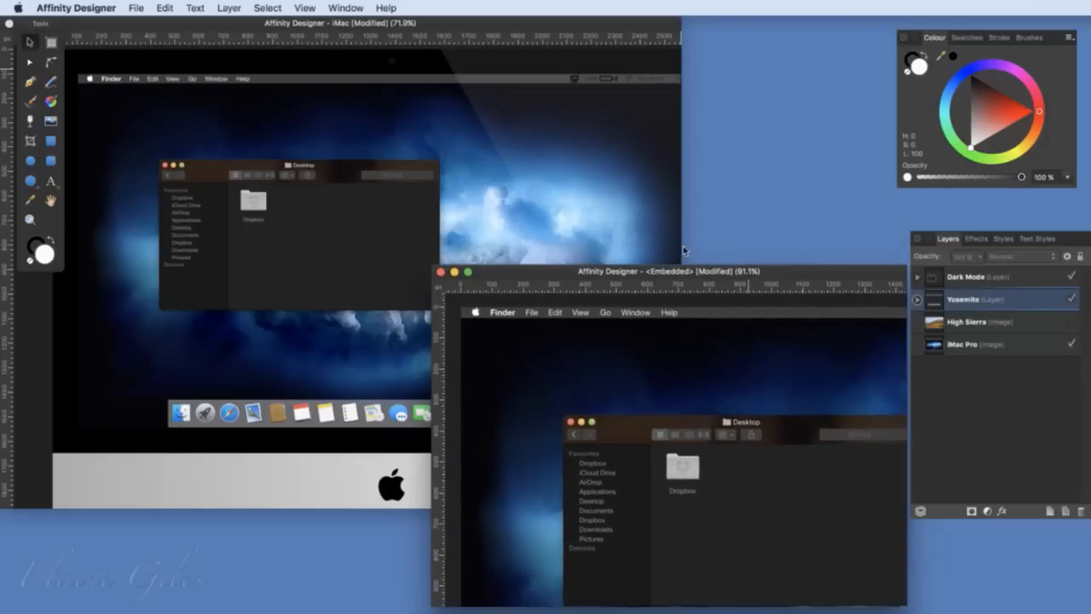
# - Bring the iMac document to the front and turn off separated mode to merge the windows back together
pyautogui.click(267, 117)
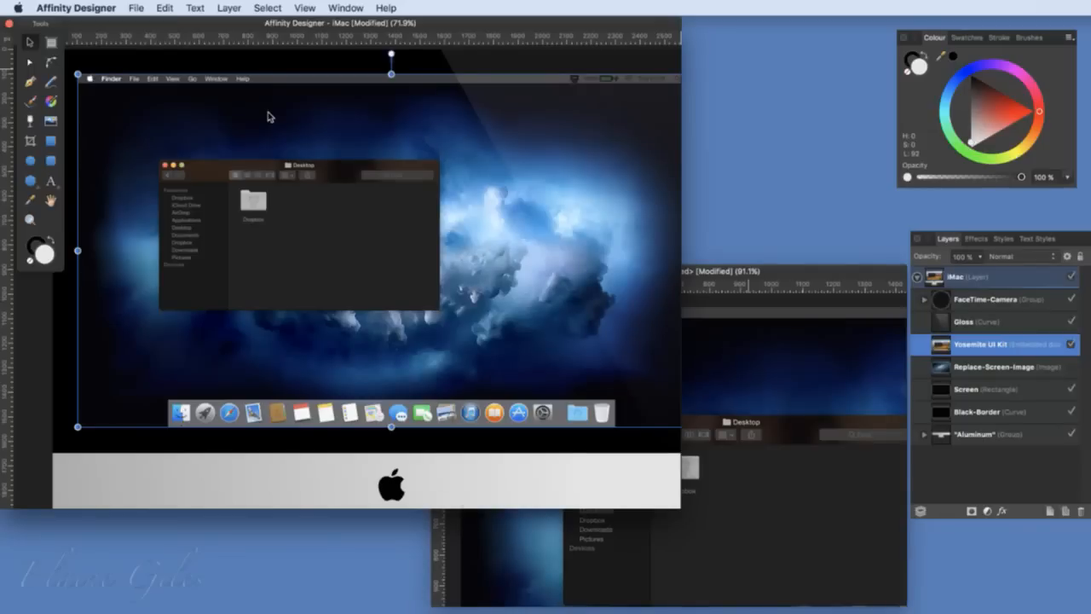
pyautogui.click(342, 7)
pyautogui.click(344, 23)
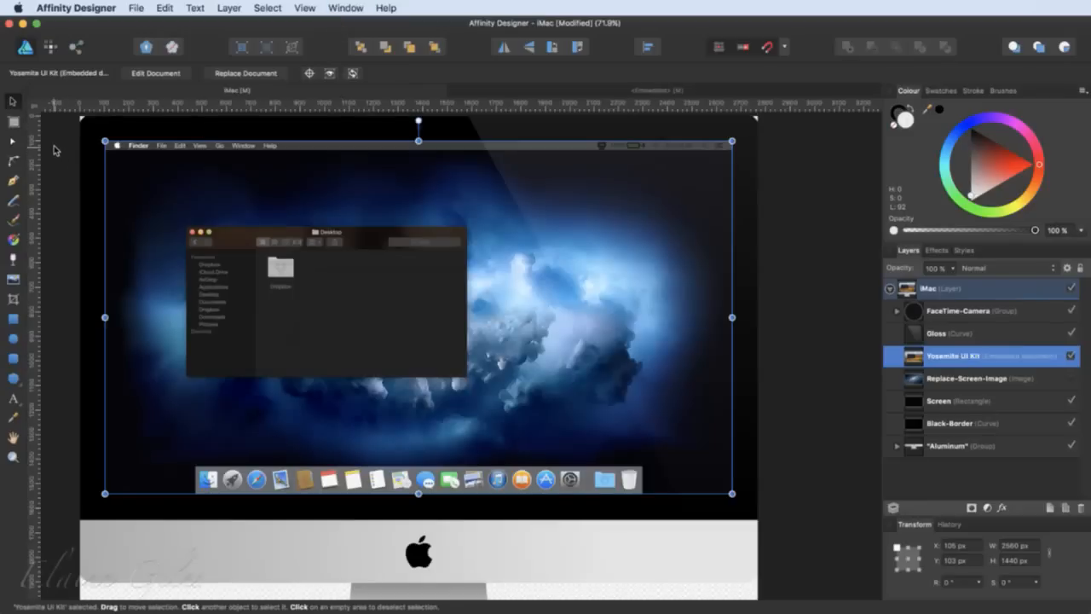
pyautogui.click(54, 145)
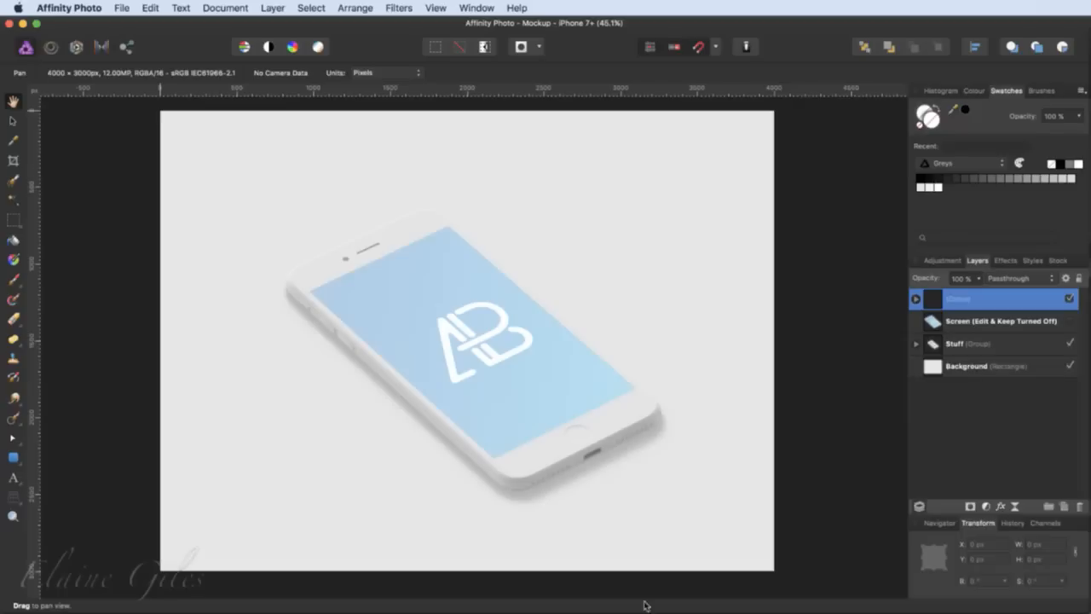
pyautogui.click(1066, 366)
pyautogui.click(926, 346)
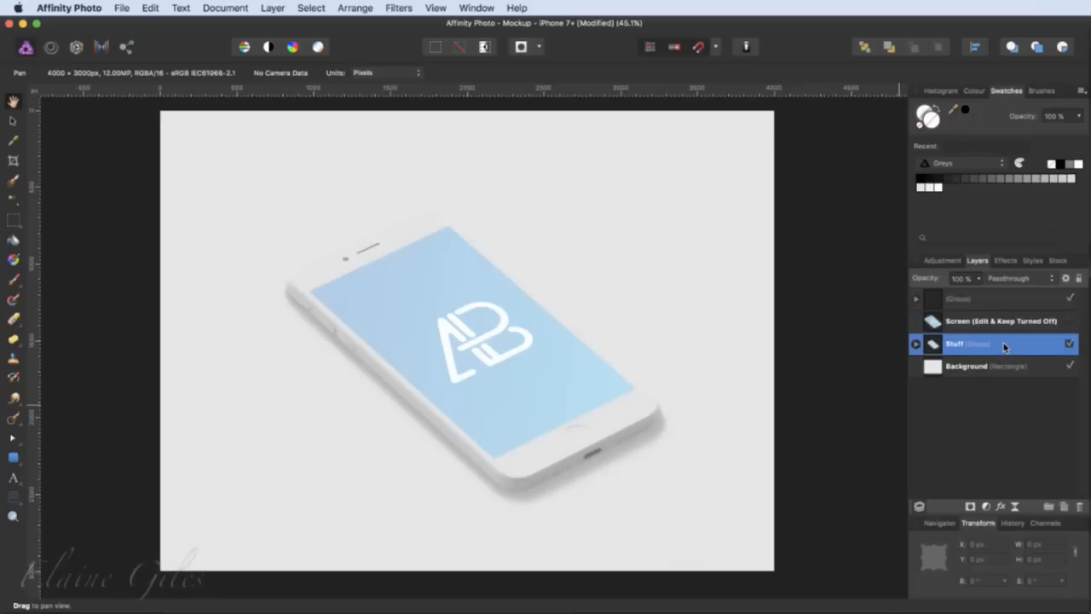
pyautogui.click(916, 344)
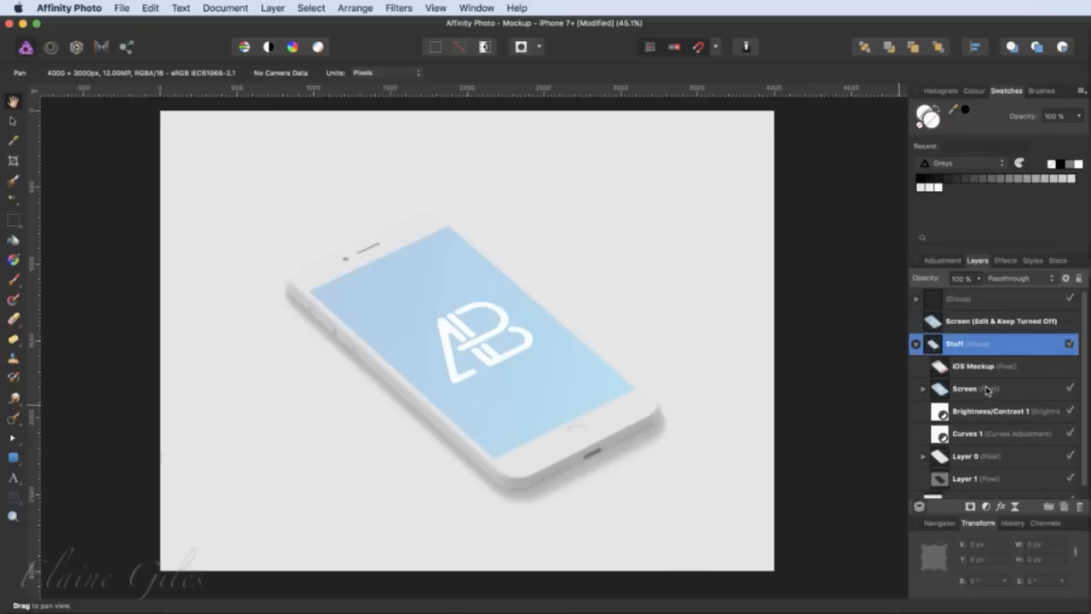
pyautogui.click(1070, 367)
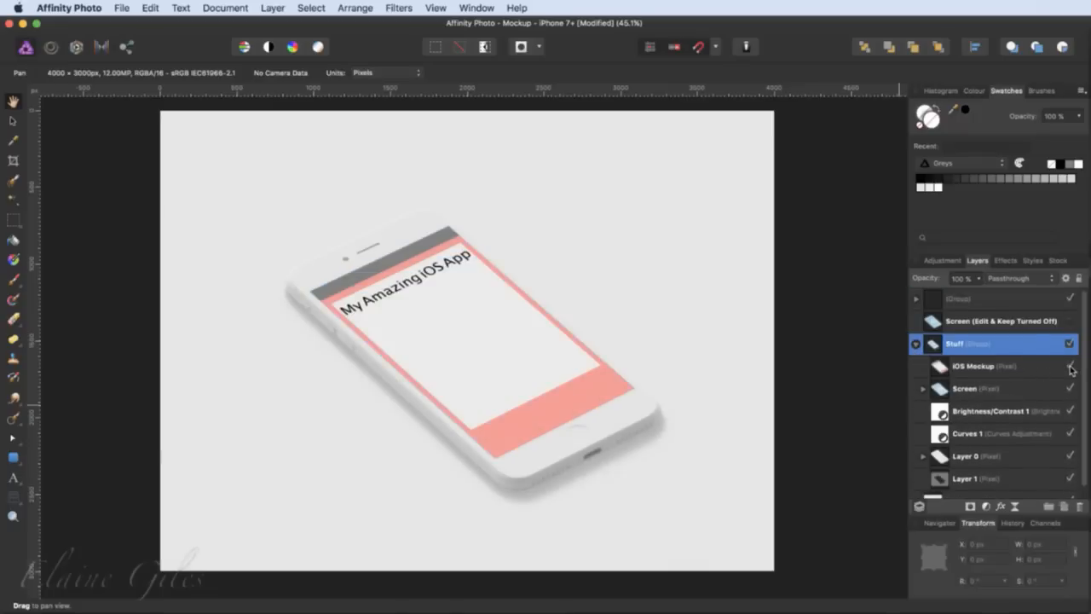
pyautogui.click(1069, 367)
# - Examine the Stuff group's Screen, Brightness/Contrast 1, Curves 1, Layer 0 and Layer 1 layers, and collapse the group
pyautogui.scroll(-1, 997, 401)
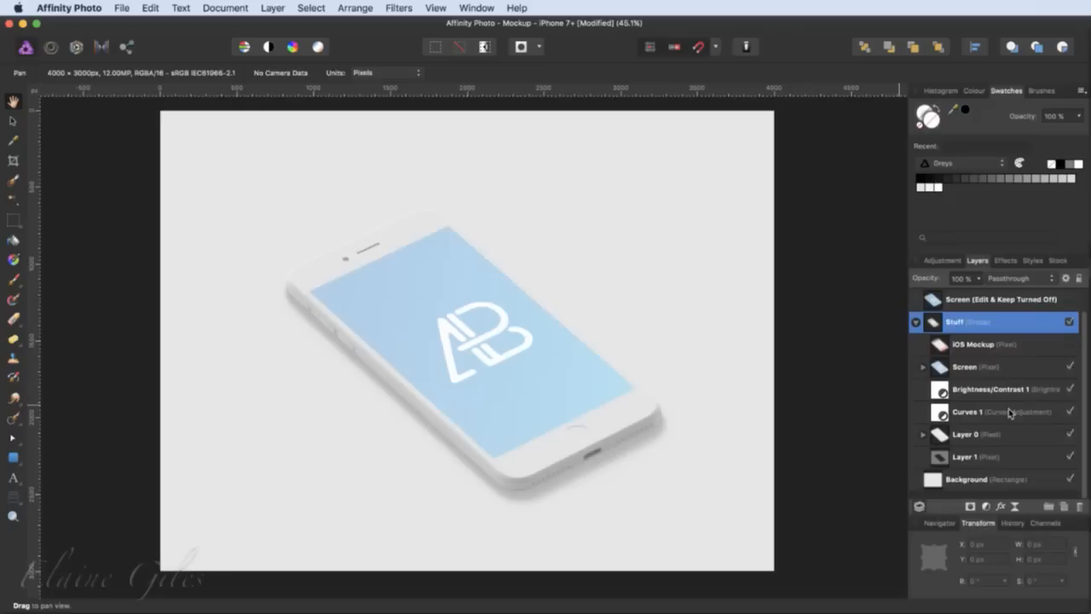
pyautogui.click(984, 374)
pyautogui.click(995, 401)
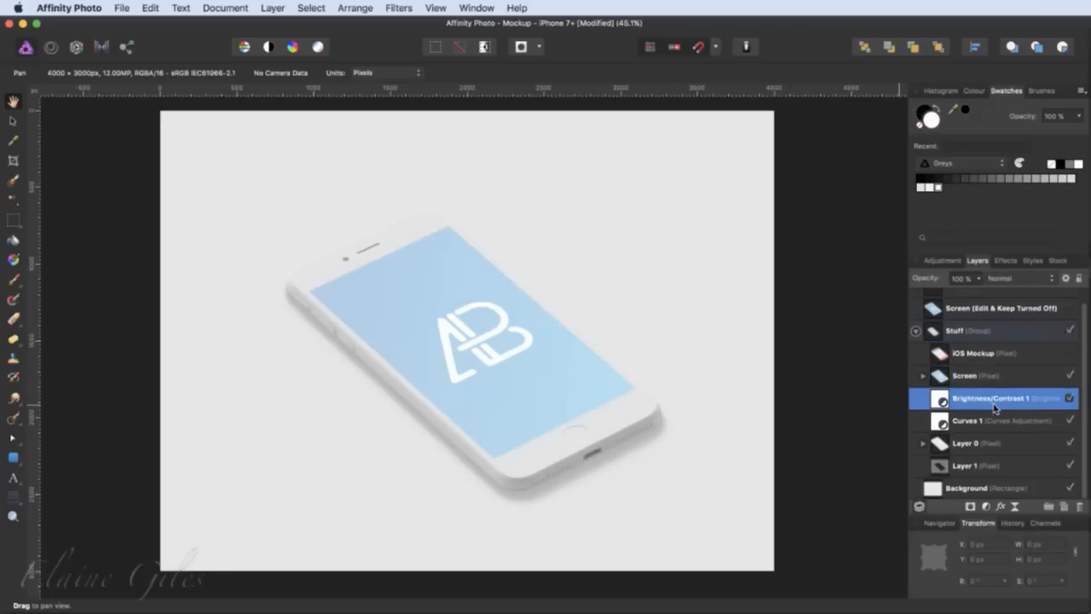
pyautogui.click(994, 419)
pyautogui.click(996, 442)
pyautogui.click(996, 465)
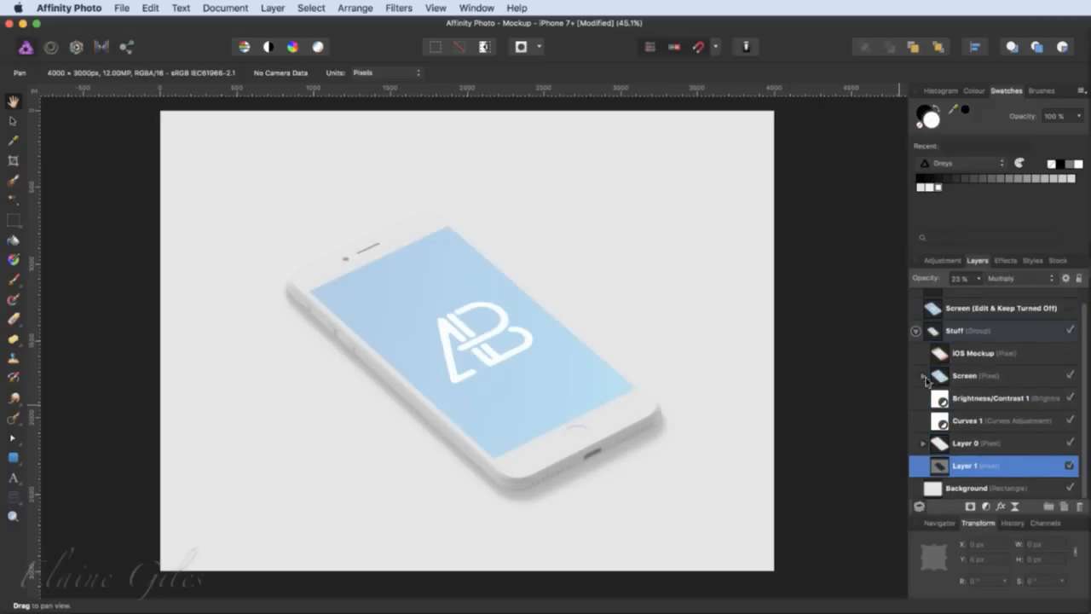
pyautogui.click(916, 331)
# - Toggle the Screen (Edit & Keep Turned Off) layer on and off, and select the unnamed group above it
pyautogui.click(989, 322)
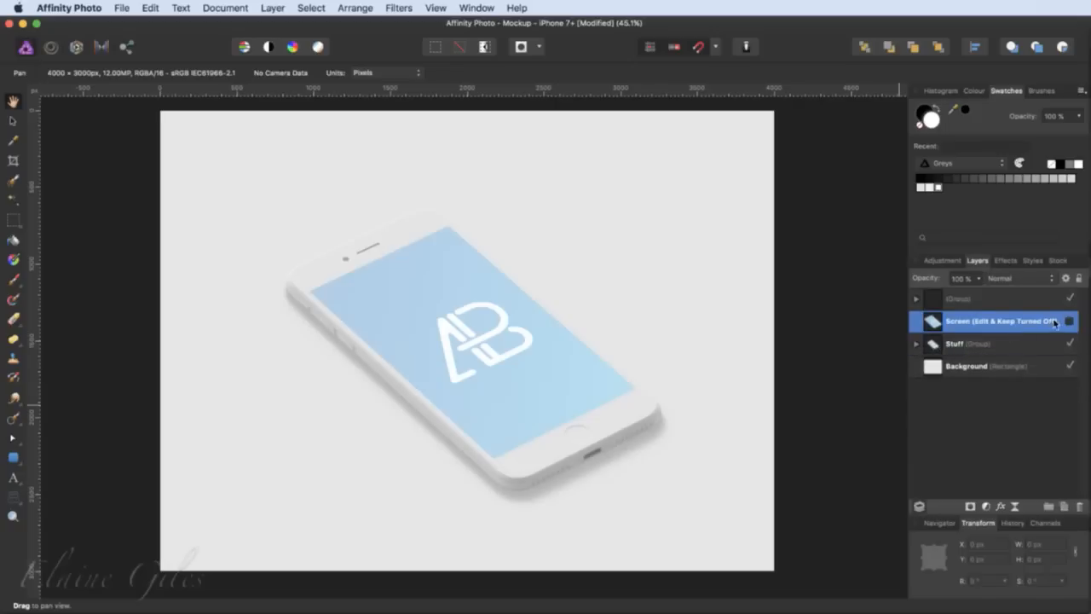
pyautogui.click(1068, 321)
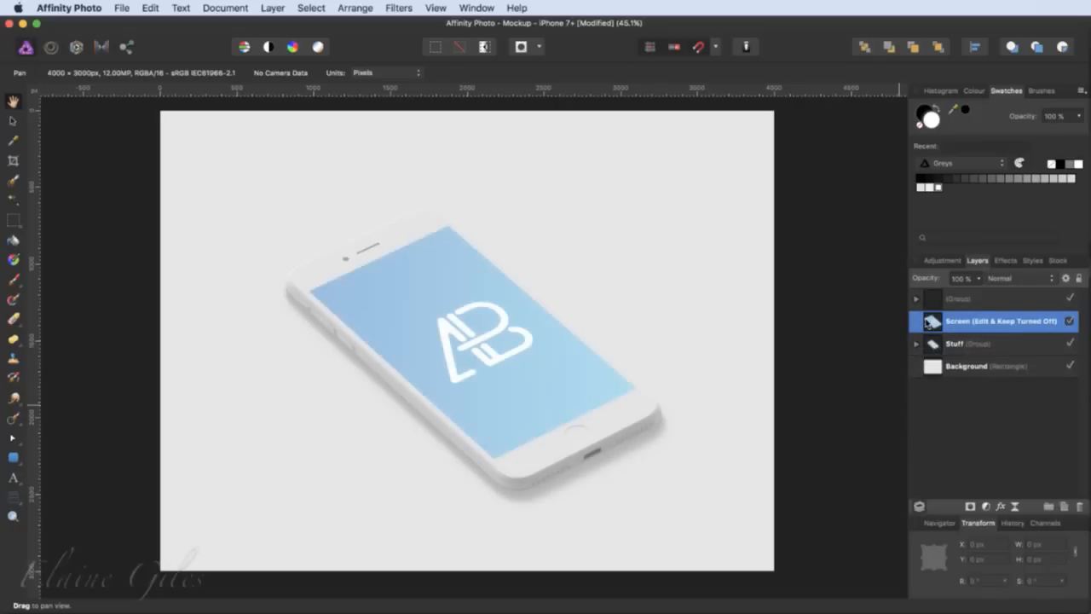
pyautogui.click(1068, 321)
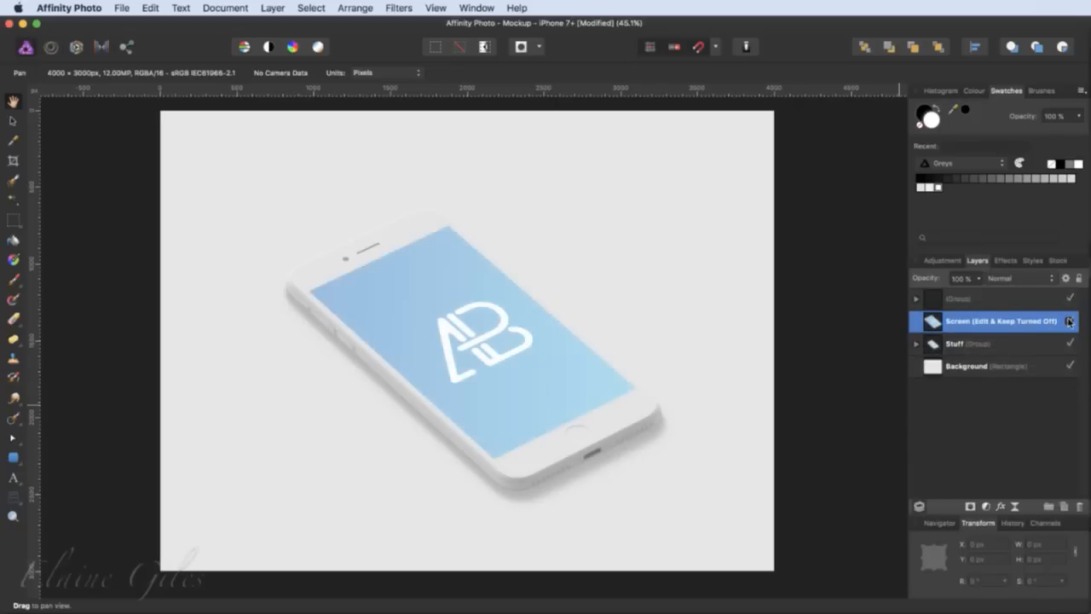
pyautogui.click(976, 304)
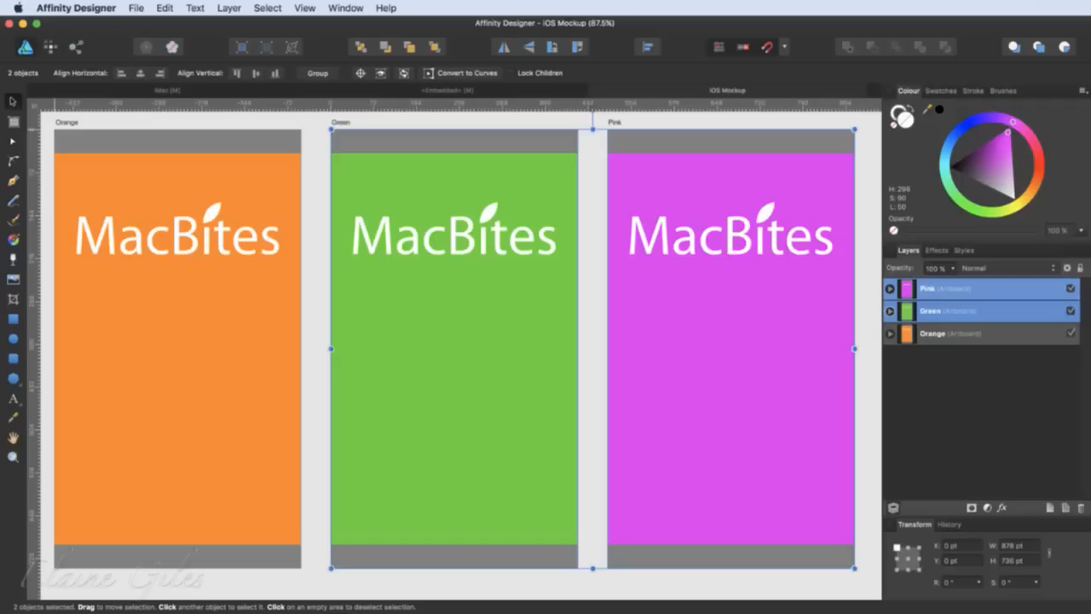
# - Close the iOS Mockup document in Affinity Designer and return to the iPhone 7+ mock-up in Affinity Photo
pyautogui.press('super+w')
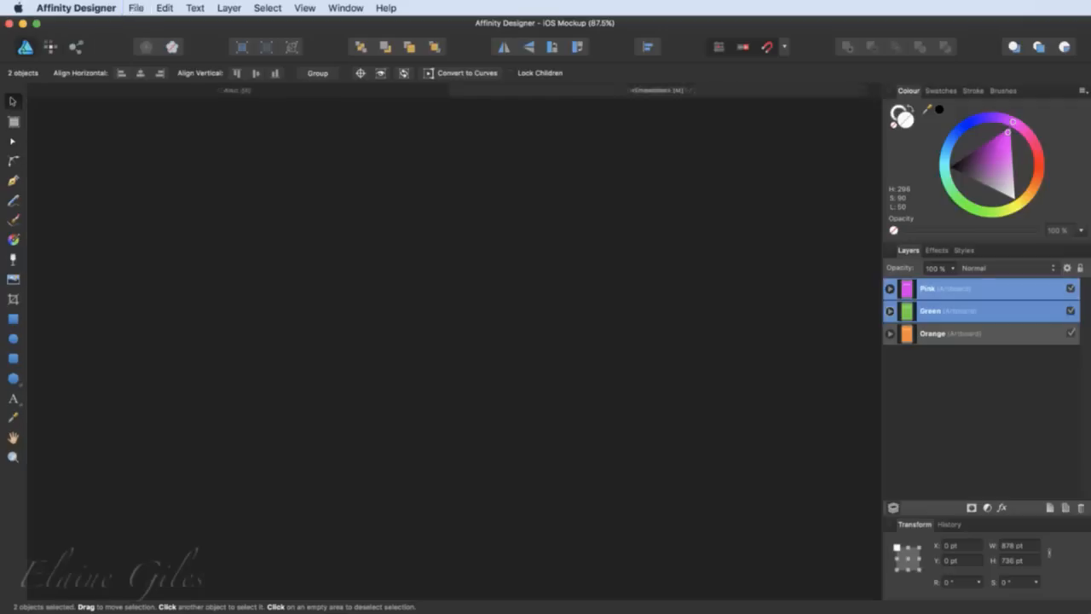
pyautogui.click(23, 24)
pyautogui.click(198, 440)
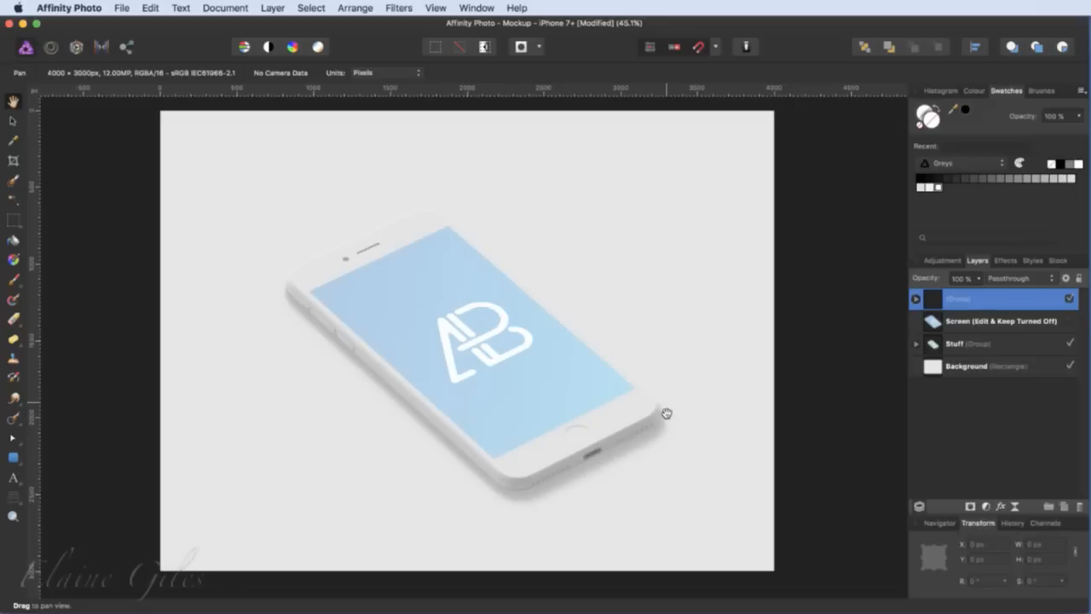
# - Place the iOS Mockup document from the 07 - Simple iPhone Mock-up folder onto the canvas at its default size
pyautogui.click(120, 8)
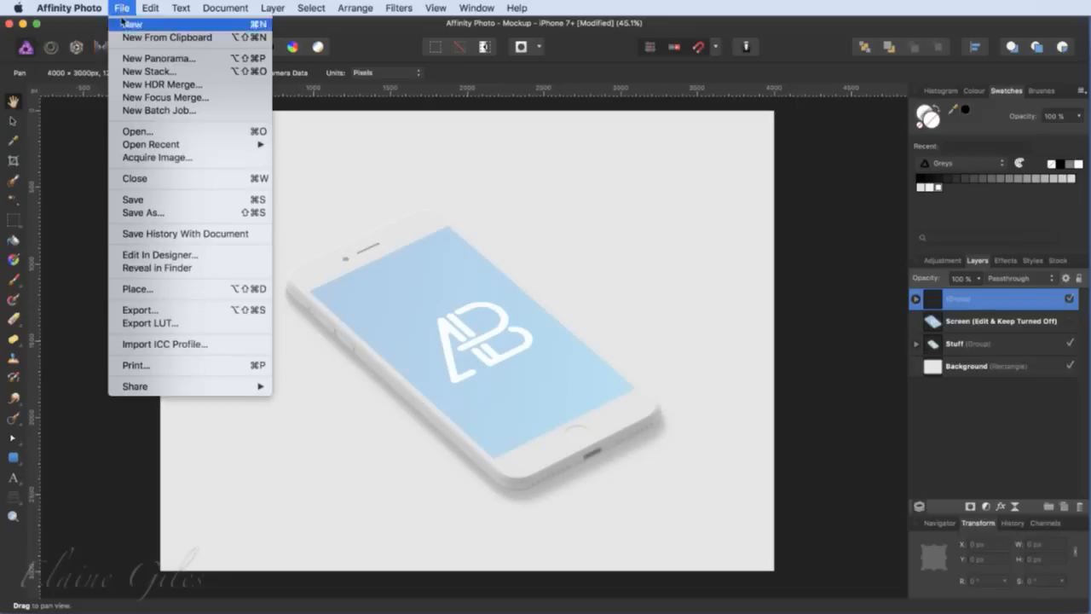
pyautogui.click(145, 290)
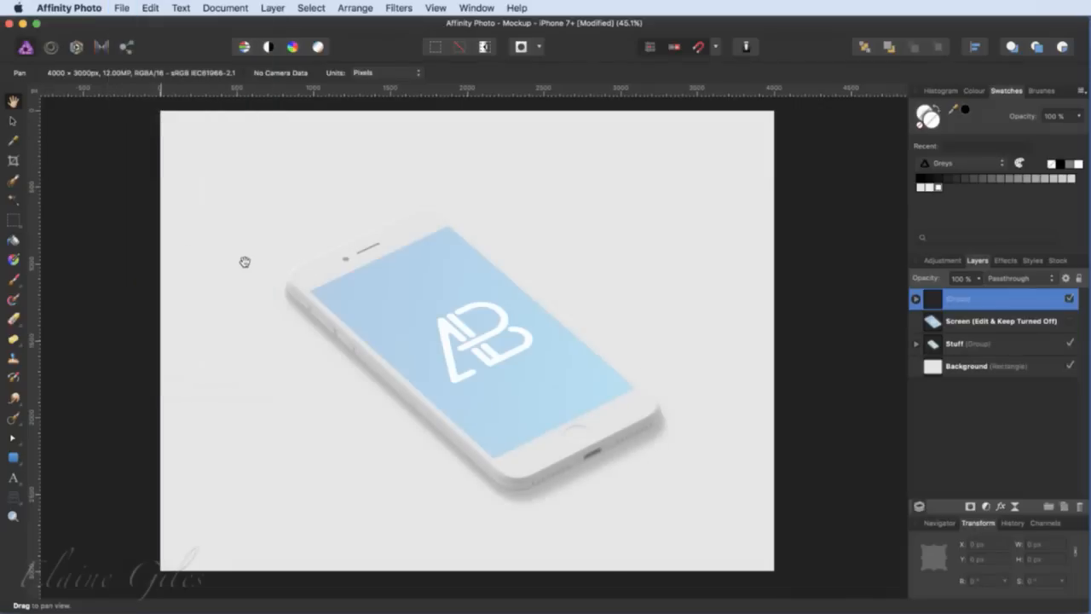
pyautogui.click(410, 139)
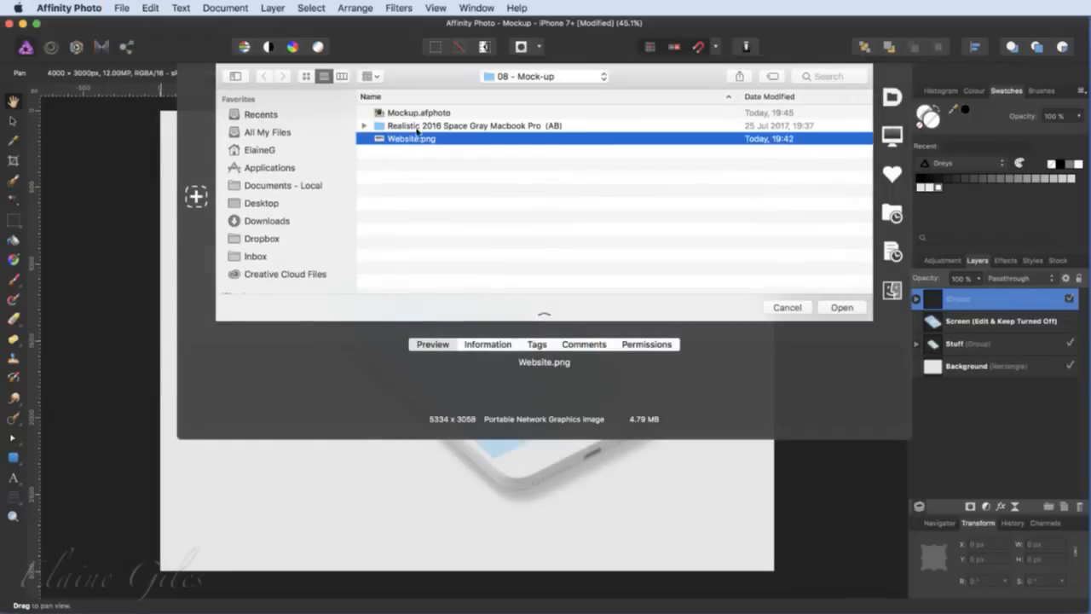
pyautogui.click(502, 77)
pyautogui.click(854, 187)
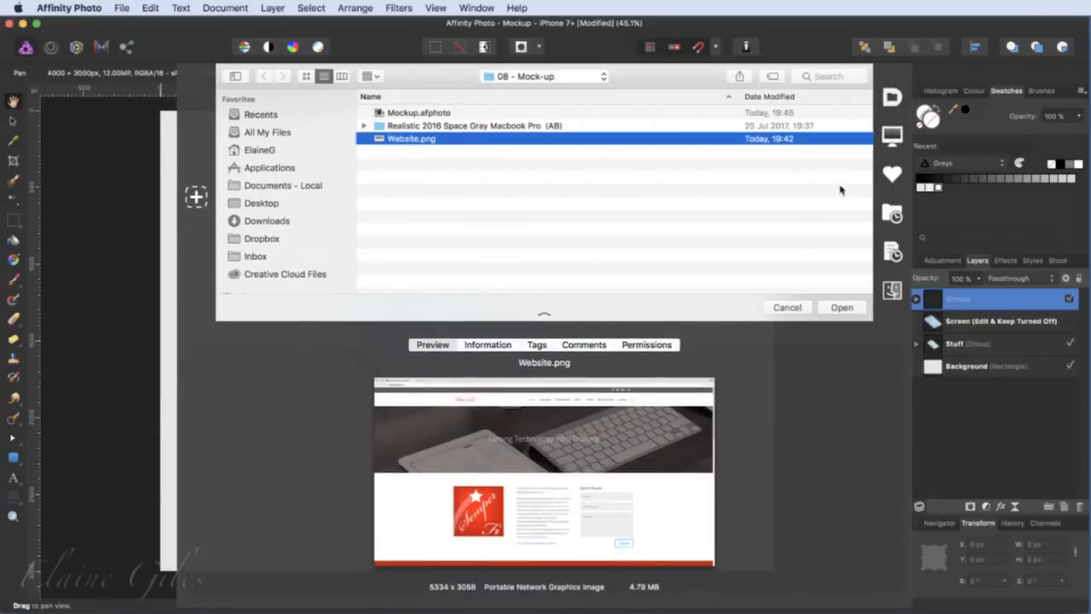
pyautogui.doubleClick(430, 189)
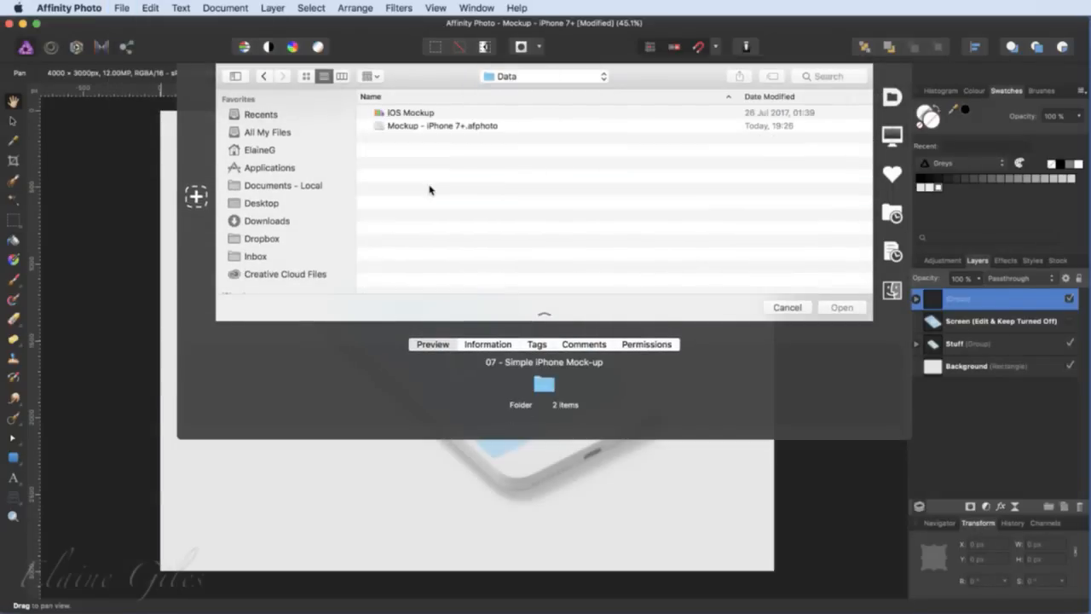
pyautogui.click(411, 114)
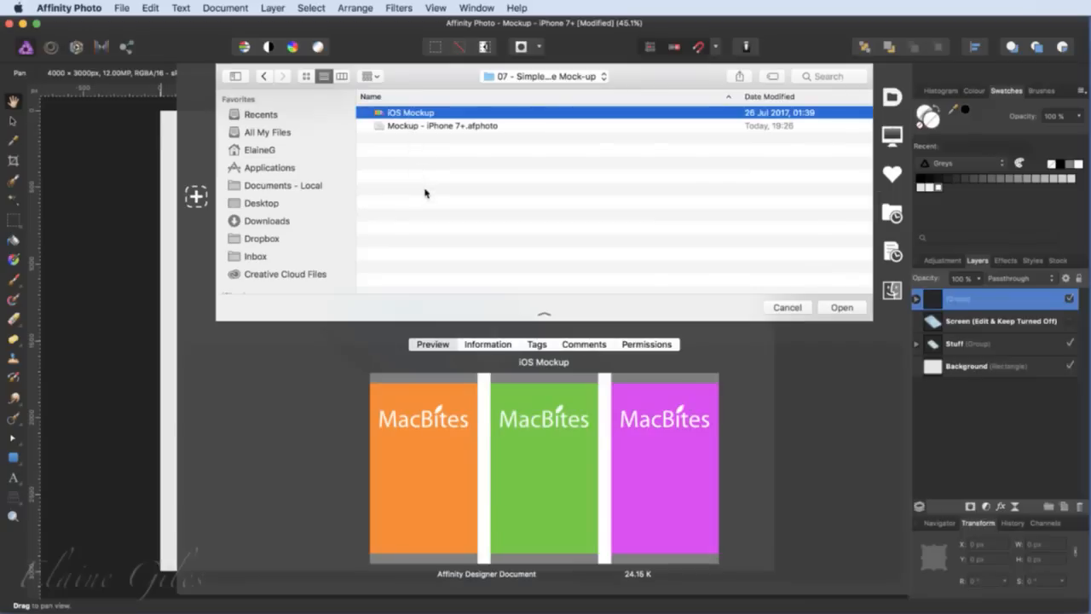
pyautogui.click(840, 309)
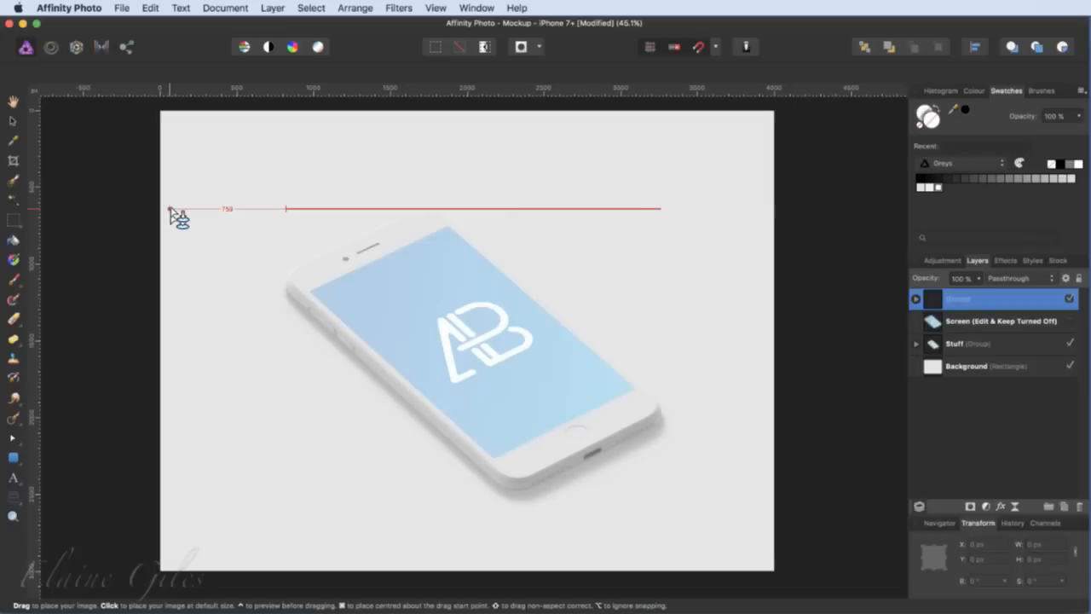
pyautogui.click(193, 185)
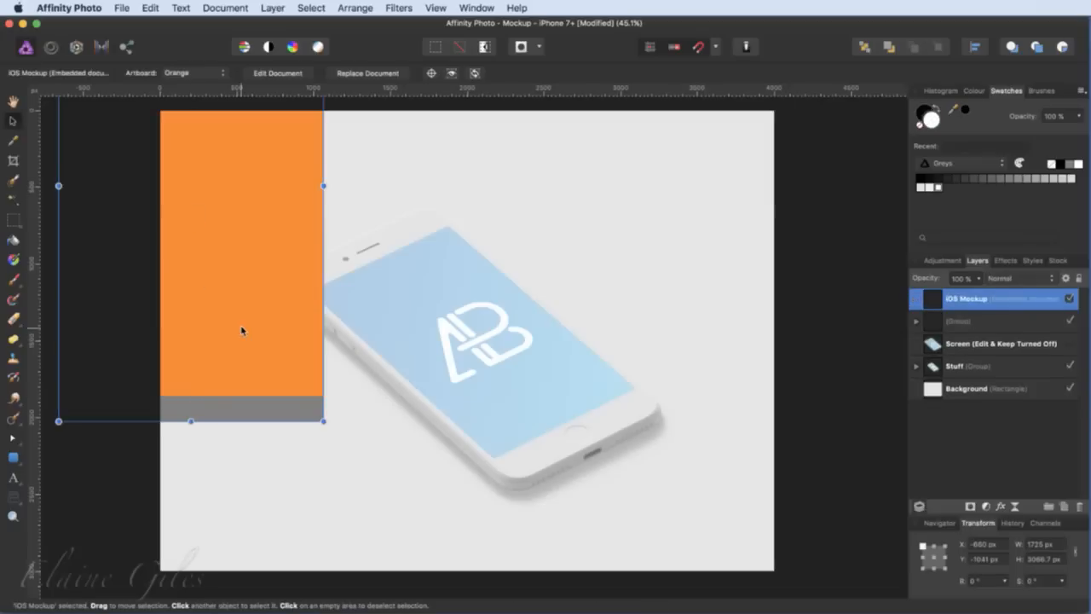
# - Move the embedded iOS Mockup fully onto the canvas, scale it down and shift it higher beside the phone
pyautogui.moveTo(207, 227); pyautogui.dragTo(362, 421)
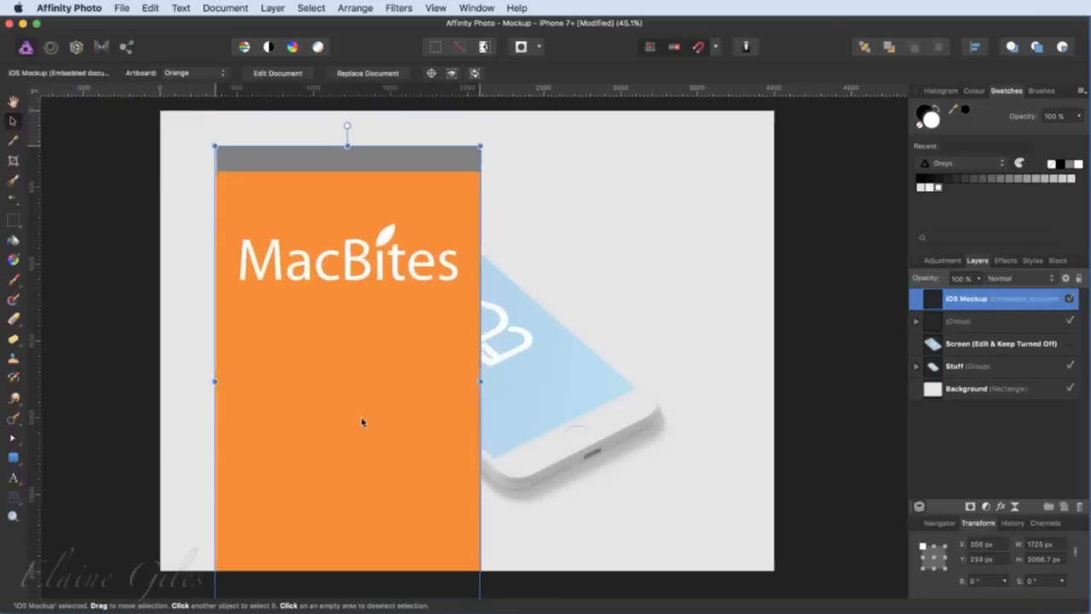
pyautogui.moveTo(481, 148); pyautogui.dragTo(442, 293)
pyautogui.moveTo(273, 438); pyautogui.dragTo(273, 340)
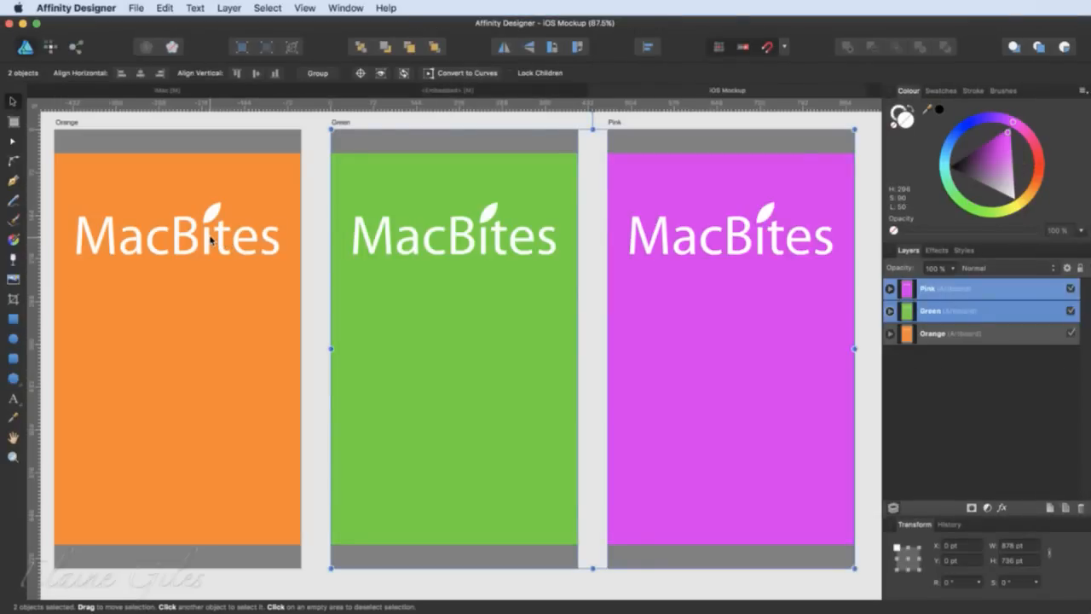
# - In Affinity Designer's iOS Mockup document, select the Orange, Green and Pink artboards one after another to review them
pyautogui.click(69, 123)
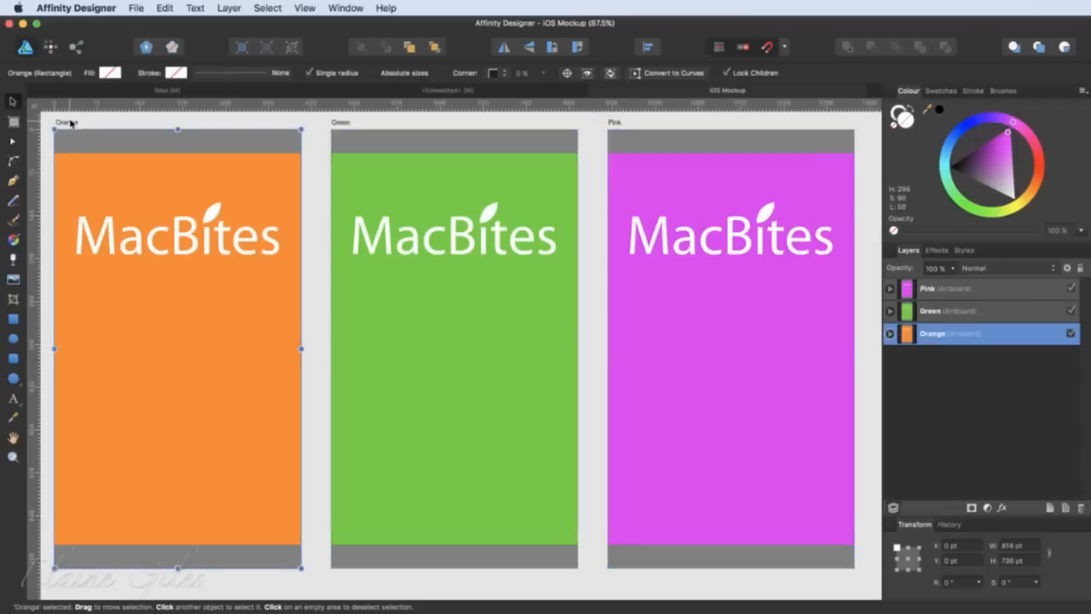
pyautogui.click(342, 122)
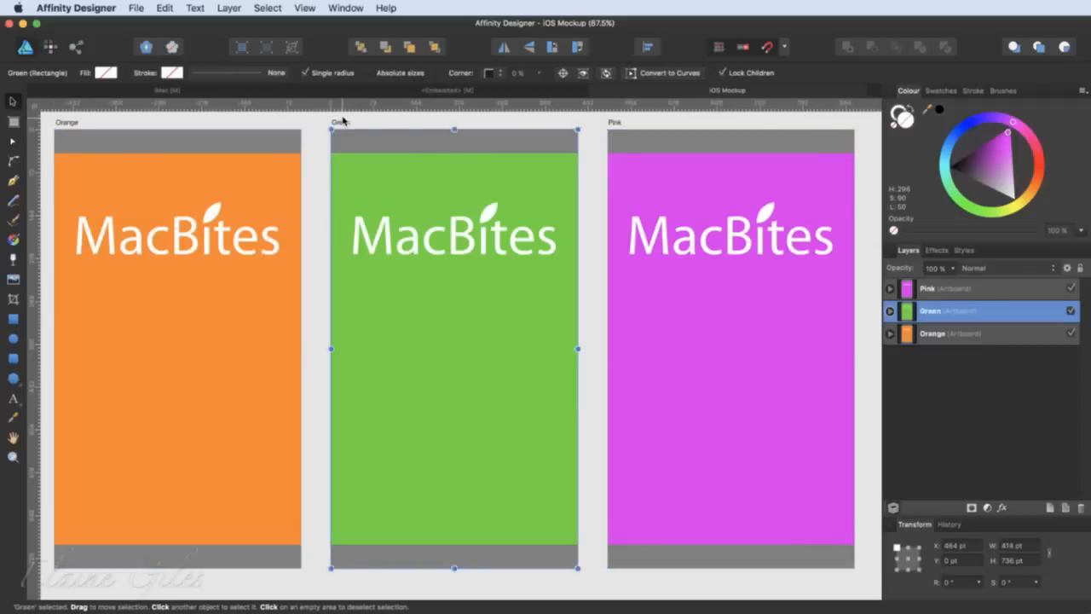
pyautogui.click(621, 123)
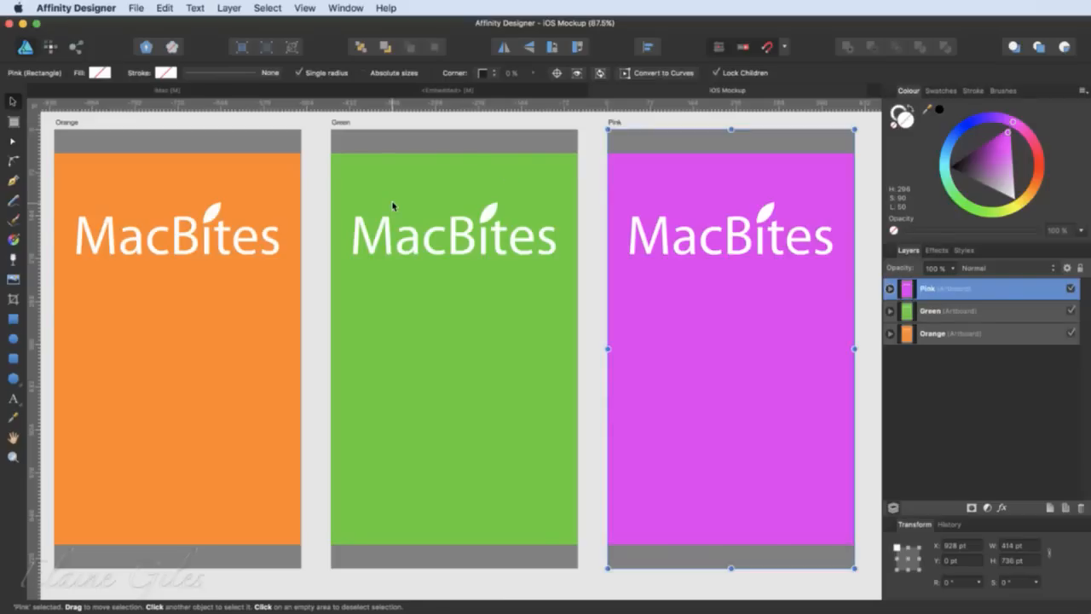
# - Create a new blank document using the preset settings
pyautogui.press('super+n')
pyautogui.press('Return')
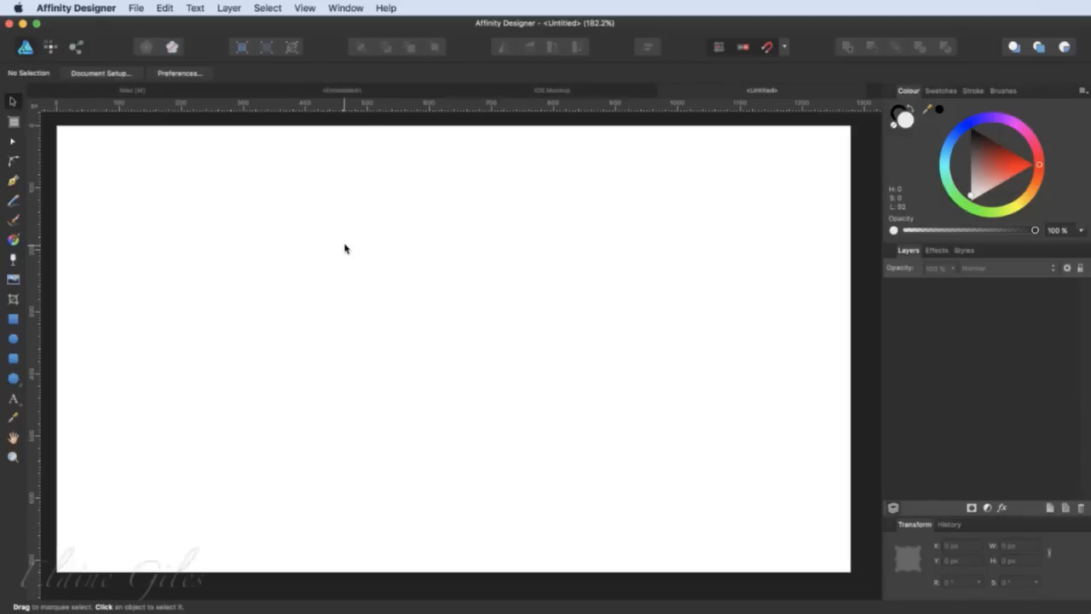
pyautogui.scroll(5, 344, 248)
pyautogui.hscroll(-5, 344, 248)
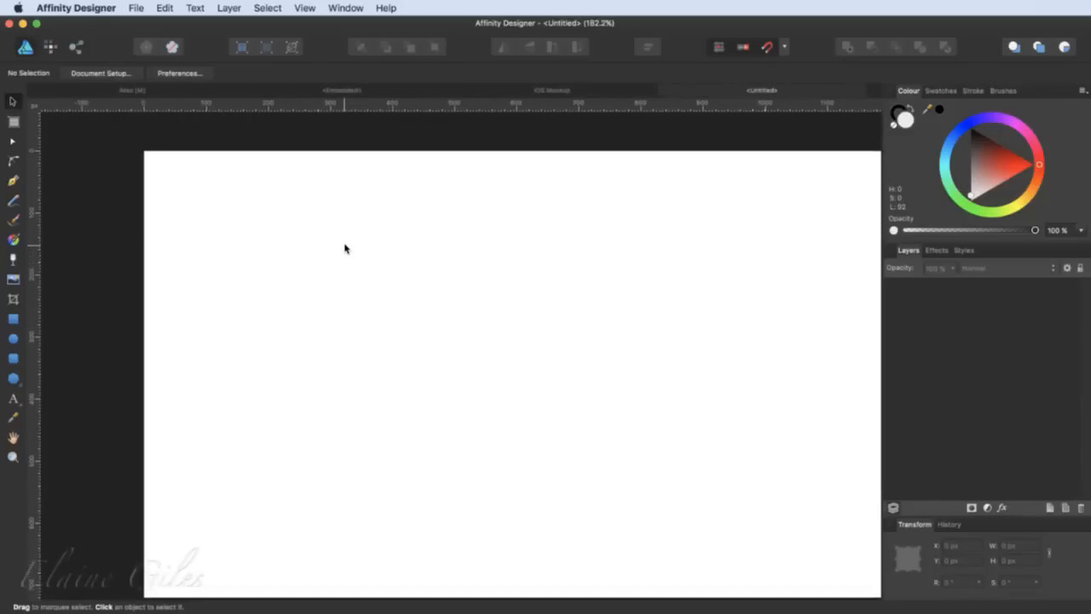
pyautogui.scroll(-5, 344, 248)
pyautogui.hscroll(5, 344, 248)
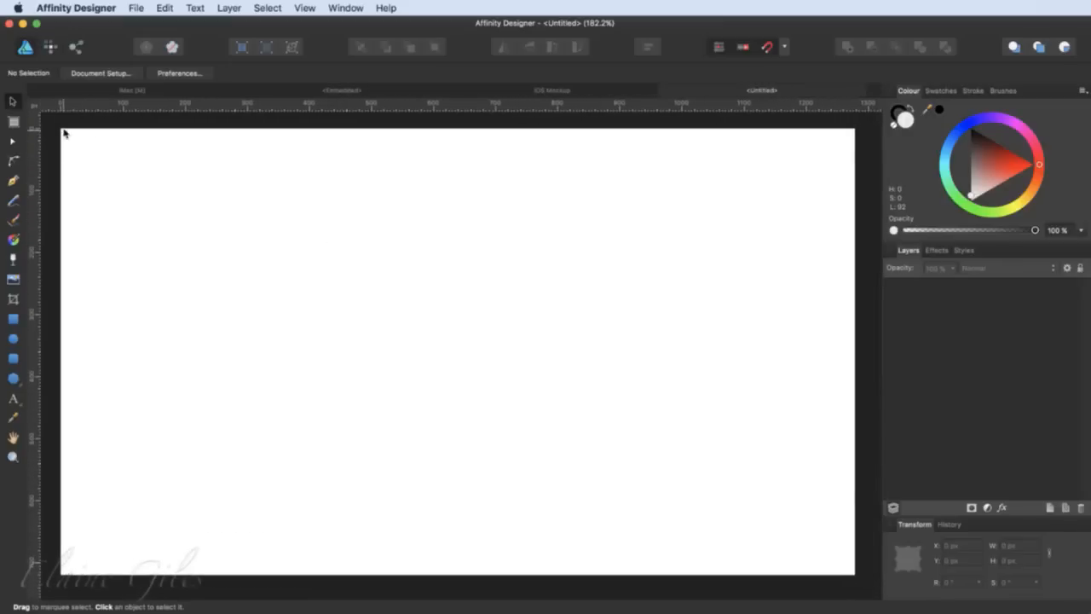
# - Draw an artboard about 460 by 720 px from the page's upper-left corner, and delete it
pyautogui.click(14, 124)
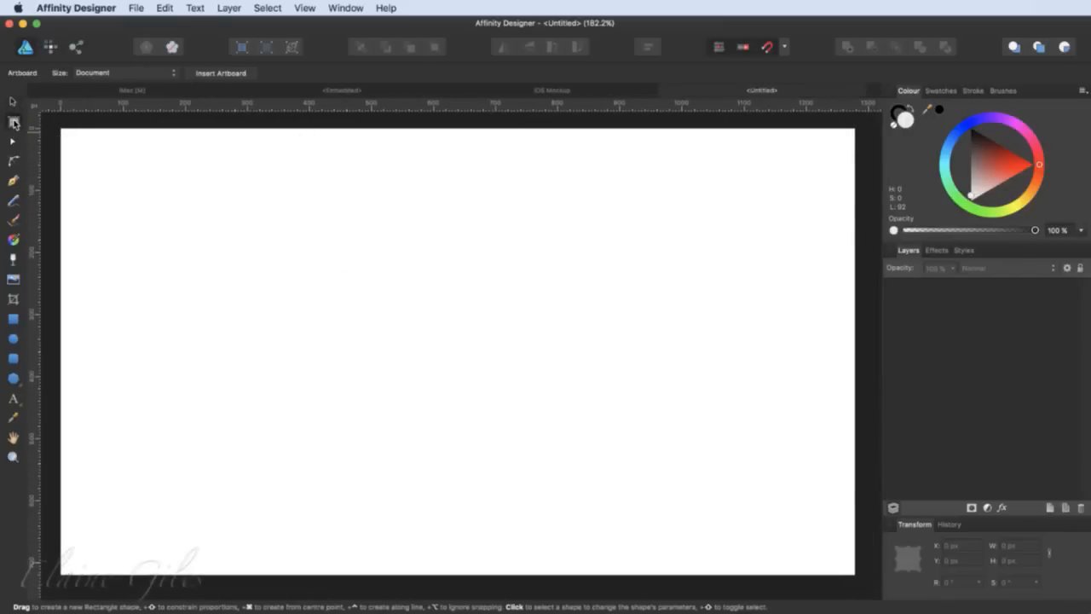
pyautogui.moveTo(68, 138); pyautogui.dragTo(346, 574)
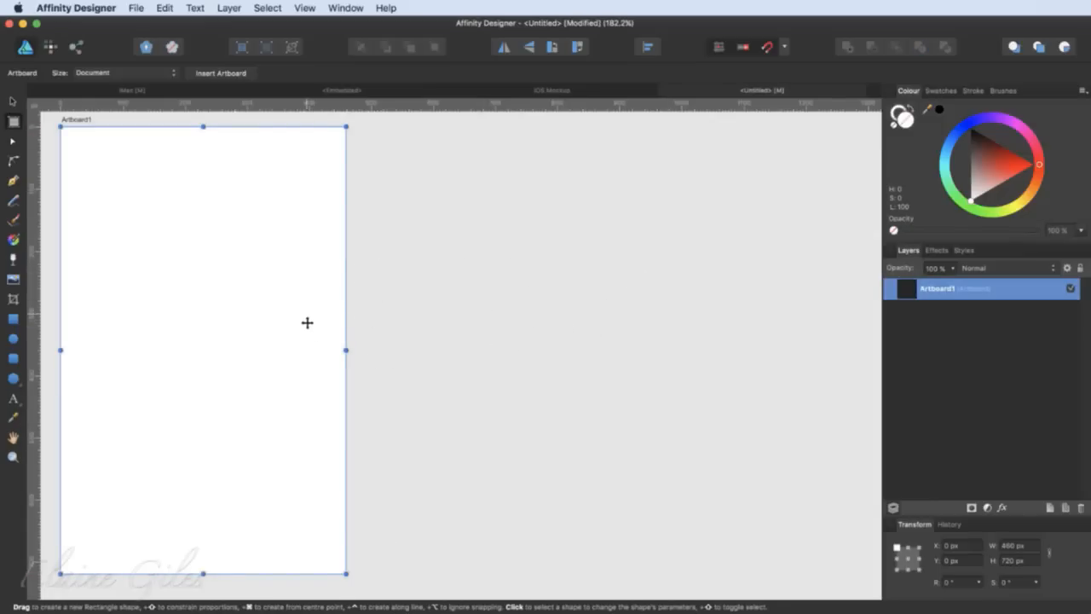
pyautogui.hscroll(-3, 329, 316)
pyautogui.scroll(3, 329, 317)
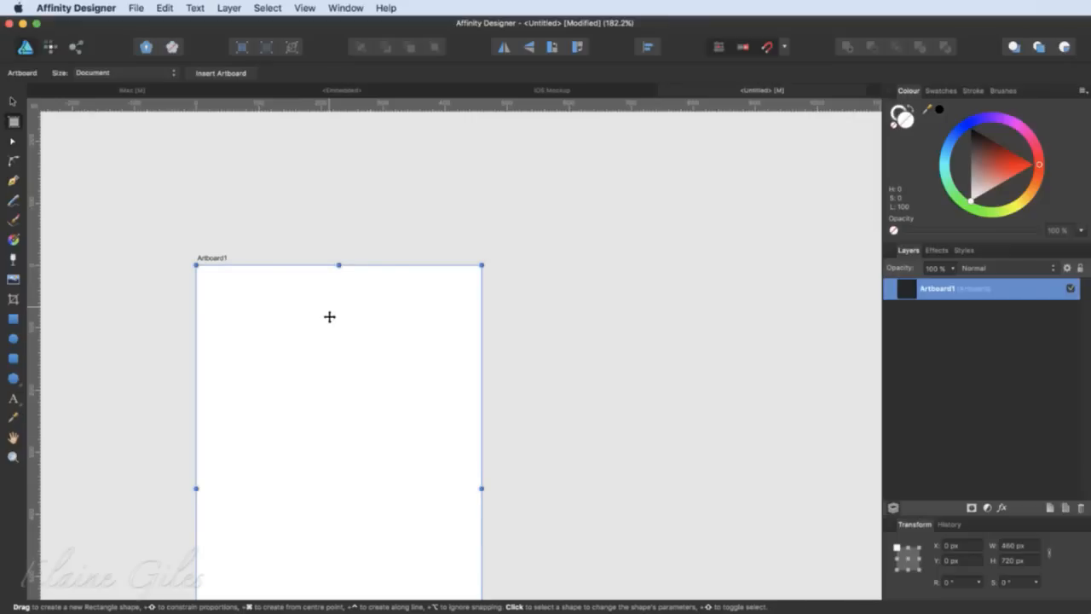
pyautogui.press('Delete')
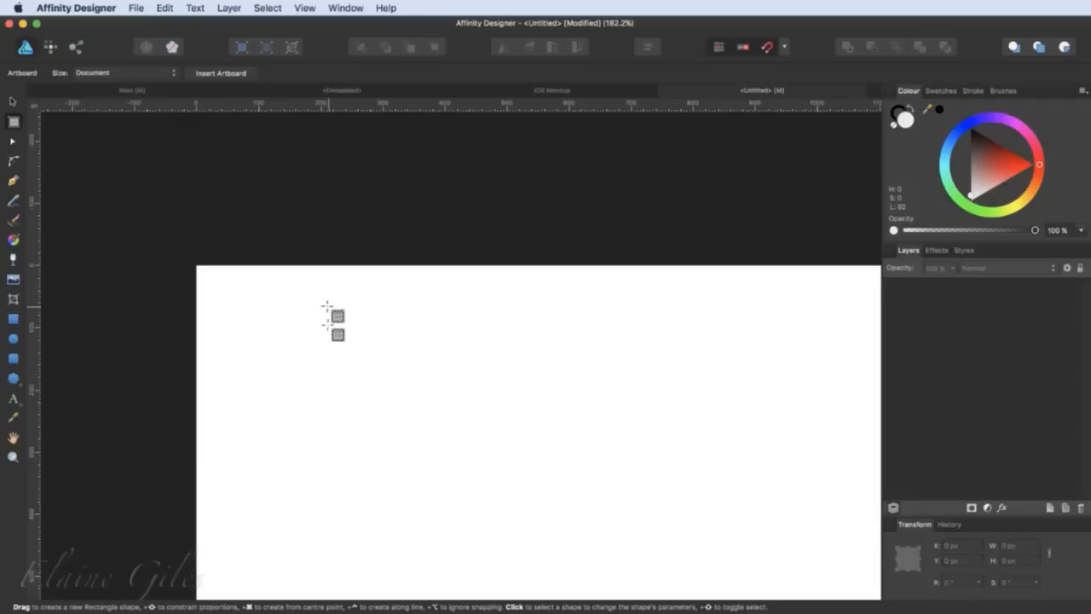
# - Insert an artboard at the Document size over the blank page
pyautogui.scroll(-3, 323, 309)
pyautogui.hscroll(2, 324, 308)
pyautogui.hscroll(2, 318, 304)
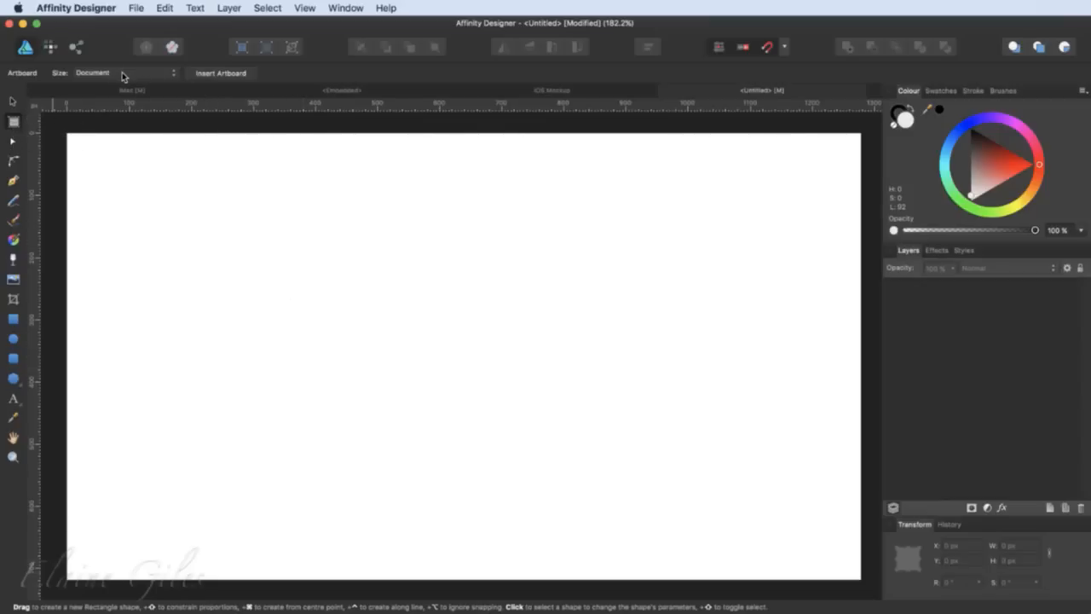
pyautogui.click(226, 75)
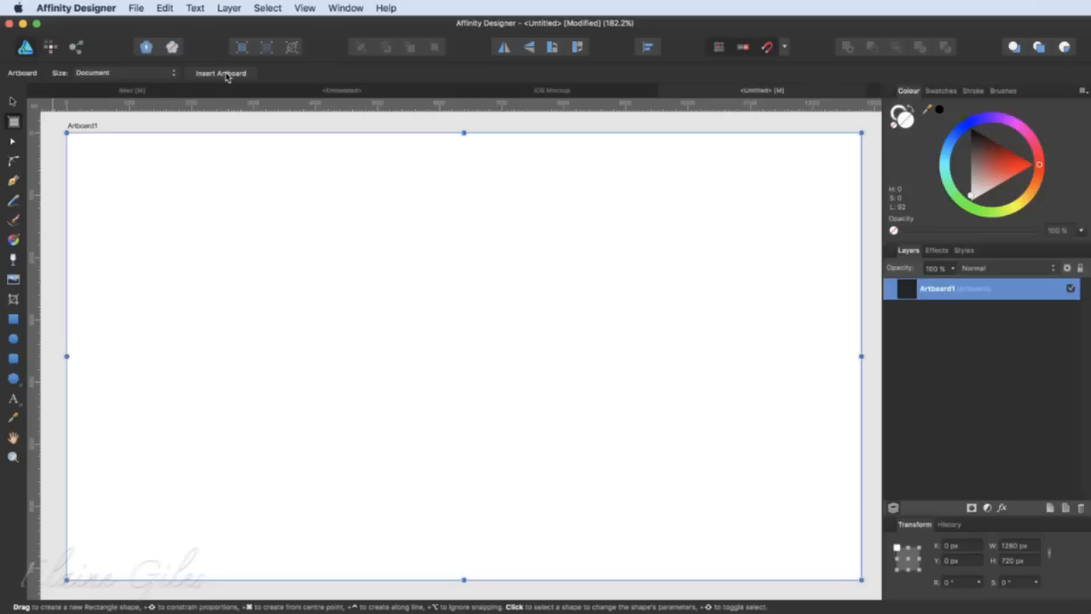
# - Add three more Document-size artboards in a row beside the first one and fit all four in view
pyautogui.press('super+minus')
pyautogui.press('super+minus')
pyautogui.press('super+minus')
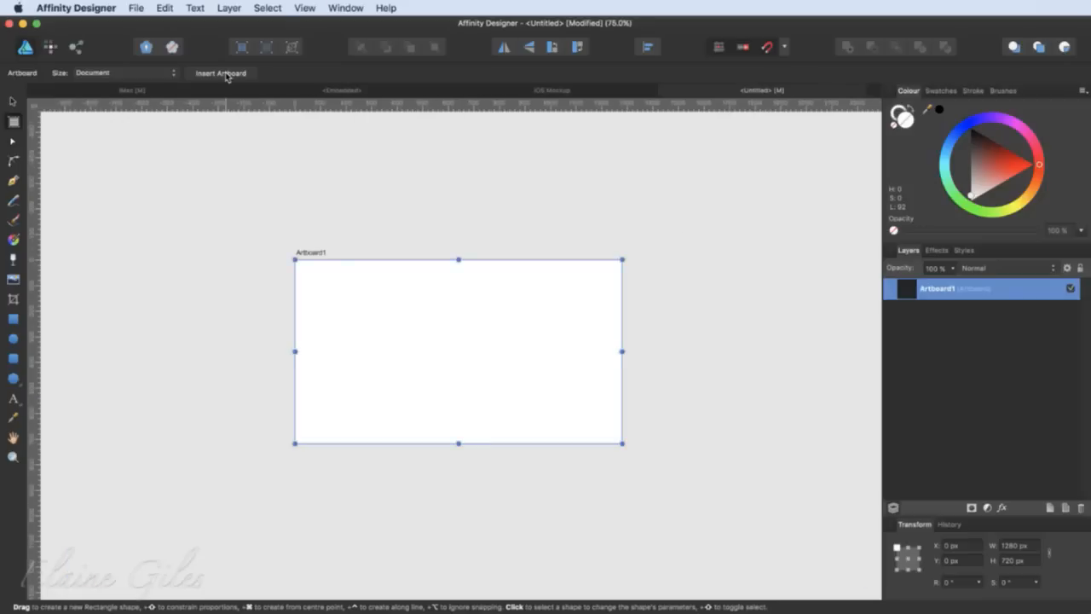
pyautogui.click(223, 75)
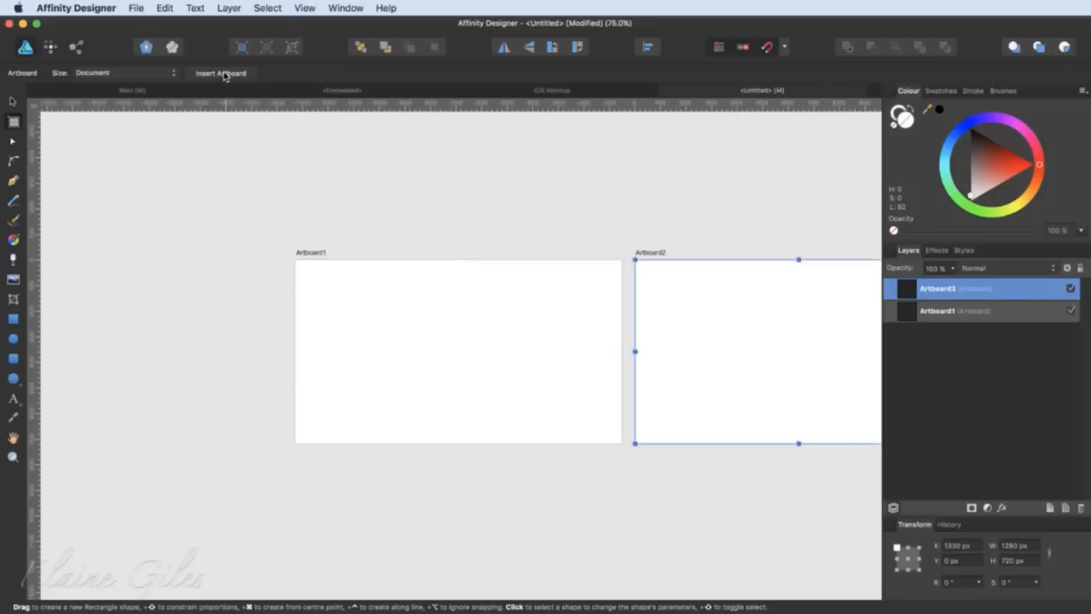
pyautogui.click(223, 75)
pyautogui.click(224, 75)
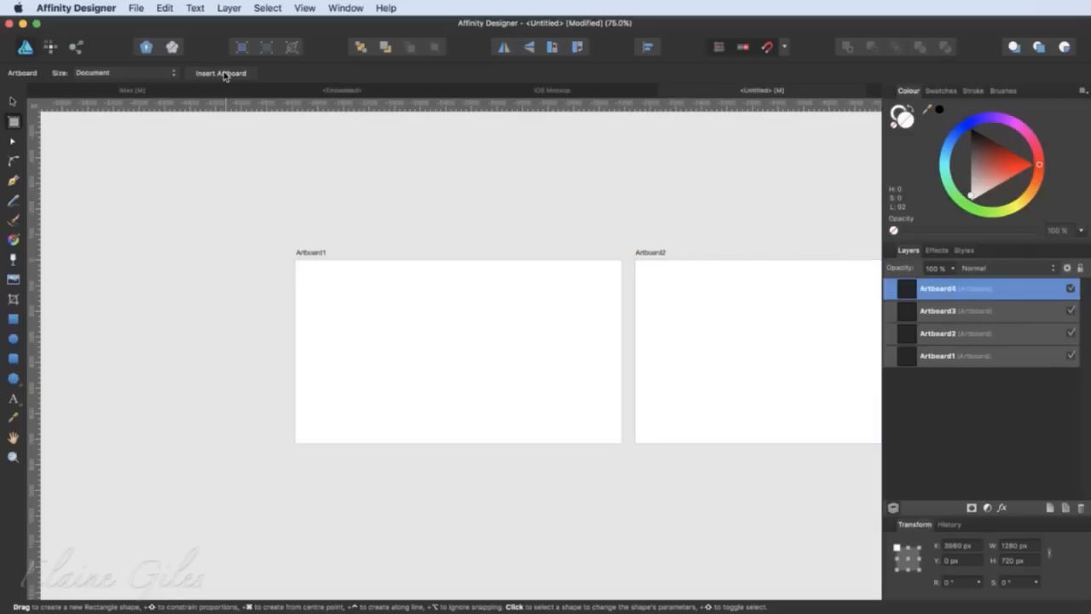
pyautogui.press('super+0')
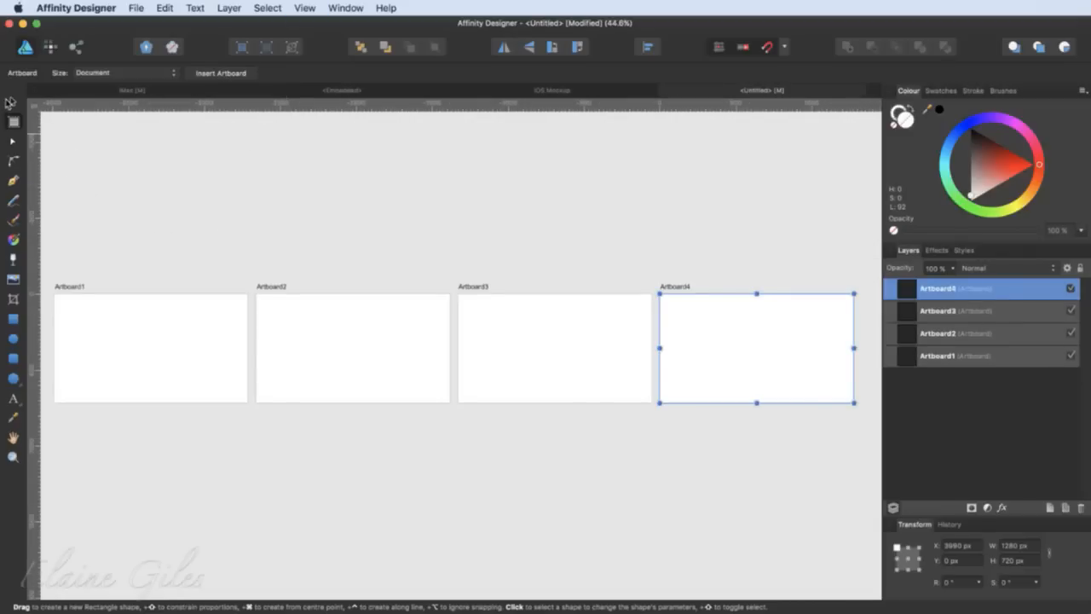
# - Select the first and then the second artboard on the canvas with the Move tool
pyautogui.press('v')
pyautogui.click(169, 341)
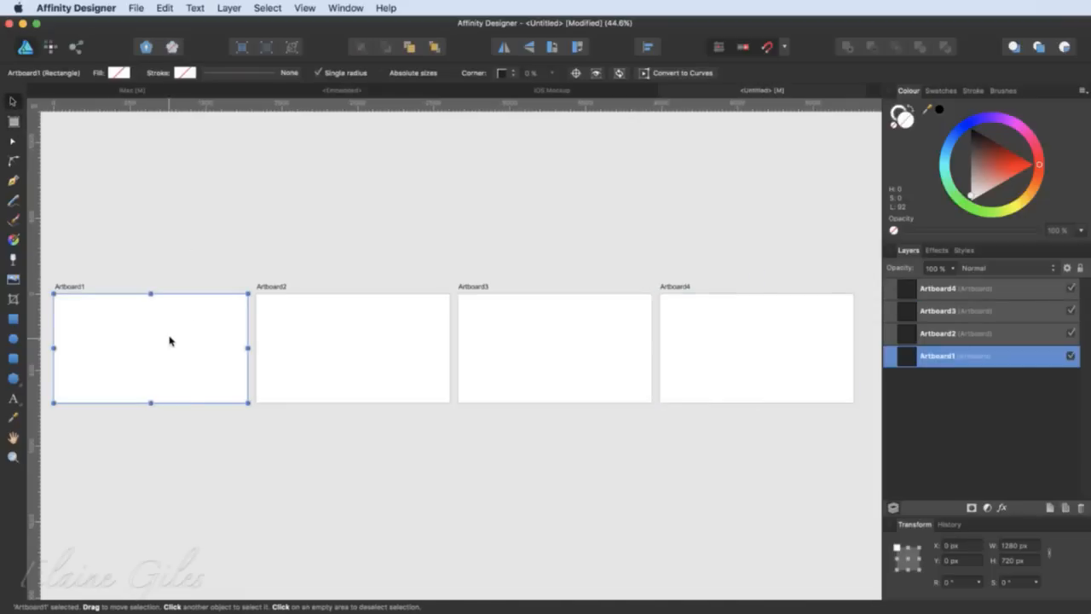
pyautogui.click(360, 322)
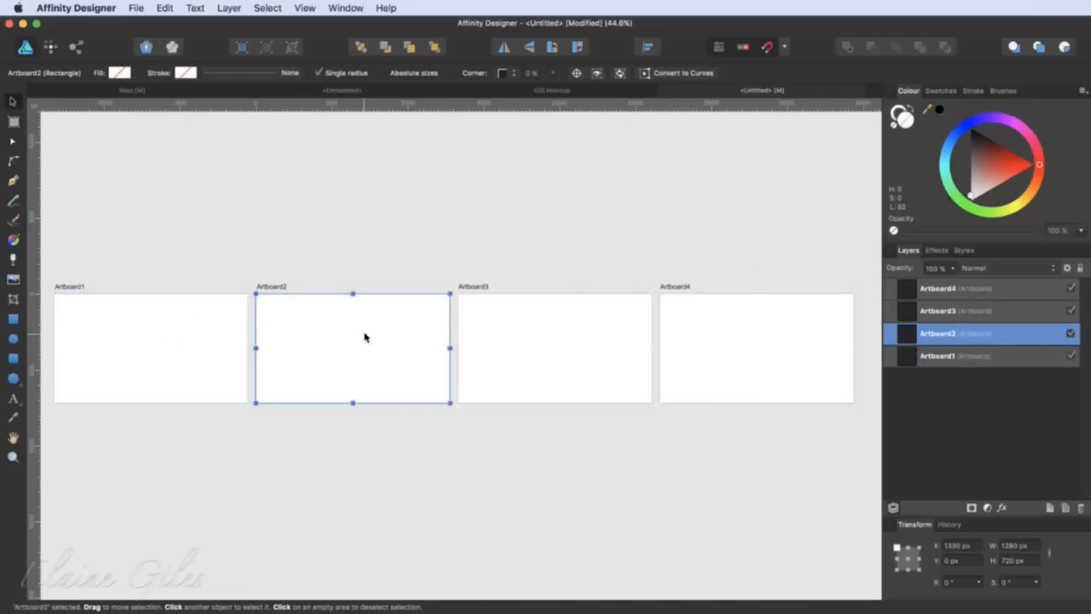
# - Close the untitled document containing the four blank artboards
pyautogui.click(578, 320)
pyautogui.click(714, 328)
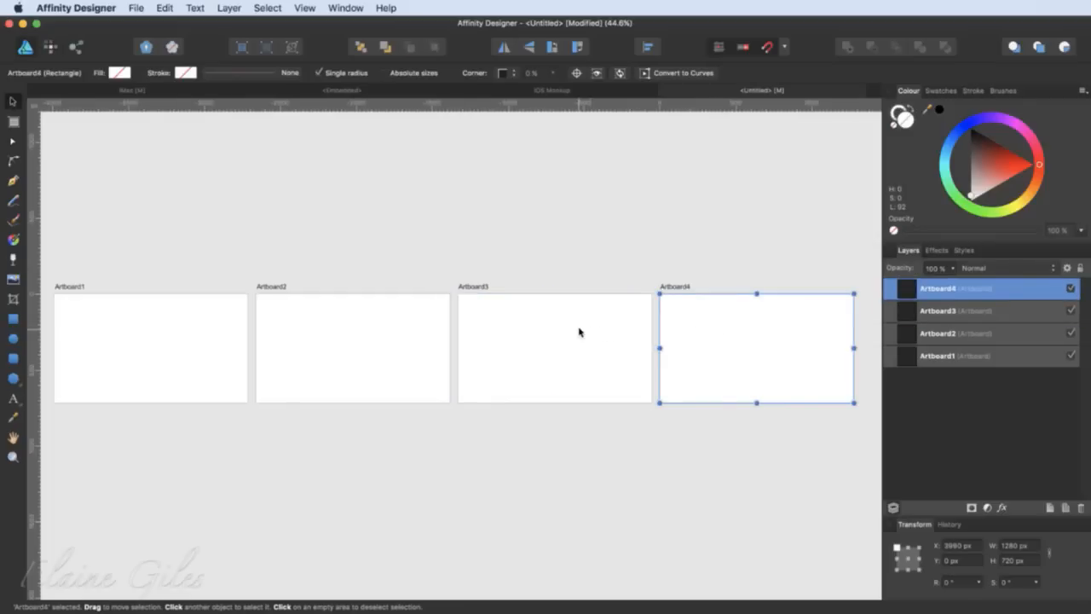
pyautogui.press('super+w')
pyautogui.click(516, 230)
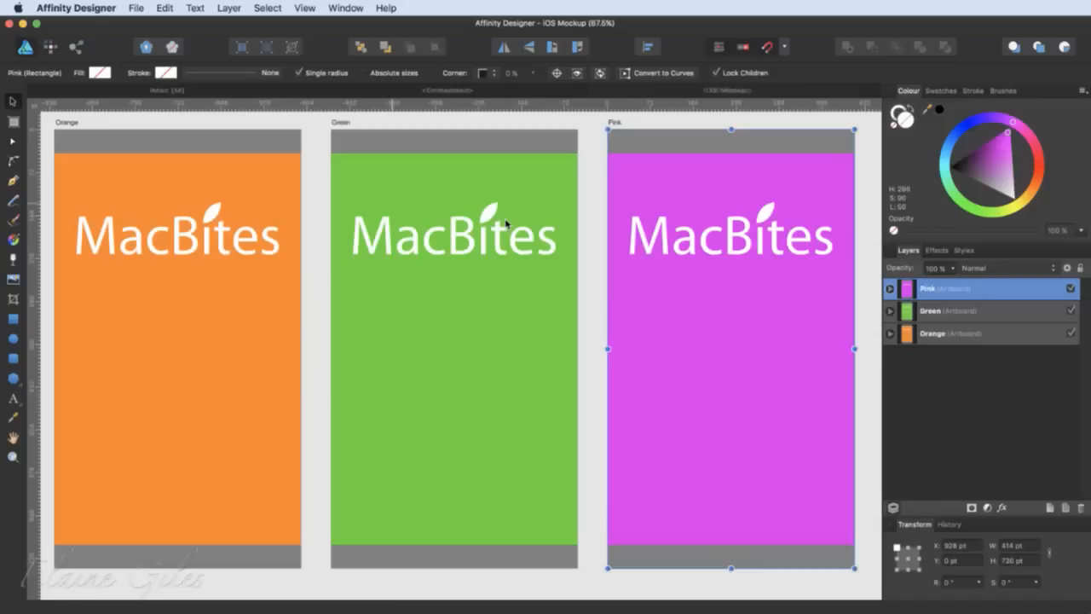
# - Examine the Orange and Green artboards in the iOS Mockup document by selecting their contents
pyautogui.click(174, 170)
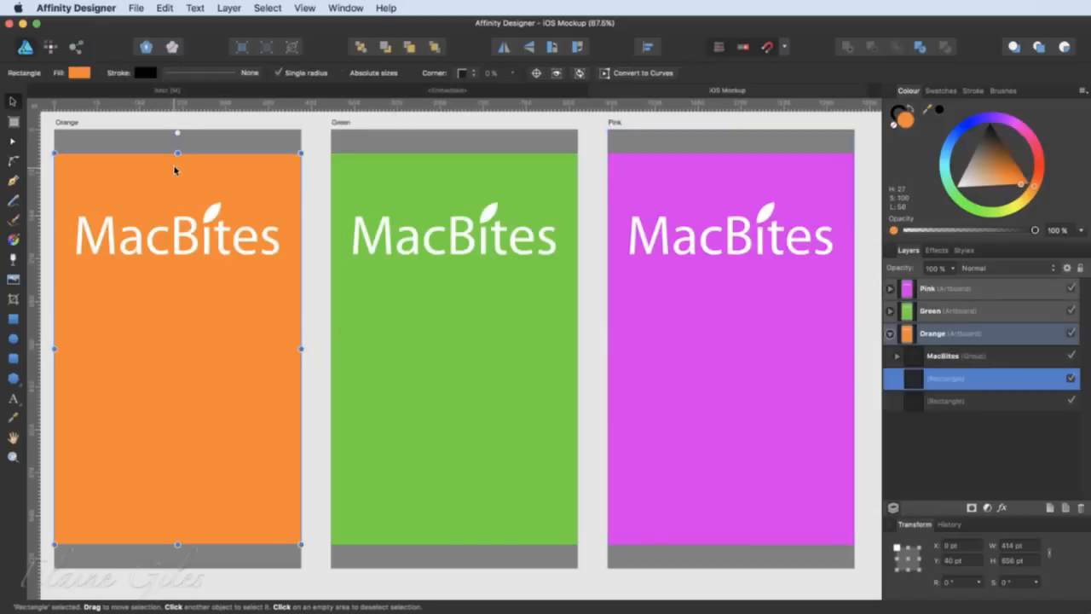
pyautogui.click(400, 167)
pyautogui.click(359, 123)
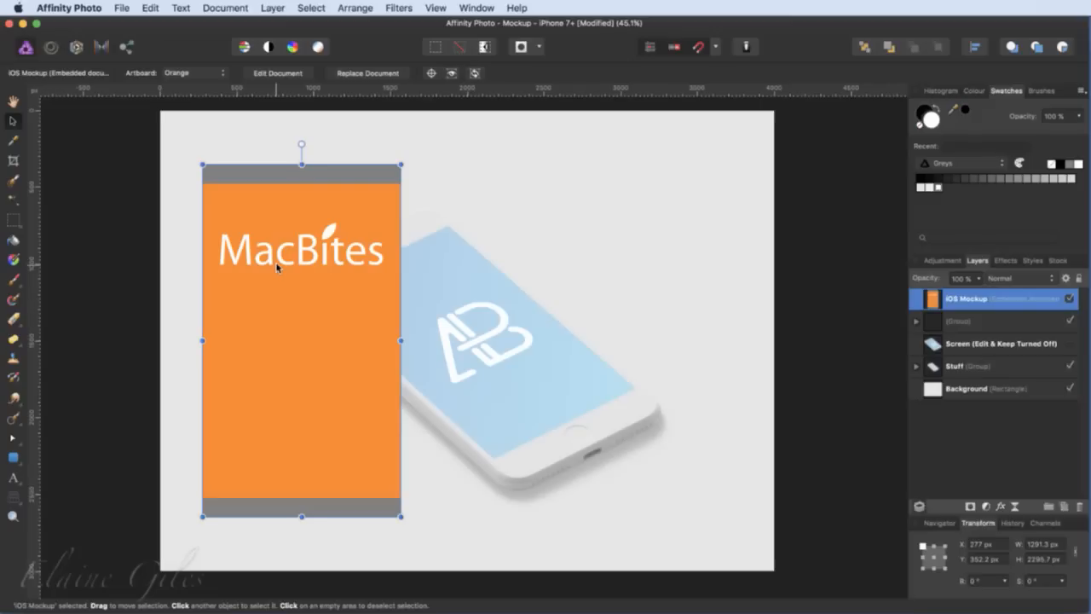
# - In Affinity Photo, display the embedded iOS Mockup's Green artboard, its Pink artboard and the whole document in turn
pyautogui.click(223, 74)
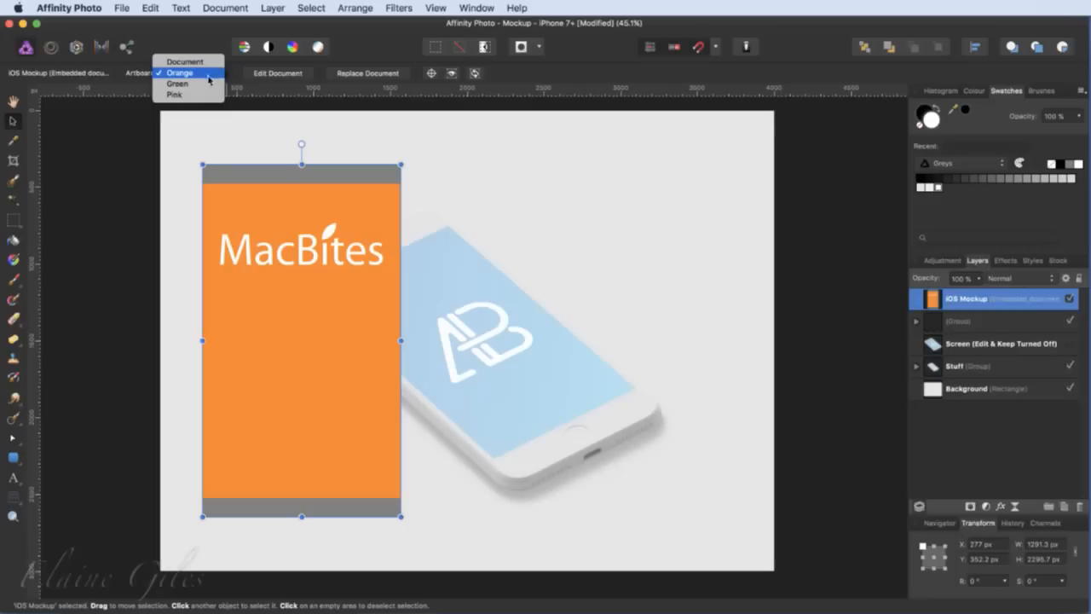
pyautogui.click(199, 86)
pyautogui.click(223, 72)
pyautogui.click(206, 84)
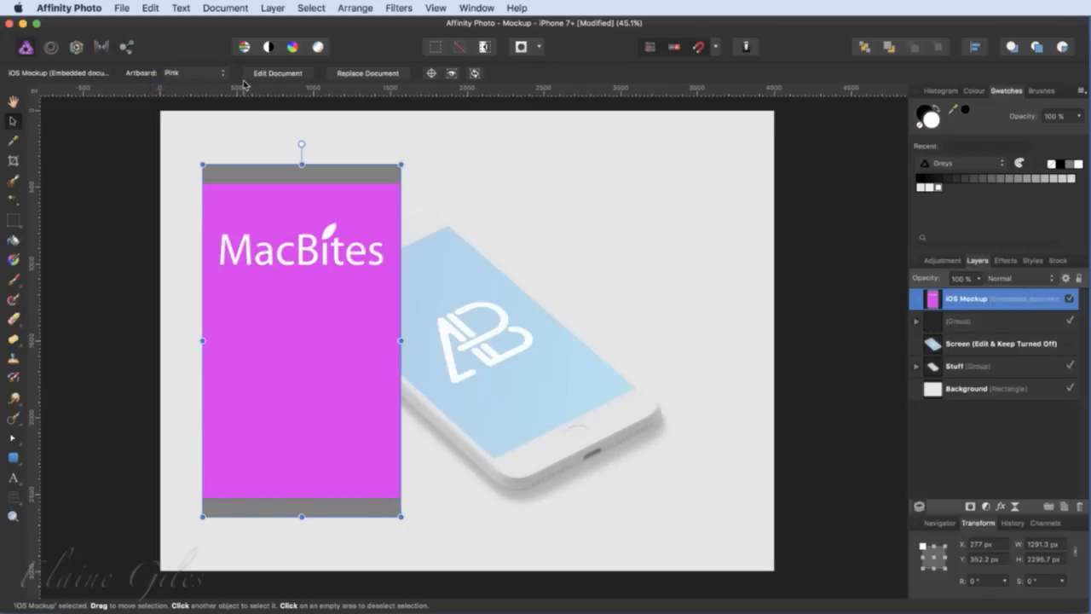
pyautogui.click(223, 74)
pyautogui.click(221, 39)
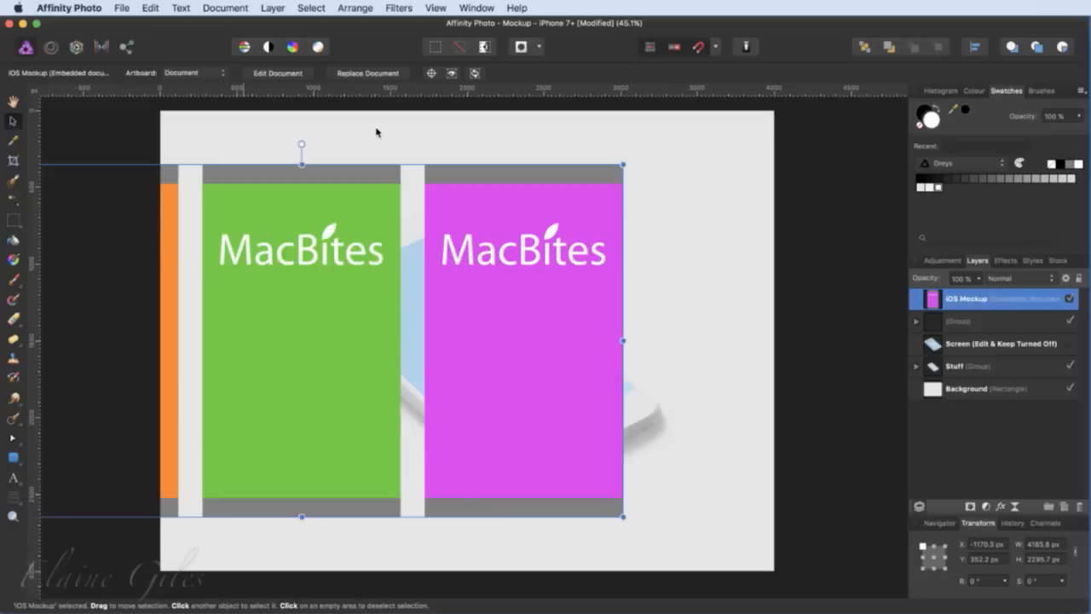
# - Set the embedded iOS Mockup to its Orange artboard and move it to about X 427 px, Y 571 px
pyautogui.click(217, 74)
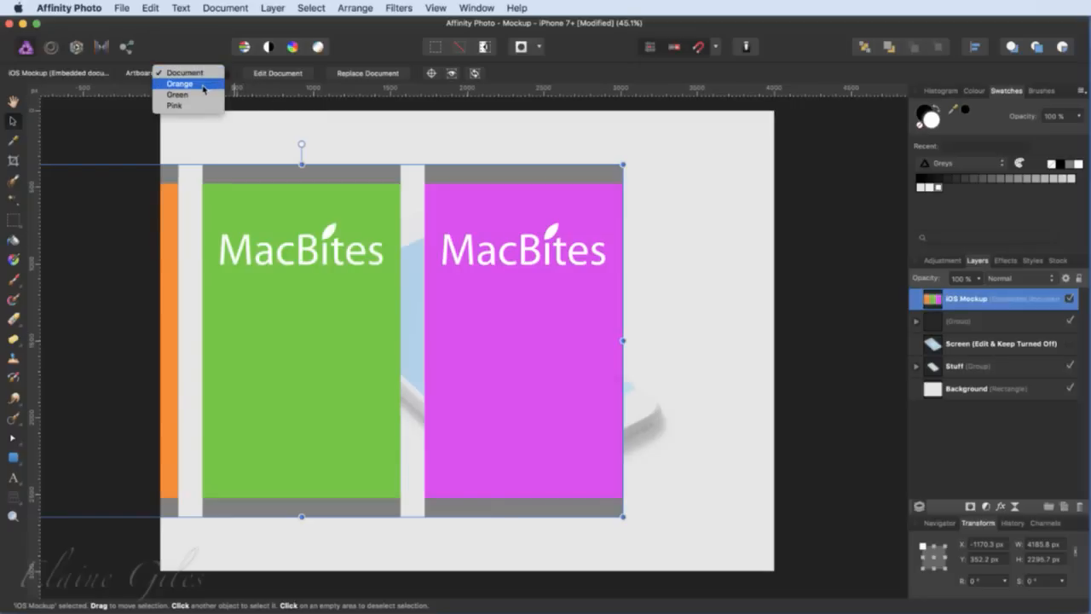
pyautogui.click(204, 85)
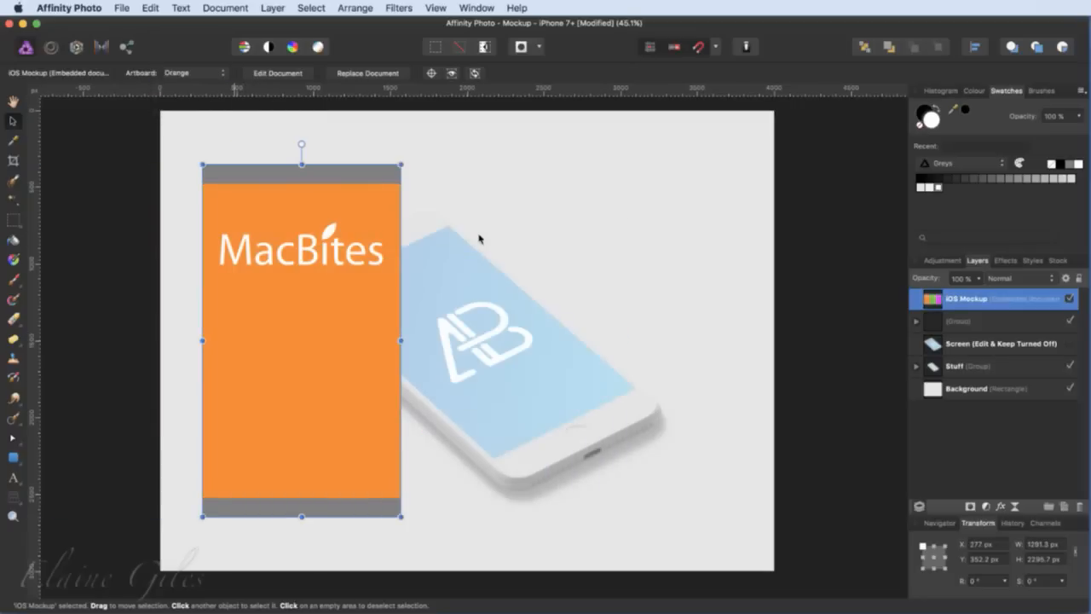
pyautogui.moveTo(258, 319); pyautogui.dragTo(310, 364)
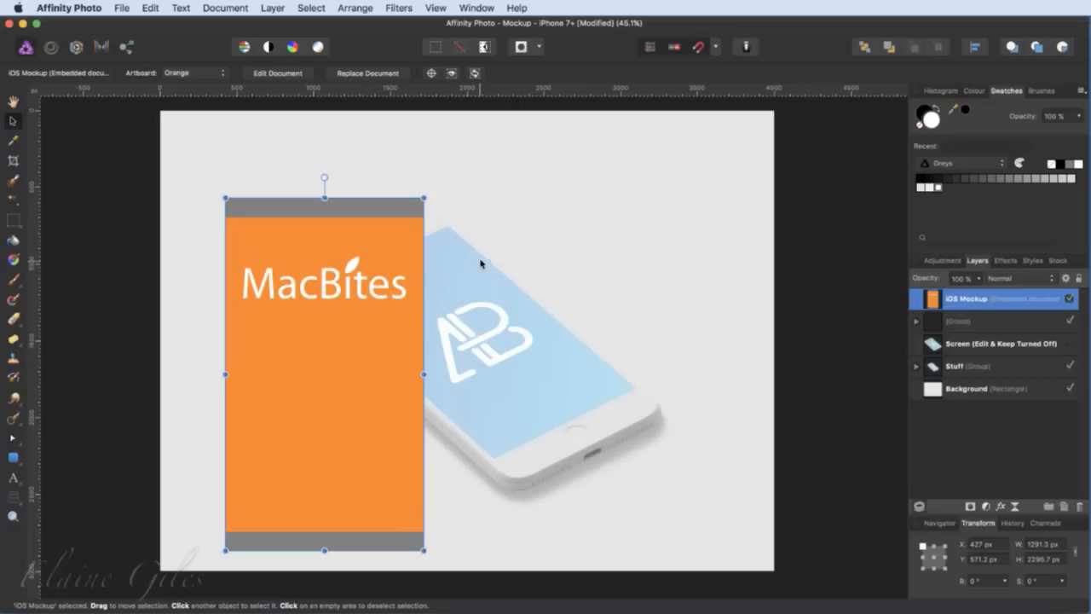
# - Distort the iOS Mockup layer with the single-plane Perspective filter, placing its four corners on the corners of the phone's screen
pyautogui.click(406, 8)
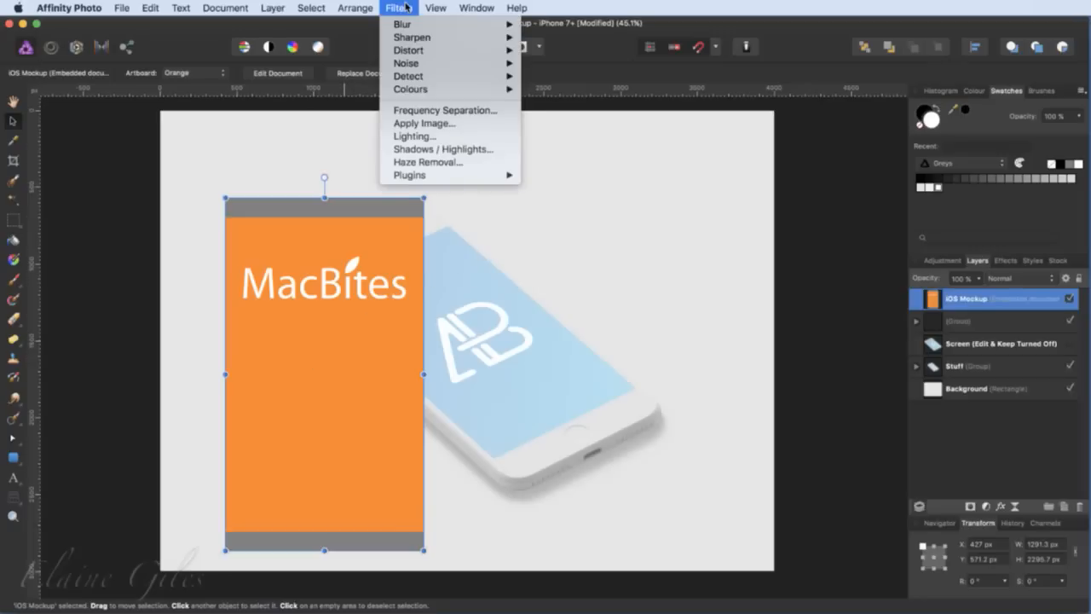
pyautogui.moveTo(405, 26)
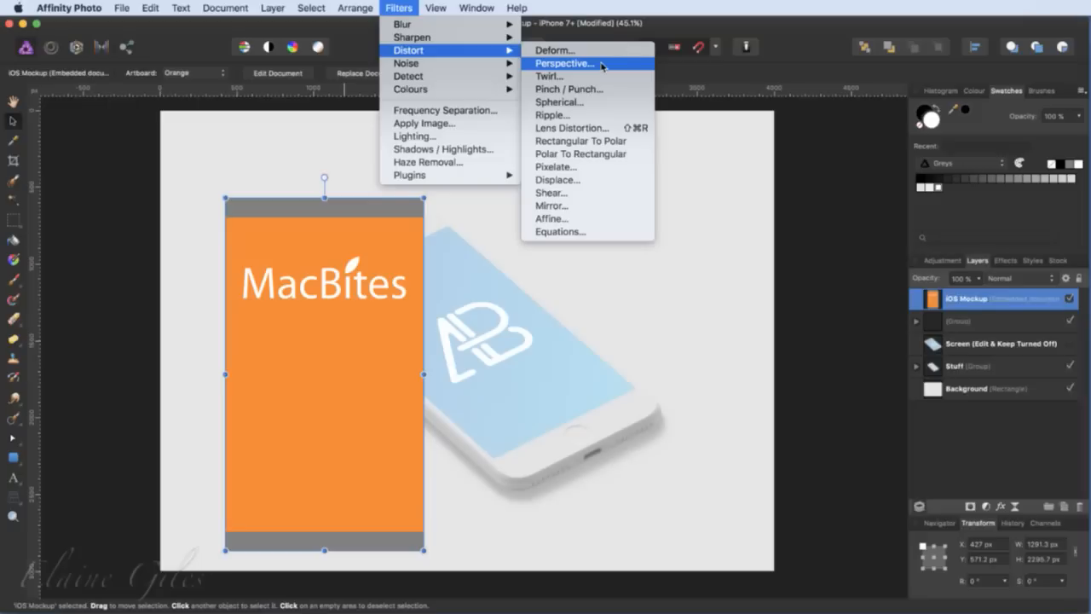
pyautogui.moveTo(273, 8)
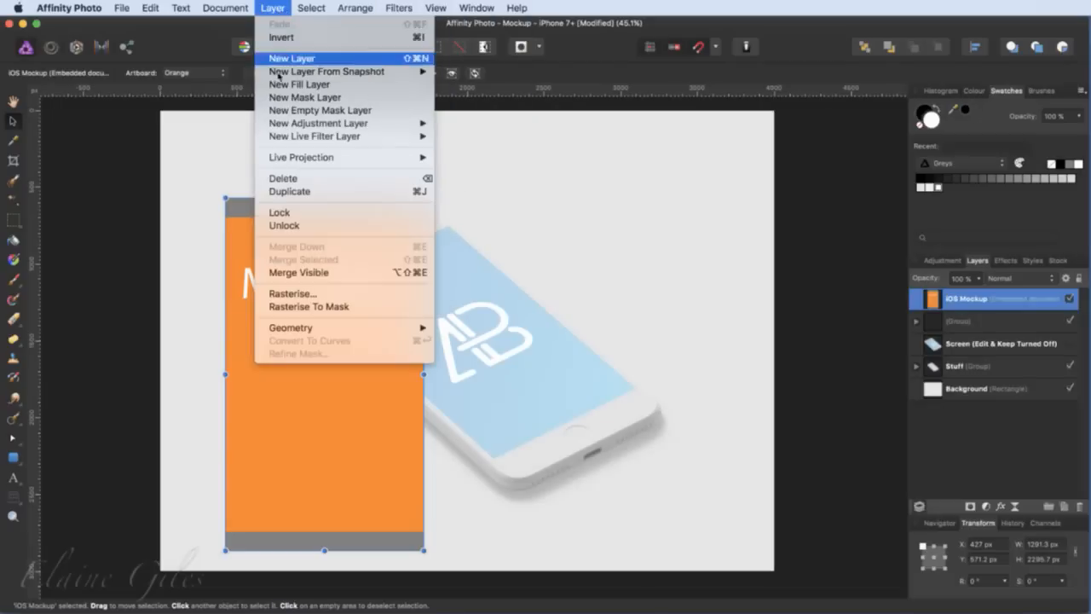
pyautogui.moveTo(305, 137)
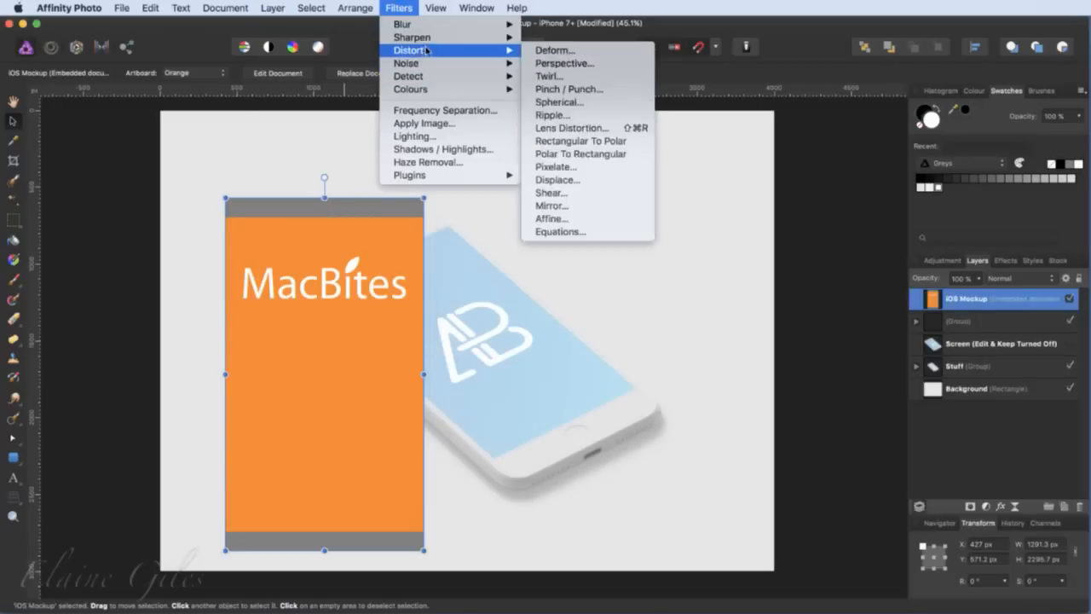
pyautogui.moveTo(434, 64)
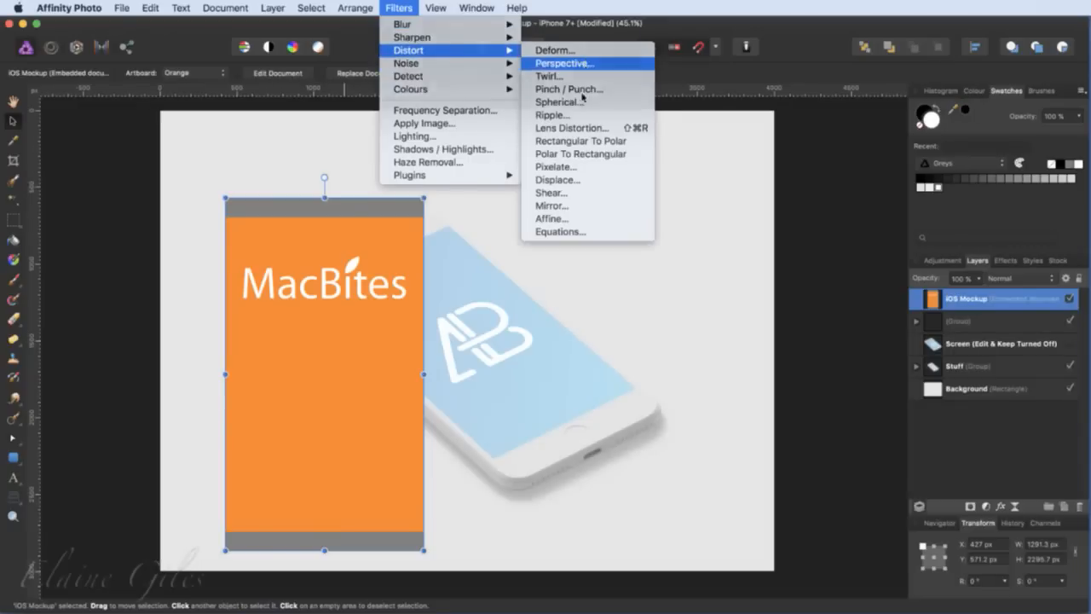
pyautogui.click(588, 66)
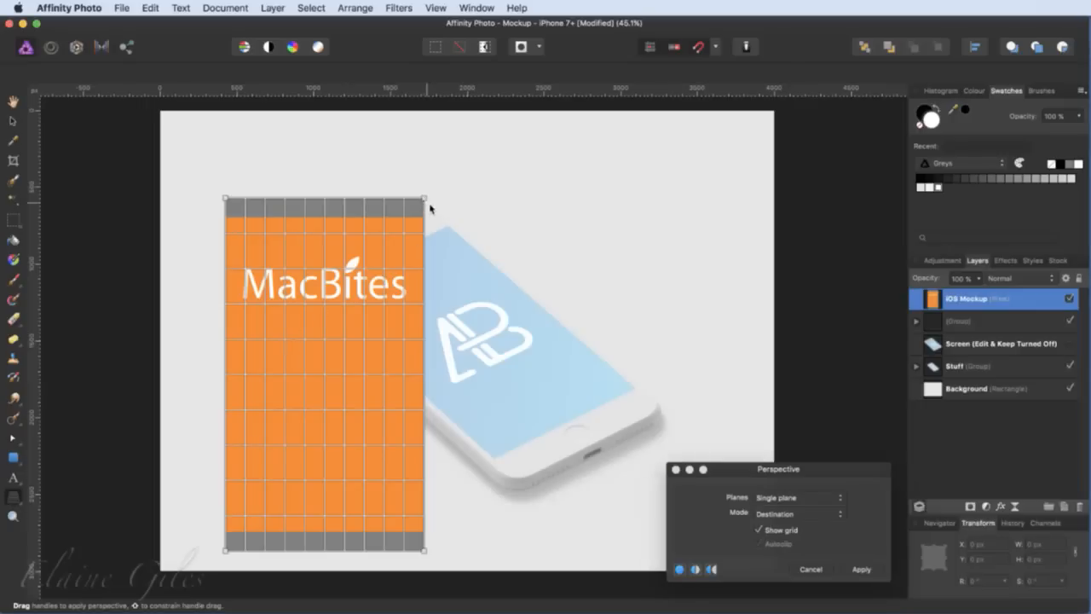
pyautogui.moveTo(424, 198); pyautogui.dragTo(446, 227)
pyautogui.moveTo(226, 198); pyautogui.dragTo(313, 290)
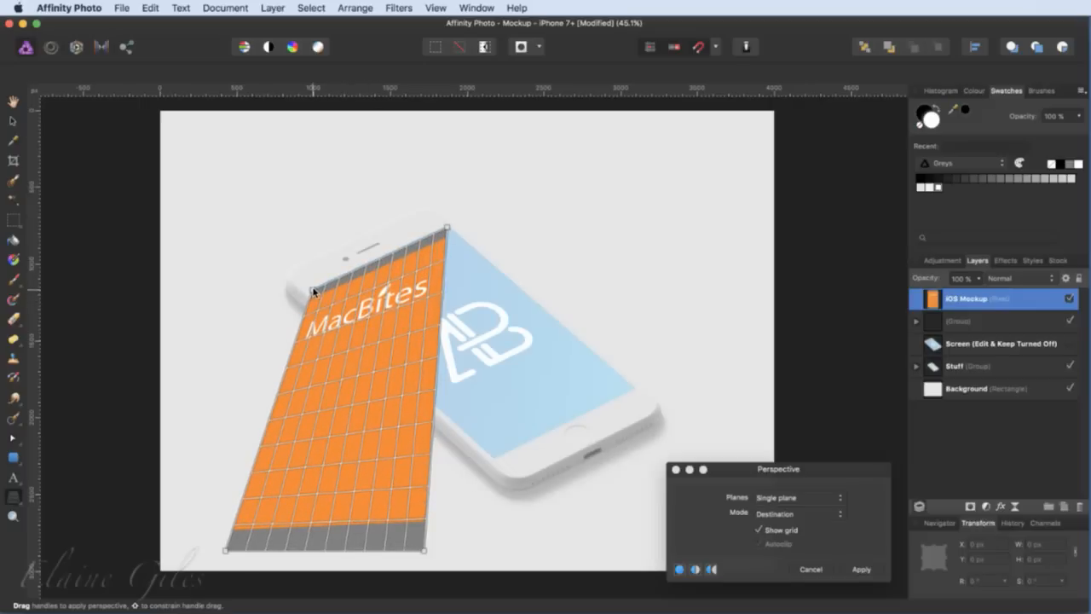
pyautogui.moveTo(428, 552); pyautogui.dragTo(635, 391)
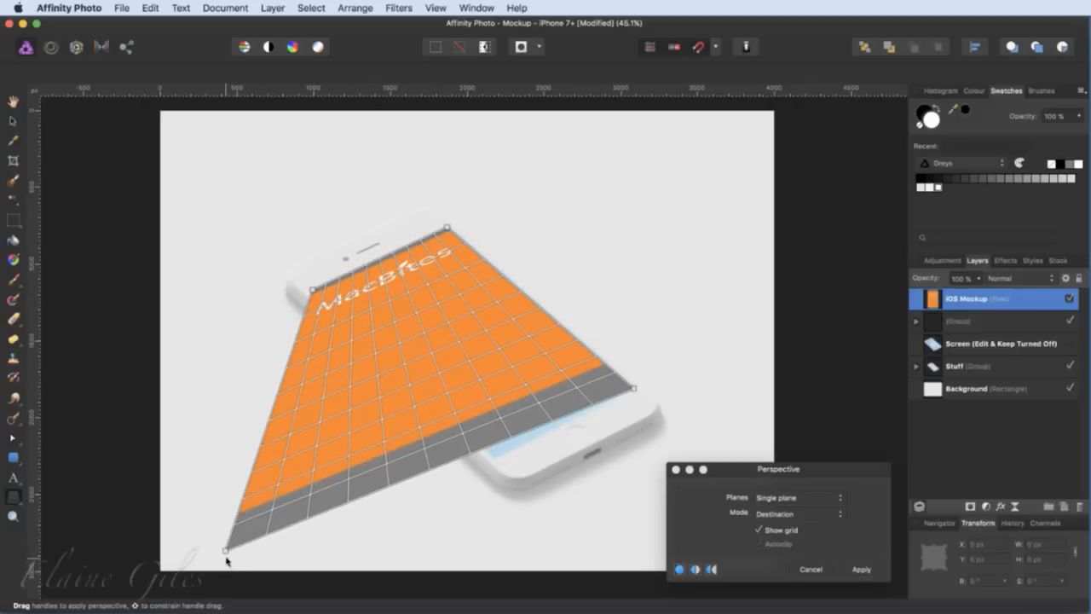
pyautogui.moveTo(227, 552); pyautogui.dragTo(494, 459)
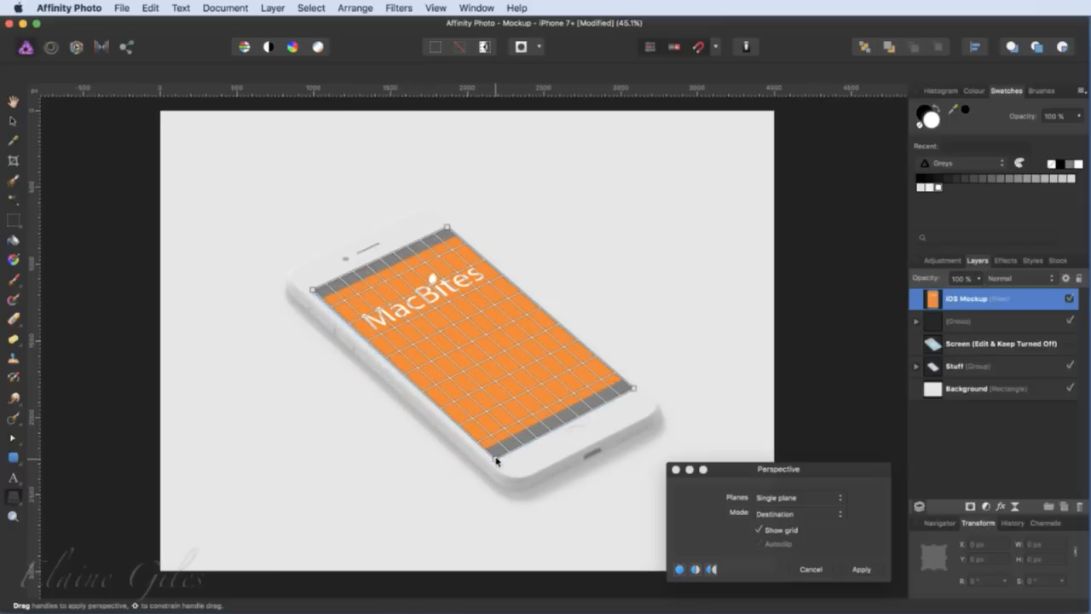
# - Refine the perspective's bottom-left corner so it sits exactly on the matching corner of the blue phone screen
pyautogui.scroll(10, 512, 473)
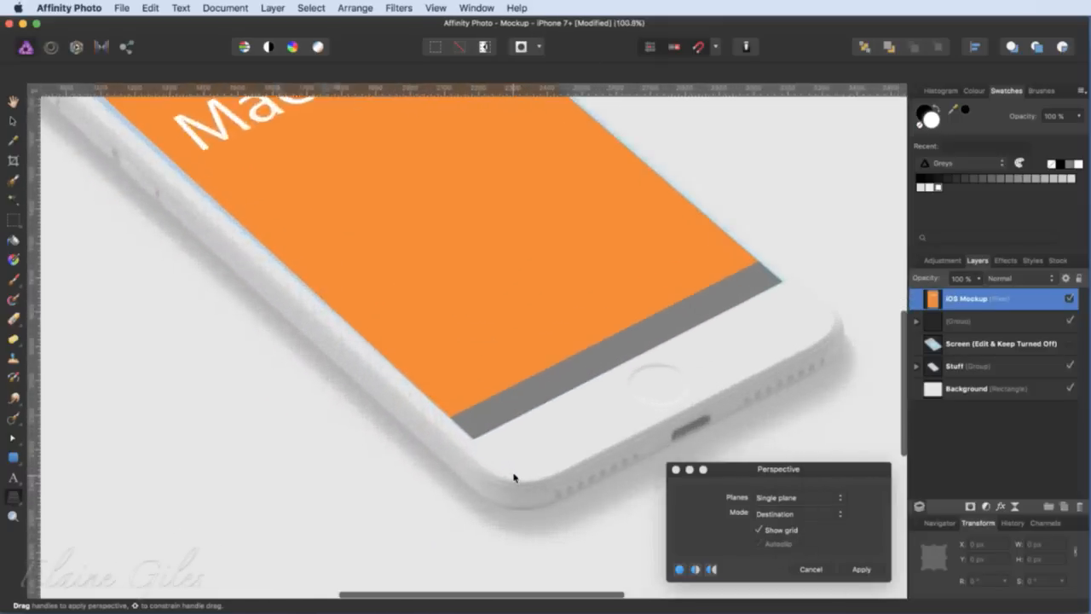
pyautogui.scroll(5, 409, 402)
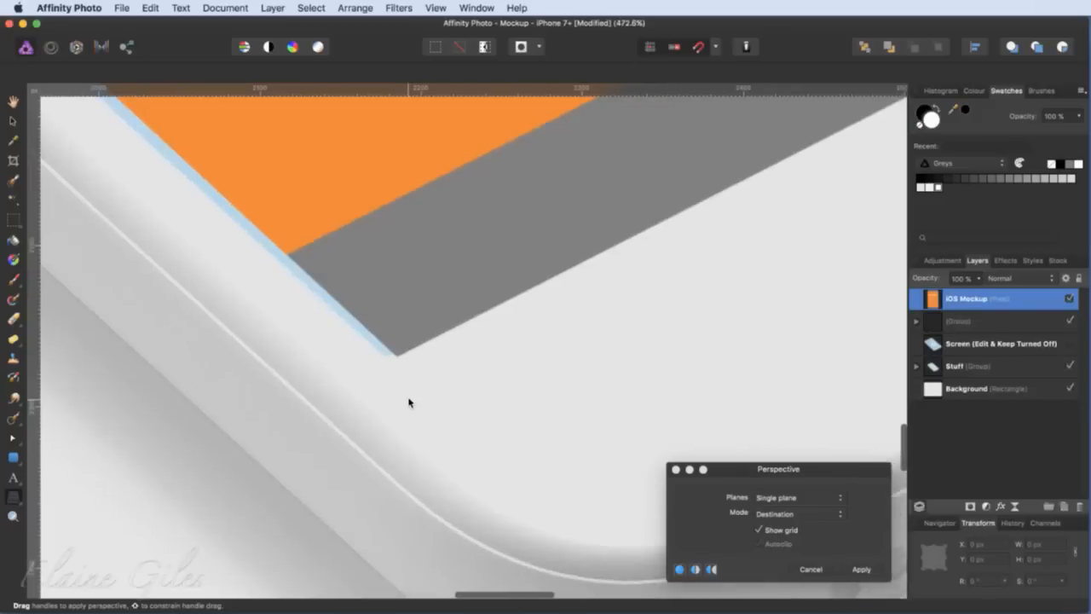
pyautogui.moveTo(391, 341); pyautogui.dragTo(375, 339)
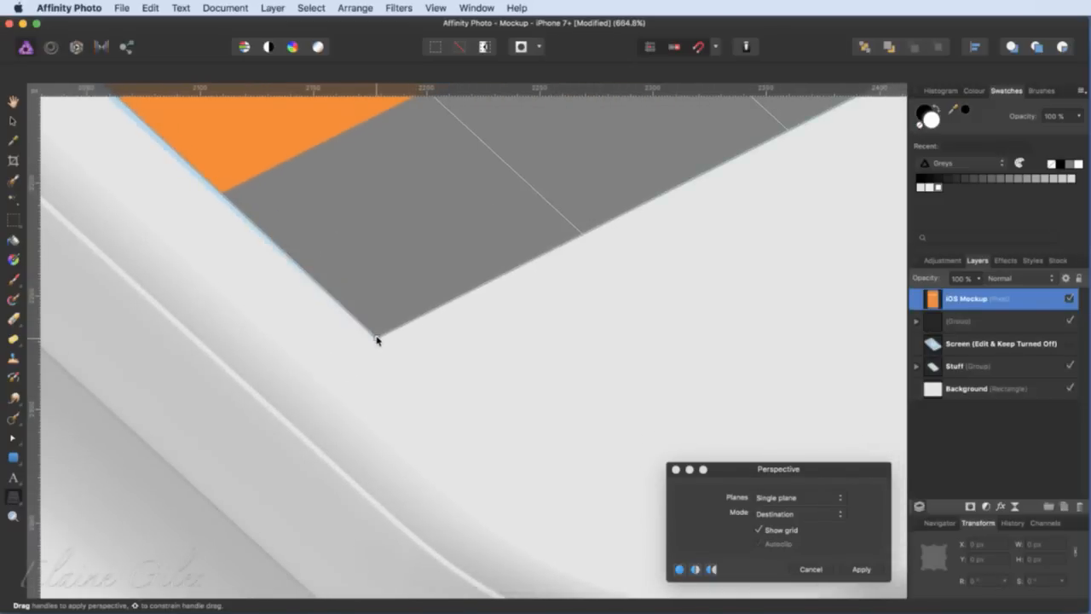
# - Refine the perspective's bottom-right corner so the artwork covers the blue edge at that corner of the screen
pyautogui.hscroll(2, 550, 320)
pyautogui.scroll(3, 545, 321)
pyautogui.hscroll(5, 531, 321)
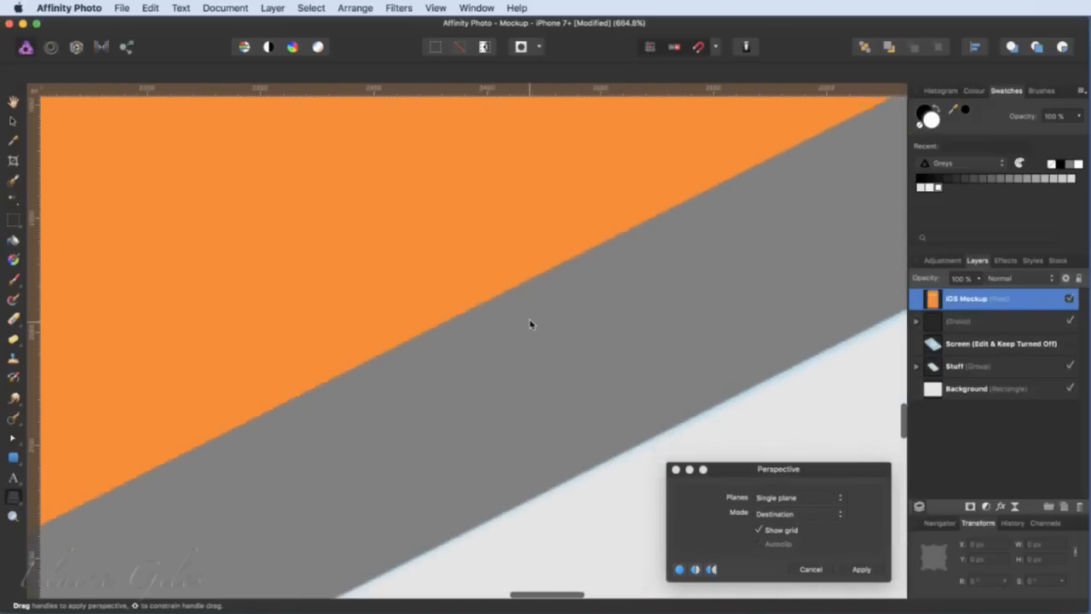
pyautogui.hscroll(10, 515, 325)
pyautogui.scroll(4, 515, 324)
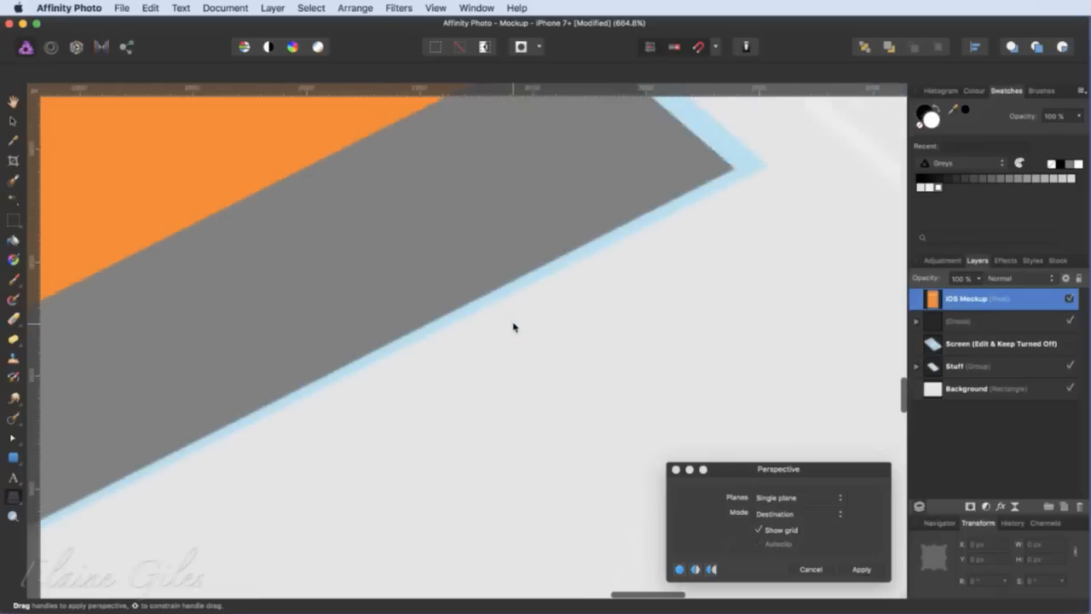
pyautogui.moveTo(591, 323); pyautogui.dragTo(618, 320)
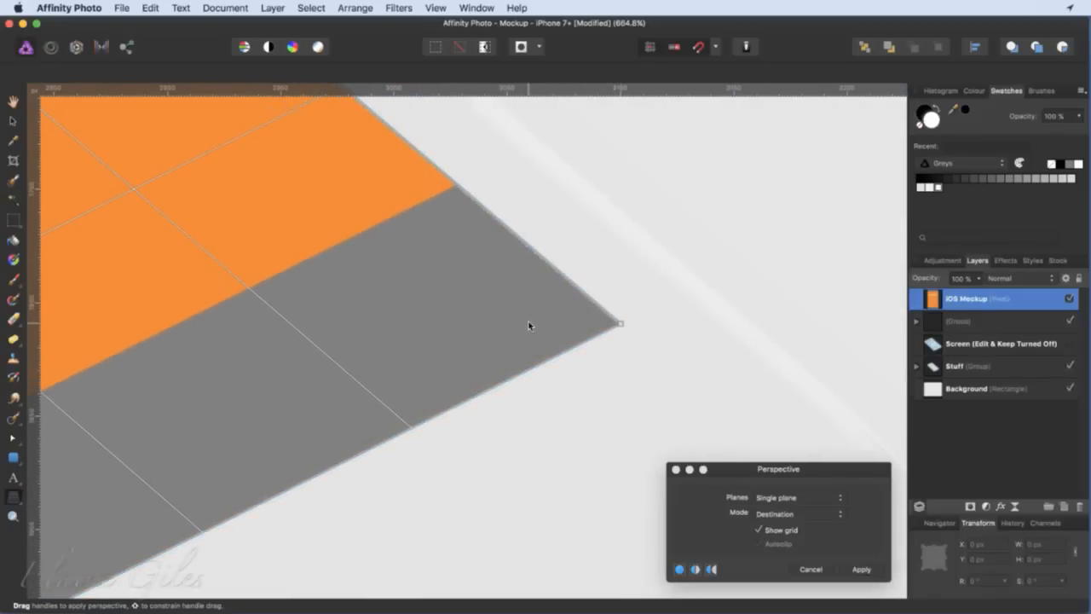
# - Align the perspective's top-right corner exactly with the phone screen's top-right corner, covering the blue strip along the edge
pyautogui.scroll(6, 389, 307)
pyautogui.hscroll(-5, 393, 307)
pyautogui.scroll(3, 393, 306)
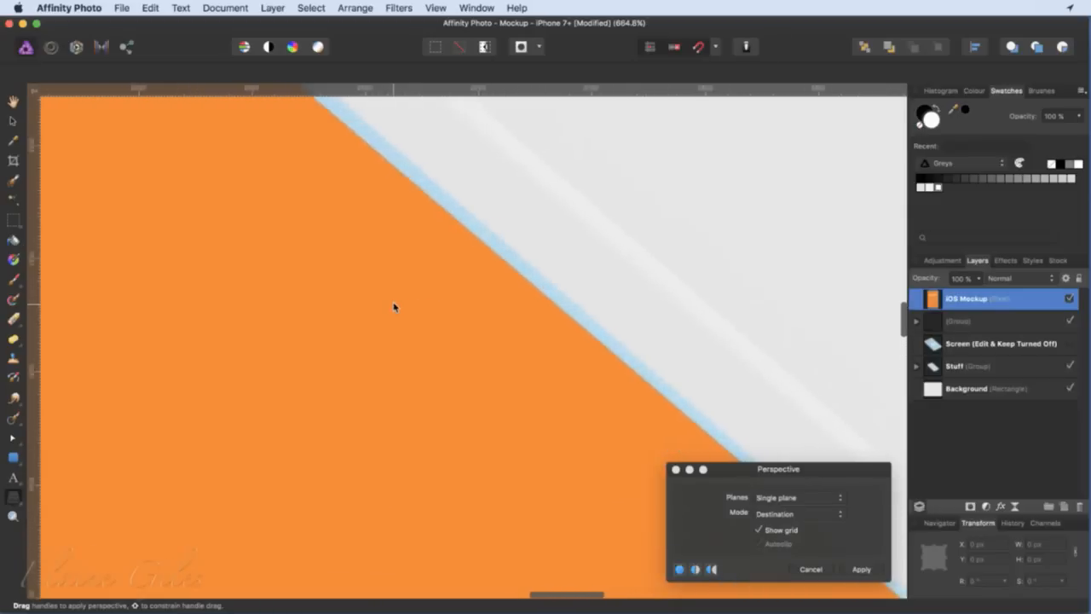
pyautogui.scroll(15, 393, 305)
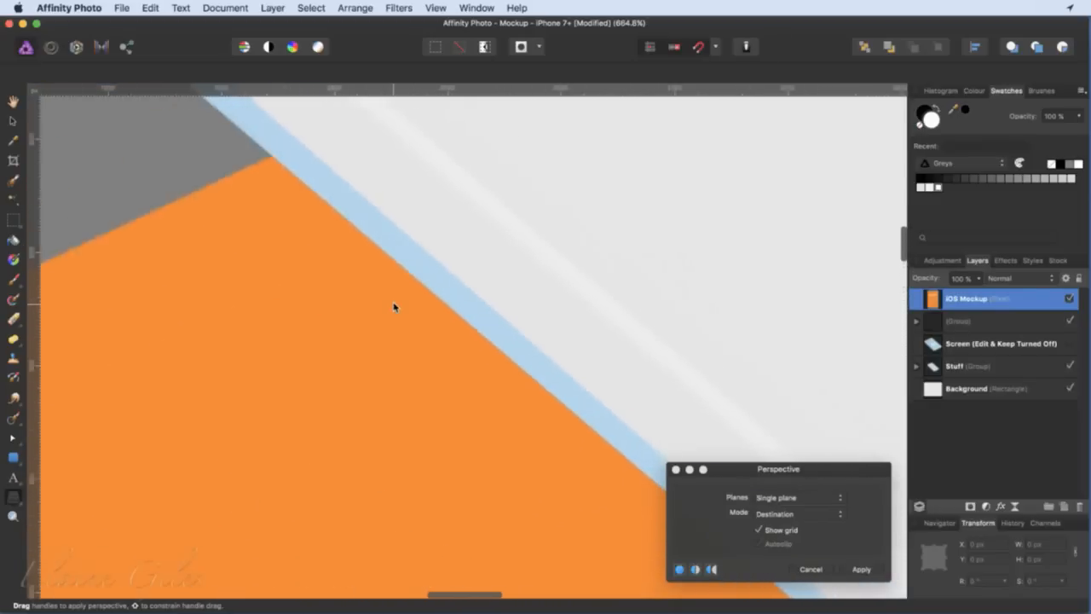
pyautogui.moveTo(468, 431); pyautogui.dragTo(490, 411)
# - Align the perspective's top-left corner exactly with the phone screen's top-left corner, below the earpiece
pyautogui.scroll(-10, 388, 507)
pyautogui.hscroll(-8, 388, 507)
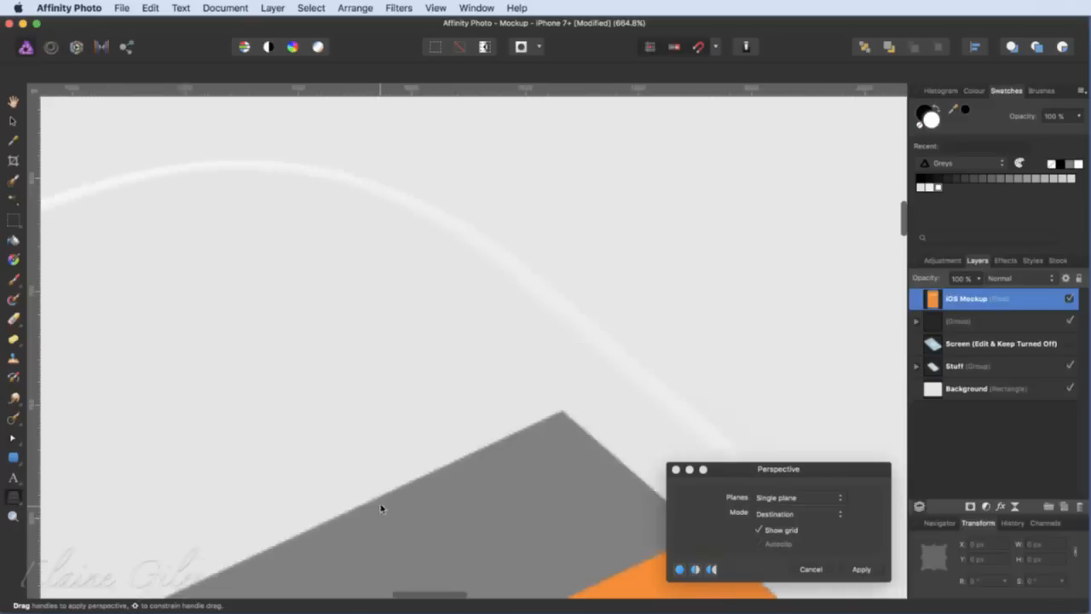
pyautogui.hscroll(-10, 394, 506)
pyautogui.scroll(-3, 394, 505)
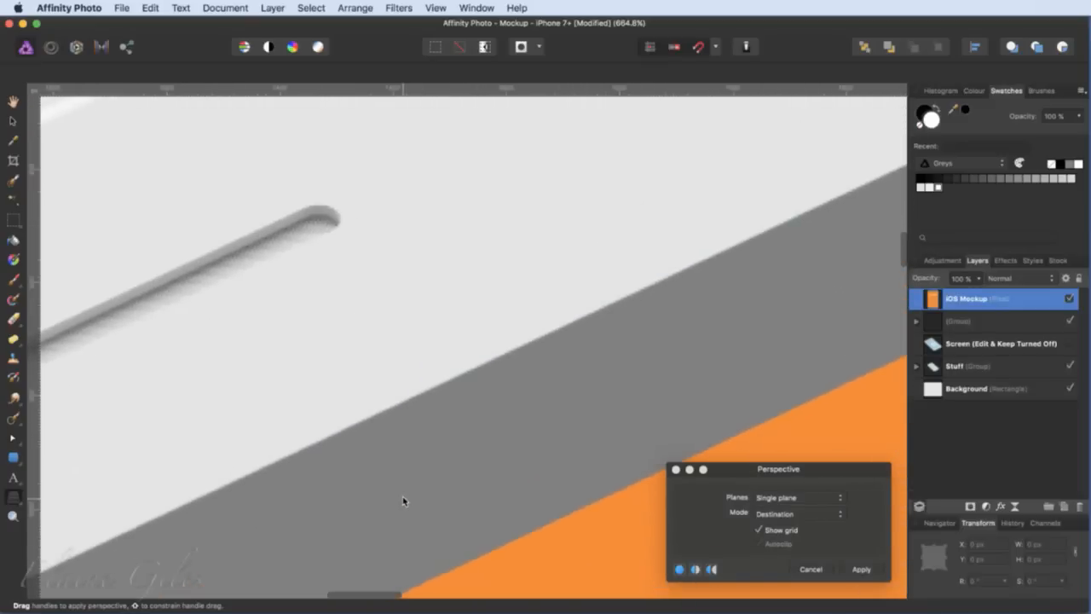
pyautogui.hscroll(-5, 410, 498)
pyautogui.scroll(-10, 410, 497)
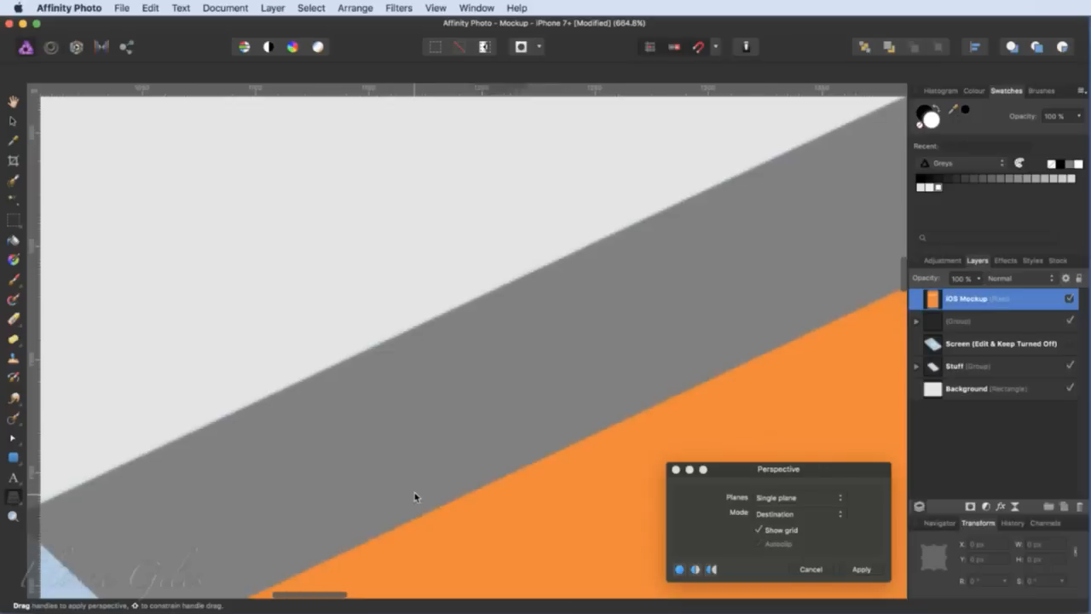
pyautogui.moveTo(211, 495); pyautogui.dragTo(165, 519)
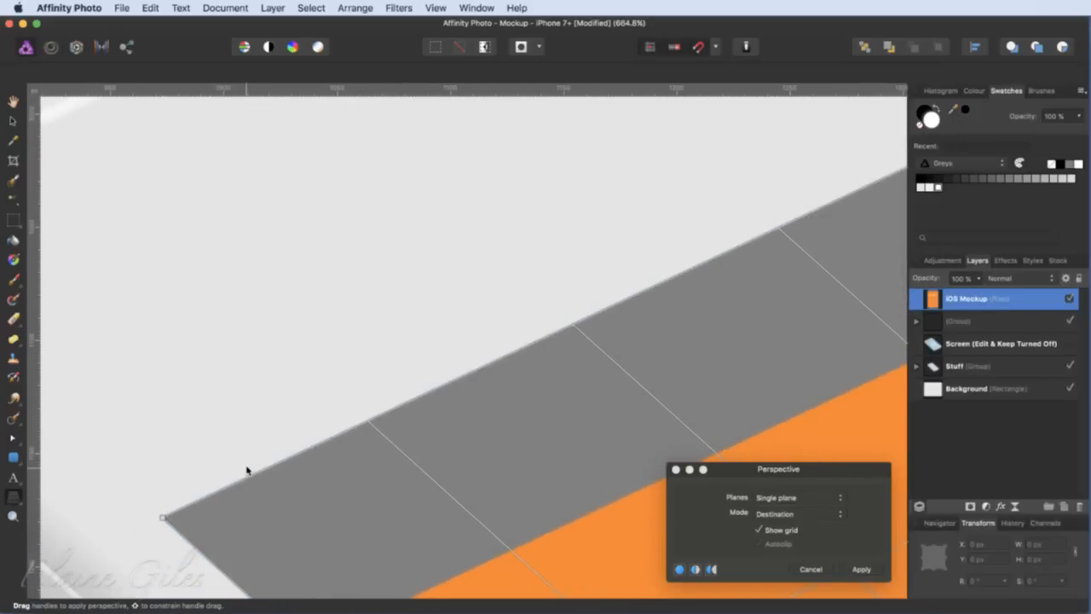
# - Apply the perspective distortion to the artwork and select the iOS Mockup layer
pyautogui.press('super+0')
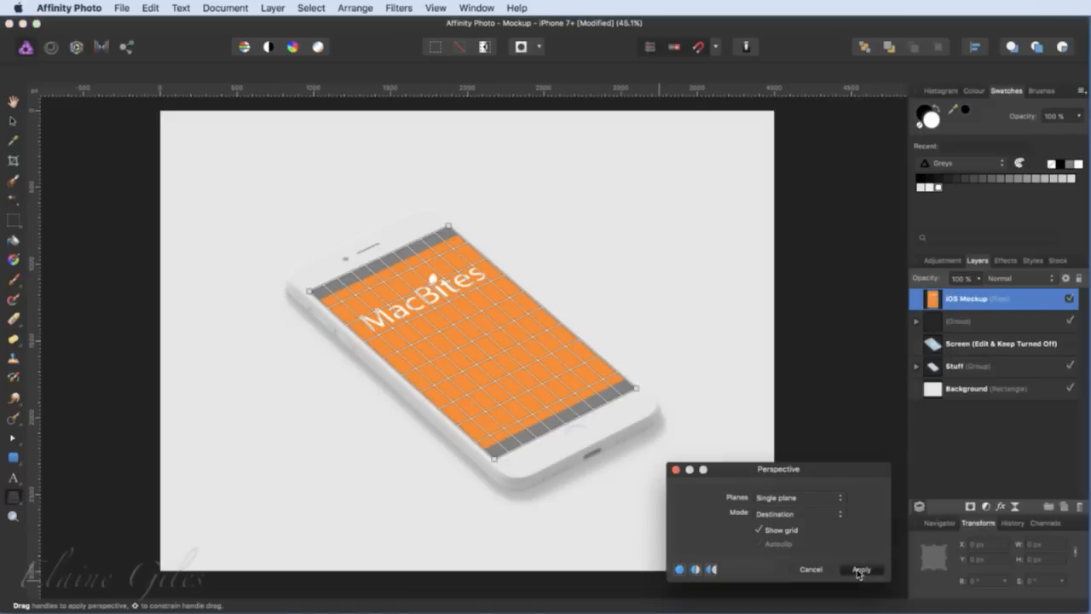
pyautogui.click(859, 569)
pyautogui.click(820, 493)
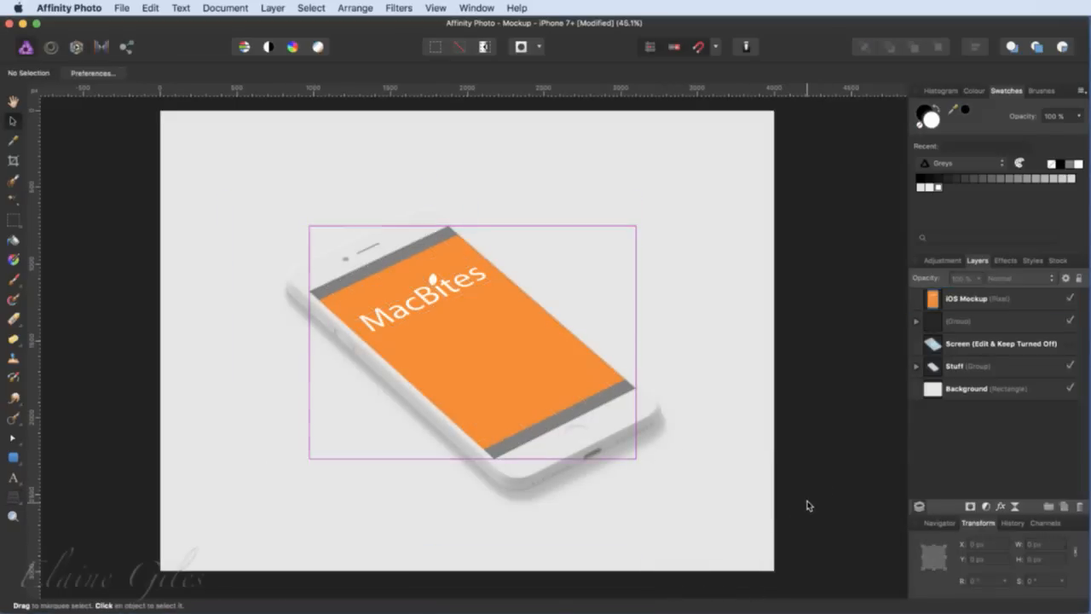
pyautogui.hscroll(5, 669, 532)
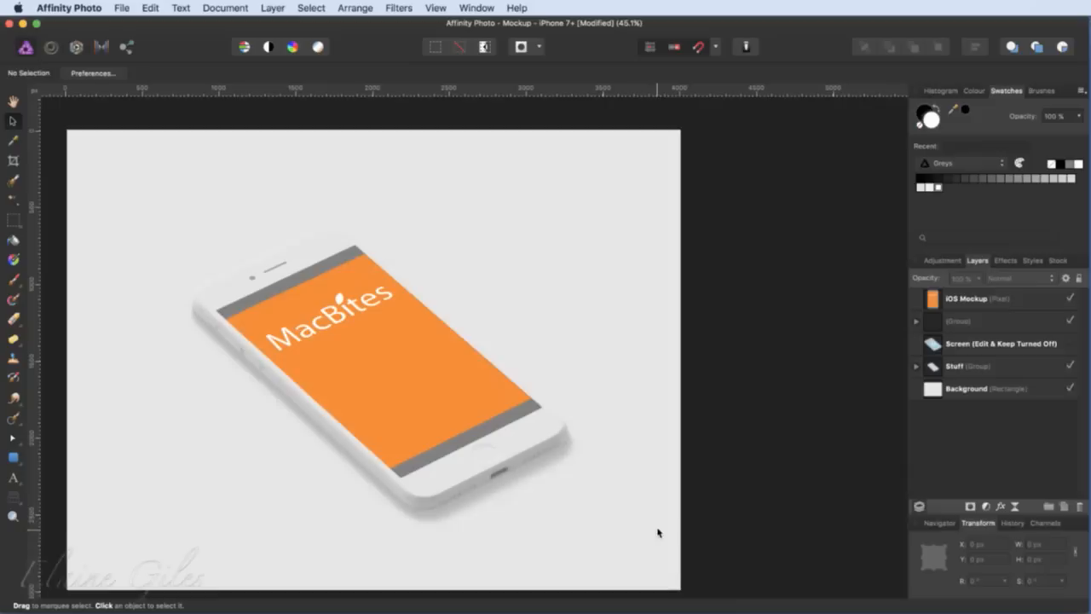
pyautogui.click(971, 299)
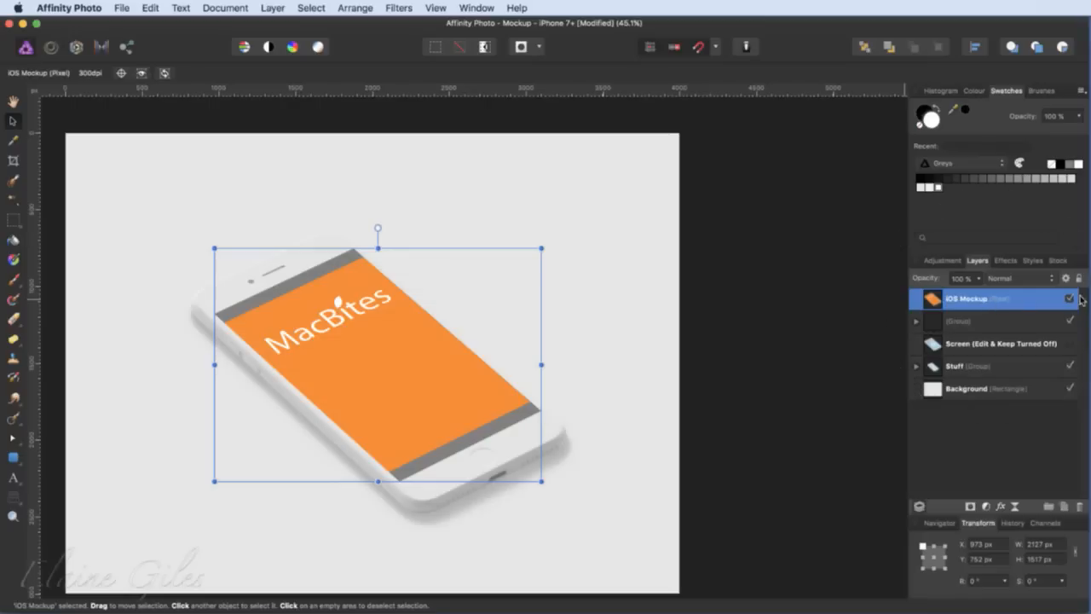
# - Hide the warped iOS Mockup pixel layer and choose the iOS Mockup file for placing into the document
pyautogui.click(725, 404)
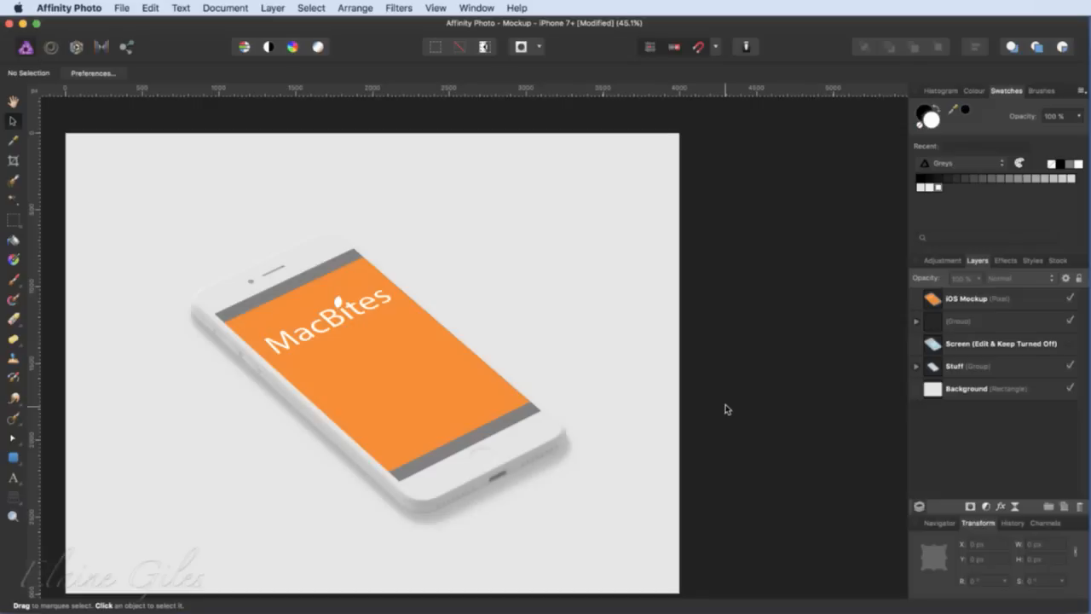
pyautogui.click(1070, 299)
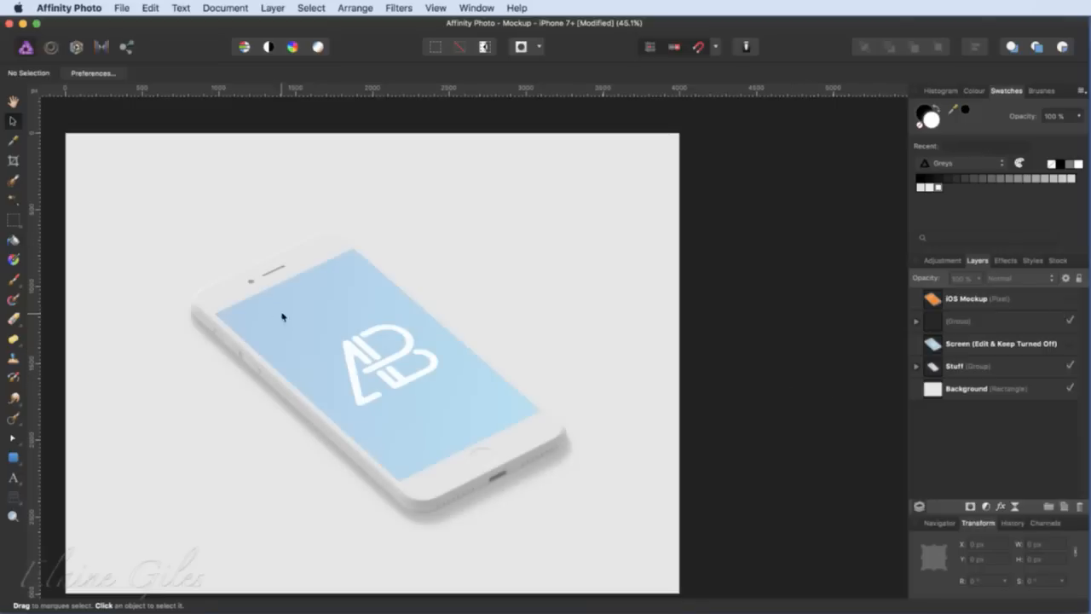
pyautogui.click(120, 7)
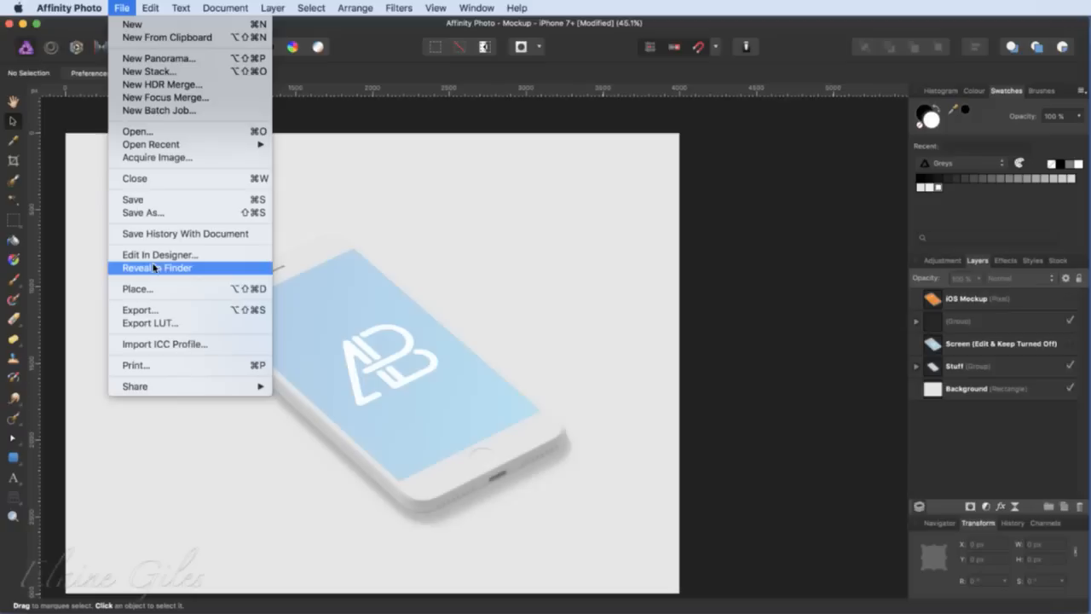
pyautogui.click(158, 288)
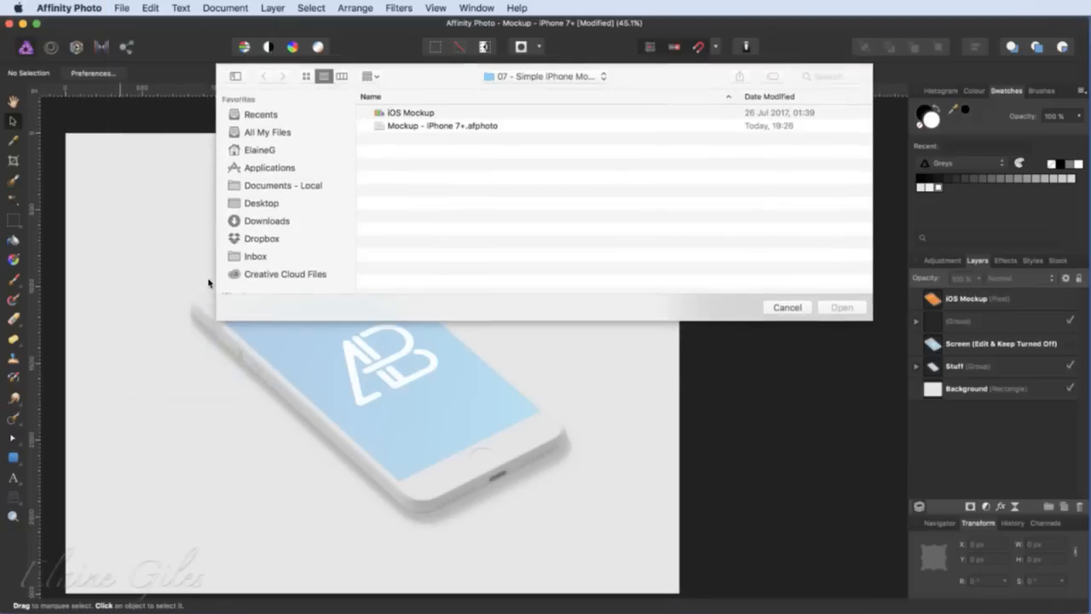
pyautogui.click(418, 125)
pyautogui.click(416, 114)
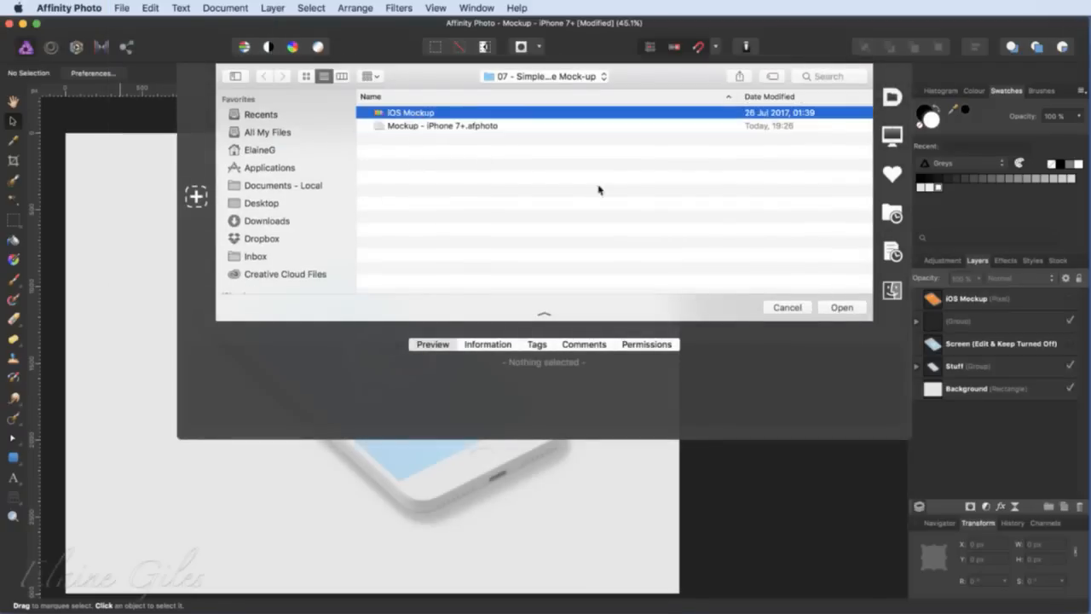
pyautogui.click(833, 308)
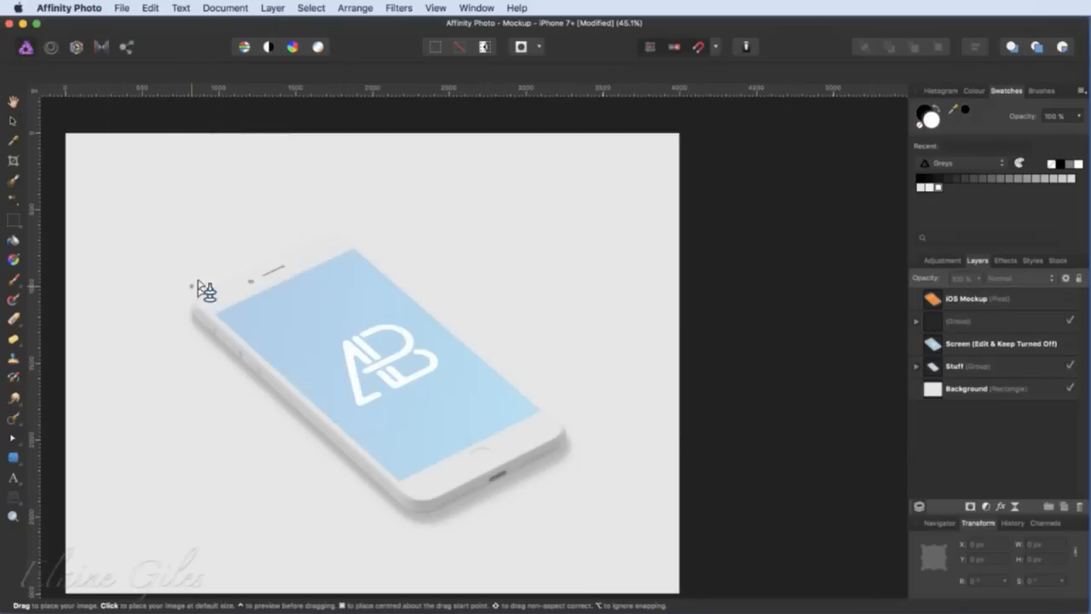
# - Place the iOS Mockup artwork on the canvas, scale it to about 1191 × 2119 px and move it partly over the phone
pyautogui.click(195, 236)
pyautogui.moveTo(185, 258); pyautogui.dragTo(263, 433)
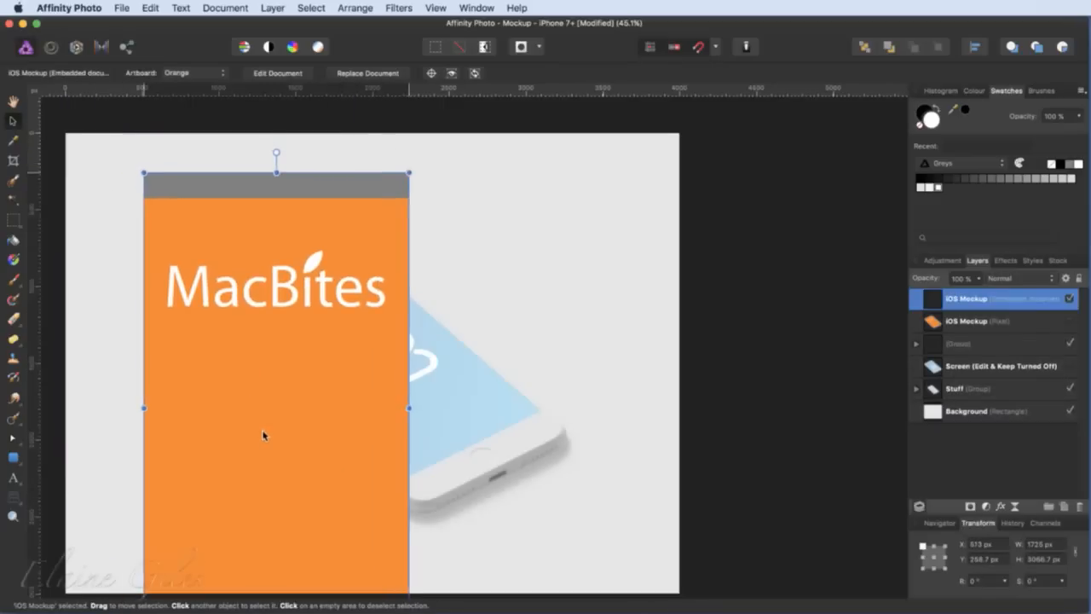
pyautogui.moveTo(407, 181); pyautogui.dragTo(329, 319)
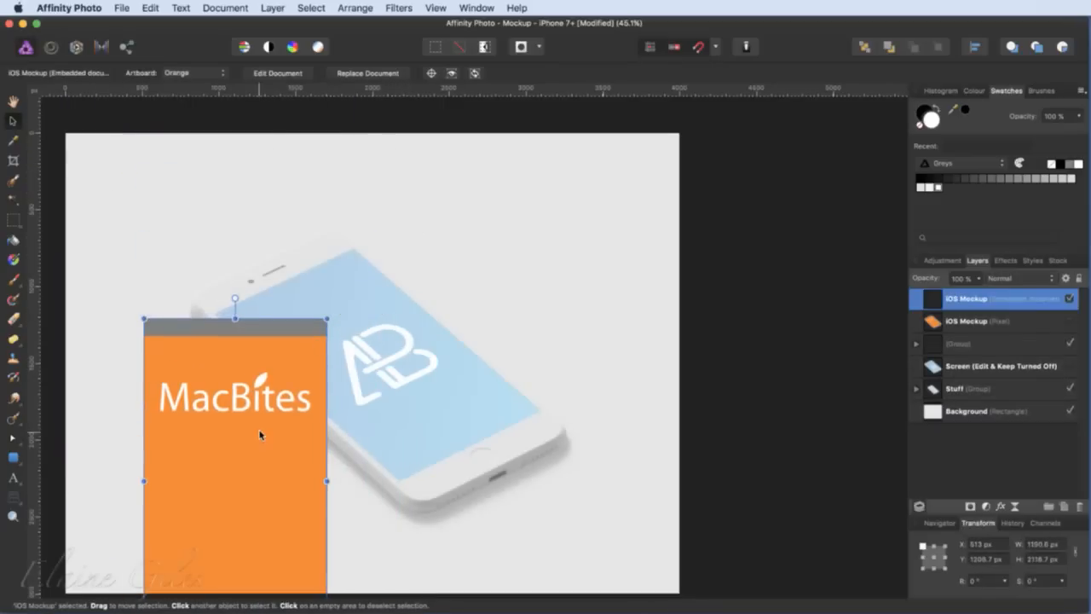
pyautogui.moveTo(261, 434); pyautogui.dragTo(285, 319)
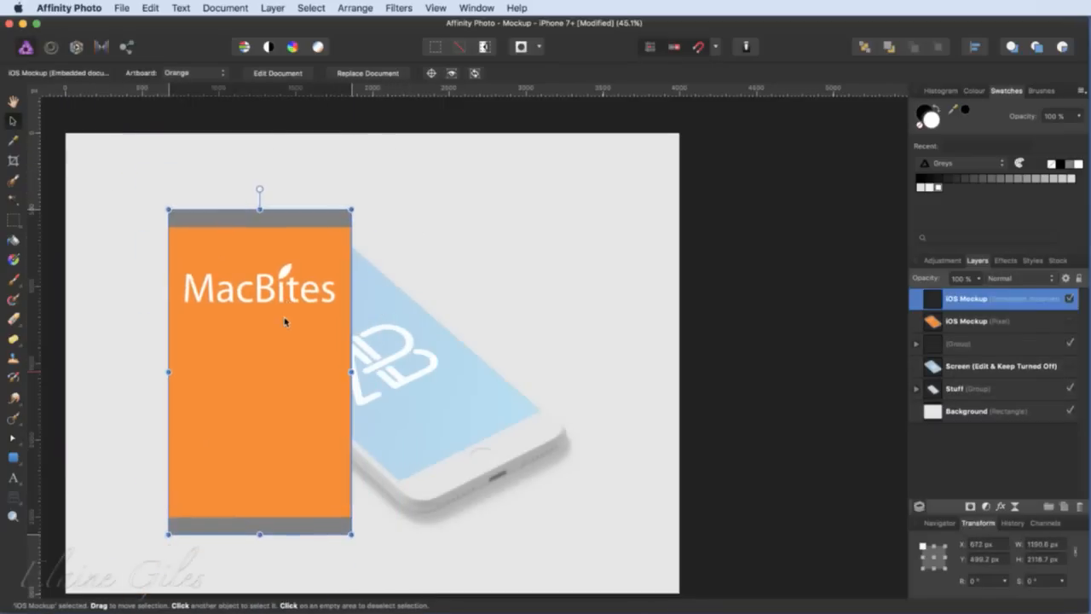
# - Preview the embedded document's Green and Pink artboards and return it to the Orange artboard
pyautogui.click(194, 72)
pyautogui.click(189, 82)
pyautogui.click(199, 74)
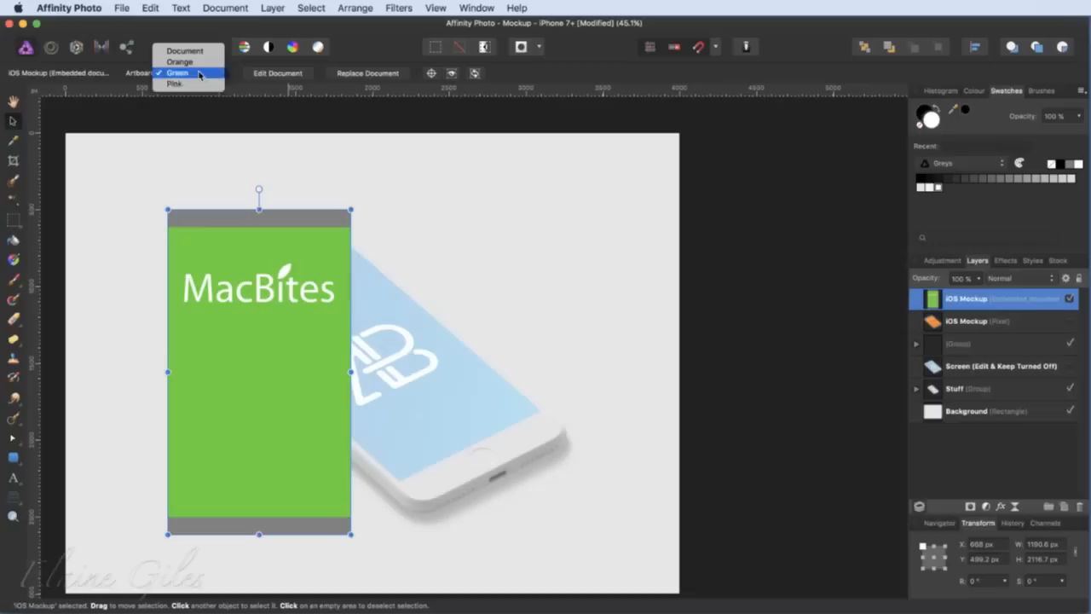
pyautogui.click(192, 84)
pyautogui.click(198, 74)
pyautogui.click(189, 51)
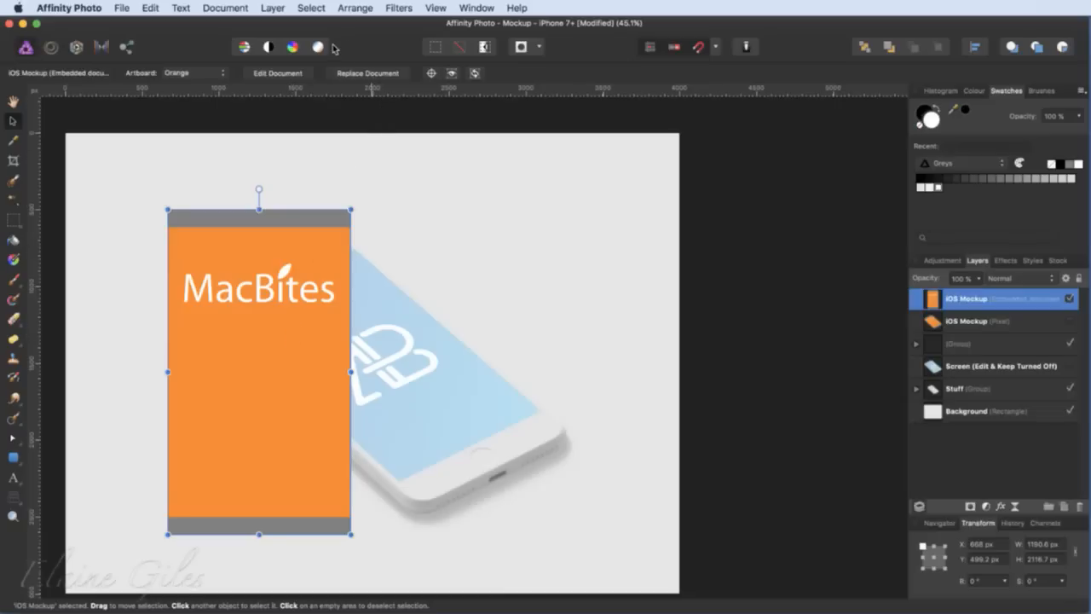
# - Add a live Perspective filter to the embedded artwork and move its top-right corner to the phone screen's top-right corner
pyautogui.click(274, 7)
pyautogui.moveTo(312, 139)
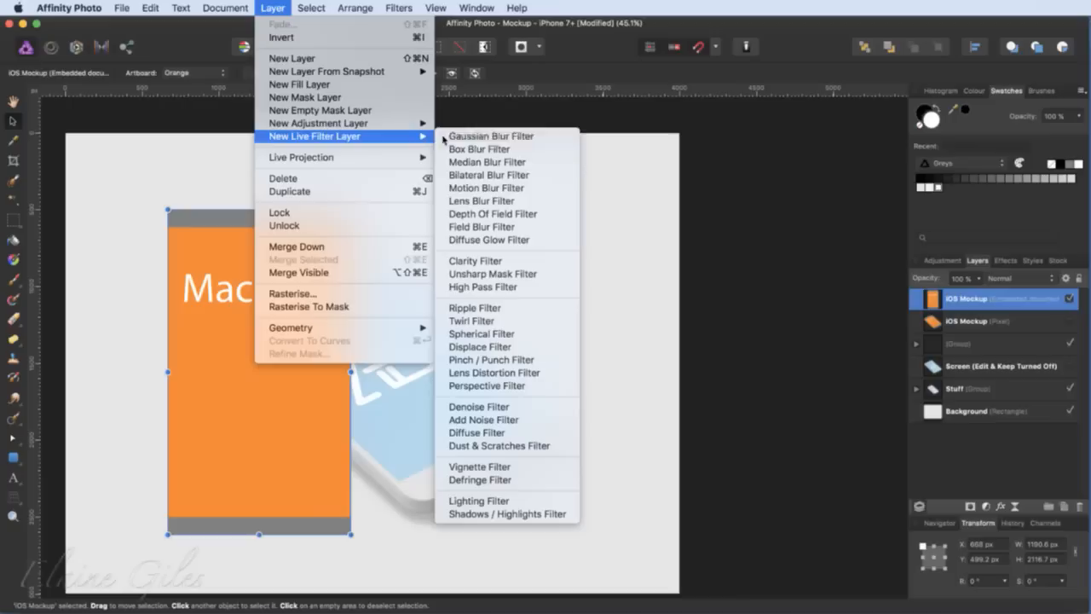
pyautogui.click(490, 387)
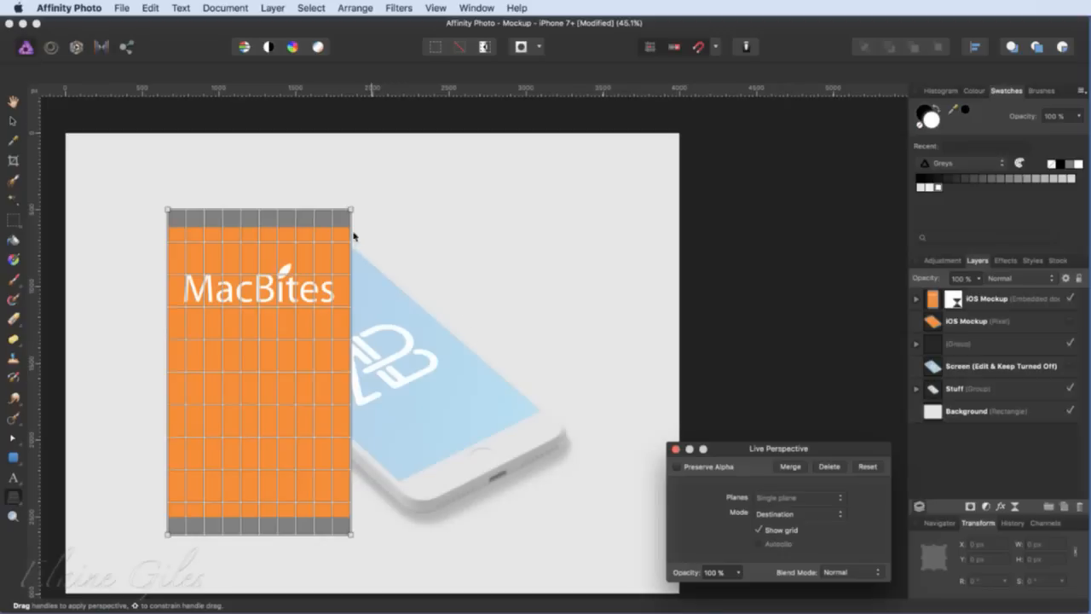
pyautogui.moveTo(350, 211); pyautogui.dragTo(351, 250)
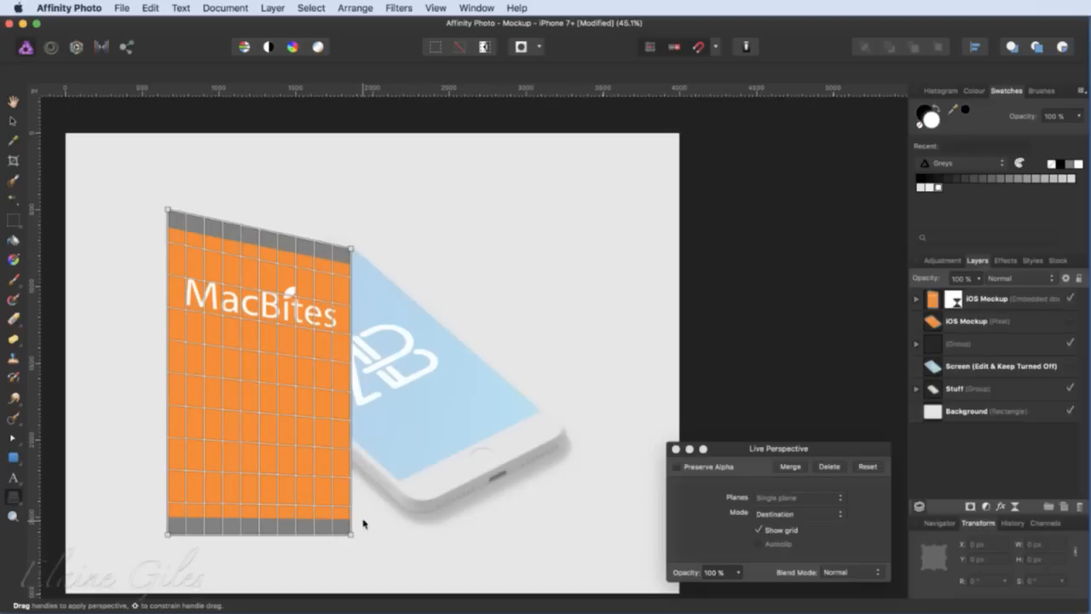
# - Roughly fit the live perspective's bottom-right, bottom-left and top-left corners to the matching corners of the phone screen
pyautogui.moveTo(351, 534); pyautogui.dragTo(366, 523)
pyautogui.moveTo(527, 419); pyautogui.dragTo(536, 413)
pyautogui.moveTo(167, 535); pyautogui.dragTo(401, 481)
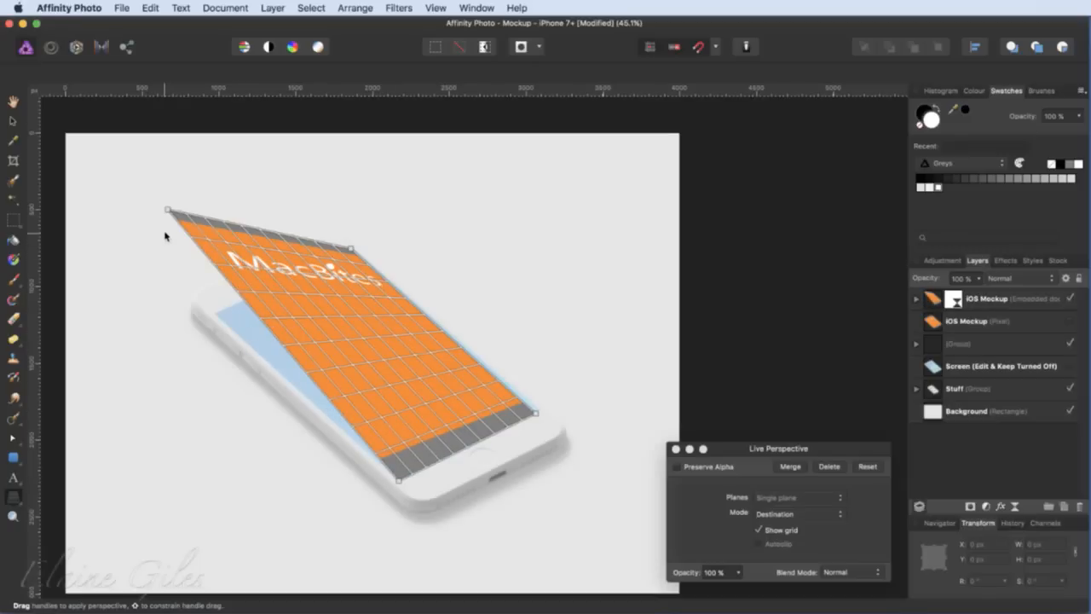
pyautogui.moveTo(167, 210); pyautogui.dragTo(177, 236)
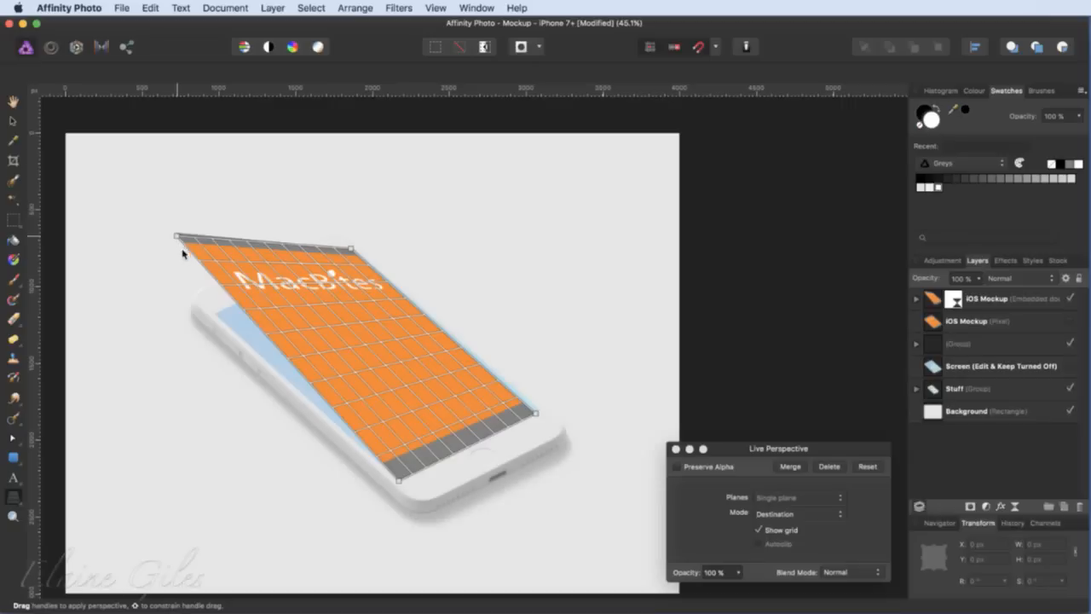
pyautogui.moveTo(215, 317); pyautogui.dragTo(216, 312)
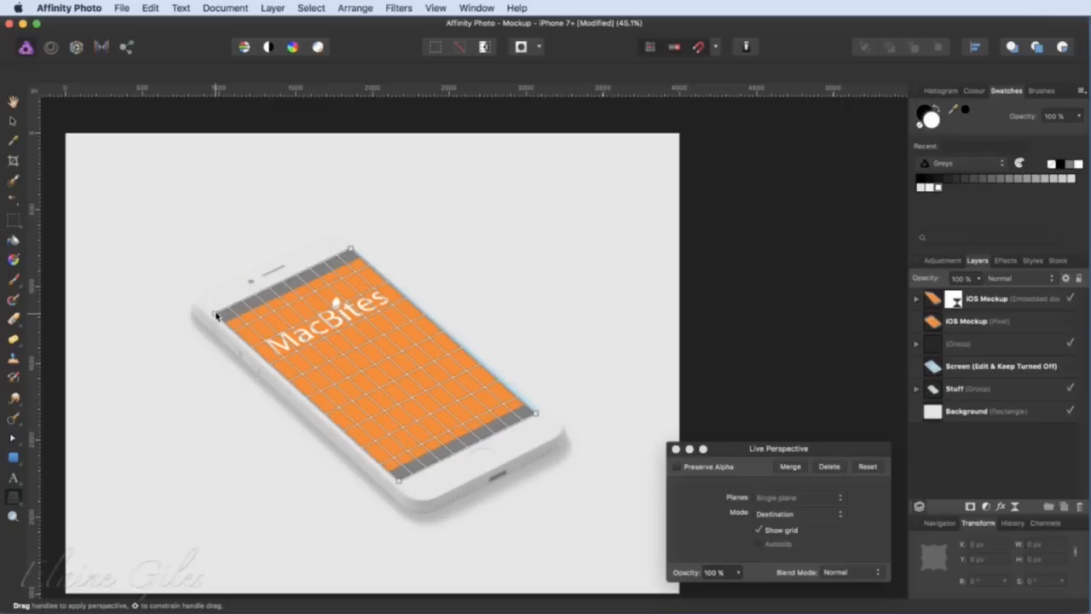
# - Align the live perspective's top-right and top-left corners exactly with the phone screen's upper corners, covering the blue edge
pyautogui.scroll(15, 352, 248)
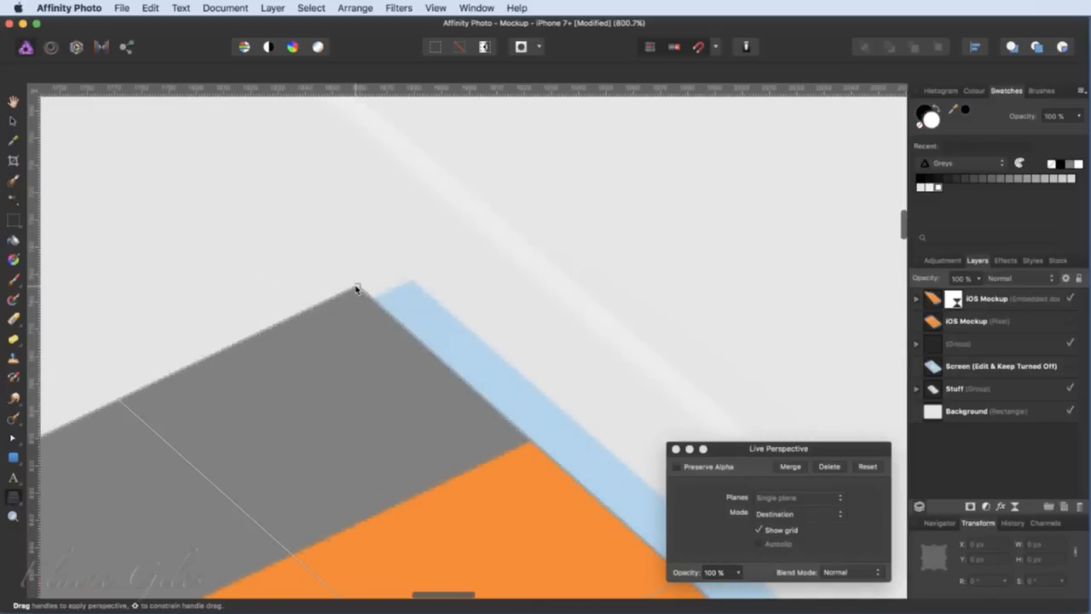
pyautogui.moveTo(361, 287); pyautogui.dragTo(412, 280)
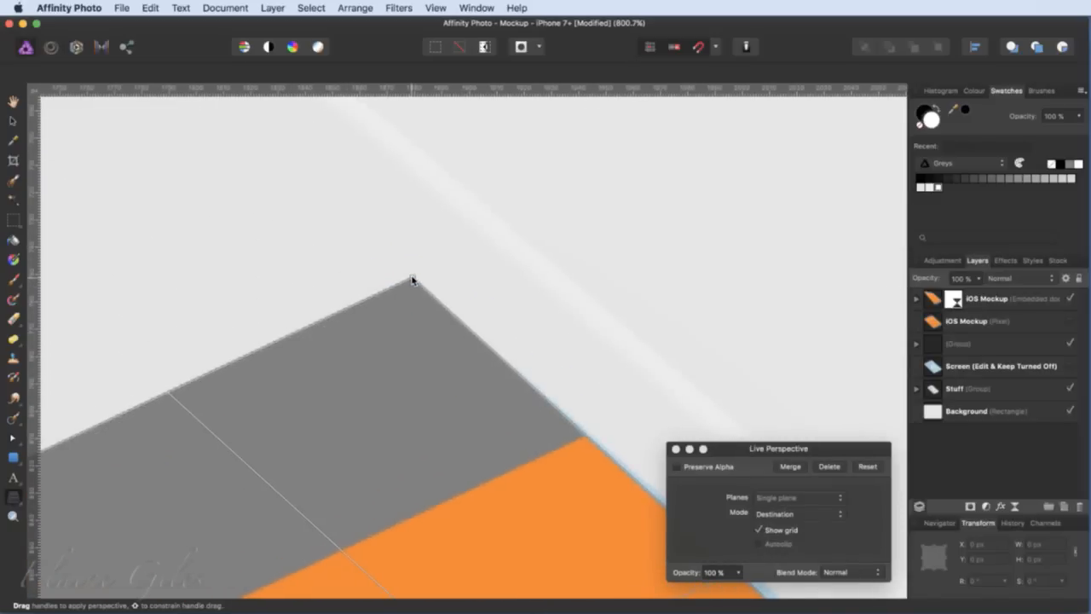
pyautogui.hscroll(-10, 349, 337)
pyautogui.scroll(-5, 349, 337)
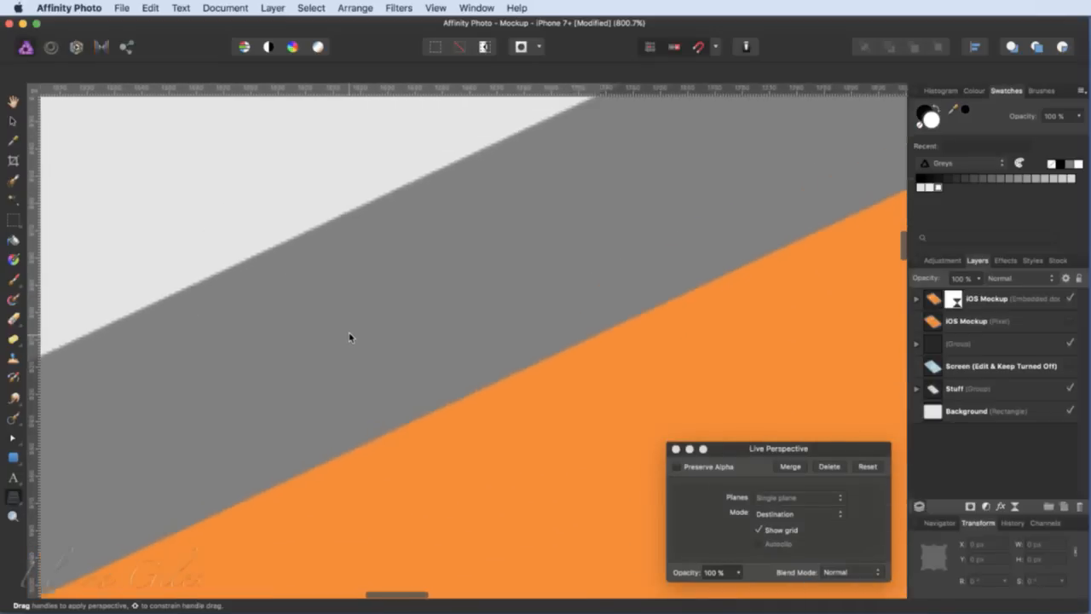
pyautogui.hscroll(-10, 350, 337)
pyautogui.scroll(-4, 350, 336)
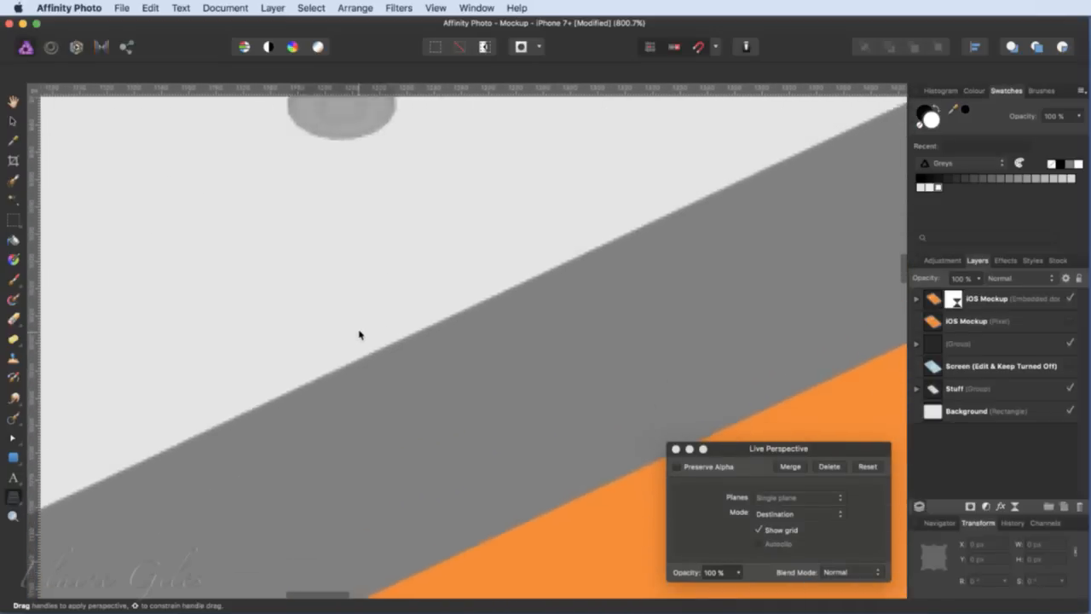
pyautogui.hscroll(-9, 364, 334)
pyautogui.scroll(-4, 364, 333)
pyautogui.moveTo(341, 352); pyautogui.dragTo(315, 371)
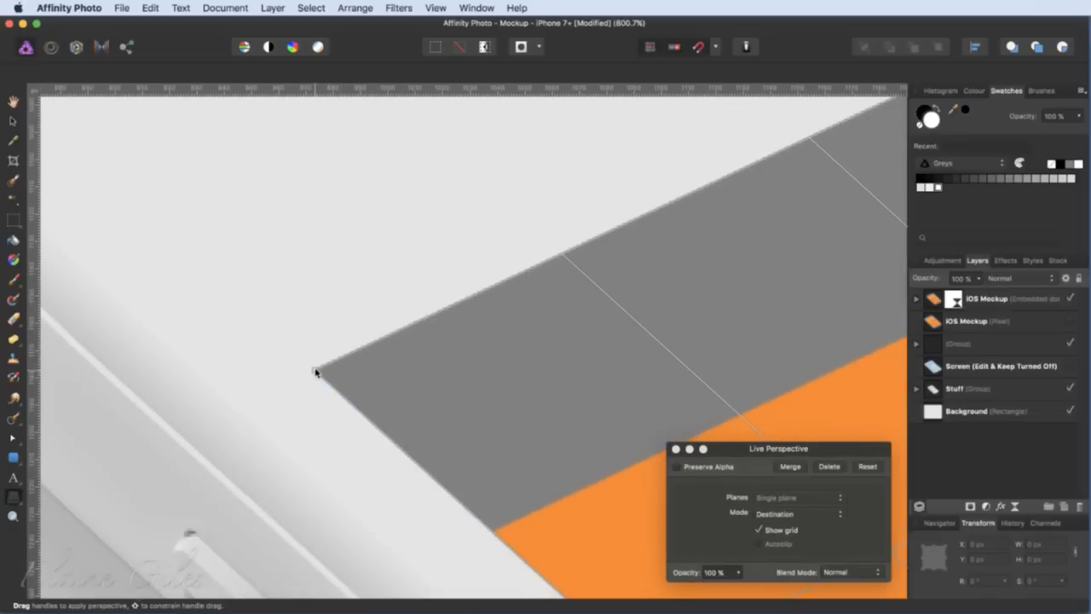
# - Refine the live perspective's bottom-left corner so the artwork covers the blue strip along the screen's lower edge
pyautogui.hscroll(10, 386, 365)
pyautogui.scroll(-5, 386, 365)
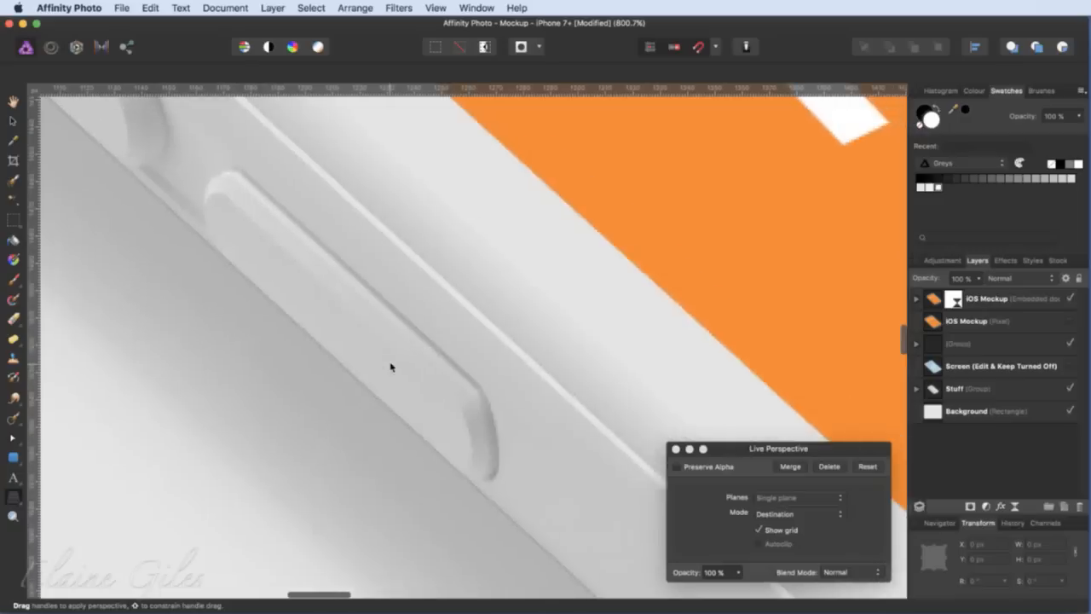
pyautogui.hscroll(10, 386, 366)
pyautogui.scroll(-5, 385, 365)
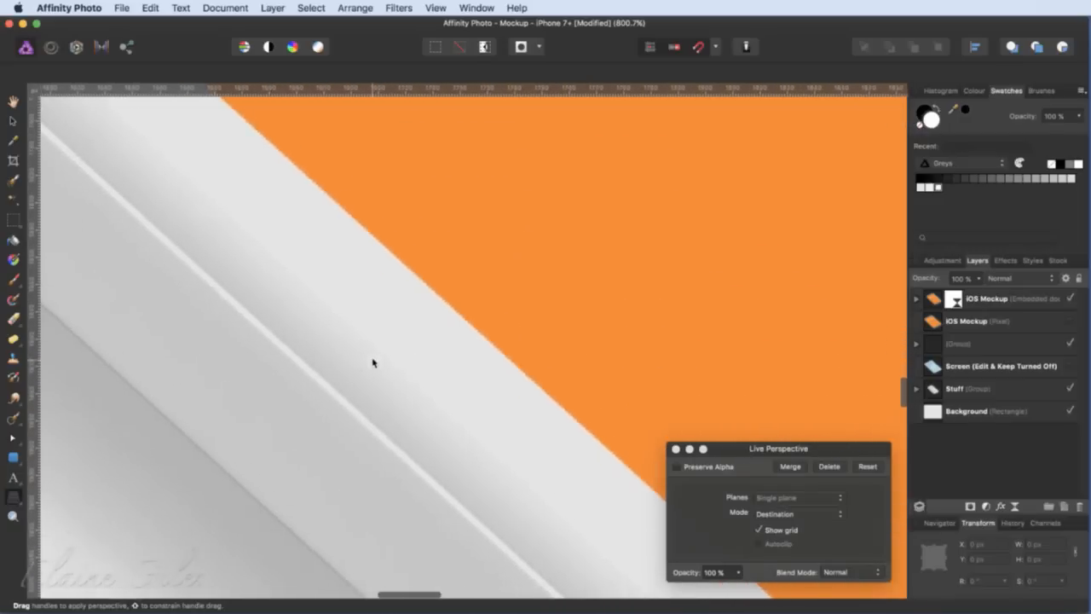
pyautogui.hscroll(10, 370, 362)
pyautogui.scroll(-5, 371, 362)
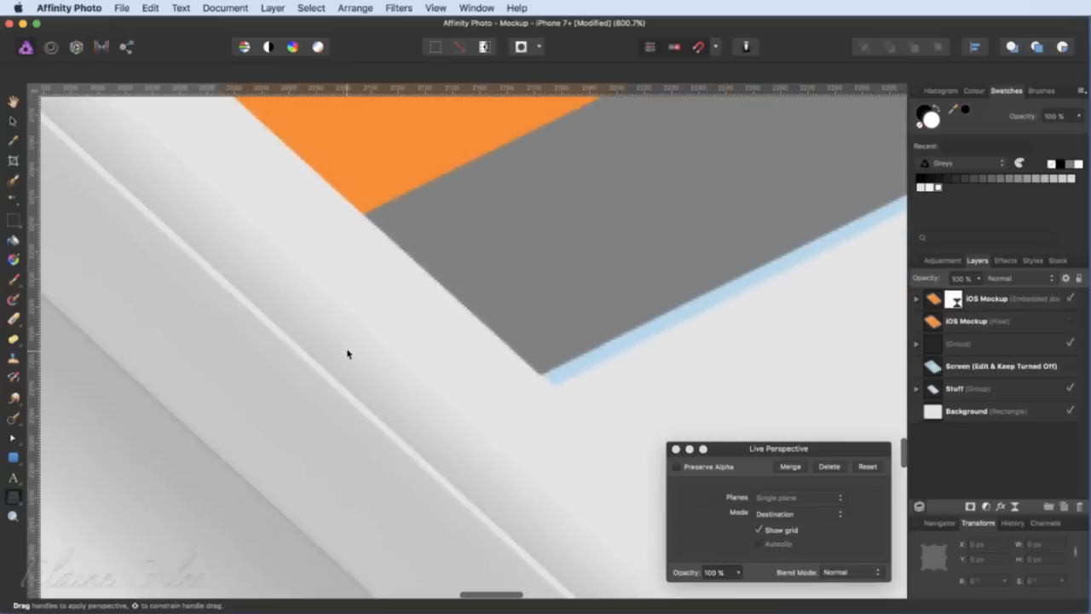
pyautogui.scroll(-5, 348, 353)
pyautogui.hscroll(3, 348, 352)
pyautogui.moveTo(499, 297); pyautogui.dragTo(503, 304)
# - Align the live perspective's bottom-right corner exactly with the phone screen's bottom-right corner, covering the blue strip
pyautogui.hscroll(10, 596, 275)
pyautogui.scroll(6, 596, 276)
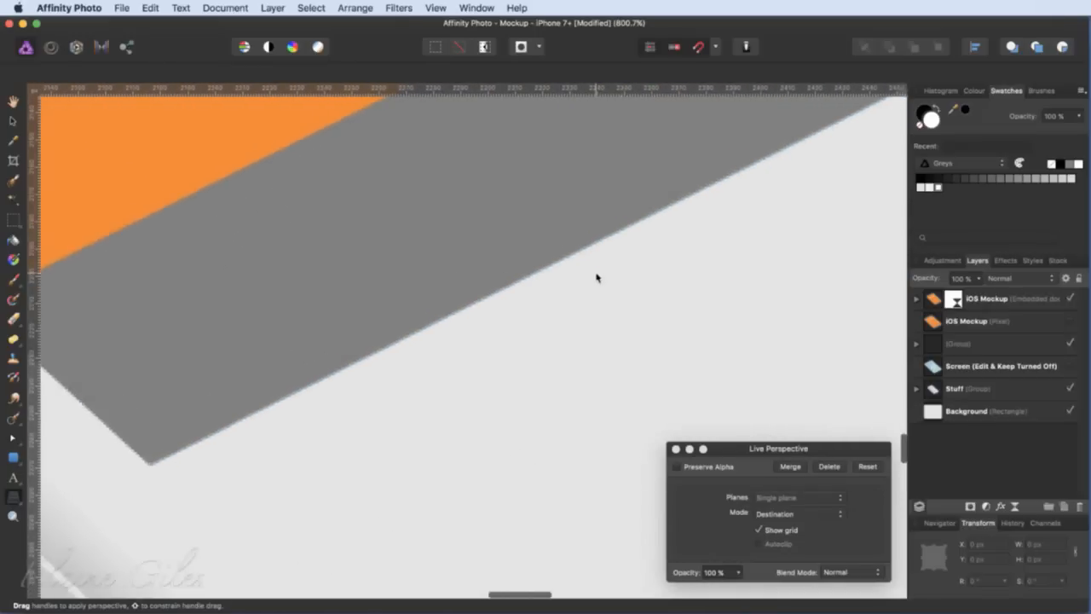
pyautogui.hscroll(10, 576, 281)
pyautogui.scroll(3, 577, 281)
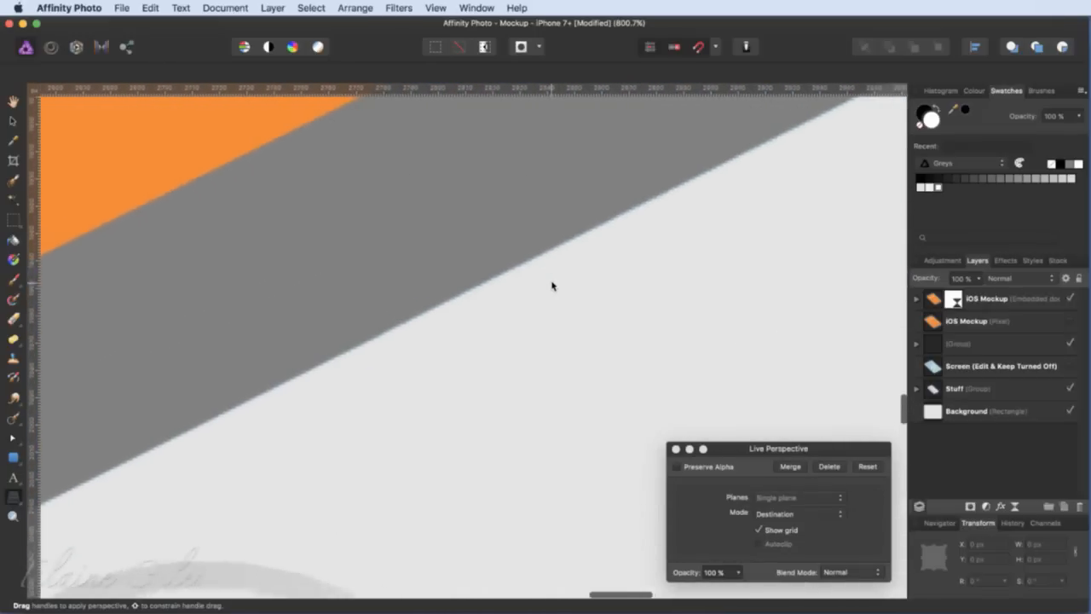
pyautogui.hscroll(8, 544, 288)
pyautogui.scroll(3, 543, 288)
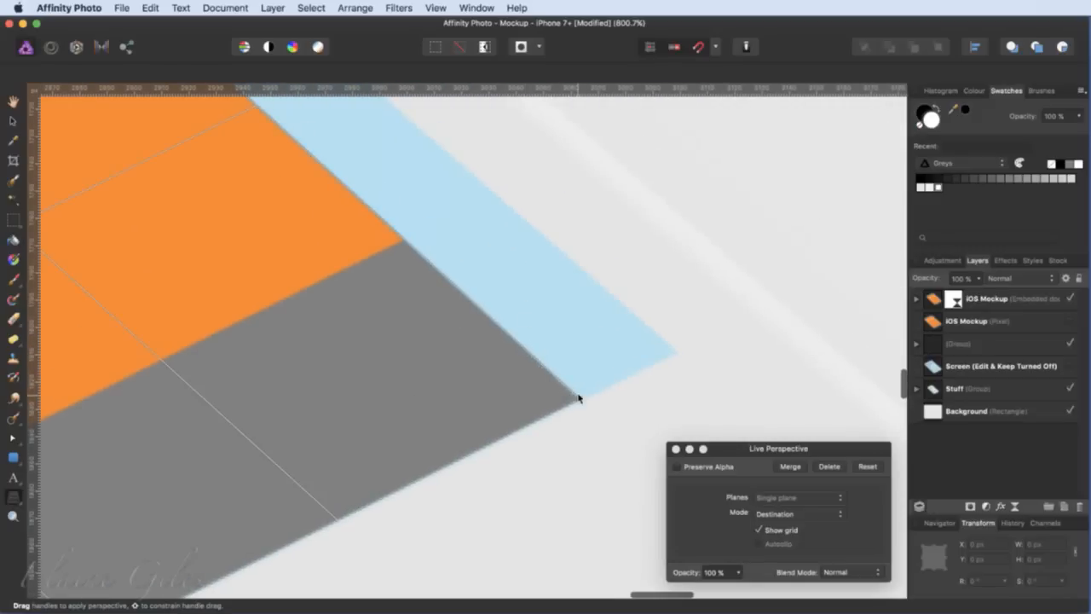
pyautogui.moveTo(581, 401); pyautogui.dragTo(672, 356)
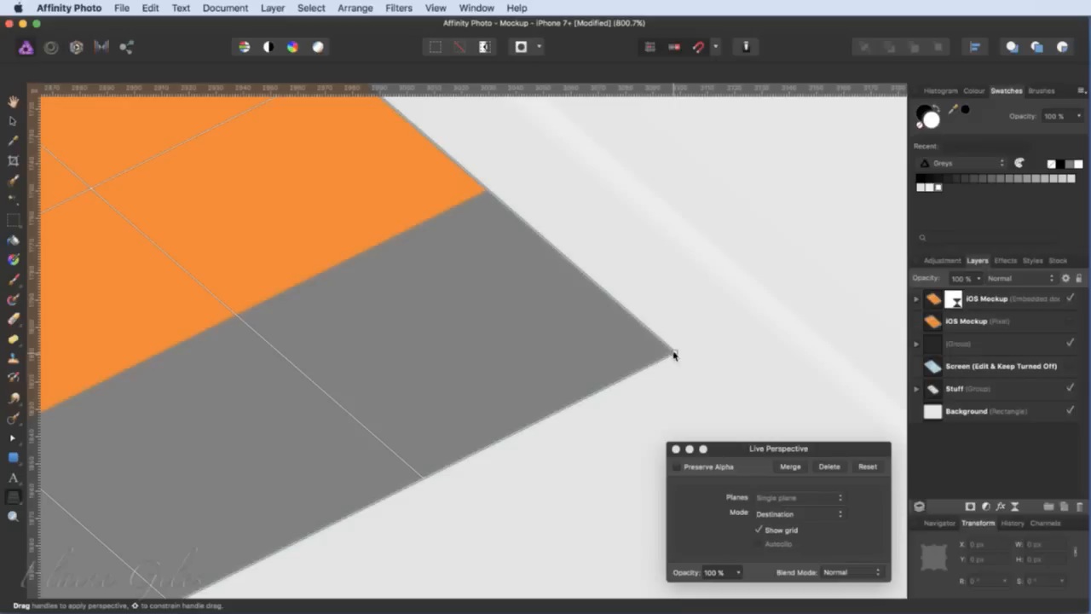
# - Close the Live Perspective settings, fit the whole mockup in view and switch to the Move tool
pyautogui.click(789, 467)
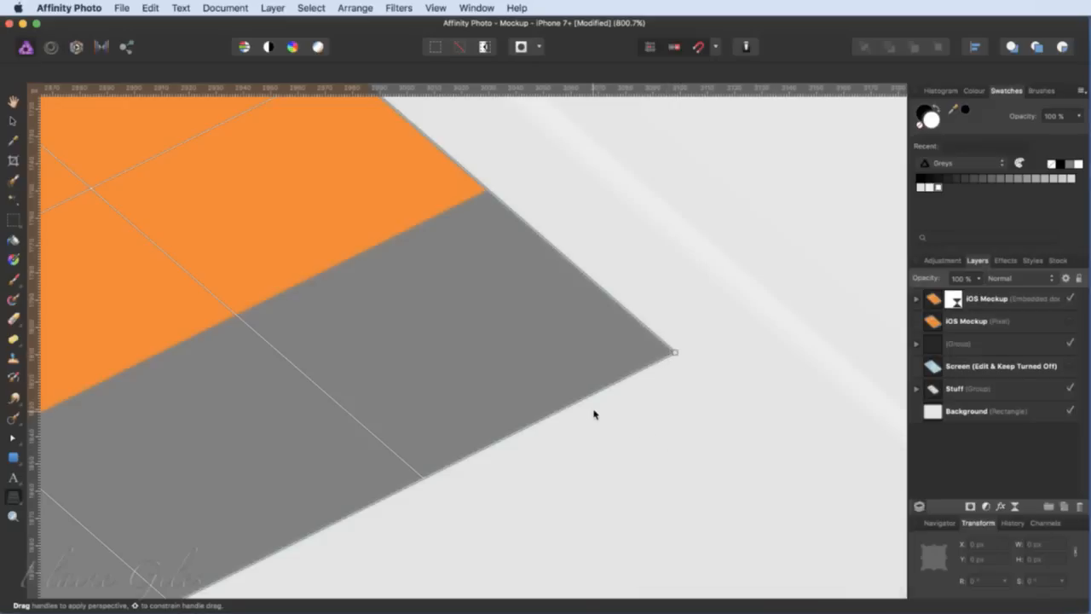
pyautogui.press('super+0')
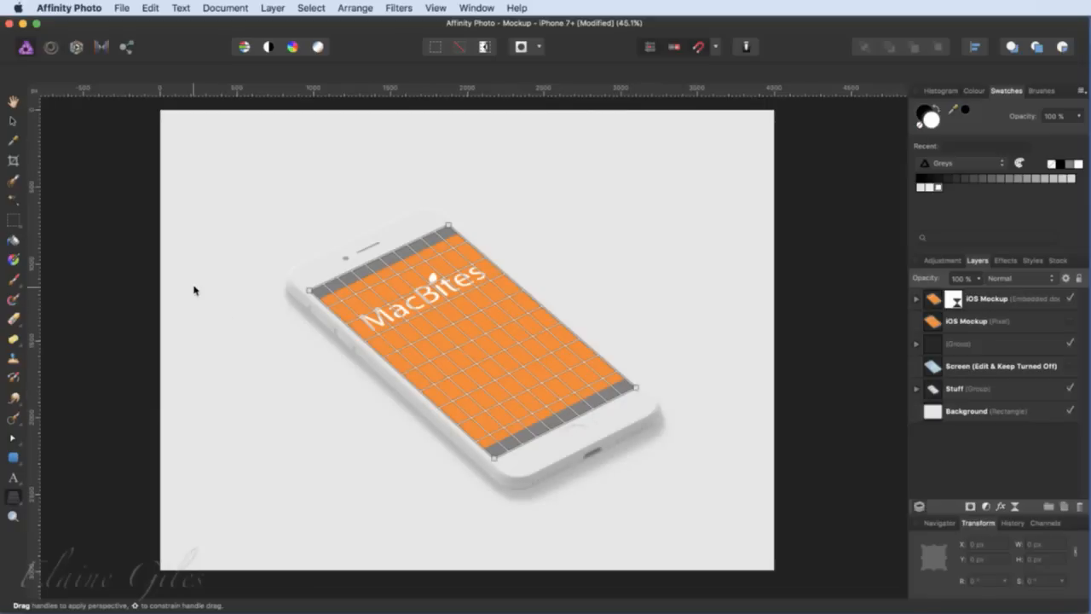
pyautogui.click(13, 120)
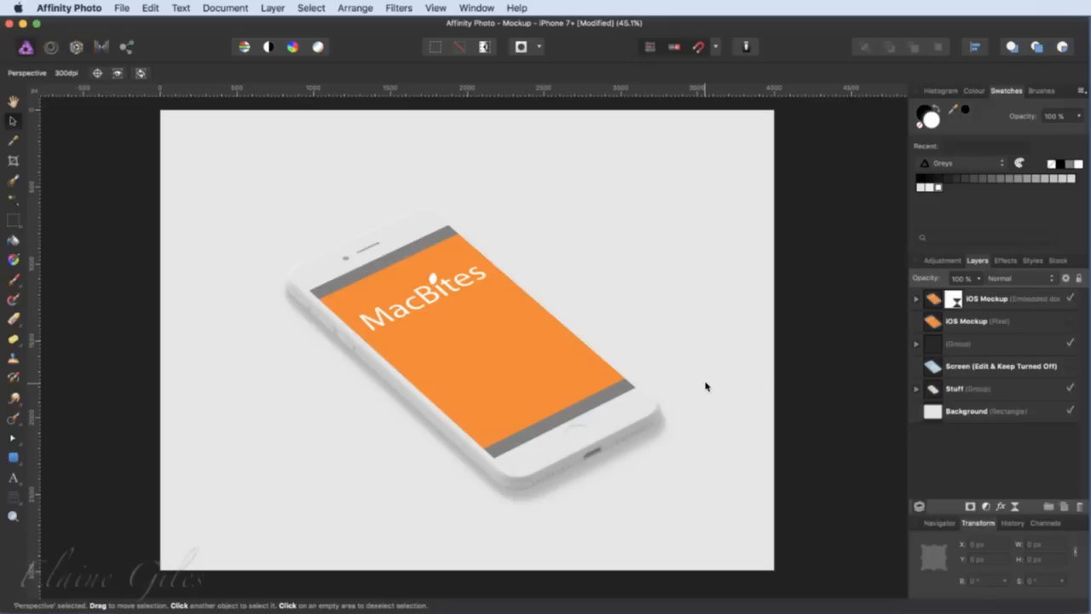
# - Switch the embedded iOS Mockup layer's artboard to Green, Pink and finally the whole Document
pyautogui.click(935, 298)
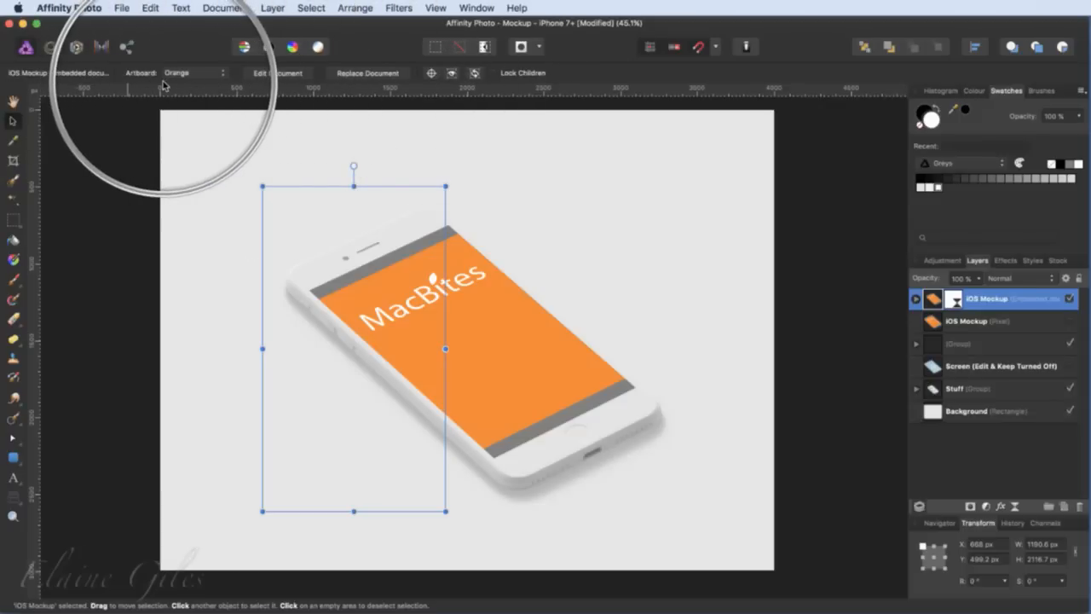
pyautogui.click(196, 75)
pyautogui.click(196, 81)
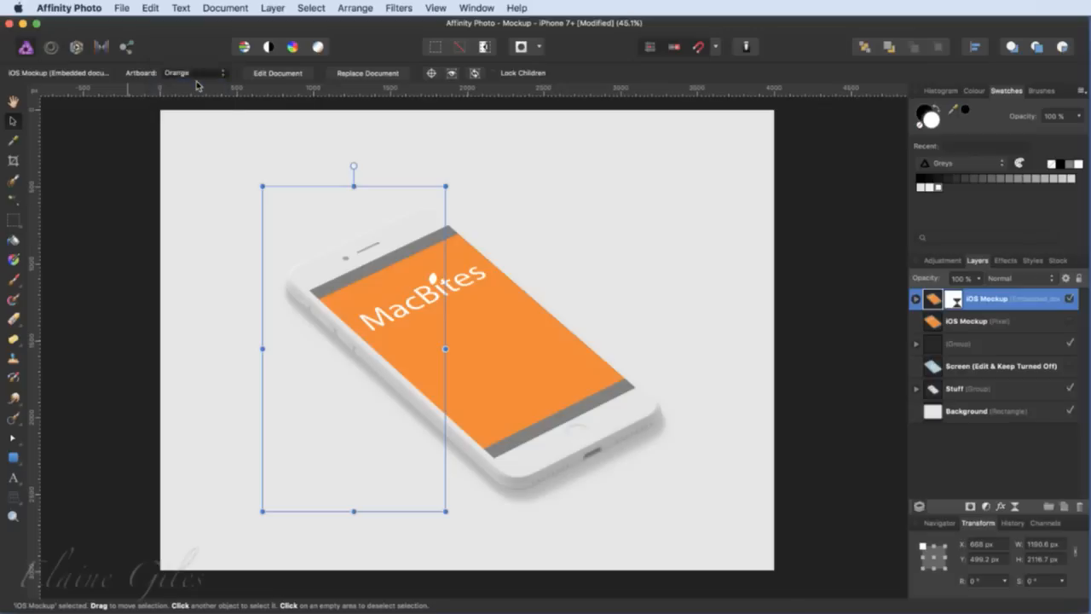
pyautogui.click(199, 74)
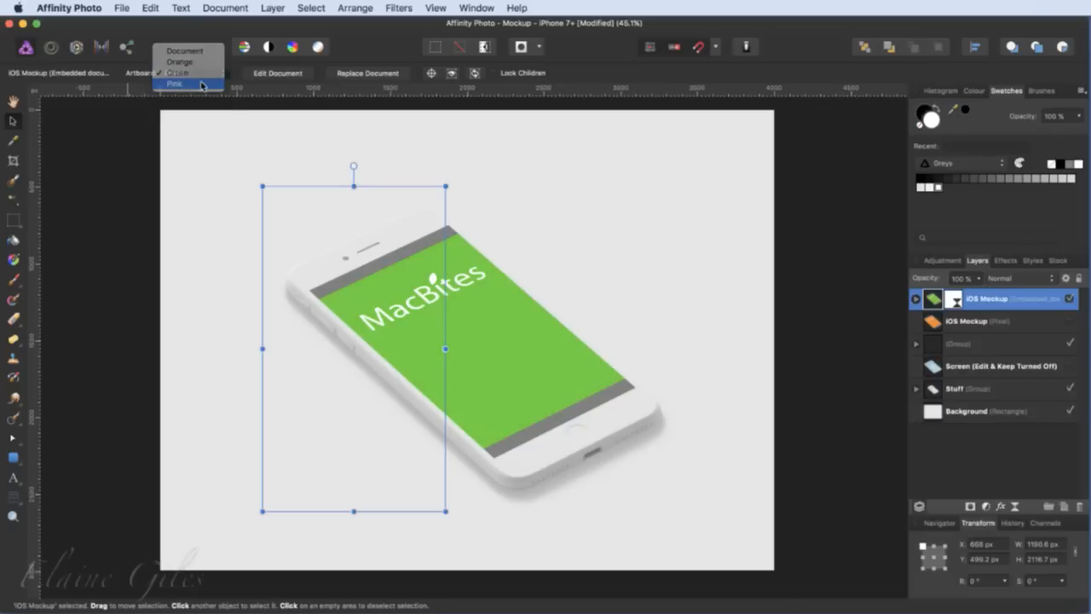
pyautogui.click(201, 84)
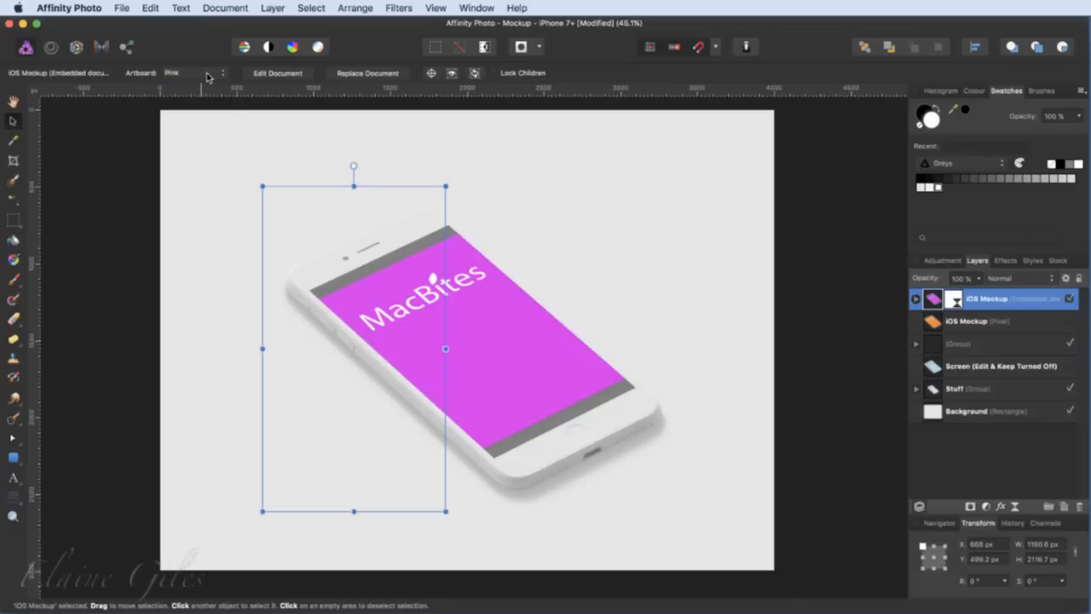
pyautogui.click(212, 75)
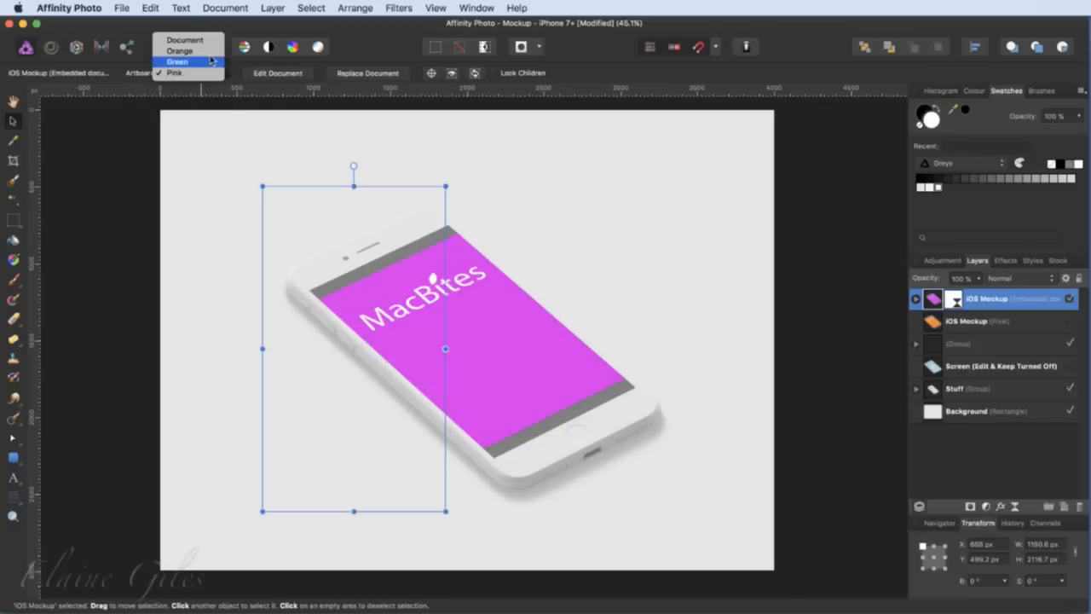
pyautogui.click(213, 40)
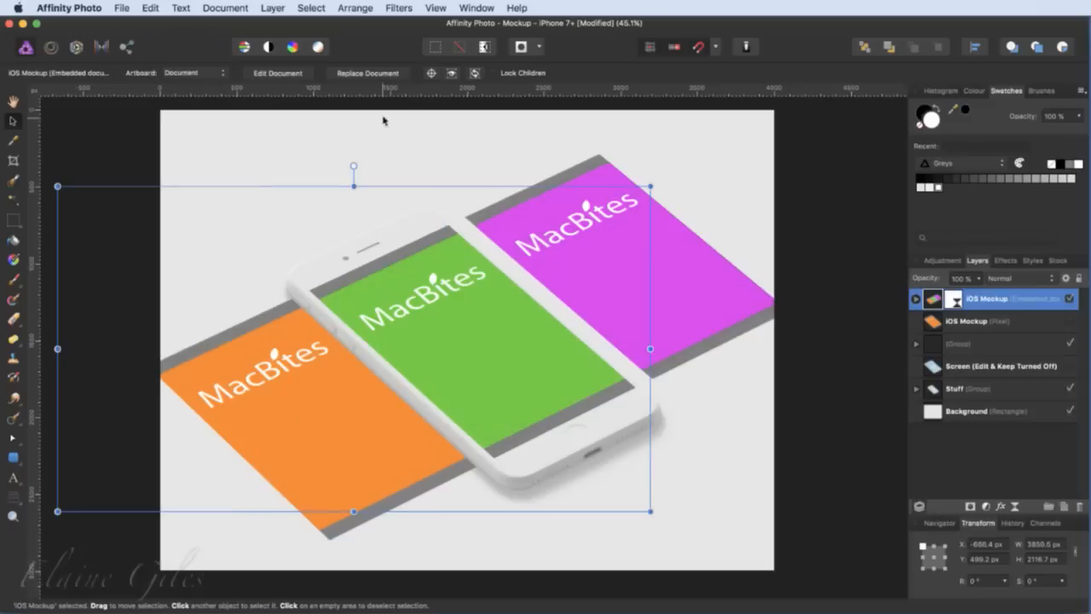
# - Deselect the embedded artwork, then save and close the iPhone 7+ mockup
pyautogui.click(835, 162)
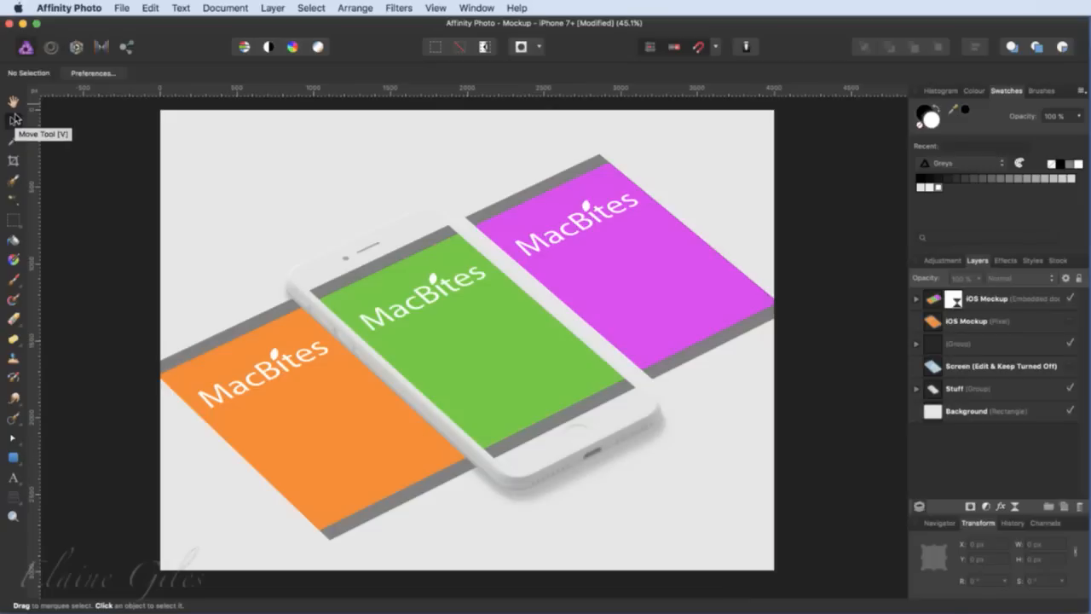
pyautogui.press('super+s')
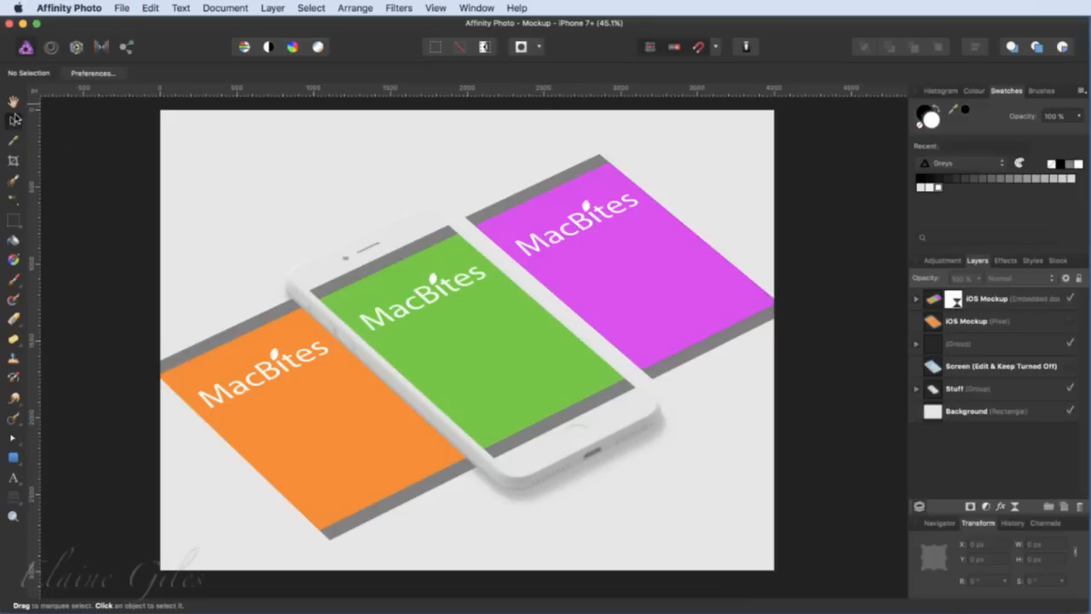
pyautogui.press('super+w')
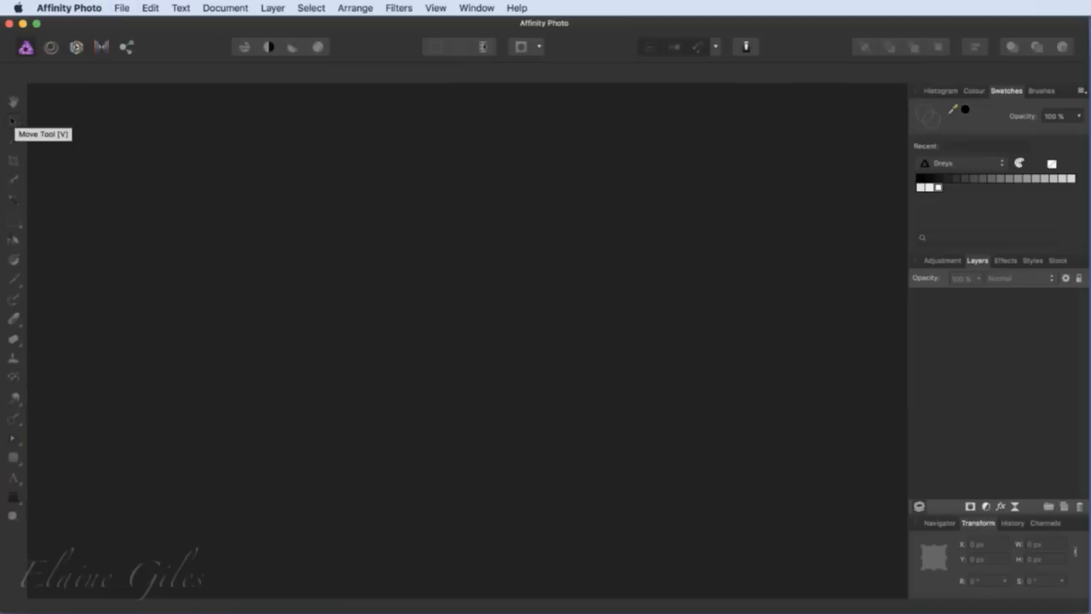
# - Open the Mockup document with the laptop and phone on the glass table and bring the scene into view
pyautogui.press('super+Tab')
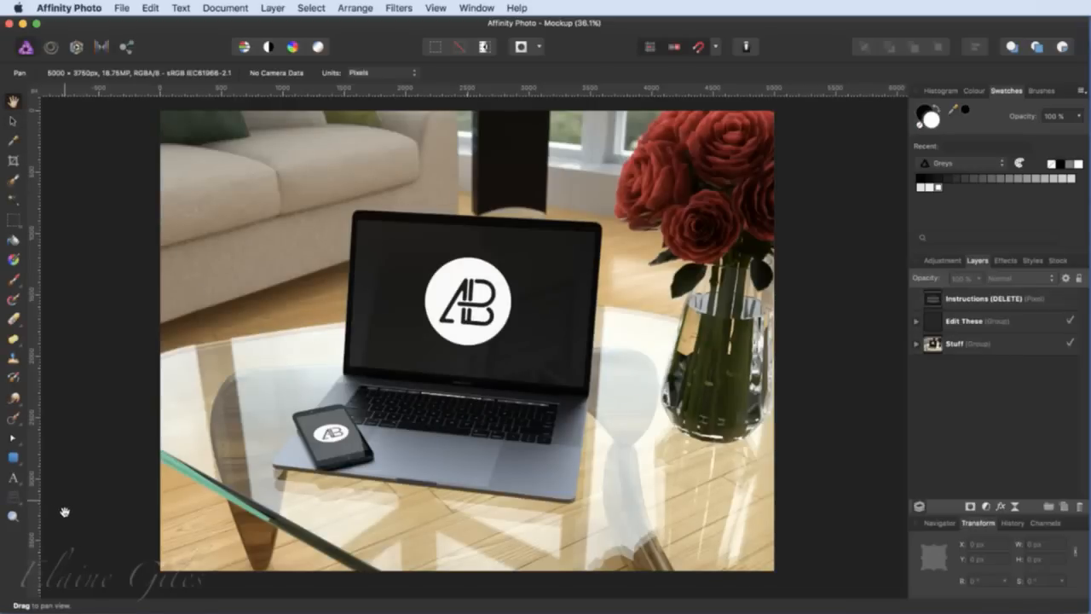
pyautogui.moveTo(64, 514); pyautogui.dragTo(71, 508)
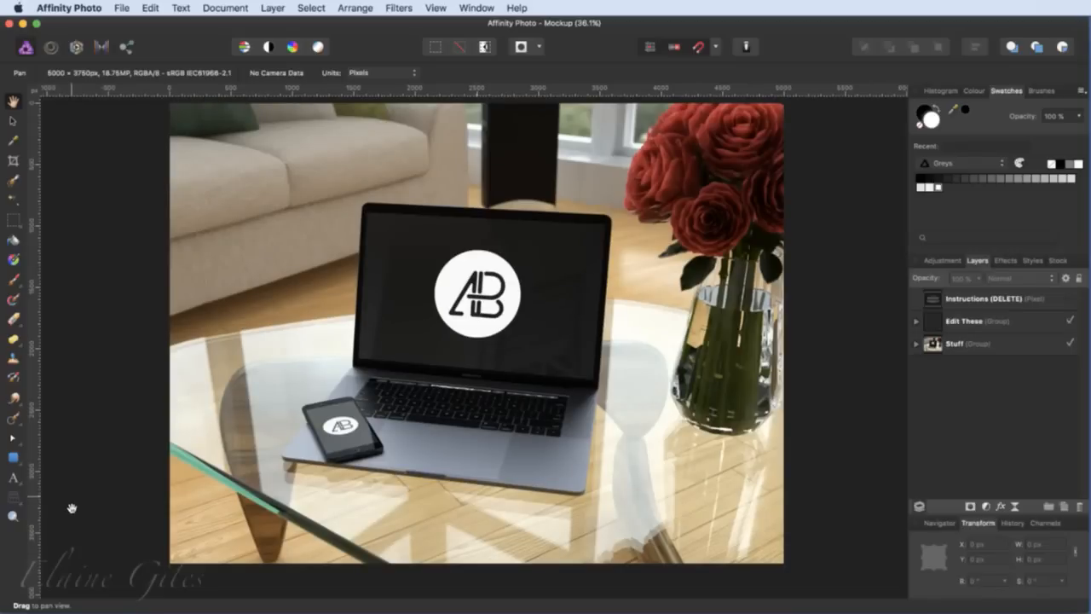
pyautogui.scroll(3, 72, 508)
pyautogui.hscroll(2, 72, 508)
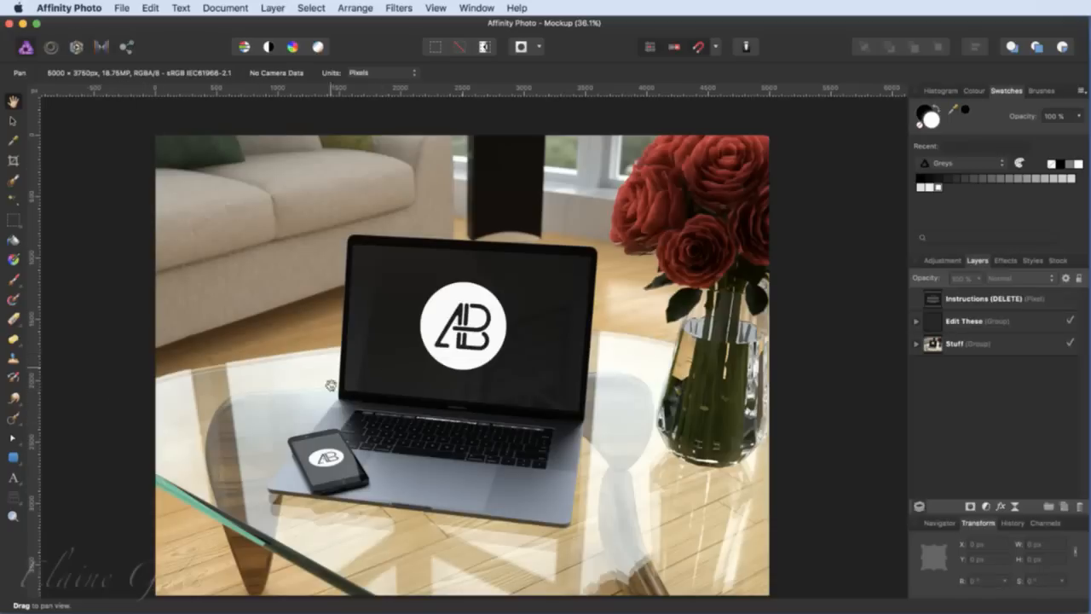
pyautogui.scroll(-2, 93, 180)
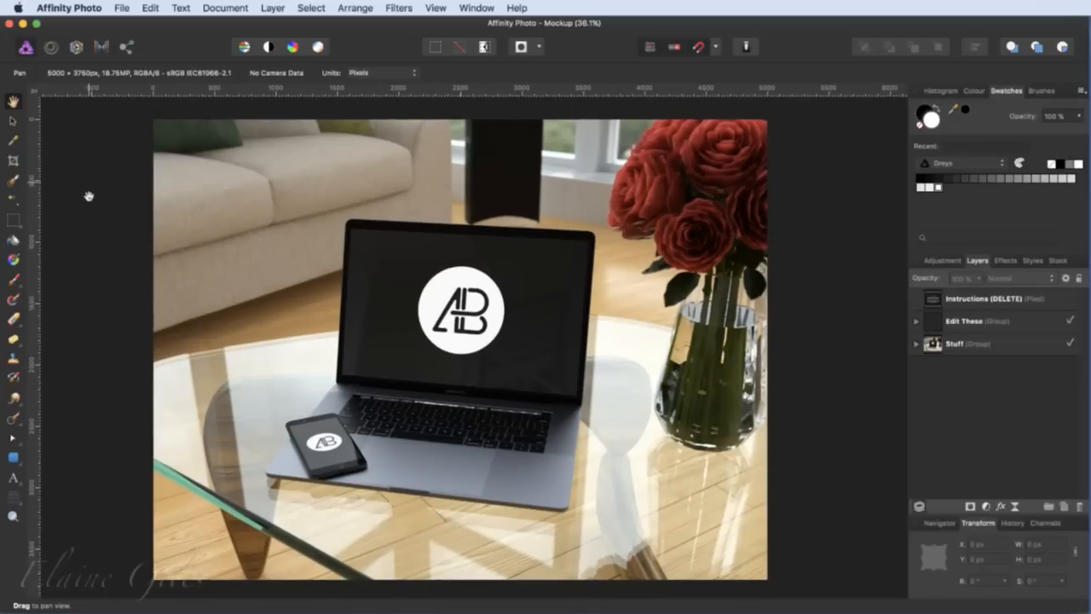
# - Place the iOS Mockup file at 414 × 736 px on the table, to the left of the phone
pyautogui.click(123, 8)
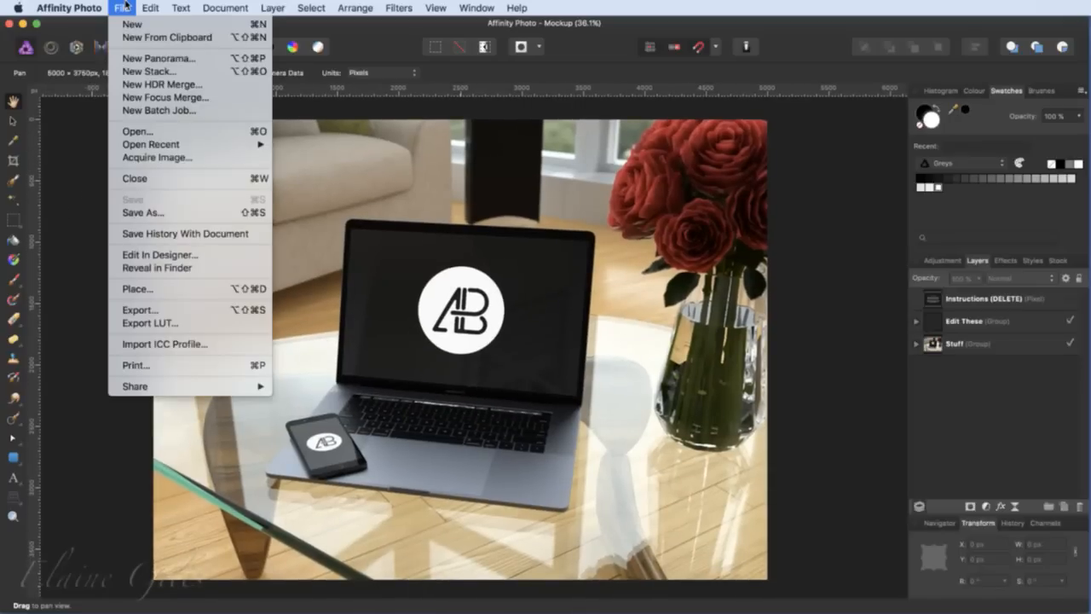
pyautogui.click(170, 289)
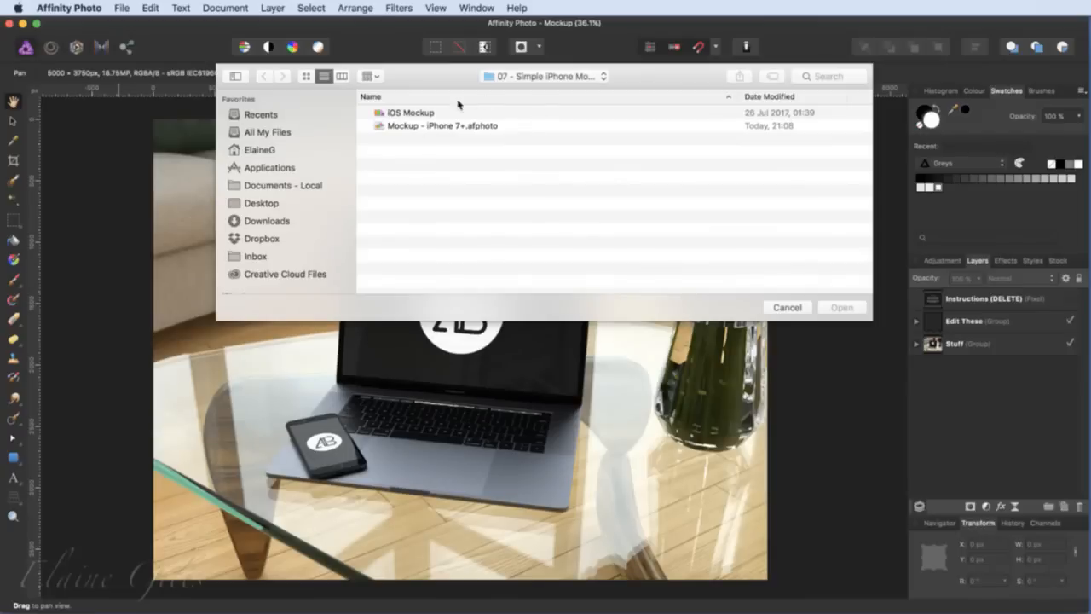
pyautogui.click(421, 111)
pyautogui.click(837, 308)
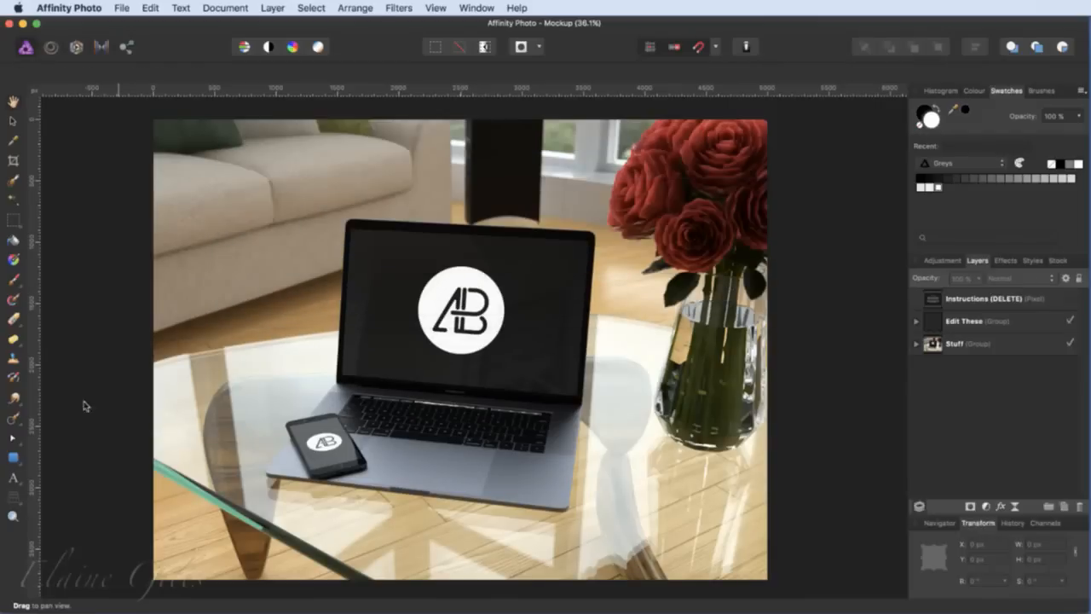
pyautogui.click(201, 456)
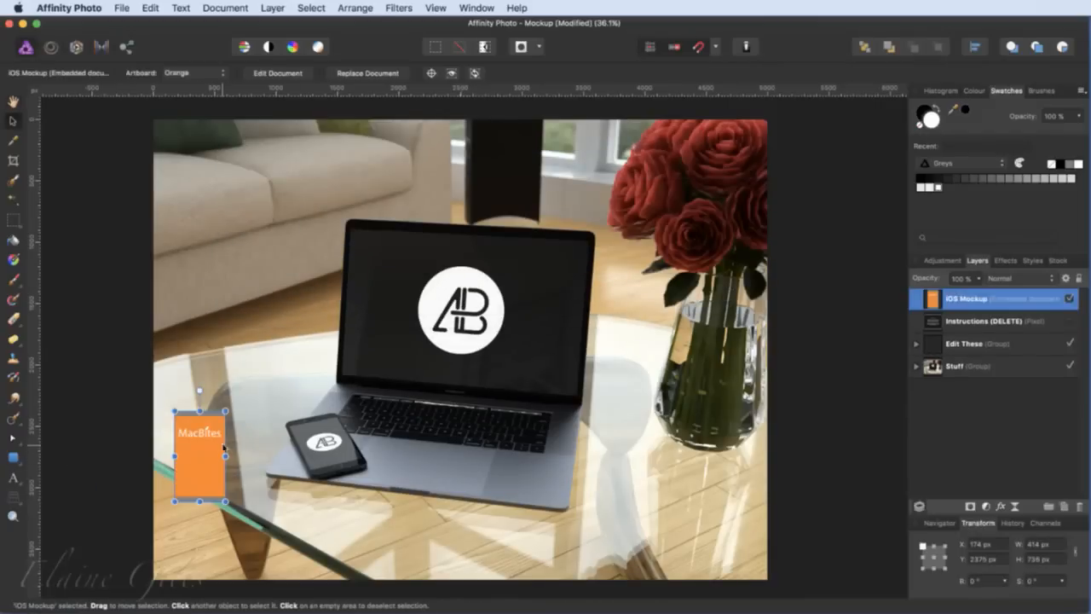
# - Place Website.png from the 08 - Mock-up folder and move it over the laptop screen
pyautogui.click(124, 8)
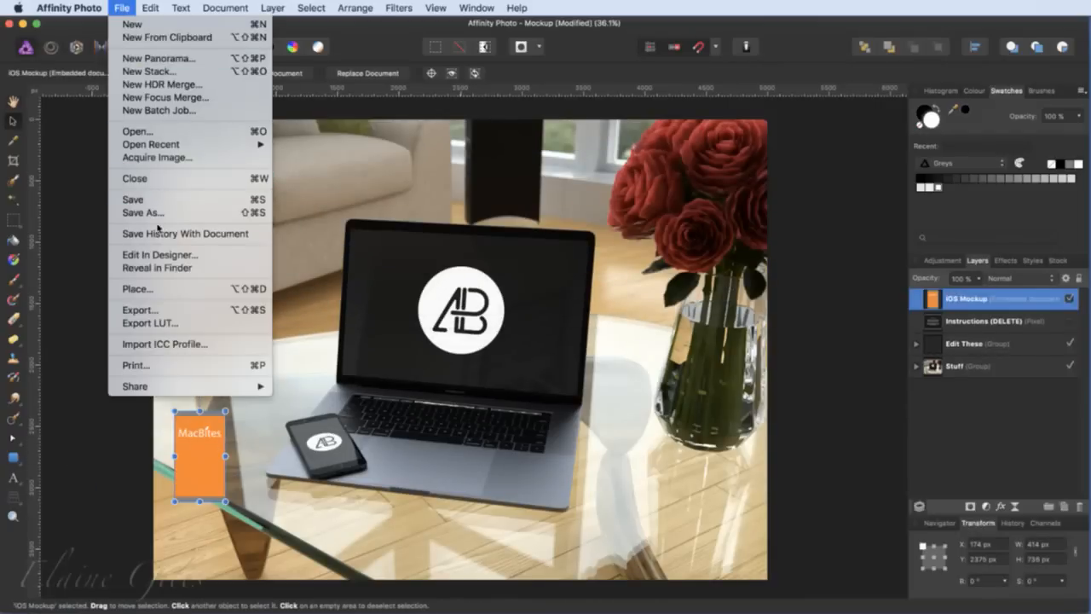
pyautogui.click(154, 289)
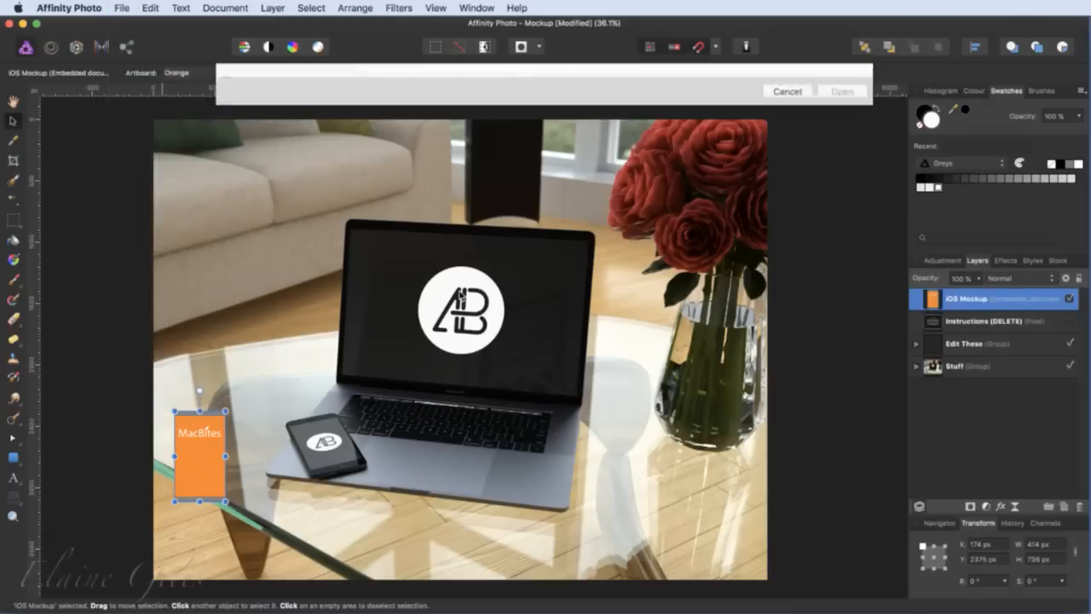
pyautogui.click(531, 78)
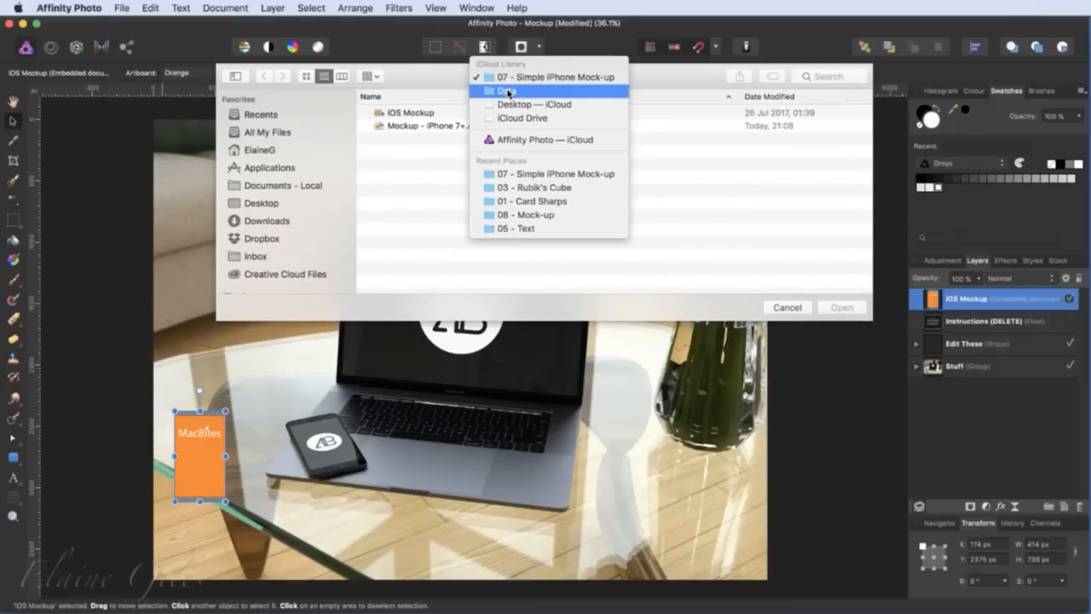
pyautogui.click(507, 91)
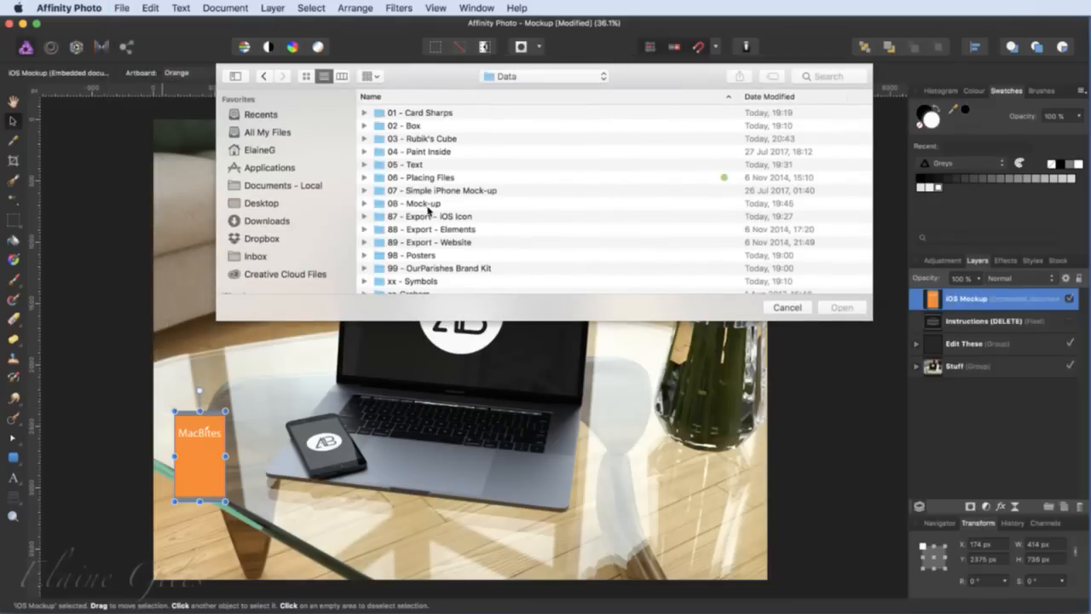
pyautogui.doubleClick(427, 205)
pyautogui.click(420, 139)
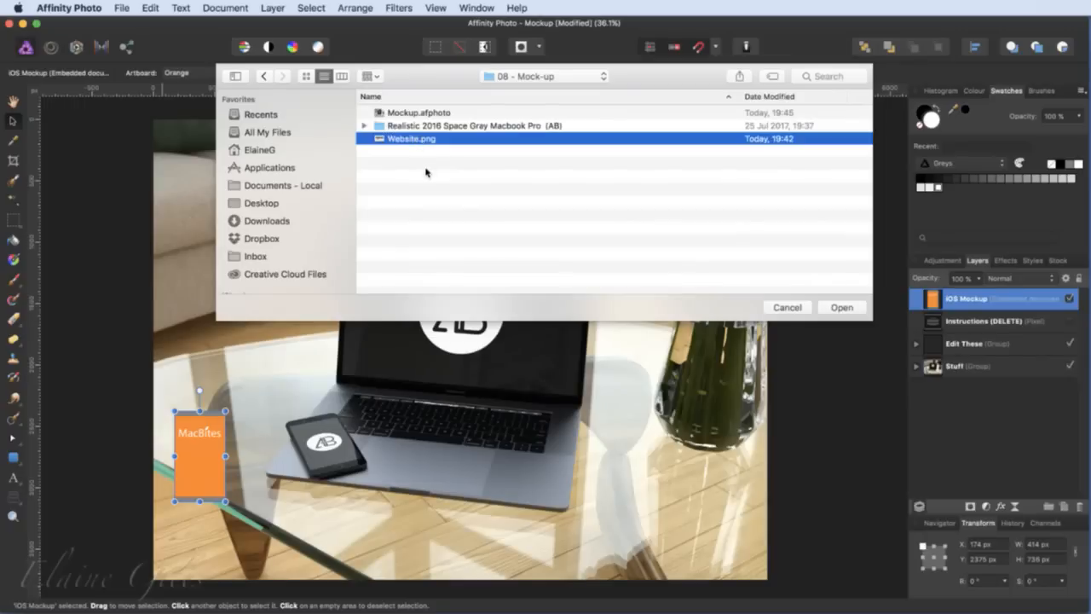
pyautogui.click(833, 307)
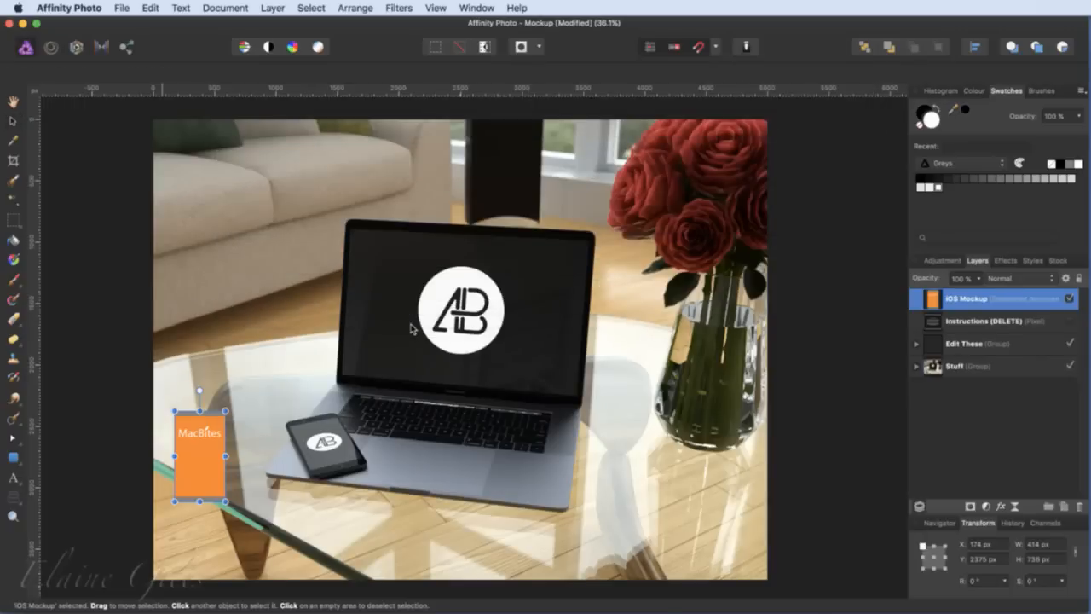
pyautogui.click(333, 252)
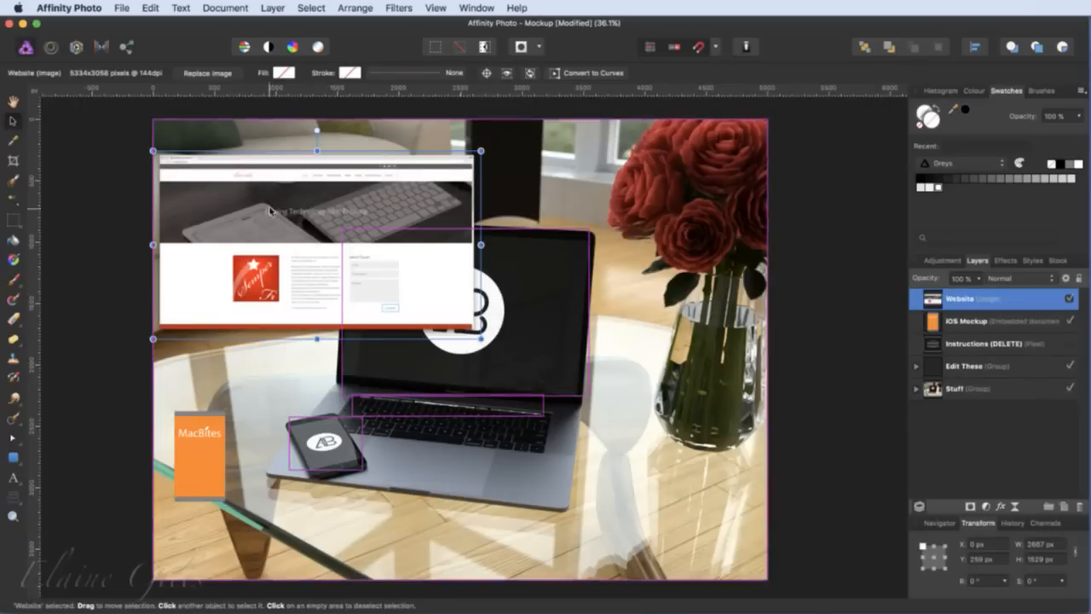
pyautogui.moveTo(280, 216); pyautogui.dragTo(443, 282)
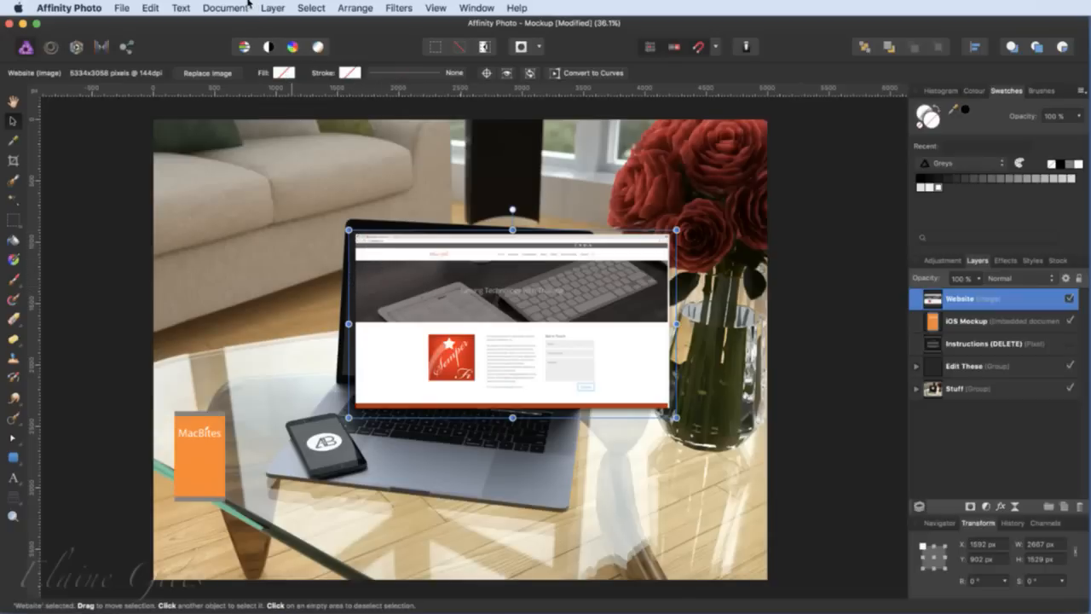
# - Add a live Perspective filter to the Website image and pull its top-left corner to the laptop lid's top-left corner
pyautogui.click(273, 8)
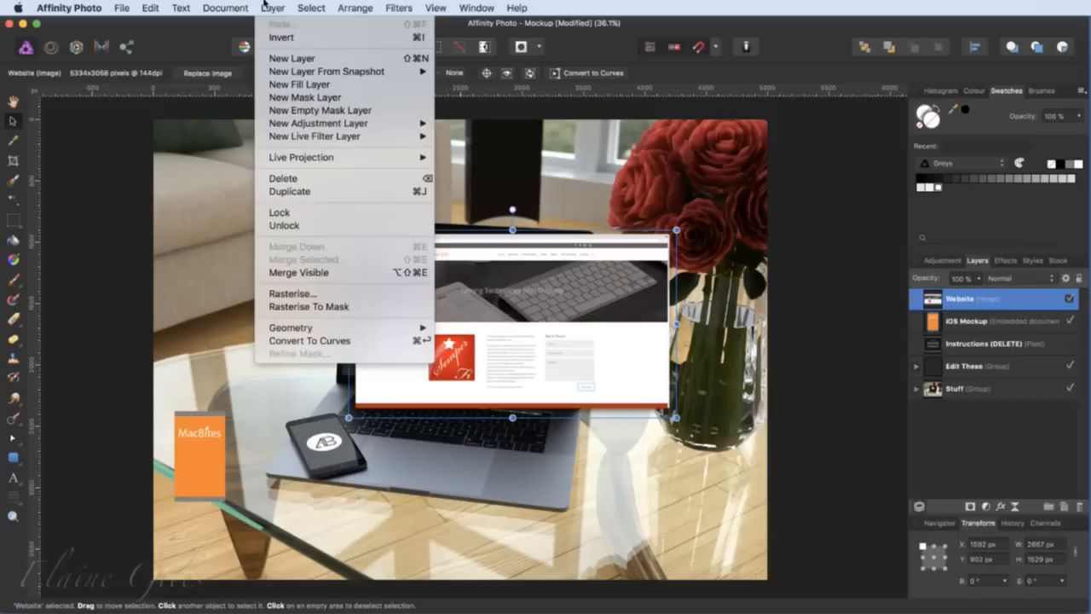
pyautogui.moveTo(312, 141)
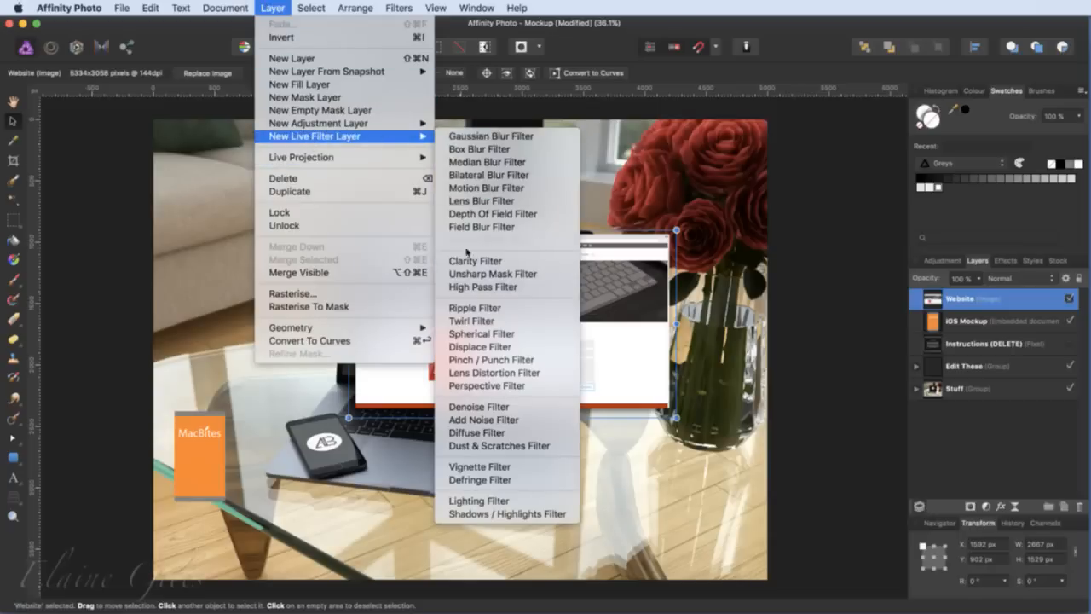
pyautogui.click(473, 386)
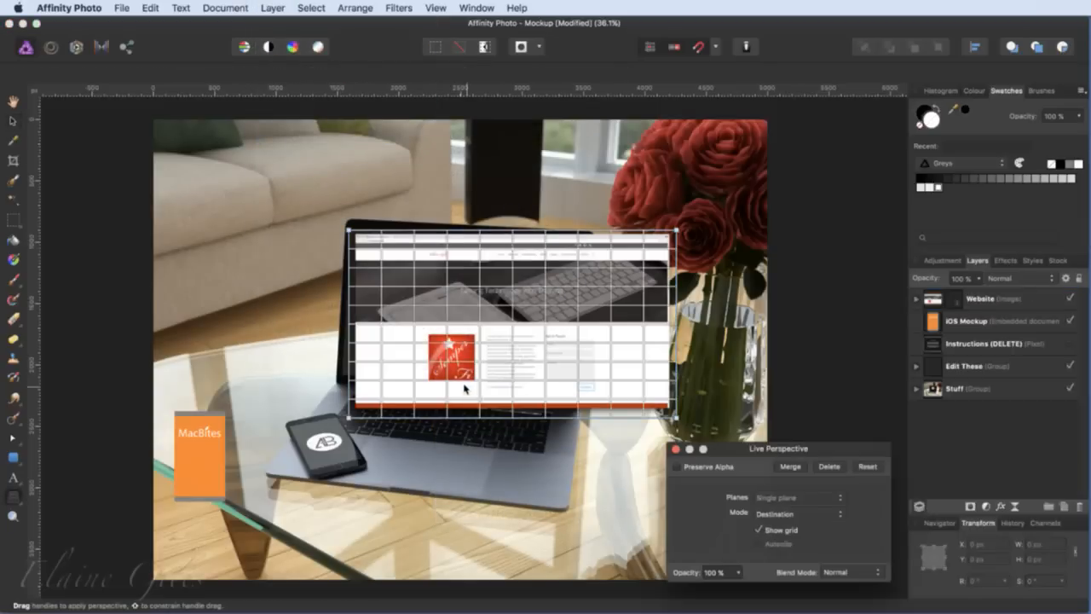
pyautogui.scroll(2, 388, 247)
pyautogui.scroll(6, 387, 247)
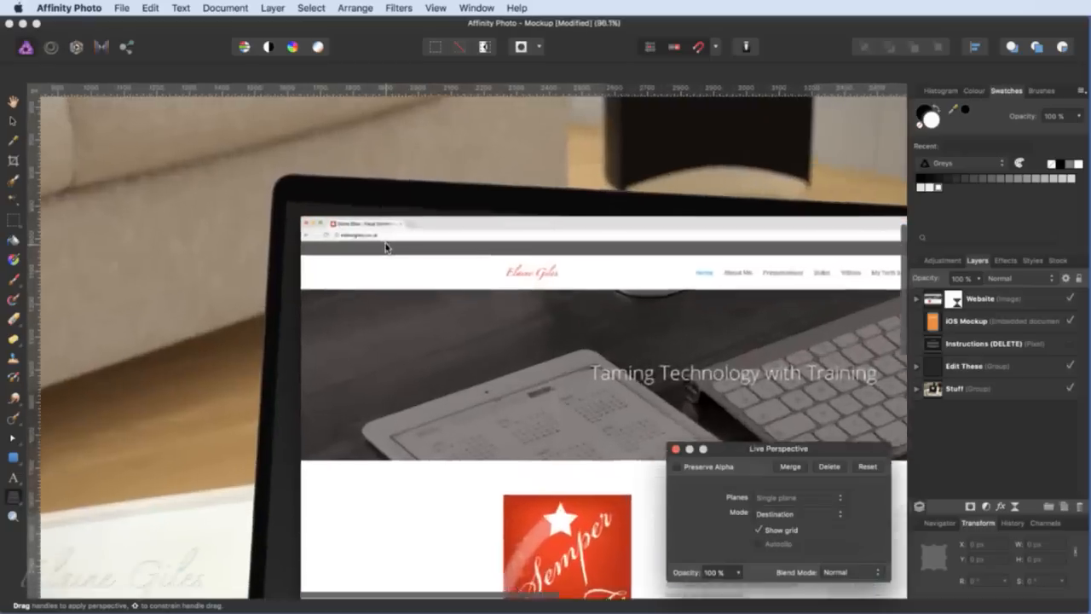
pyautogui.moveTo(229, 187); pyautogui.dragTo(206, 162)
# - Move the live perspective's bottom-left and bottom-right corners to the lower corners of the laptop lid
pyautogui.scroll(-10, 338, 358)
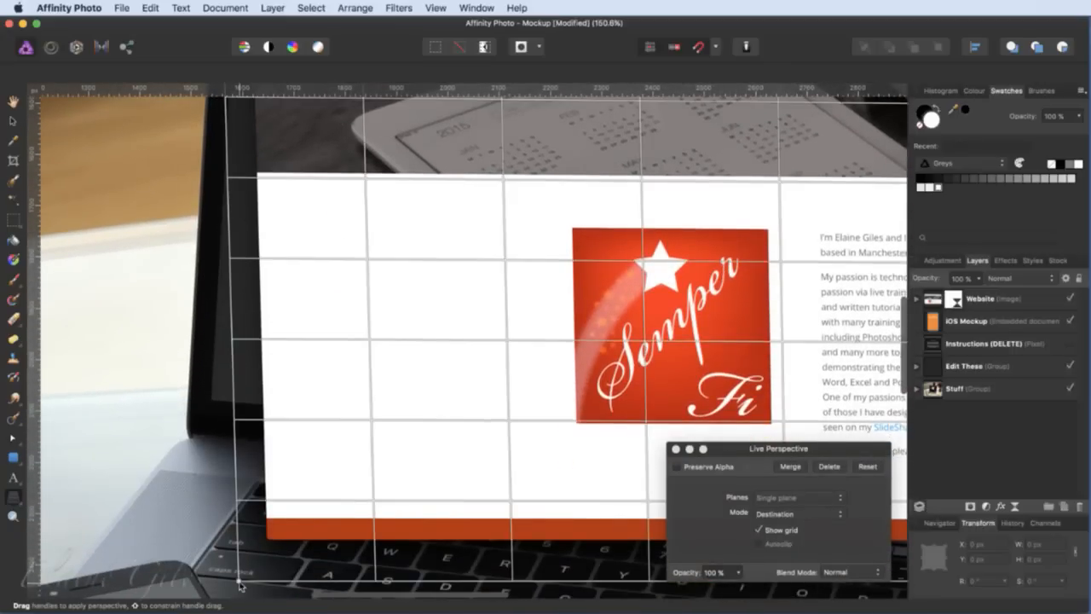
pyautogui.moveTo(264, 541); pyautogui.dragTo(194, 452)
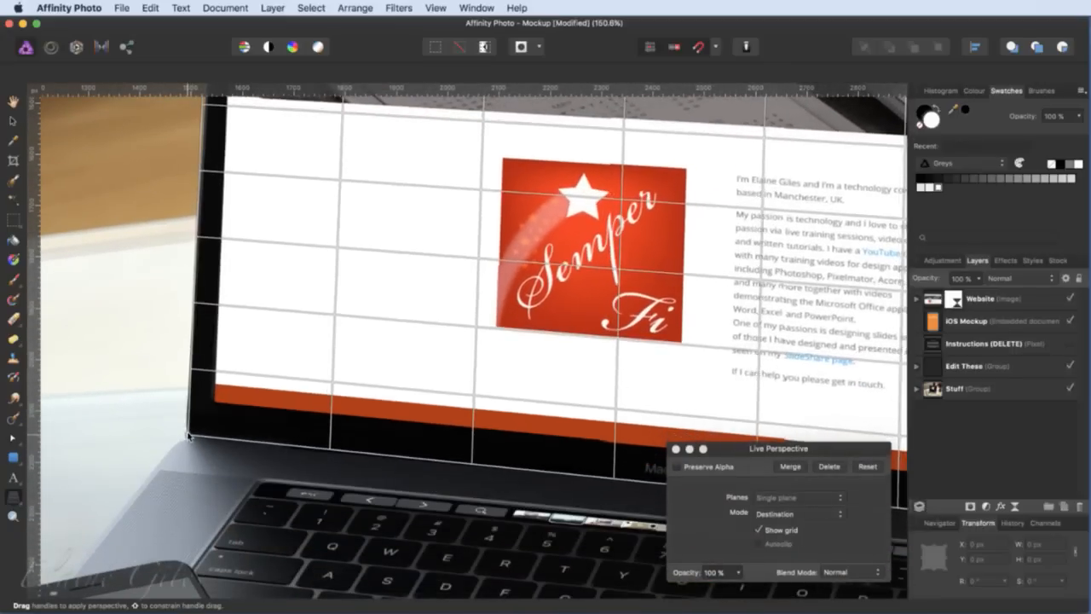
pyautogui.hscroll(5, 579, 445)
pyautogui.hscroll(20, 580, 445)
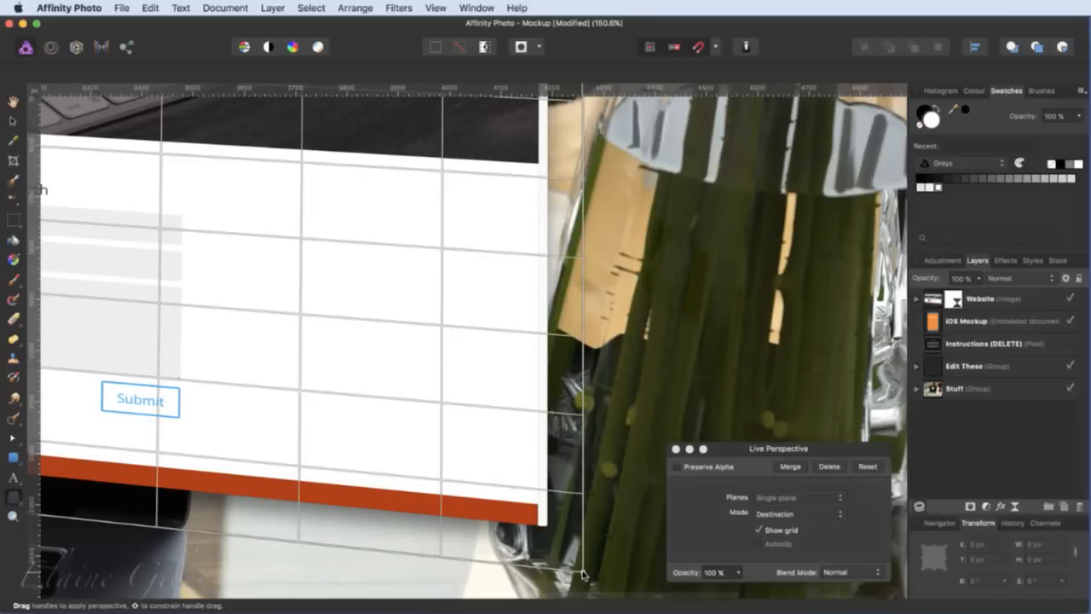
pyautogui.moveTo(583, 571); pyautogui.dragTo(176, 508)
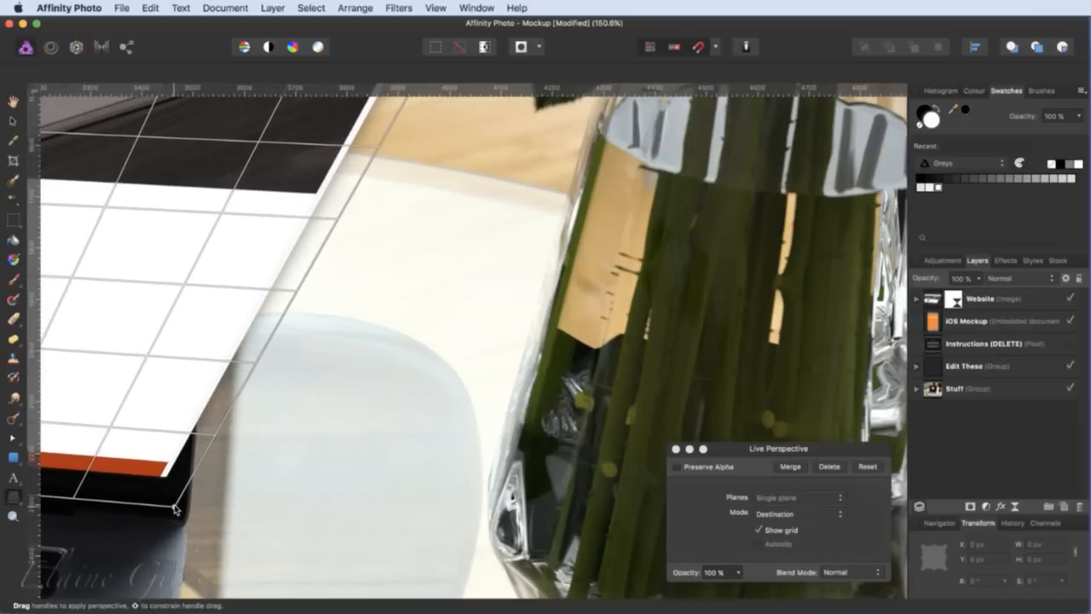
# - Move the live perspective's top-right corner to the laptop lid's top-right corner
pyautogui.scroll(10, 478, 357)
pyautogui.hscroll(-8, 477, 358)
pyautogui.scroll(3, 477, 357)
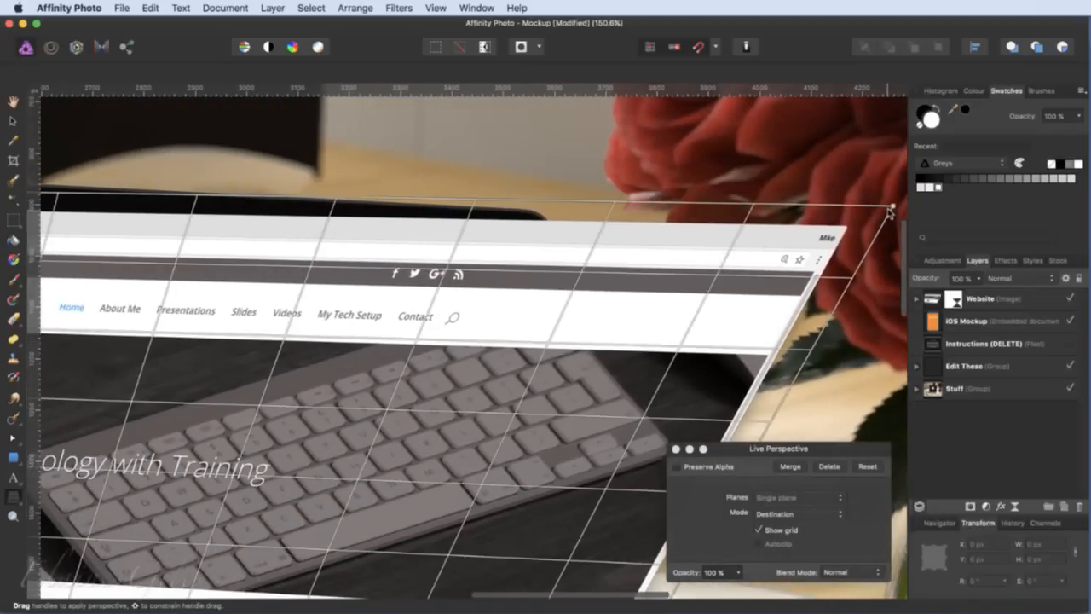
pyautogui.moveTo(890, 210); pyautogui.dragTo(550, 242)
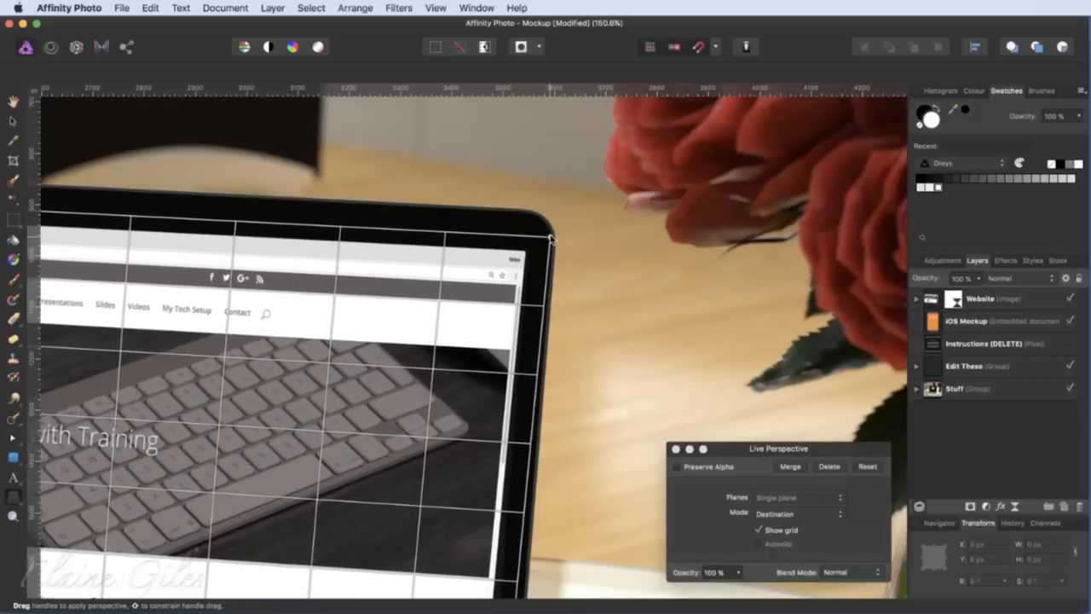
# - Finish the live perspective on the Website image and select the fitted image with the Move tool
pyautogui.click(791, 466)
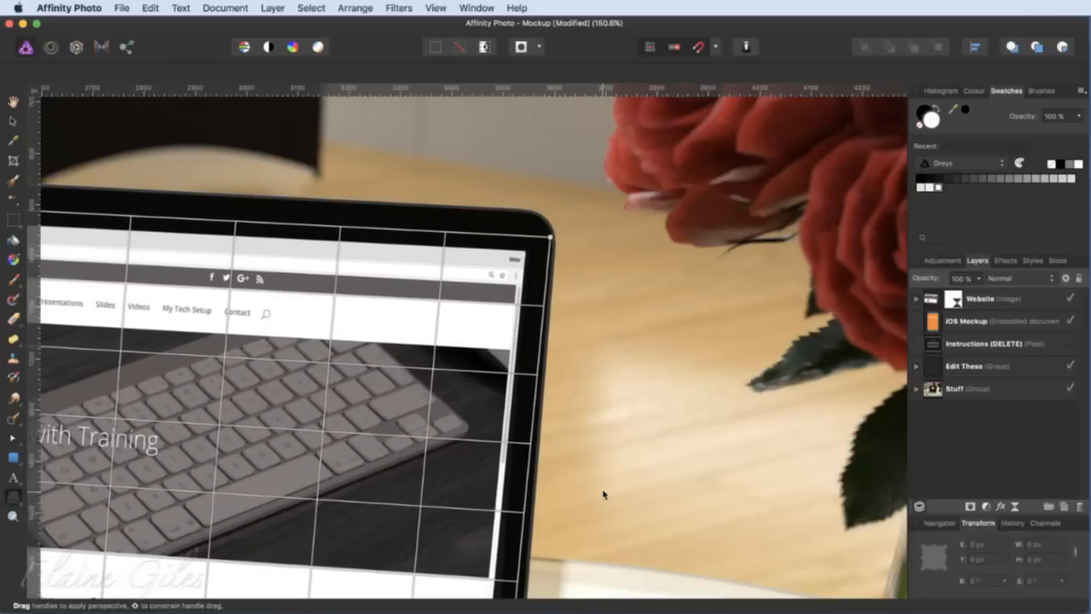
pyautogui.press('super+0')
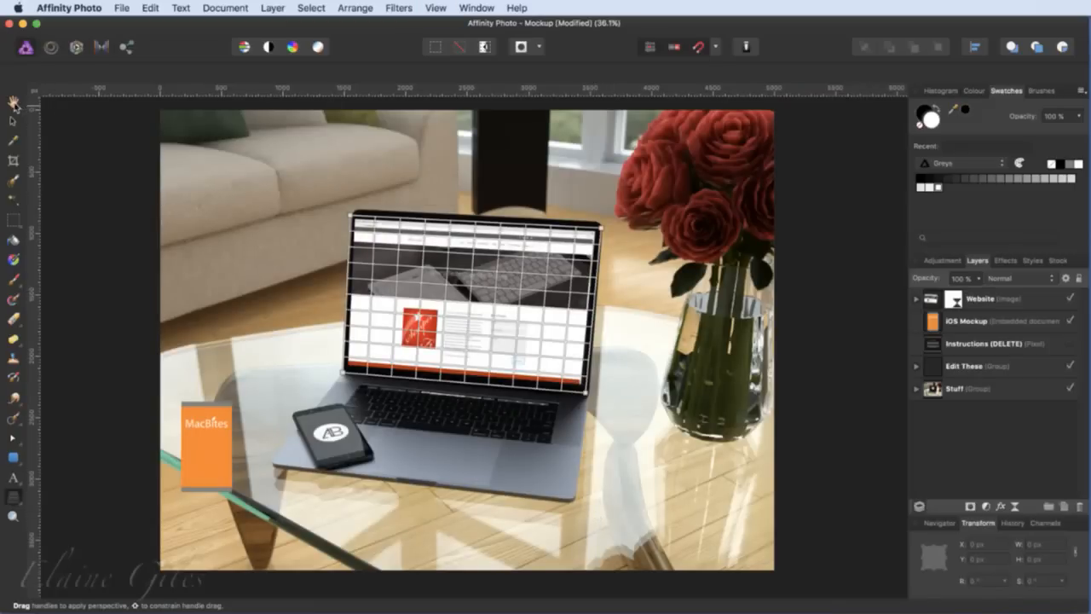
pyautogui.click(12, 121)
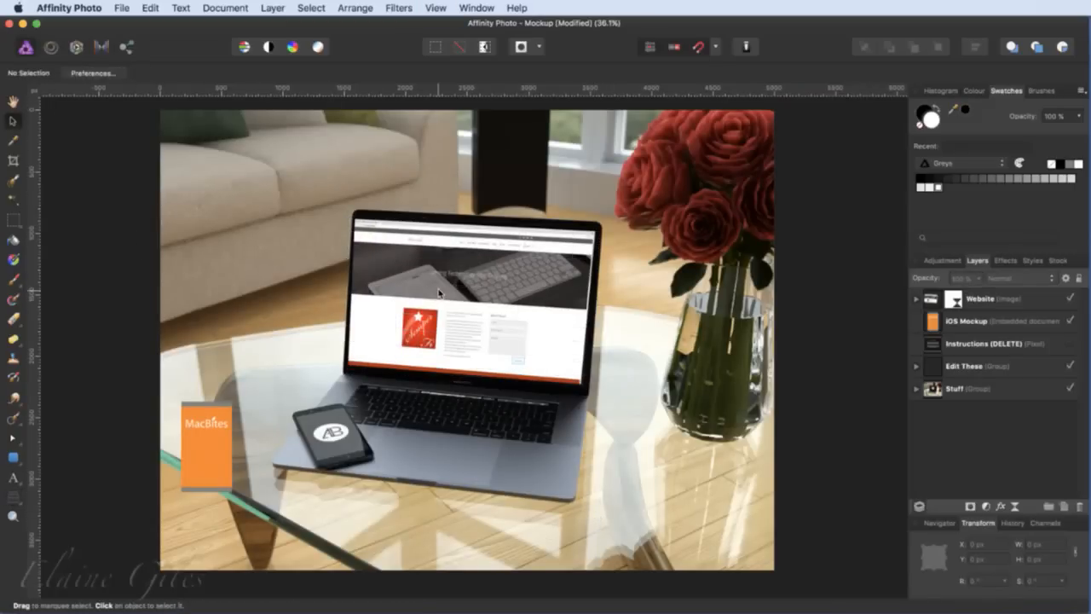
pyautogui.click(438, 292)
pyautogui.moveTo(439, 292); pyautogui.dragTo(439, 292)
pyautogui.click(210, 458)
pyautogui.click(464, 321)
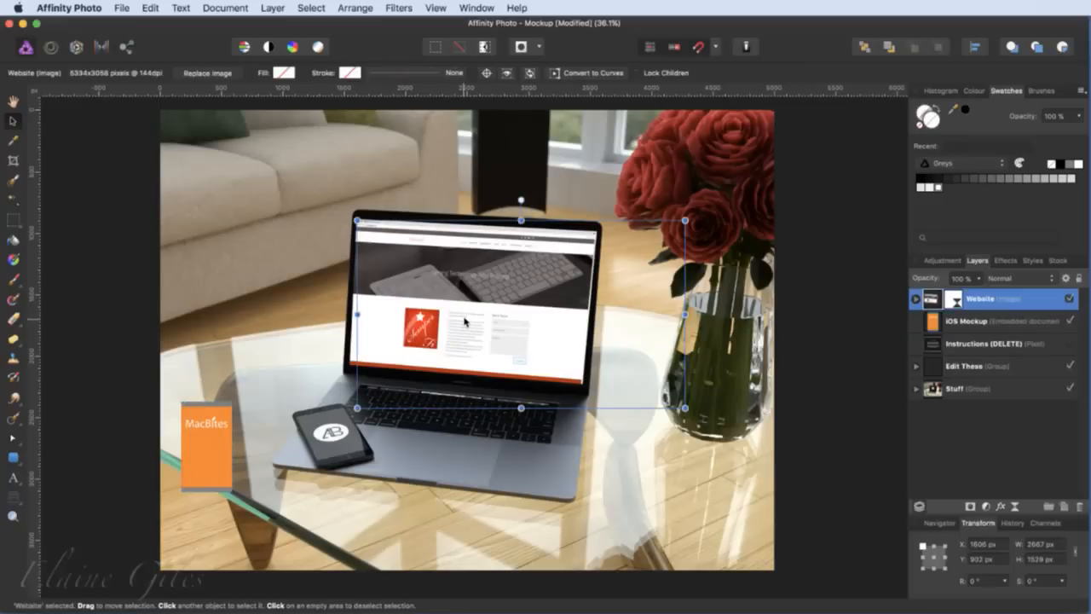
# - Move the iOS Mockup design over the phone and add a live Perspective filter to it
pyautogui.click(212, 449)
pyautogui.moveTo(201, 453); pyautogui.dragTo(319, 467)
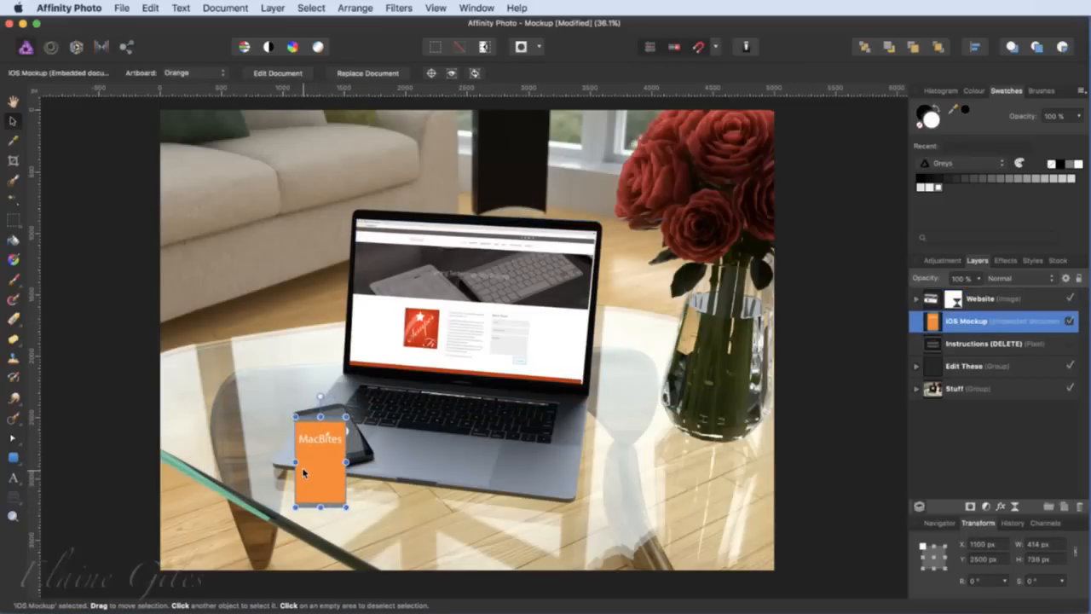
pyautogui.scroll(5, 303, 469)
pyautogui.scroll(2, 303, 472)
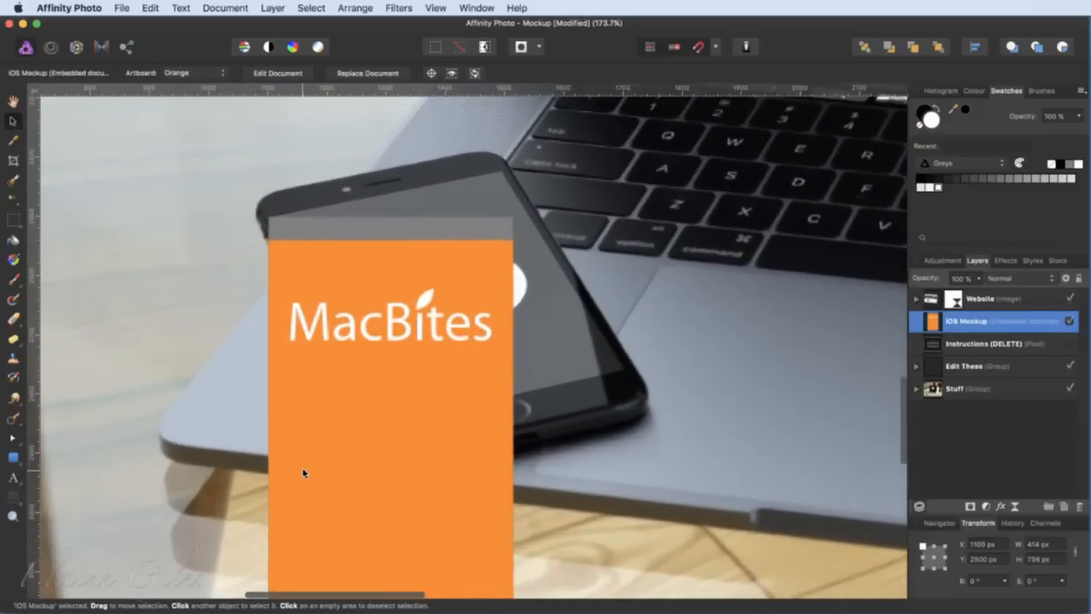
pyautogui.click(273, 8)
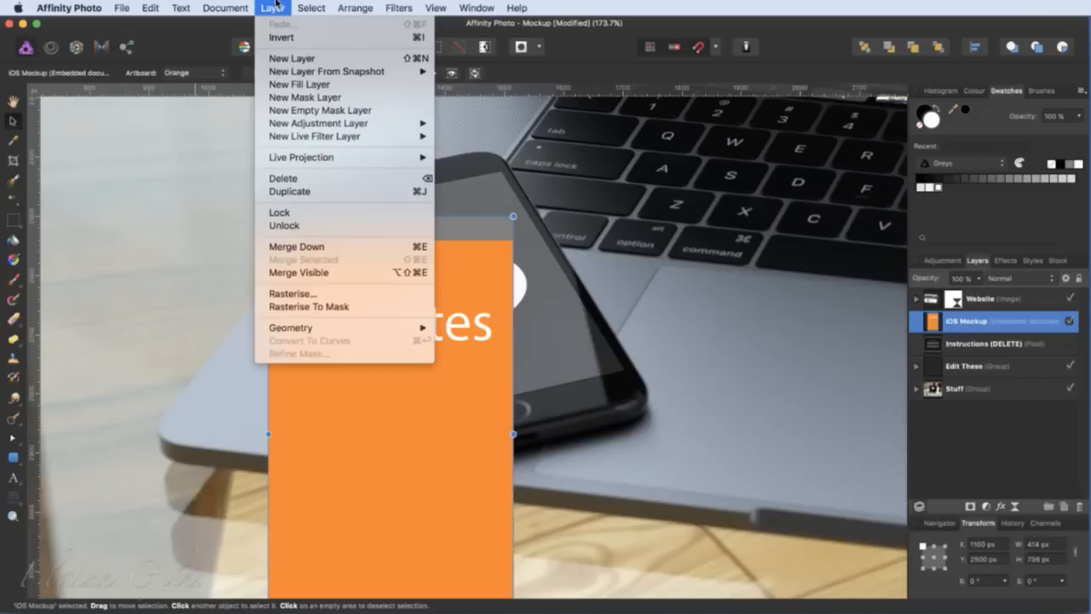
pyautogui.moveTo(332, 138)
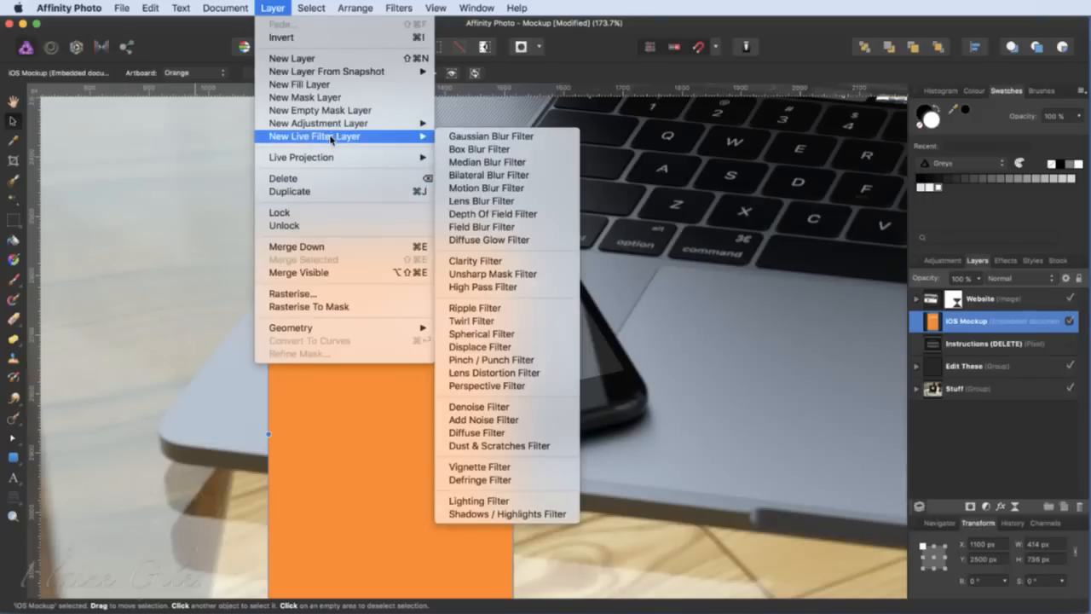
pyautogui.click(483, 387)
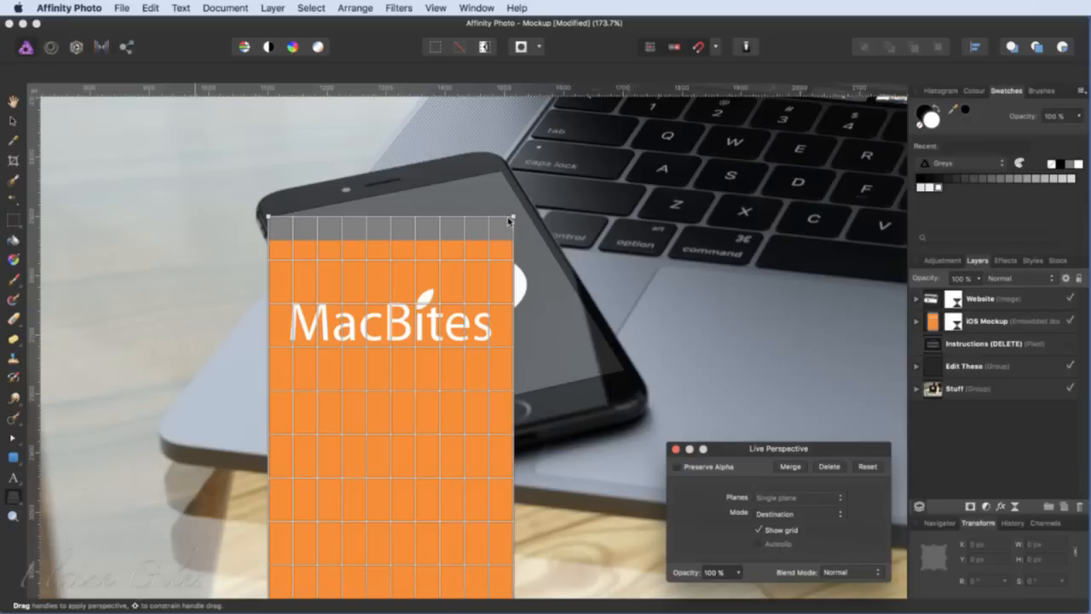
# - Pull the live perspective's four corners to the corners of the phone's screen and finish the filter
pyautogui.moveTo(513, 219); pyautogui.dragTo(500, 172)
pyautogui.moveTo(268, 217)
pyautogui.mouseDown()
pyautogui.moveTo(292, 222)
pyautogui.moveTo(276, 216)
pyautogui.mouseUp()
pyautogui.scroll(-1, 454, 362)
pyautogui.scroll(-3, 454, 361)
pyautogui.hscroll(2, 454, 361)
pyautogui.moveTo(448, 524); pyautogui.dragTo(556, 244)
pyautogui.moveTo(202, 526); pyautogui.dragTo(308, 300)
pyautogui.click(790, 467)
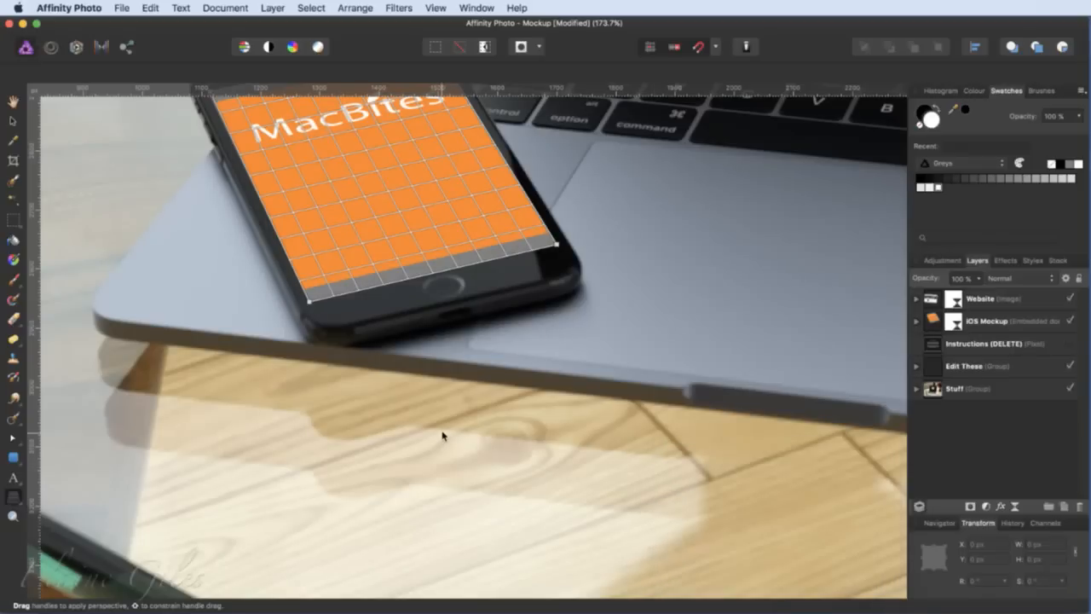
pyautogui.press('super+0')
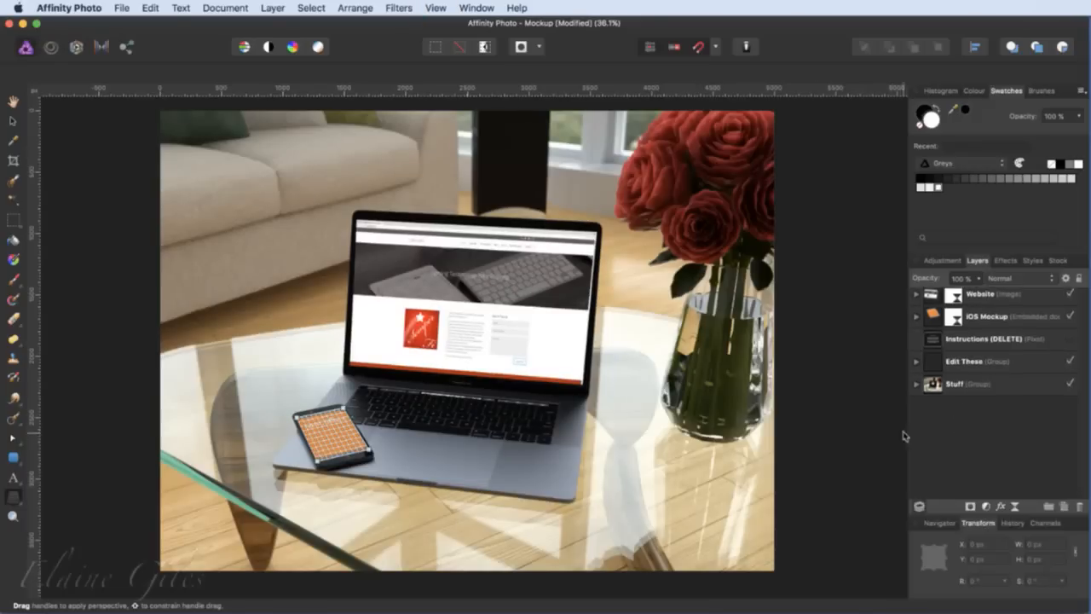
pyautogui.click(13, 120)
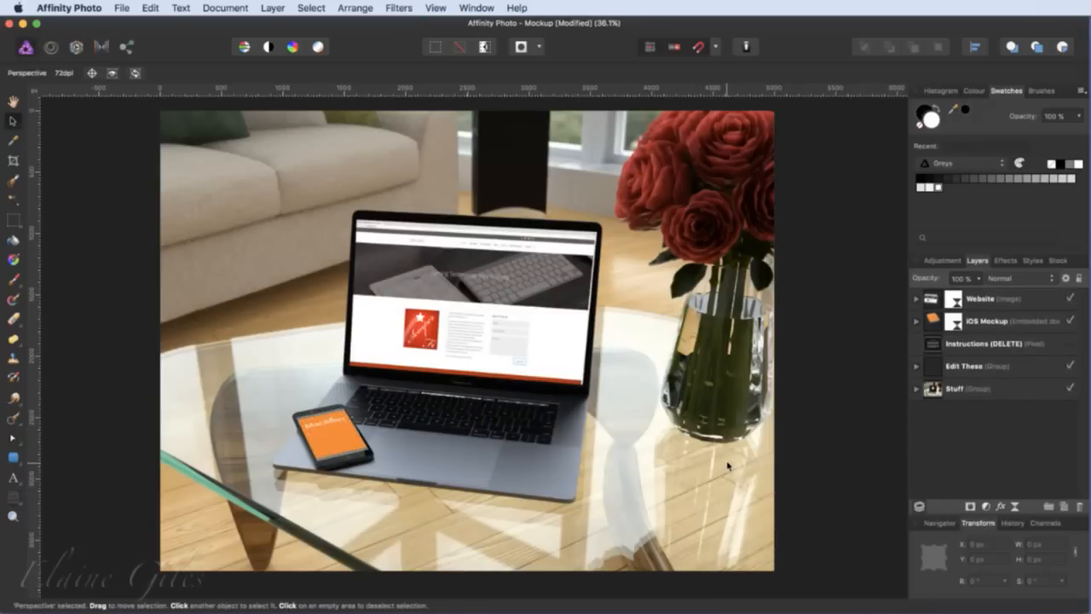
# - Select the embedded iOS Mockup on the phone and switch its artboard to Pink
pyautogui.click(347, 439)
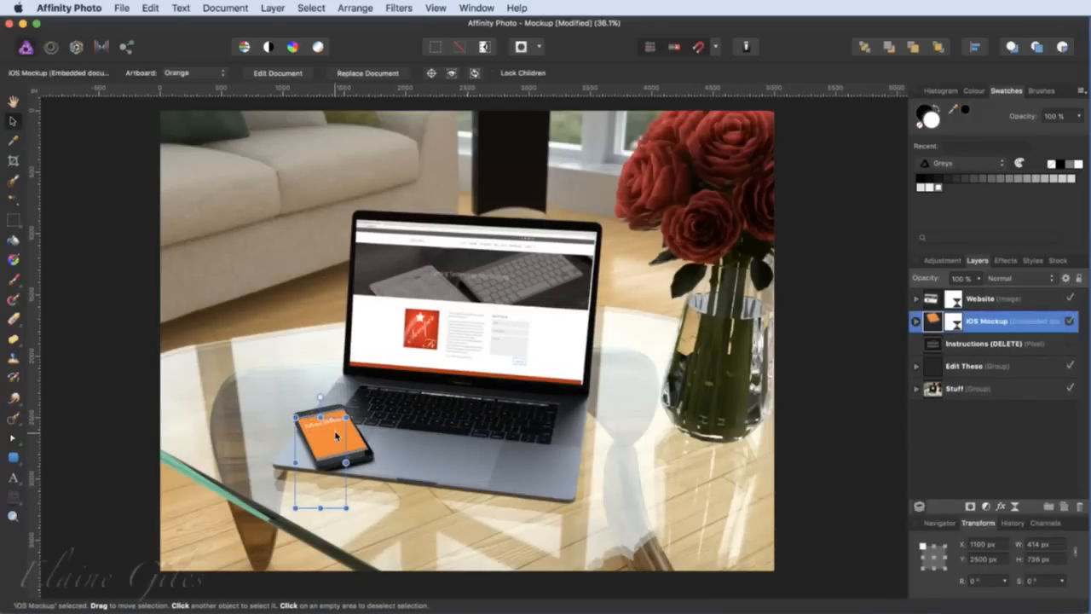
pyautogui.click(500, 264)
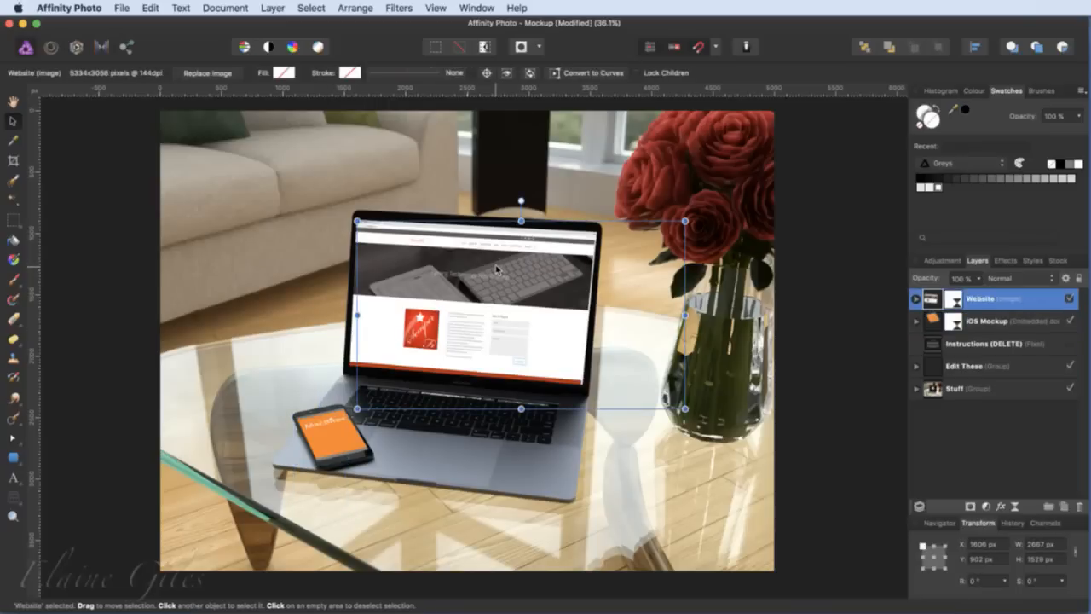
pyautogui.click(328, 446)
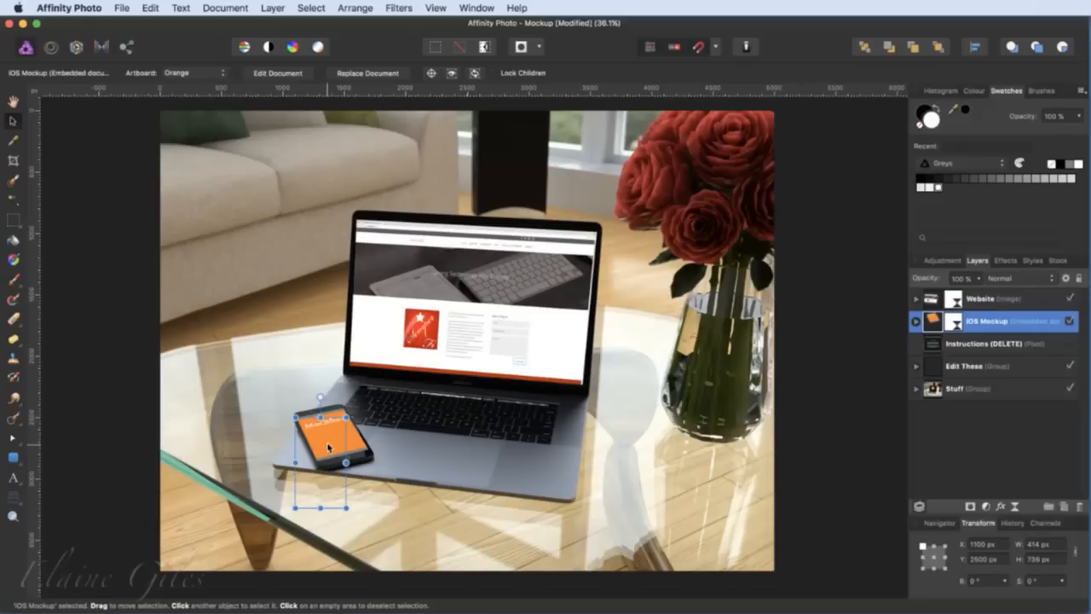
pyautogui.click(197, 72)
pyautogui.click(196, 83)
pyautogui.click(197, 73)
pyautogui.click(198, 82)
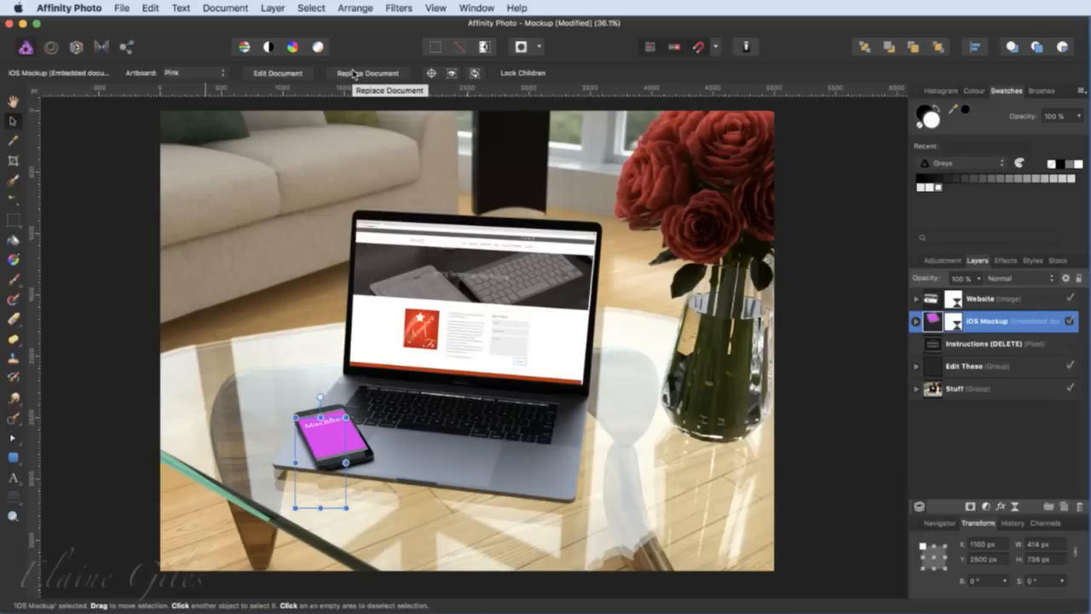
# - Deselect the iOS Mockup, save the Mockup document and quit Affinity Photo
pyautogui.click(124, 268)
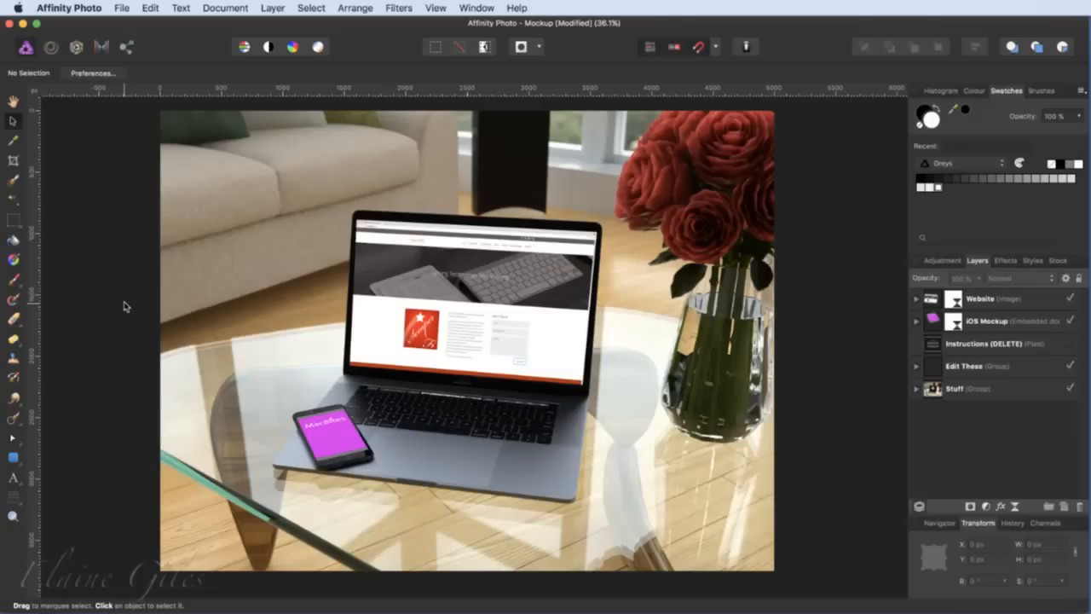
pyautogui.press('super+s')
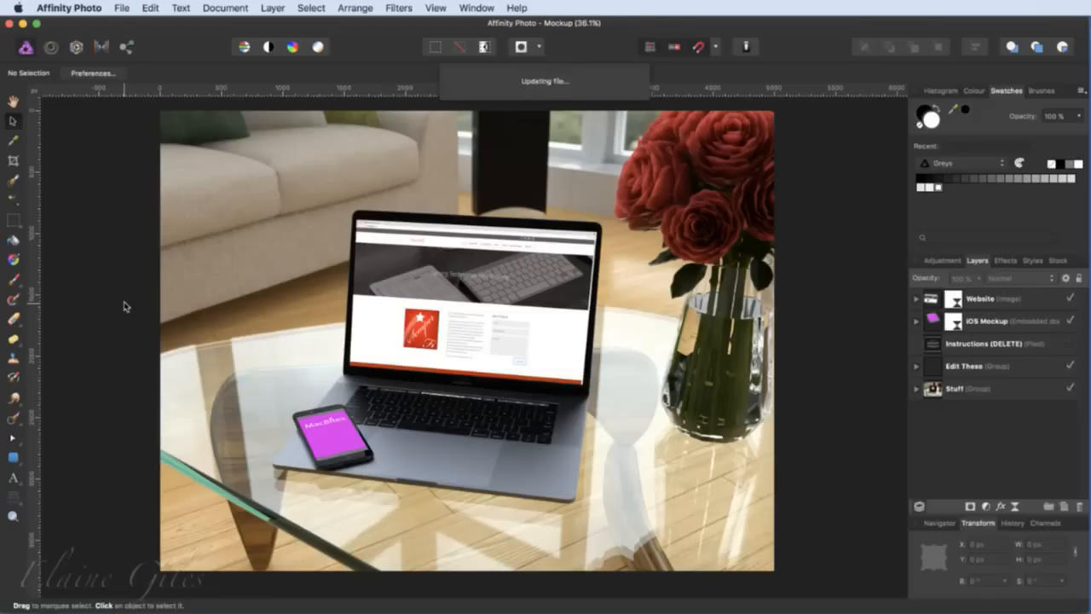
pyautogui.click(75, 7)
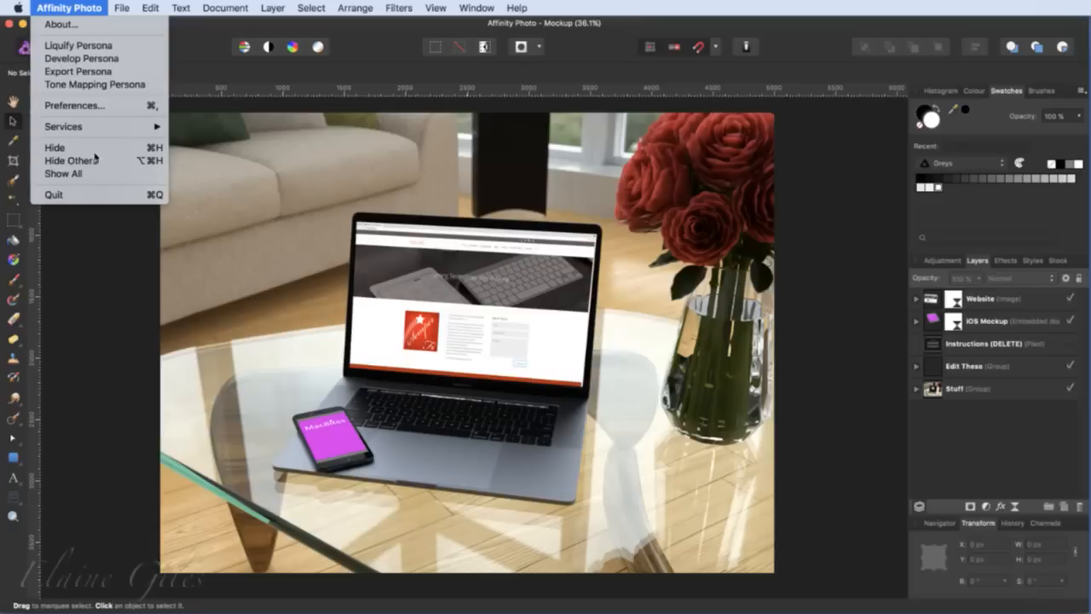
pyautogui.click(93, 196)
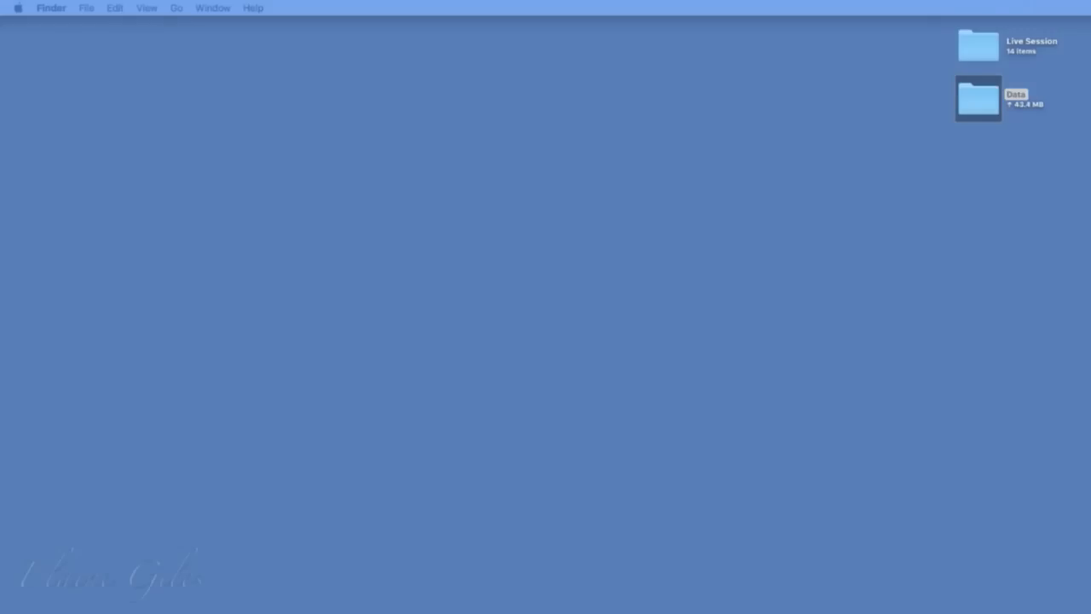
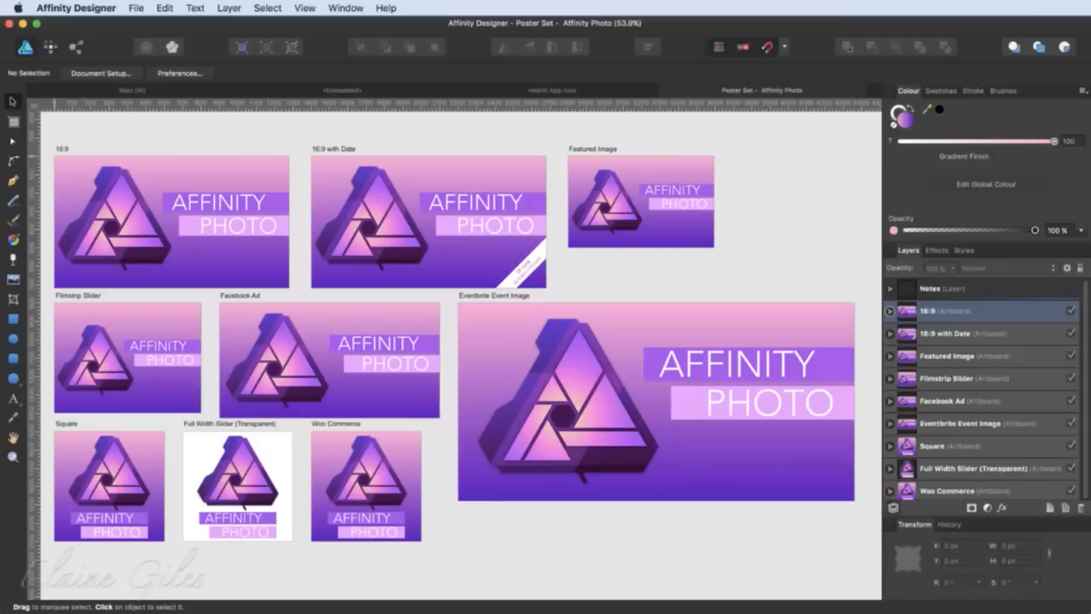
# - In Affinity Designer, toggle full screen and bring up the open Health App Icon document
pyautogui.click(346, 8)
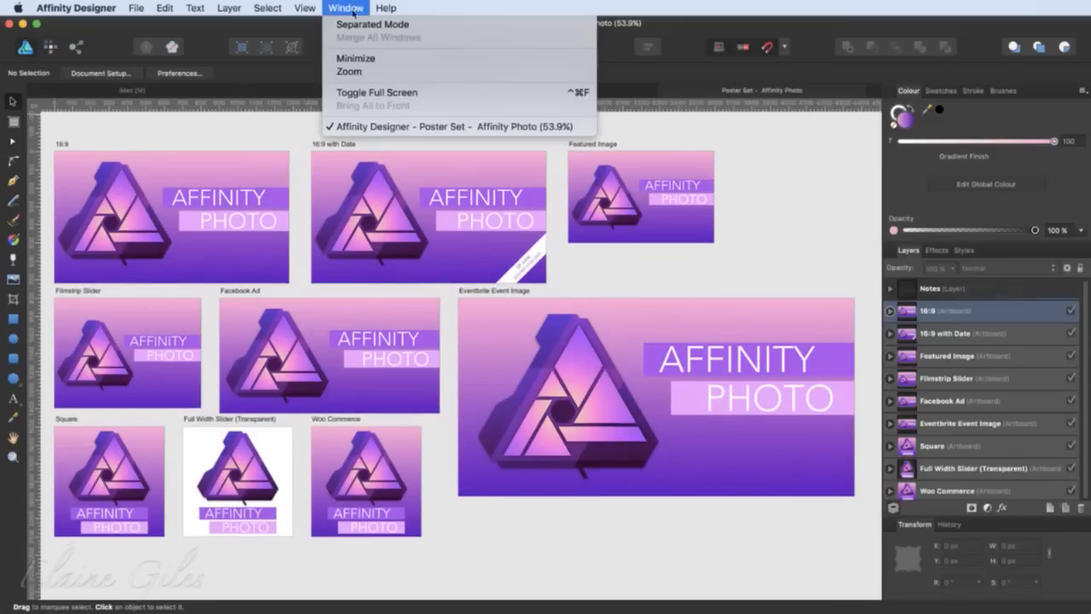
pyautogui.click(365, 93)
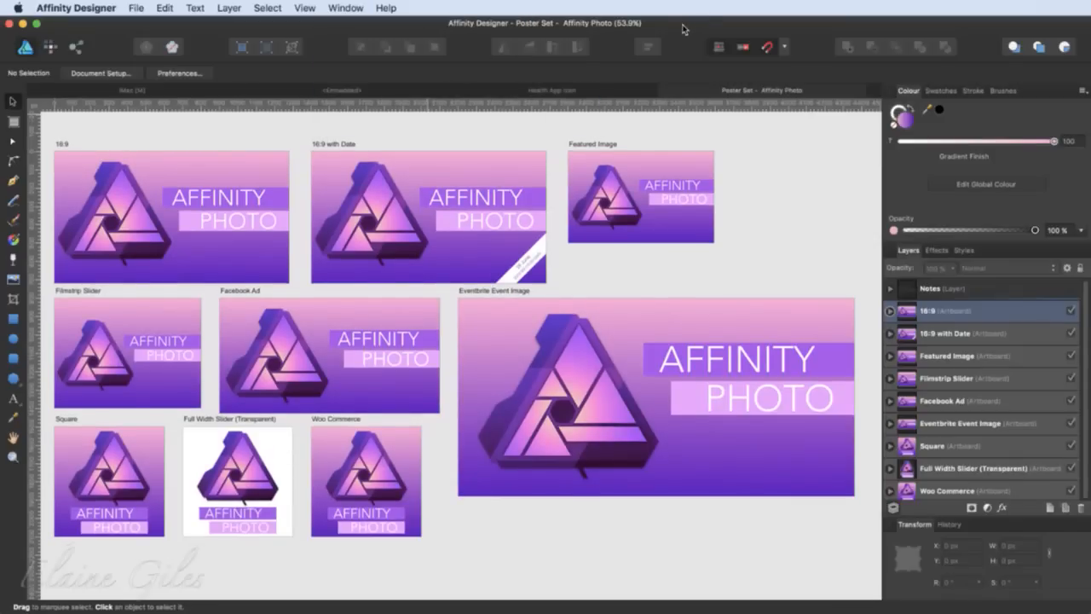
pyautogui.click(540, 91)
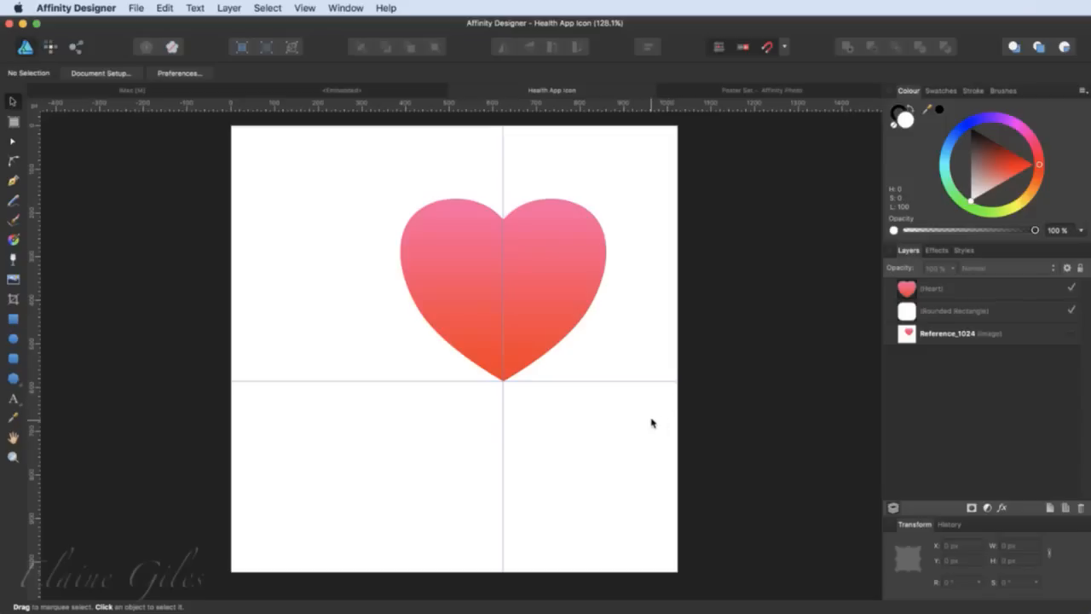
# - Select the Heart and Rounded Rectangle layers together
pyautogui.click(998, 343)
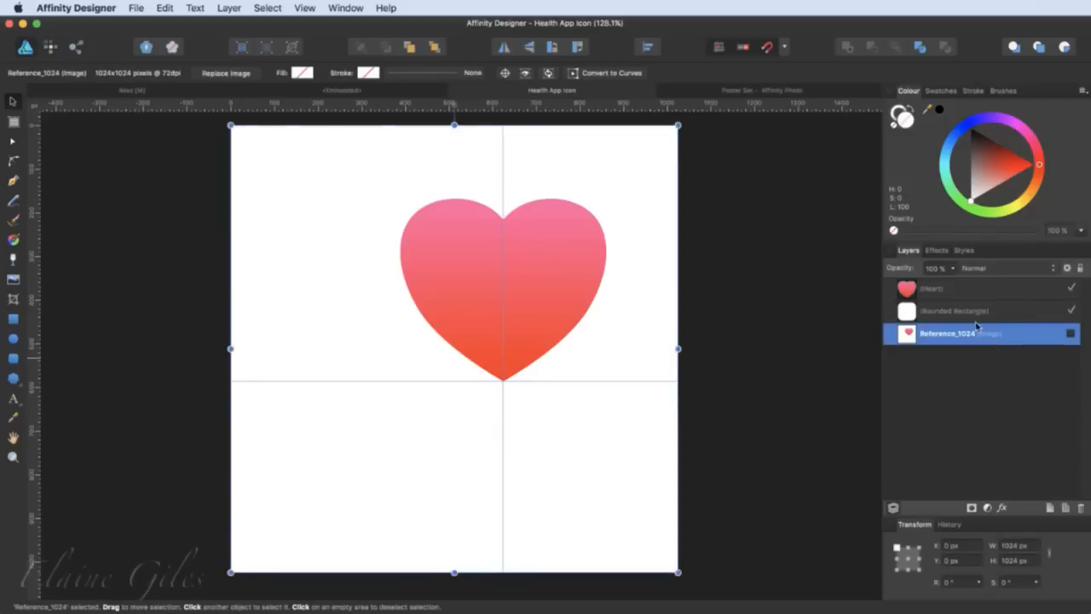
pyautogui.click(937, 314)
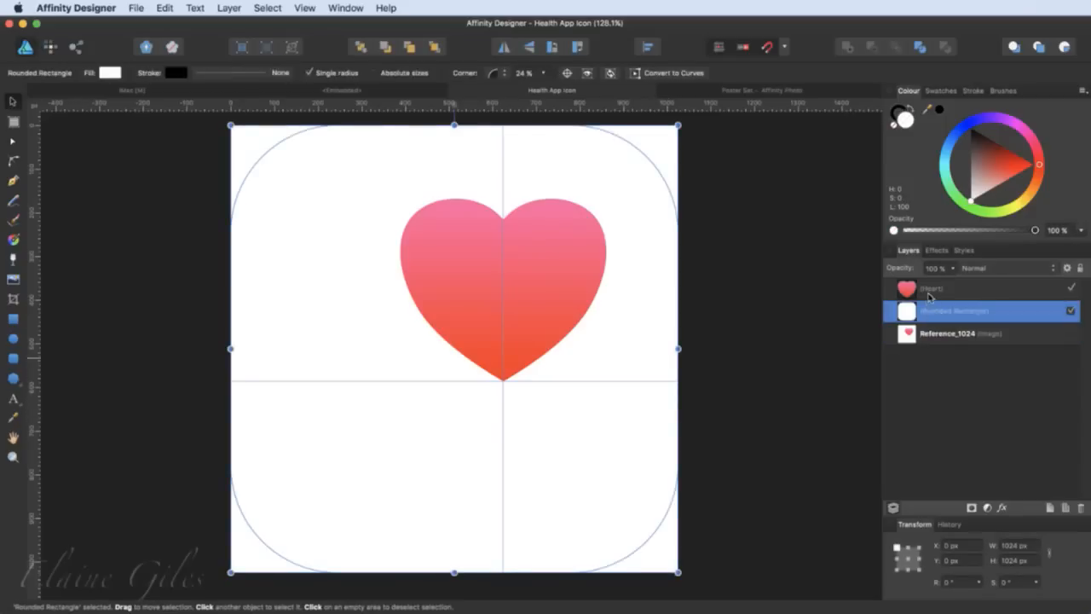
pyautogui.keyDown('shift'); pyautogui.click(933, 292); pyautogui.keyUp('shift')
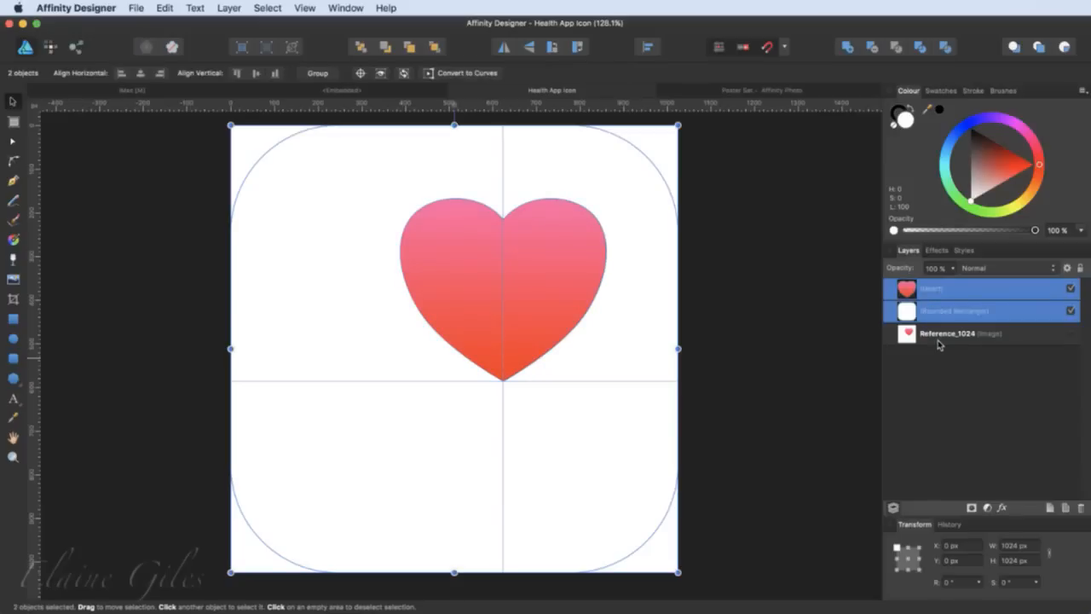
# - Look at the PNG export options for the whole document without exporting
pyautogui.press('super+alt+shift+s')
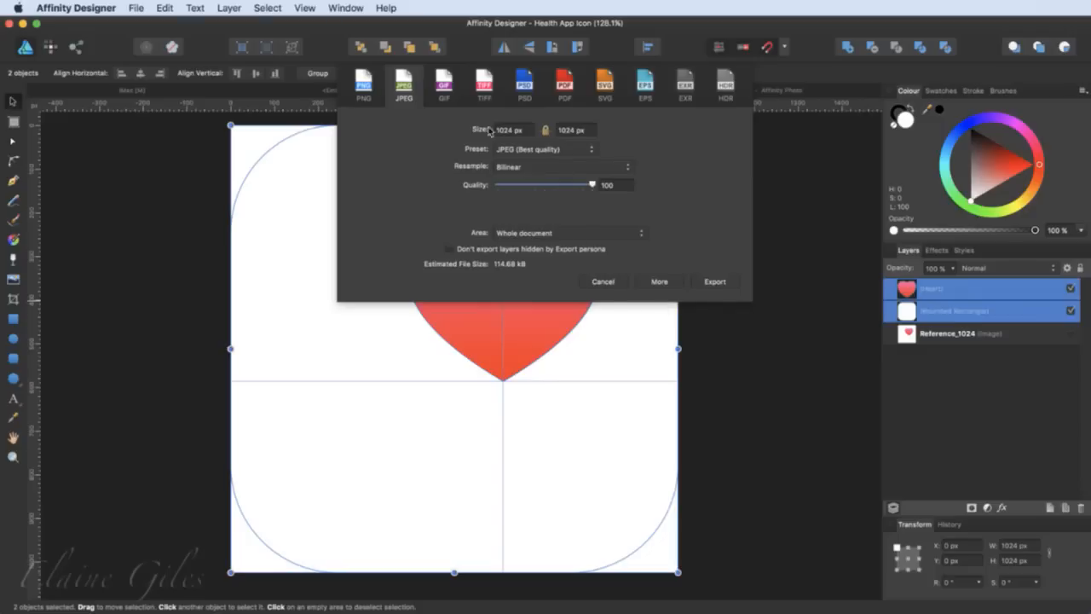
pyautogui.click(373, 92)
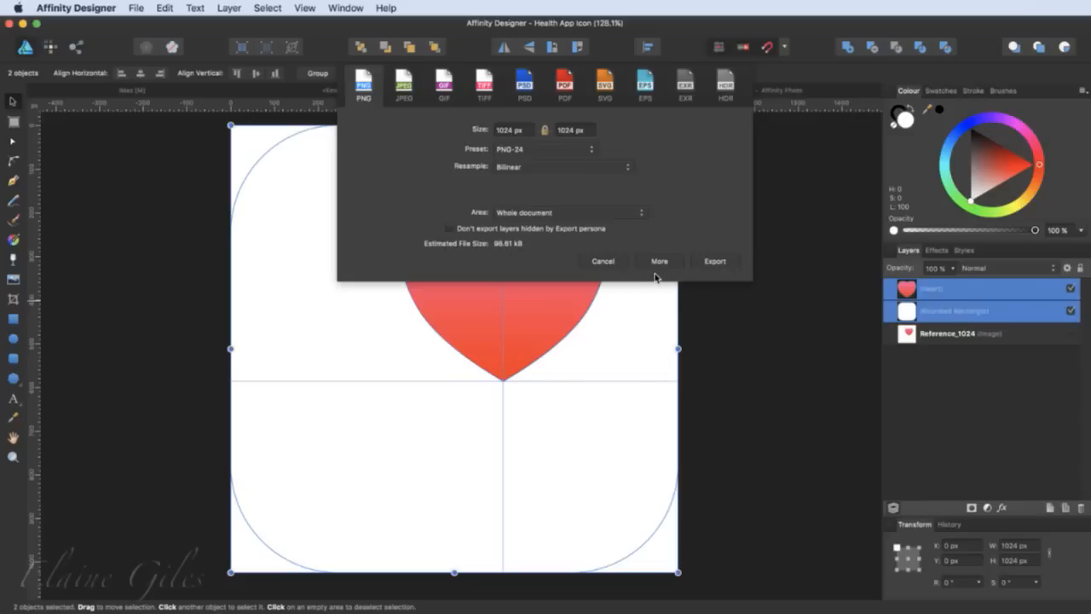
pyautogui.click(607, 261)
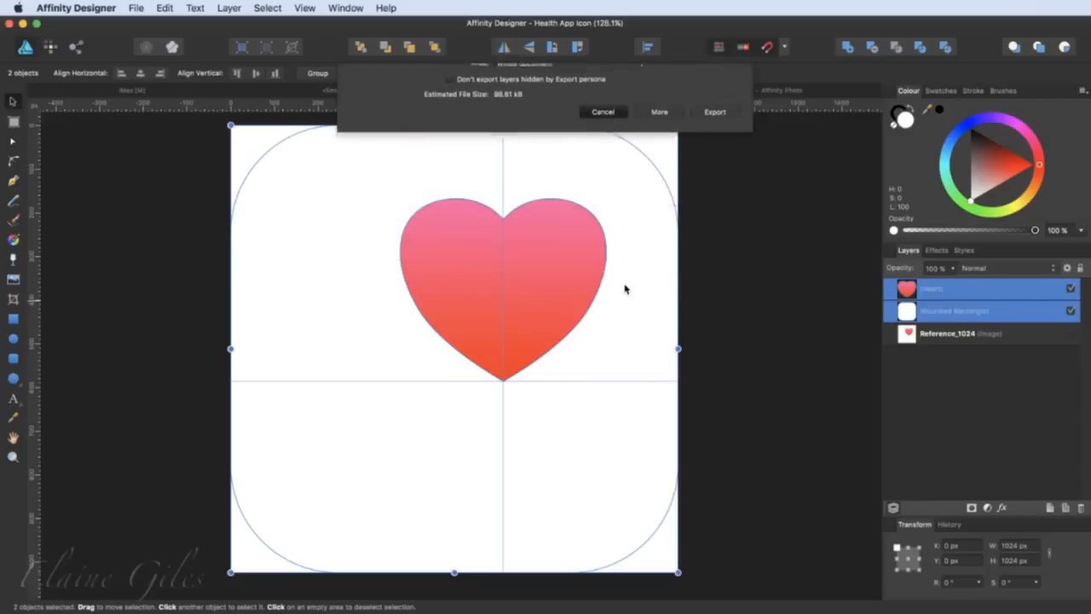
# - Insert a document-sized artboard around the heart artwork and rename it Health Icon
pyautogui.scroll(2, 624, 289)
pyautogui.hscroll(1, 625, 289)
pyautogui.scroll(-1, 624, 288)
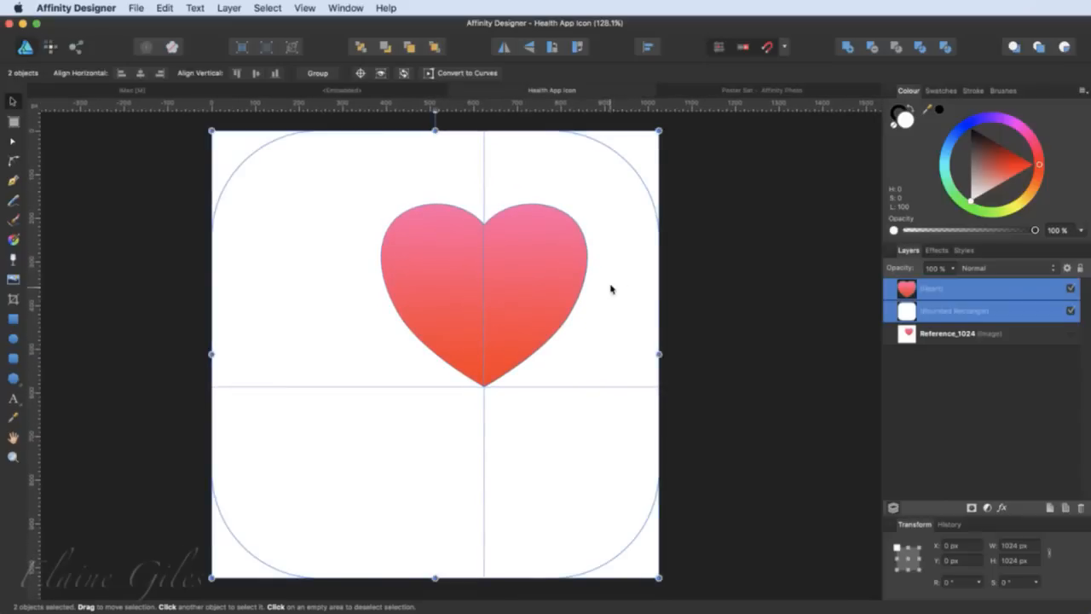
pyautogui.click(15, 124)
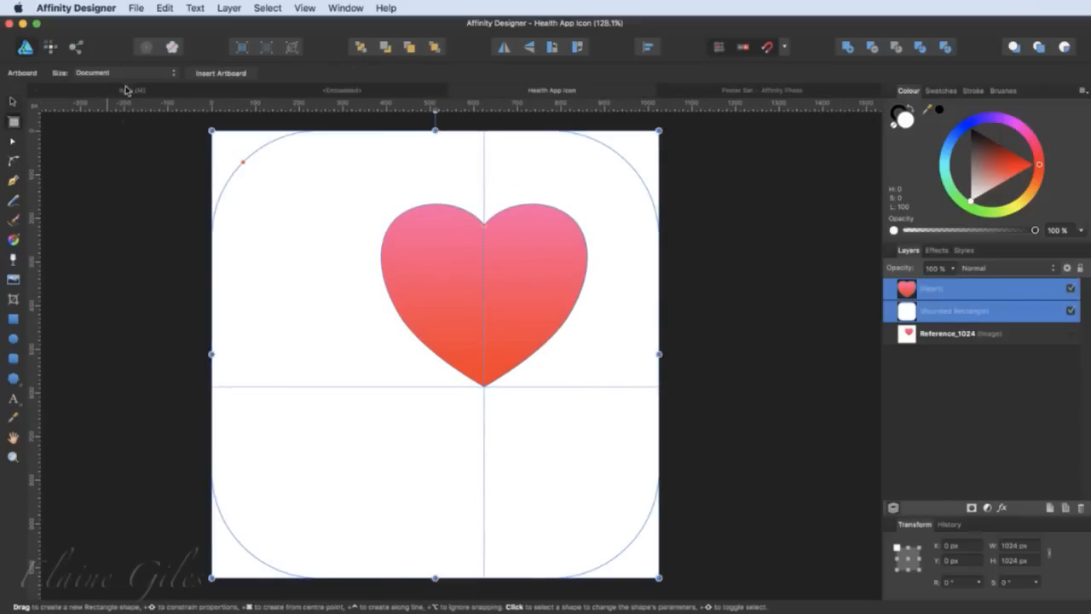
pyautogui.click(213, 72)
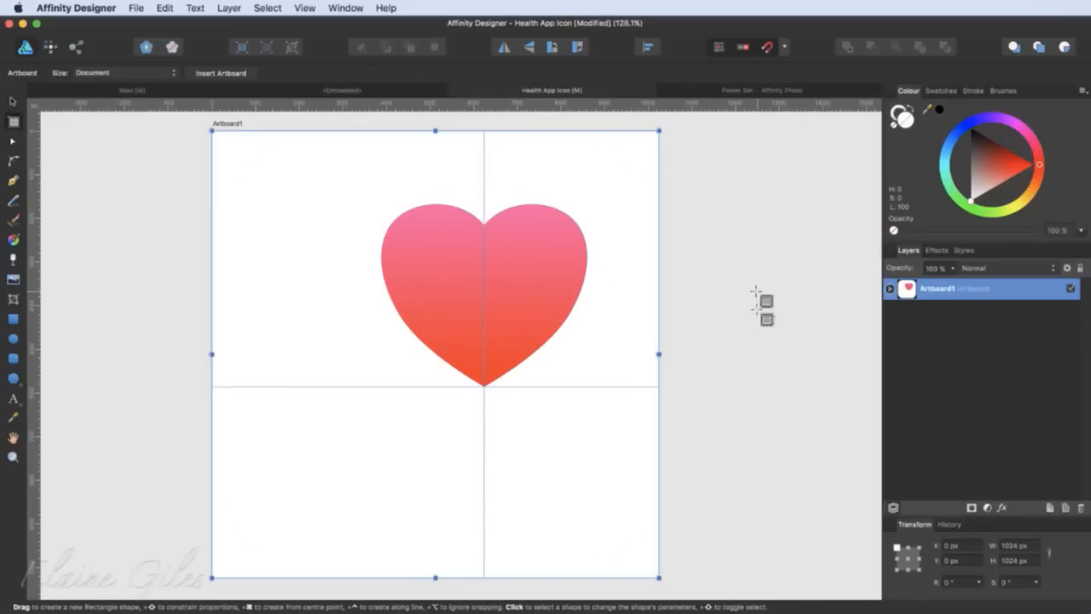
pyautogui.doubleClick(944, 290)
pyautogui.write('Health Icon')
pyautogui.press('Return')
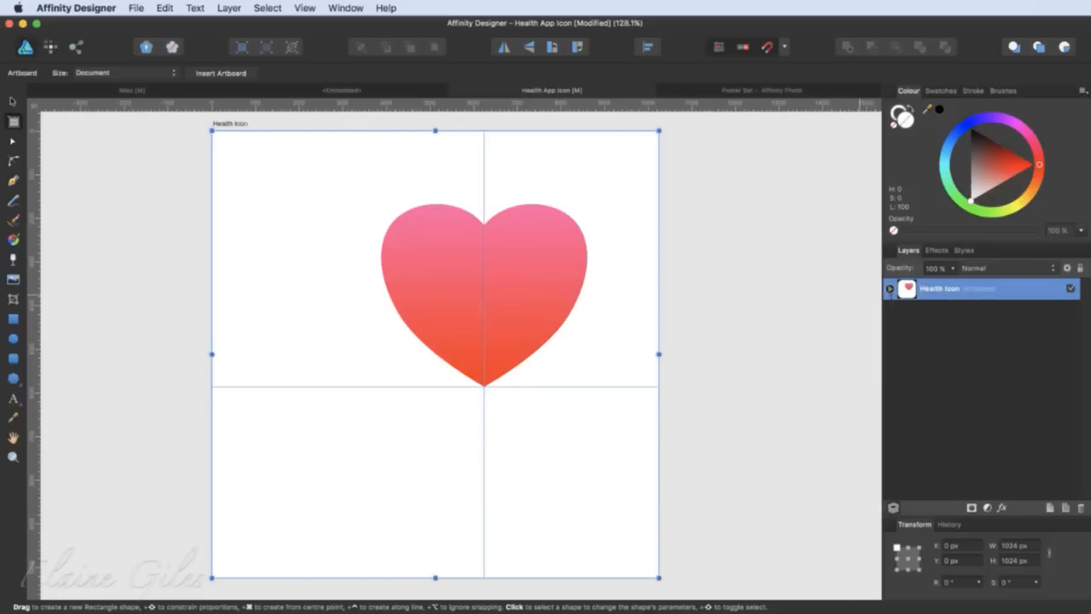
# - Show the Health Icon slice's export settings in the Export Persona, and save and close the Health App Icon document
pyautogui.click(77, 47)
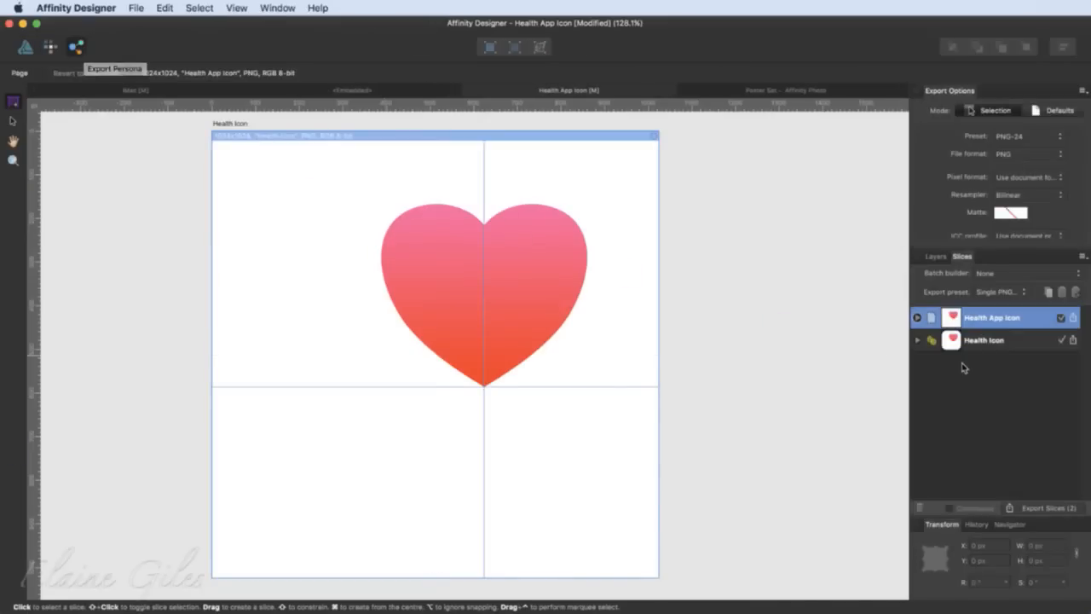
pyautogui.click(917, 339)
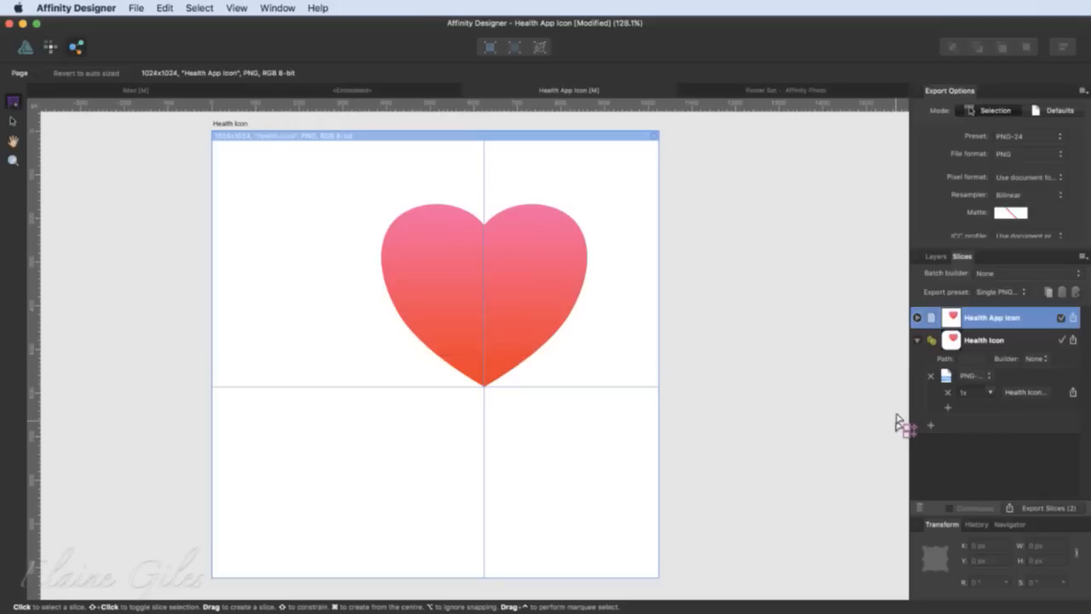
pyautogui.press('super+s')
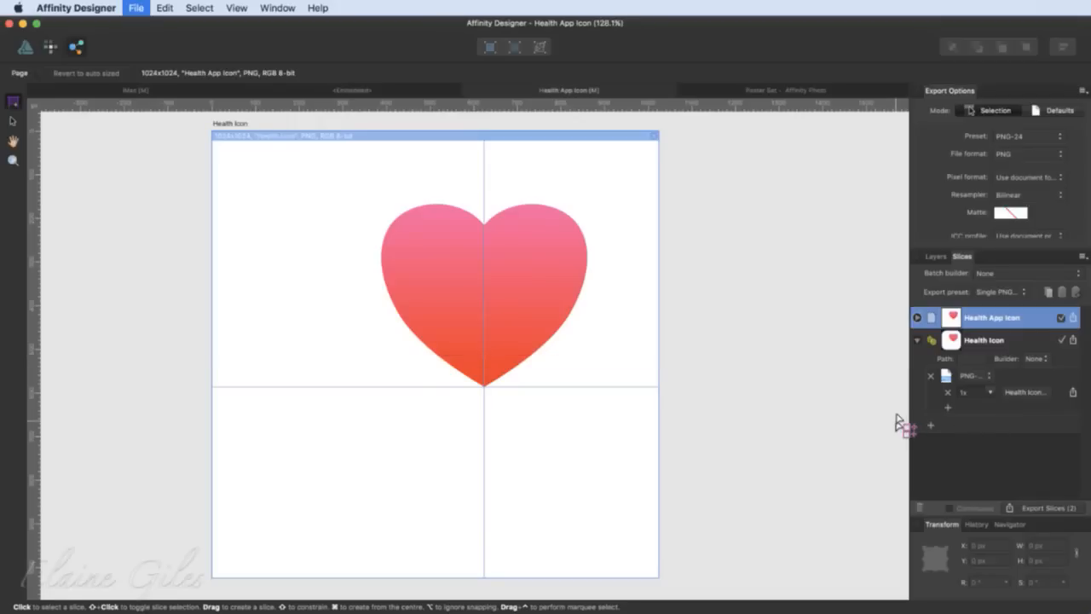
pyautogui.press('super+w')
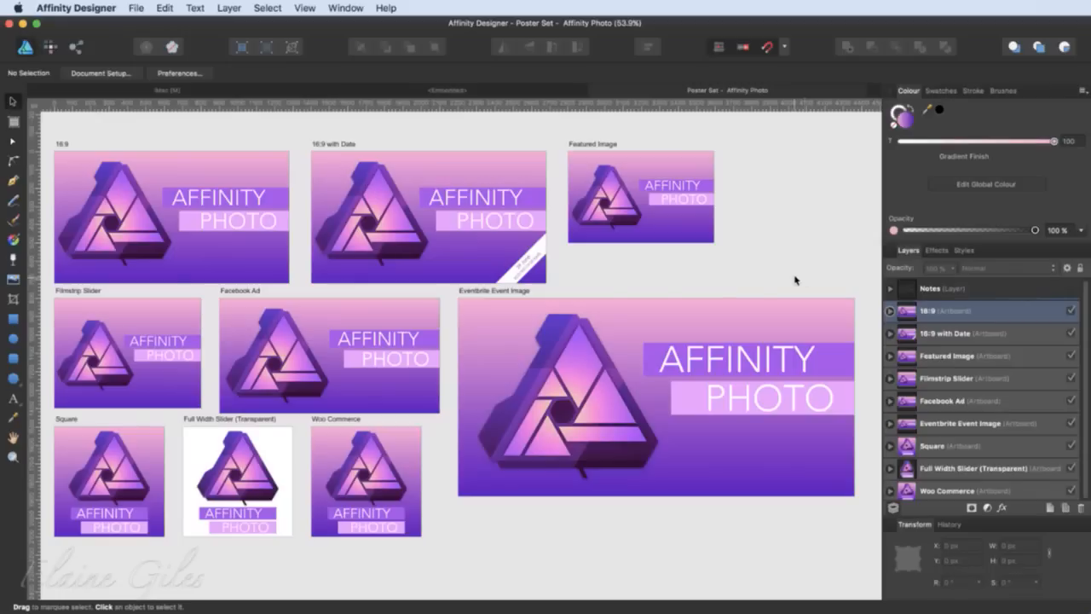
# - Examine the Poster Set artboards up close, from the 16:9 designs to the Square, Full Width Slider and Woo Commerce ones, and return to the full layout
pyautogui.scroll(6, 91, 200)
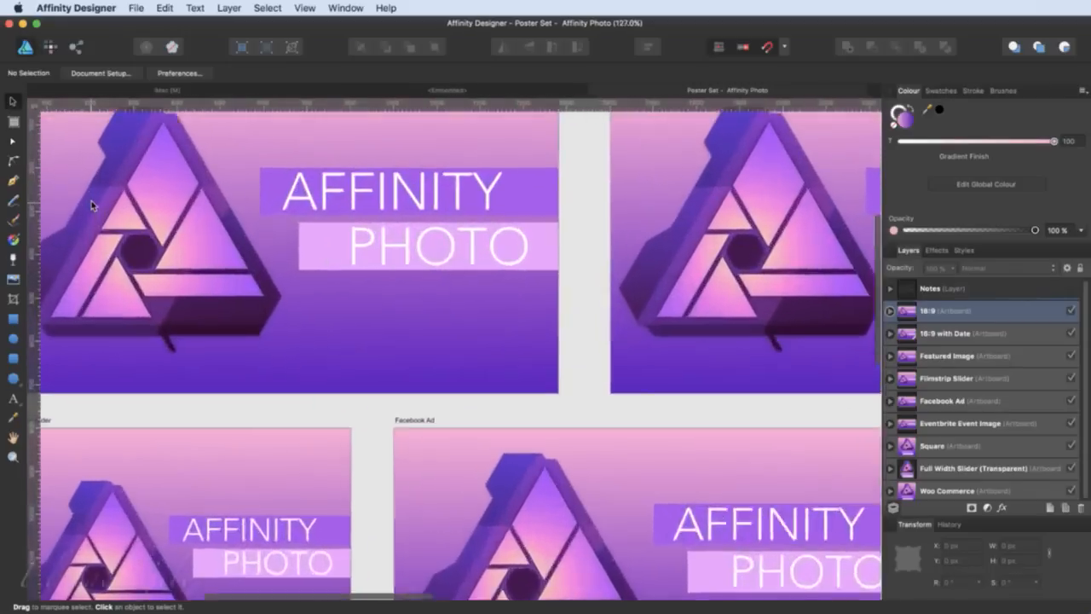
pyautogui.scroll(2, 129, 203)
pyautogui.hscroll(-2, 129, 204)
pyautogui.scroll(-1, 130, 204)
pyautogui.hscroll(2, 129, 203)
pyautogui.hscroll(10, 129, 204)
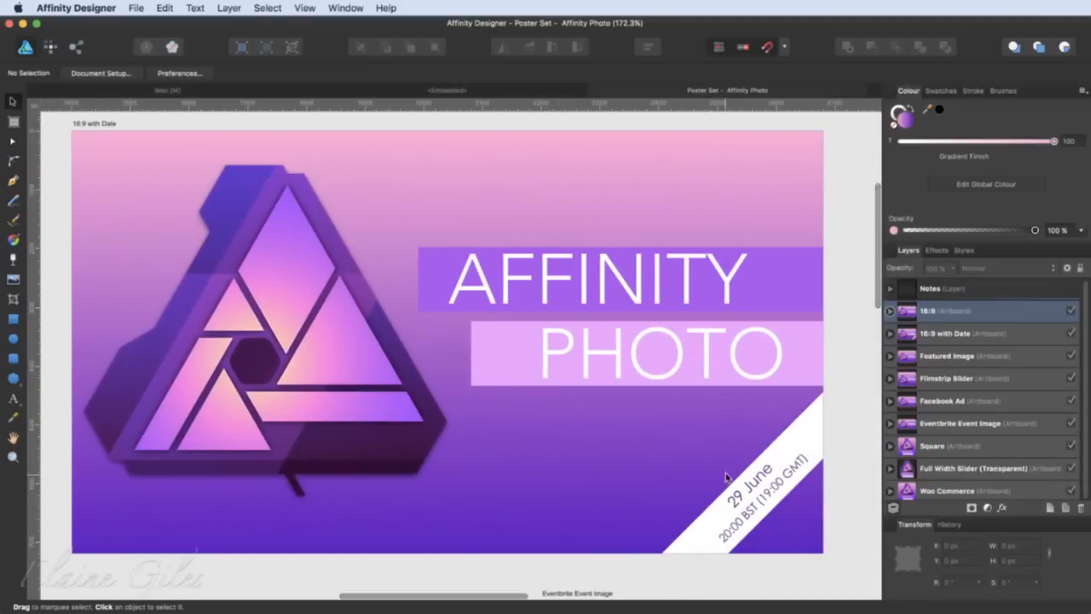
pyautogui.hscroll(10, 747, 372)
pyautogui.hscroll(6, 747, 371)
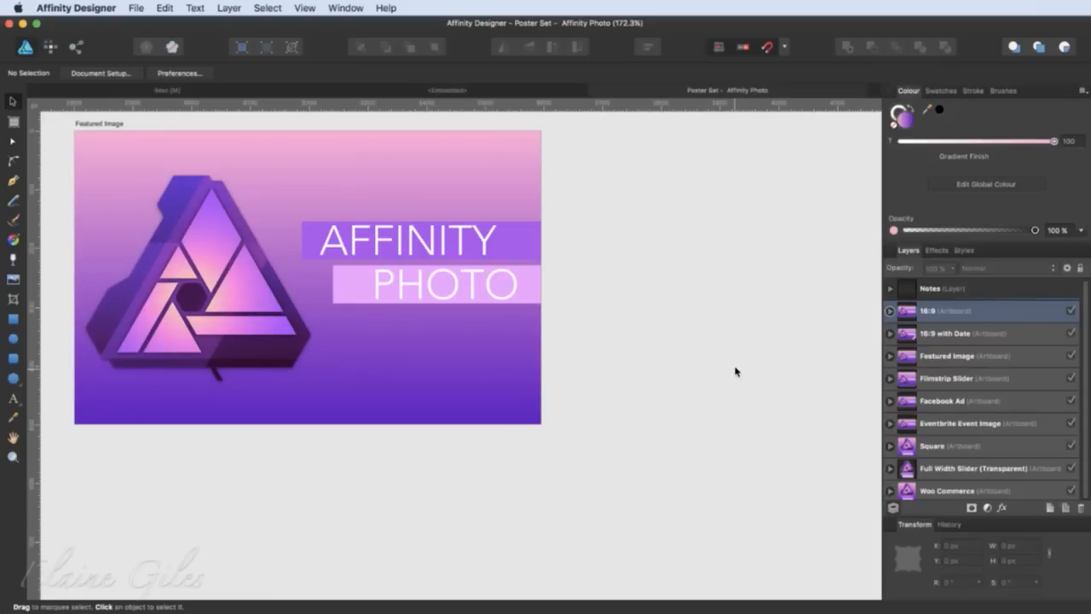
pyautogui.scroll(-2, 735, 372)
pyautogui.scroll(8, 734, 371)
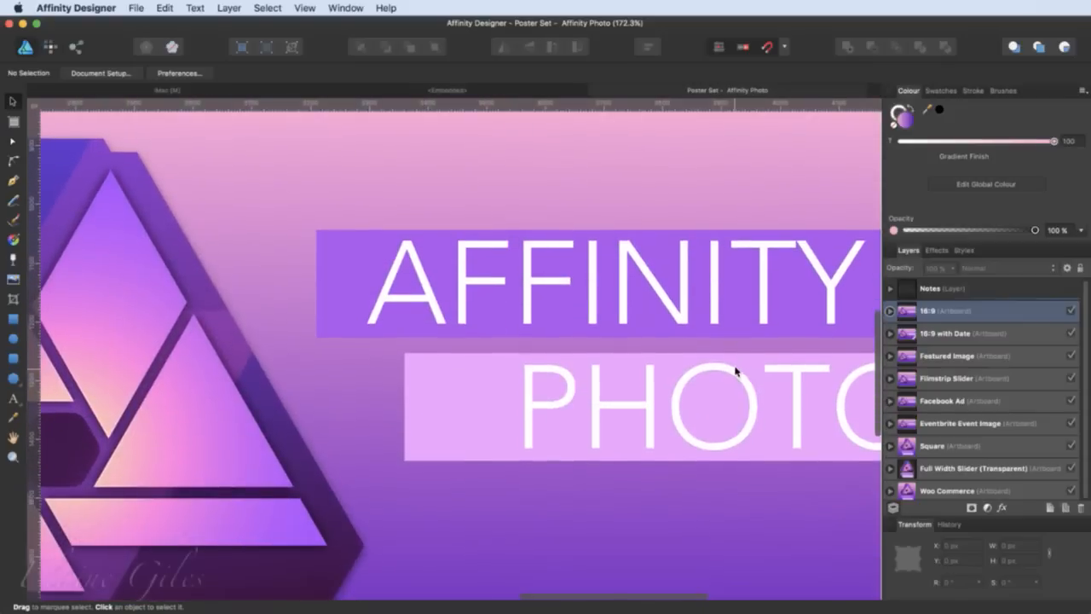
pyautogui.scroll(-4, 735, 372)
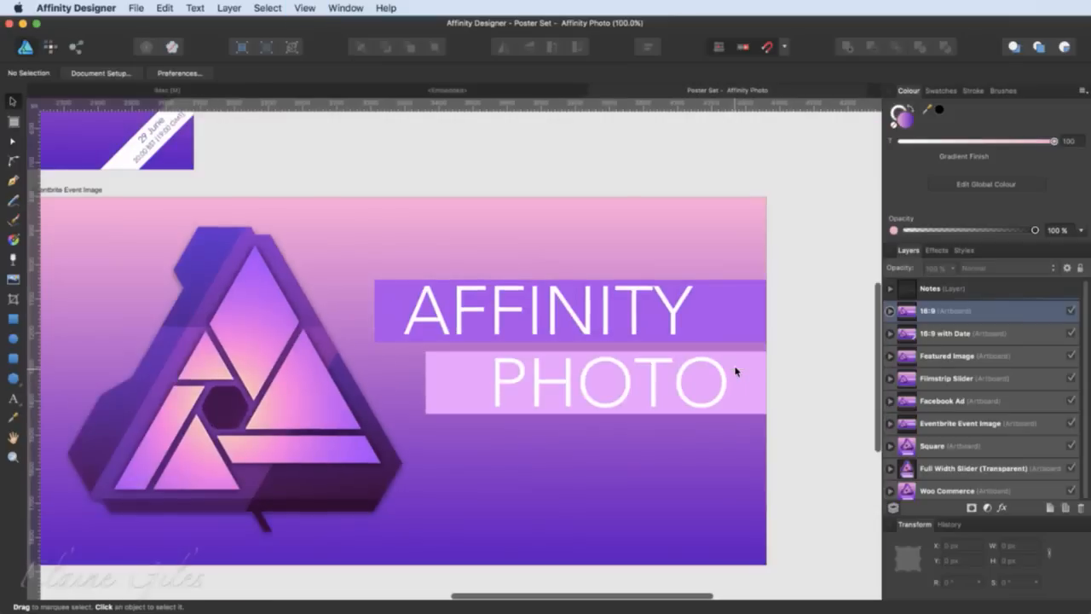
pyautogui.hscroll(-5, 726, 413)
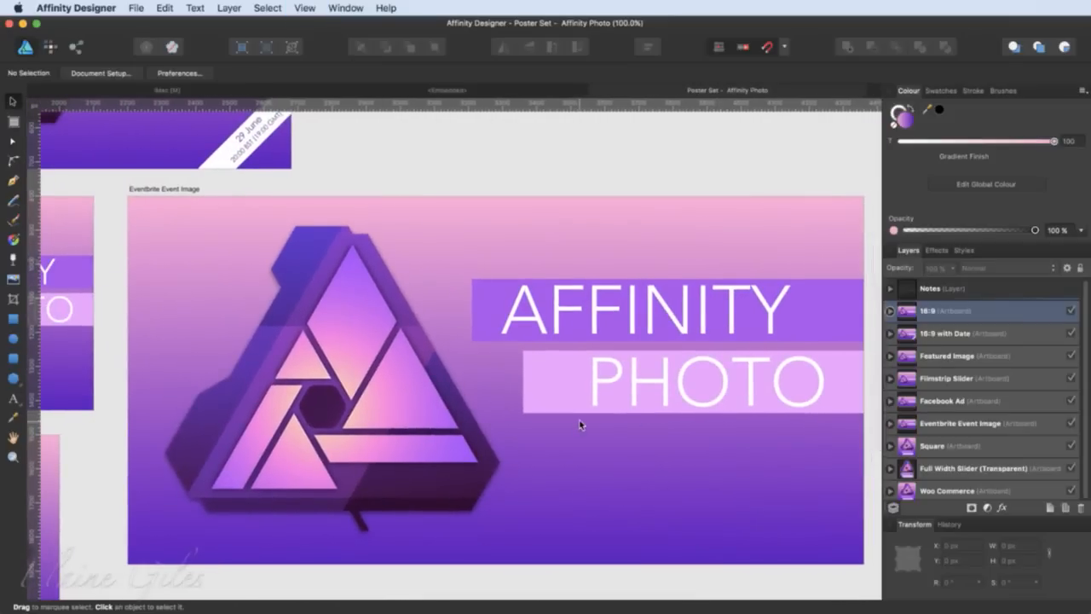
pyautogui.hscroll(-10, 579, 424)
pyautogui.hscroll(-4, 580, 424)
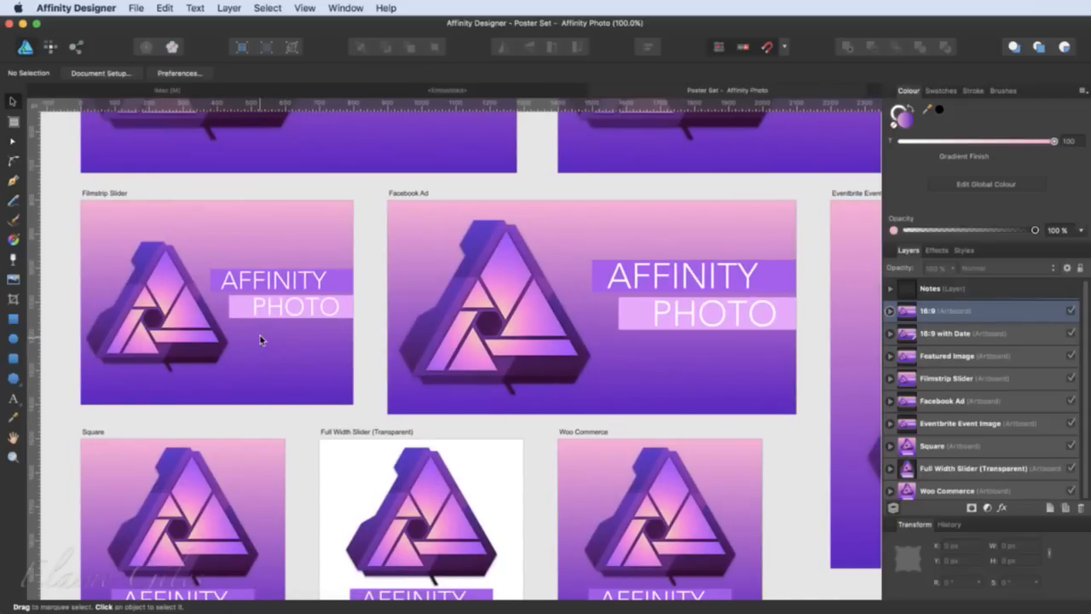
pyautogui.scroll(-2, 260, 335)
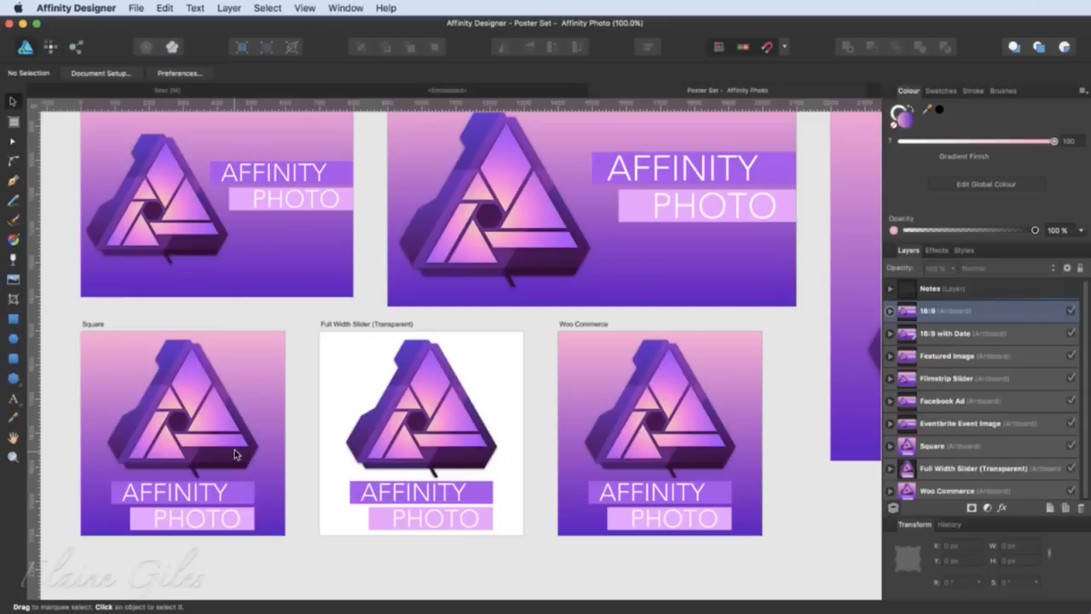
pyautogui.press('super+0')
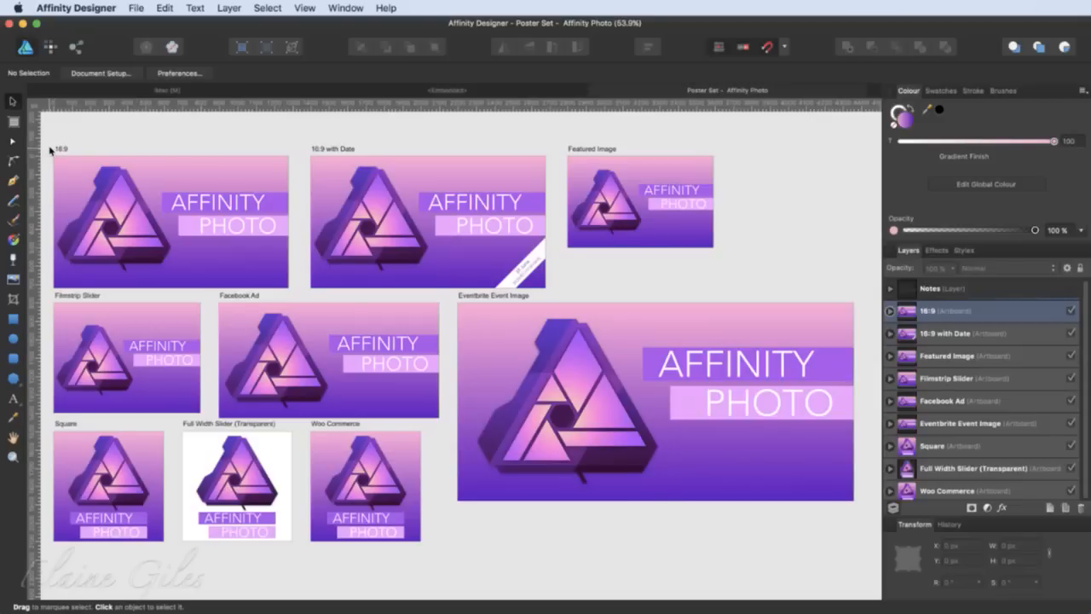
# - Select the 16:9, 16:9 with Date, Filmstrip Slider and Facebook Ad artboards in turn to match their titles with their layers
pyautogui.scroll(5, 49, 150)
pyautogui.click(69, 162)
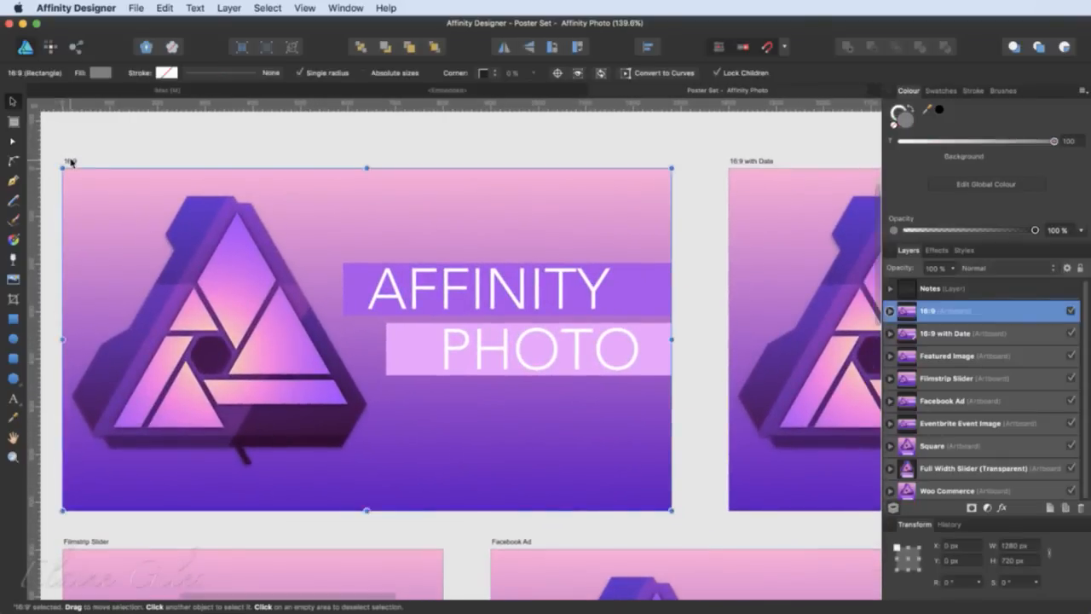
pyautogui.click(753, 162)
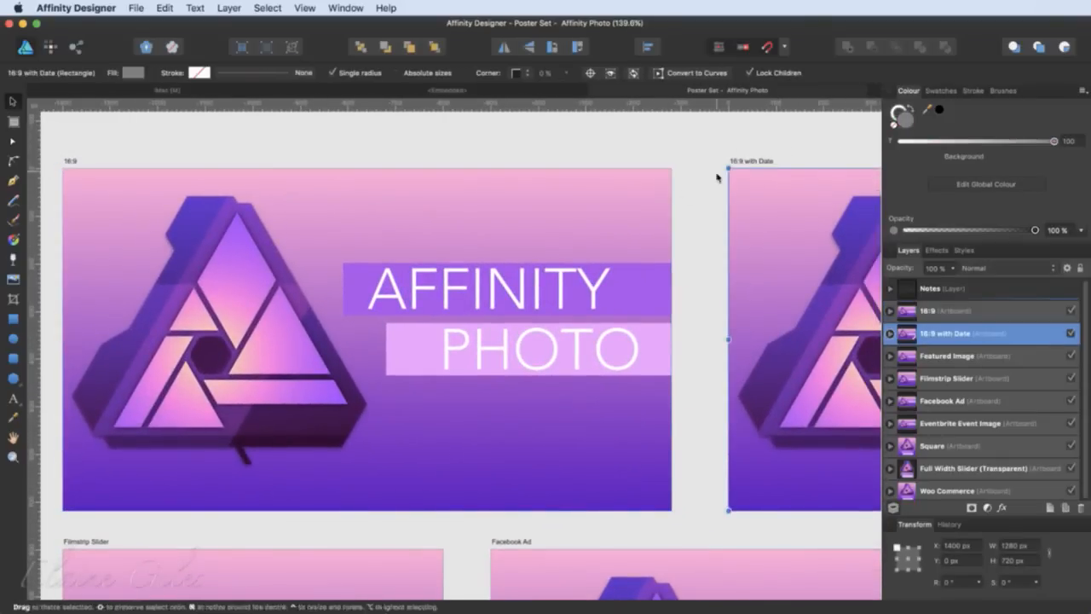
pyautogui.click(85, 542)
pyautogui.click(514, 542)
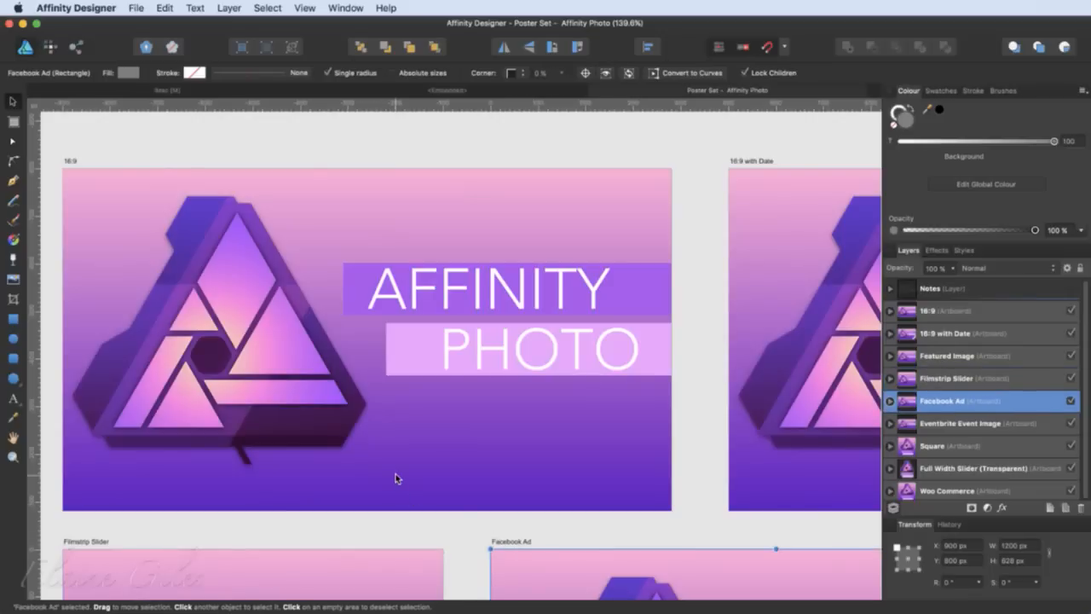
pyautogui.press('super+0')
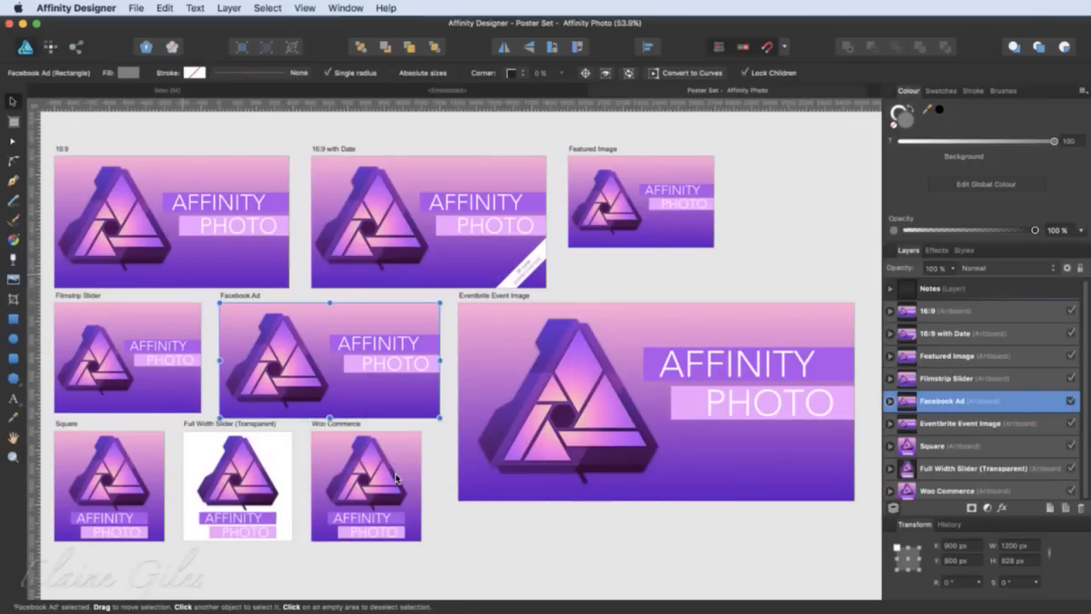
pyautogui.click(958, 310)
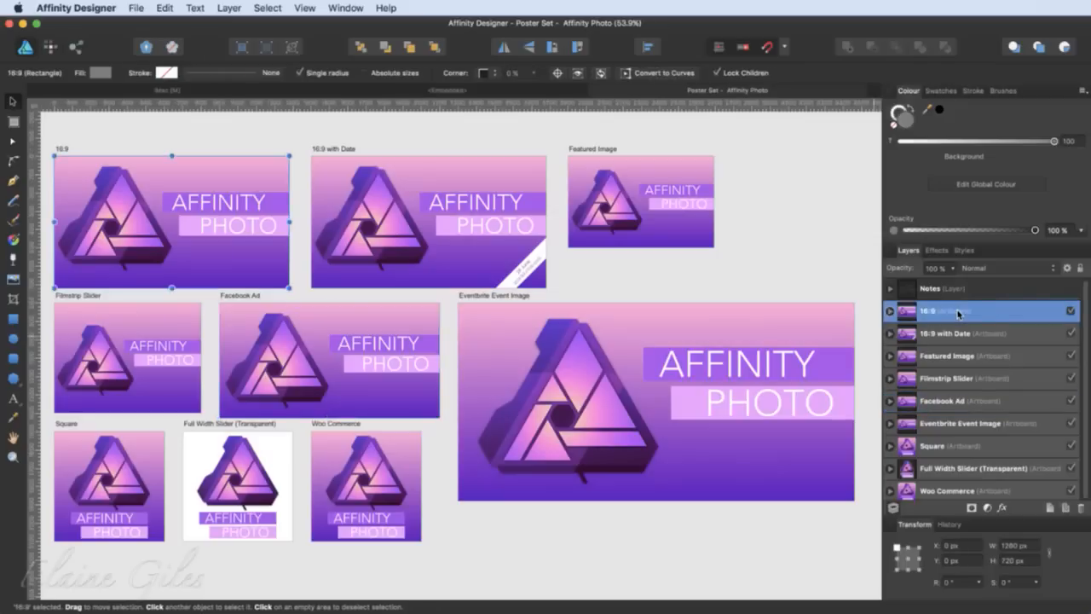
pyautogui.click(959, 332)
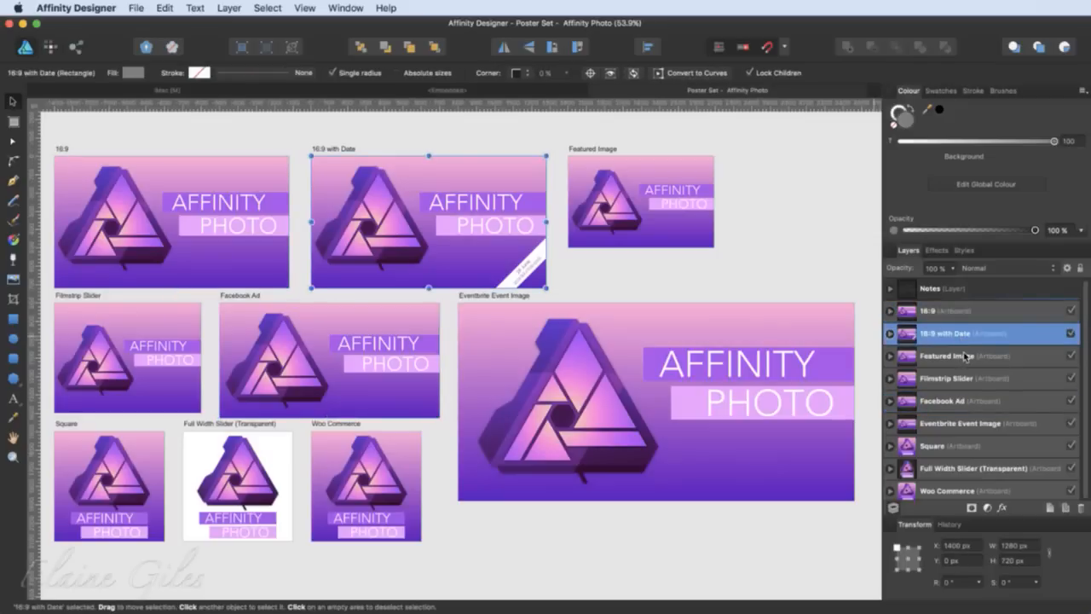
# - Make the Notes layer visible and hide the artwork of all artboards from 16:9 to Woo Commerce
pyautogui.click(984, 292)
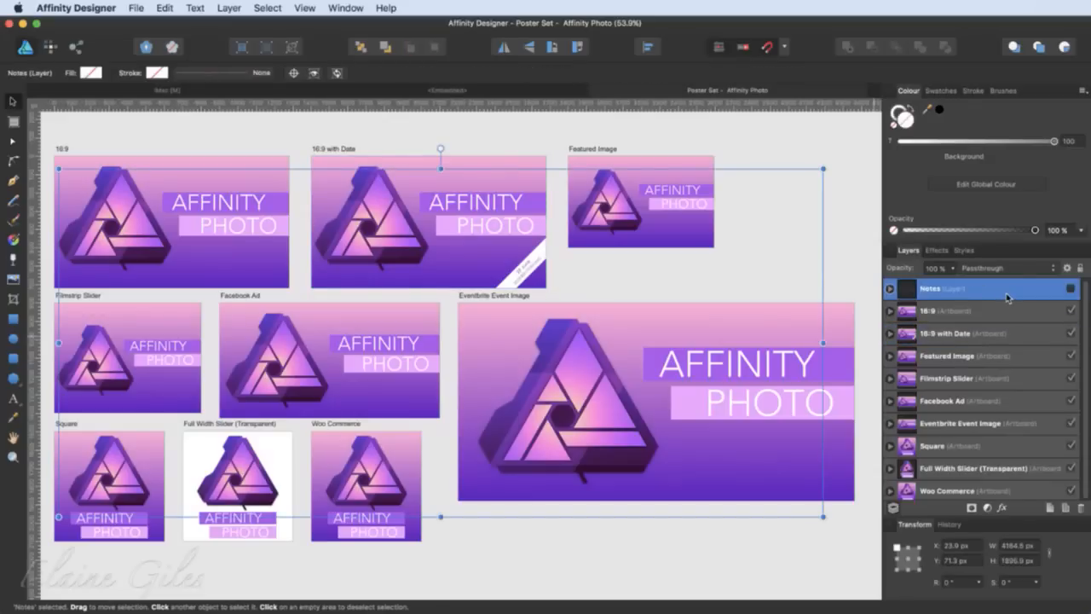
pyautogui.click(1070, 288)
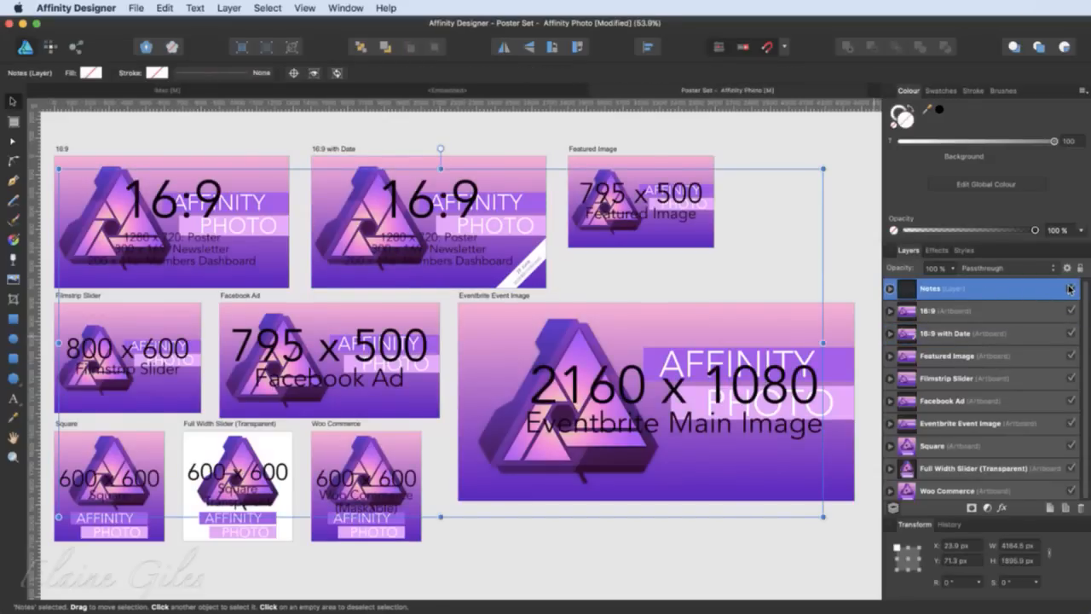
pyautogui.click(1004, 316)
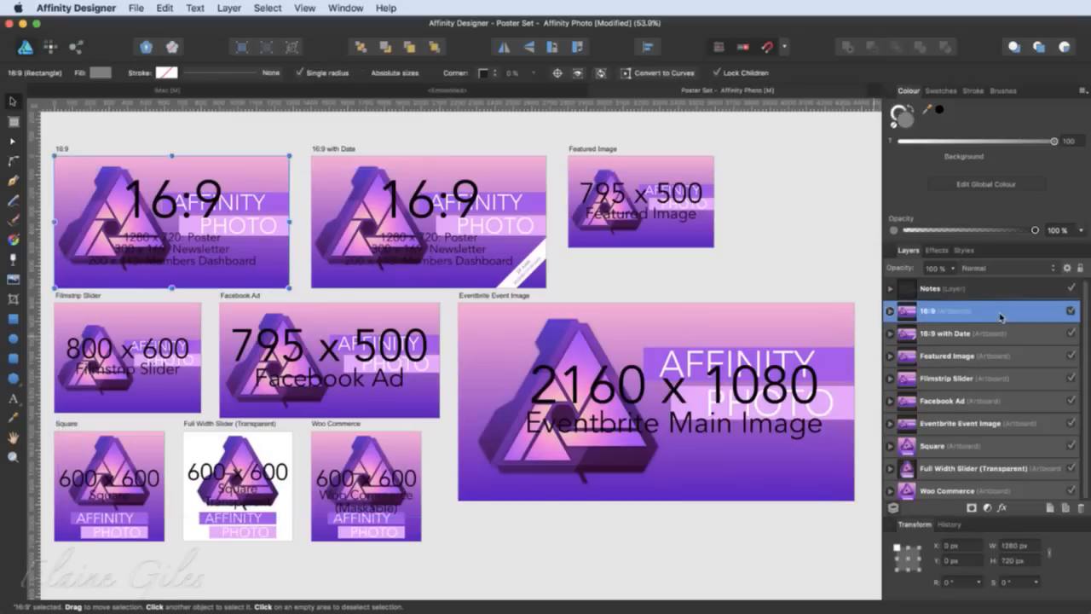
pyautogui.keyDown('shift'); pyautogui.click(940, 487); pyautogui.keyUp('shift')
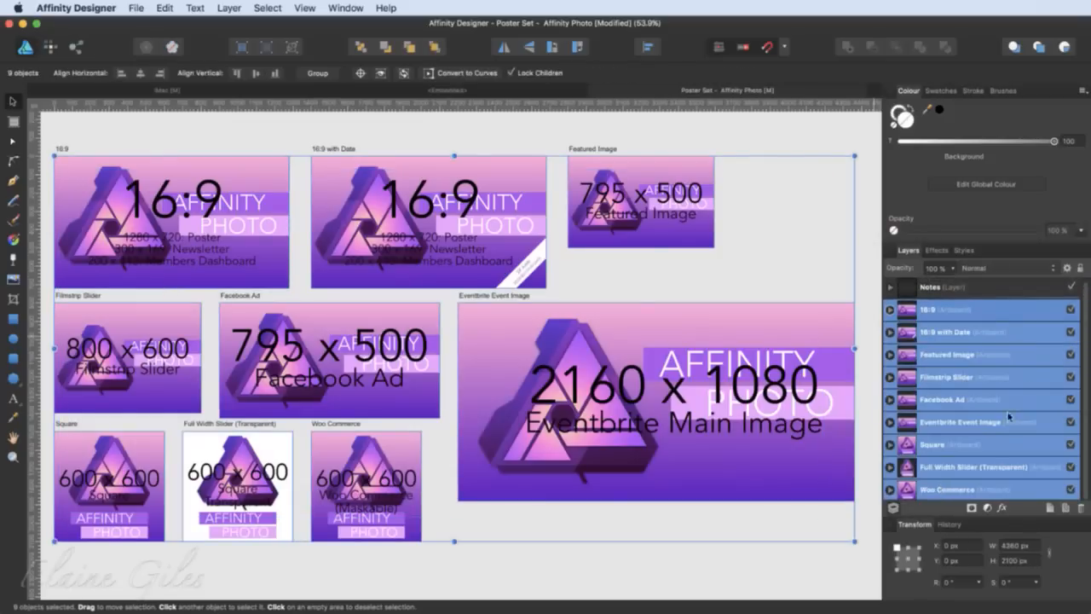
pyautogui.click(1070, 309)
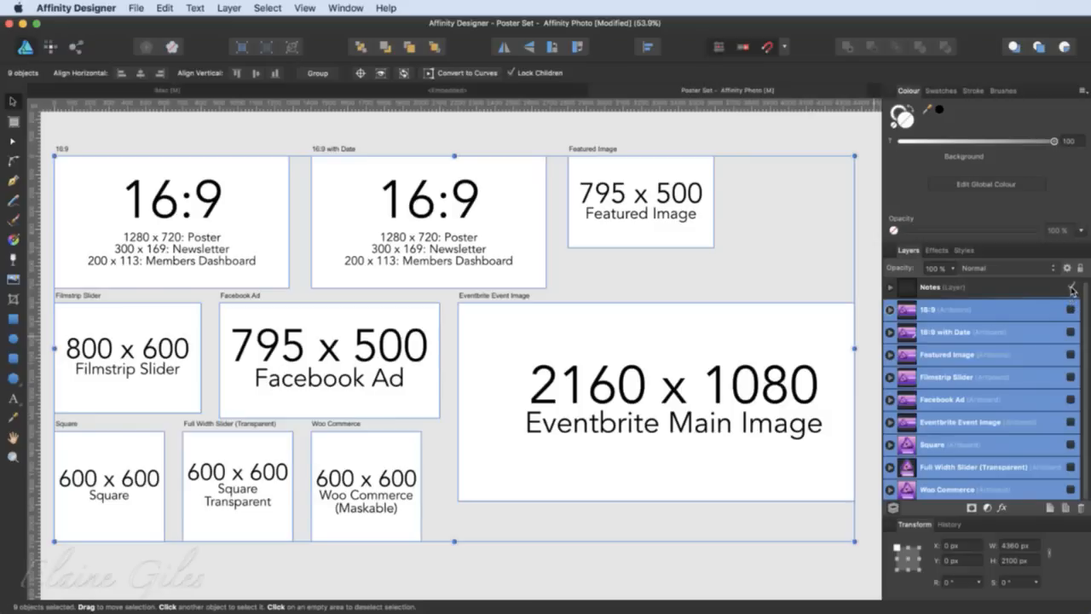
# - Show the artwork of all artboards again, hide the Notes layer and clear the selection
pyautogui.click(1071, 309)
pyautogui.click(1072, 292)
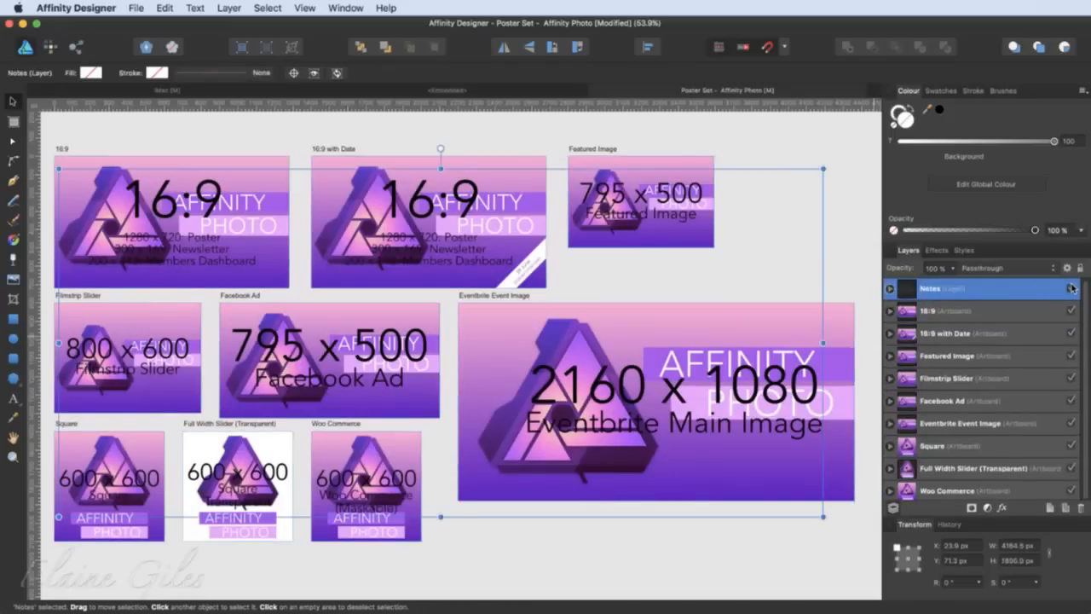
pyautogui.click(1071, 290)
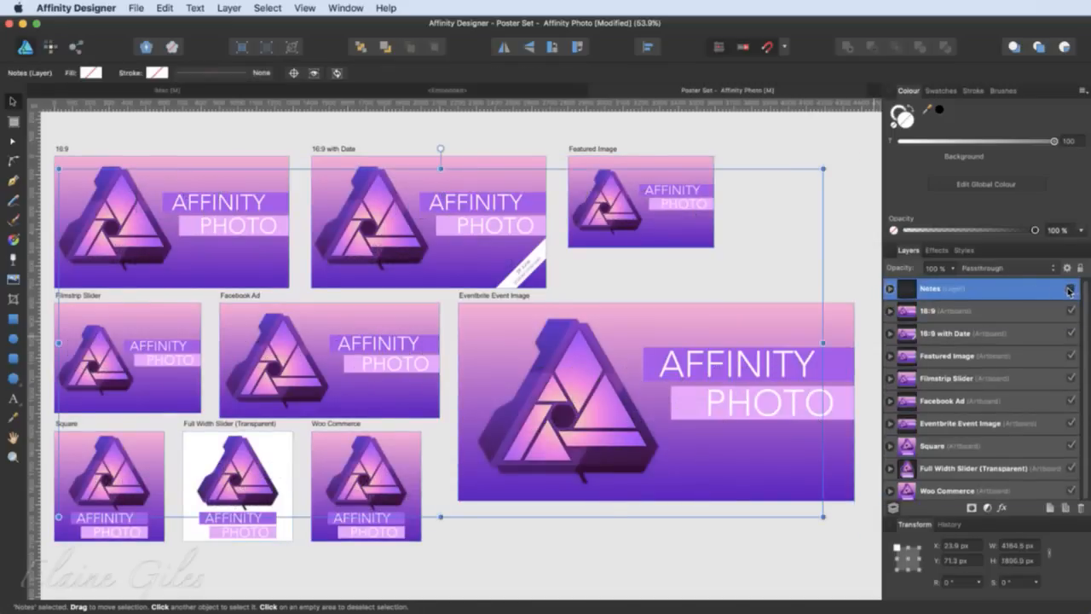
pyautogui.click(846, 257)
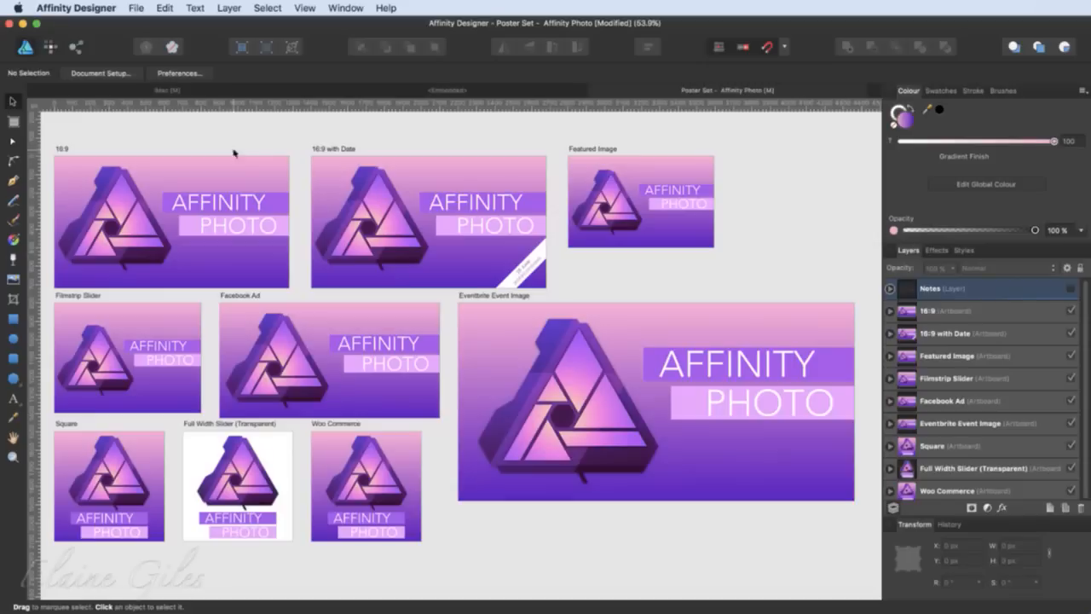
# - Switch to the Export Persona and look through the slices from the whole page to Woo Commerce, ending with only Square selected
pyautogui.click(77, 47)
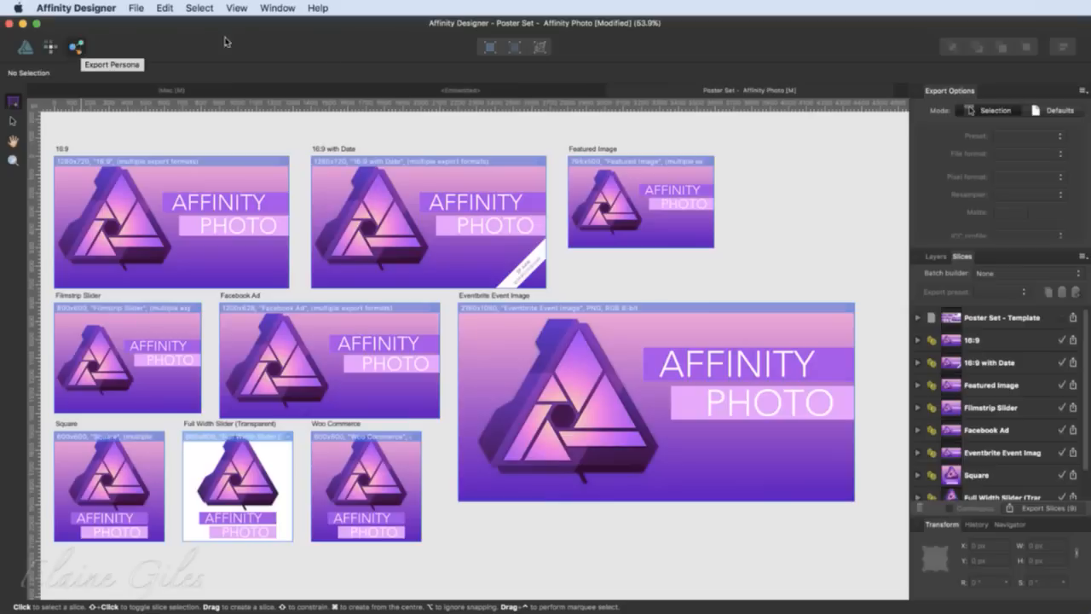
pyautogui.click(989, 321)
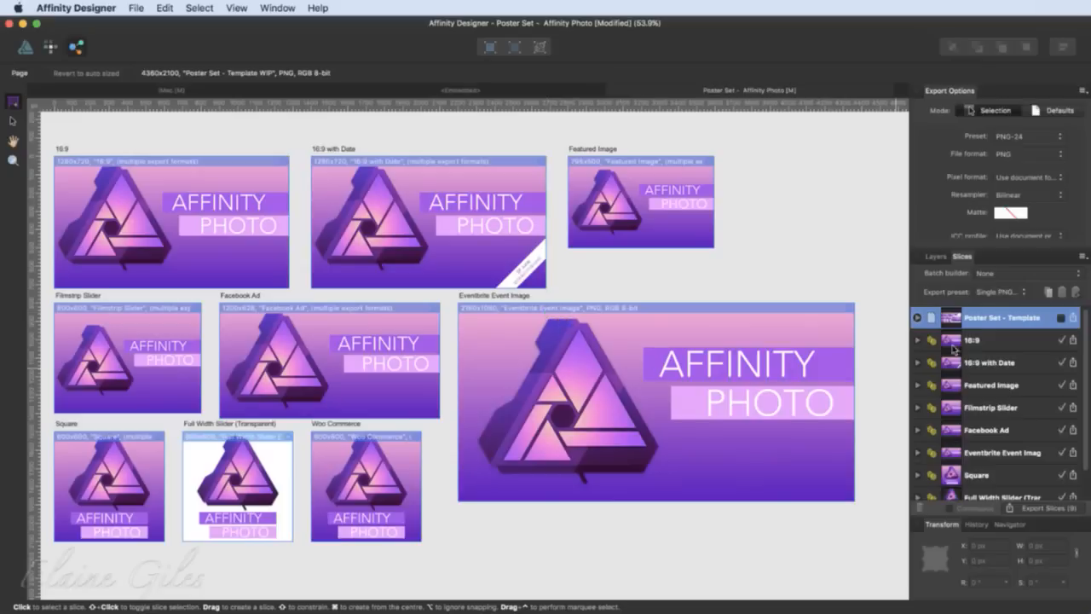
pyautogui.click(1008, 342)
pyautogui.scroll(-2, 1011, 454)
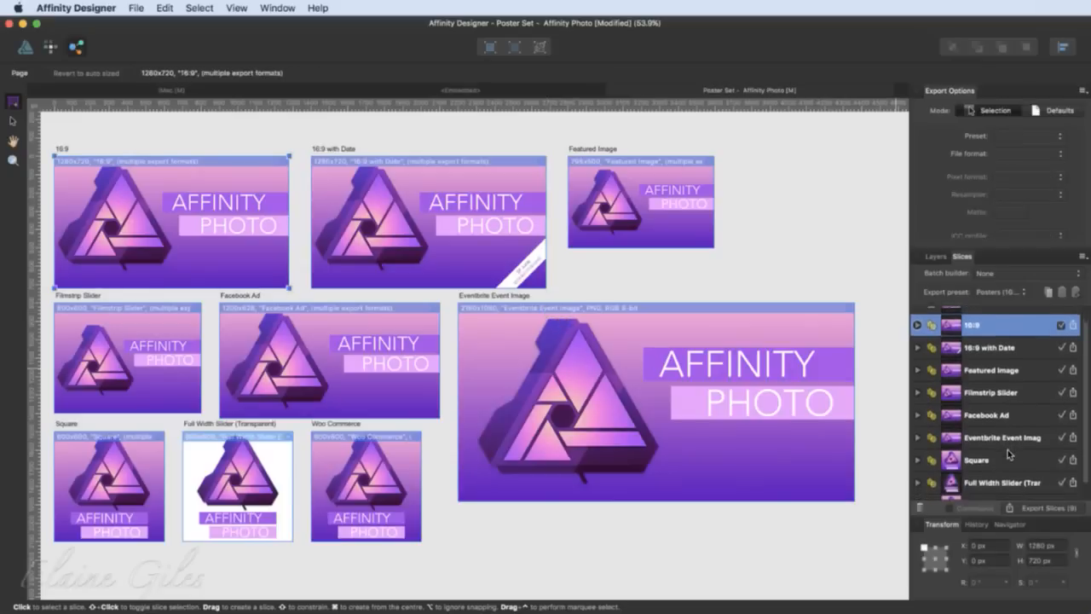
pyautogui.keyDown('shift'); pyautogui.click(1002, 489); pyautogui.keyUp('shift')
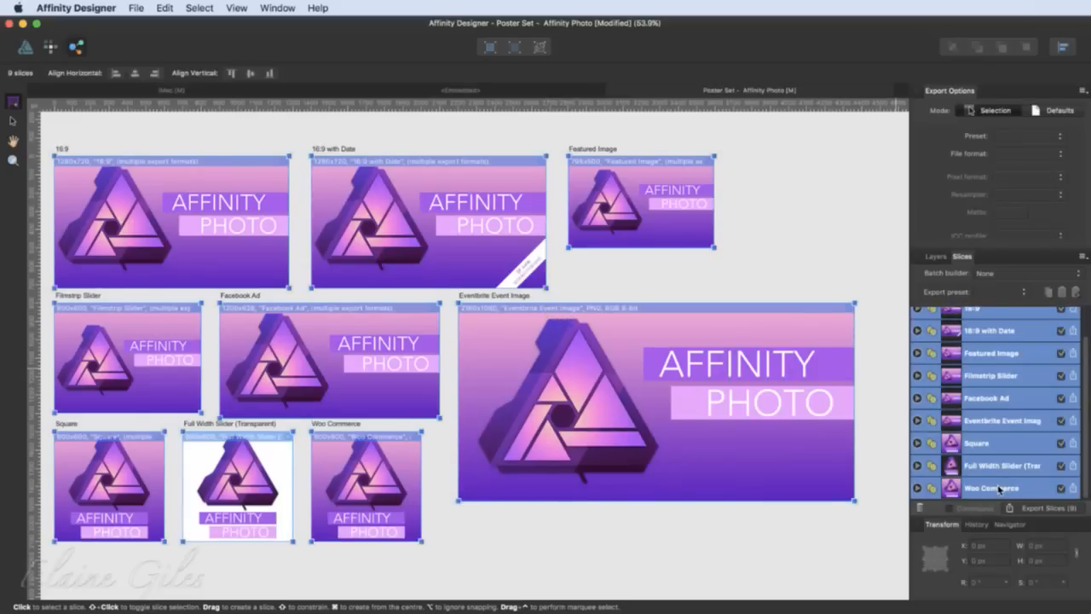
pyautogui.click(999, 488)
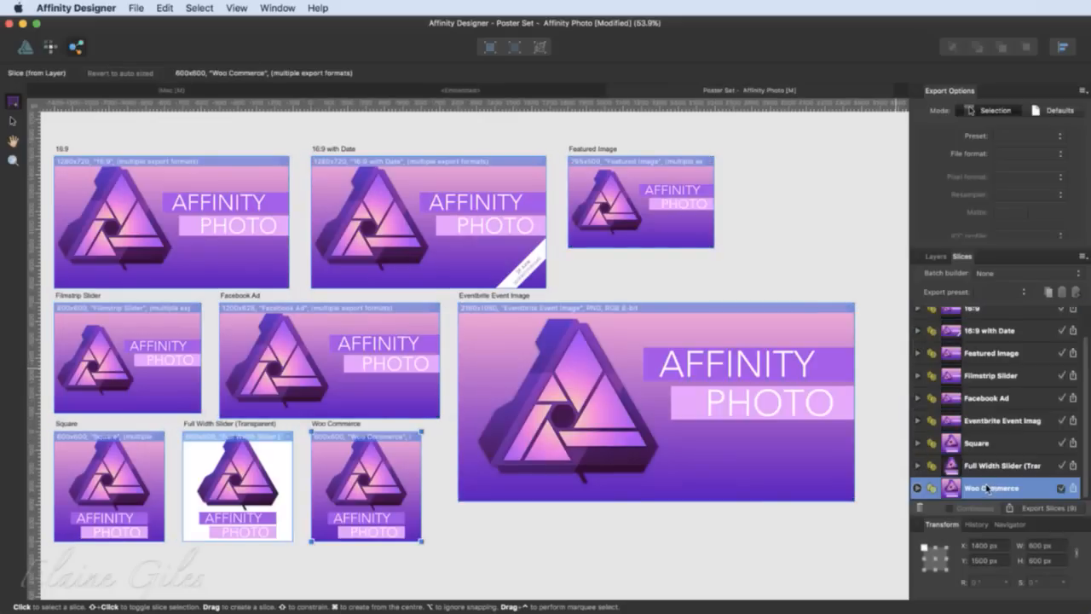
pyautogui.click(977, 444)
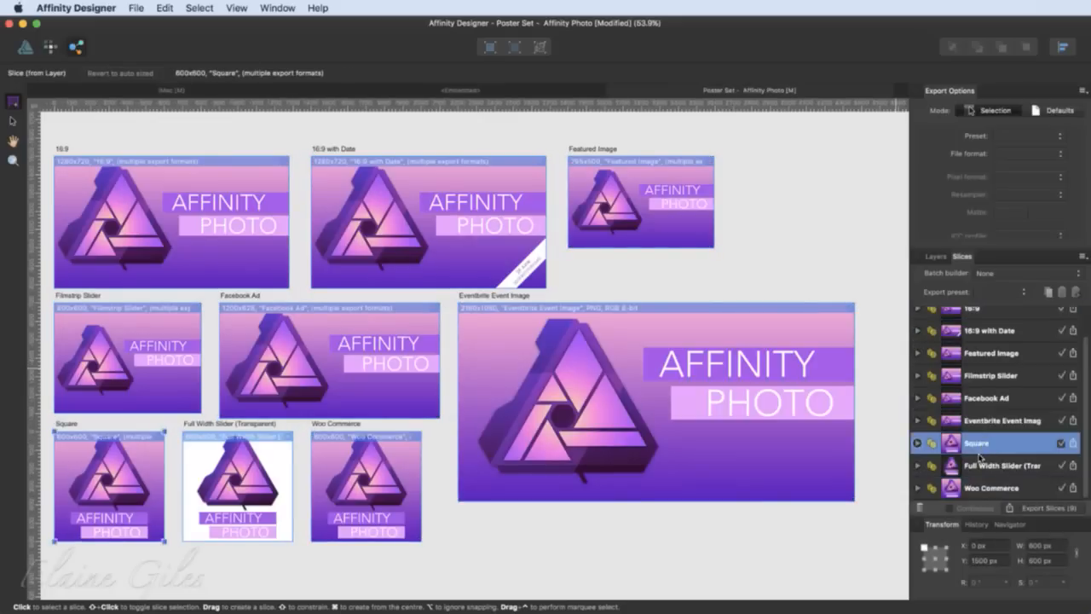
# - Expand the Square slice's export setup and add a 2x size to its PNG format
pyautogui.click(917, 443)
pyautogui.scroll(-3, 1028, 475)
pyautogui.scroll(-5, 1029, 476)
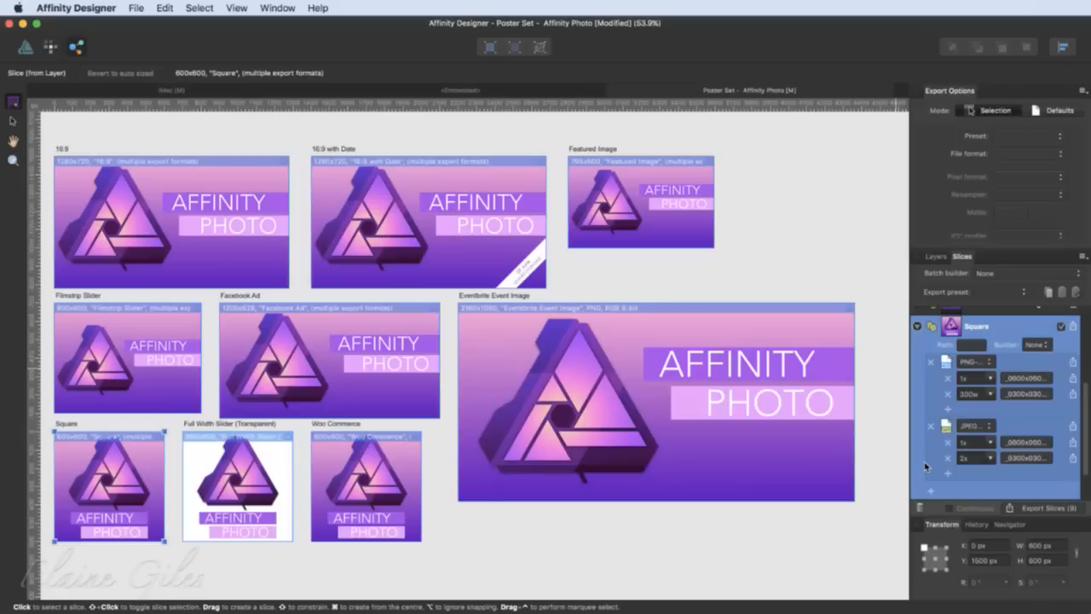
pyautogui.click(949, 413)
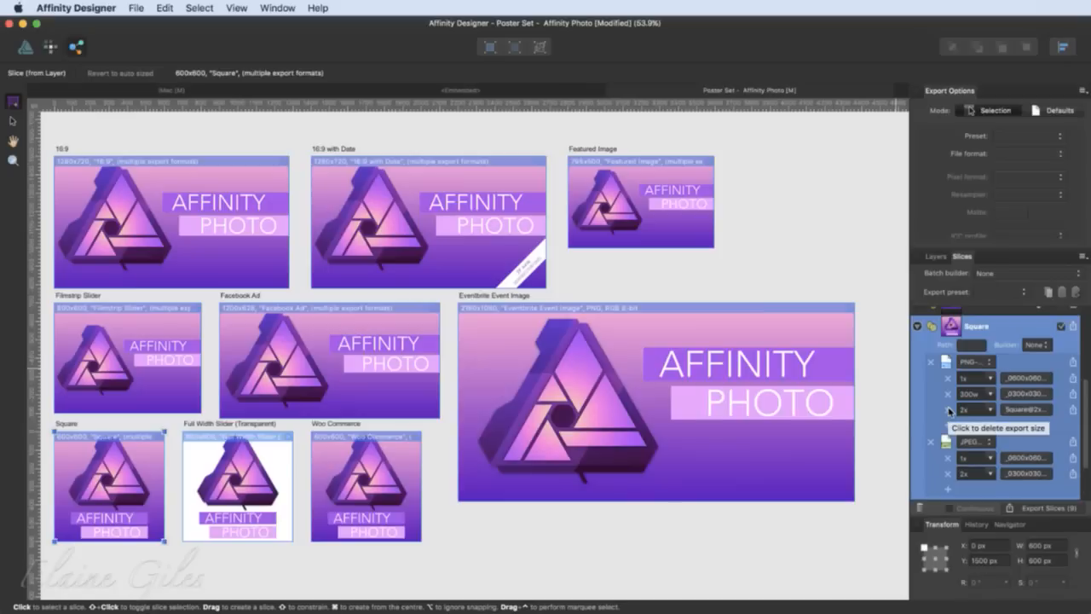
# - Keep the Square slice's third PNG size at 2x and inspect its output filename settings without changing them
pyautogui.click(979, 409)
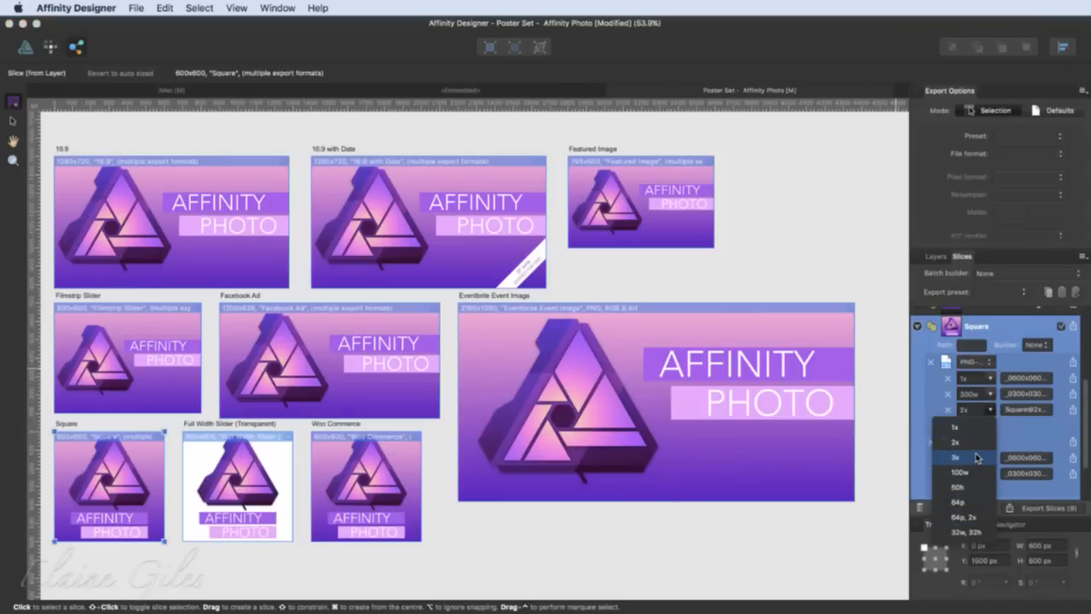
pyautogui.click(976, 443)
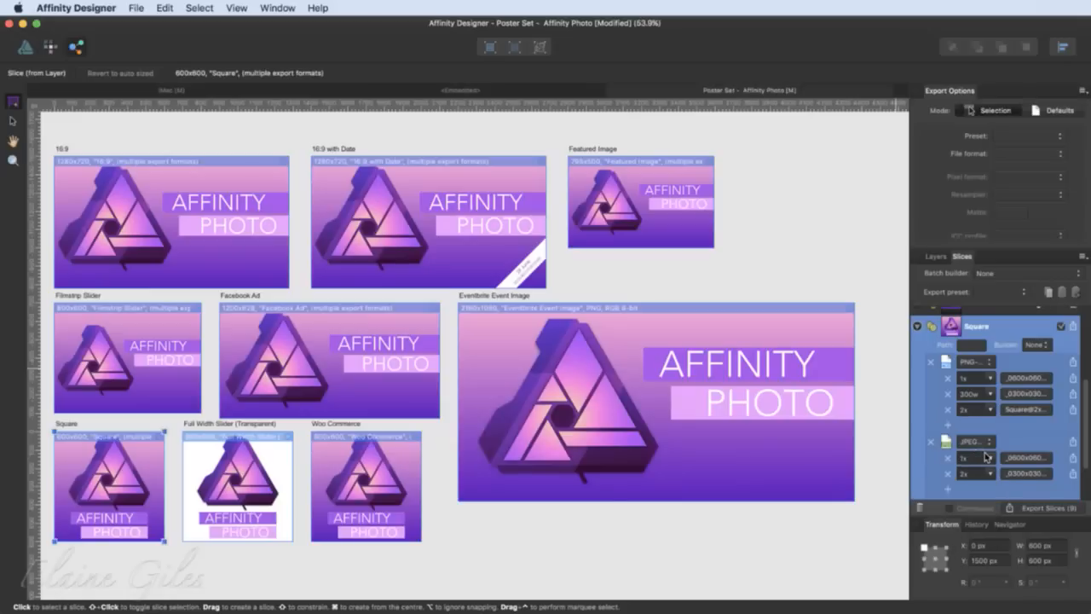
pyautogui.click(1027, 411)
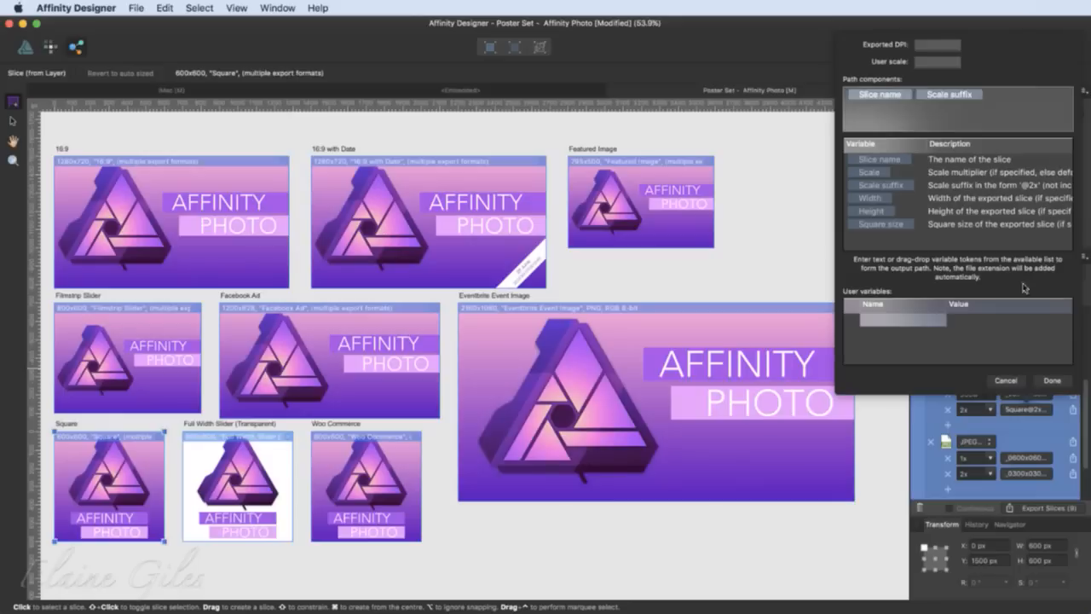
pyautogui.click(1008, 381)
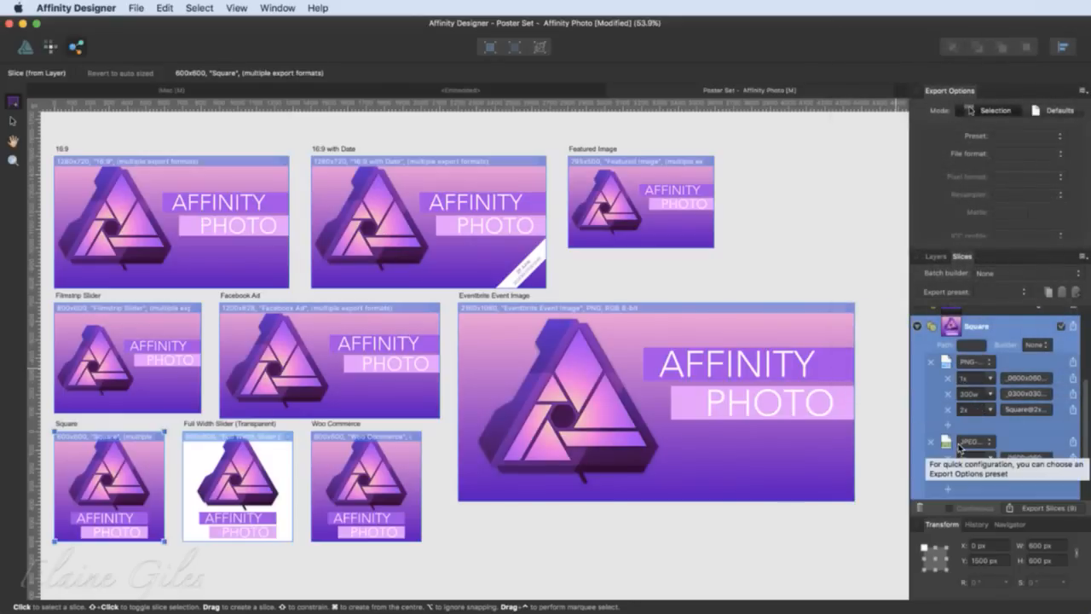
# - Add another export format to the Square slice, below its JPEG format, and set it to PDF (for export)
pyautogui.scroll(-1, 959, 446)
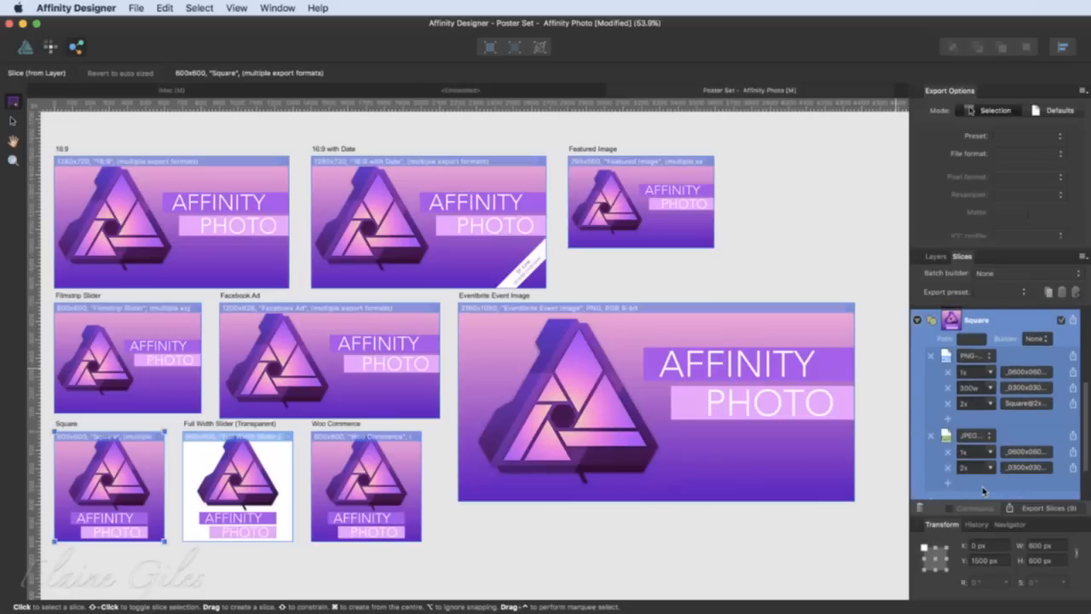
pyautogui.scroll(-2, 982, 490)
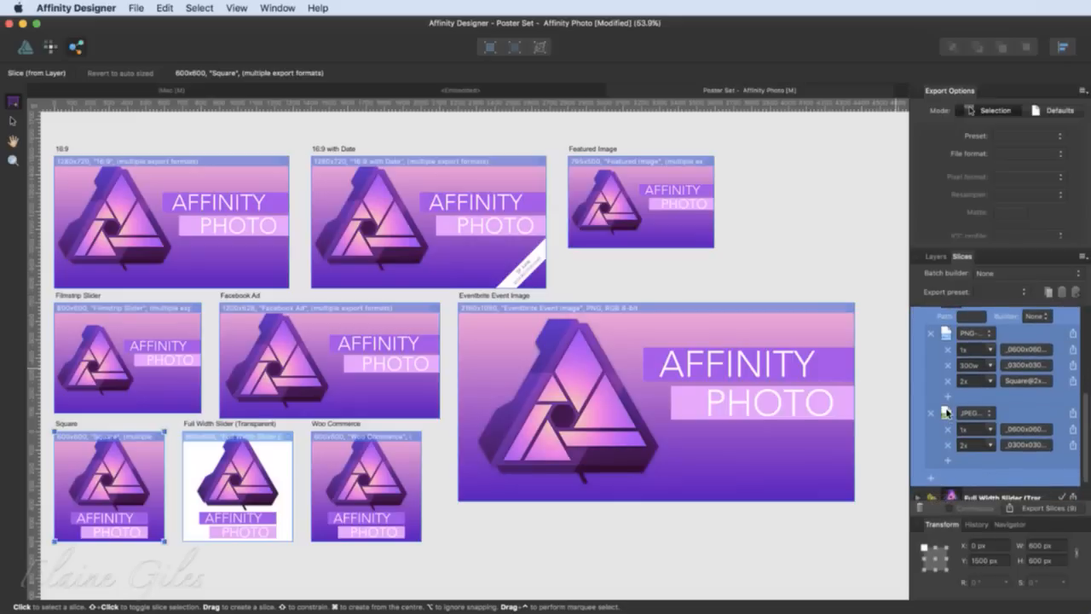
pyautogui.click(932, 482)
pyautogui.scroll(-2, 1016, 474)
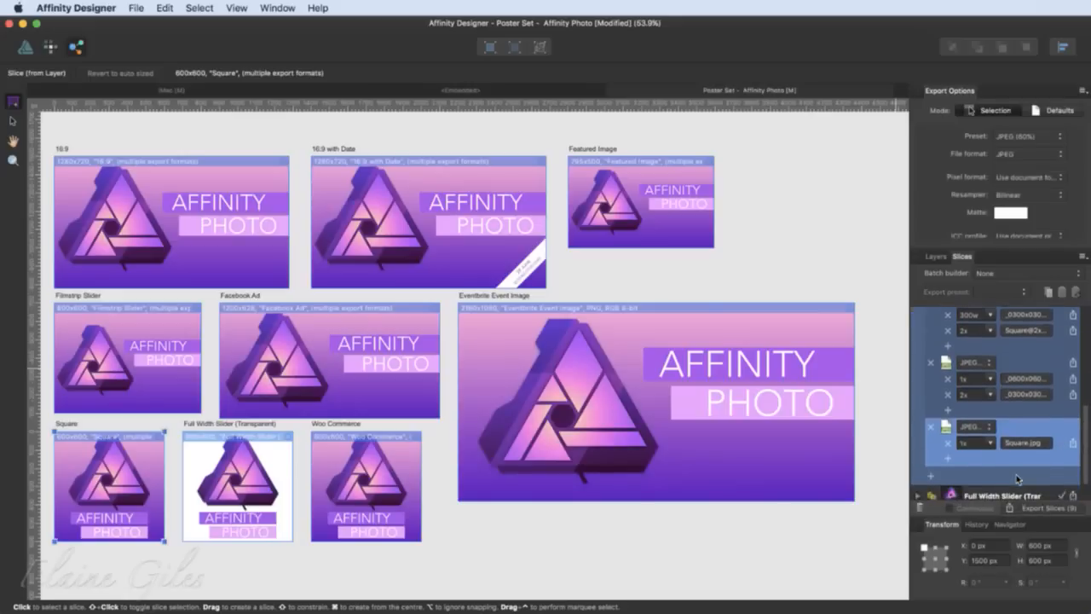
pyautogui.click(990, 427)
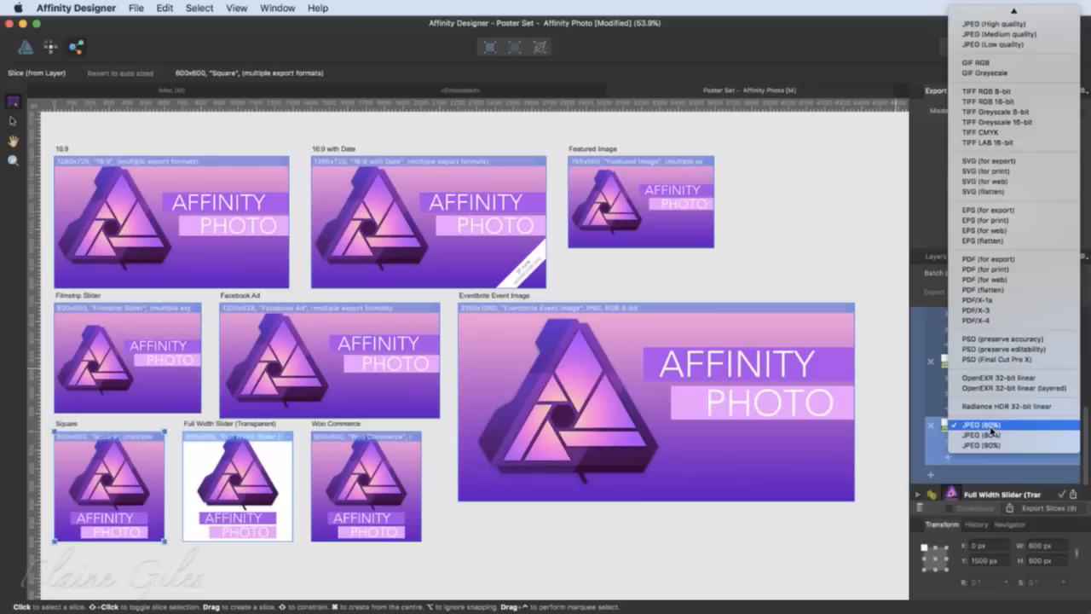
pyautogui.scroll(2, 990, 430)
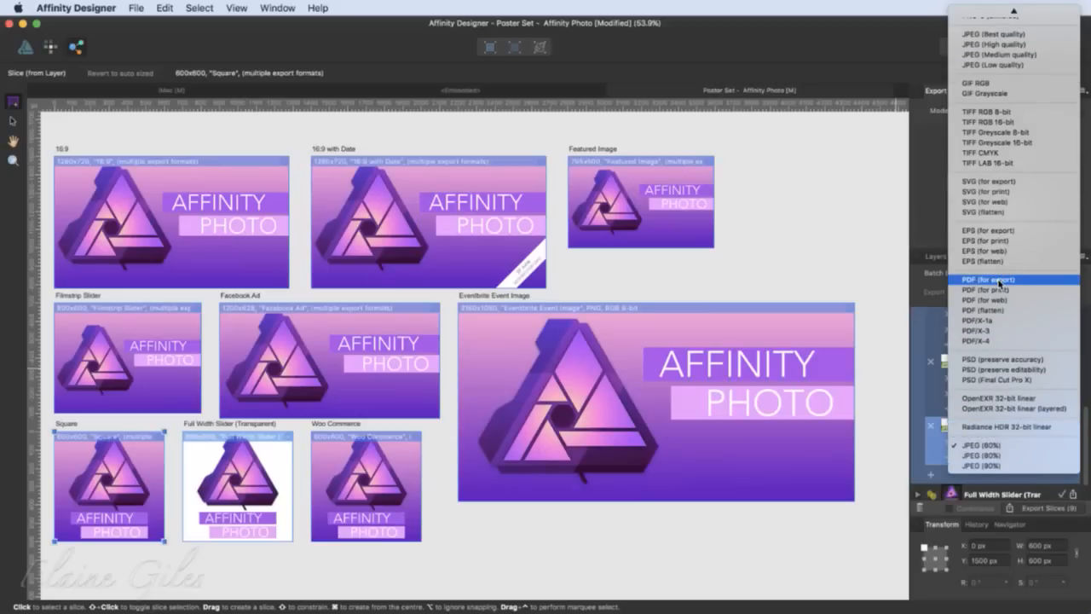
pyautogui.click(999, 282)
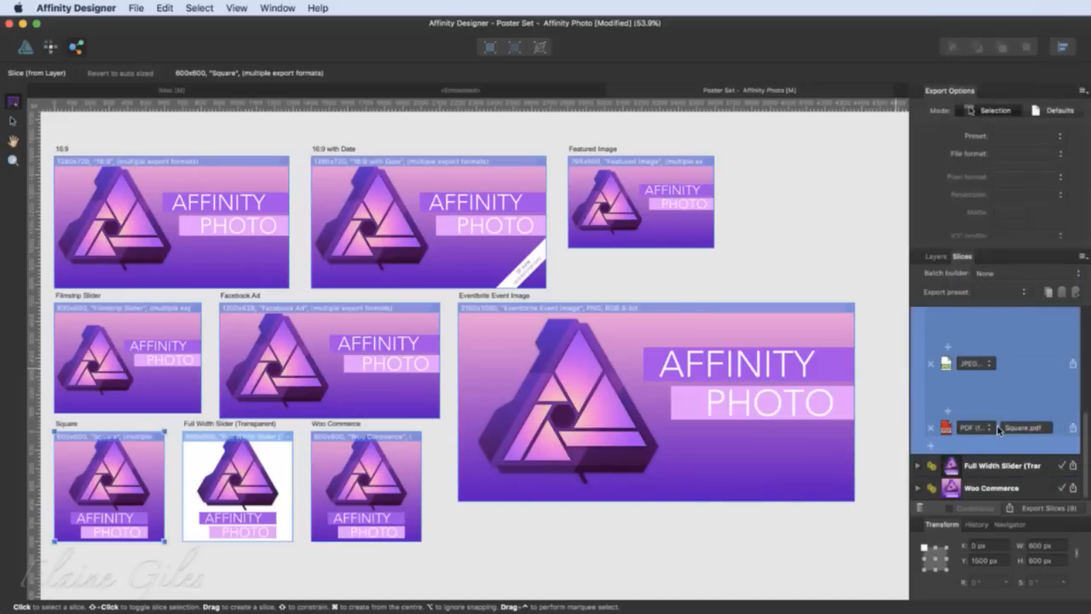
# - Export only the Square slice's PDF format to the Desktop as Square.pdf
pyautogui.scroll(4, 999, 428)
pyautogui.scroll(2, 999, 429)
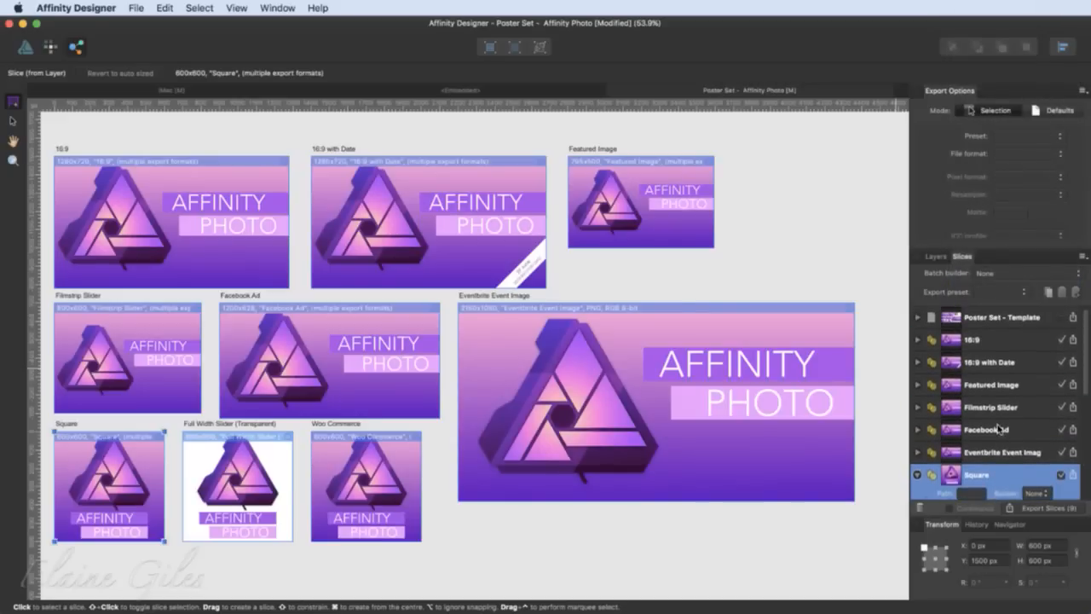
pyautogui.scroll(-4, 999, 429)
pyautogui.click(918, 373)
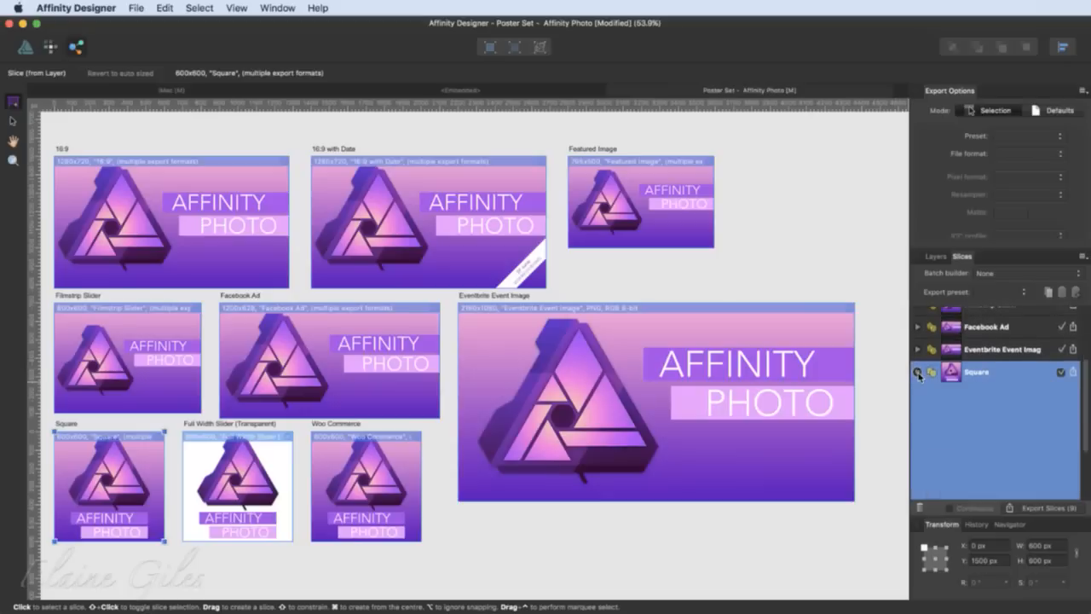
pyautogui.click(916, 442)
pyautogui.scroll(-6, 994, 436)
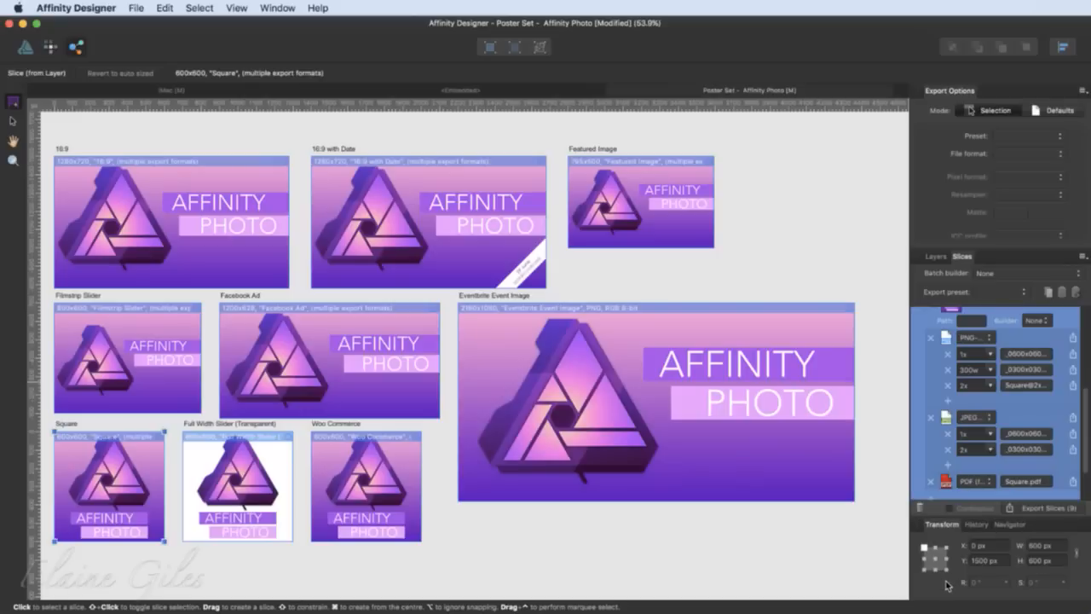
pyautogui.click(1073, 483)
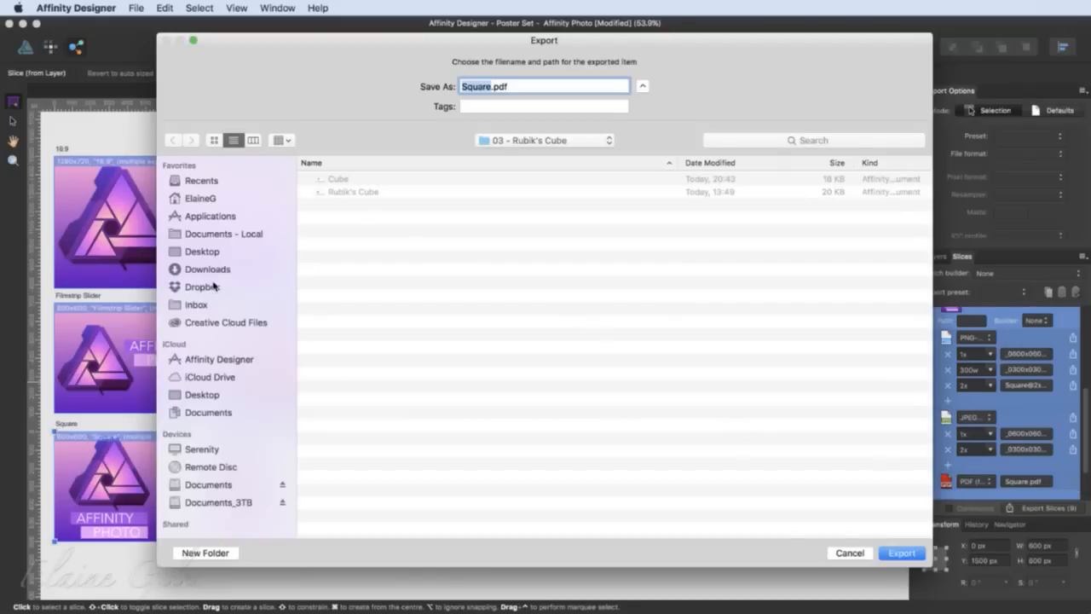
pyautogui.click(201, 255)
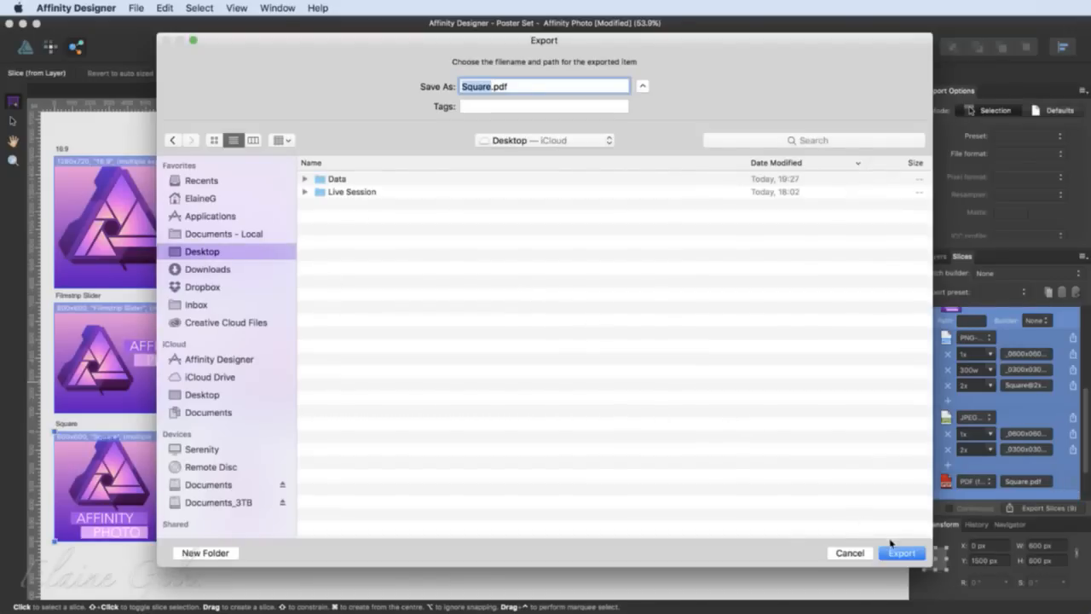
pyautogui.click(910, 554)
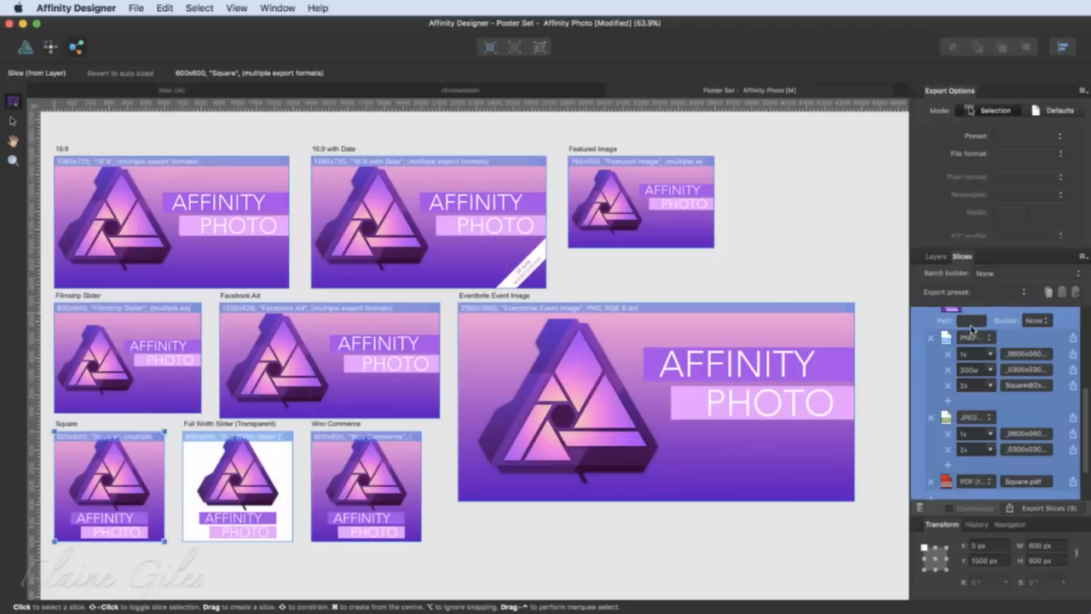
# - Collapse the Square slice and examine the export setups of the Full Width Slider (Transparent) and Woo Commerce slices
pyautogui.scroll(2, 978, 324)
pyautogui.click(918, 321)
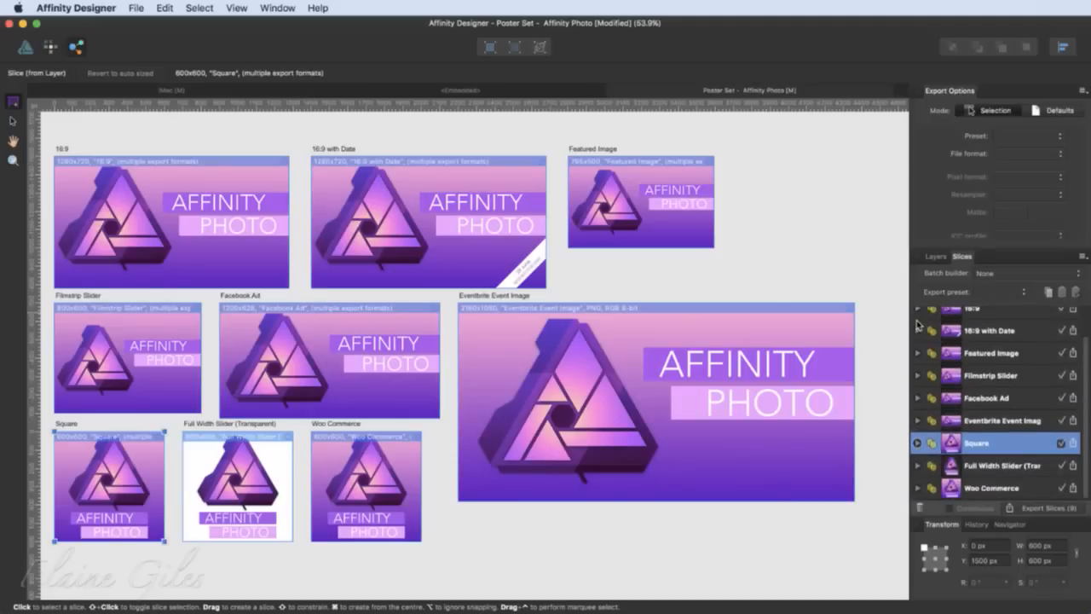
pyautogui.click(918, 465)
pyautogui.scroll(-5, 997, 435)
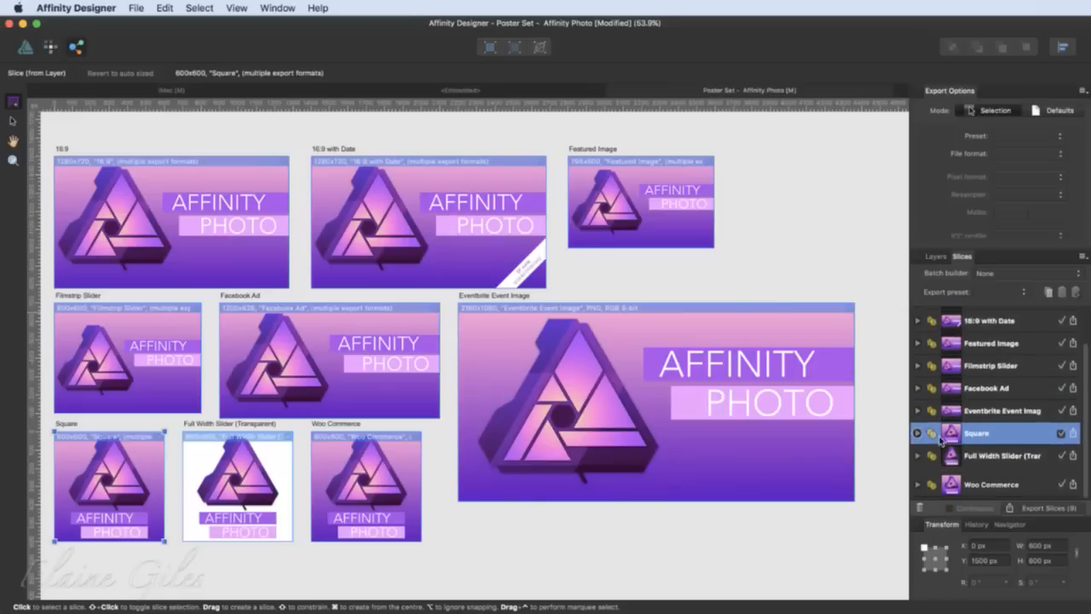
pyautogui.click(918, 386)
pyautogui.click(917, 488)
pyautogui.scroll(-4, 997, 426)
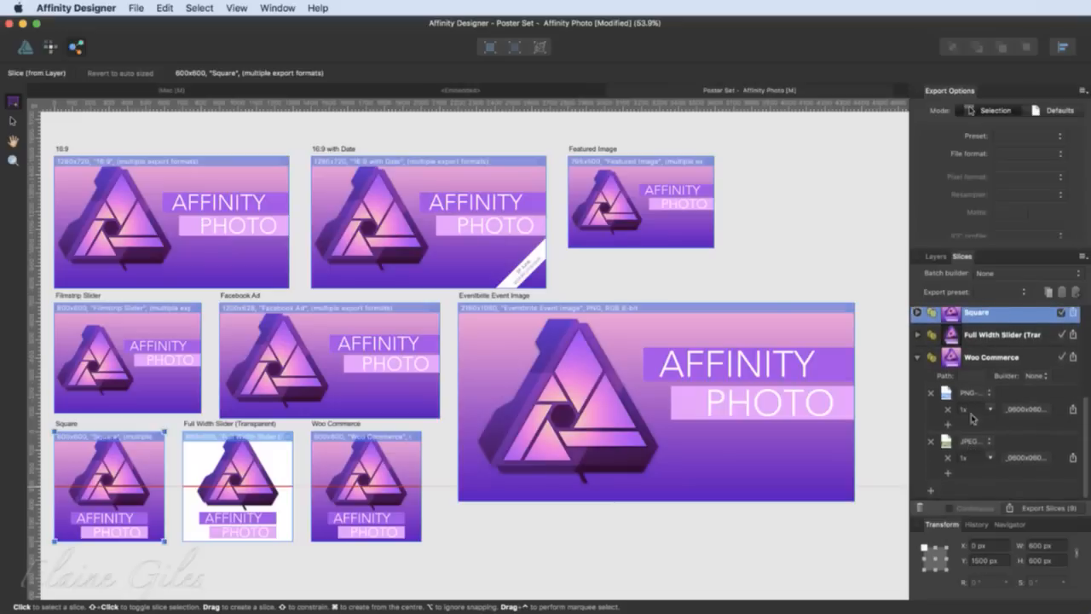
pyautogui.click(917, 358)
pyautogui.scroll(2, 988, 364)
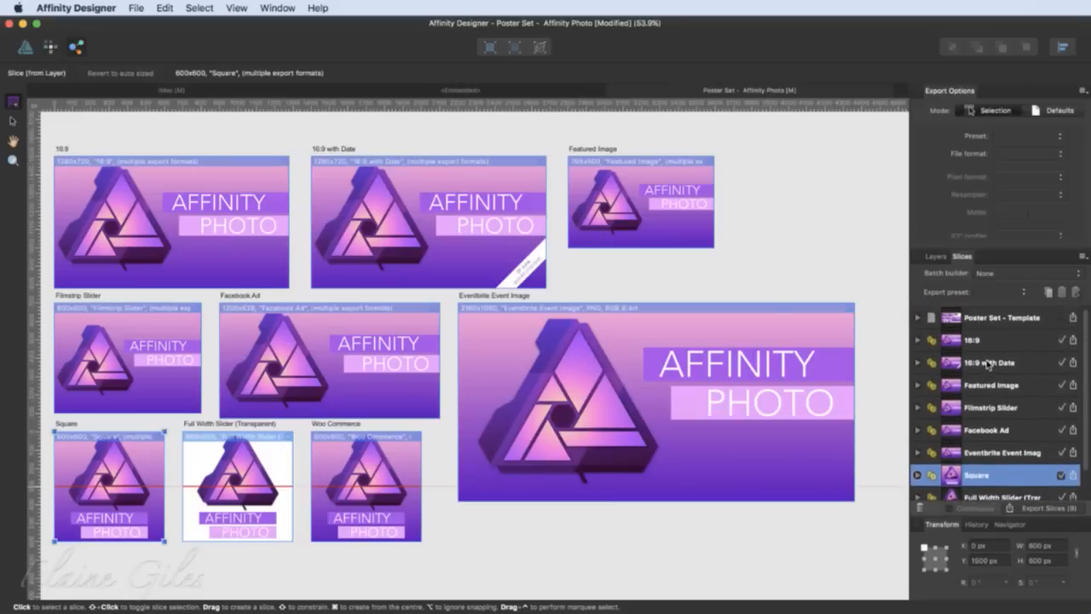
# - Select the 16:9 slice and review the sizes and filenames in its PNG export setup, leaving it collapsed
pyautogui.click(1002, 339)
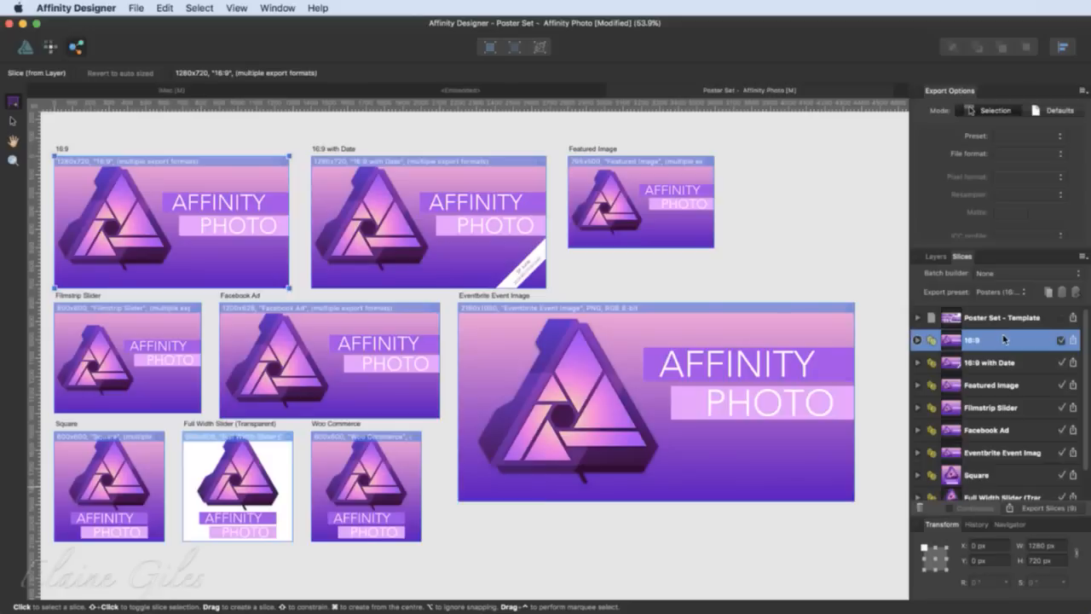
pyautogui.click(916, 340)
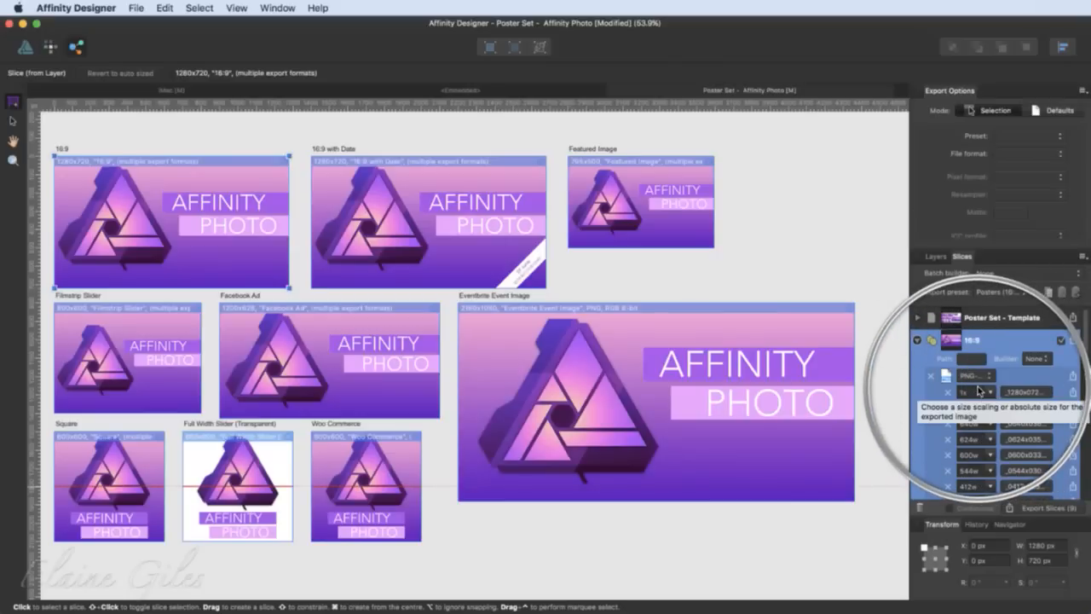
pyautogui.scroll(-2, 997, 409)
pyautogui.scroll(-1, 1008, 426)
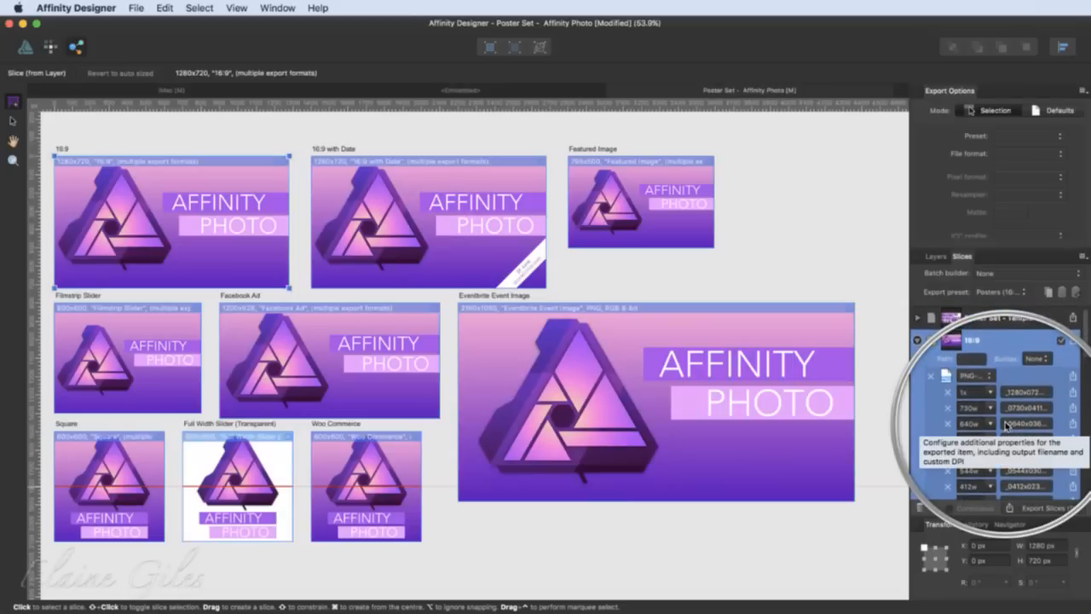
pyautogui.click(918, 340)
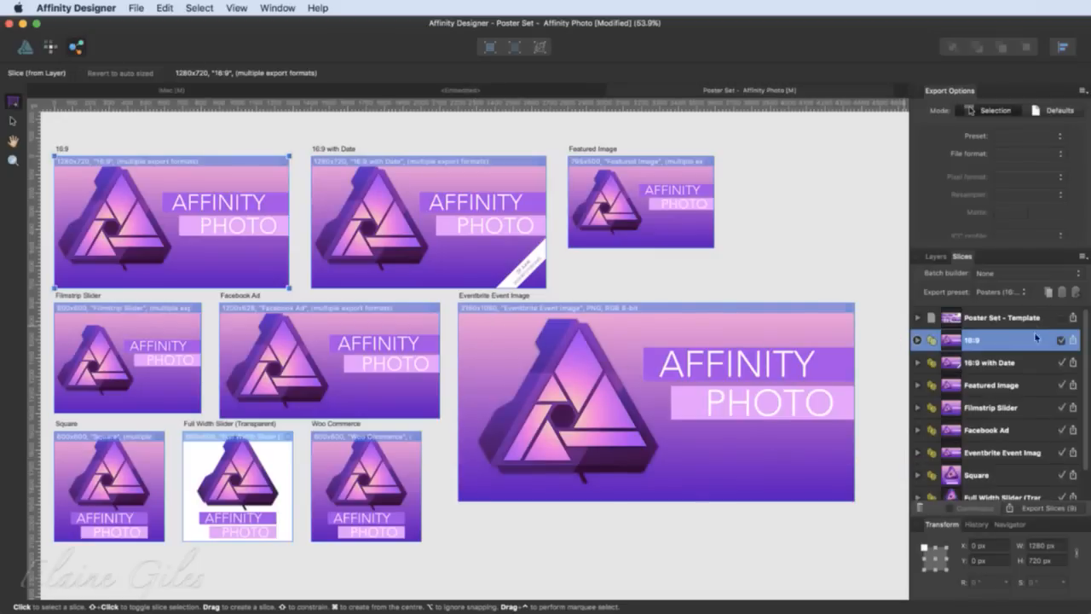
# - Export all nine checked slices into a new folder named Posters on the Desktop
pyautogui.scroll(-1, 1040, 381)
pyautogui.scroll(-2, 1040, 381)
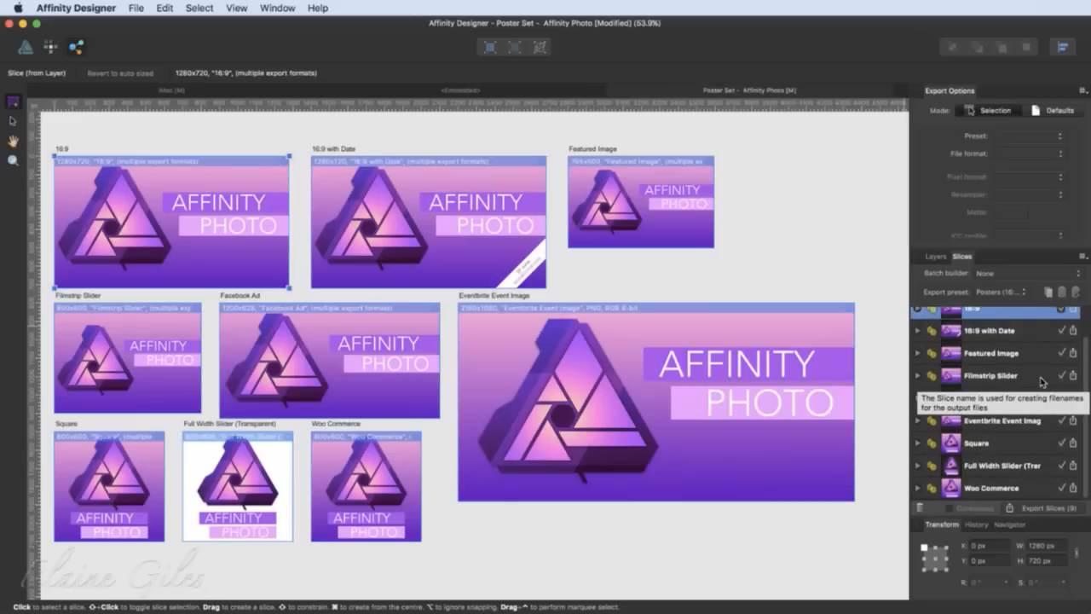
pyautogui.click(1056, 510)
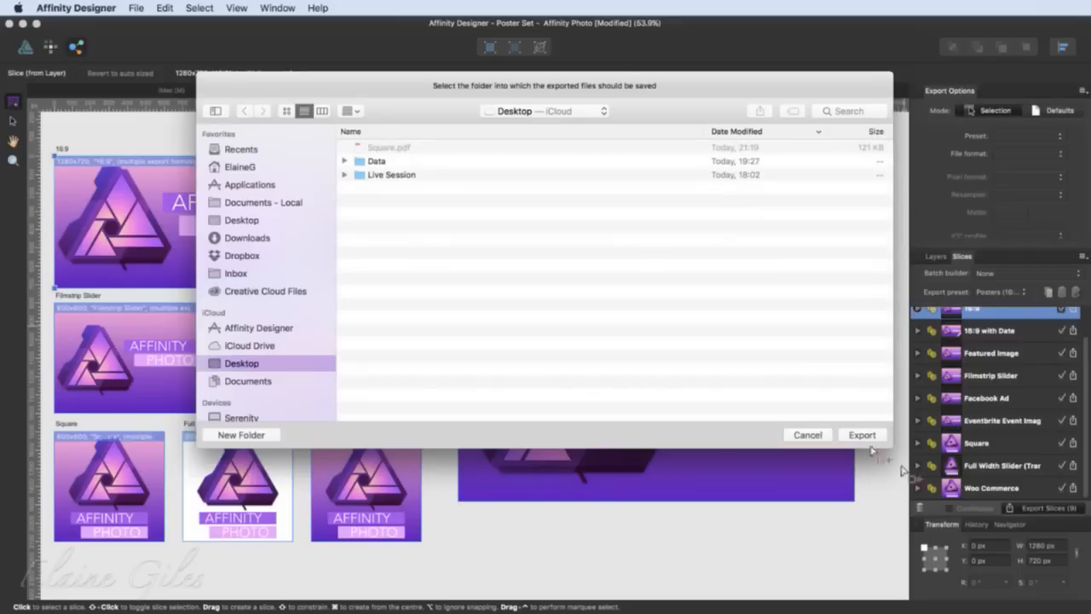
pyautogui.click(243, 434)
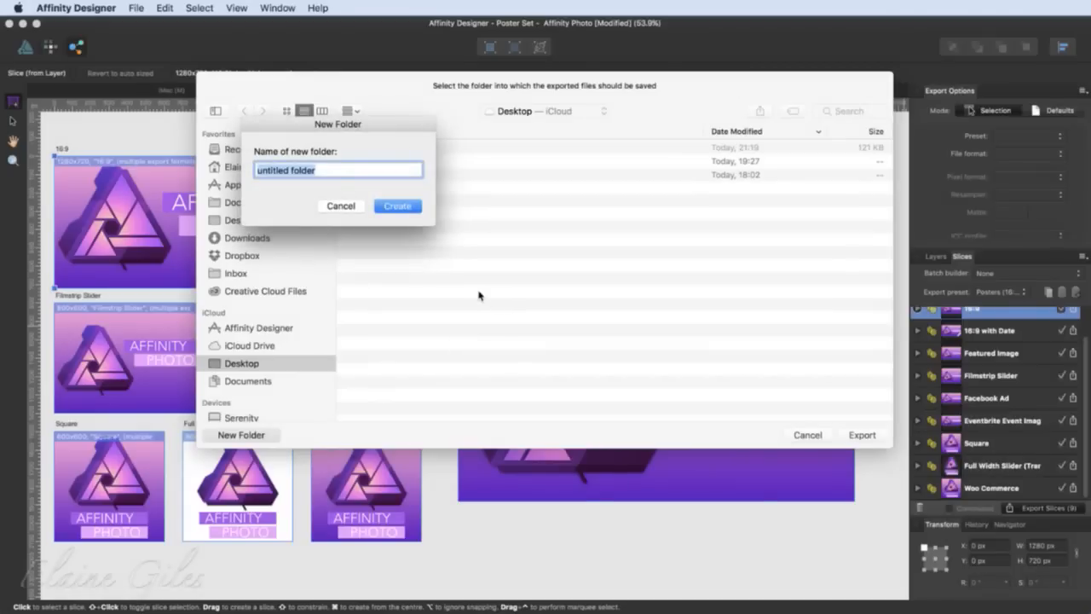
pyautogui.write('Posters')
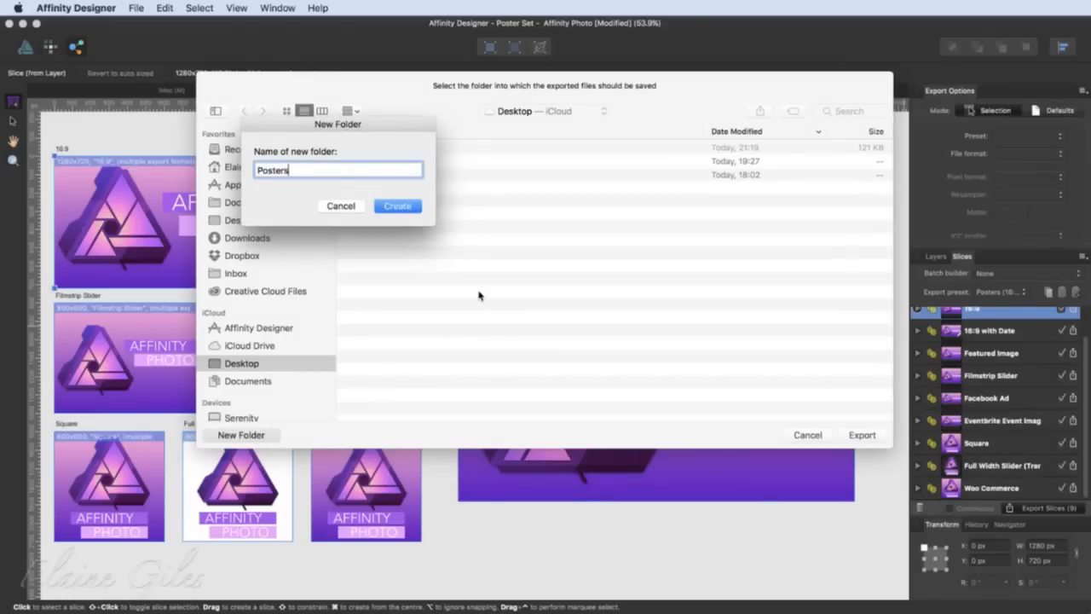
pyautogui.press('Return')
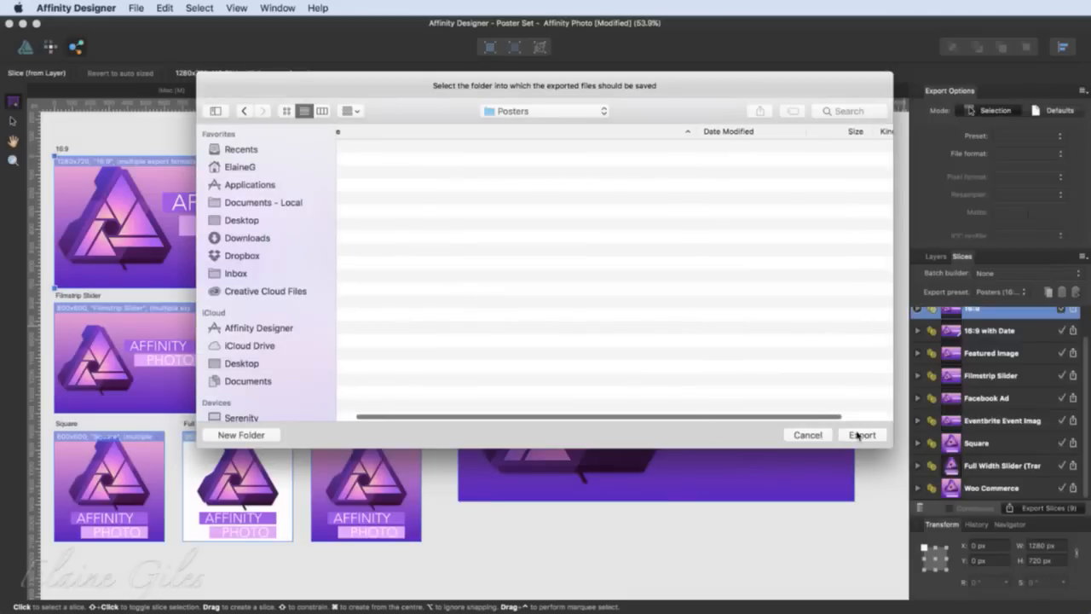
pyautogui.click(859, 434)
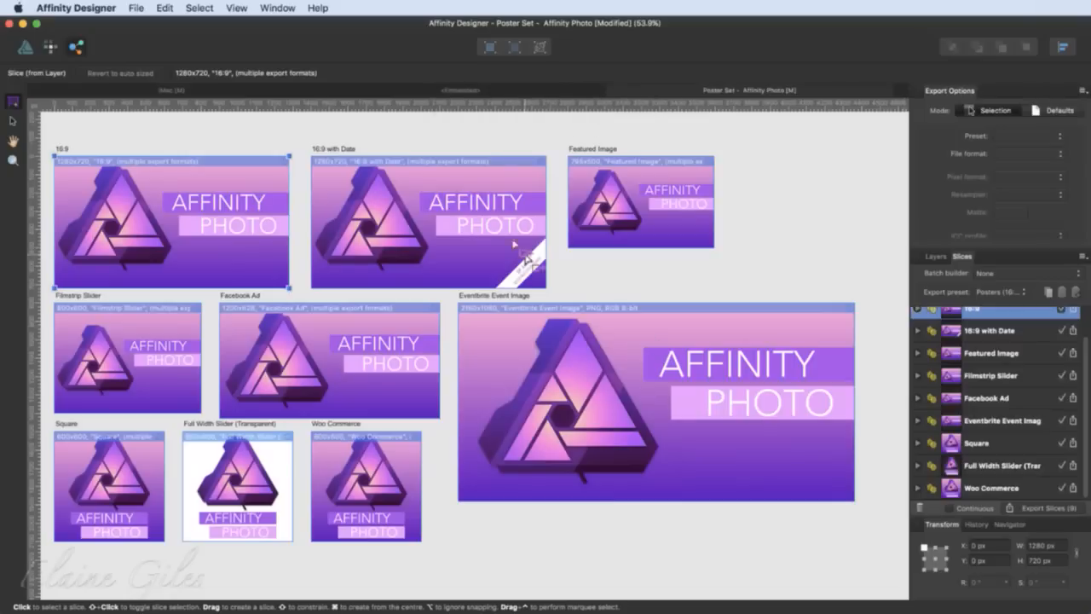
# - Move the application window down to uncover the desktop, then switch to Finder and preview Square.pdf
pyautogui.moveTo(99, 33); pyautogui.dragTo(113, 292)
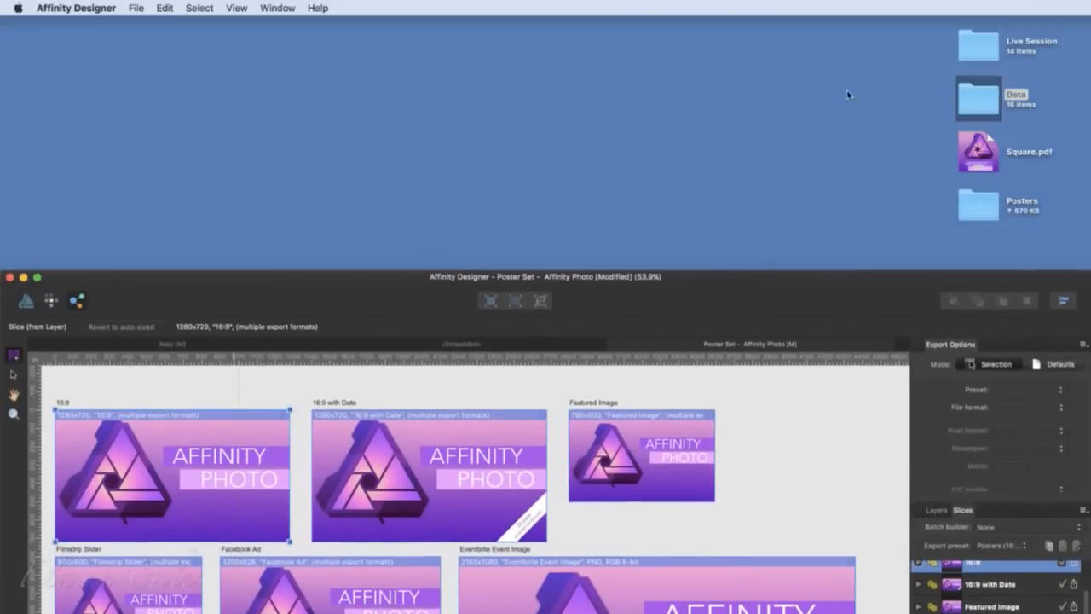
pyautogui.click(986, 154)
pyautogui.press('space')
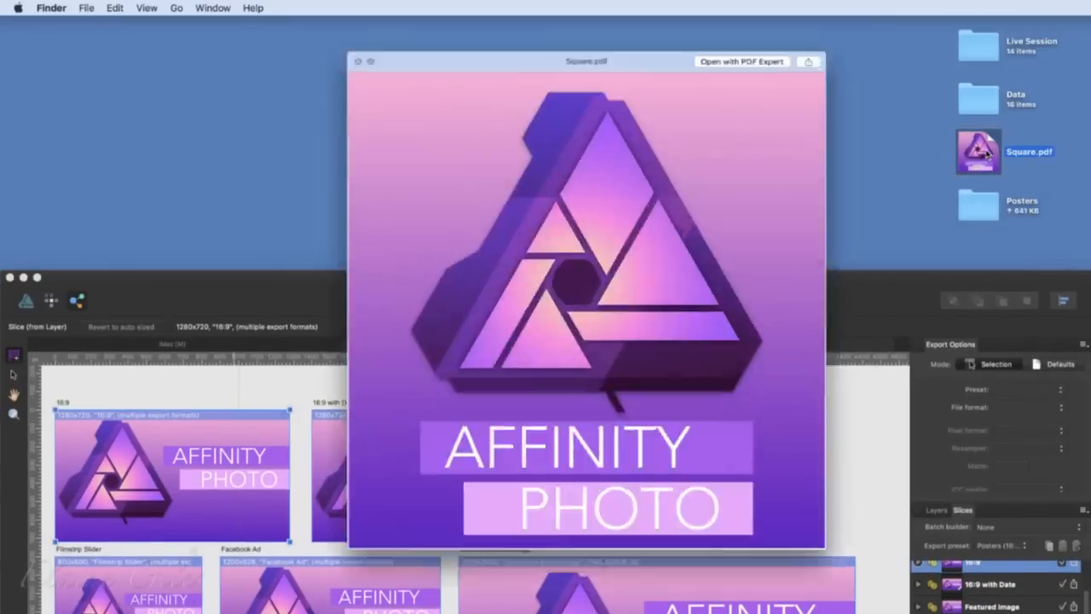
pyautogui.press('space')
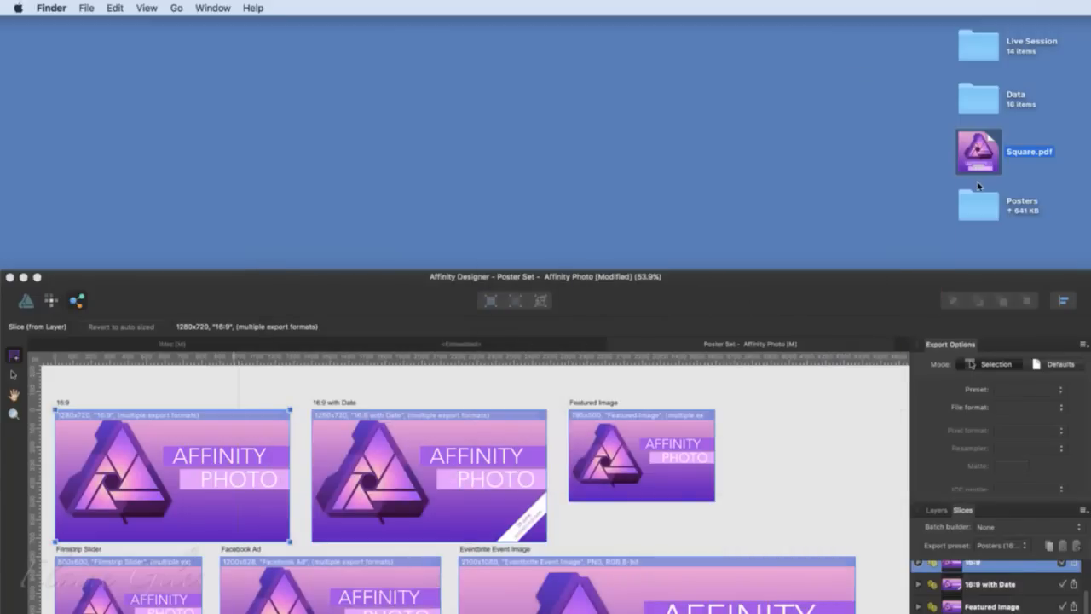
# - Open the Posters folder from the desktop, enlarge its window and look through the exported files
pyautogui.click(977, 205)
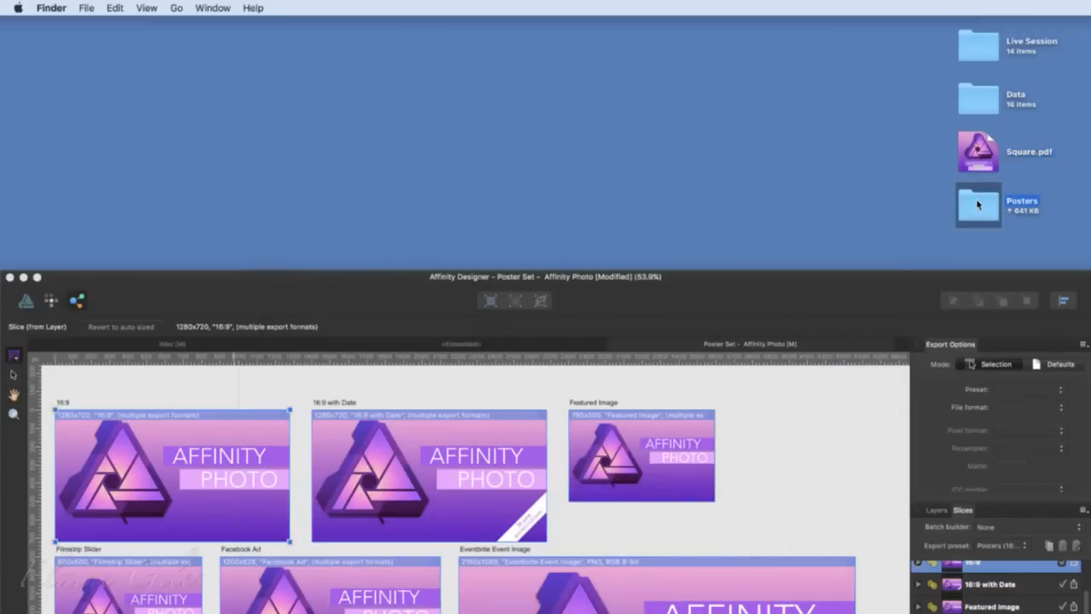
pyautogui.doubleClick(977, 205)
pyautogui.moveTo(388, 112); pyautogui.dragTo(228, 37)
pyautogui.moveTo(643, 316); pyautogui.dragTo(934, 613)
pyautogui.scroll(-5, 750, 524)
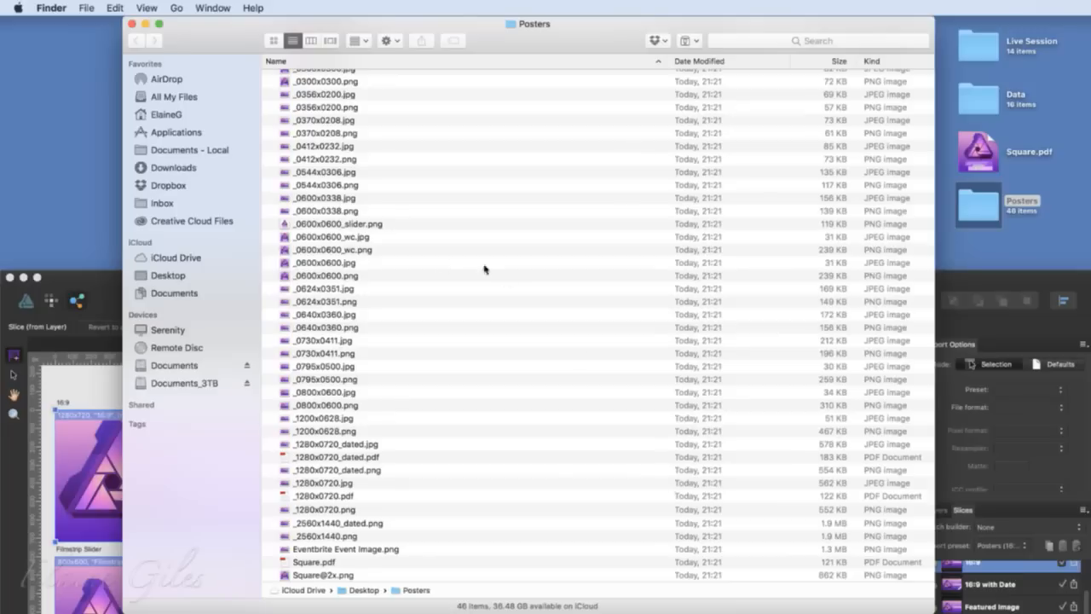
# - Return to the start of the Posters file list, select _0200x0113.jpg and close the folder window
pyautogui.scroll(4, 310, 222)
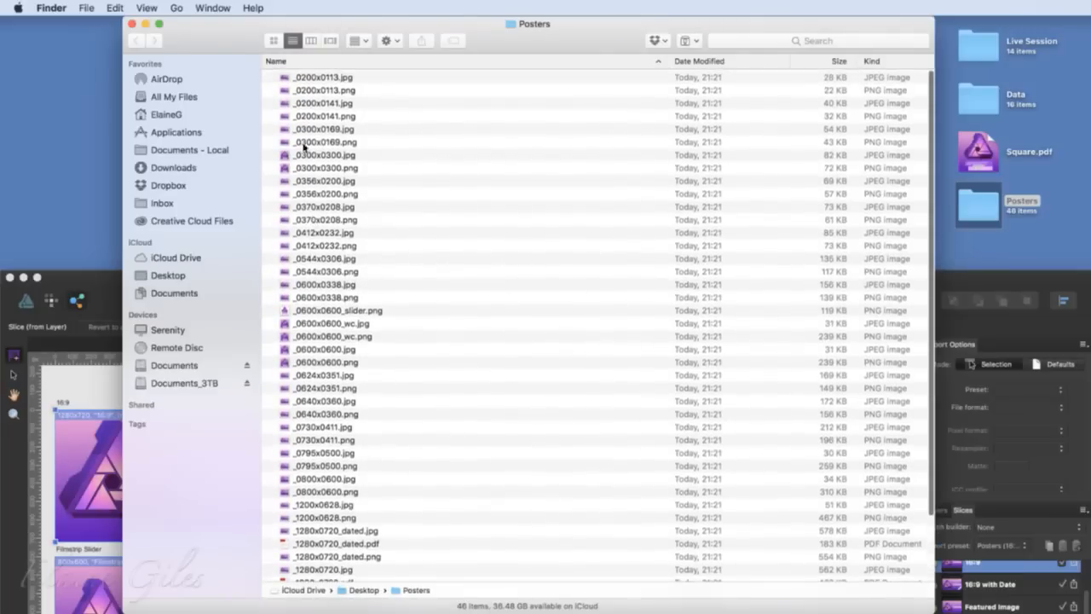
pyautogui.click(304, 78)
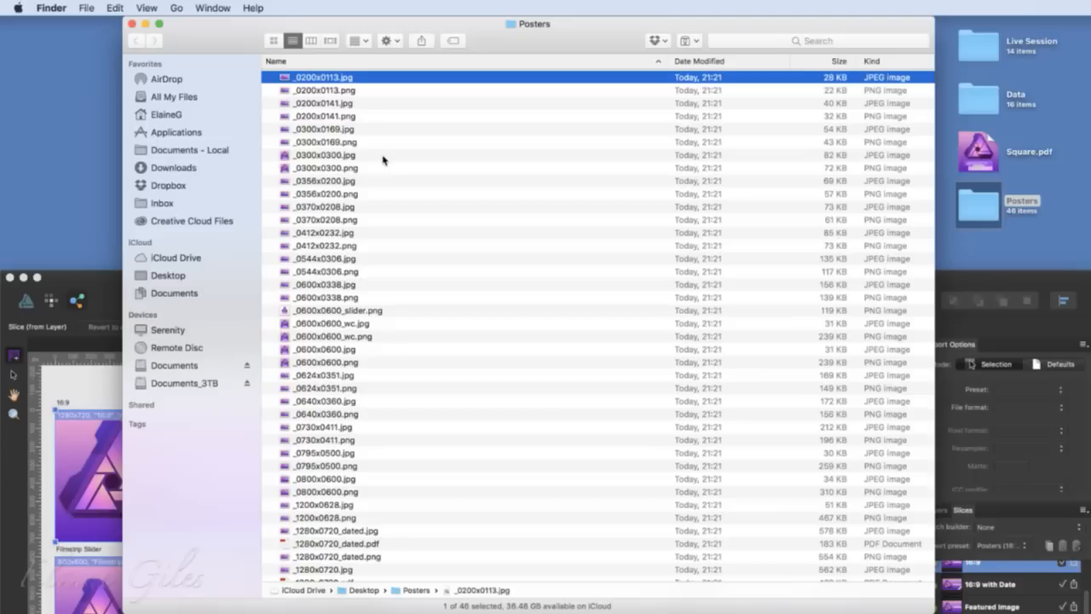
pyautogui.click(133, 24)
# - Move the Affinity Designer window back up to the top of the desktop, then save and close the Poster Set document
pyautogui.moveTo(702, 281); pyautogui.dragTo(657, 30)
pyautogui.press('super+s')
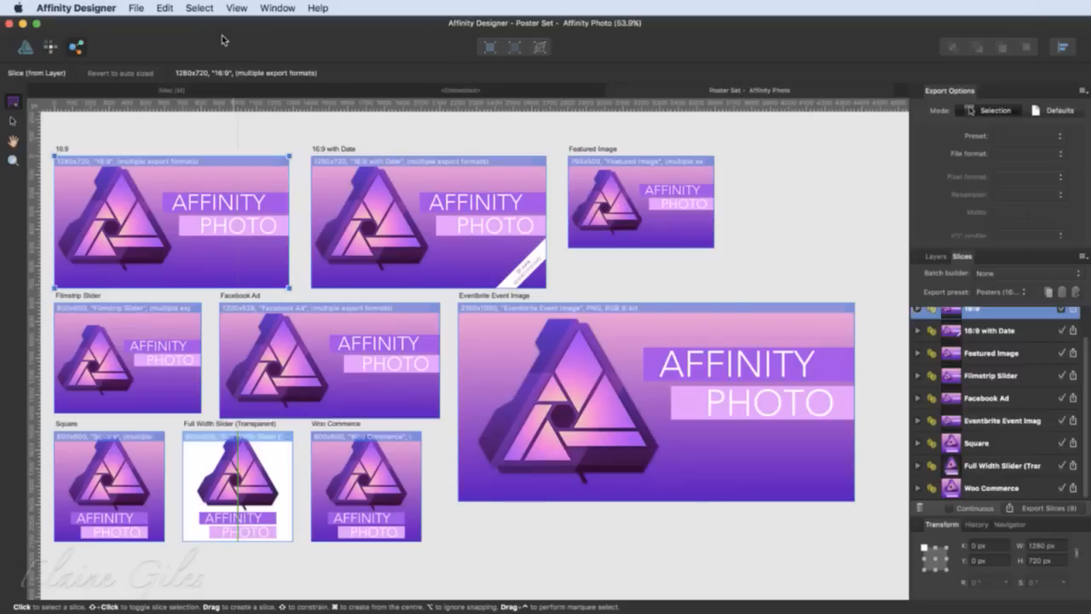
pyautogui.press('super+w')
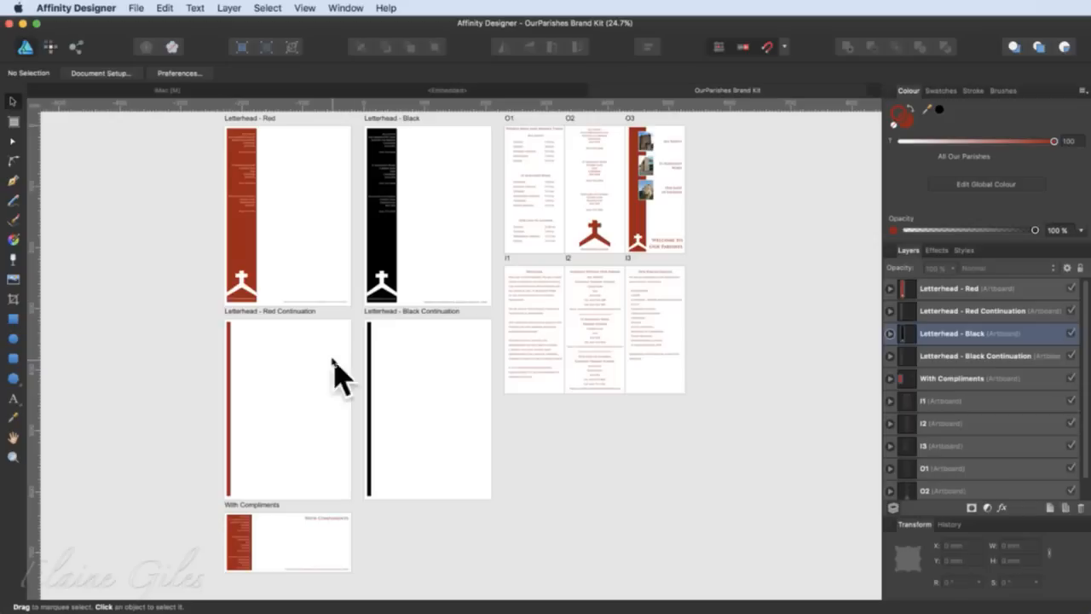
# - Examine the red and black letterheads, their continuation sheets and the With Compliments slip in the OurParishes Brand Kit
pyautogui.scroll(2, 243, 124)
pyautogui.scroll(3, 243, 123)
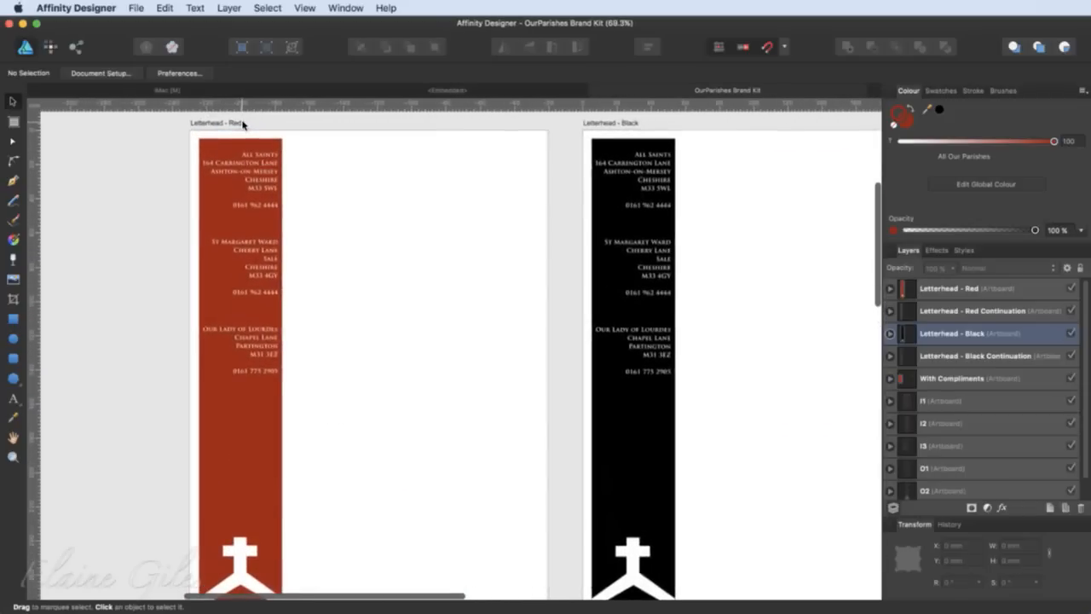
pyautogui.hscroll(1, 242, 125)
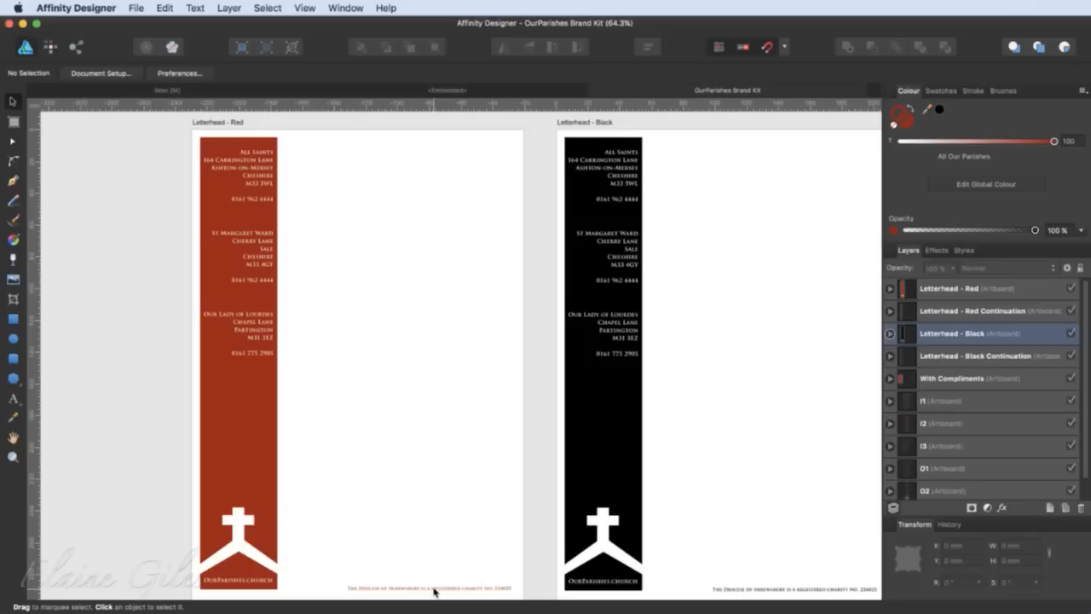
pyautogui.hscroll(5, 631, 541)
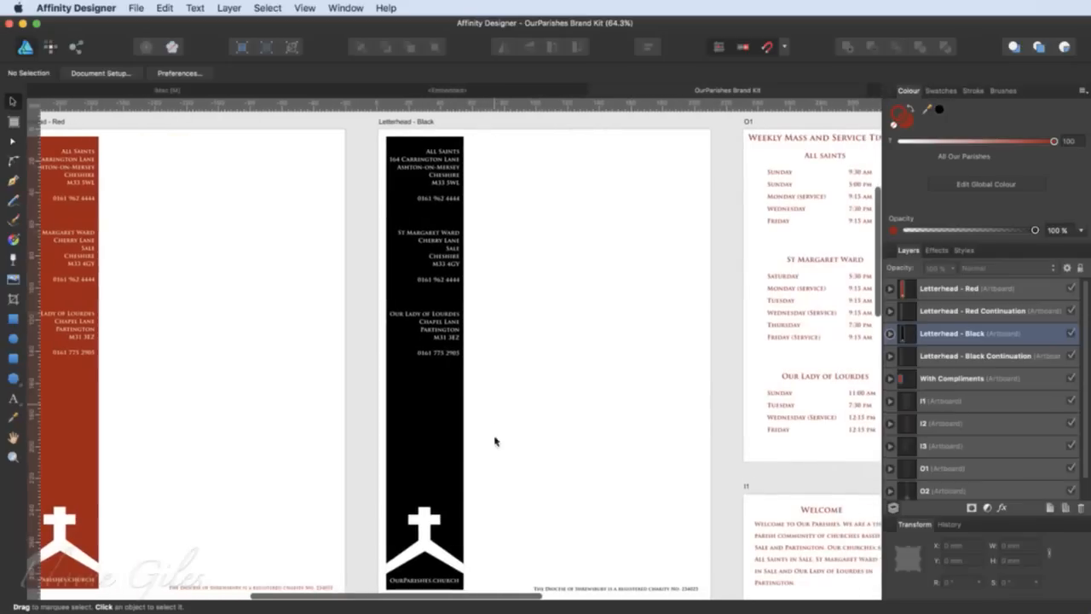
pyautogui.scroll(-10, 352, 506)
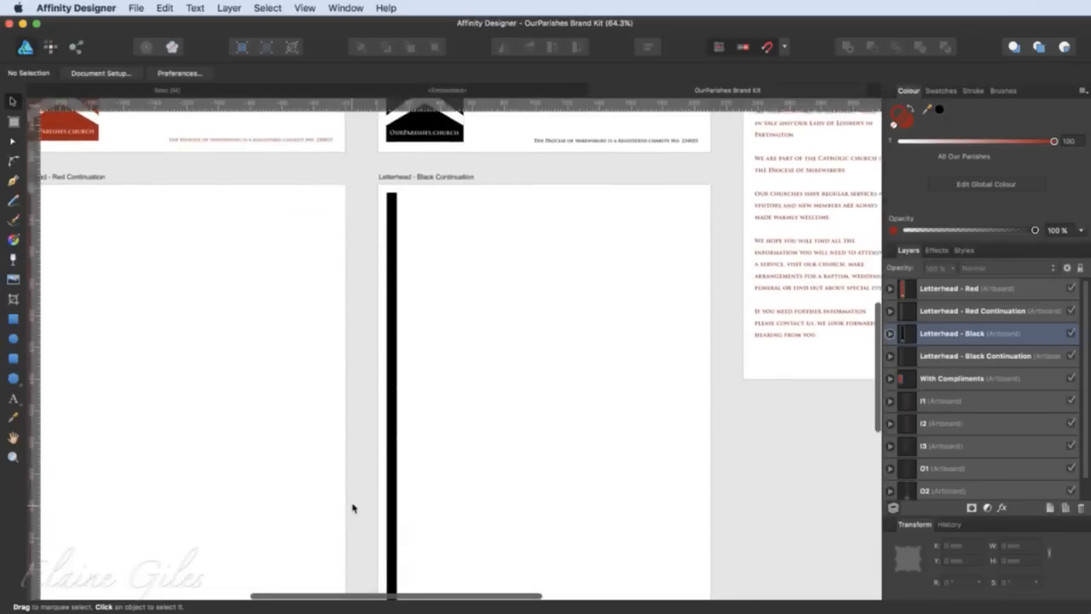
pyautogui.scroll(-2, 353, 508)
pyautogui.hscroll(-3, 353, 508)
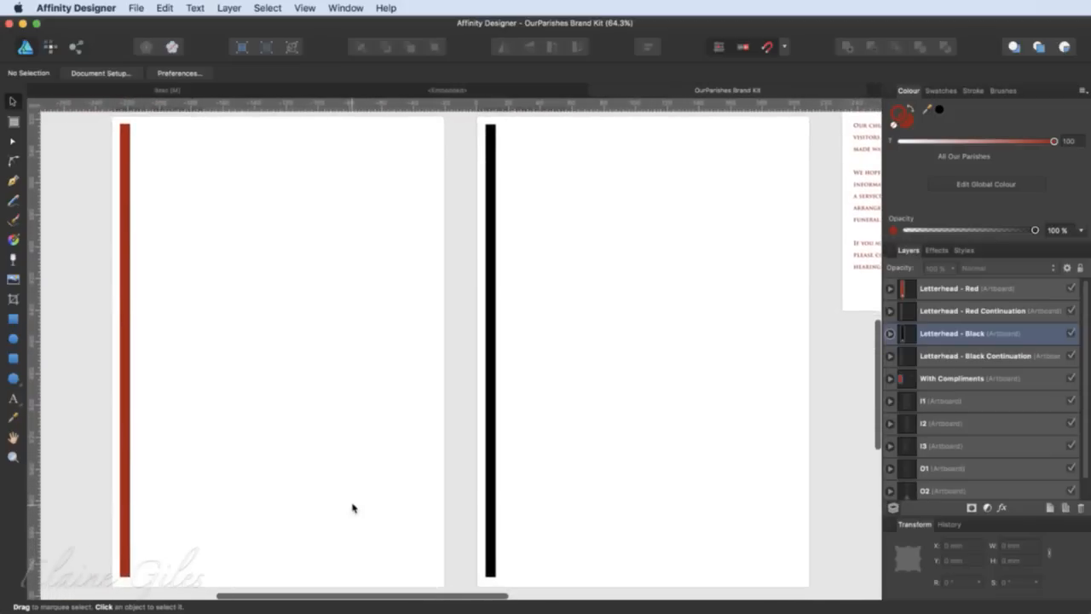
pyautogui.scroll(-1, 352, 508)
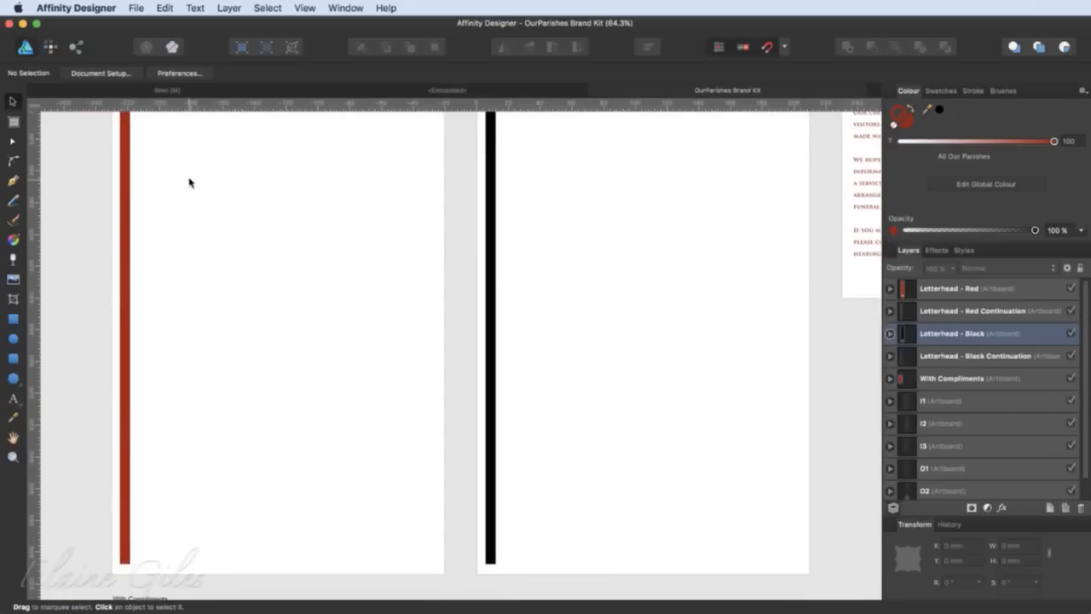
pyautogui.scroll(-2, 613, 552)
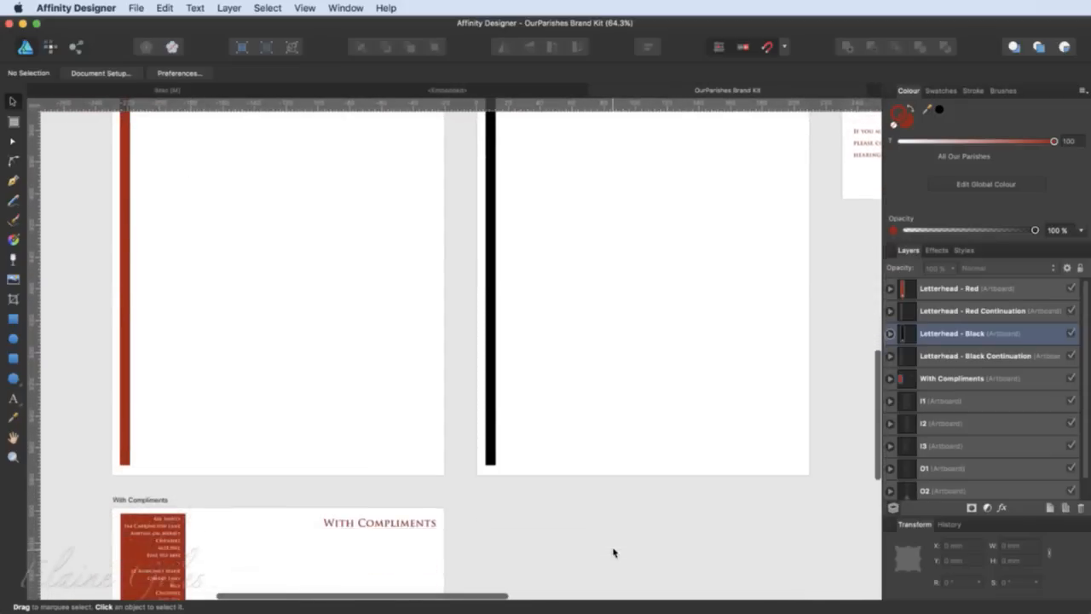
pyautogui.scroll(-4, 613, 553)
pyautogui.hscroll(-2, 613, 552)
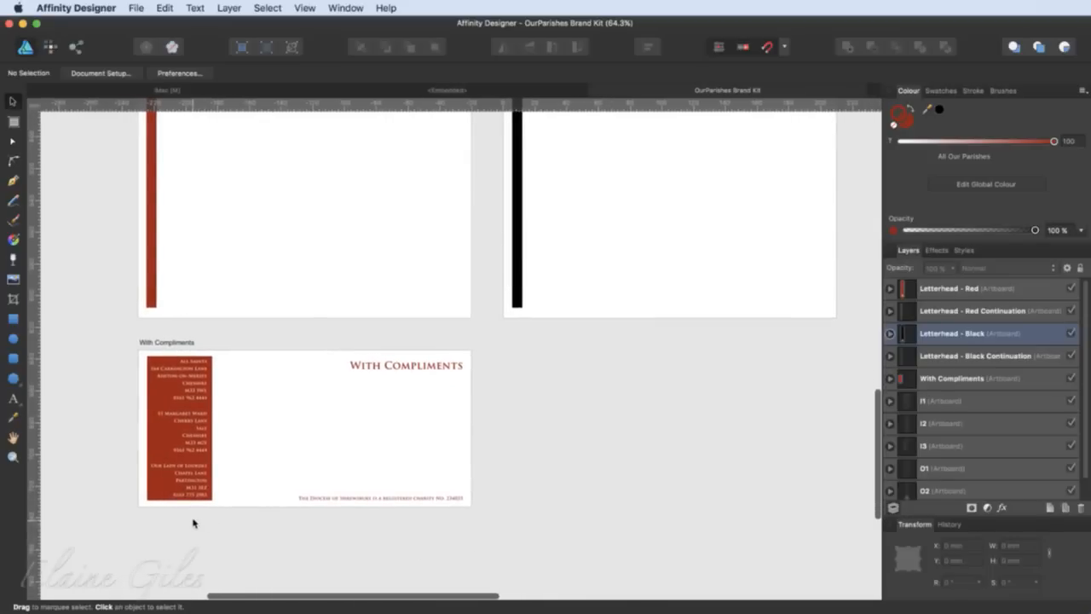
# - Find the leaflet artboards and select the outer panels O1, O2 and O3 one after another
pyautogui.hscroll(10, 691, 502)
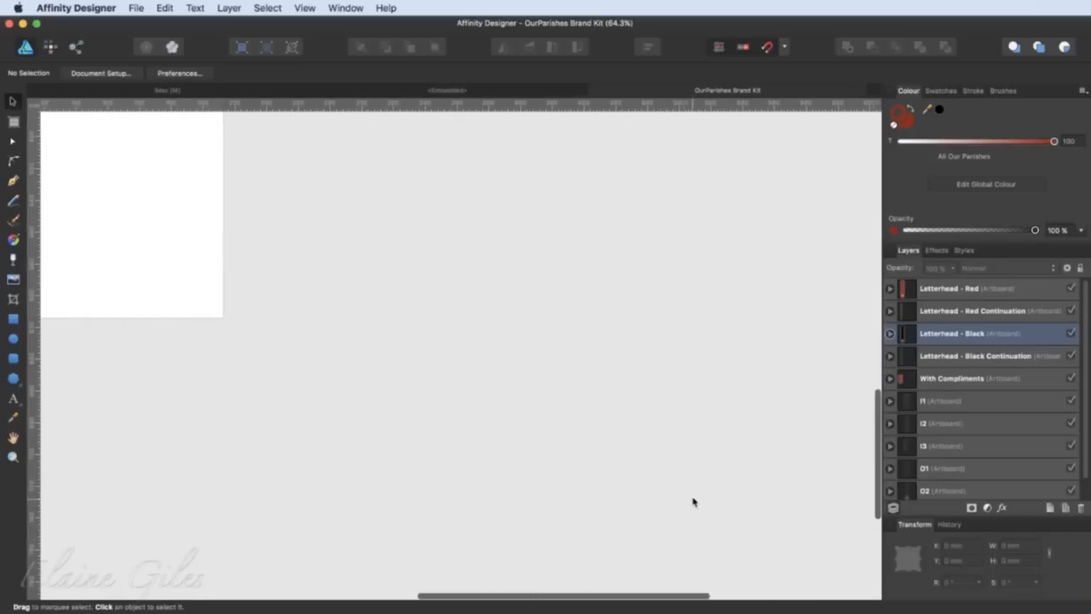
pyautogui.hscroll(2, 693, 502)
pyautogui.scroll(10, 693, 501)
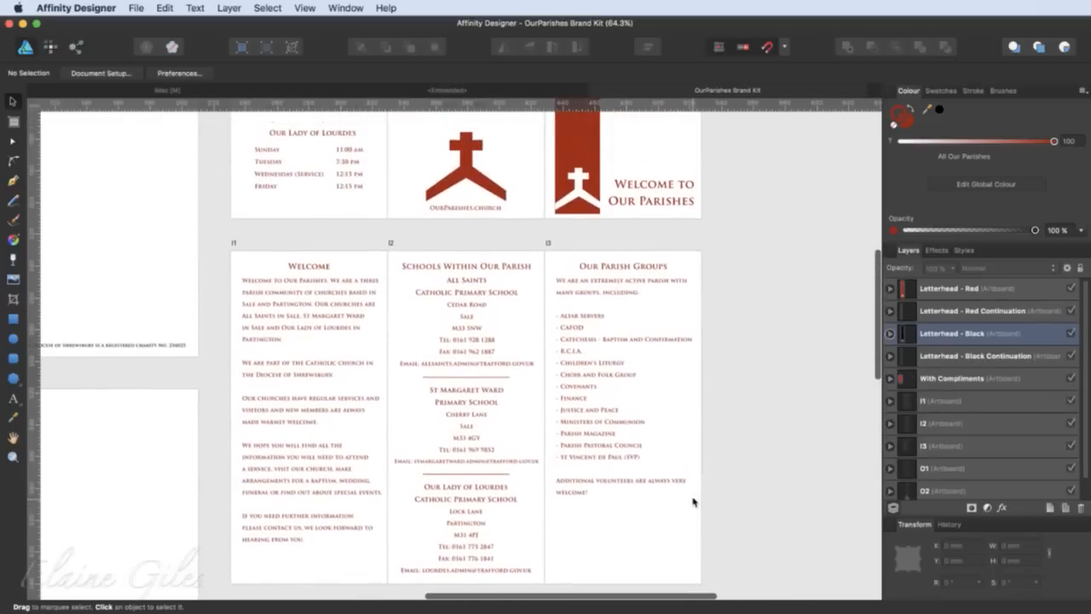
pyautogui.scroll(6, 693, 502)
pyautogui.scroll(-1, 694, 502)
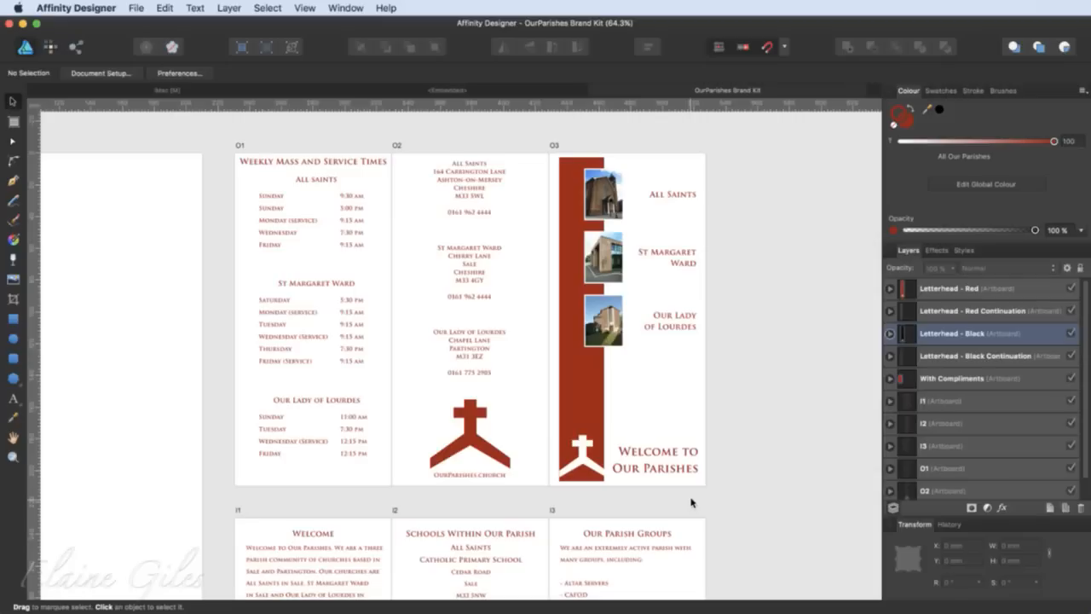
pyautogui.scroll(-2, 555, 436)
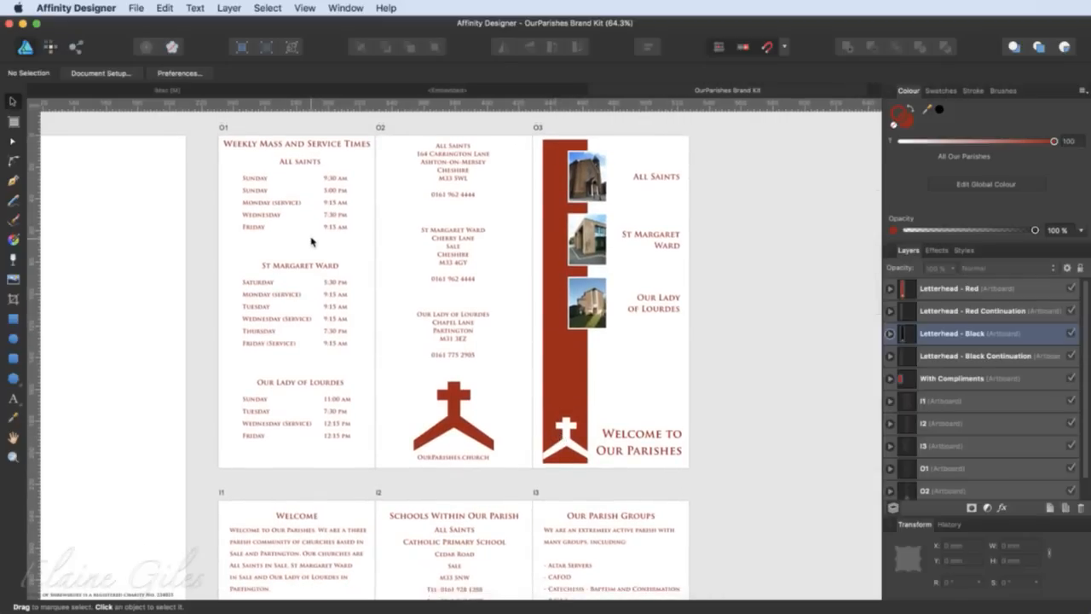
pyautogui.click(222, 127)
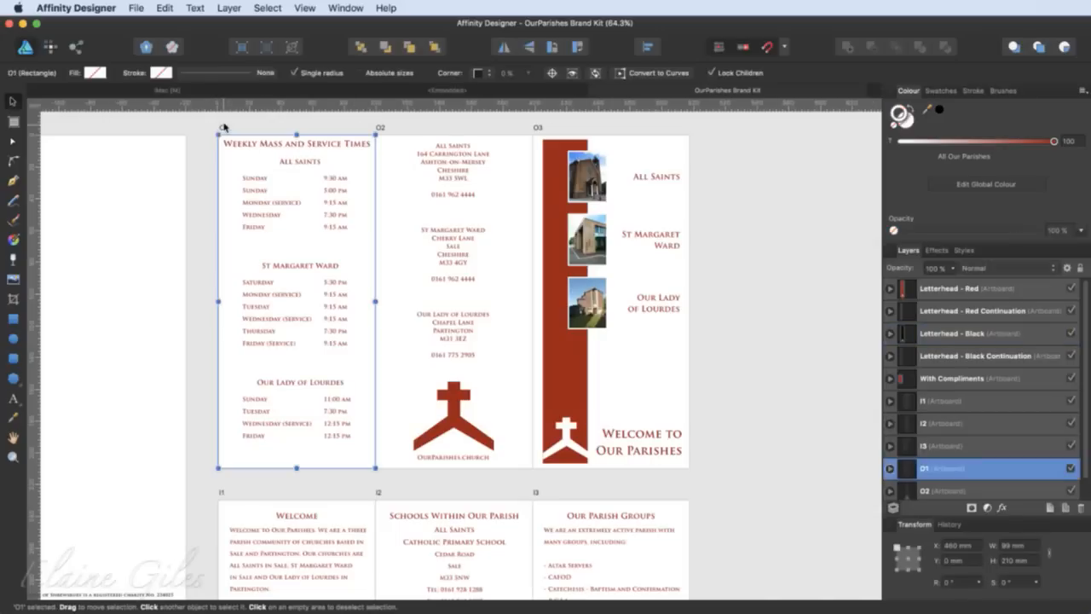
pyautogui.click(381, 128)
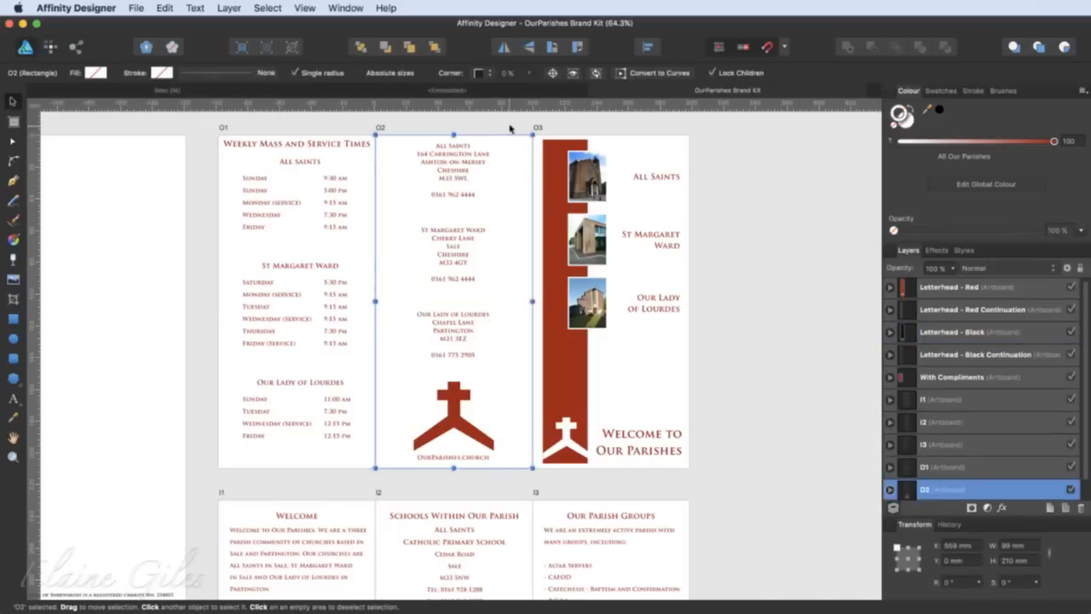
pyautogui.click(538, 128)
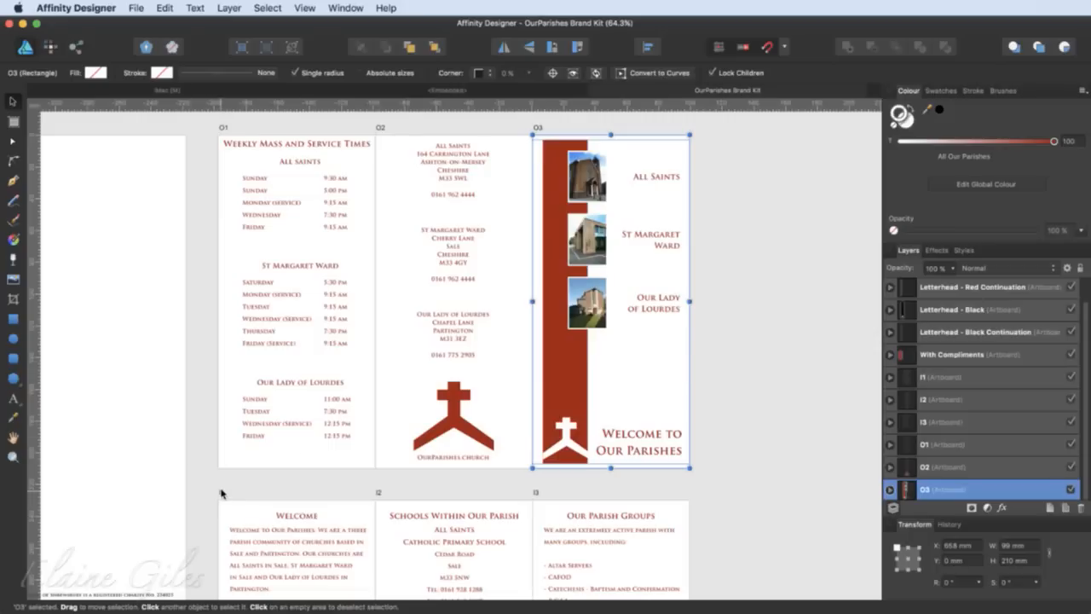
# - Select the inner leaflet artboards I1, I2 and I3 in turn and examine their contents
pyautogui.click(229, 493)
pyautogui.click(379, 493)
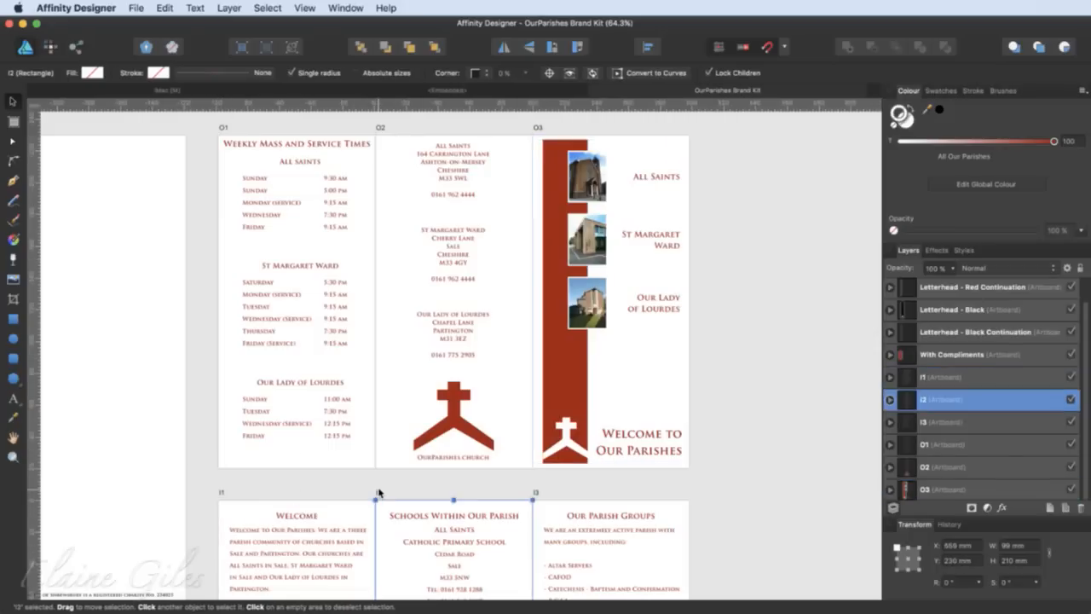
pyautogui.click(537, 493)
pyautogui.scroll(-5, 716, 482)
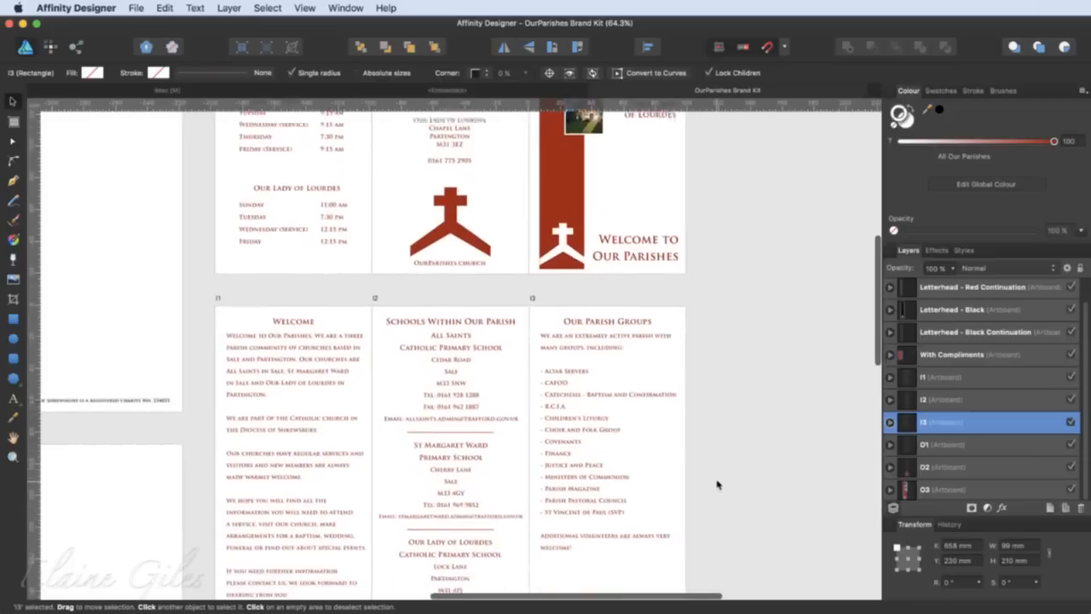
pyautogui.scroll(-3, 716, 483)
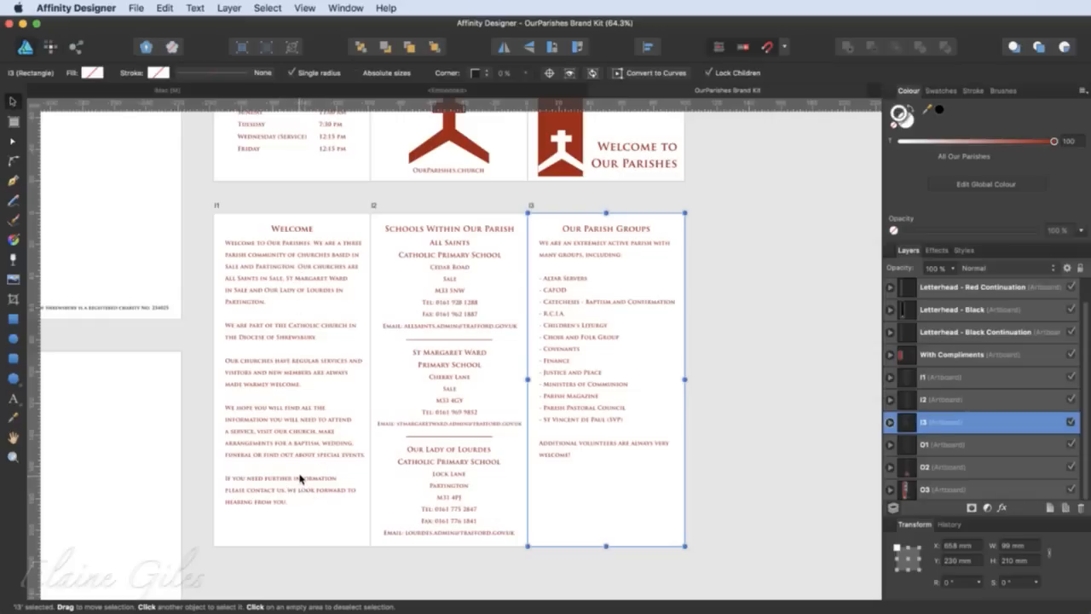
# - Select all the address text and the church logo on the O2 artboard, then clear the selection
pyautogui.scroll(10, 300, 479)
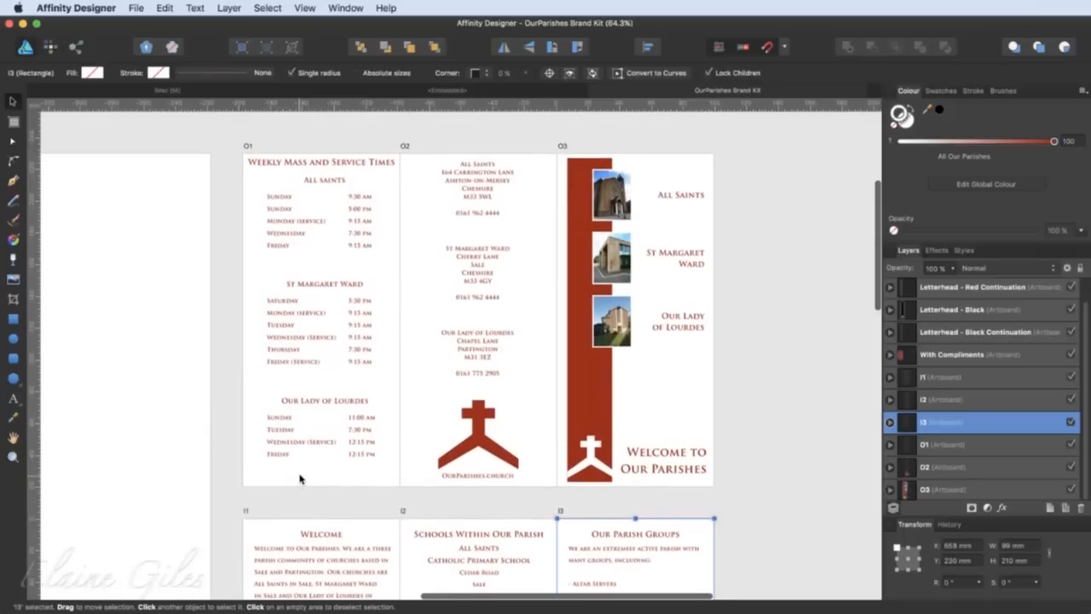
pyautogui.click(329, 375)
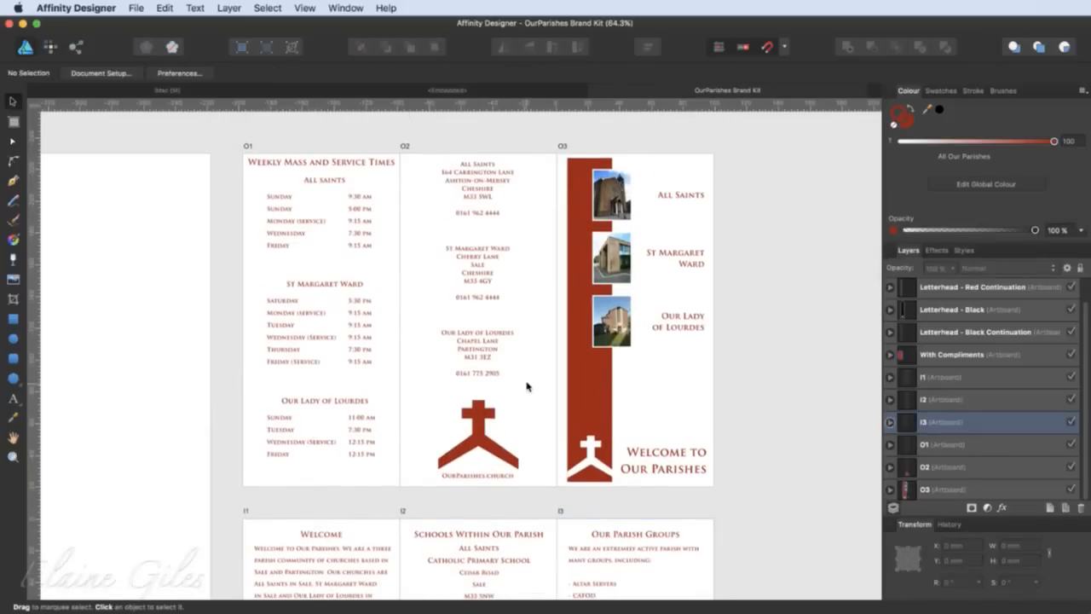
pyautogui.click(478, 350)
pyautogui.moveTo(417, 134); pyautogui.dragTo(538, 501)
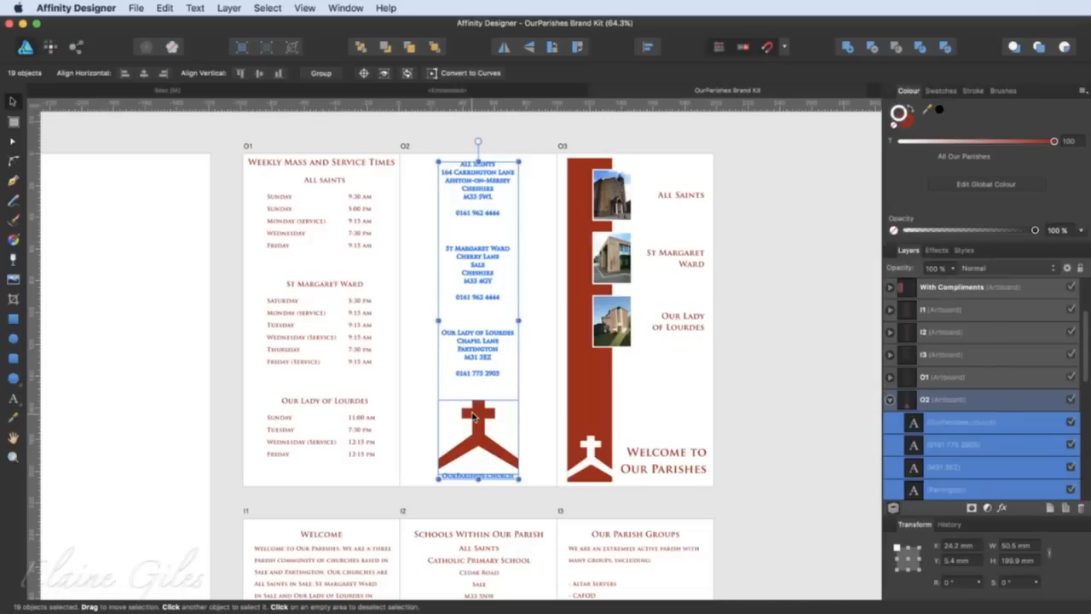
pyautogui.scroll(-1, 475, 415)
pyautogui.click(749, 365)
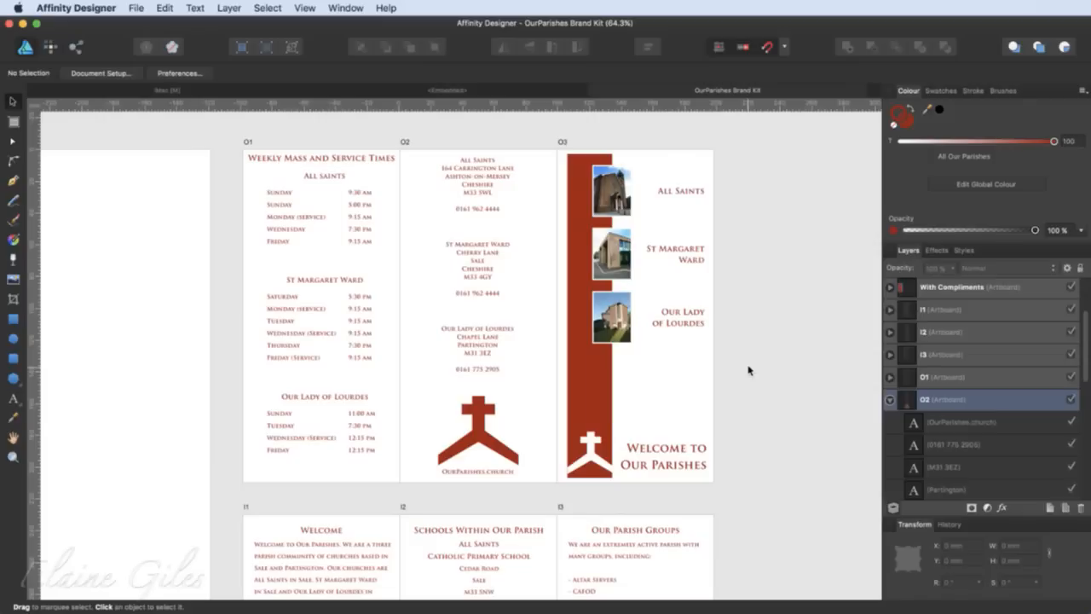
# - Fit all artboards in view, open the detailed print settings and set the page orientation to portrait
pyautogui.press('super+0')
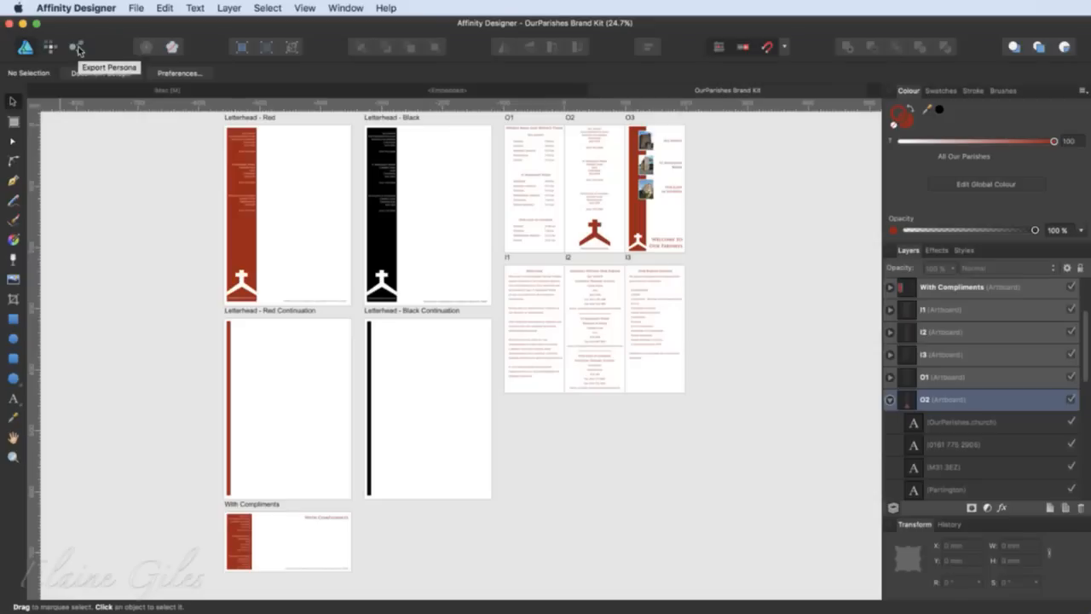
pyautogui.press('super+p')
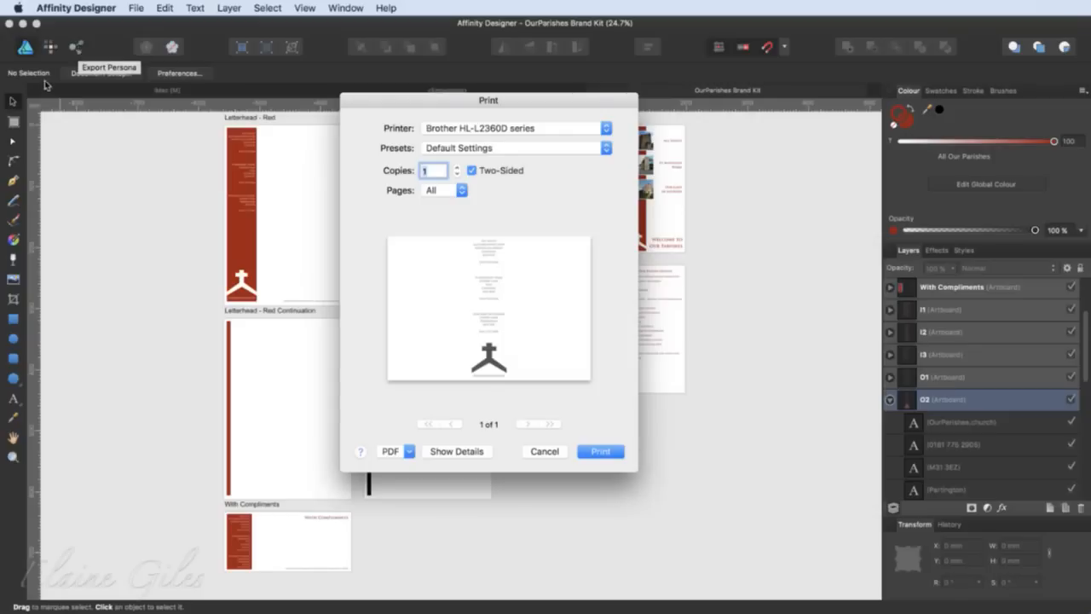
pyautogui.click(452, 451)
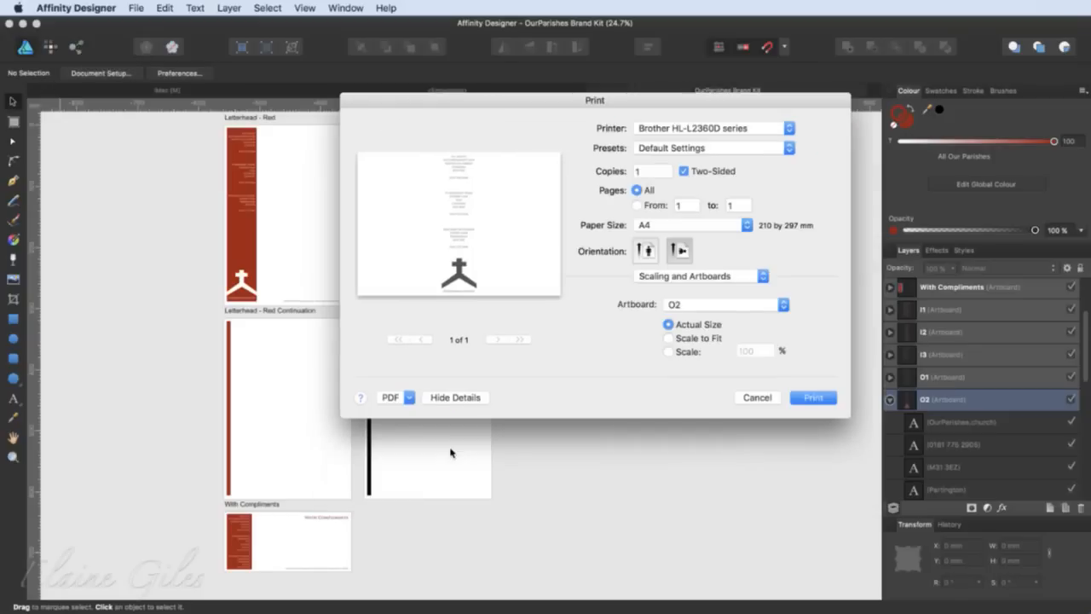
pyautogui.click(647, 250)
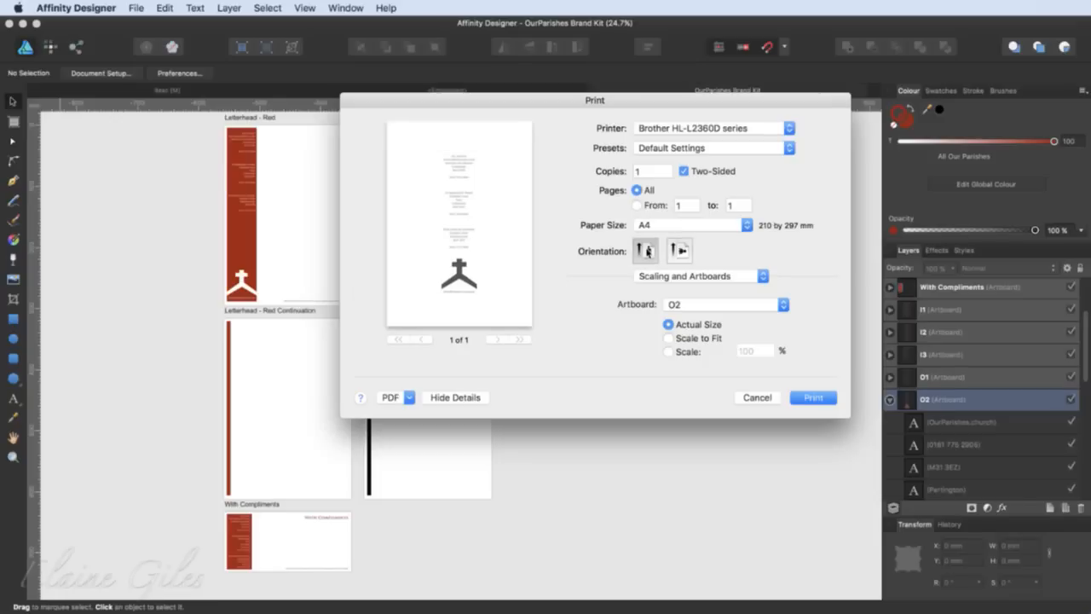
# - Set the print artboard successively to With Compliments, Letterhead - Black Continuation, Letterhead - Red Continuation and finally Letterhead - Red
pyautogui.click(687, 304)
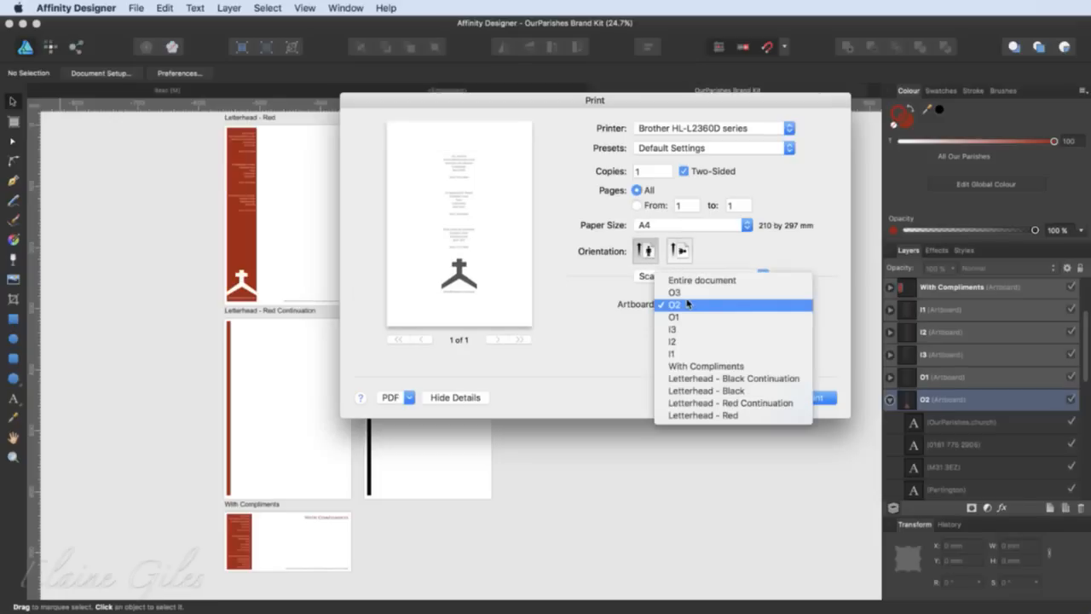
pyautogui.click(692, 367)
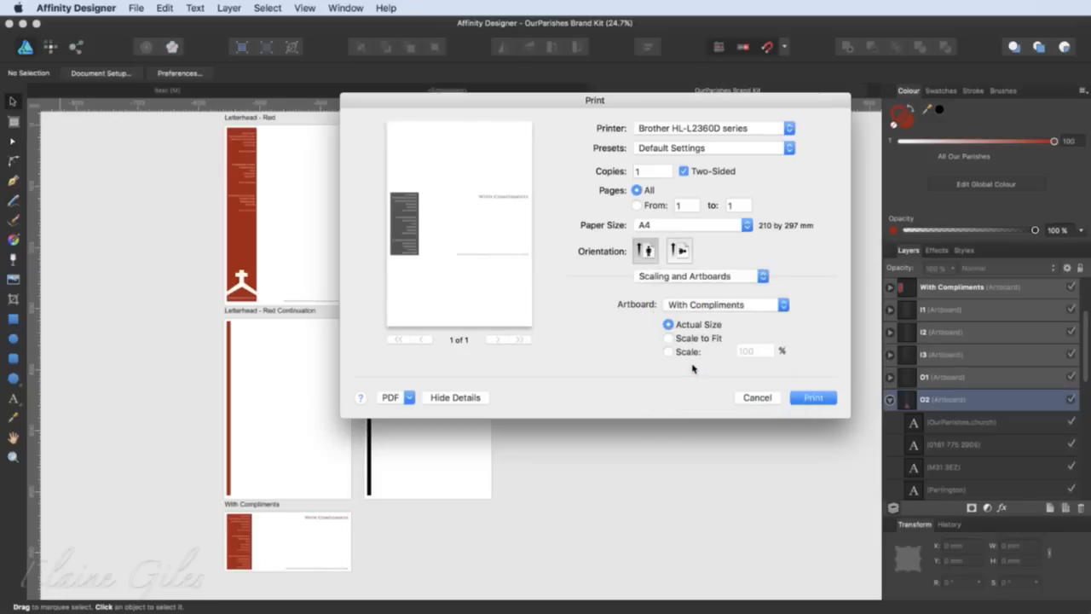
pyautogui.click(693, 307)
pyautogui.click(692, 317)
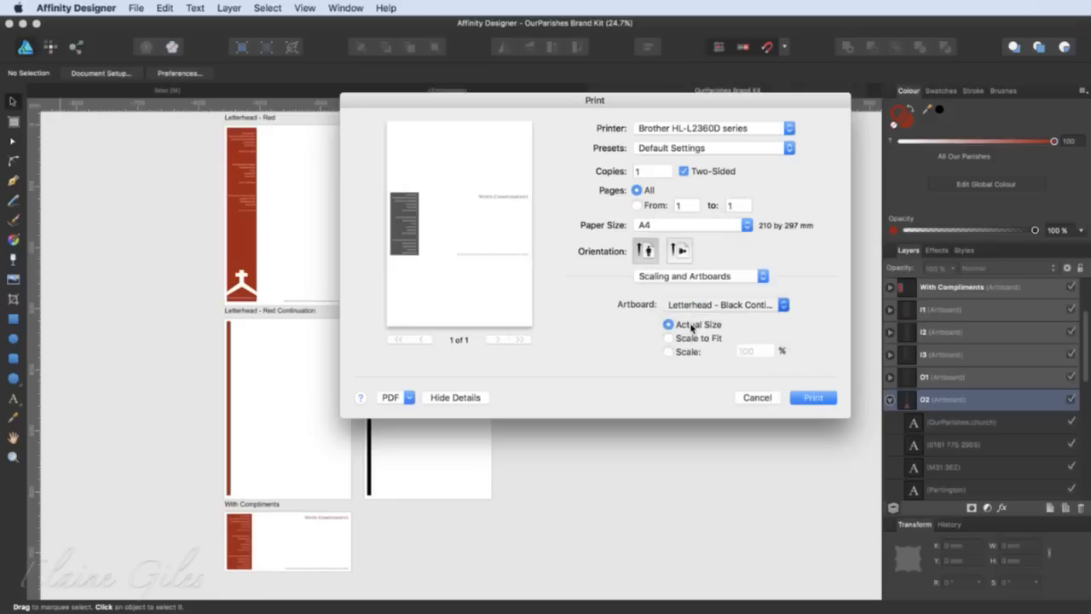
pyautogui.click(691, 305)
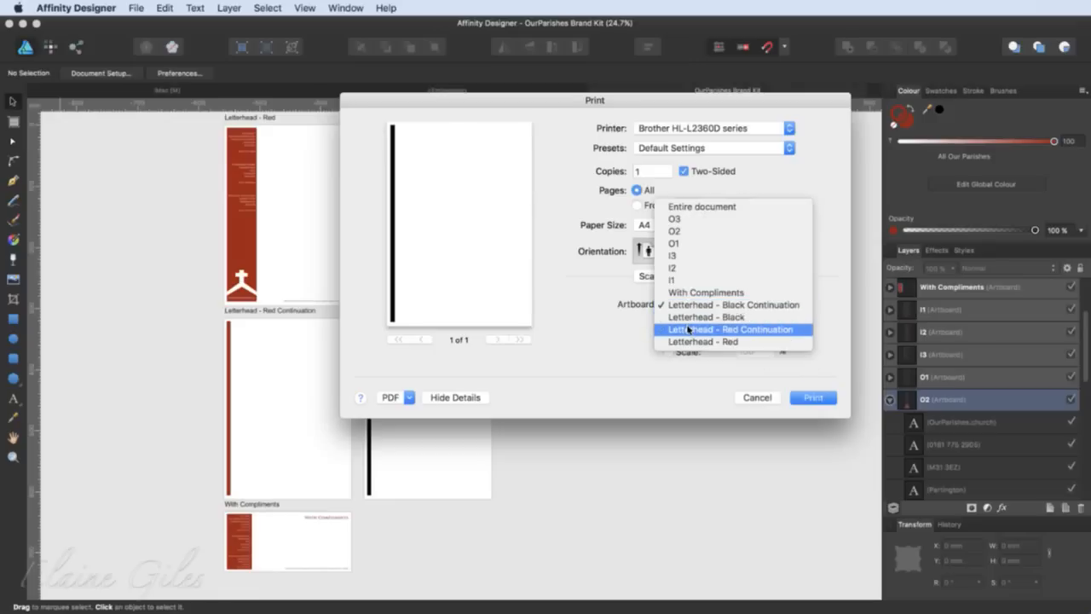
pyautogui.click(689, 330)
pyautogui.click(691, 306)
pyautogui.click(691, 318)
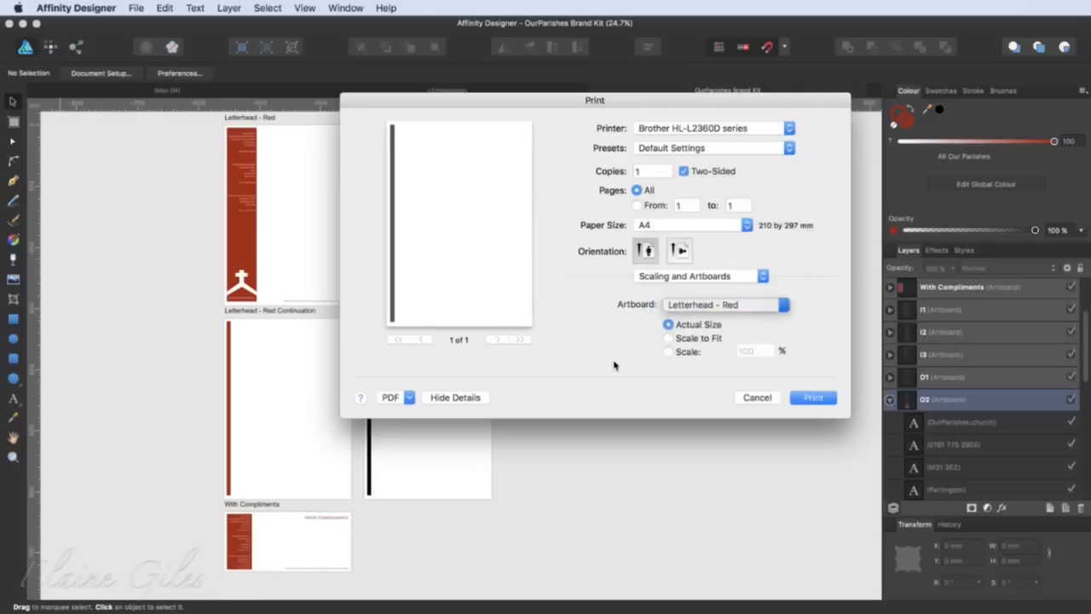
# - Switch the printer to Save PDF to iCloud to preview the Letterhead - Red artboard, then cancel printing
pyautogui.click(665, 129)
pyautogui.click(661, 139)
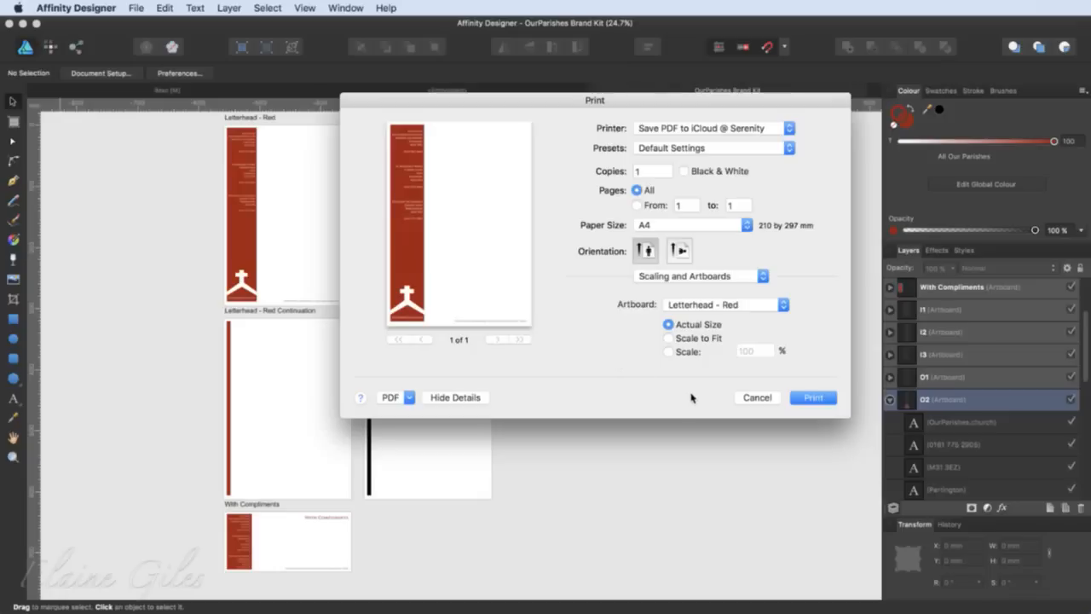
pyautogui.click(743, 397)
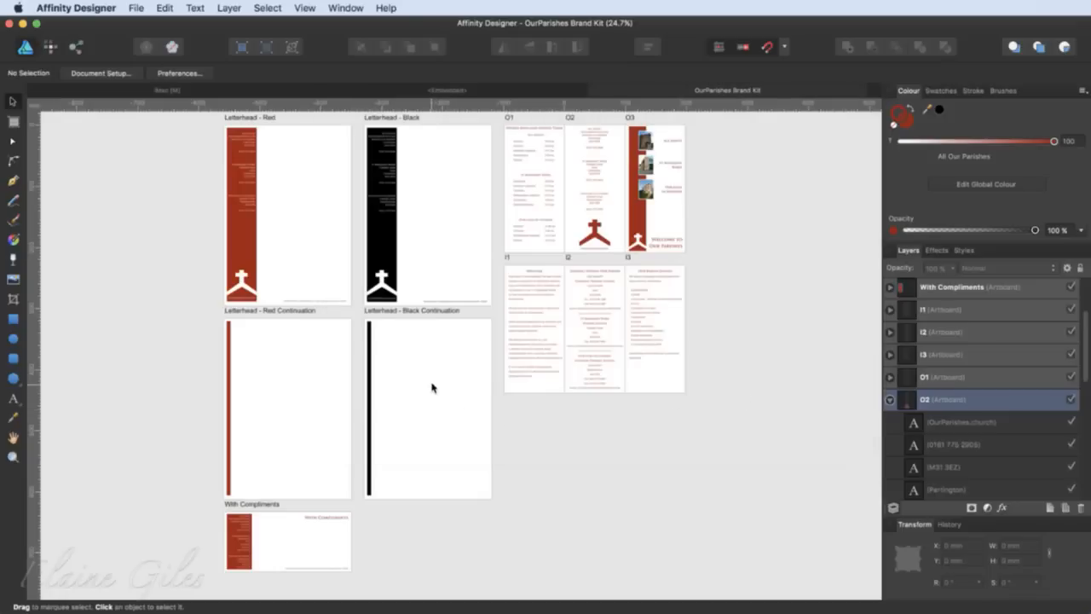
# - Switch to the Export persona and select the Letterhead - Red, Letterhead - Red Continuation and Letterhead - Black slices in turn
pyautogui.click(75, 47)
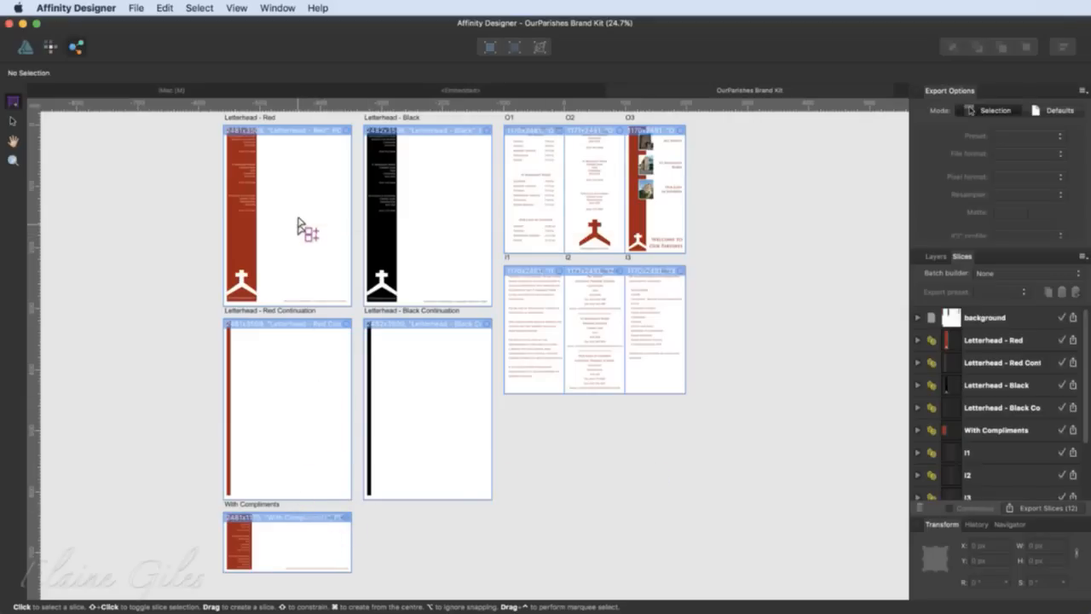
pyautogui.click(1010, 340)
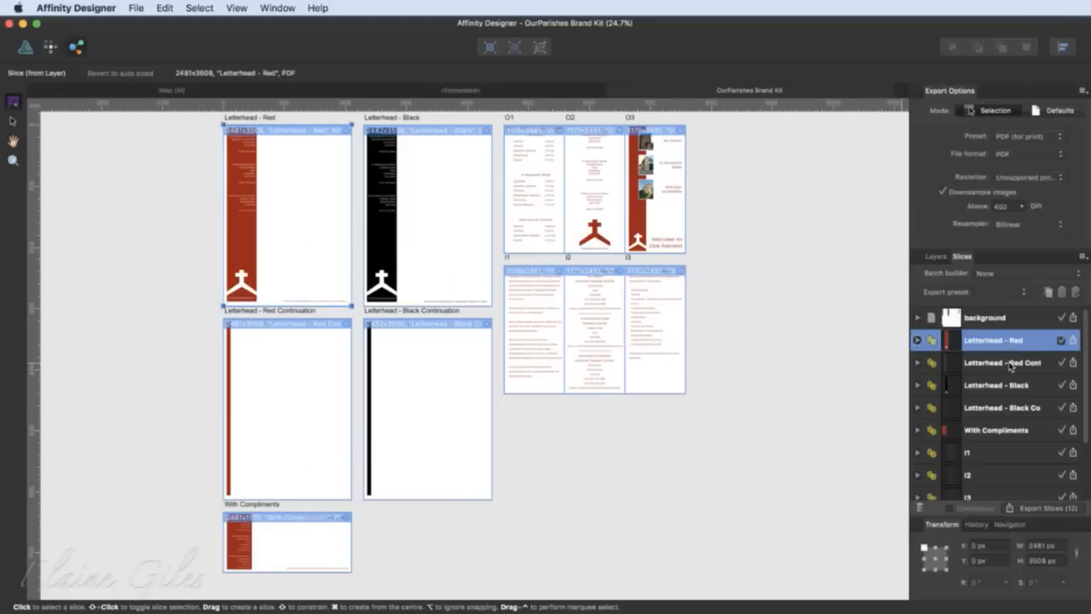
pyautogui.click(1010, 363)
pyautogui.click(1008, 385)
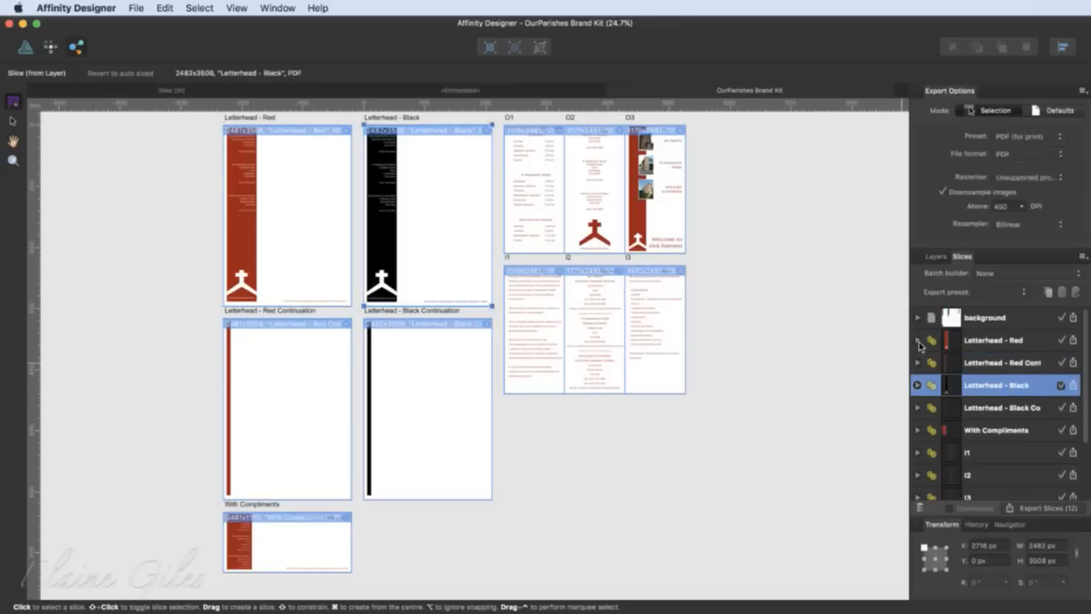
# - Expand the Letterhead - Red, Letterhead - Red Continuation and Letterhead - Black slices to examine their export formats, then collapse them
pyautogui.click(918, 340)
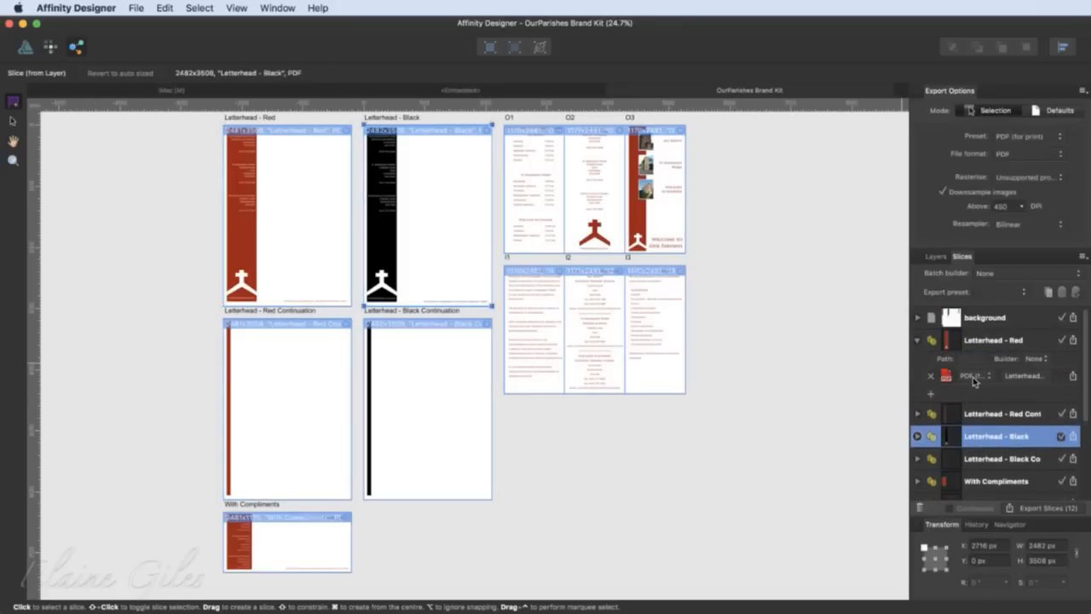
pyautogui.click(917, 413)
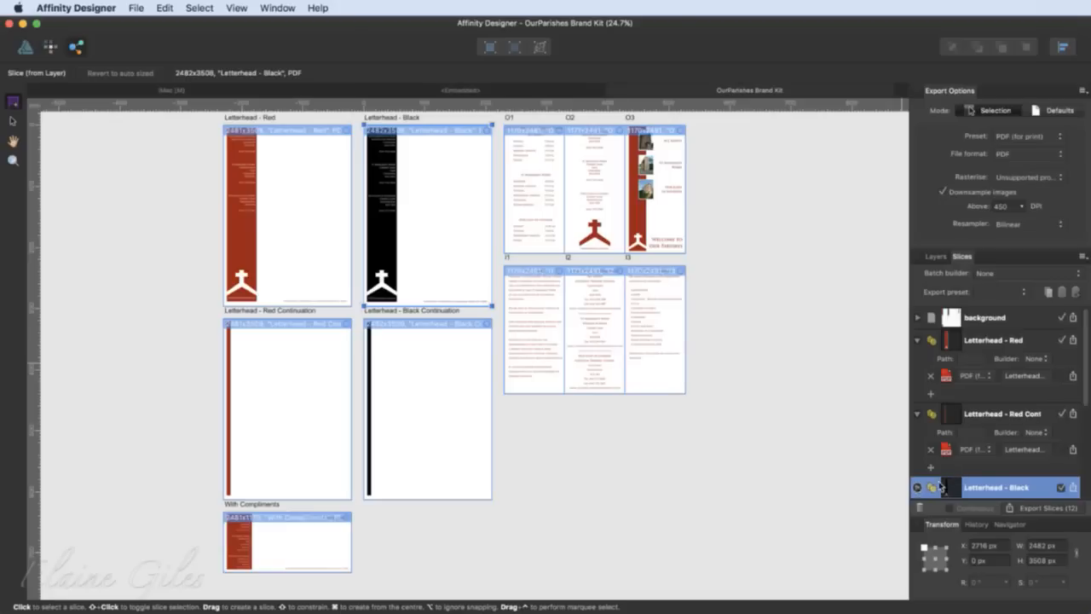
pyautogui.scroll(-3, 979, 464)
pyautogui.click(917, 430)
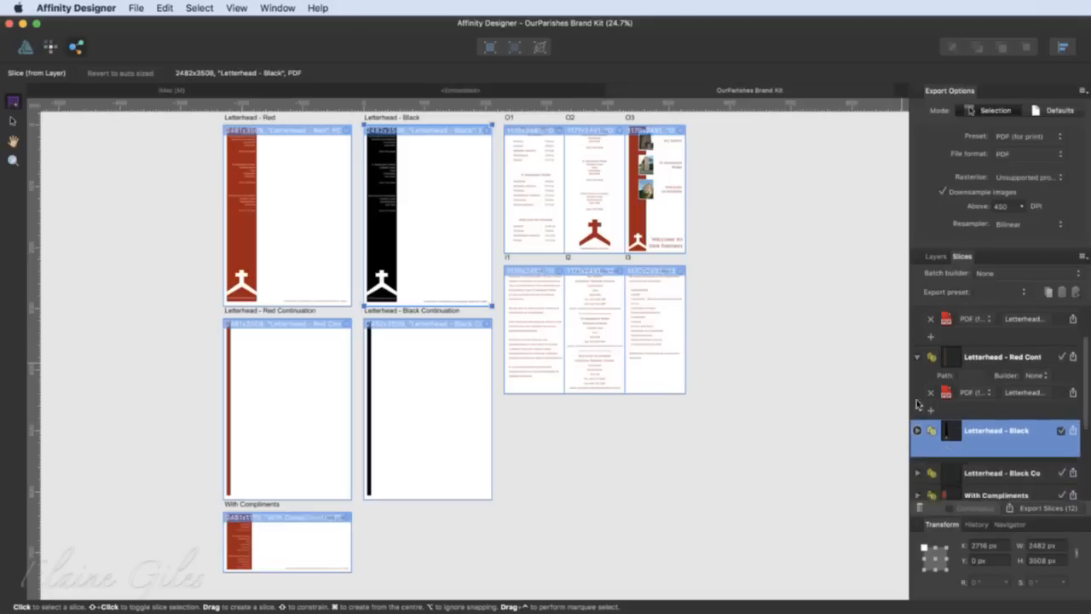
pyautogui.click(918, 356)
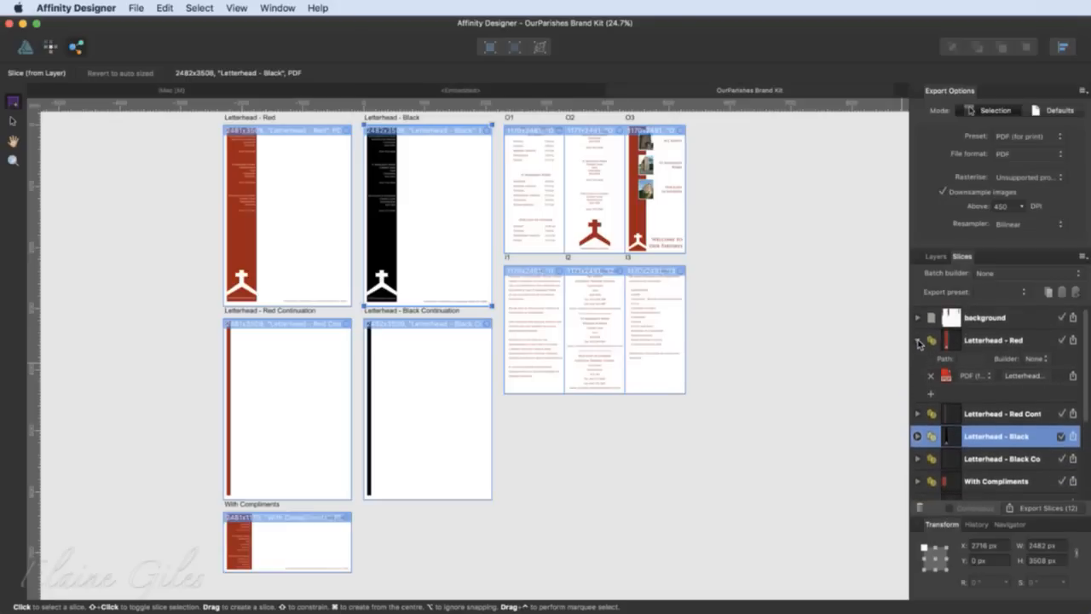
pyautogui.click(918, 341)
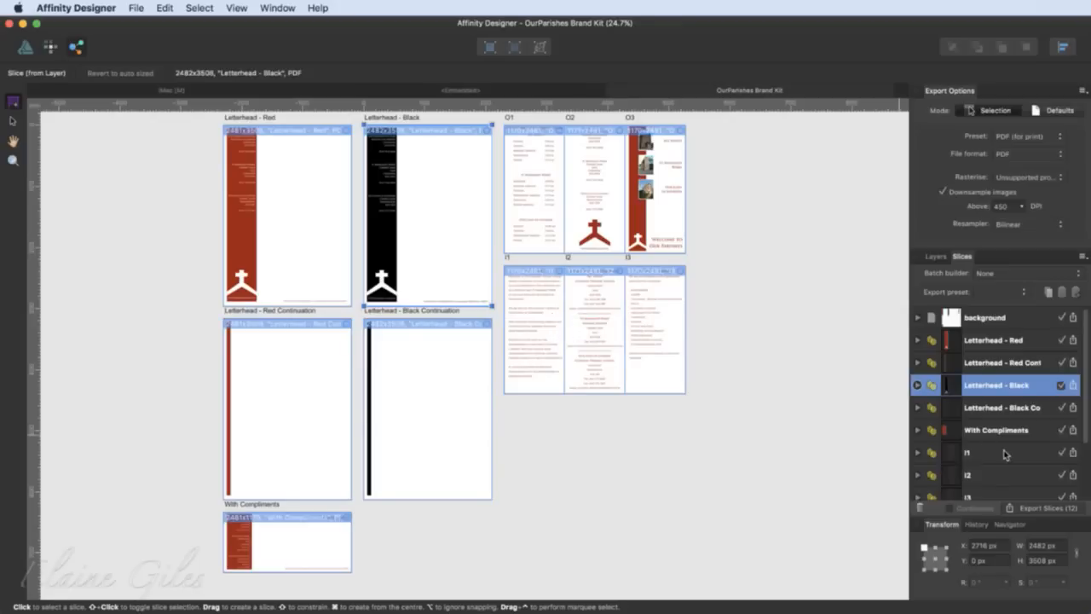
# - Select the I1 slice, examine its export format and file name, and review the remaining leaflet slices
pyautogui.scroll(-3, 1009, 451)
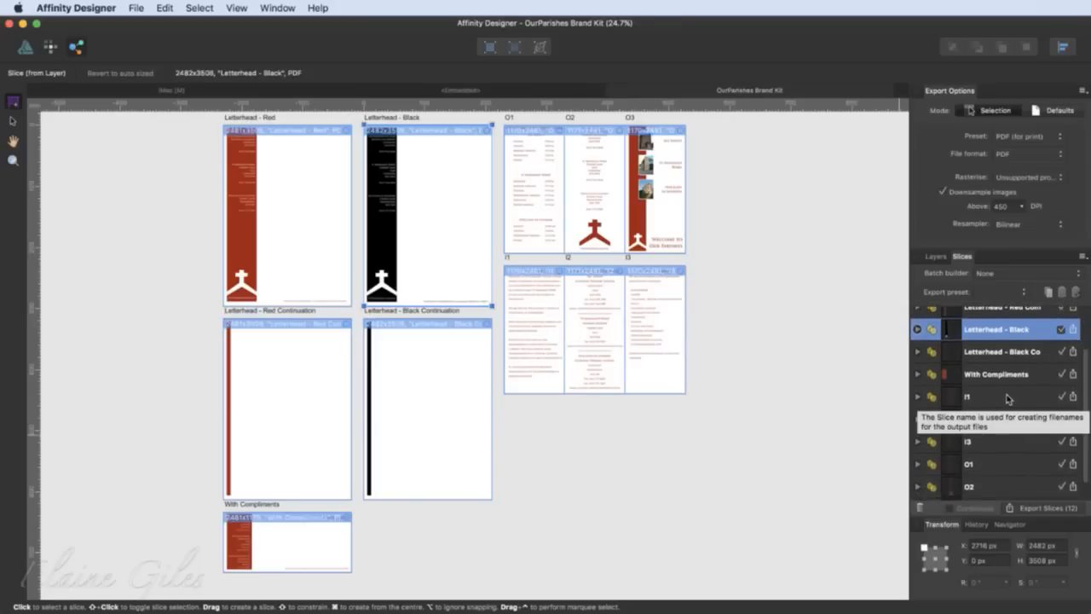
pyautogui.click(1002, 398)
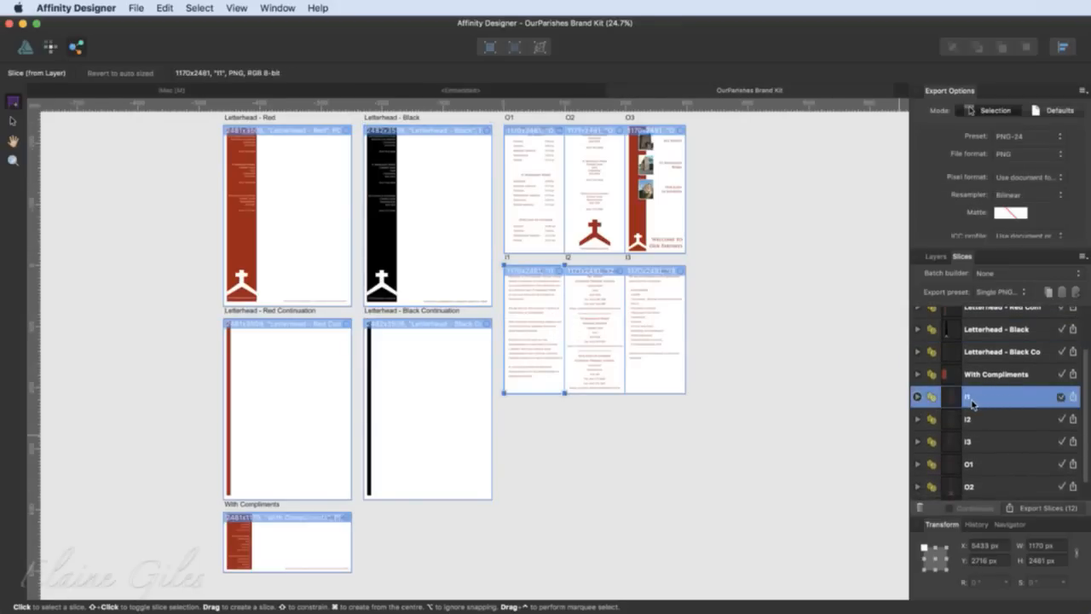
pyautogui.click(918, 397)
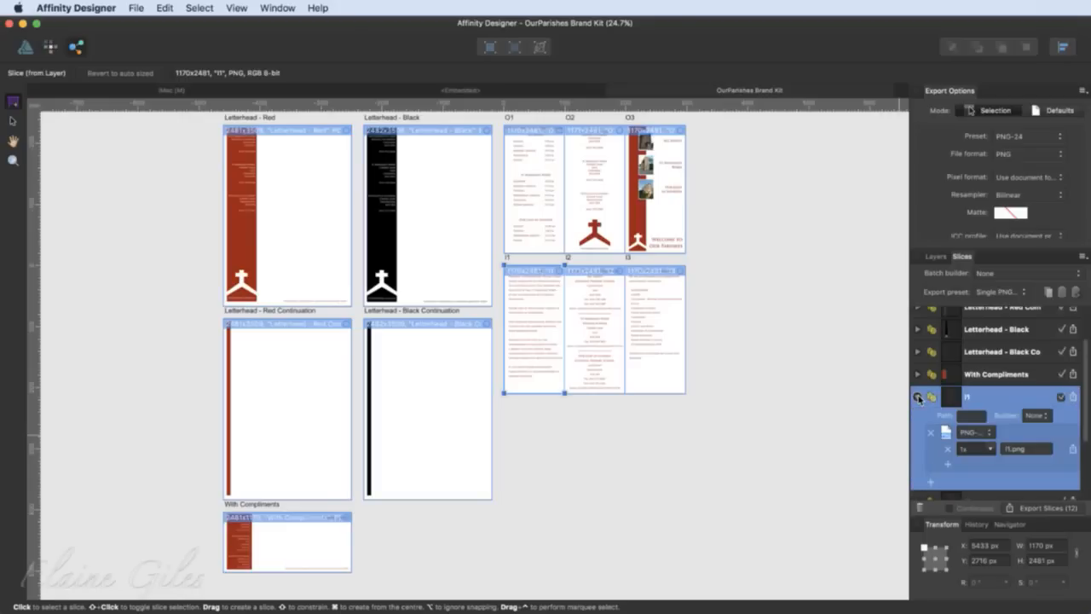
pyautogui.click(918, 397)
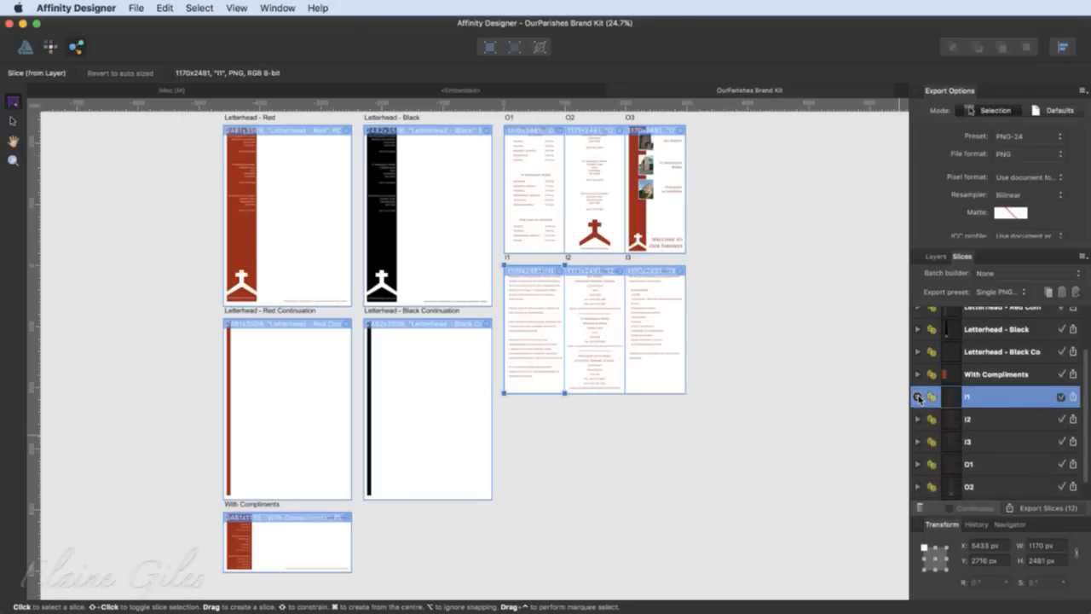
pyautogui.scroll(-2, 989, 445)
pyautogui.scroll(-1, 996, 479)
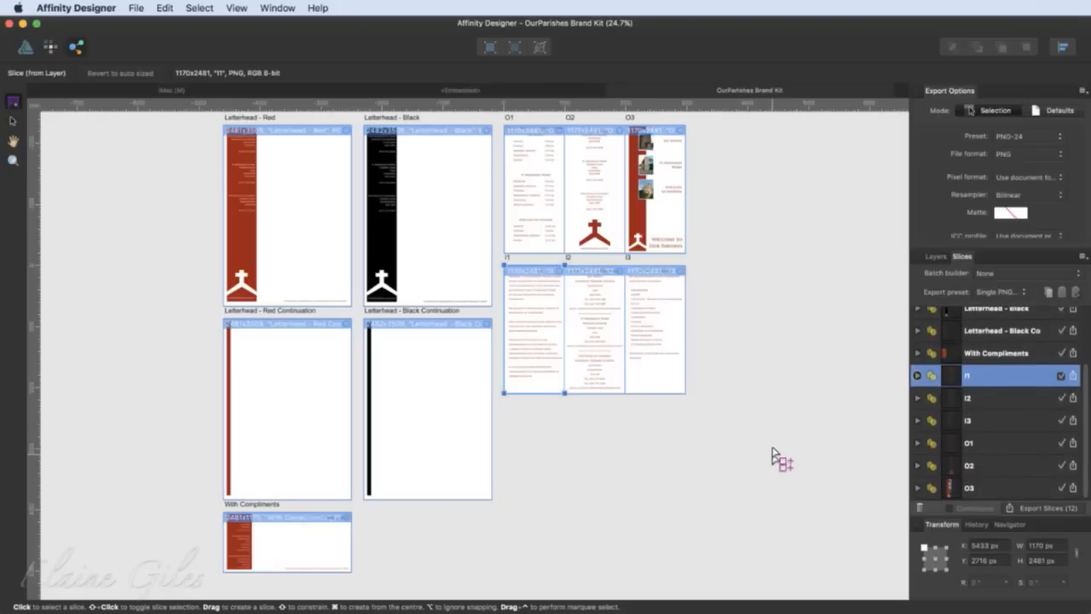
# - Create one slice spanning the O1, O2 and O3 artboards and name it Outside
pyautogui.scroll(6, 681, 126)
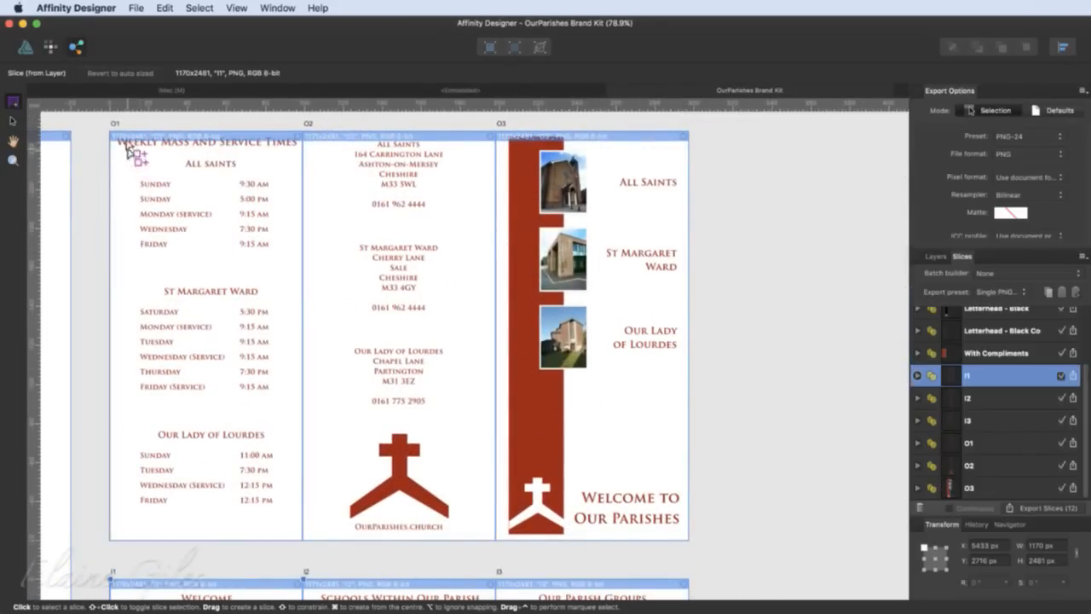
pyautogui.moveTo(170, 174); pyautogui.dragTo(687, 539)
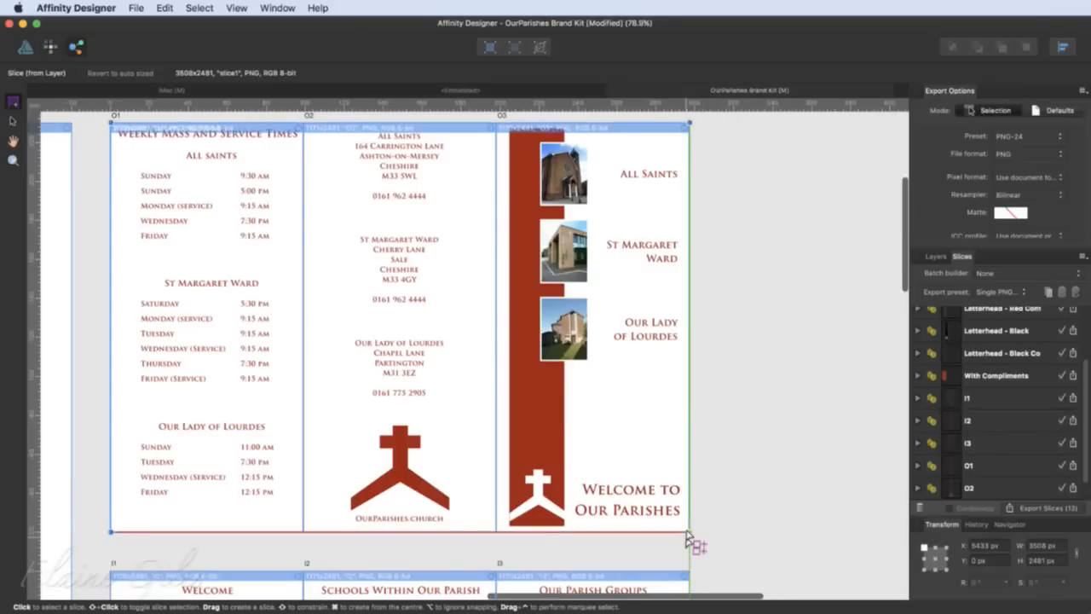
pyautogui.scroll(3, 1016, 413)
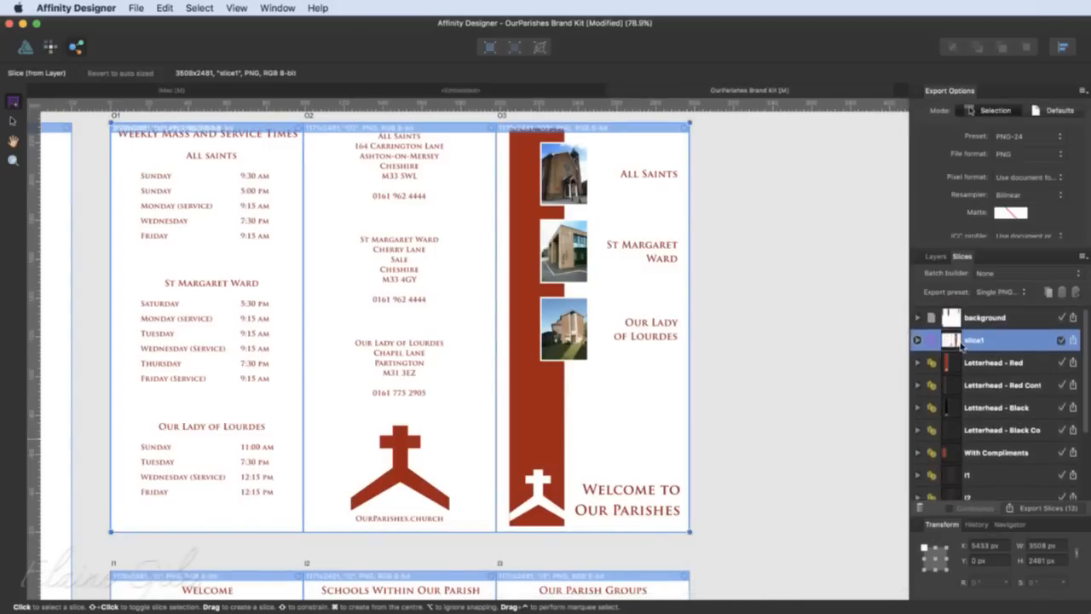
pyautogui.doubleClick(974, 341)
pyautogui.write('Outsid')
pyautogui.press('Return')
# - Set the export format of the Outside slice to PDF (for print) and collapse its settings
pyautogui.click(917, 340)
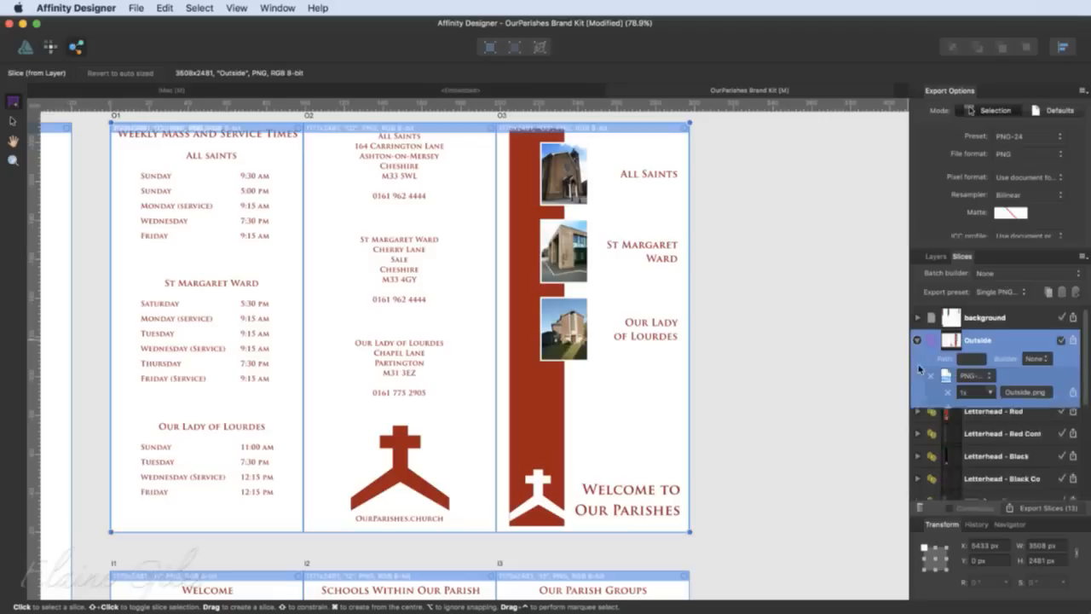
pyautogui.click(972, 376)
pyautogui.scroll(-5, 980, 482)
pyautogui.scroll(-1, 980, 481)
pyautogui.click(984, 437)
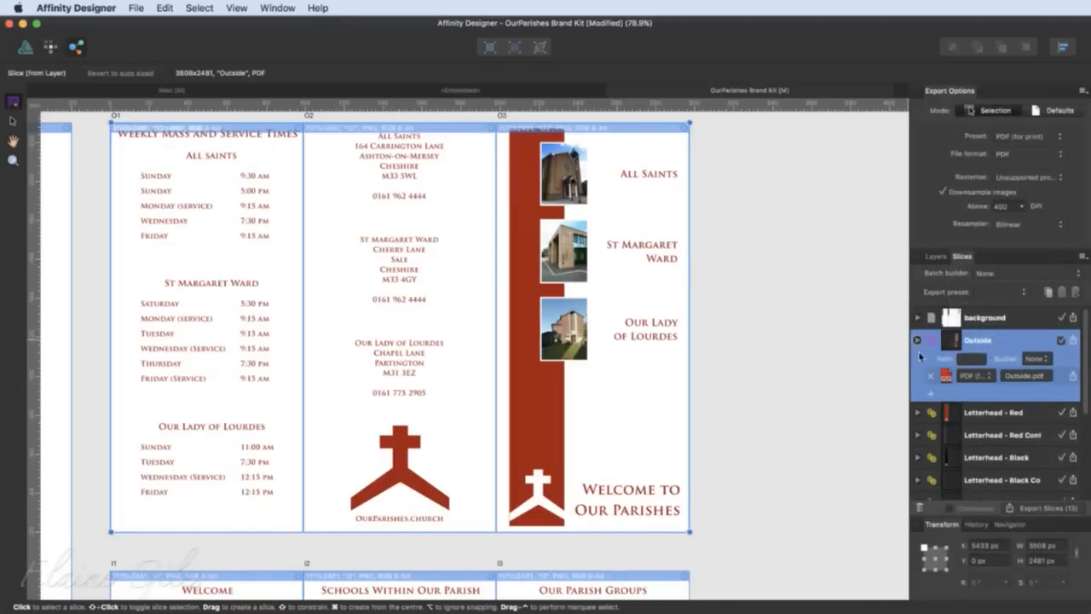
pyautogui.click(917, 342)
# - Create one slice spanning the I1, I2 and I3 artboards and name it Inside
pyautogui.scroll(-4, 949, 411)
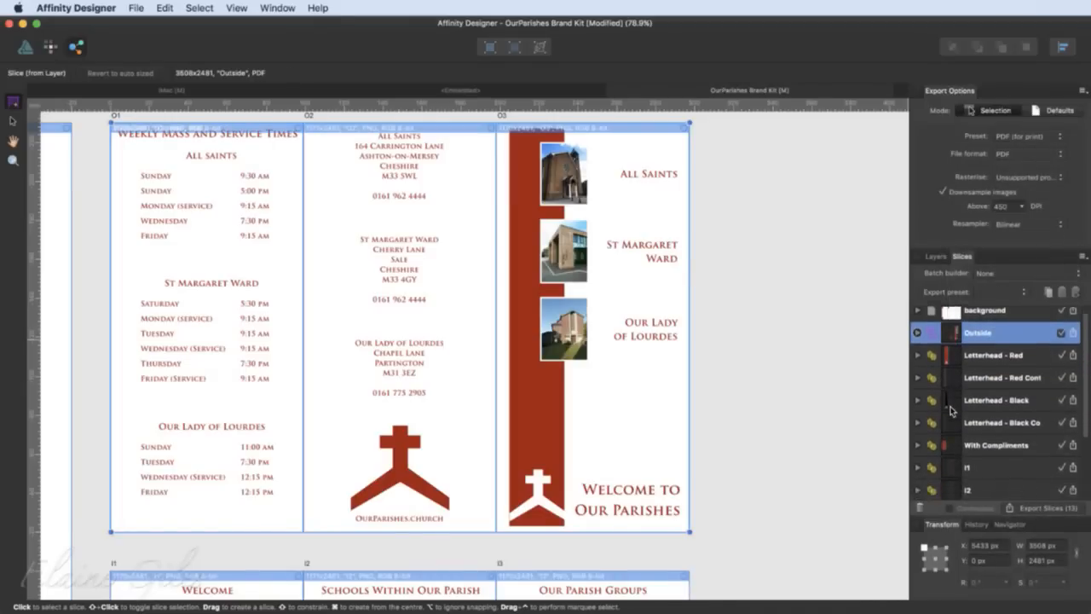
pyautogui.scroll(-10, 782, 493)
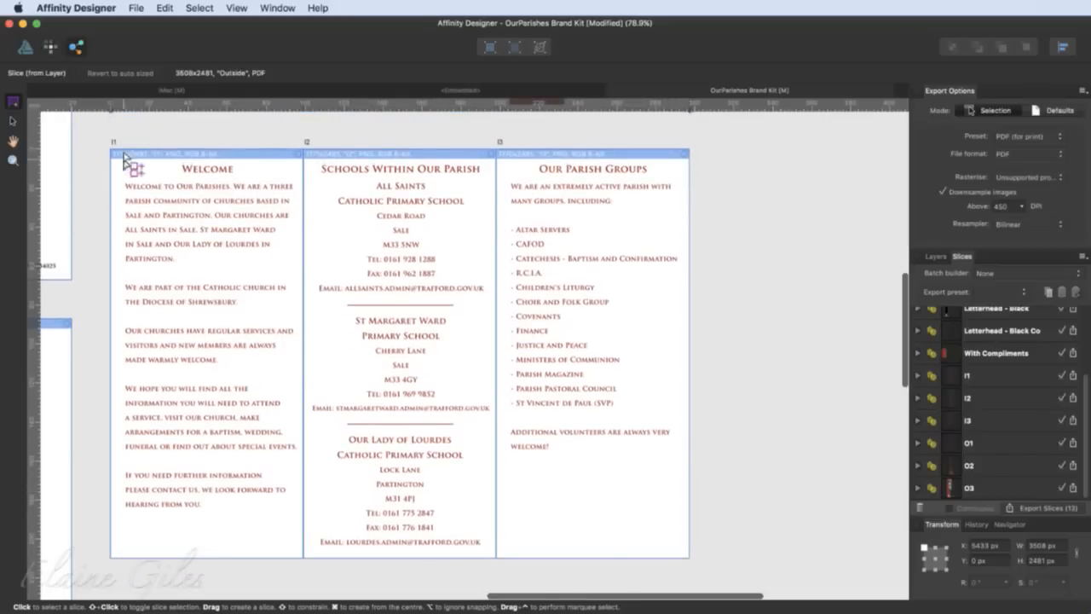
pyautogui.moveTo(111, 147); pyautogui.dragTo(688, 558)
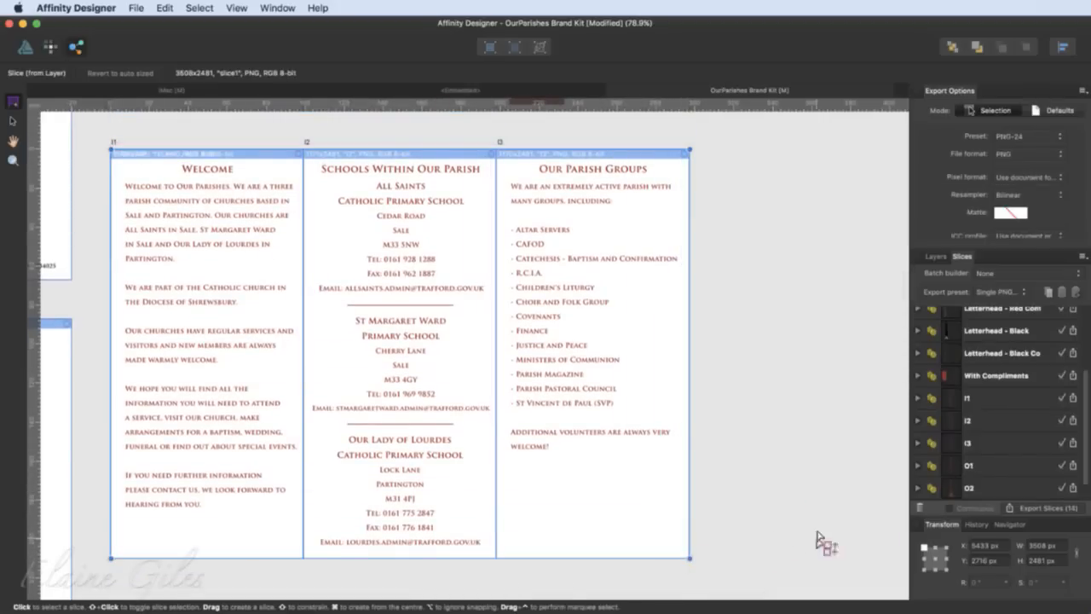
pyautogui.scroll(3, 1007, 484)
pyautogui.scroll(2, 1006, 482)
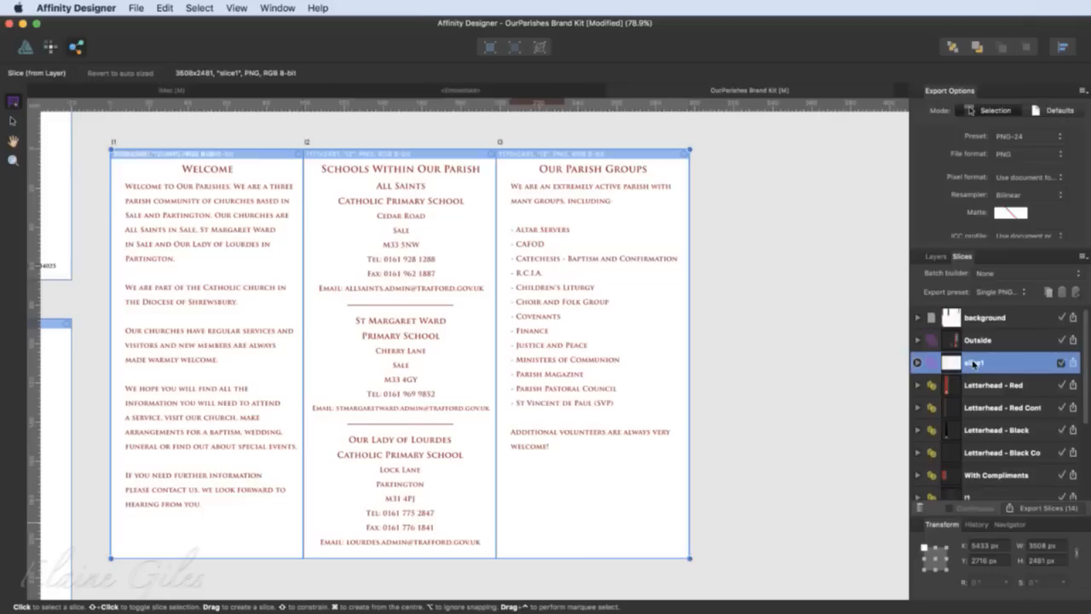
pyautogui.doubleClick(973, 364)
pyautogui.write('Insid')
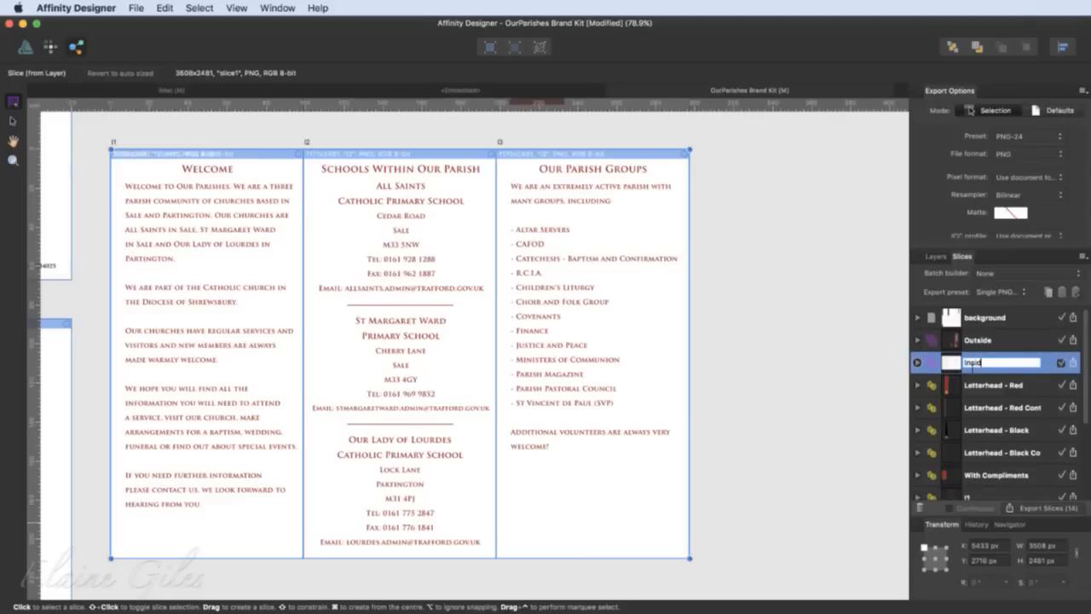
pyautogui.press('Return')
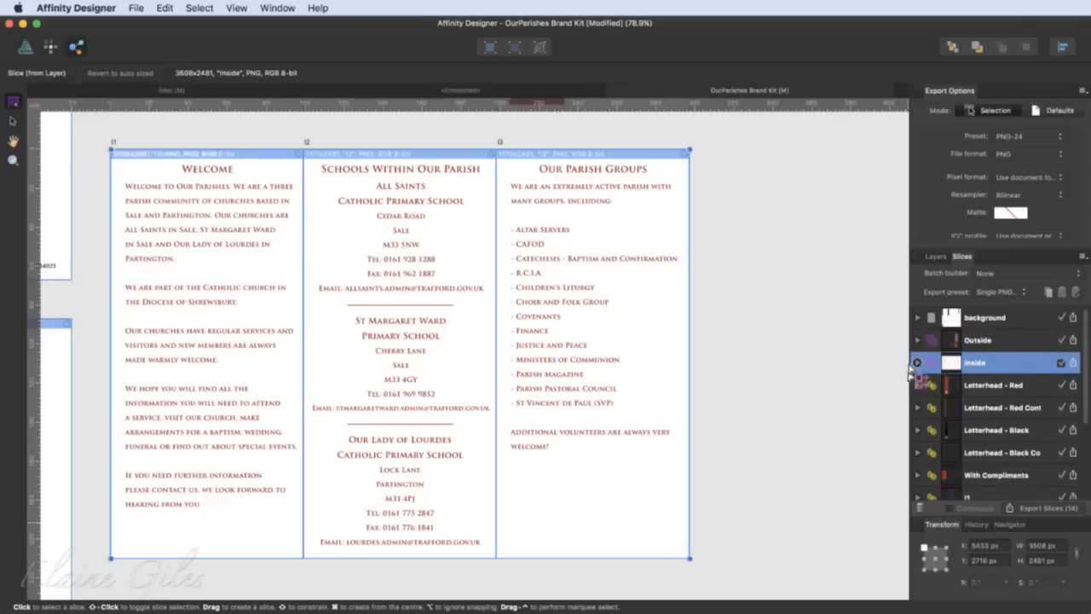
# - Set the export format of the Inside slice to PDF (for print) and collapse its settings
pyautogui.click(917, 362)
pyautogui.click(967, 399)
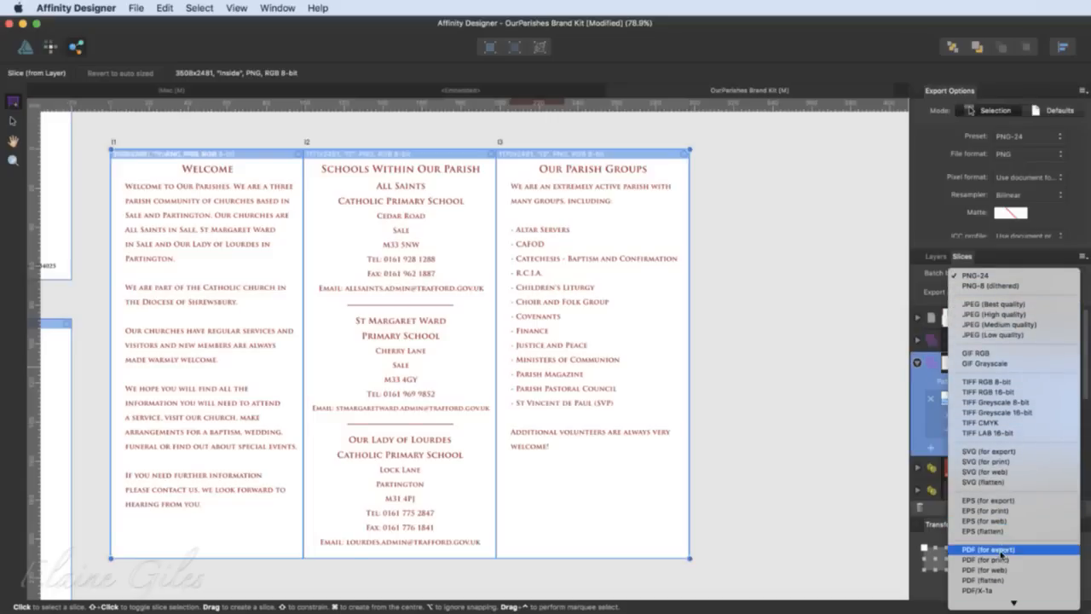
pyautogui.click(997, 559)
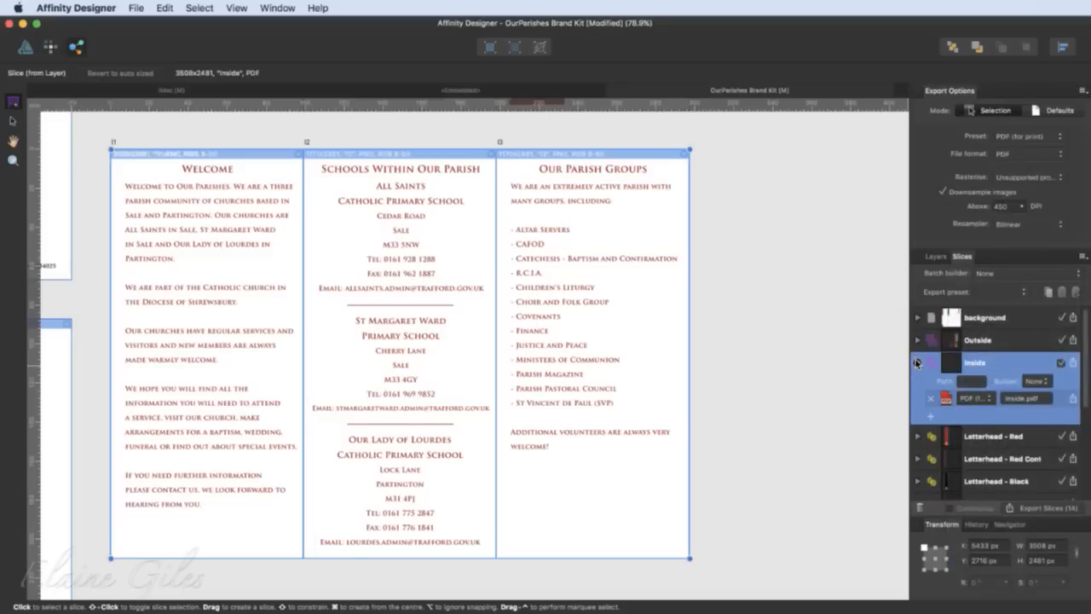
pyautogui.click(917, 363)
# - Exclude the individual slices I1, I2, I3, O1, O2 and O3 from the export, then select only slice I1
pyautogui.scroll(-5, 980, 418)
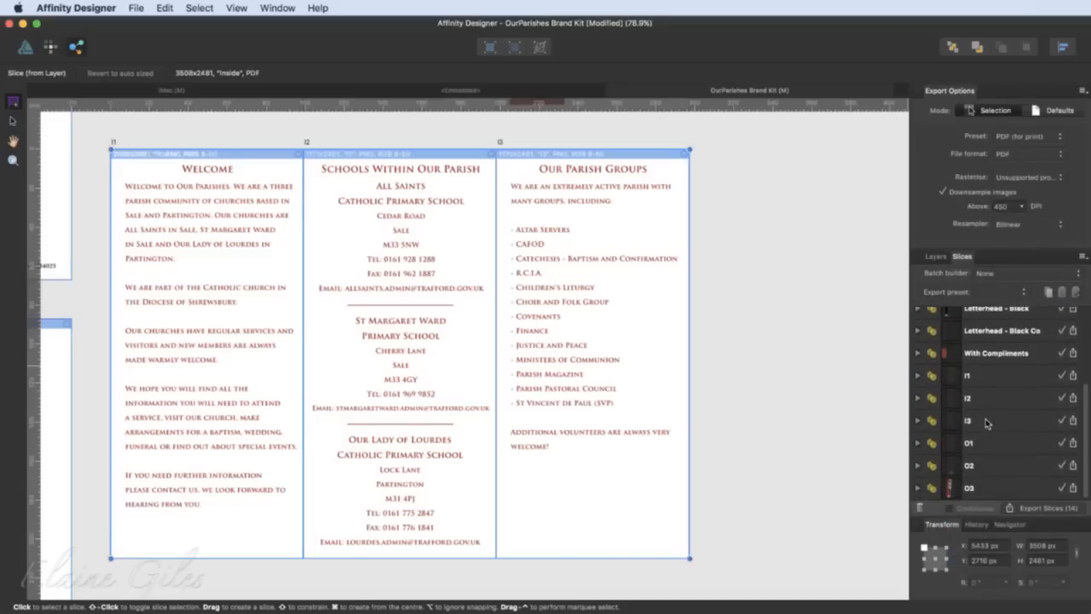
pyautogui.click(998, 377)
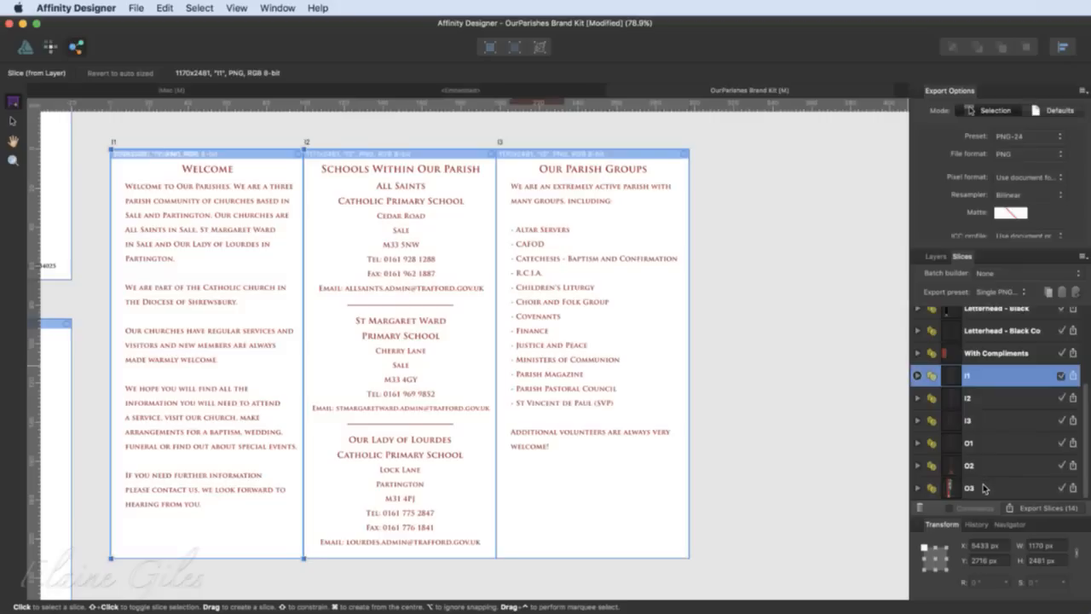
pyautogui.keyDown('shift'); pyautogui.click(984, 484); pyautogui.keyUp('shift')
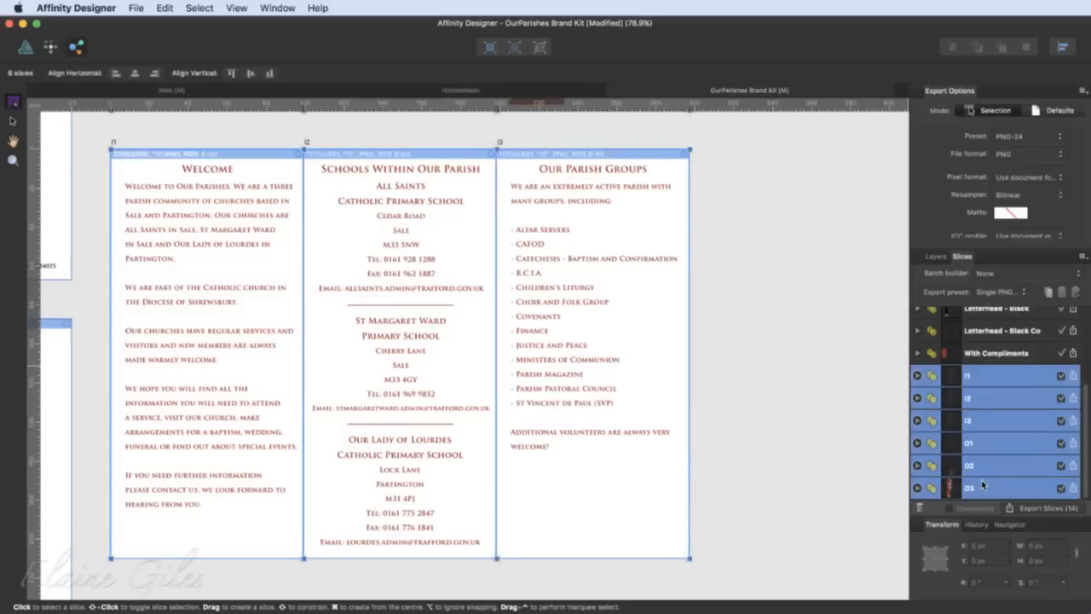
pyautogui.scroll(3, 518, 388)
pyautogui.scroll(2, 518, 390)
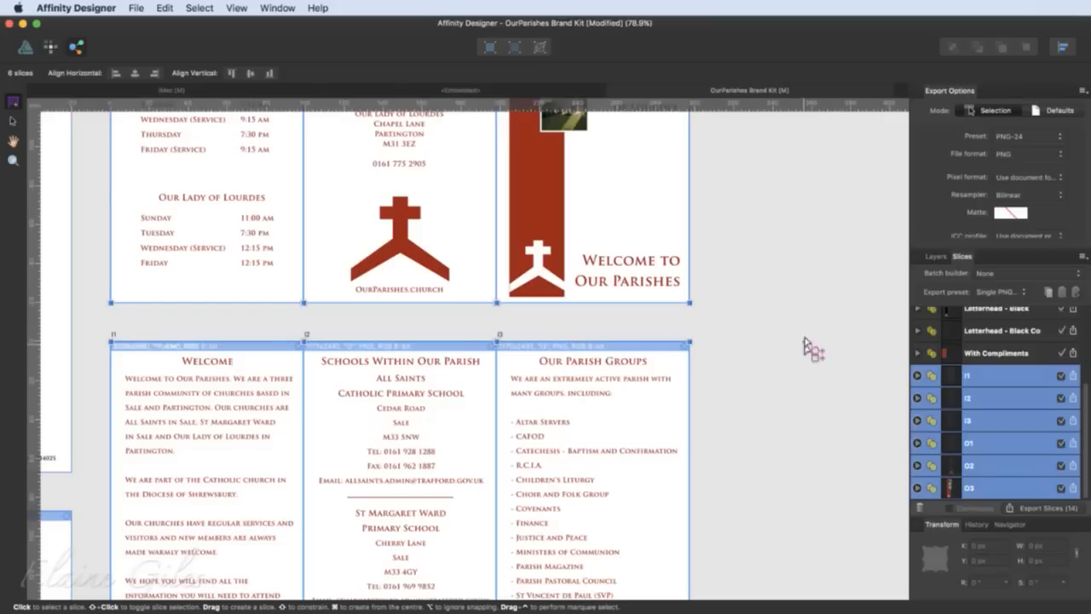
pyautogui.click(1060, 376)
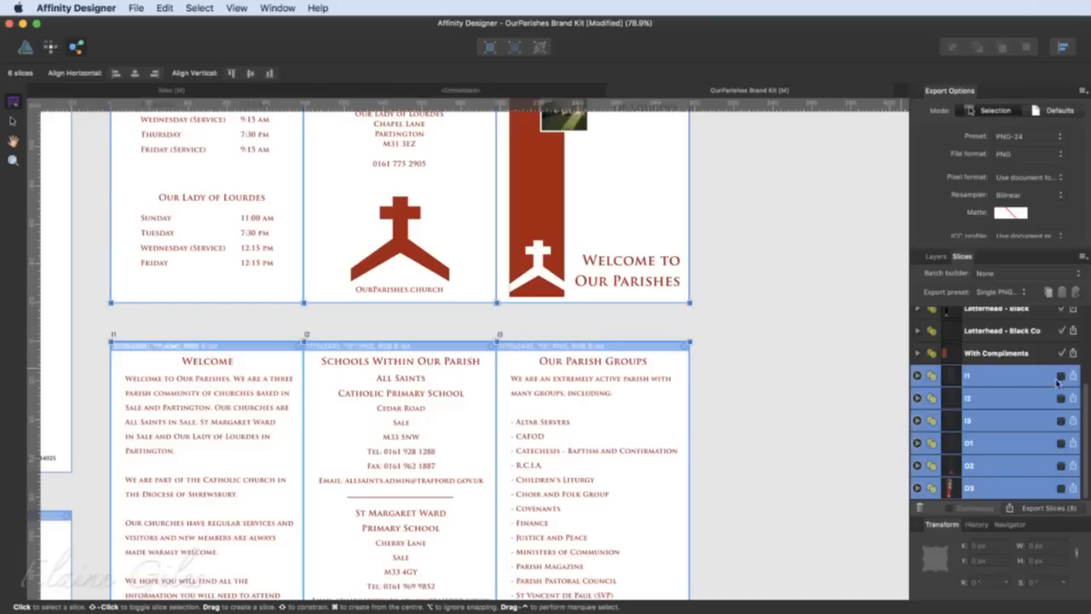
pyautogui.click(983, 375)
pyautogui.scroll(4, 983, 380)
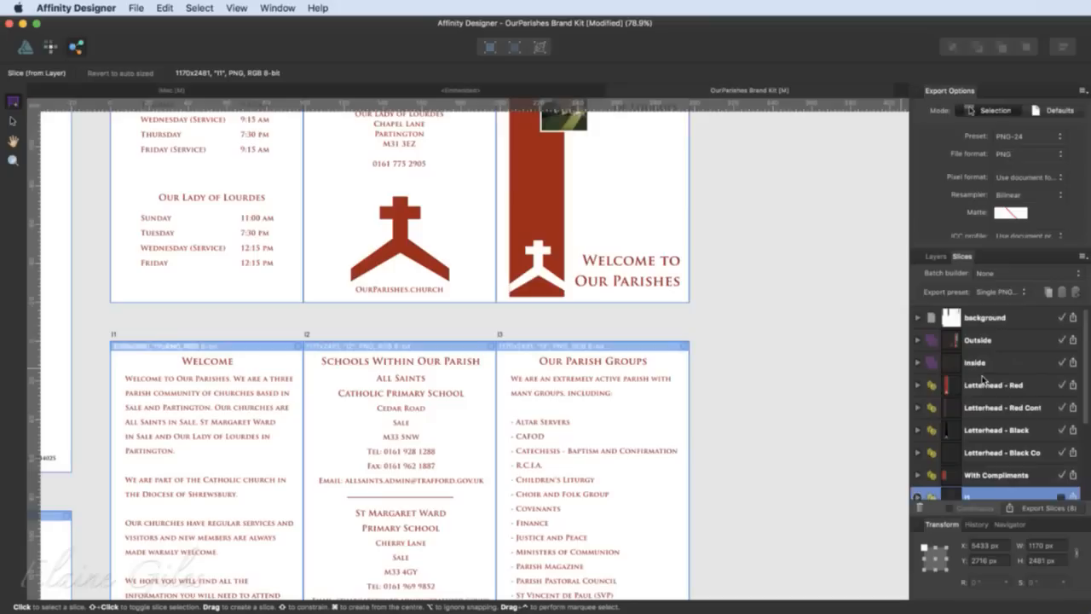
pyautogui.press('super+0')
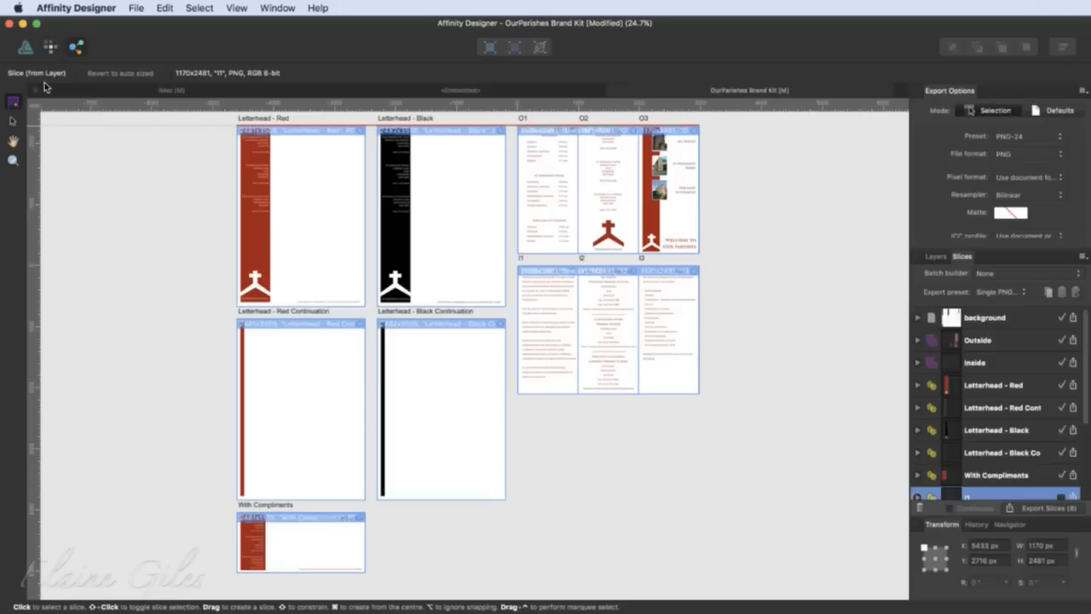
# - Look for a slice creation option for the red sidebar group on the Letterhead - Red artboard in the Draw persona
pyautogui.scroll(-1, 1037, 438)
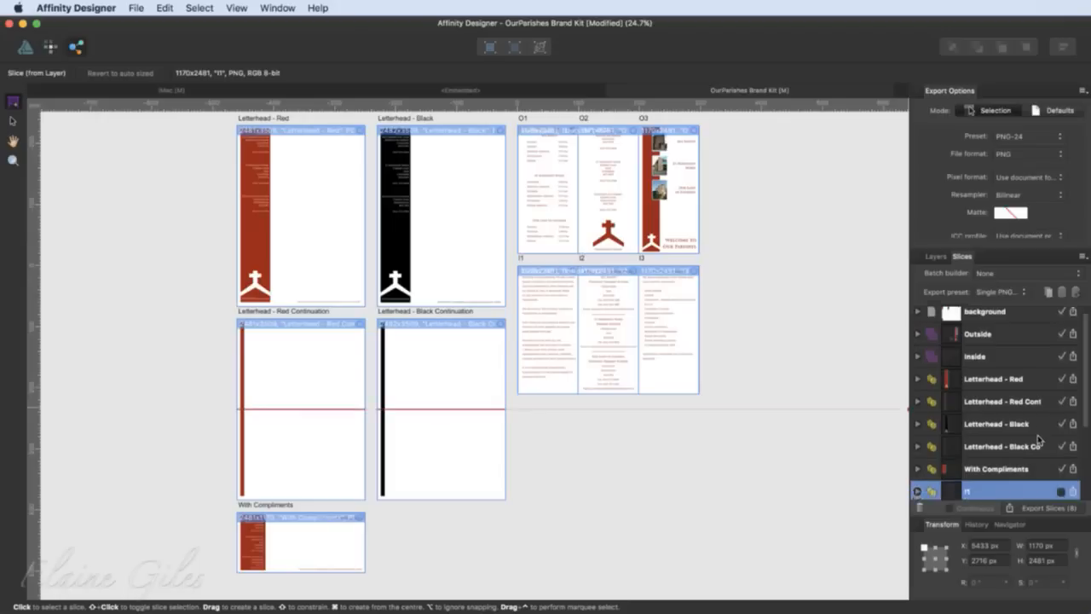
pyautogui.scroll(-5, 1009, 445)
pyautogui.scroll(6, 995, 437)
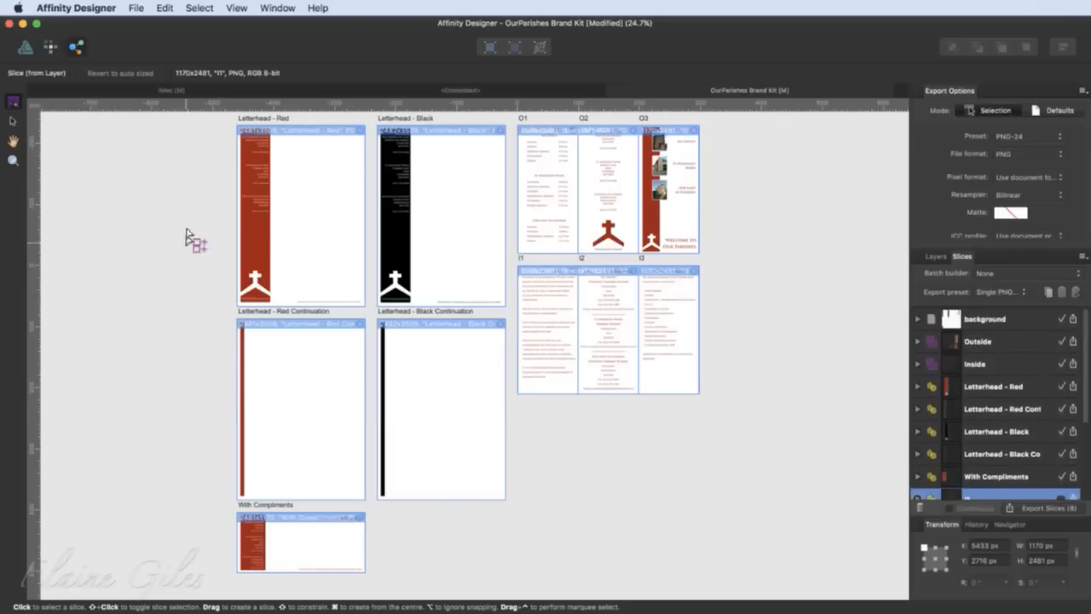
pyautogui.scroll(5, 241, 140)
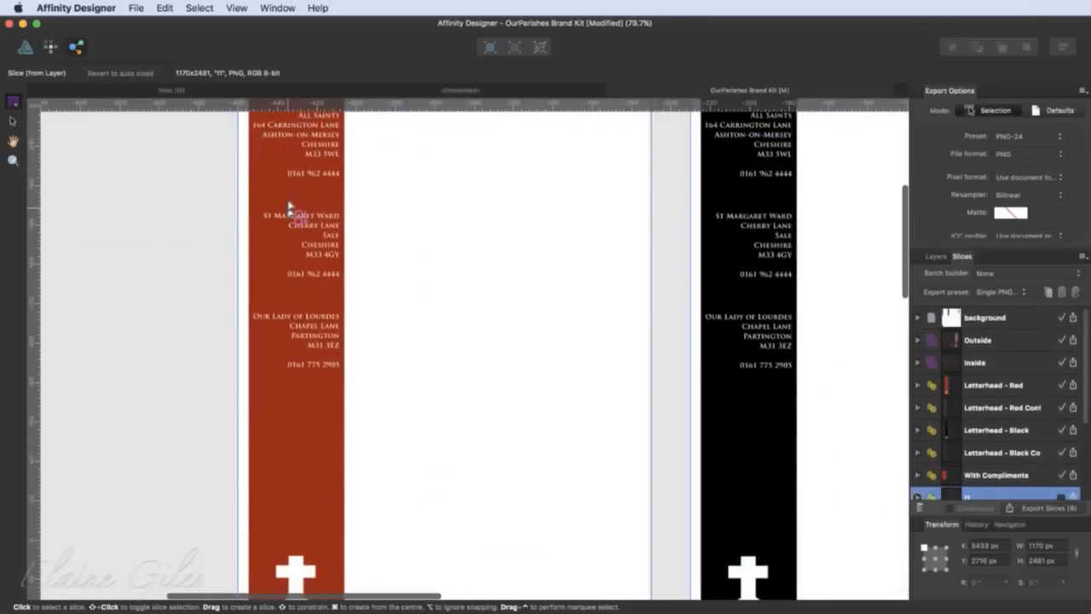
pyautogui.scroll(2, 288, 206)
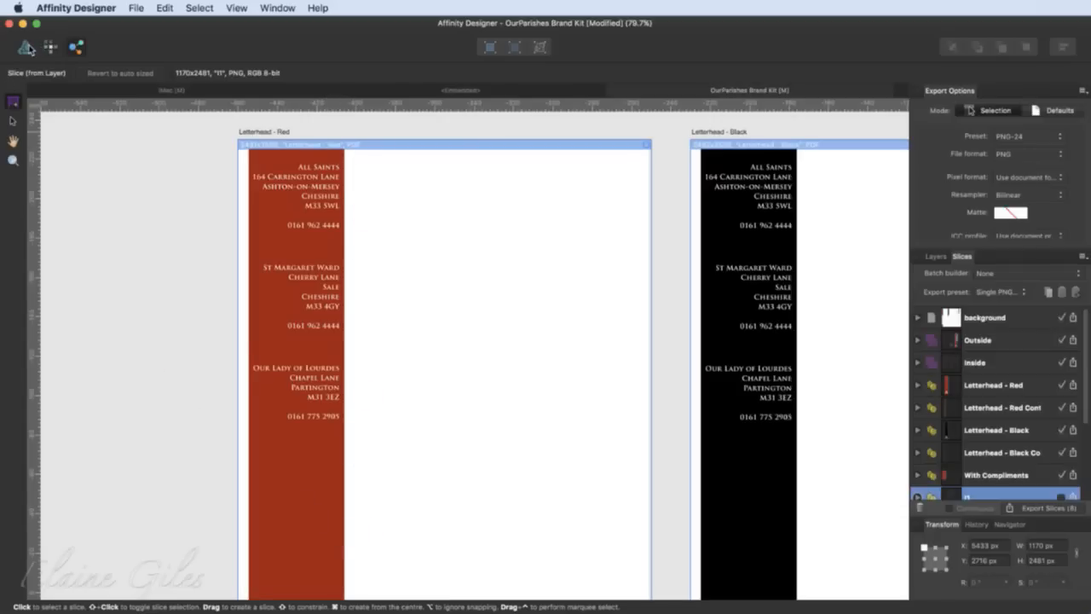
pyautogui.click(26, 47)
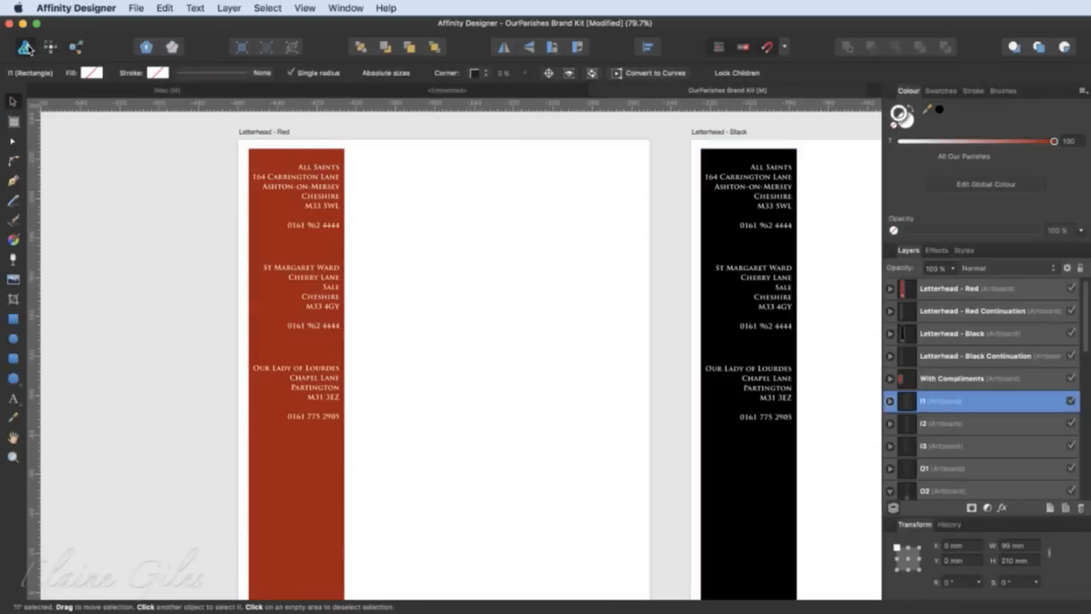
pyautogui.click(255, 153)
pyautogui.scroll(-1, 254, 152)
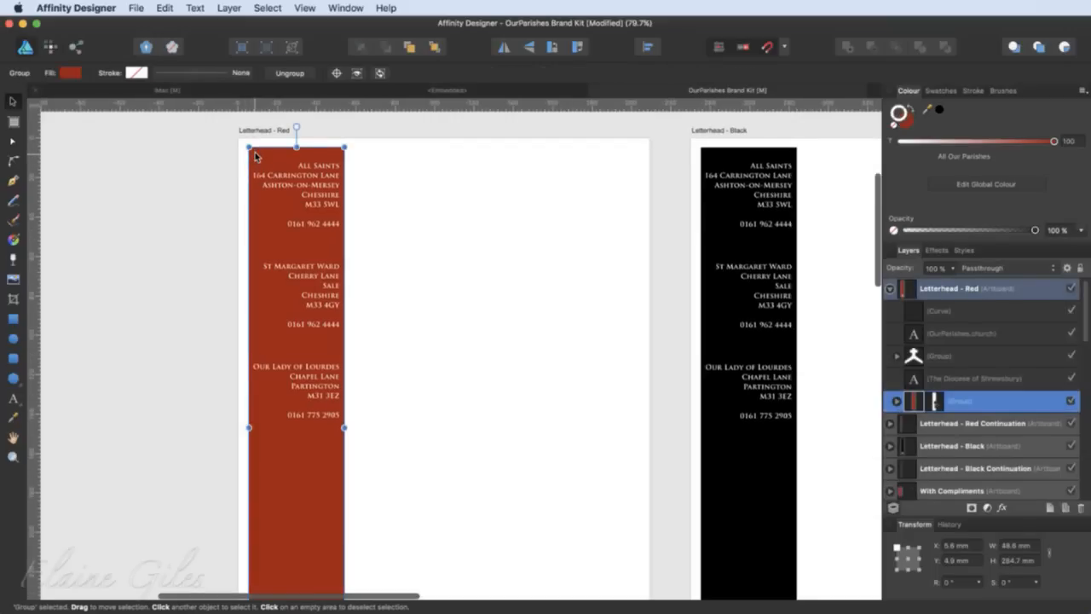
pyautogui.rightClick(255, 151)
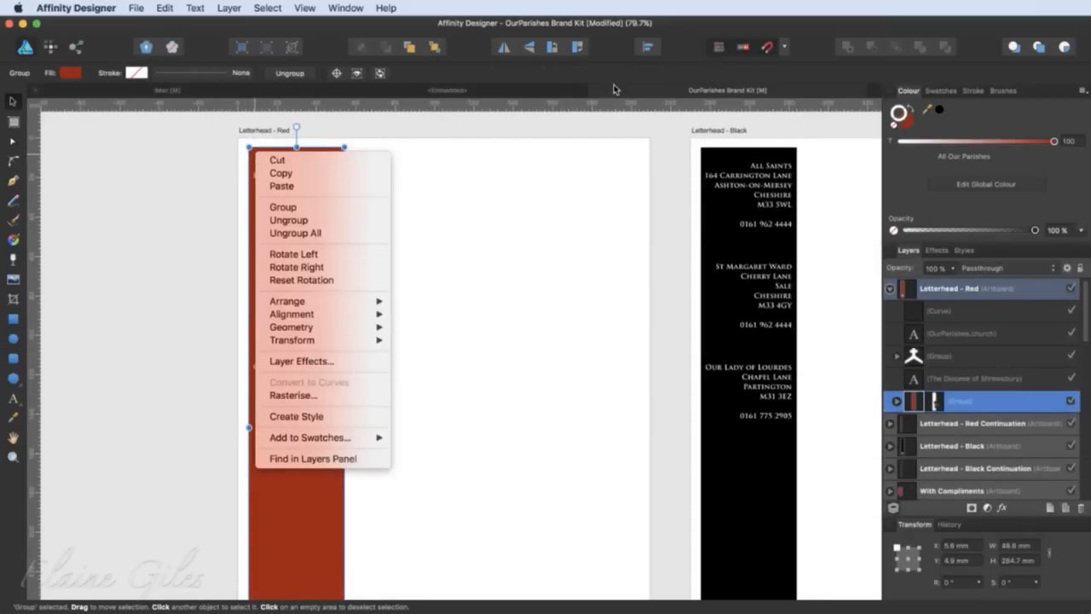
pyautogui.click(689, 43)
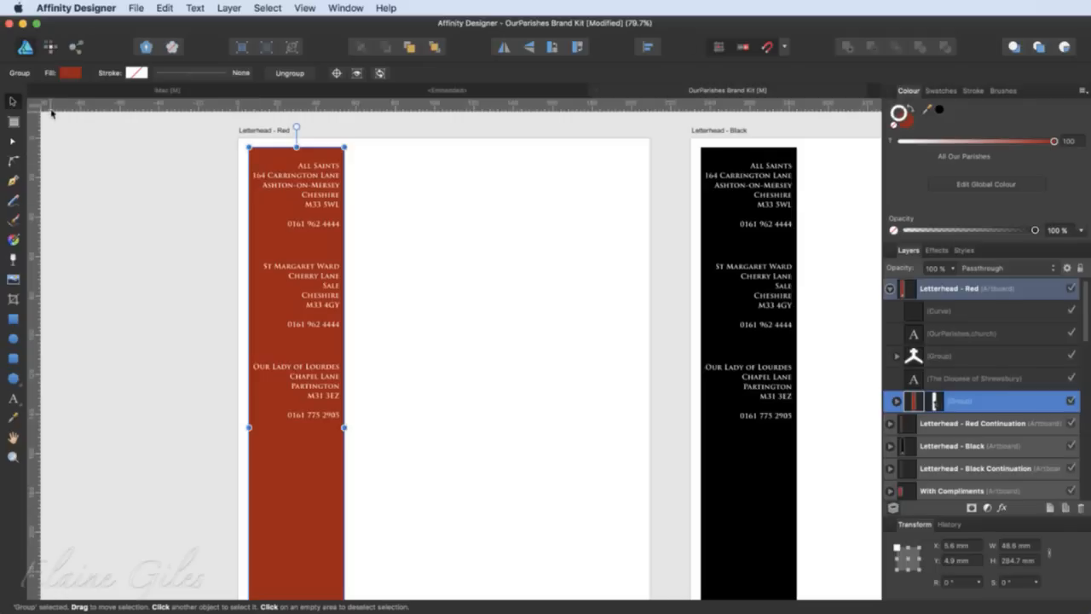
# - Try to find a slice option for the red sidebar through its artboard's slice and its group layer
pyautogui.click(75, 47)
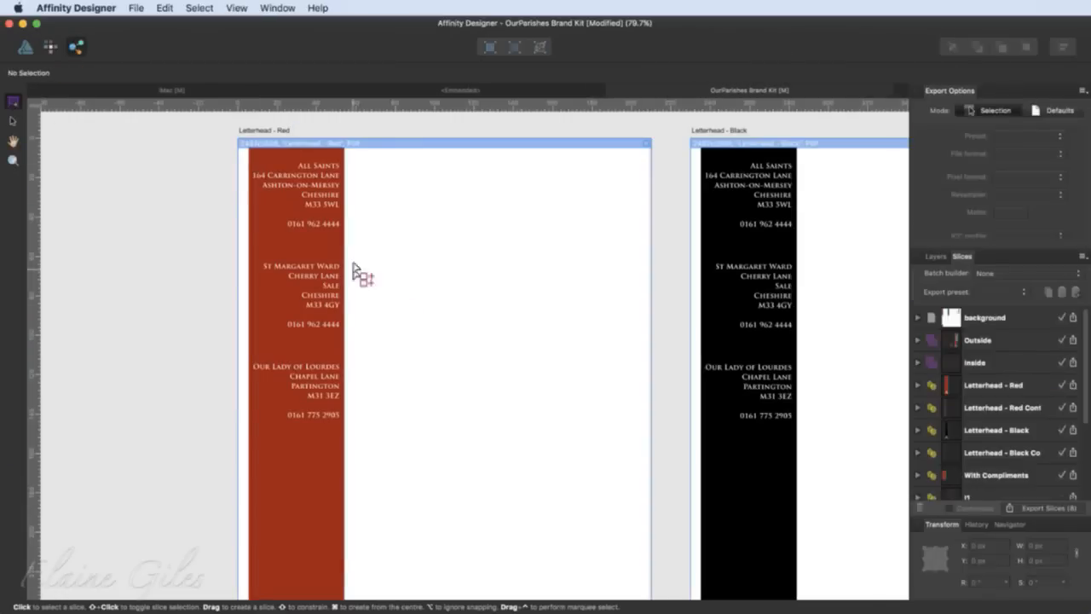
pyautogui.click(255, 150)
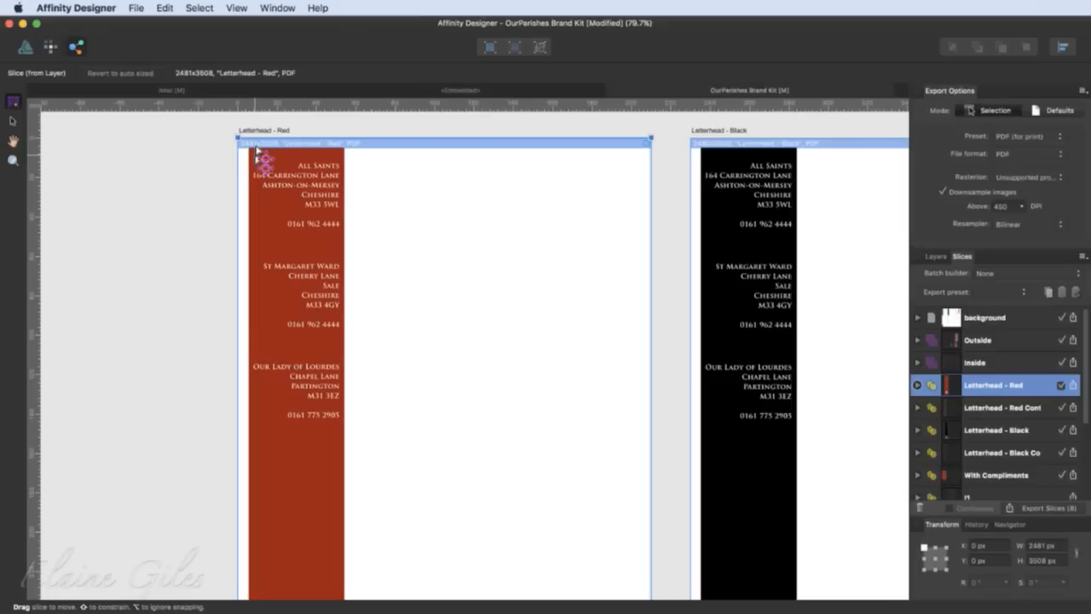
pyautogui.click(25, 47)
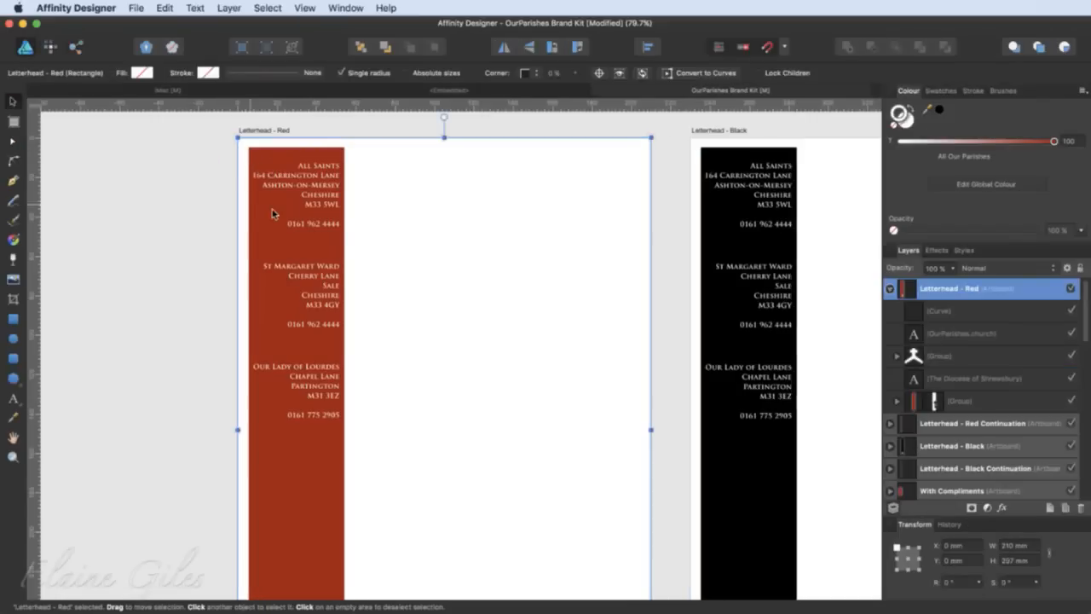
pyautogui.click(266, 149)
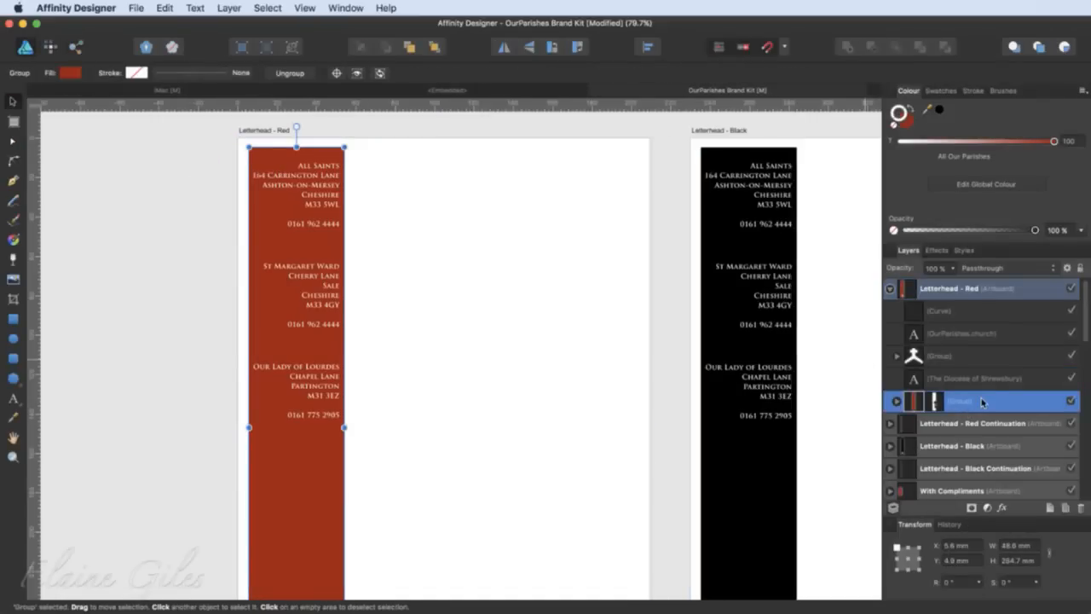
pyautogui.rightClick(981, 402)
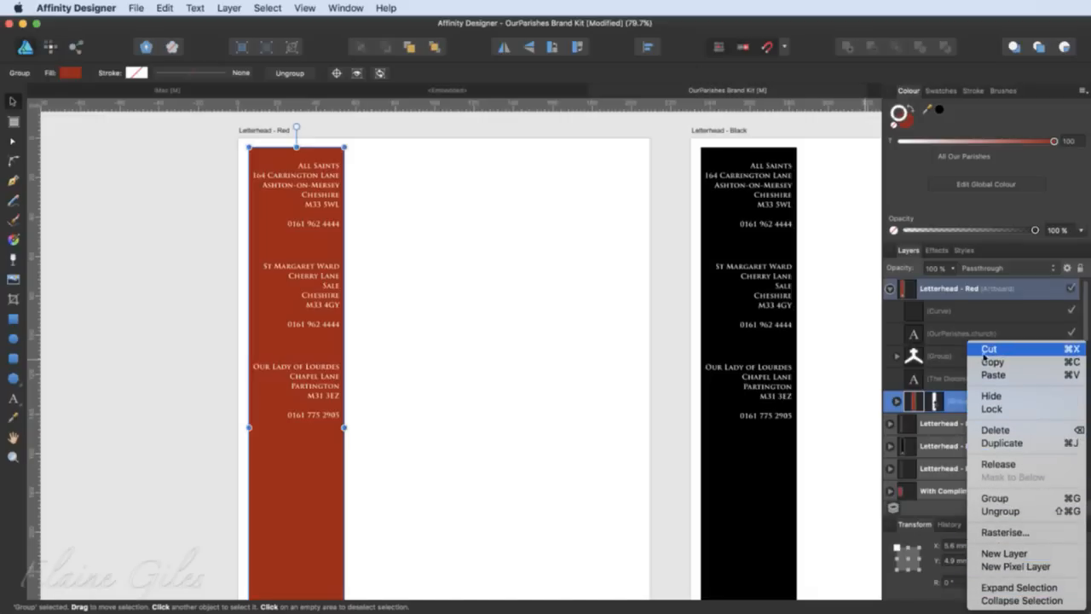
pyautogui.click(1023, 249)
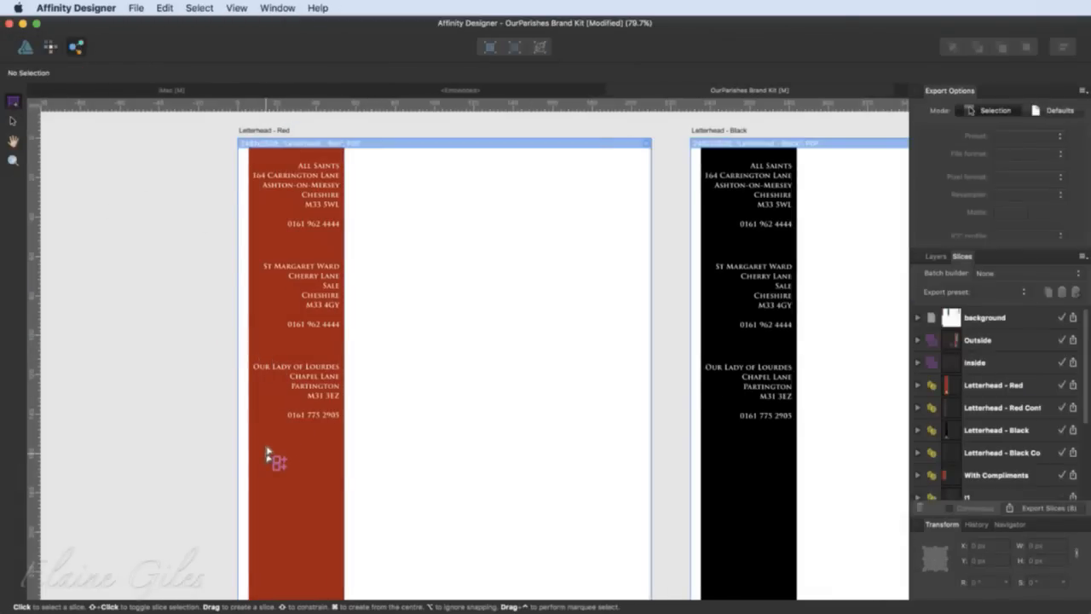
# - Review the slices list, including the export settings of the Letterhead - Red slice
pyautogui.scroll(-1, 974, 390)
pyautogui.scroll(-1, 974, 393)
pyautogui.scroll(2, 954, 392)
pyautogui.click(919, 388)
pyautogui.scroll(-1, 920, 383)
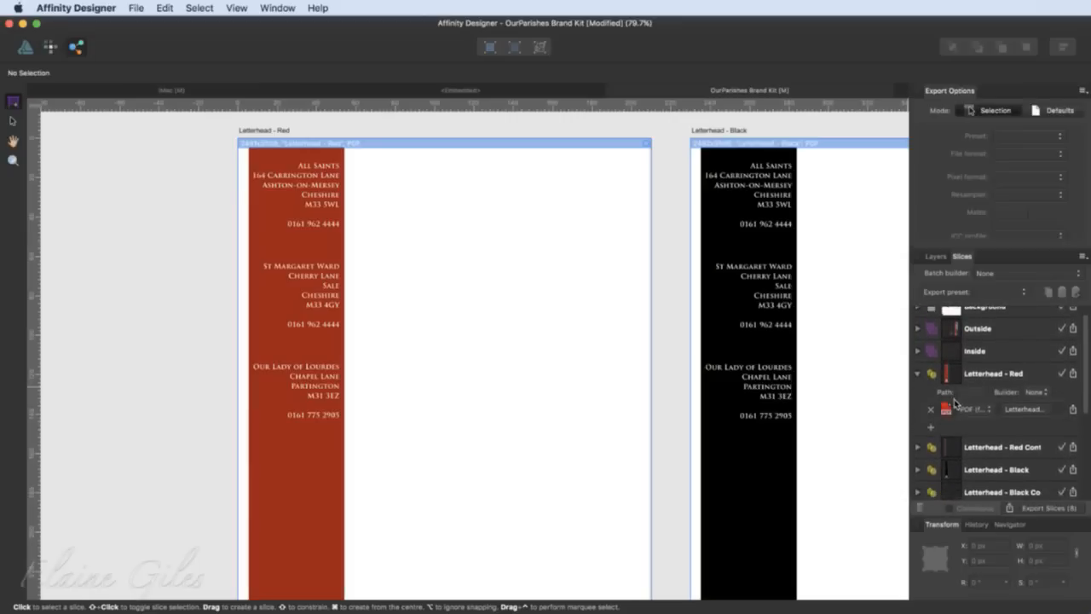
pyautogui.click(918, 377)
pyautogui.scroll(-5, 971, 384)
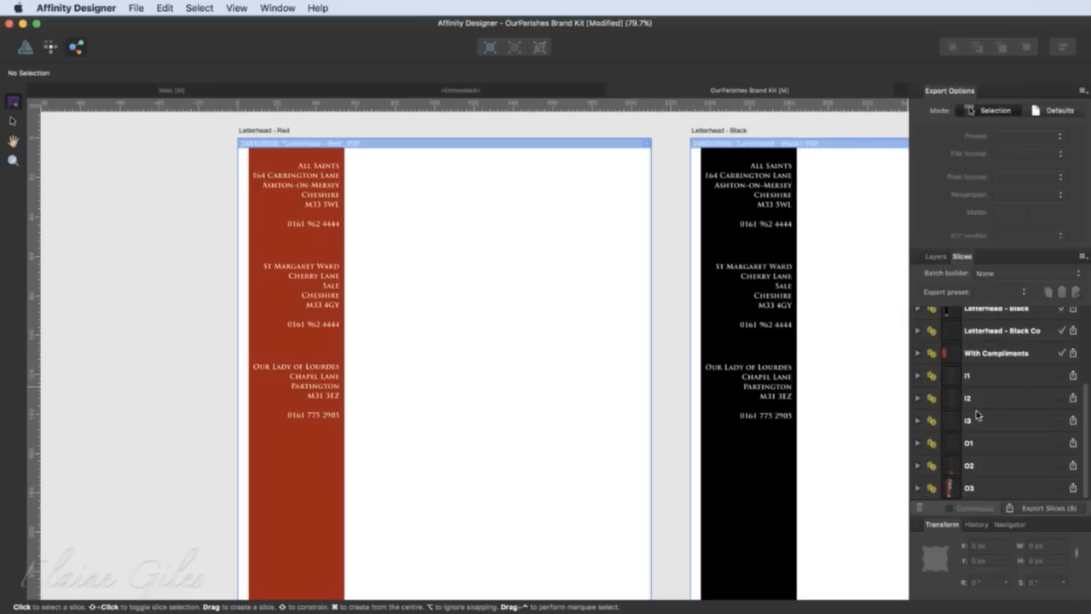
# - Create a slice from the black bar on the Letterhead - Black Continuation artboard and name it BC
pyautogui.press('super+0')
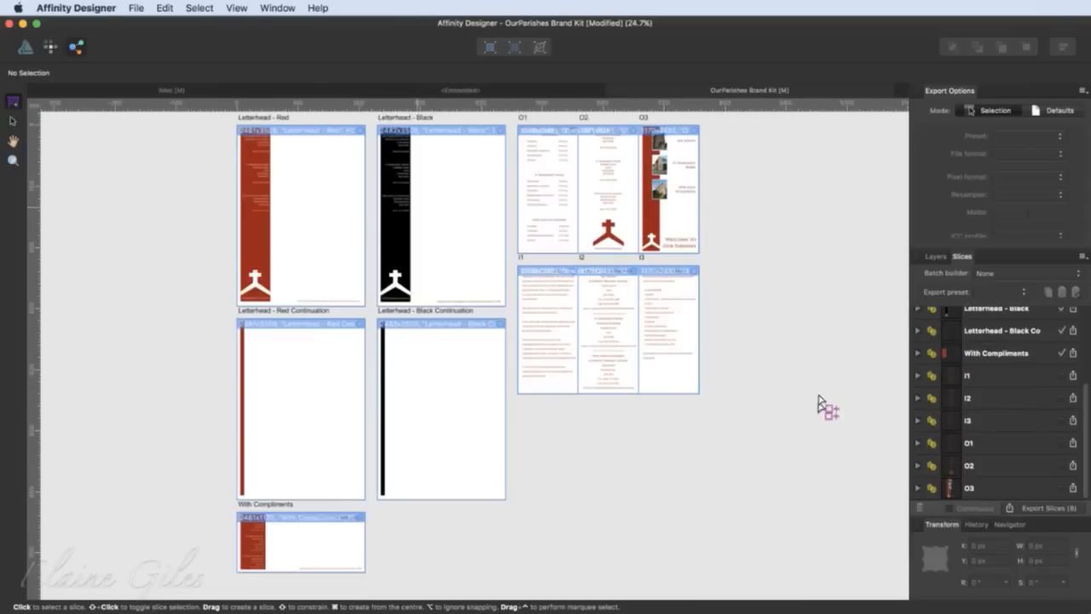
pyautogui.click(386, 489)
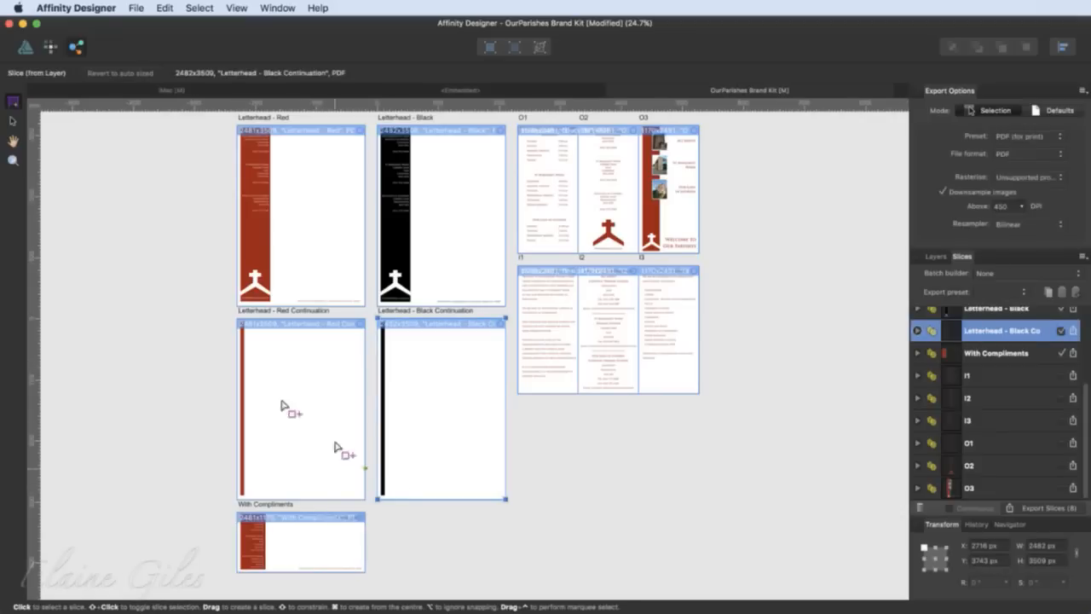
pyautogui.click(13, 122)
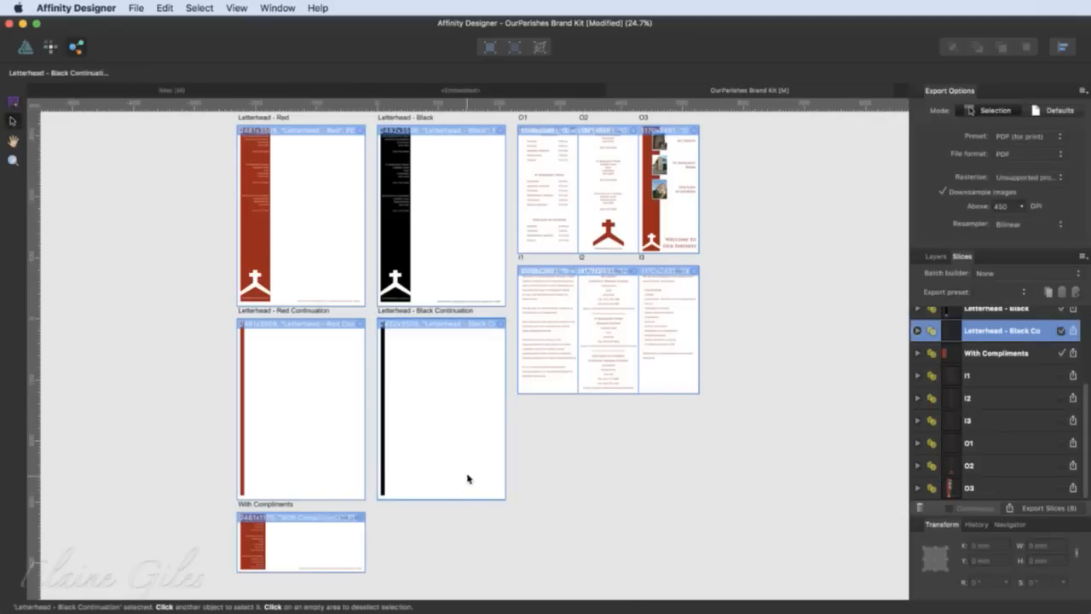
pyautogui.click(384, 427)
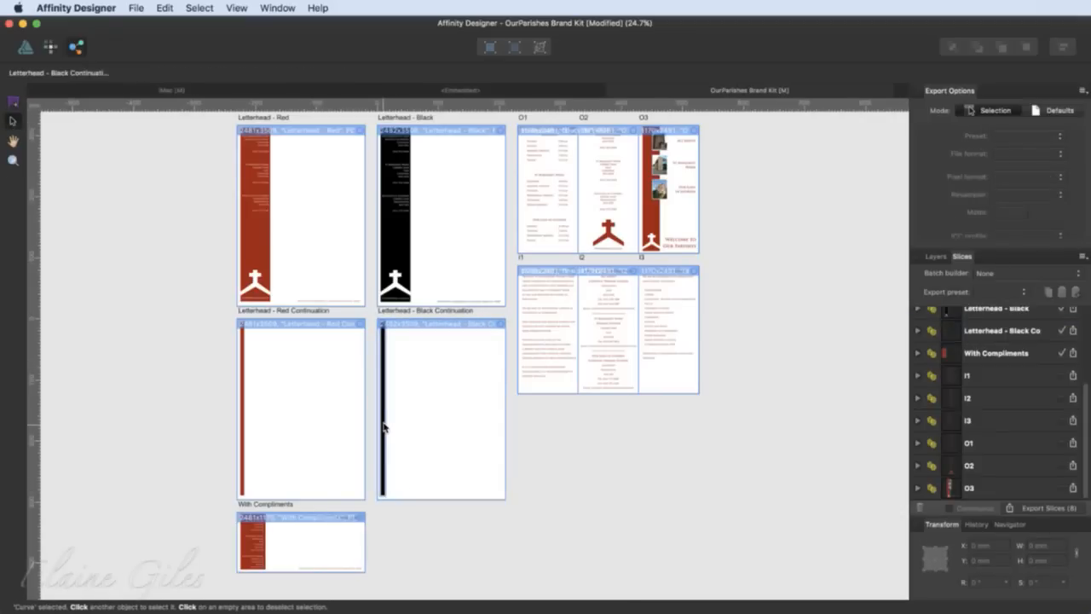
pyautogui.rightClick(383, 427)
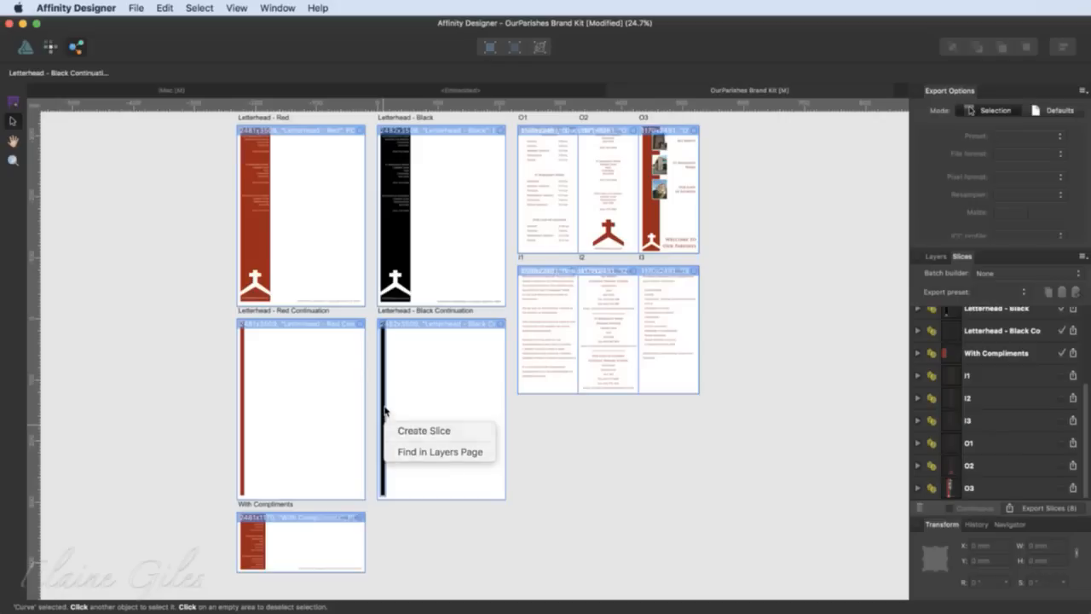
pyautogui.click(385, 408)
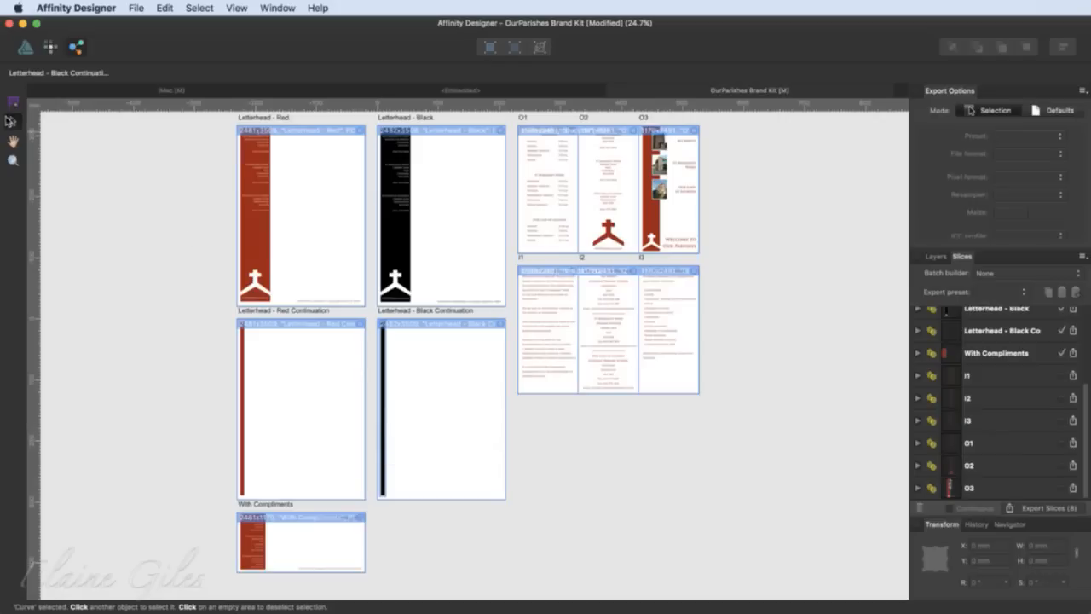
pyautogui.rightClick(385, 430)
pyautogui.click(414, 436)
pyautogui.doubleClick(982, 332)
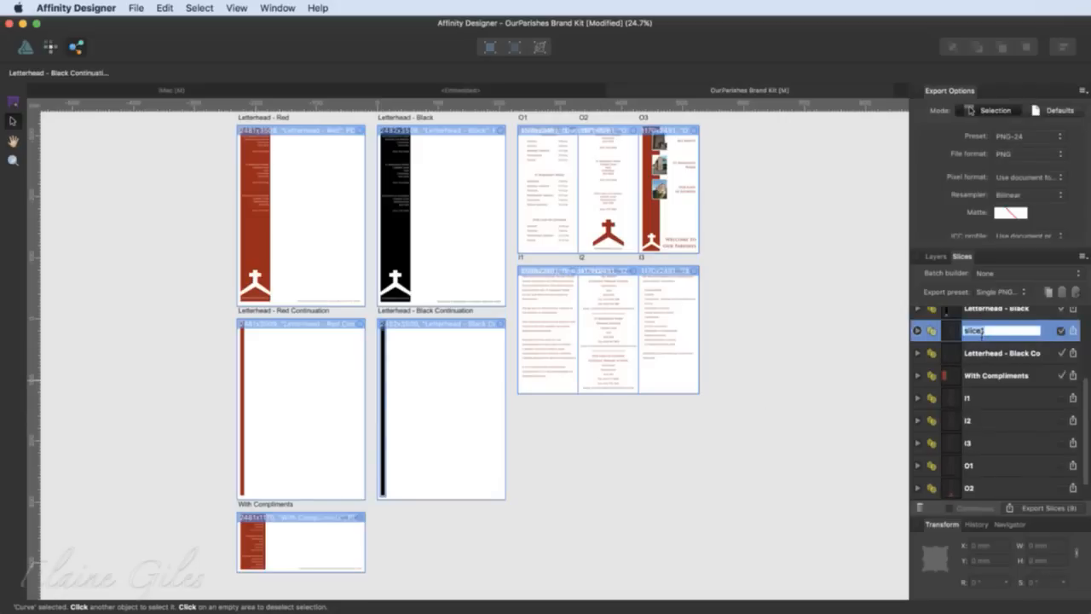
pyautogui.write('BC')
pyautogui.press('Return')
# - Create a slice from the red bar on the Letterhead - Red Continuation artboard and name it RC
pyautogui.click(241, 459)
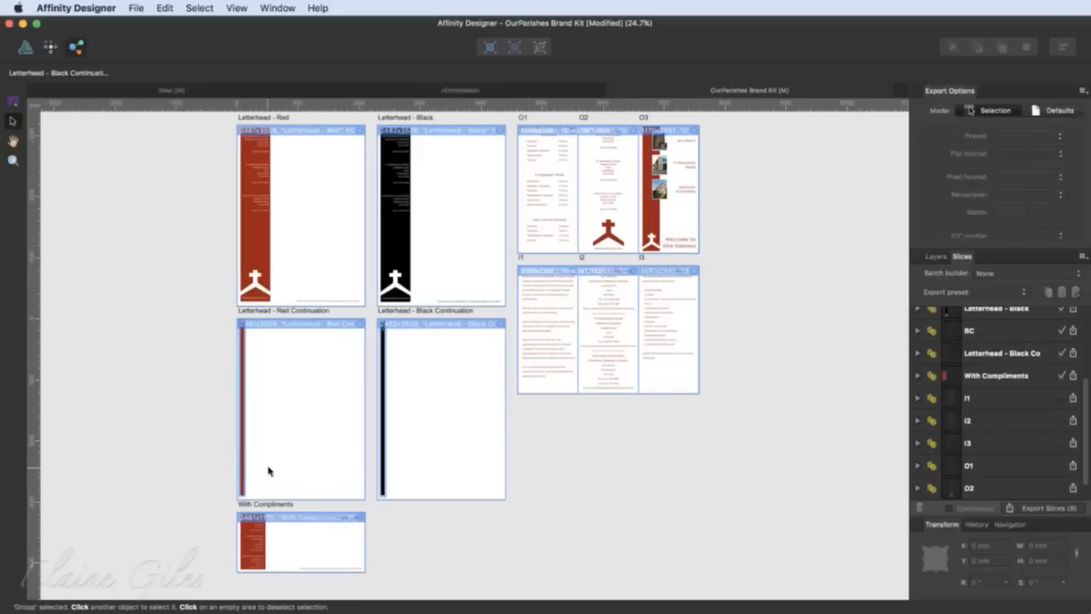
pyautogui.rightClick(243, 478)
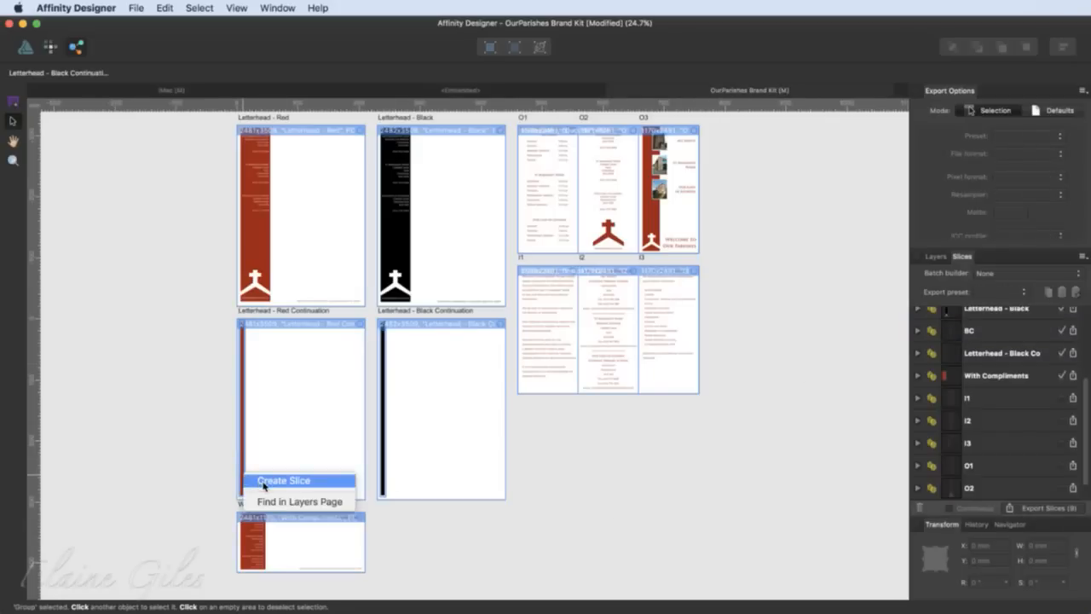
pyautogui.click(266, 482)
pyautogui.scroll(5, 965, 341)
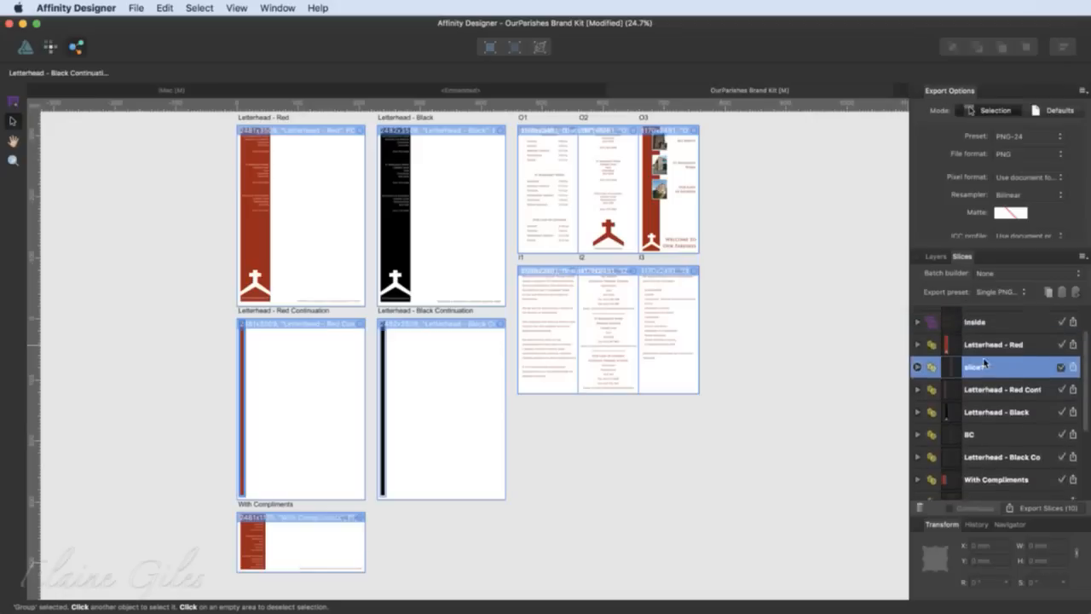
pyautogui.doubleClick(975, 406)
pyautogui.write('RC')
pyautogui.press('Return')
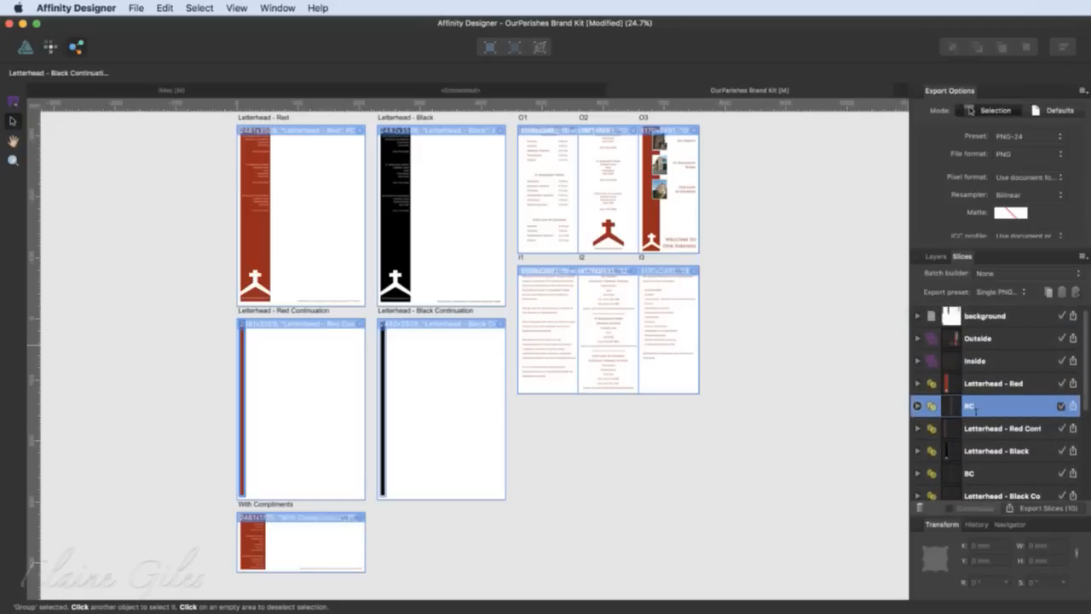
# - Create a slice from the red sidebar group on the Letterhead - Red artboard and name it sidebar - red
pyautogui.click(252, 254)
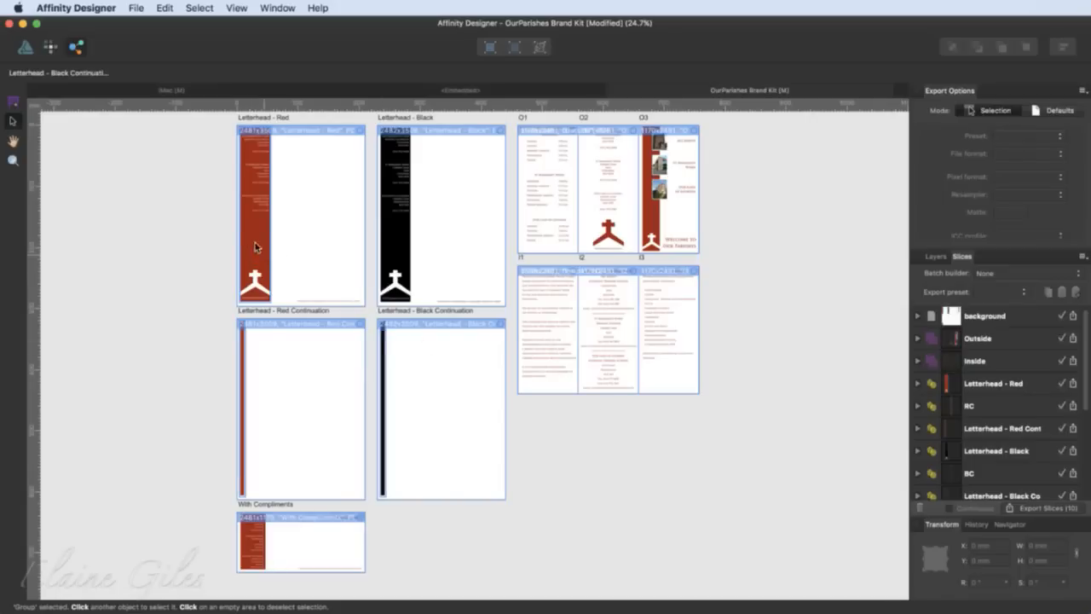
pyautogui.rightClick(254, 237)
pyautogui.click(286, 240)
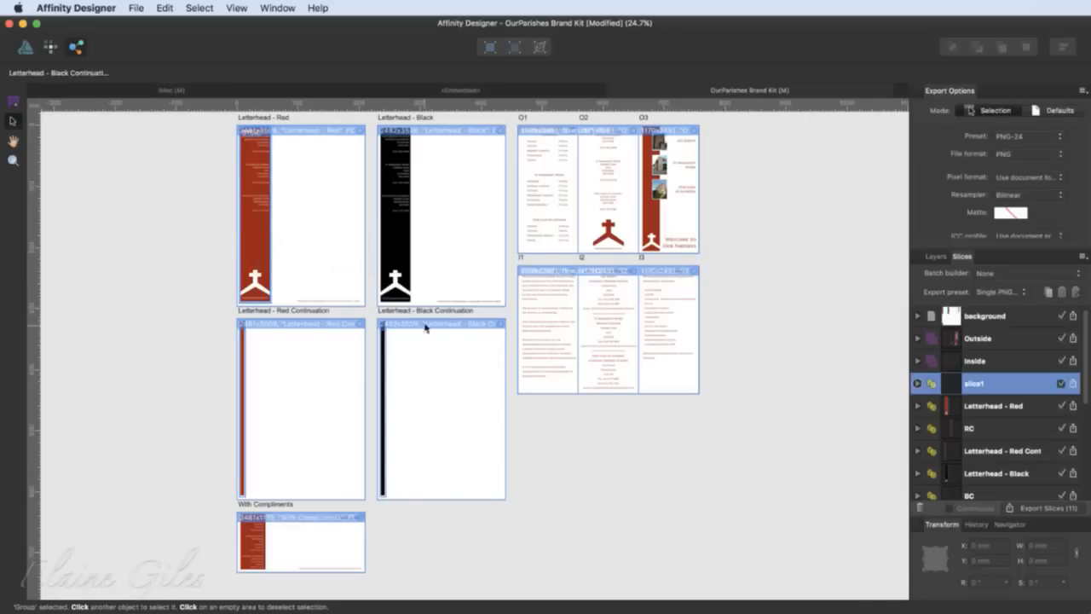
pyautogui.click(974, 384)
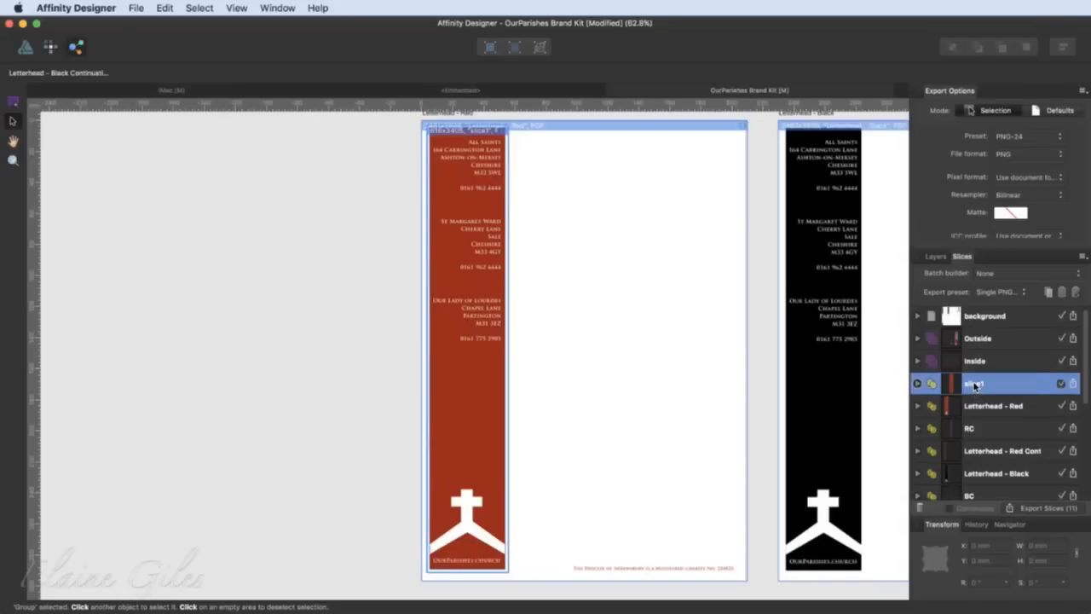
pyautogui.doubleClick(974, 385)
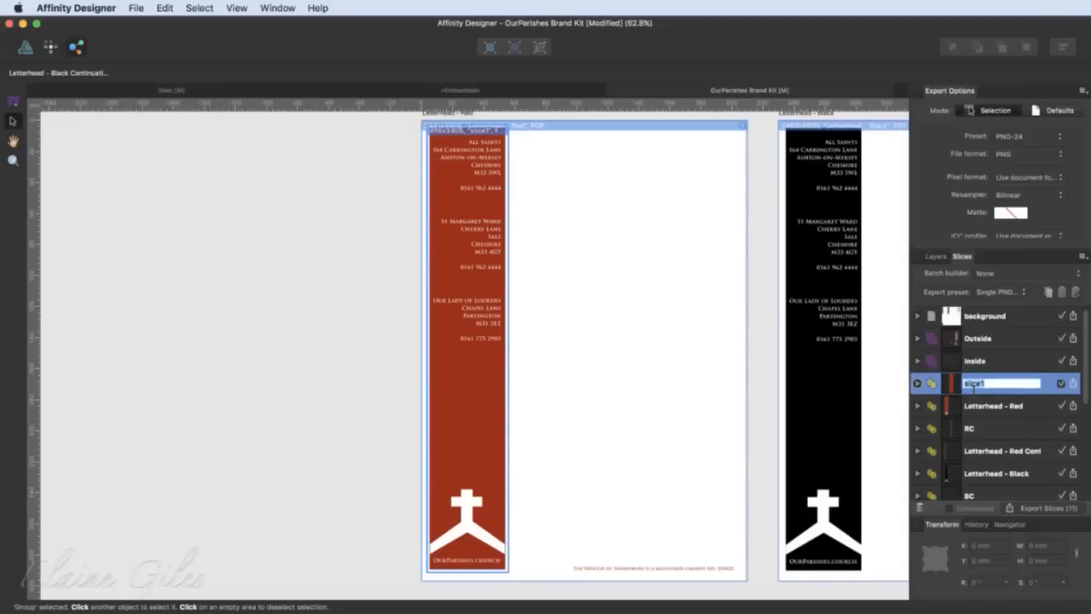
pyautogui.write('sidebar - red')
pyautogui.press('Return')
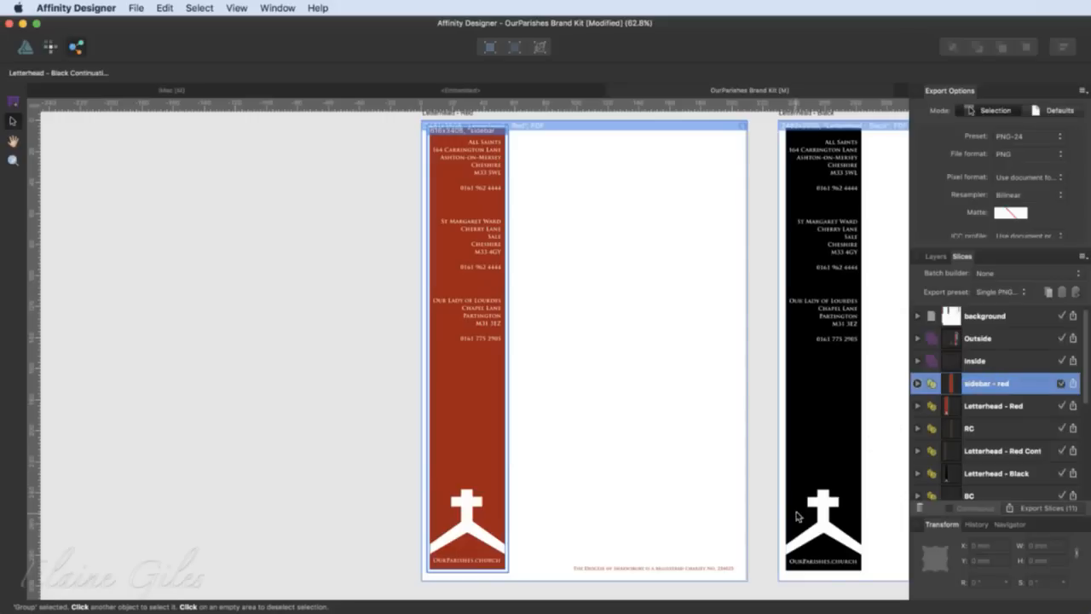
# - Create a slice from the black sidebar group on the Letterhead - Black artboard and name it sidebar - black
pyautogui.click(859, 433)
pyautogui.click(835, 432)
pyautogui.rightClick(837, 434)
pyautogui.click(861, 436)
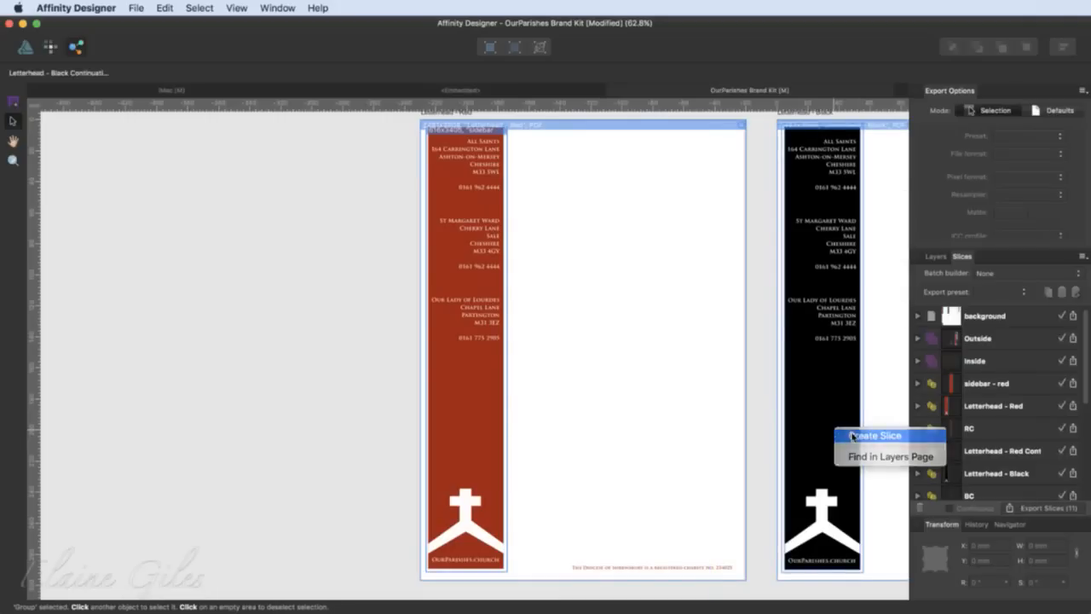
pyautogui.doubleClick(977, 475)
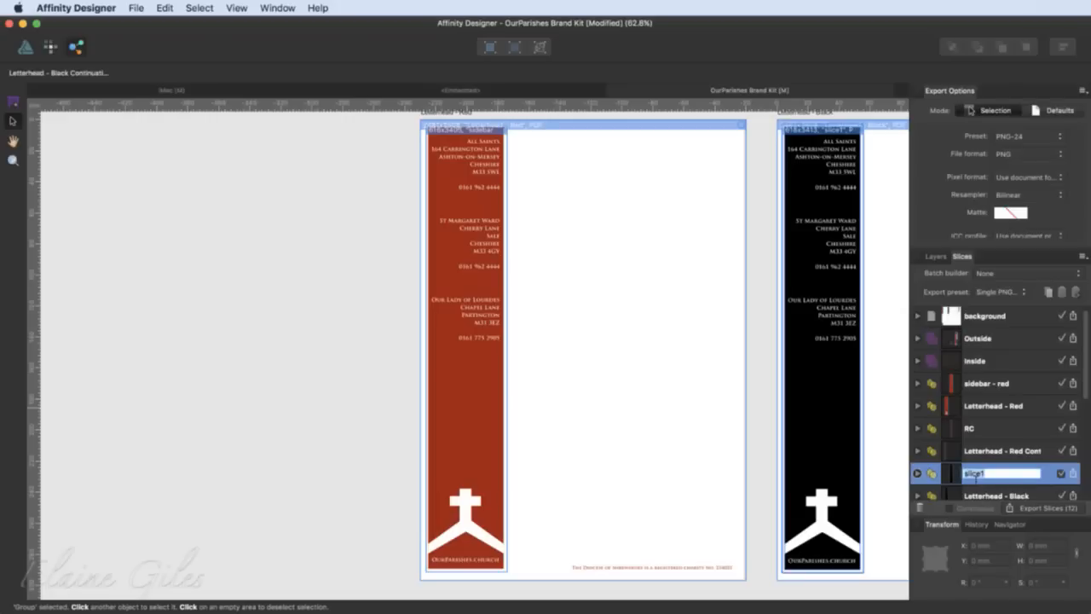
pyautogui.write('sidebar - black')
pyautogui.press('Return')
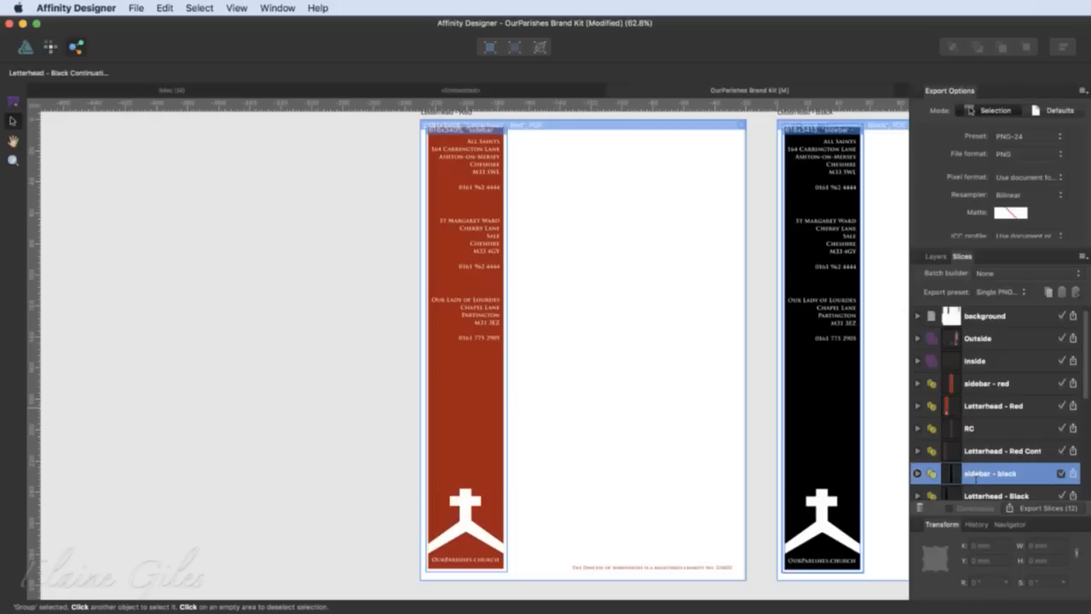
# - Check the export format settings of the sidebar - red and sidebar - black slices and review the slice list
pyautogui.press('super+0')
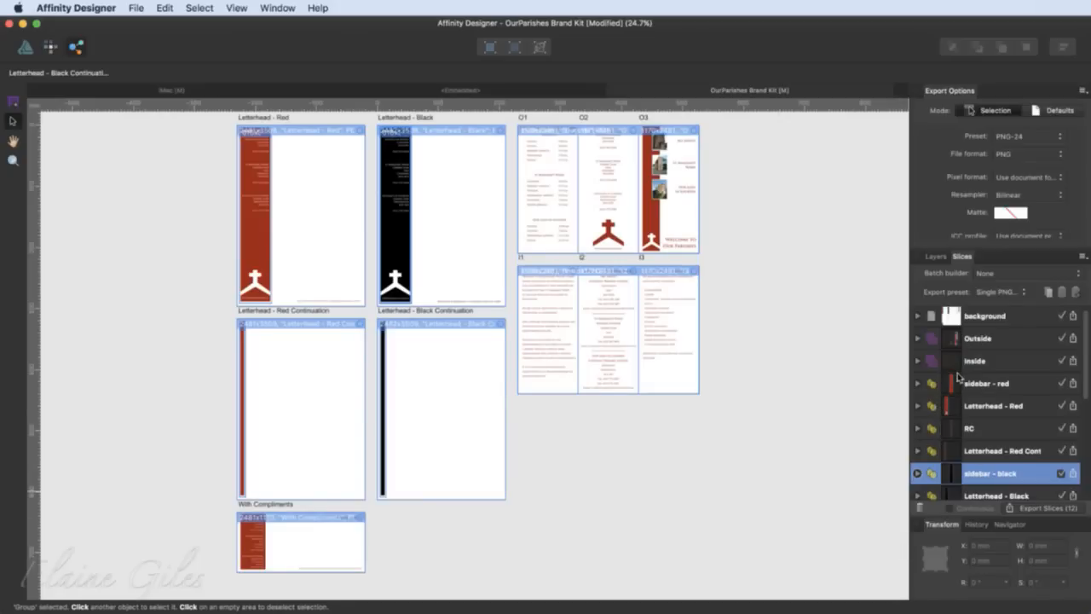
pyautogui.click(918, 385)
pyautogui.click(917, 385)
pyautogui.click(917, 385)
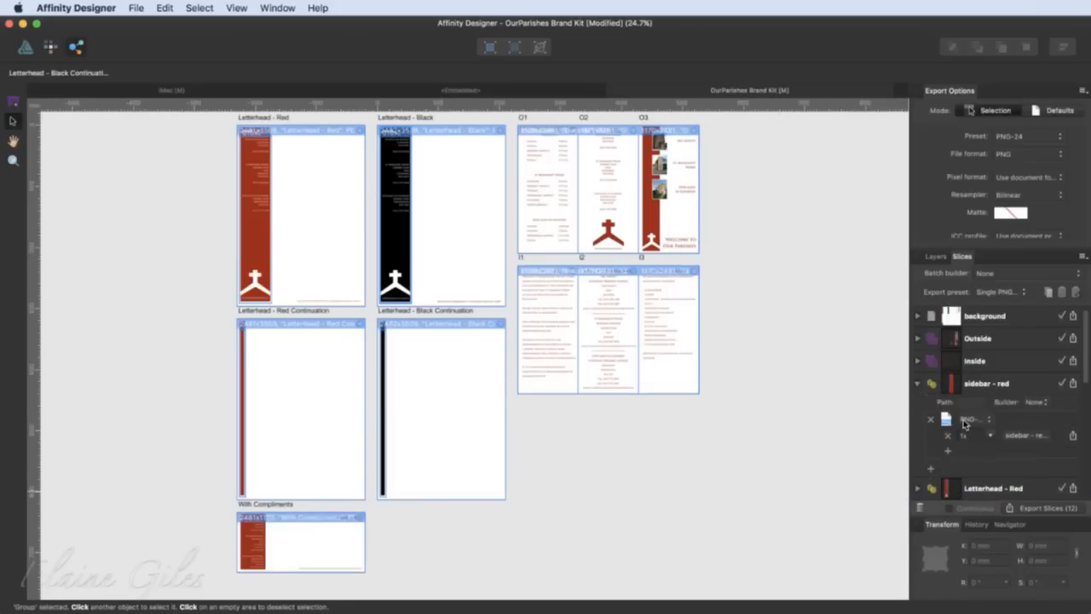
pyautogui.scroll(-2, 920, 422)
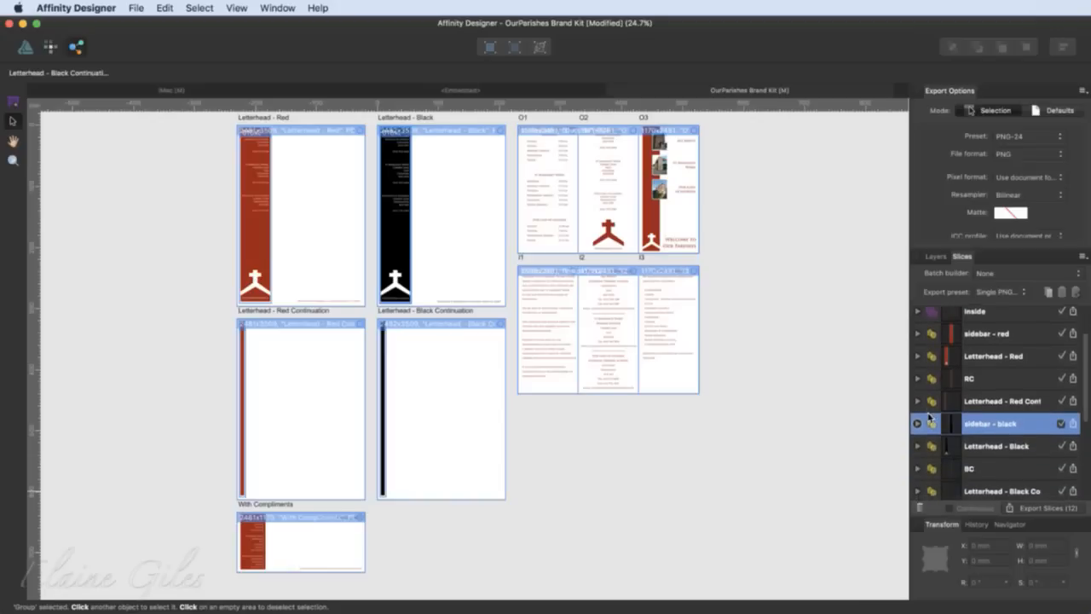
pyautogui.click(917, 423)
pyautogui.scroll(-1, 978, 428)
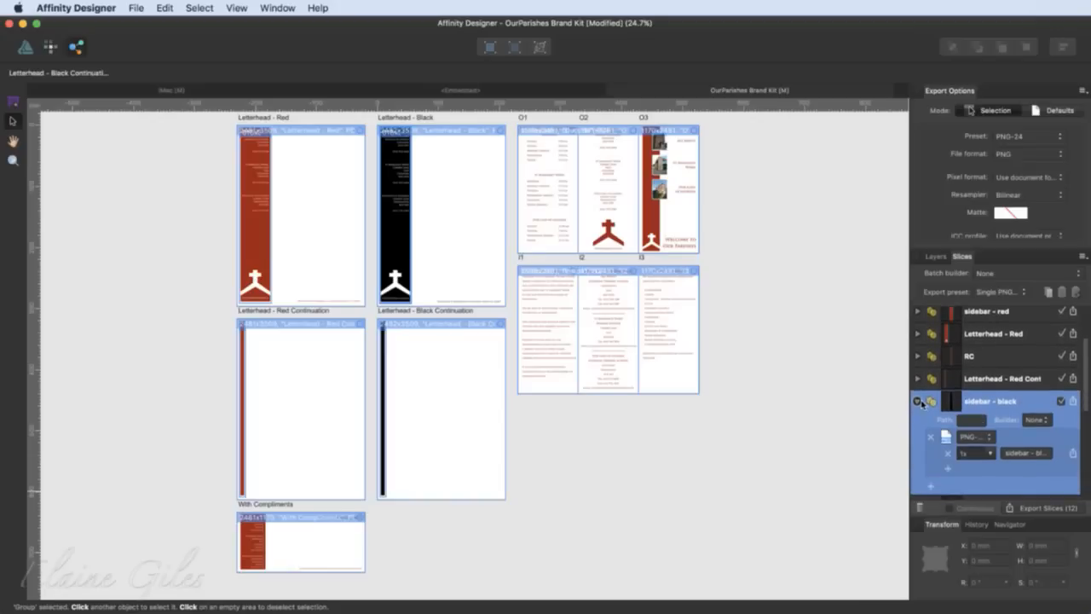
pyautogui.click(917, 400)
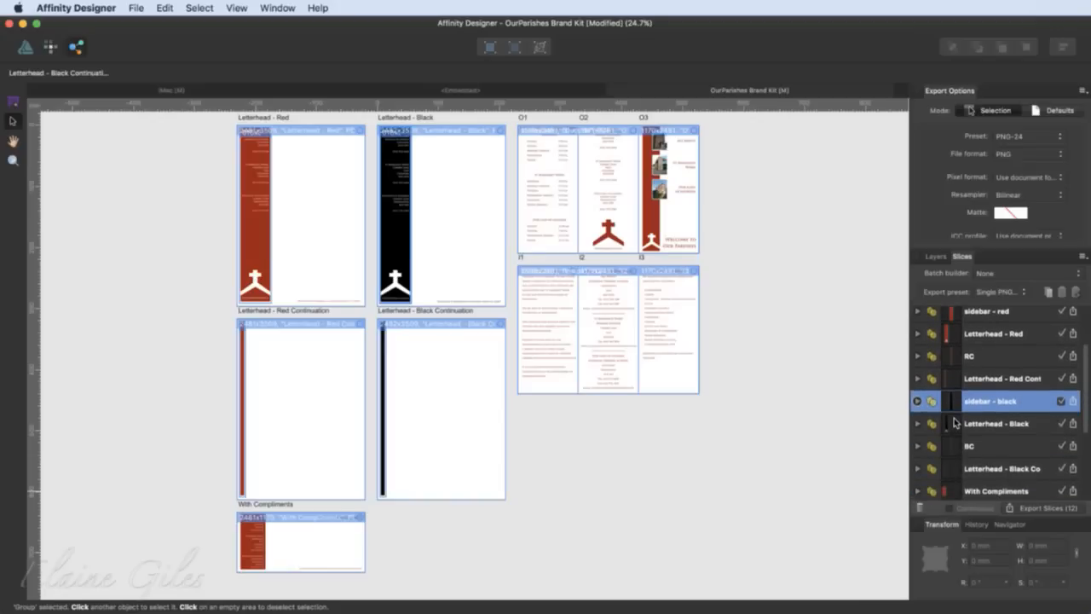
pyautogui.scroll(3, 970, 400)
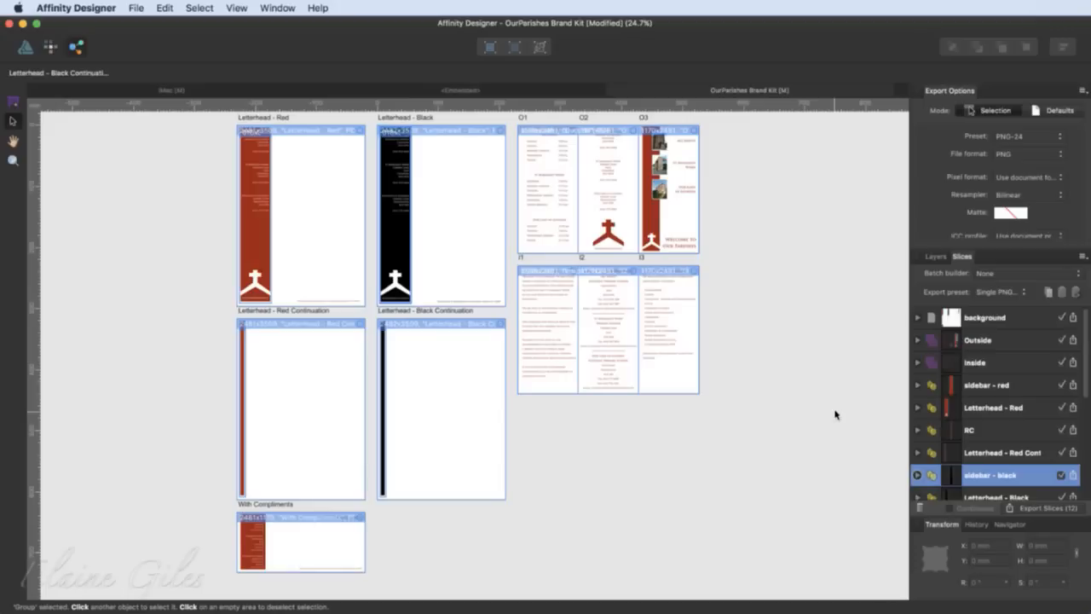
# - Export all slices into a new folder named Brand Kit on the iCloud Desktop
pyautogui.click(1053, 512)
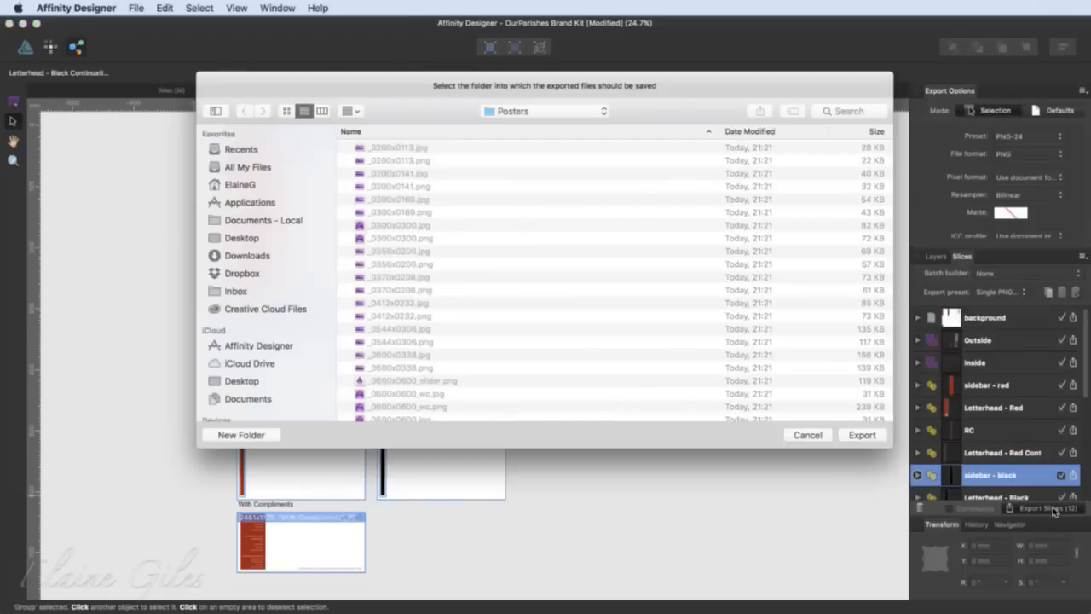
pyautogui.click(544, 111)
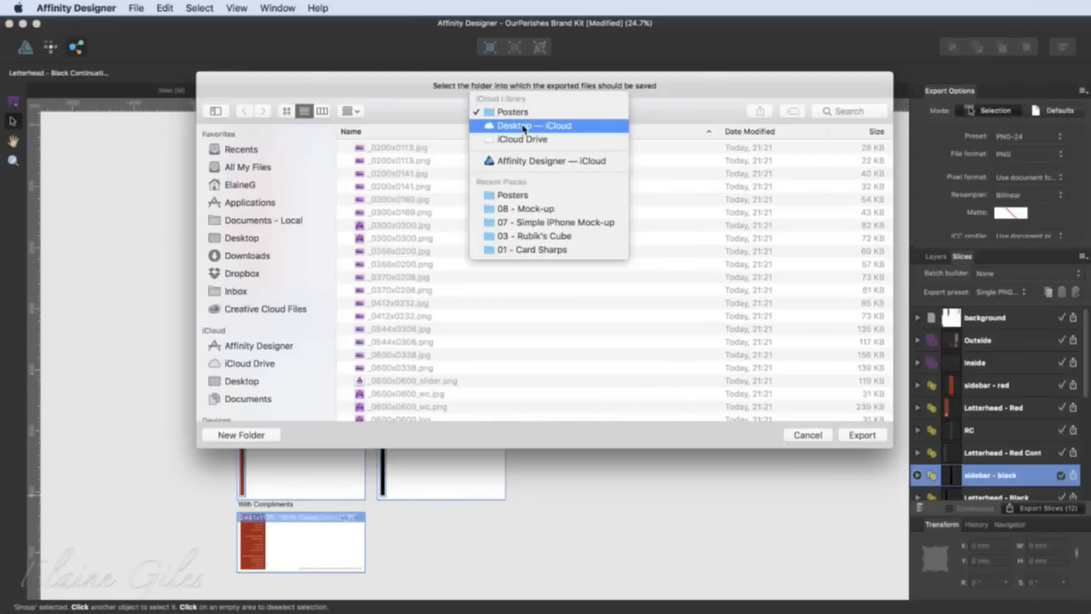
pyautogui.click(523, 123)
pyautogui.click(280, 435)
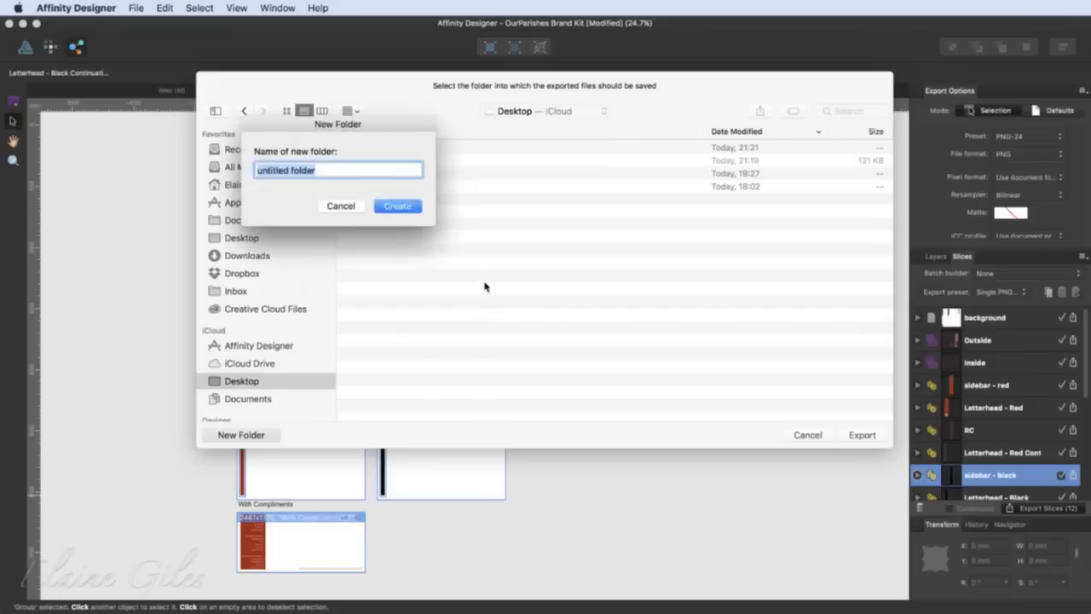
pyautogui.write('Brand Kit')
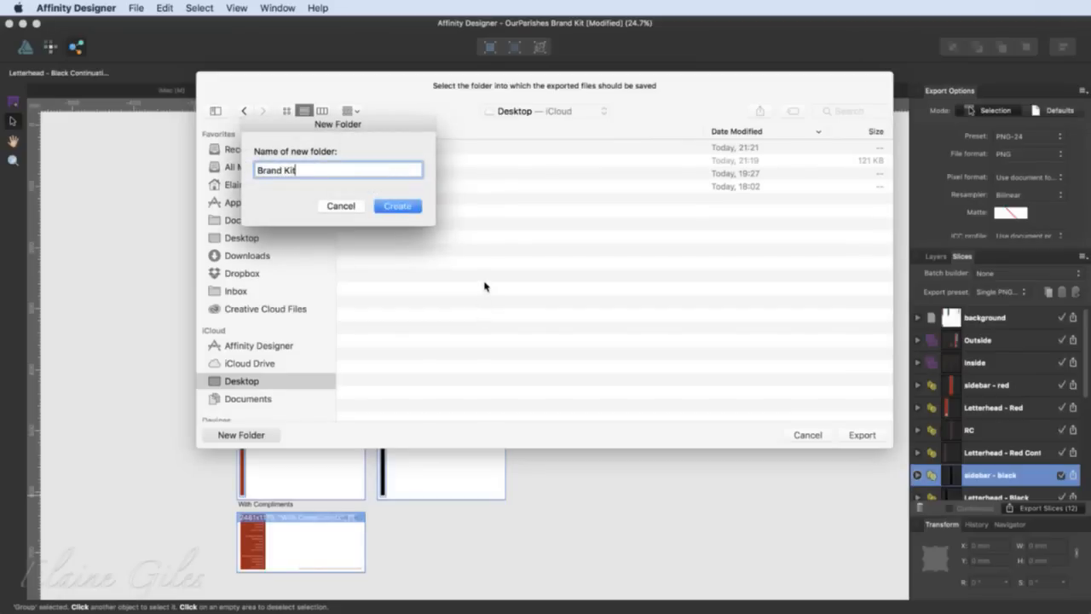
pyautogui.press('Return')
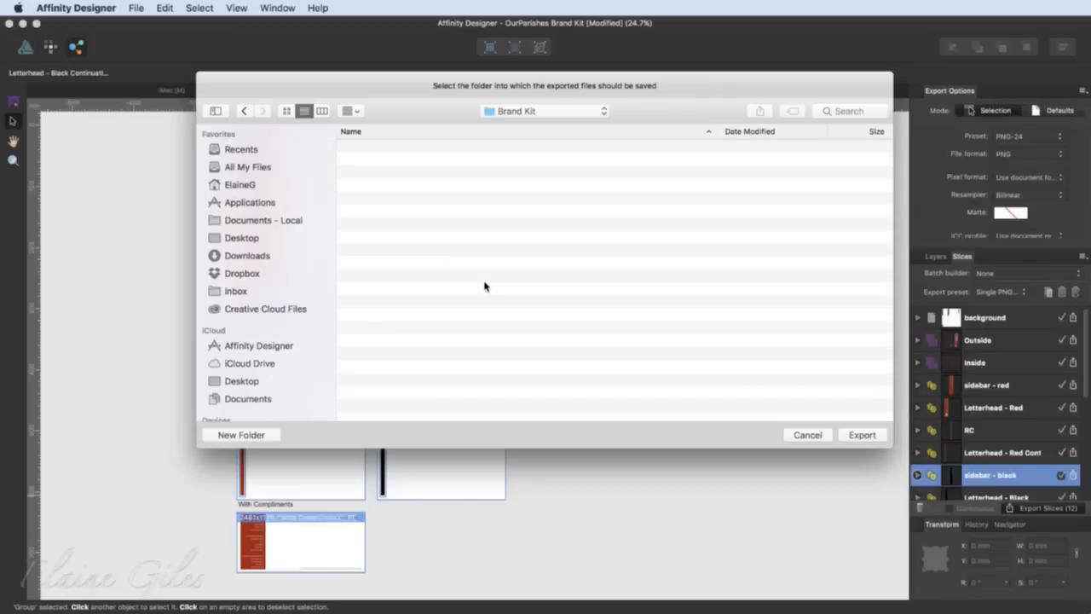
pyautogui.click(858, 435)
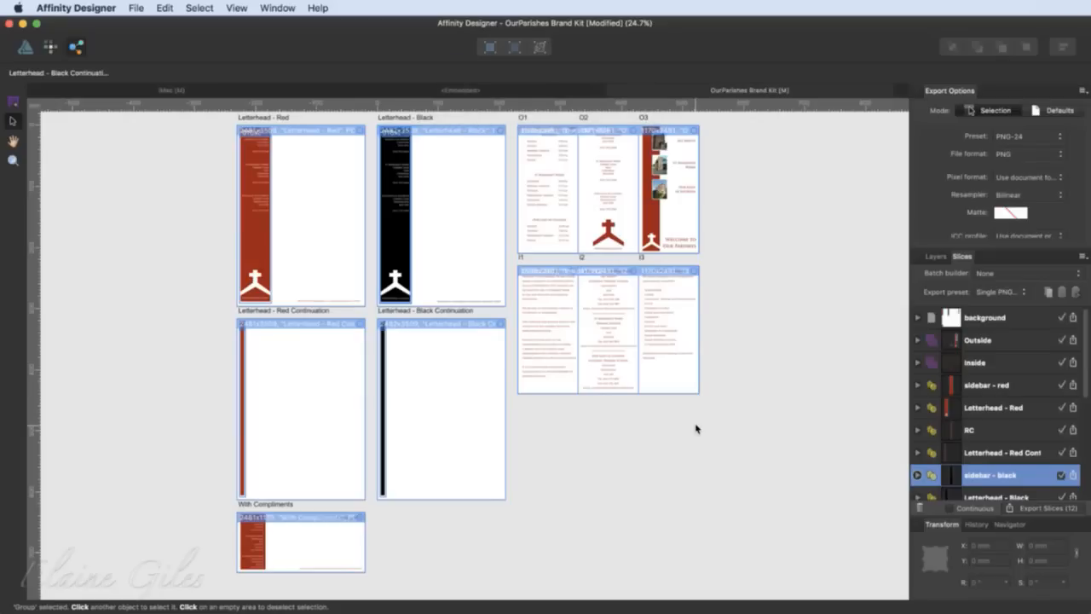
# - Switch to Finder, open the Brand Kit folder from the desktop, and enlarge its window to show all exported files
pyautogui.click(23, 23)
pyautogui.doubleClick(978, 256)
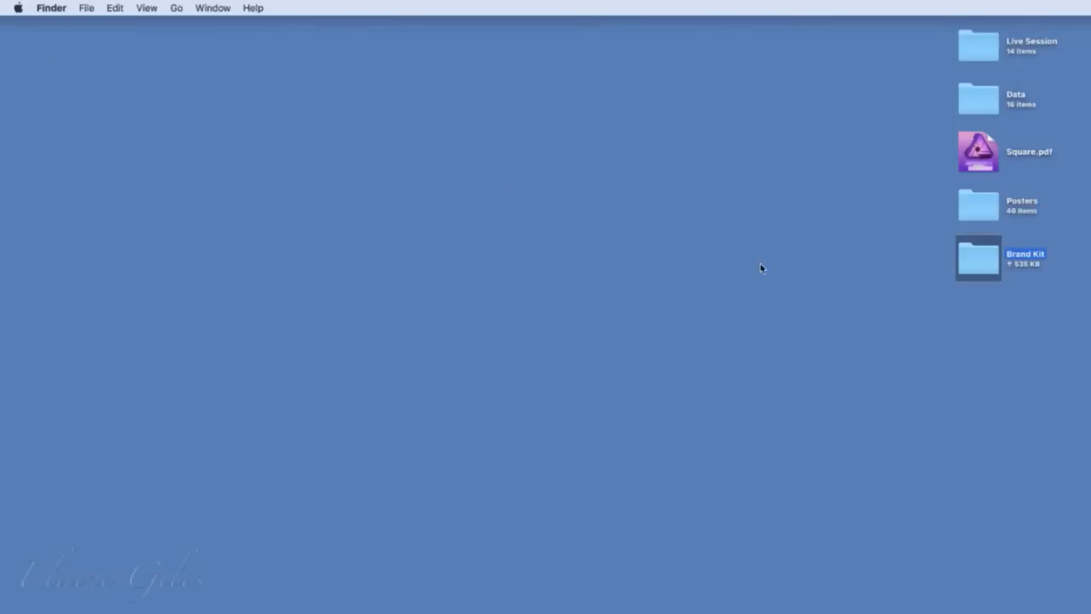
pyautogui.moveTo(366, 108); pyautogui.dragTo(195, 38)
pyautogui.moveTo(637, 319); pyautogui.dragTo(1031, 537)
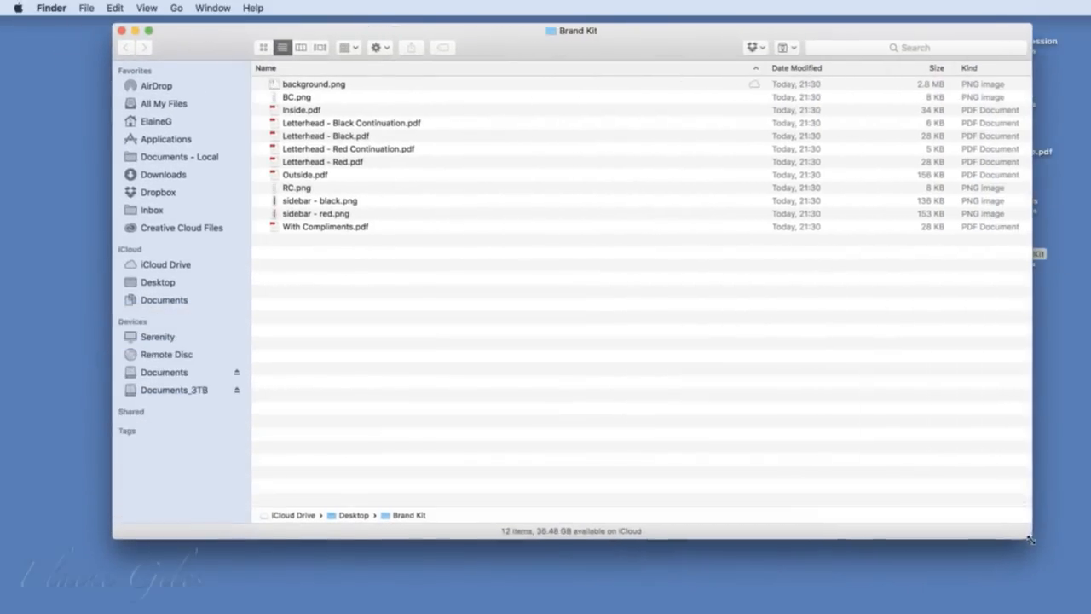
# - Preview the exported files one after another, from Inside.pdf through the letterheads, Outside.pdf and sidebars to With Compliments.pdf
pyautogui.click(322, 111)
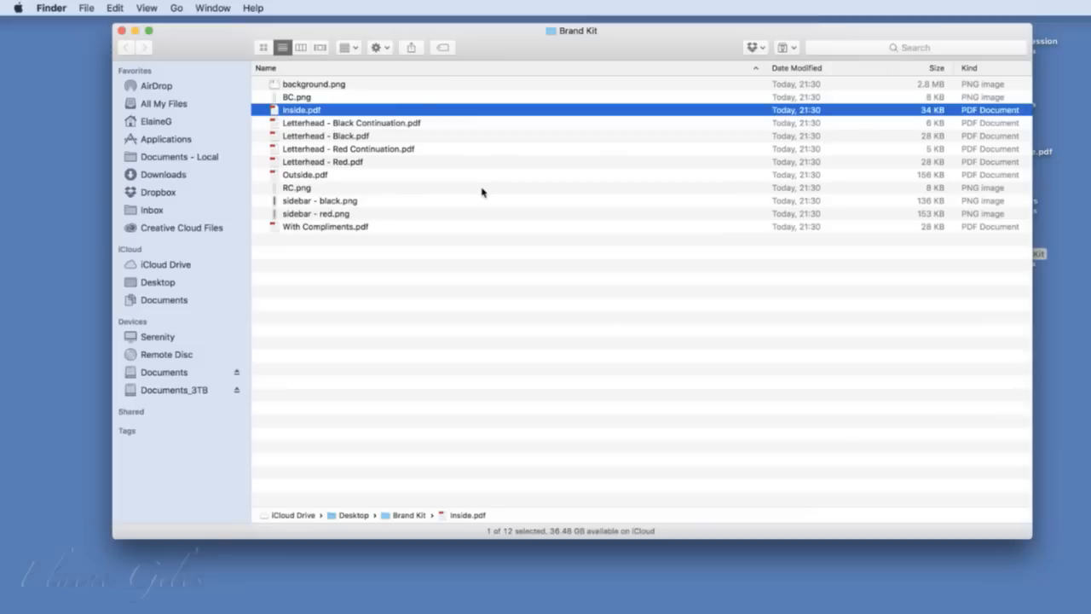
pyautogui.press('space')
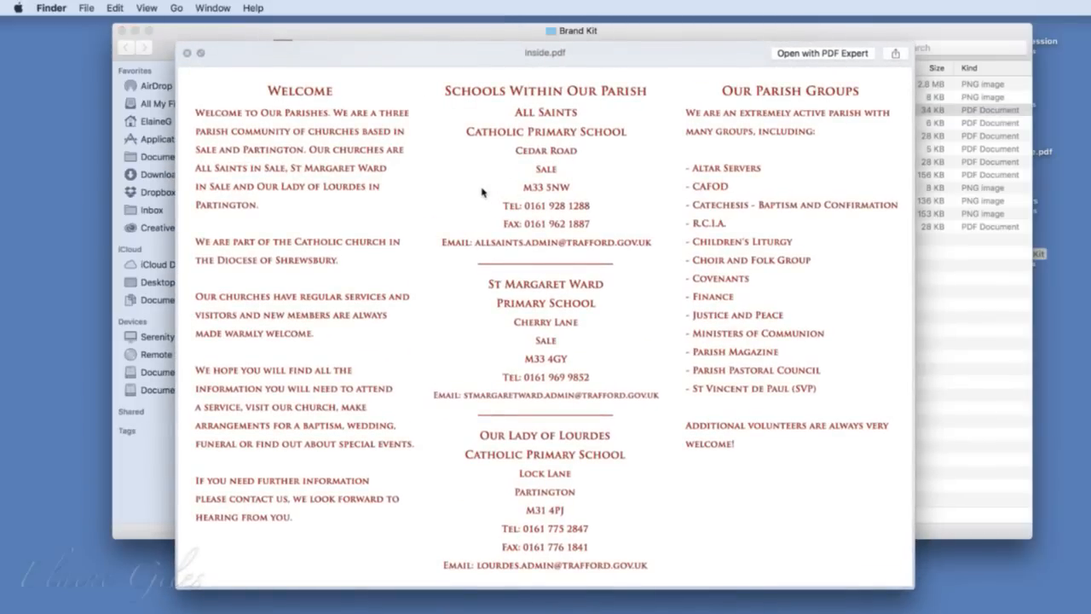
pyautogui.press('Down')
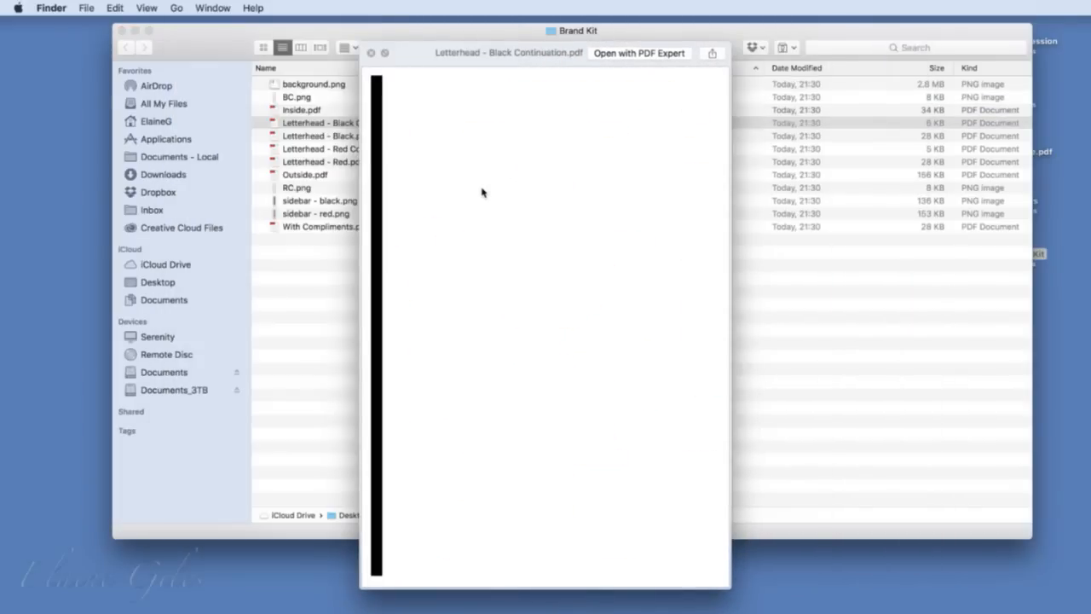
pyautogui.press('Down')
pyautogui.press('Down')
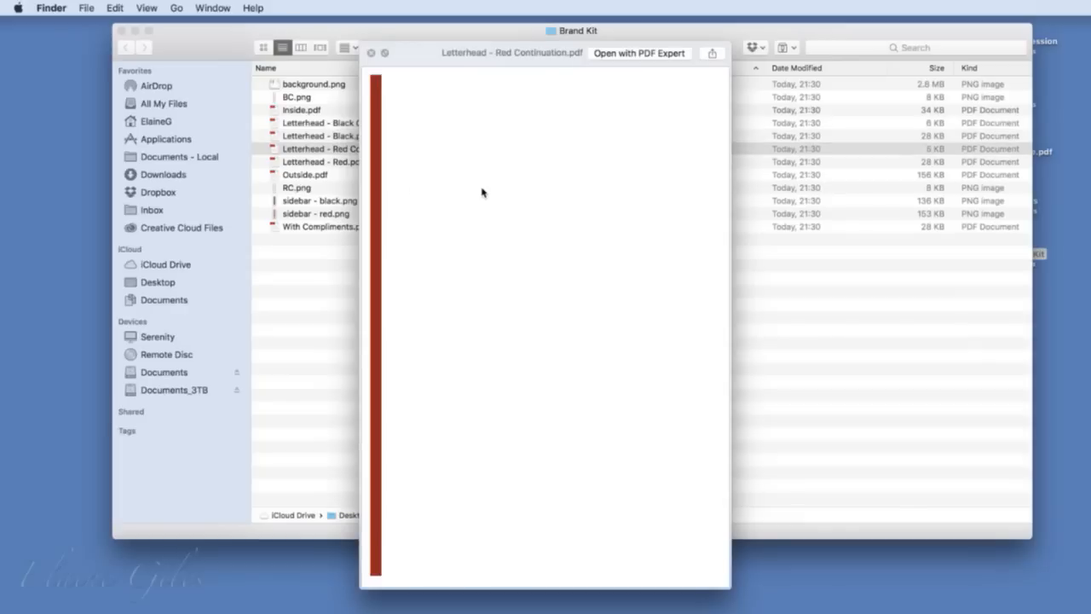
pyautogui.press('Down')
pyautogui.press('Down')
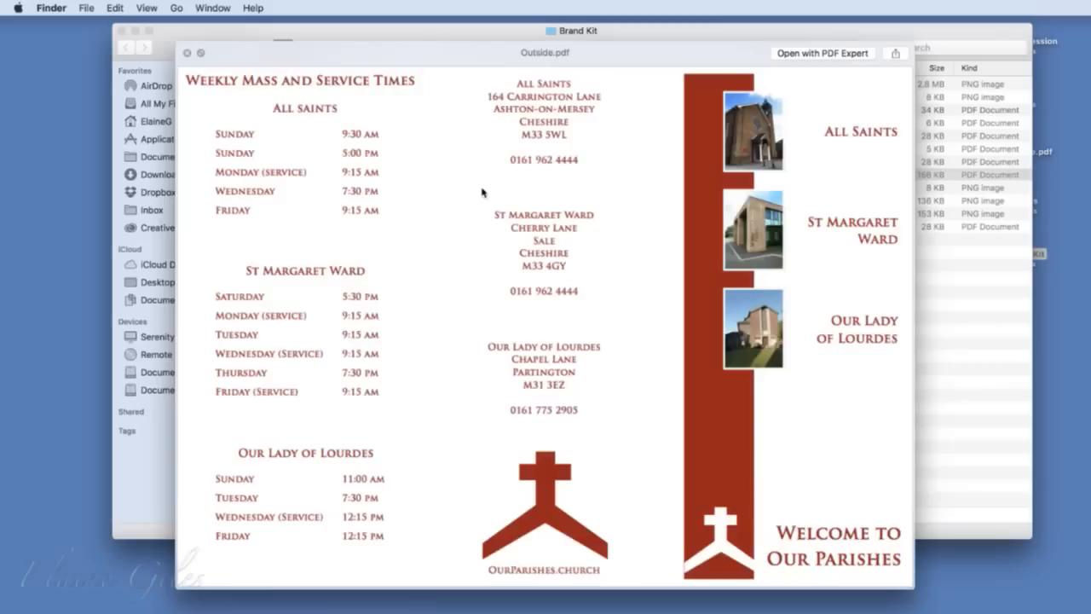
pyautogui.press('Down')
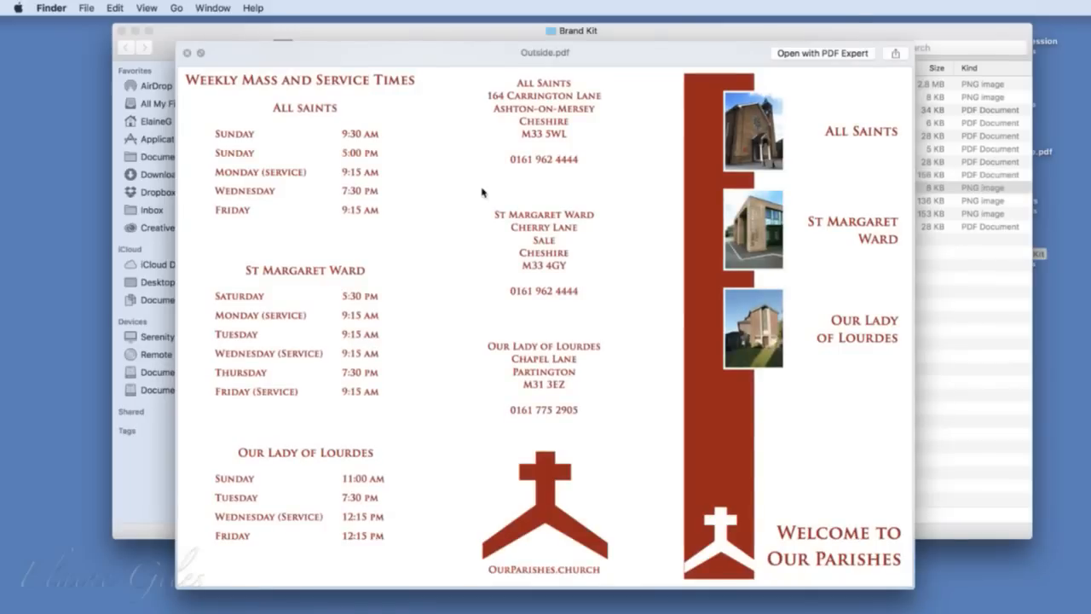
pyautogui.press('Down')
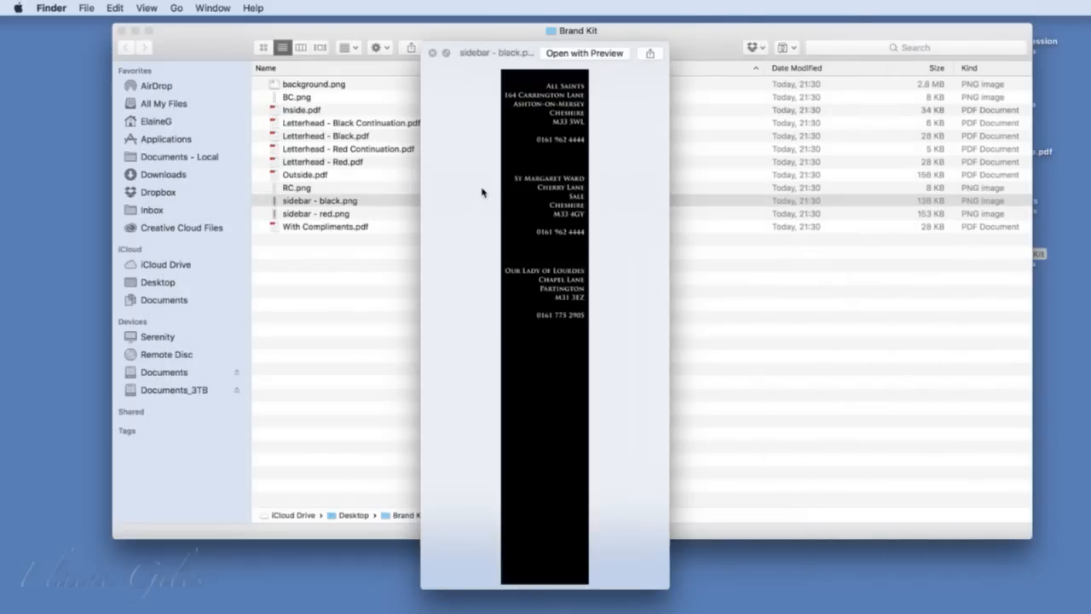
pyautogui.press('Down')
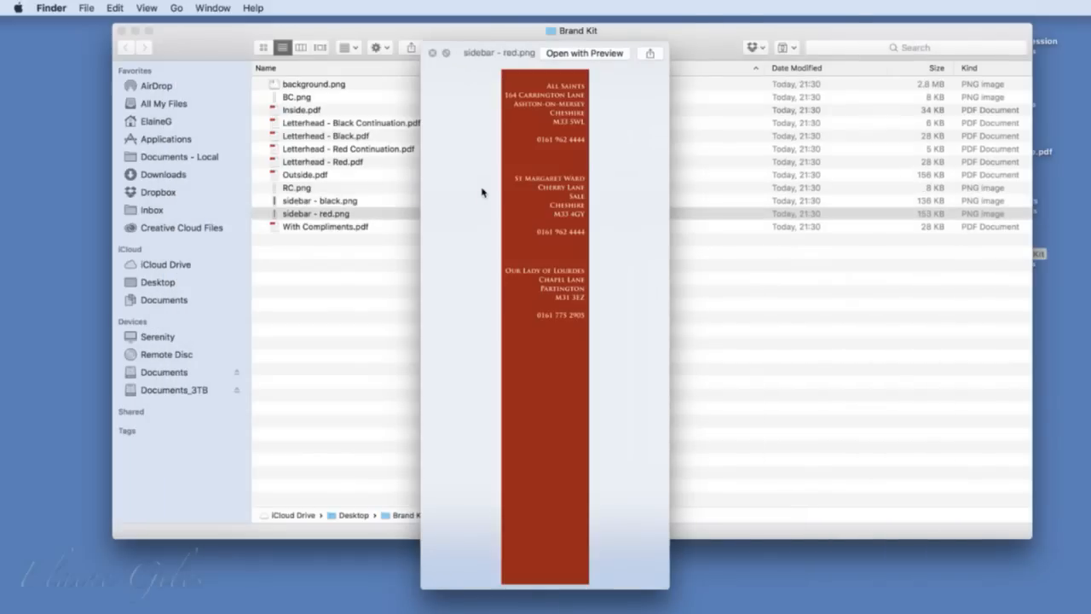
pyautogui.press('Down')
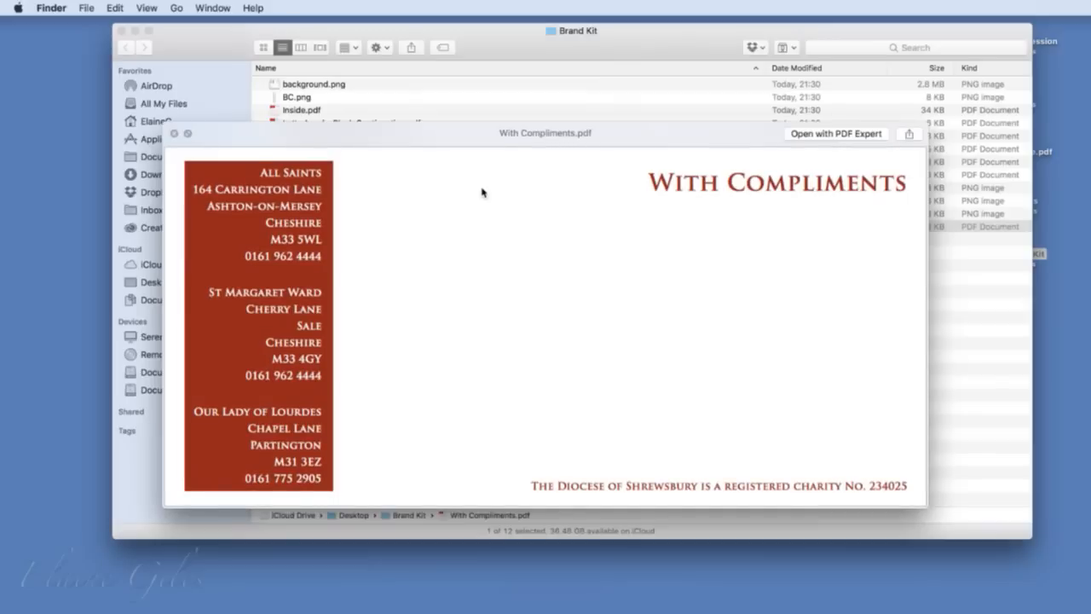
# - Go back up through the file previews to background.png, examine it, and close the preview
pyautogui.press('Up')
pyautogui.press('Up')
pyautogui.press('Up')
pyautogui.press('Up')
pyautogui.press('Up')
pyautogui.press('Up')
pyautogui.press('Up')
pyautogui.press('Up')
pyautogui.press('Up')
pyautogui.press('Up')
pyautogui.press('Up')
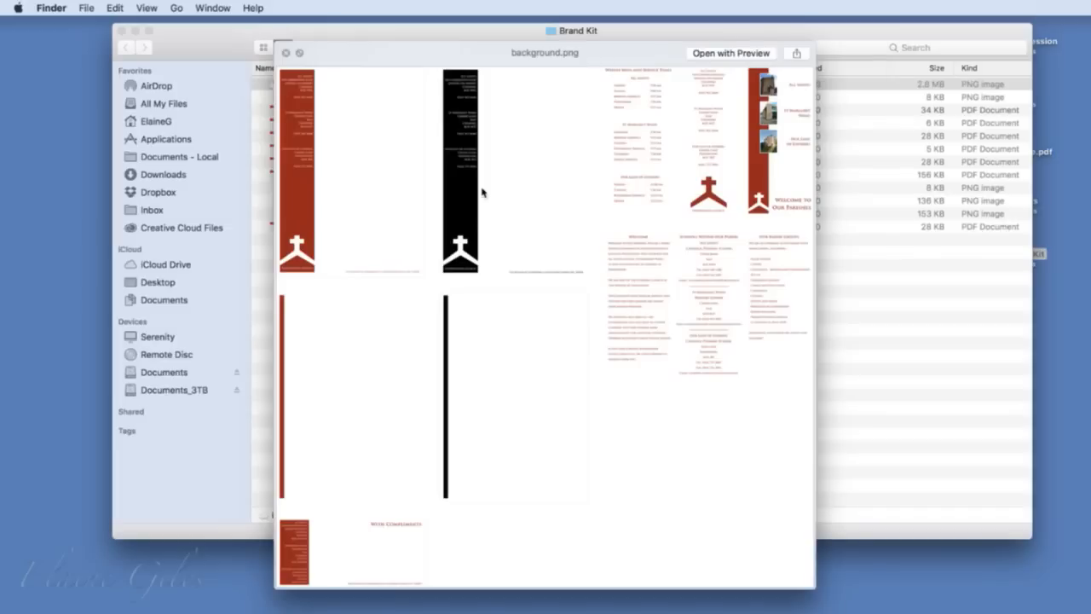
pyautogui.press('space')
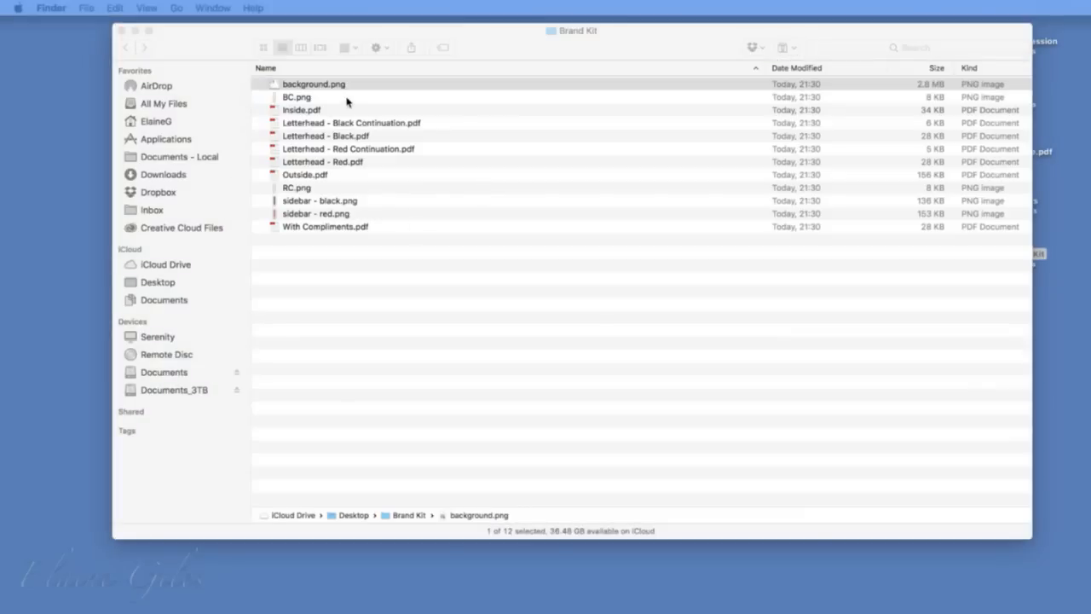
pyautogui.press('space')
pyautogui.press('space')
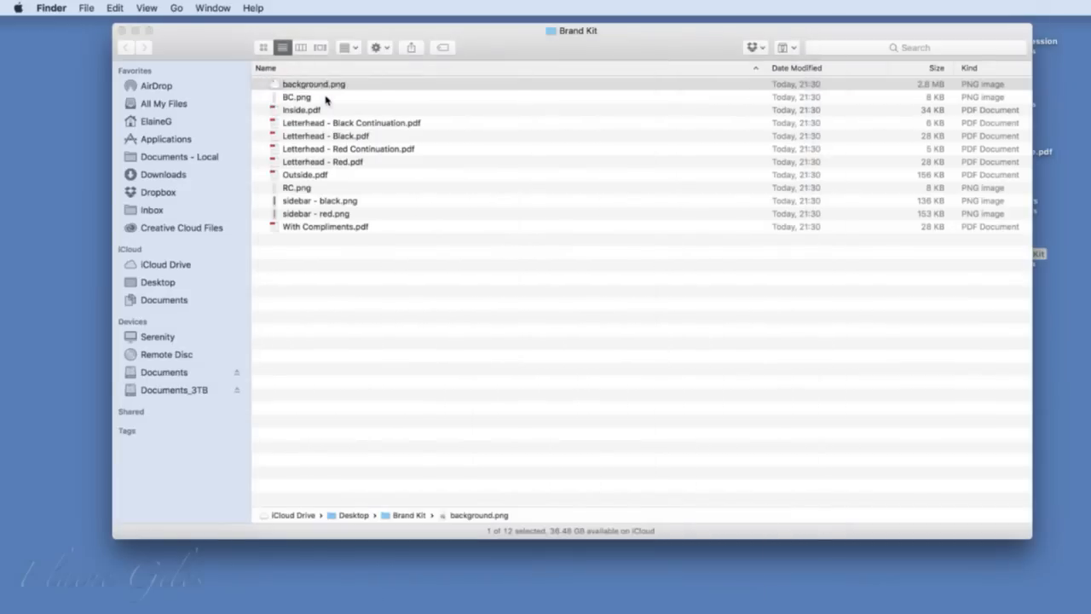
# - Preview the exported bar and sidebar images BC.png, RC.png, sidebar - black.png and sidebar - red.png
pyautogui.click(326, 99)
pyautogui.press('space')
pyautogui.press('space')
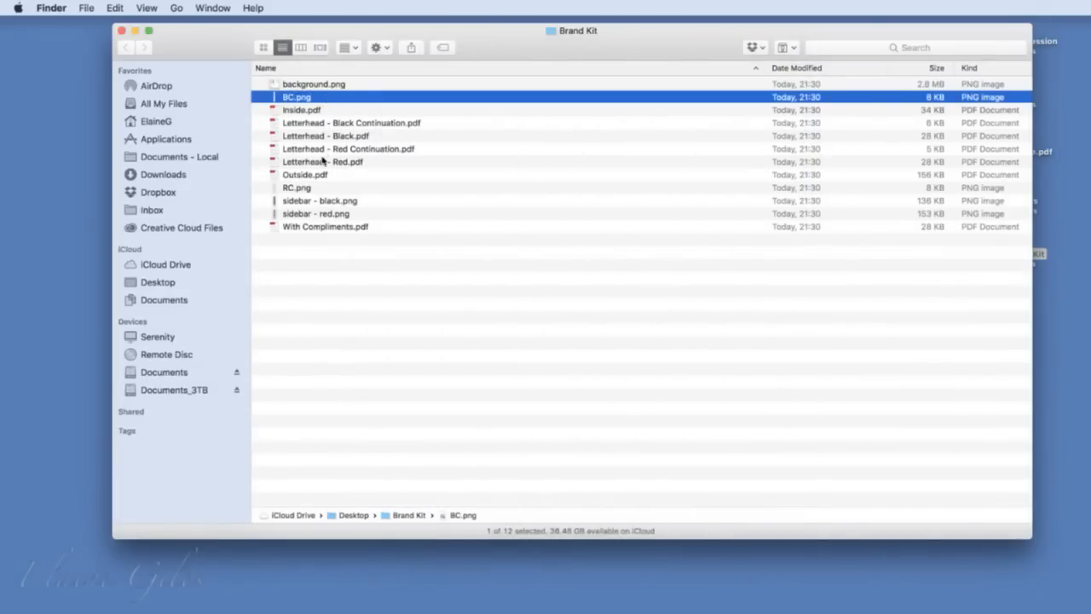
pyautogui.click(320, 188)
pyautogui.press('space')
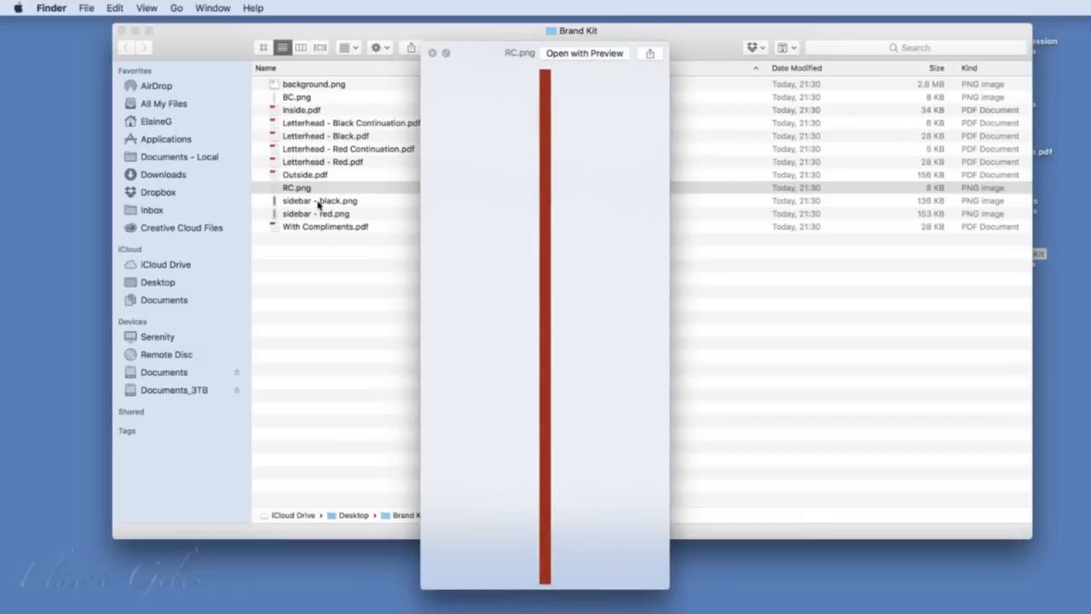
pyautogui.click(317, 202)
pyautogui.click(317, 214)
pyautogui.press('space')
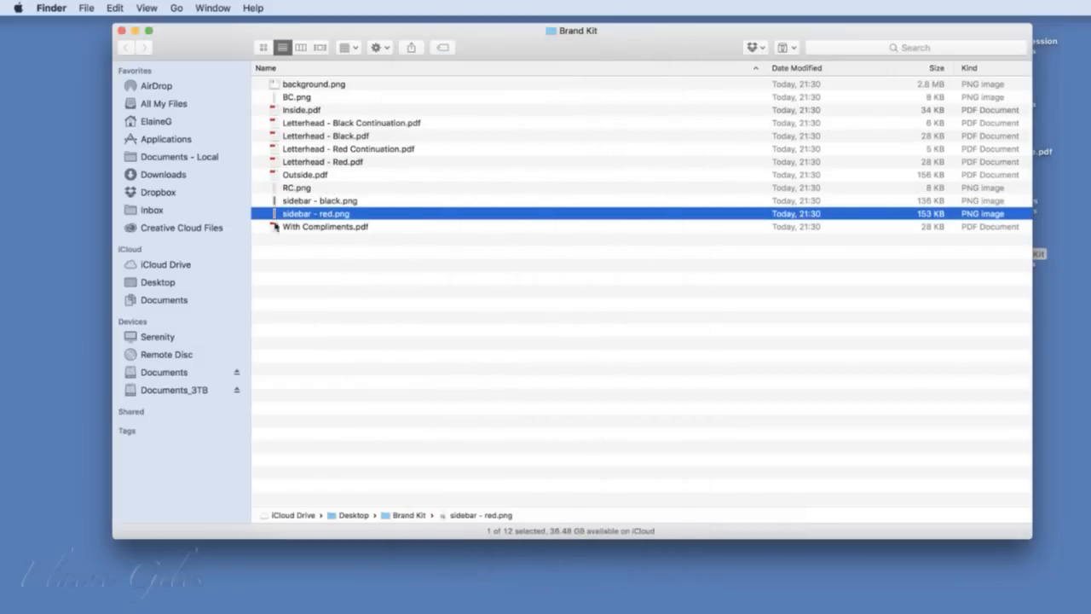
# - Bring the Word document Letterhead - Blank.docx into the Brand Kit folder and select it
pyautogui.press('super+Tab')
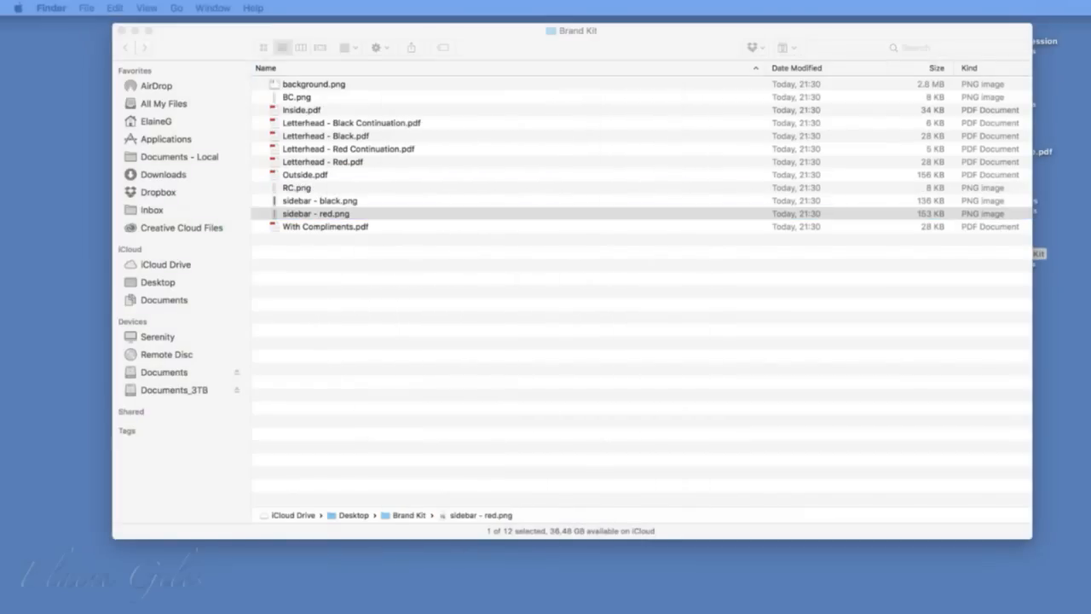
pyautogui.moveTo(230, 465); pyautogui.dragTo(358, 401)
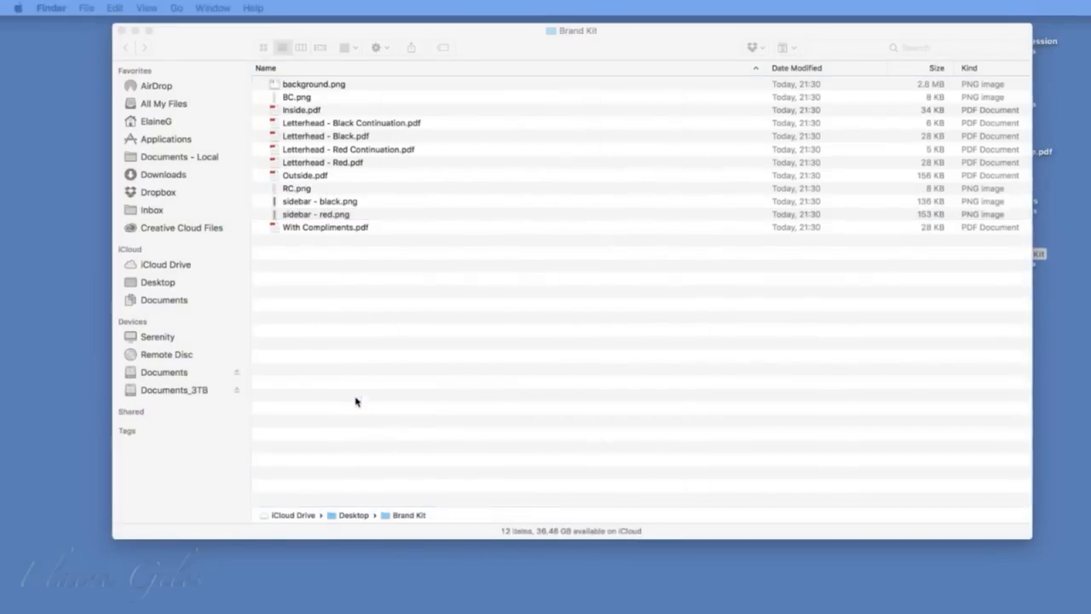
pyautogui.click(397, 152)
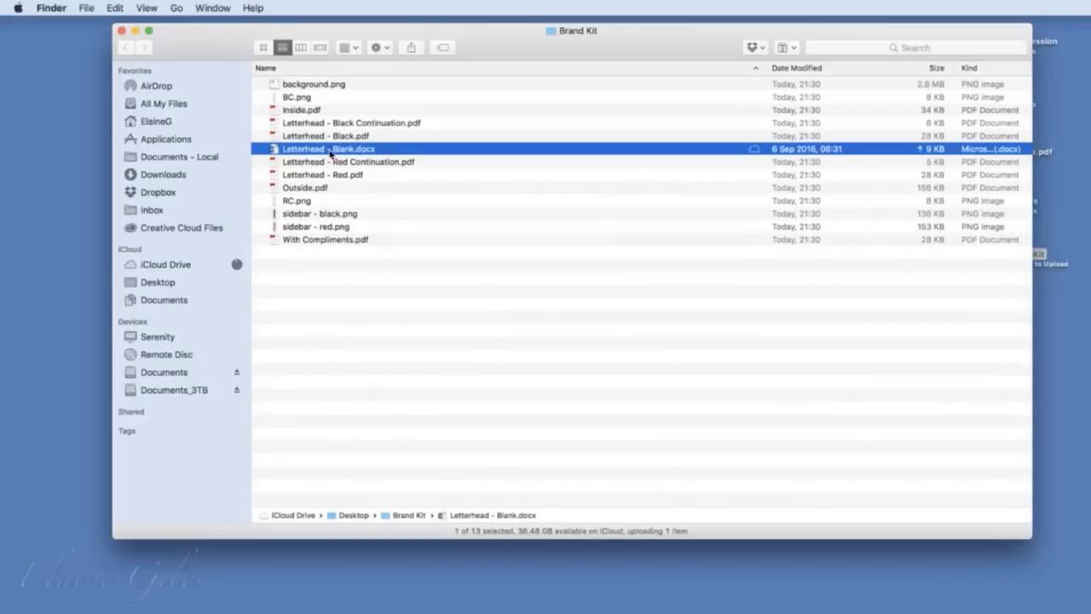
# - Open Letterhead - Blank.docx in Word and view its sidebar layout with the page zoomed out to 100%
pyautogui.doubleClick(307, 152)
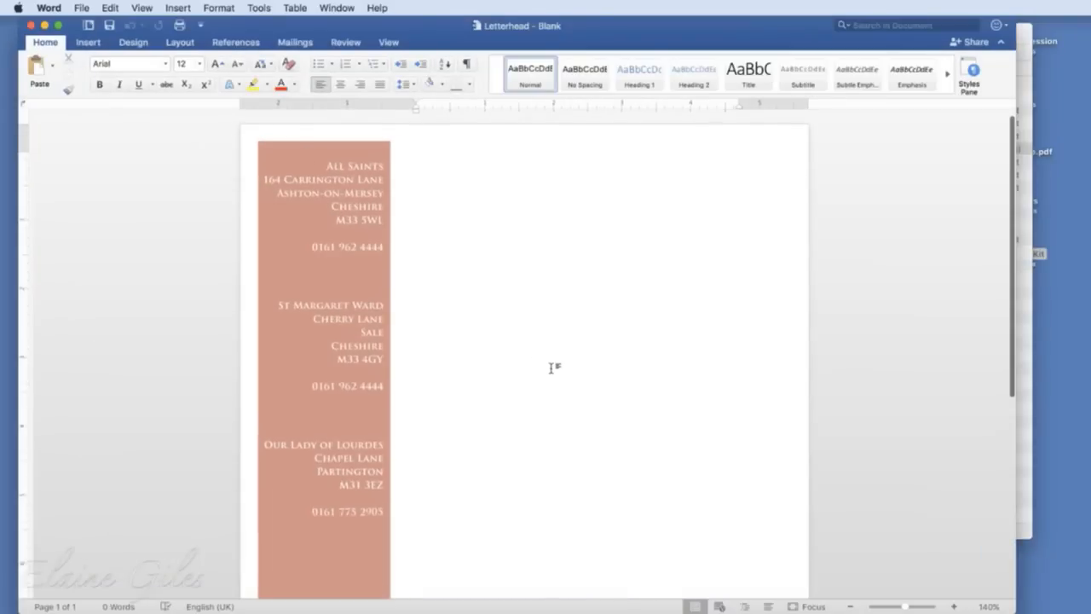
pyautogui.scroll(-5, 538, 360)
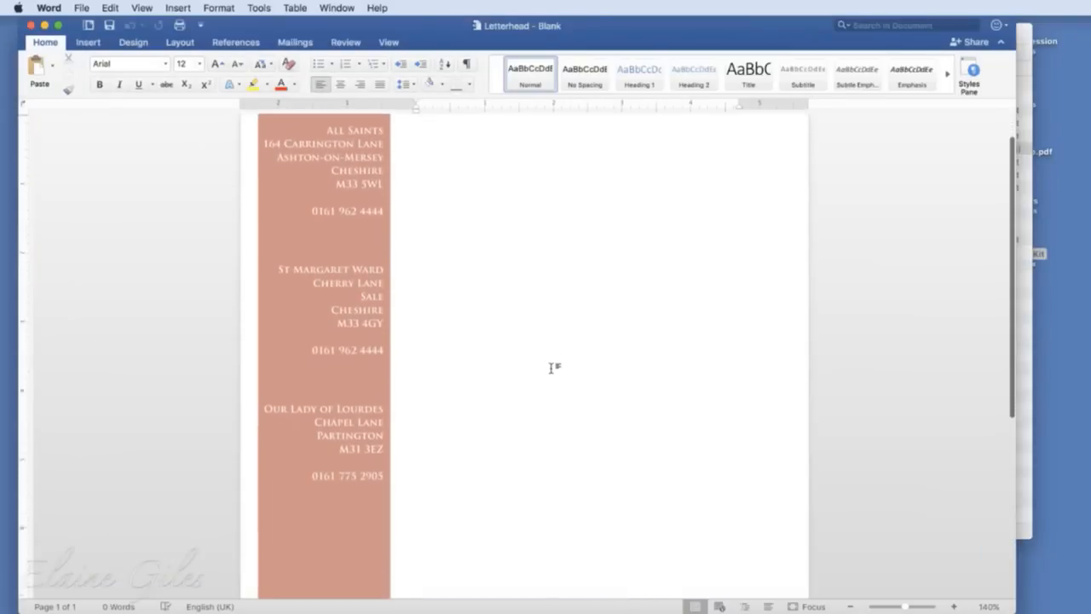
pyautogui.click(849, 606)
pyautogui.click(849, 606)
pyautogui.click(850, 606)
pyautogui.click(849, 606)
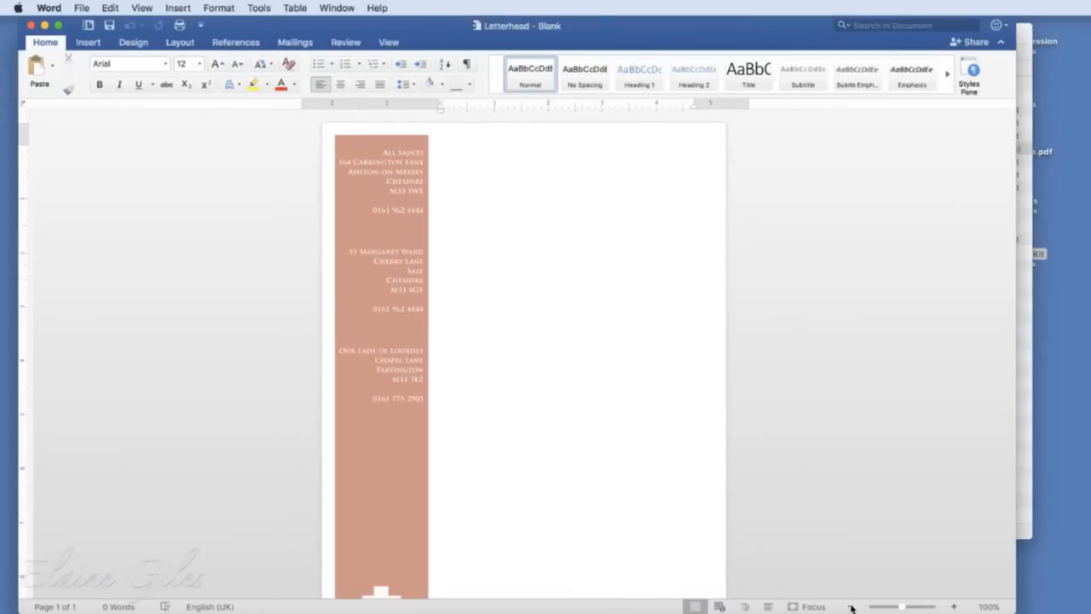
# - Fill the body of the letterhead page with placeholder text using =rand(4,5)
pyautogui.click(849, 606)
pyautogui.click(850, 606)
pyautogui.click(849, 606)
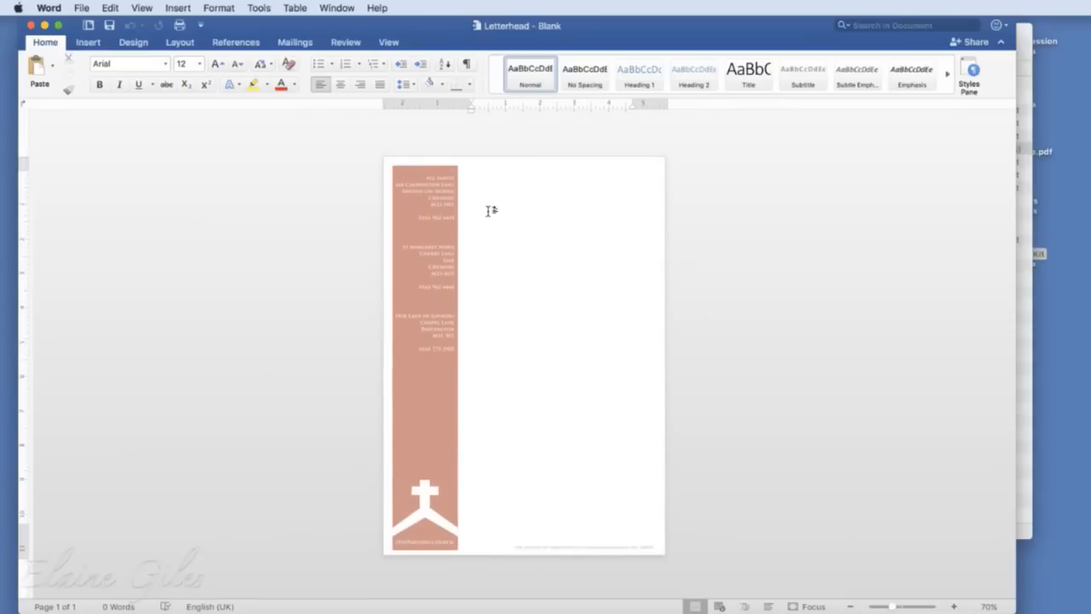
pyautogui.write('=rand(4,5)')
pyautogui.press('Return')
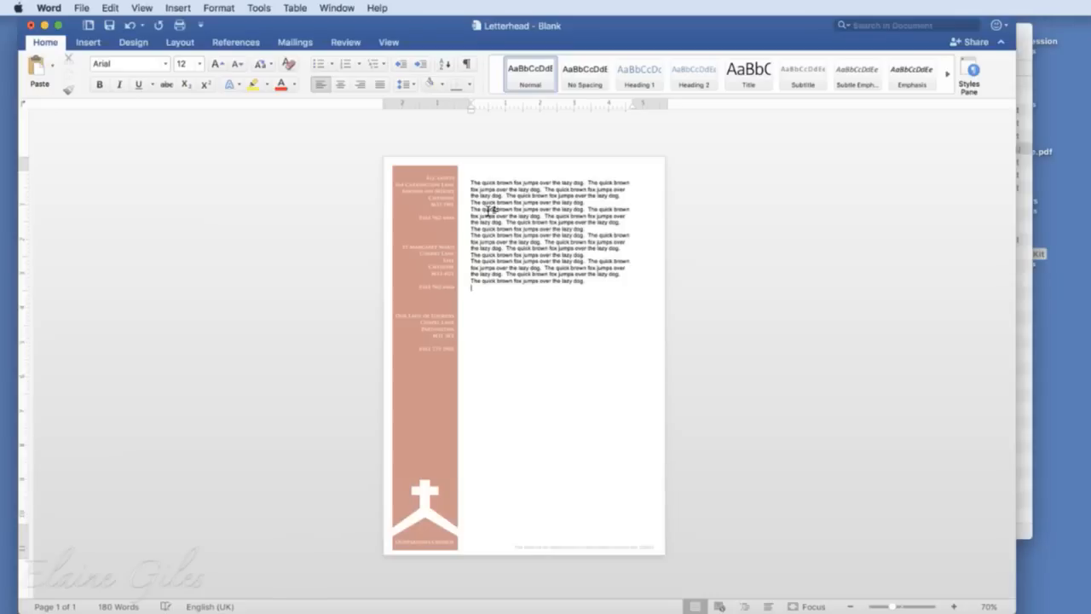
# - Copy all of the placeholder text and paste it repeatedly after the original until the letter runs onto a third page
pyautogui.press('super+a')
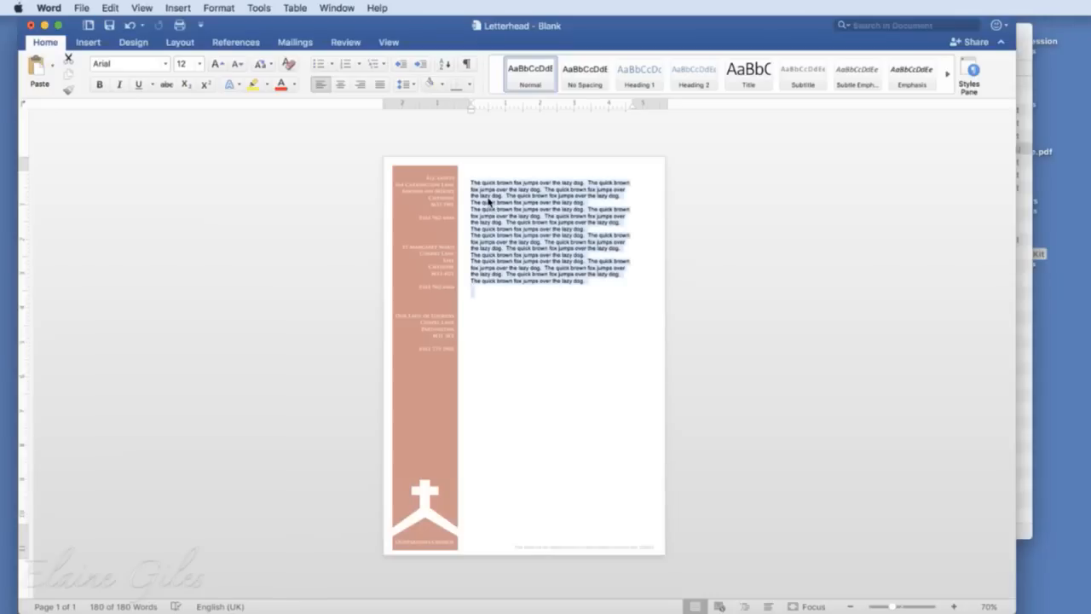
pyautogui.press('super+c')
pyautogui.press('Right')
pyautogui.press('super+v')
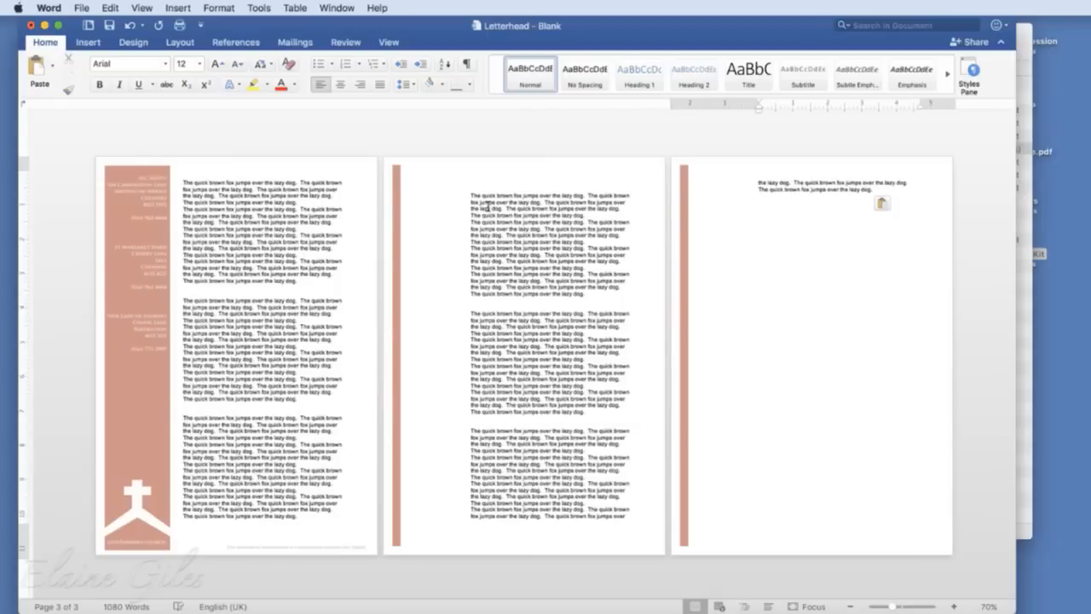
# - Open the header for editing and select the first page's sidebar picture, then the narrow bar pictures on pages two and three
pyautogui.click(126, 416)
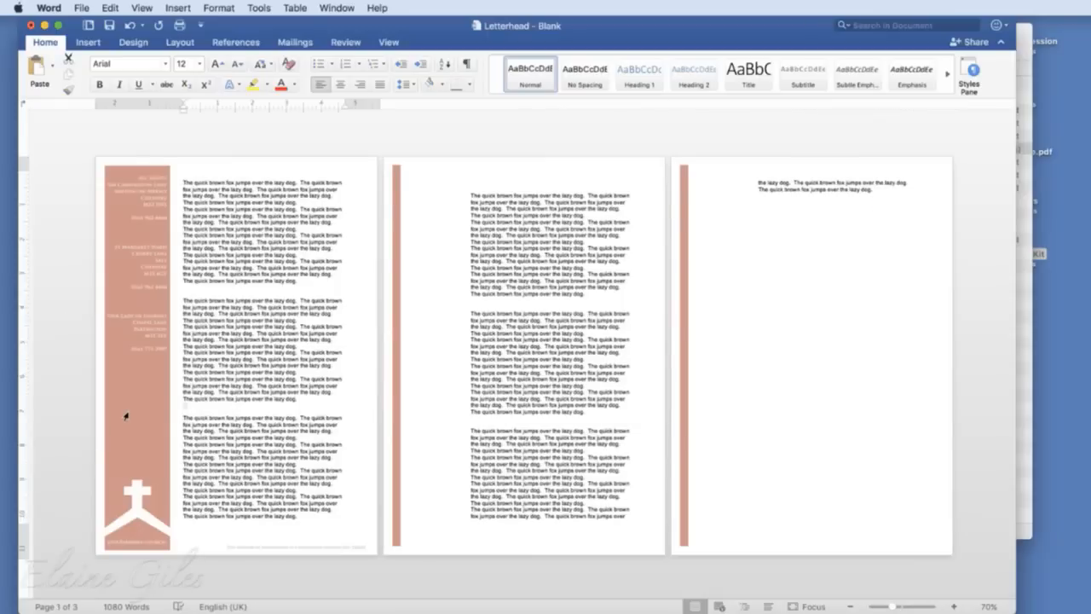
pyautogui.doubleClick(134, 382)
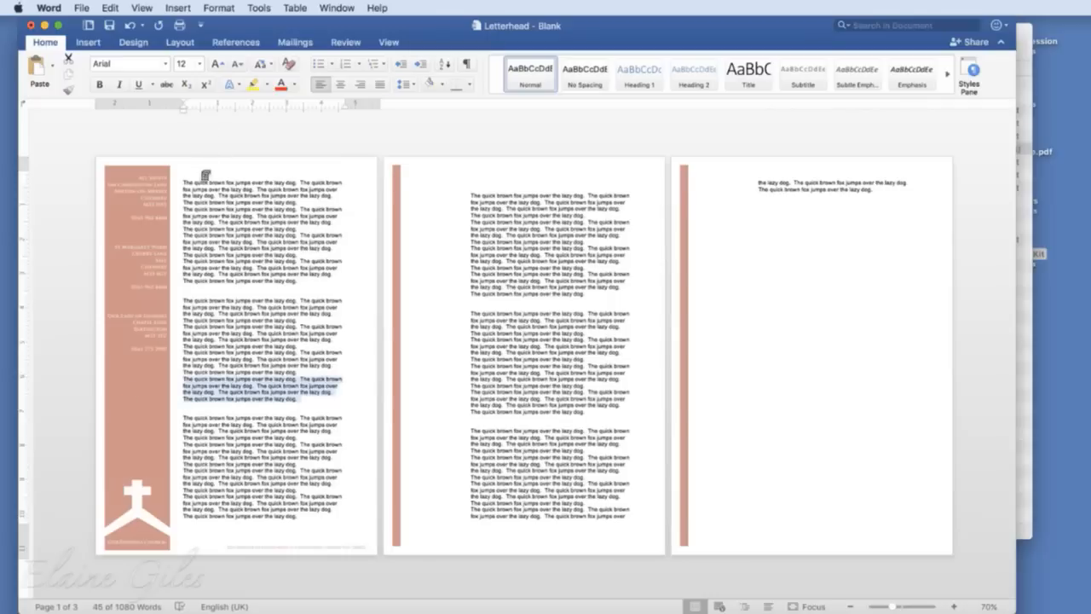
pyautogui.doubleClick(208, 169)
pyautogui.click(122, 356)
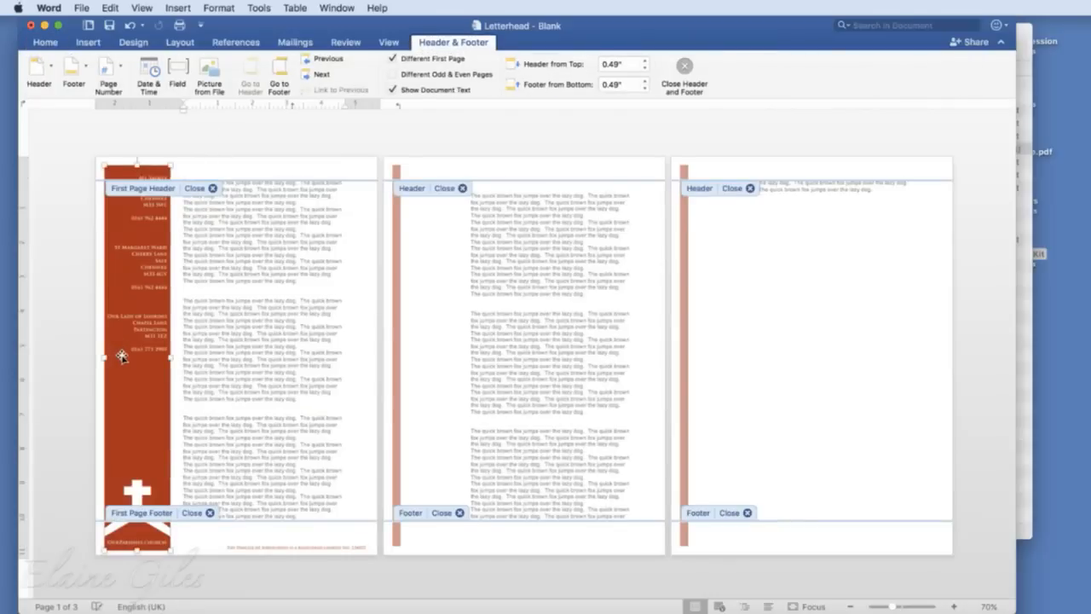
pyautogui.click(396, 315)
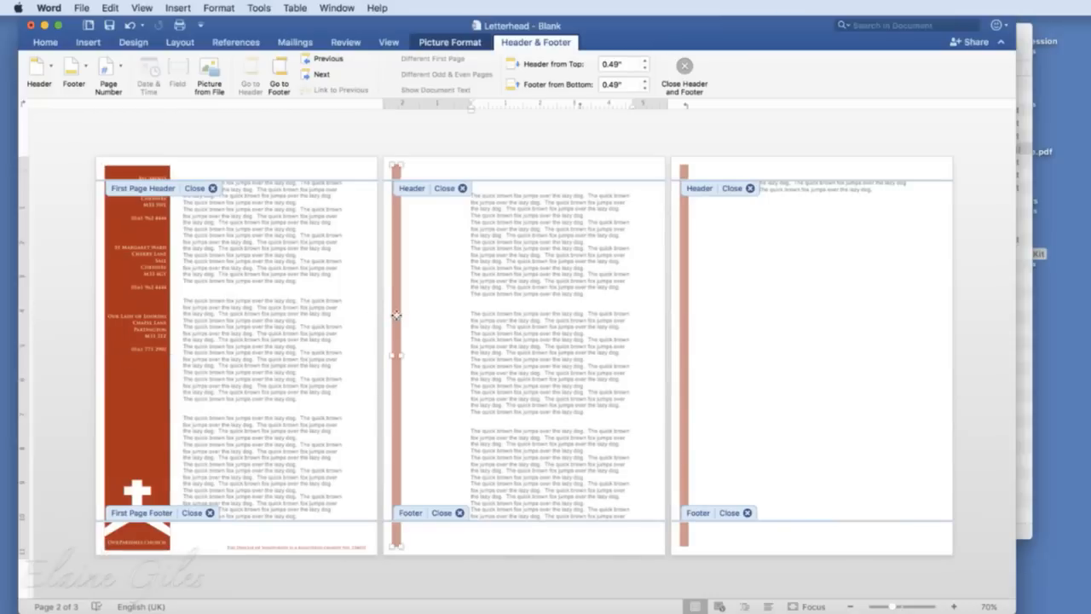
pyautogui.click(682, 291)
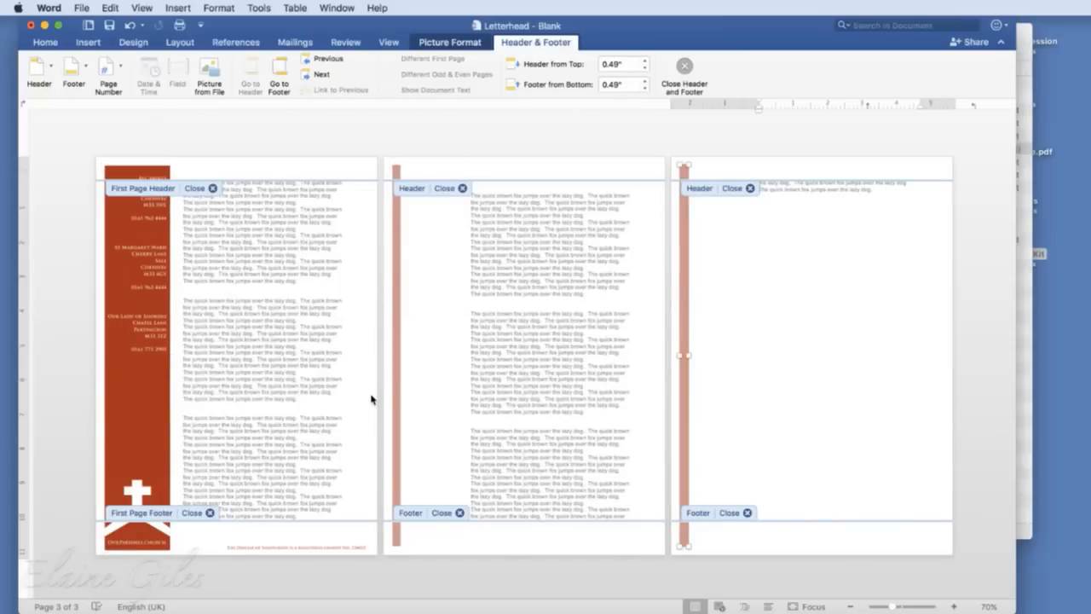